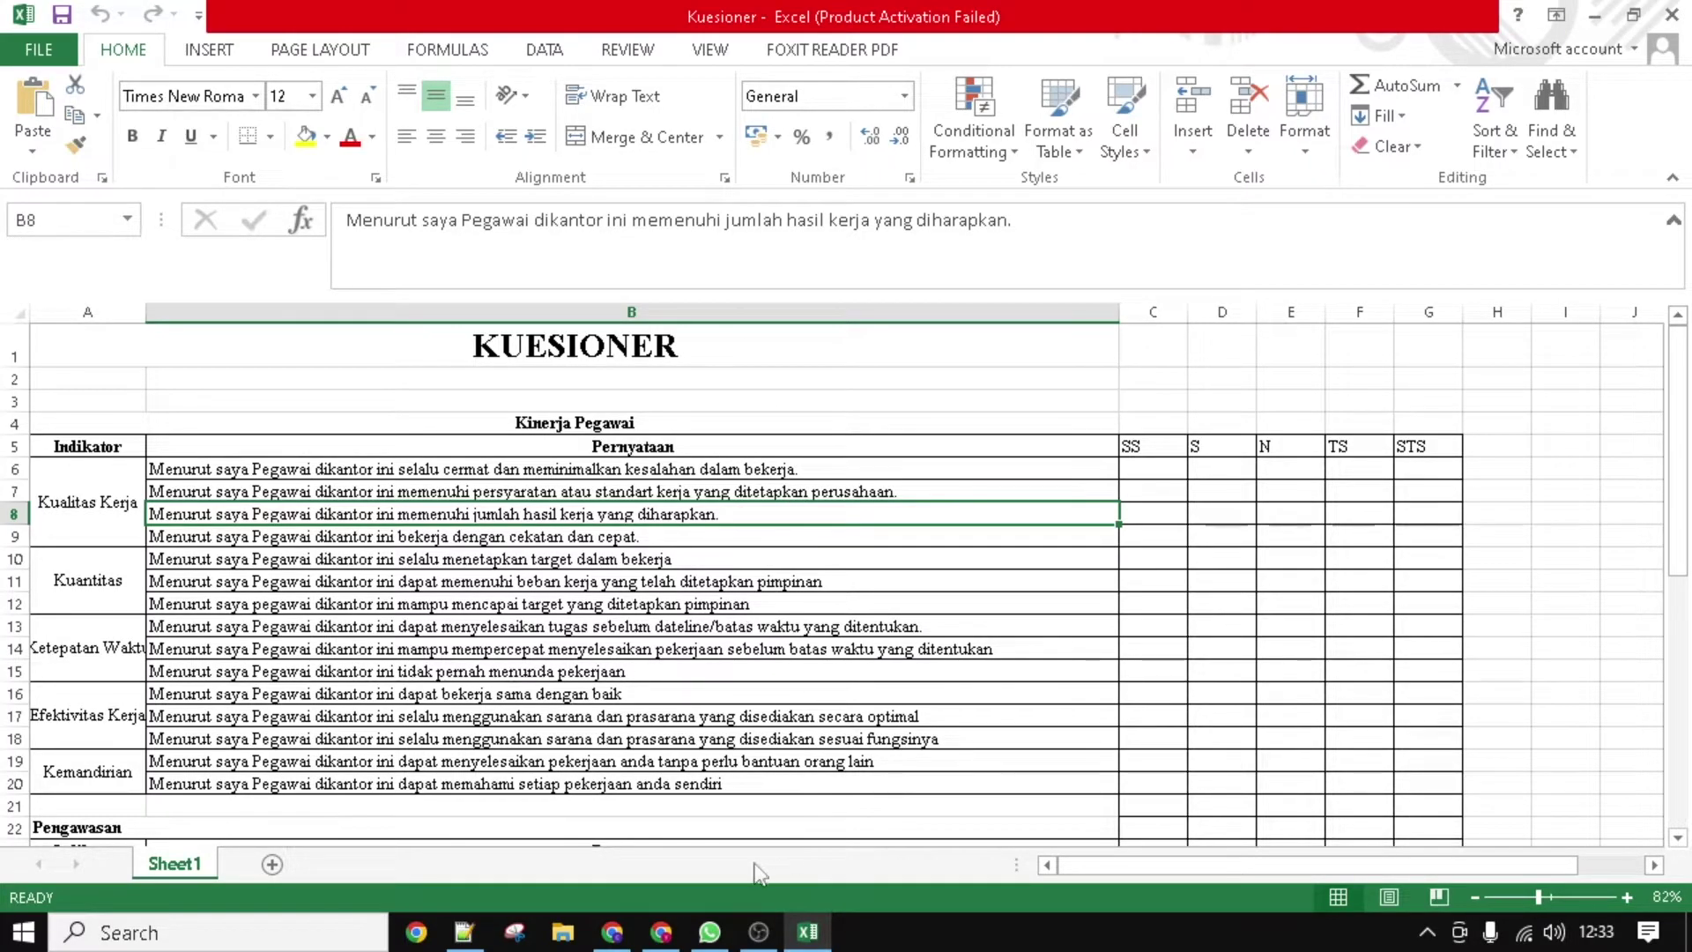
# Step: Switch to the Chrome browser and open Google Drive from the Google apps
pyautogui.click(613, 934)
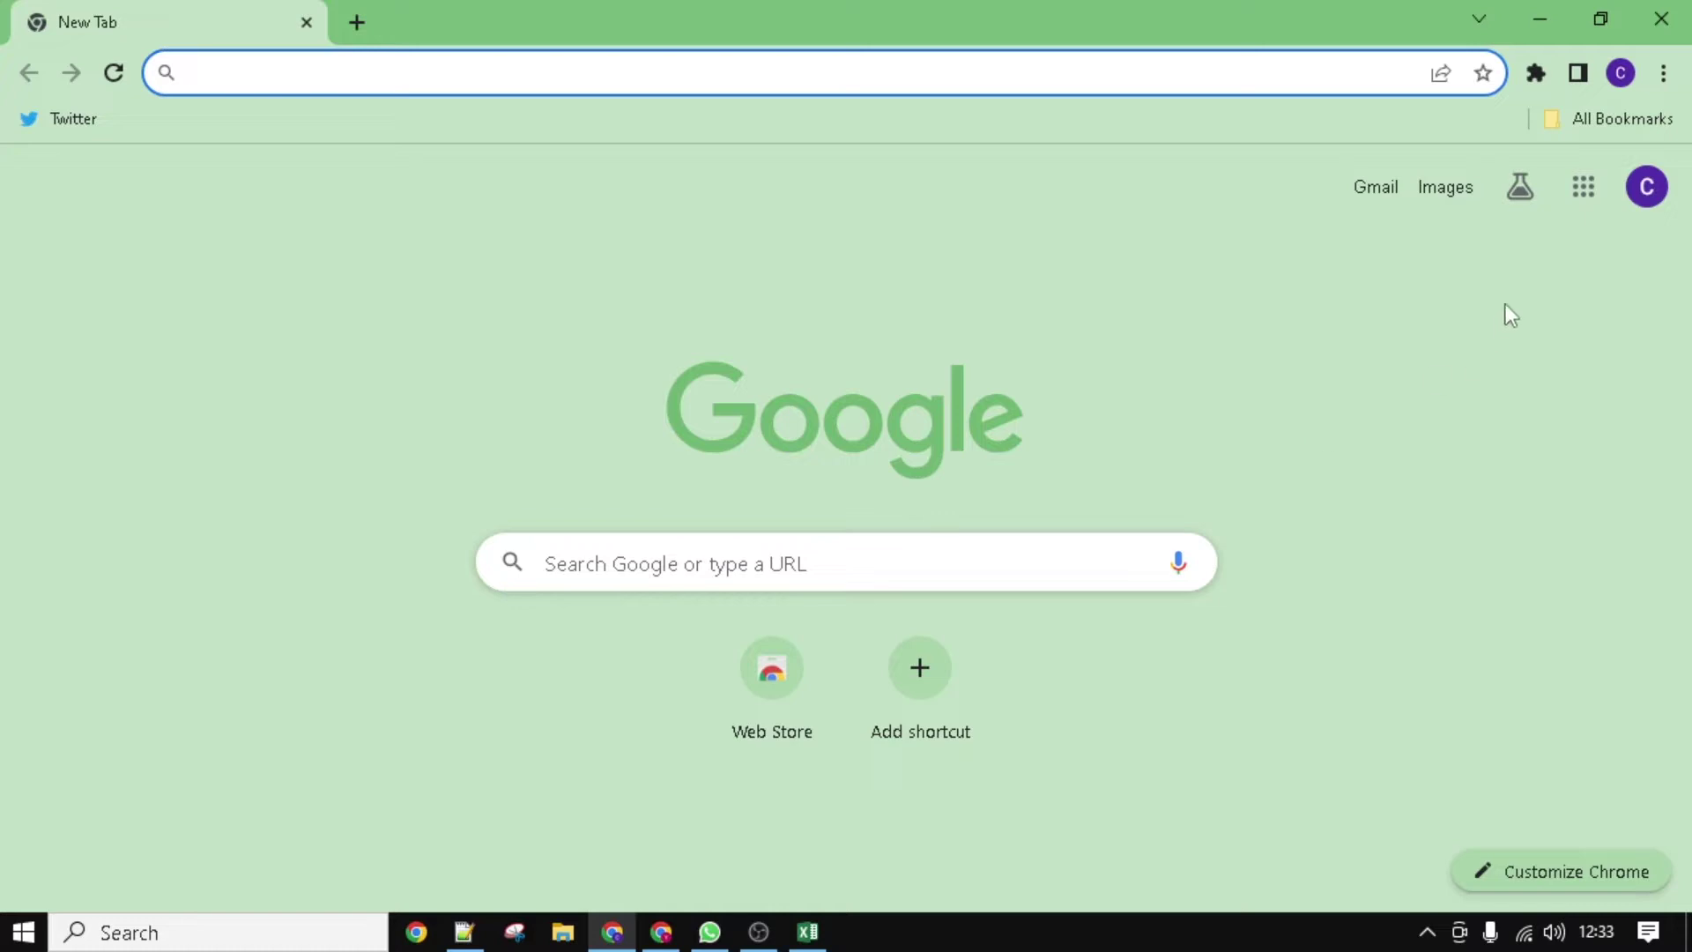
pyautogui.click(1586, 201)
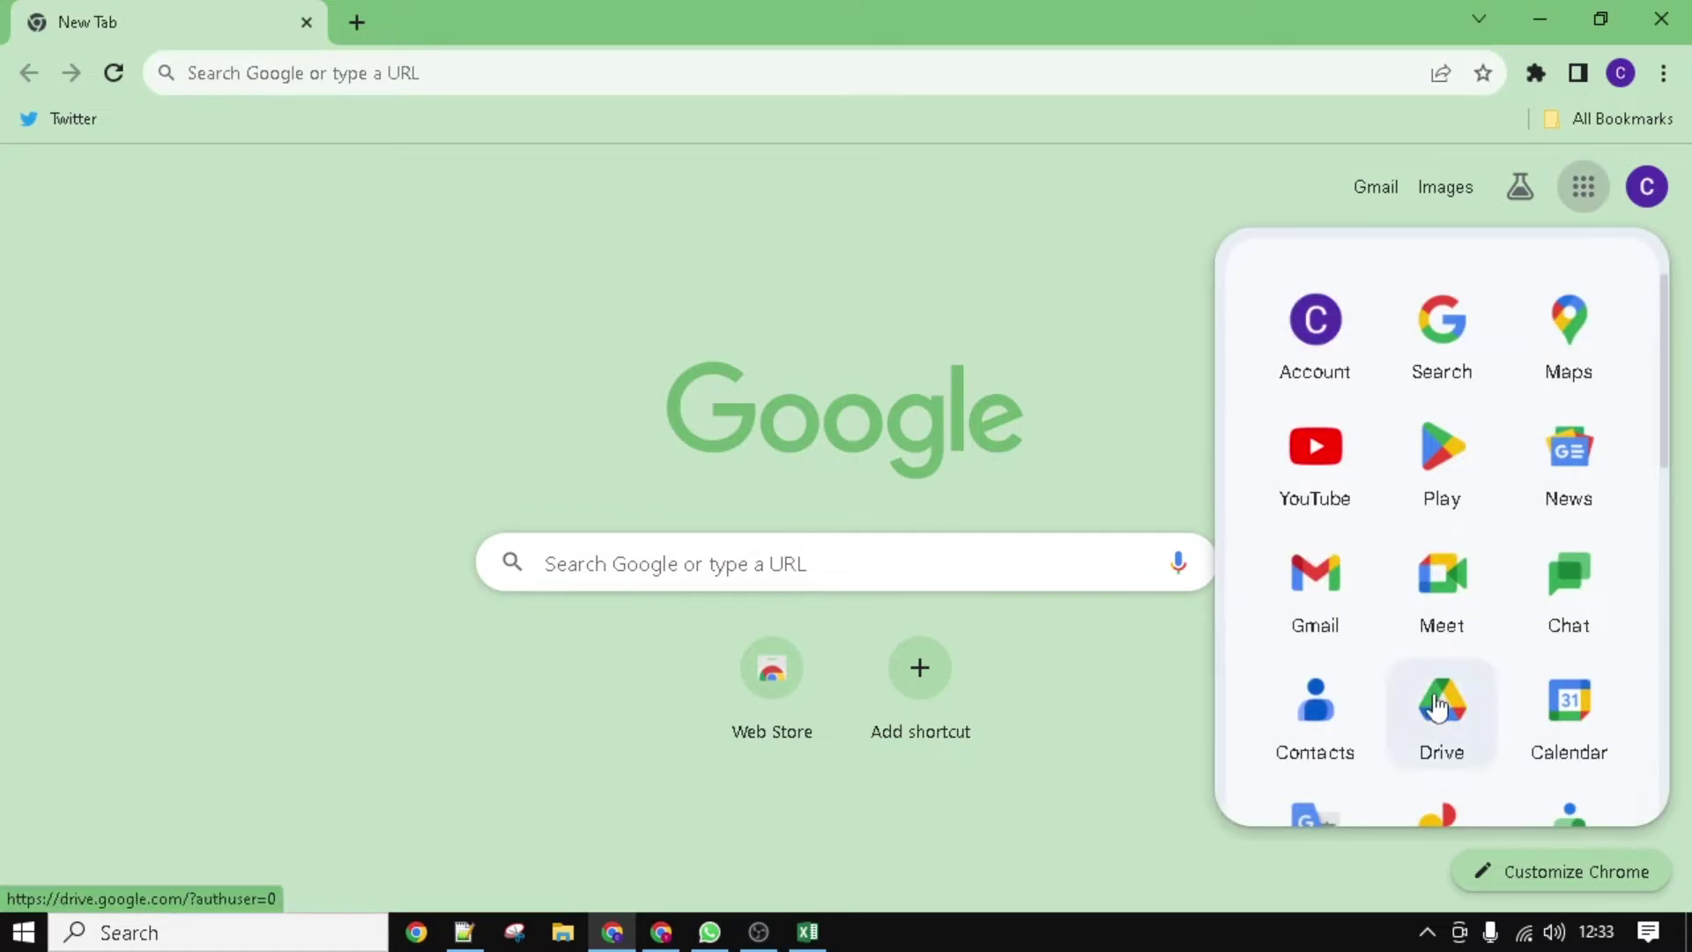
pyautogui.click(1458, 723)
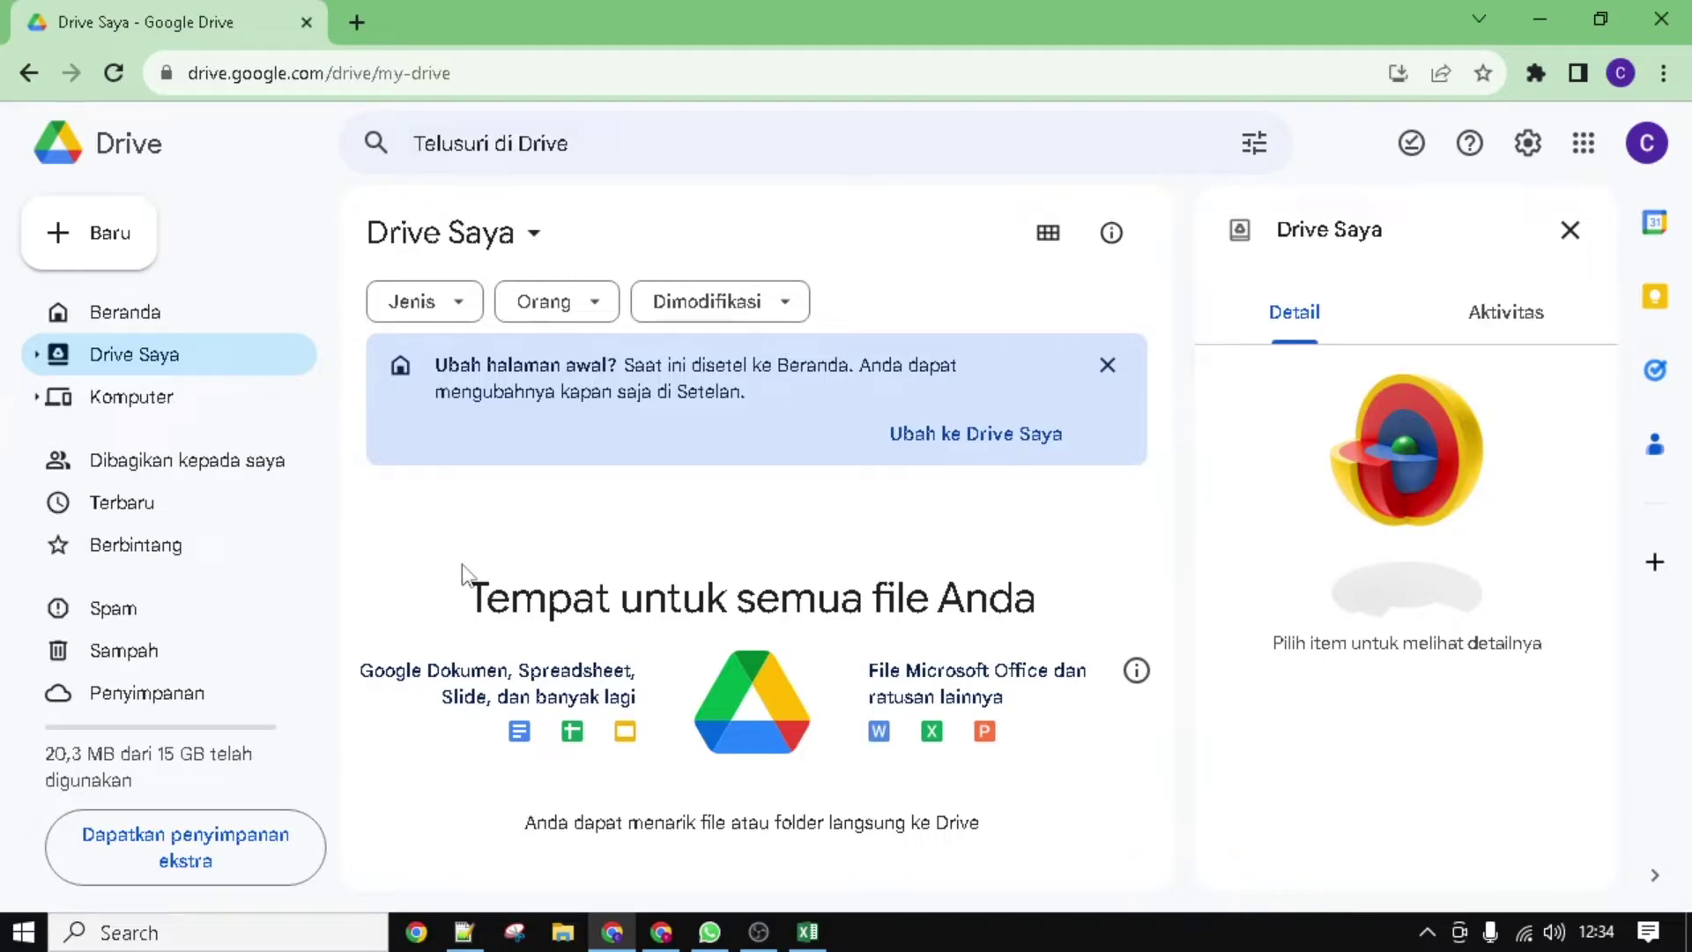
# Step: Create a new folder named "Kuesioner" in Drive Saya
pyautogui.click(104, 242)
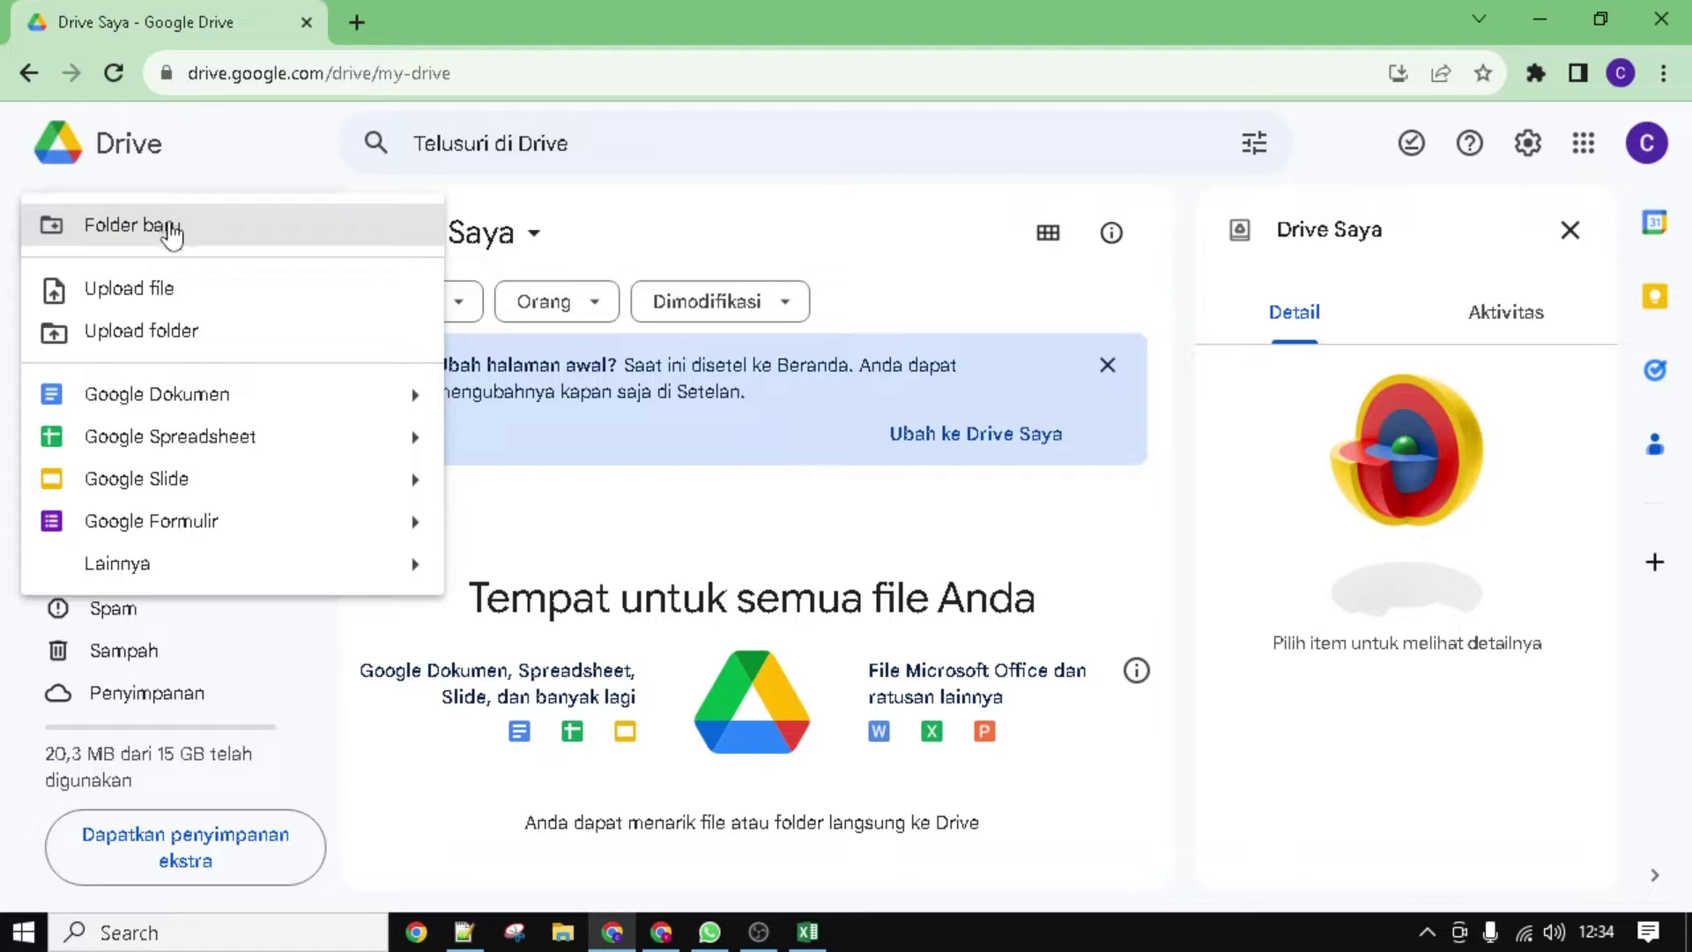
pyautogui.click(198, 227)
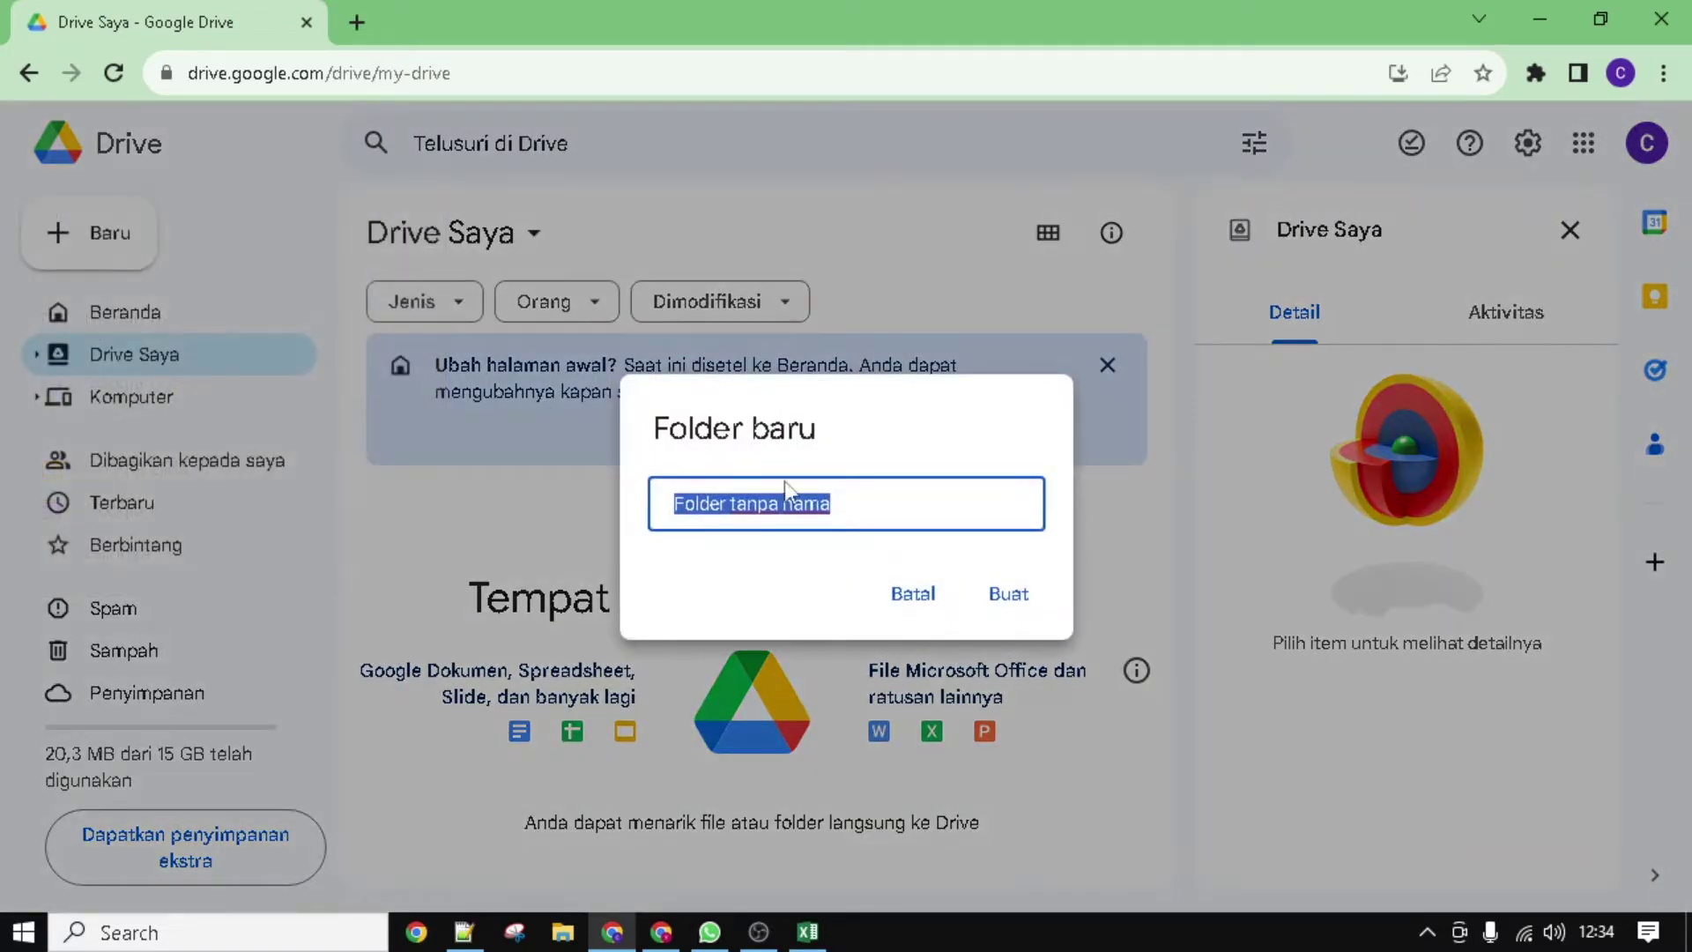
pyautogui.write('Kuesioner')
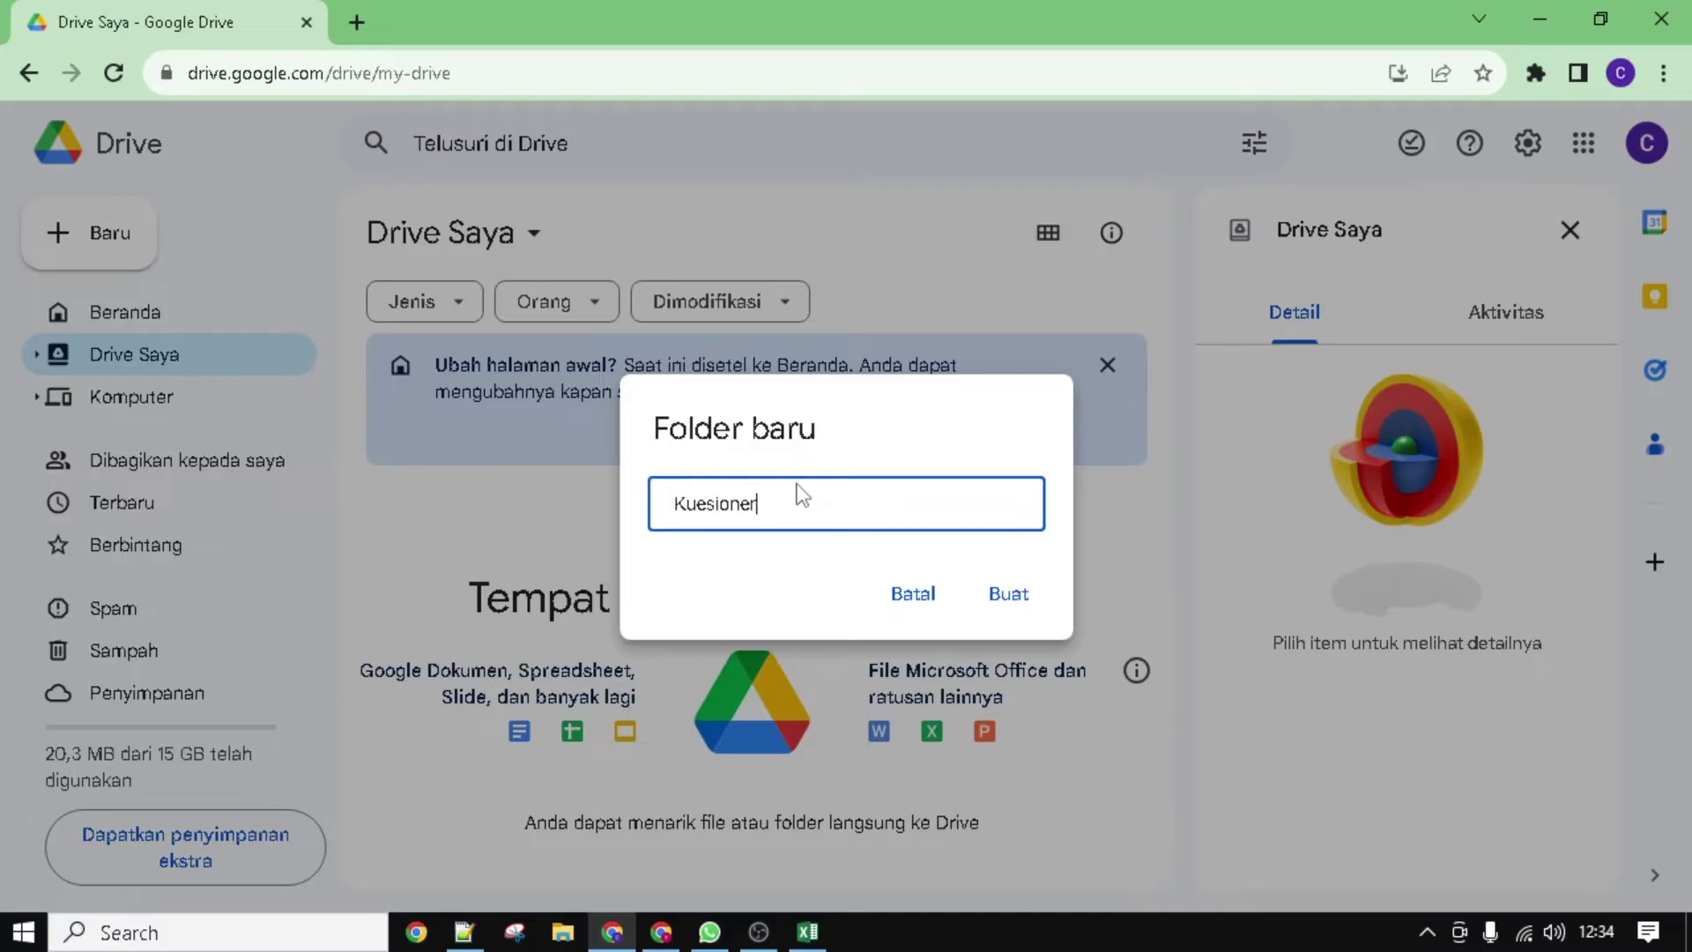
pyautogui.click(1004, 593)
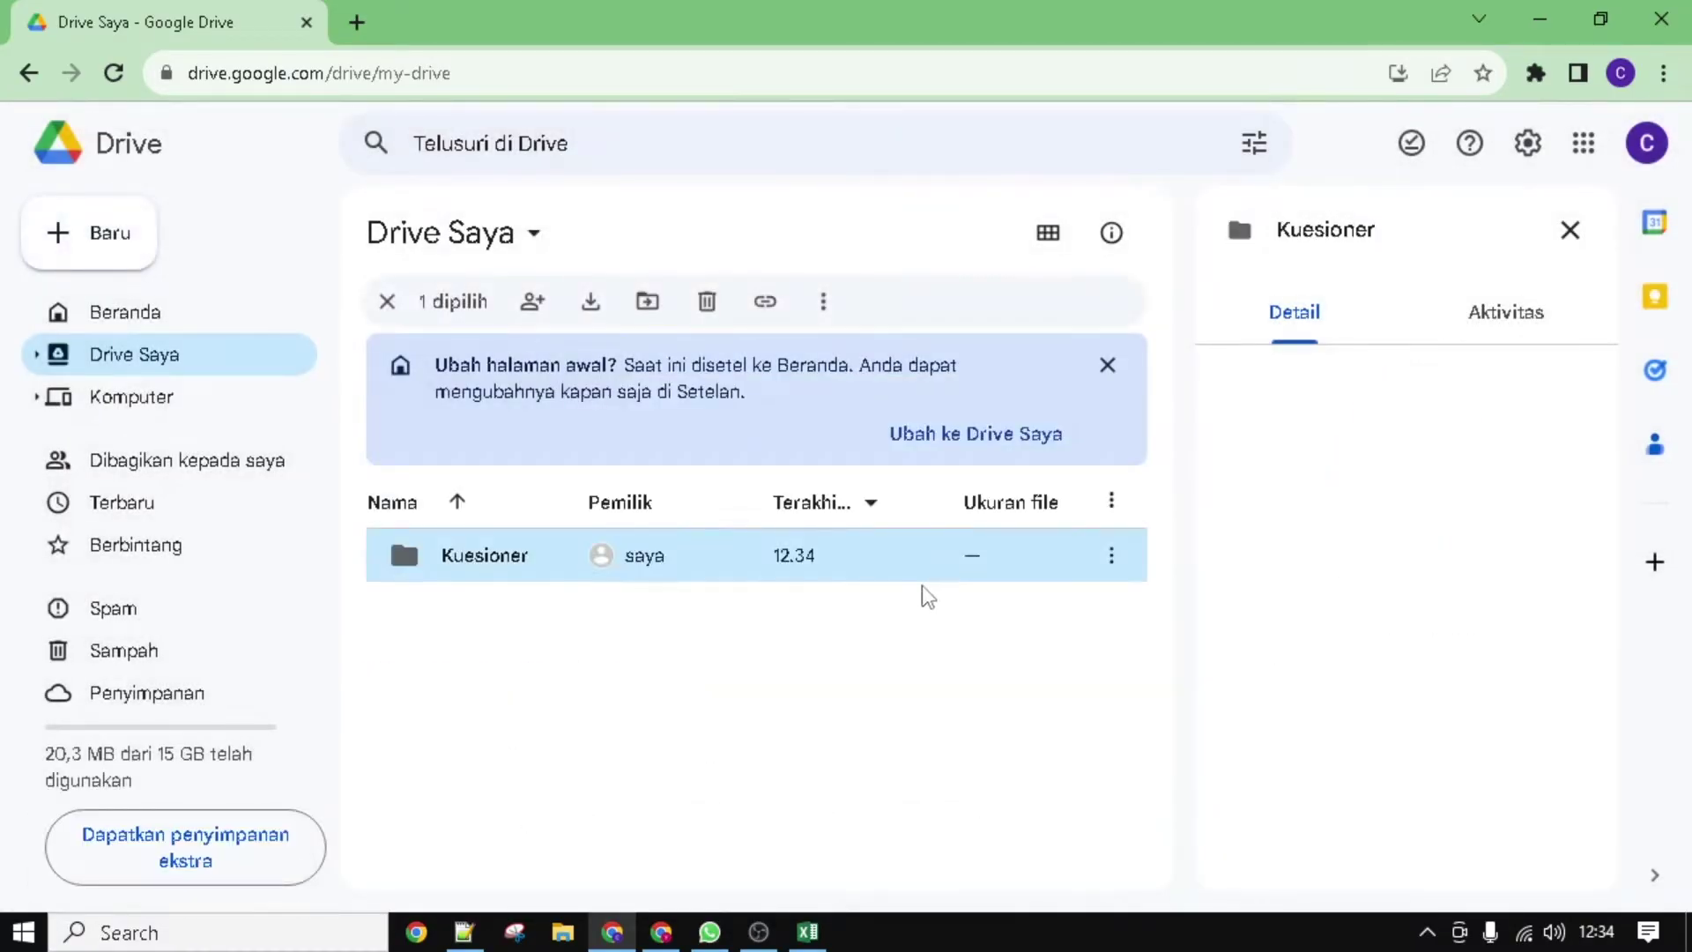
pyautogui.click(625, 618)
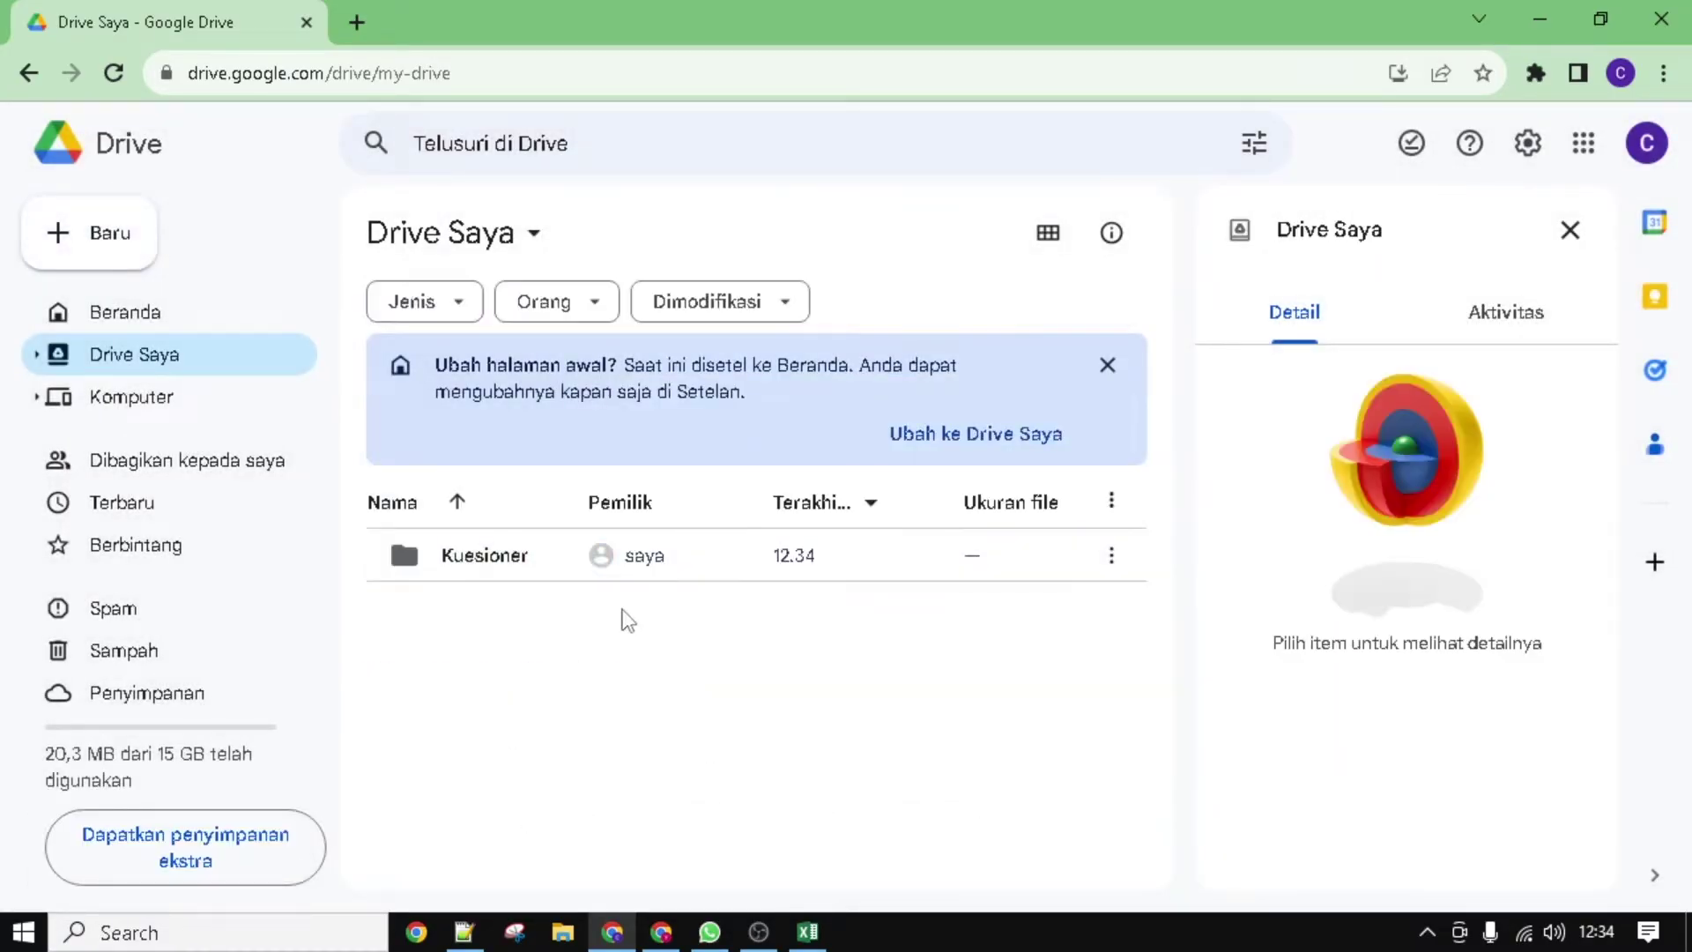
# Step: Create a new Google Formulir inside the Kuesioner folder and delete its default untitled question
pyautogui.doubleClick(506, 575)
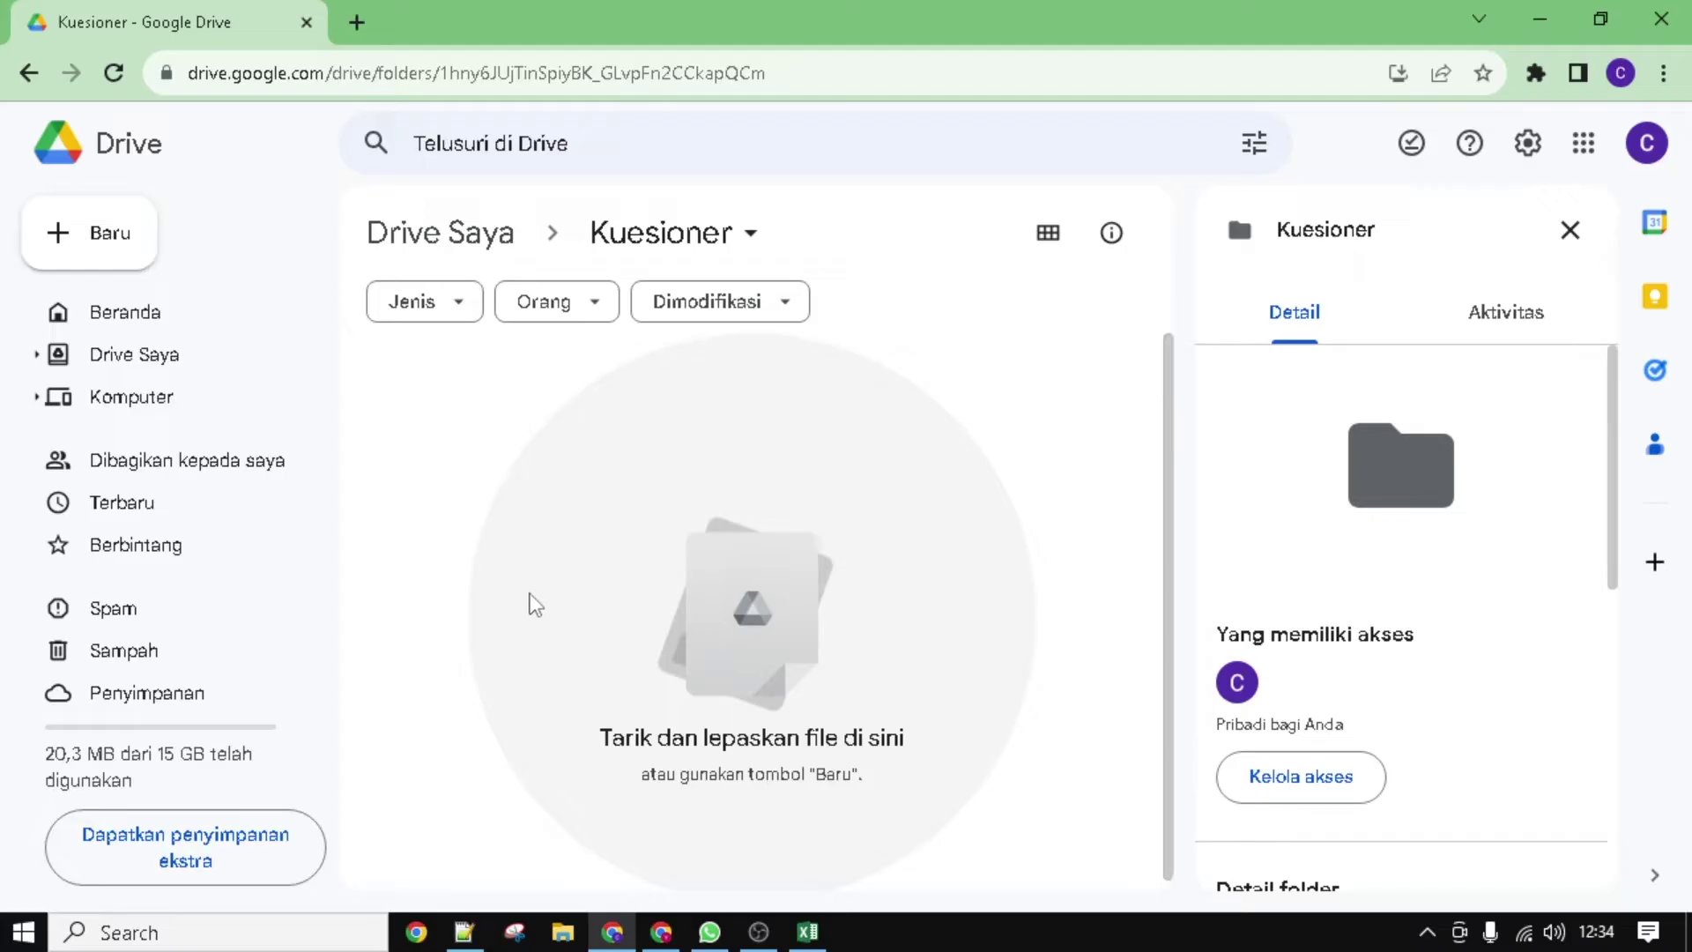
pyautogui.click(72, 242)
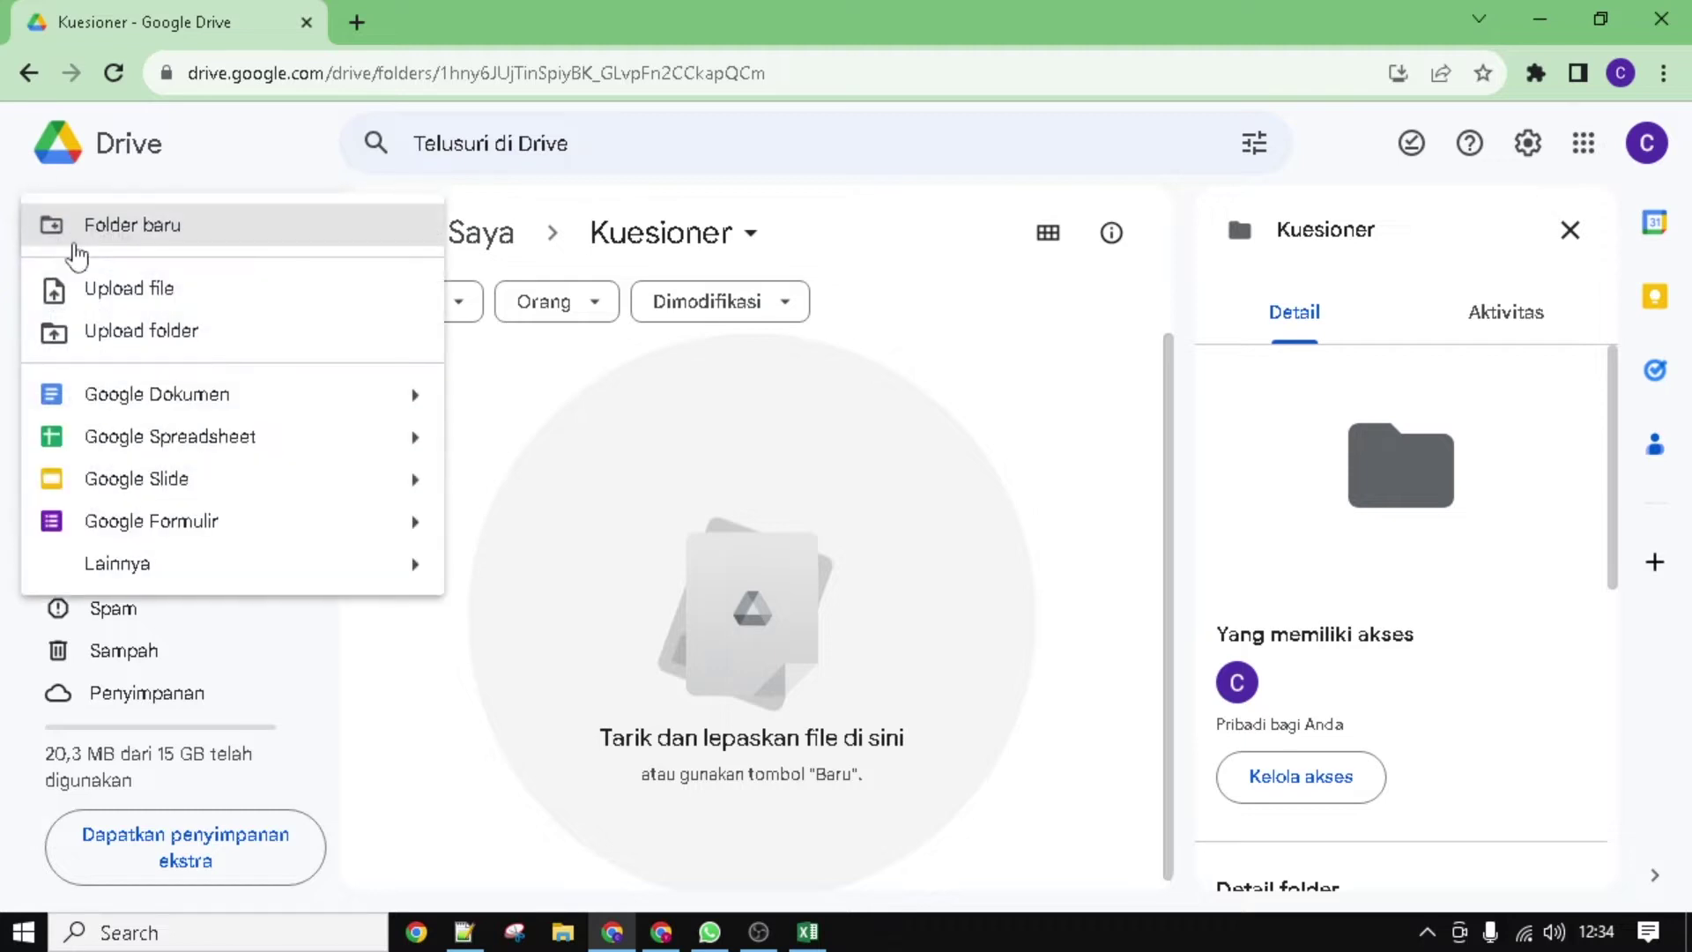
pyautogui.click(179, 541)
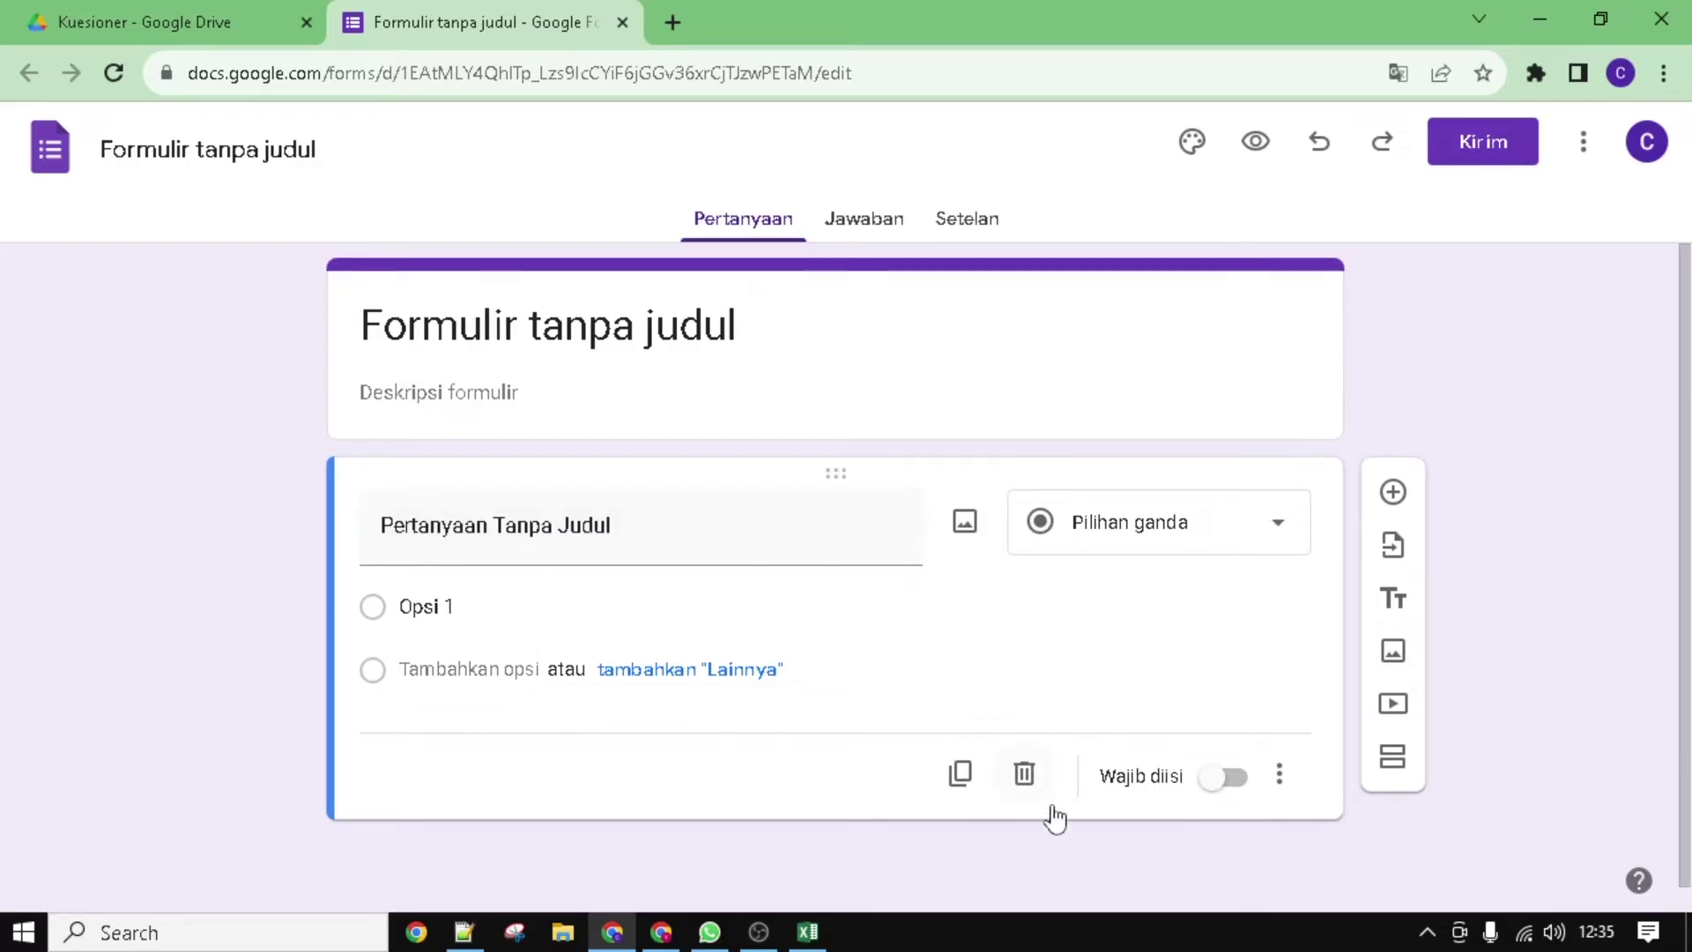
pyautogui.click(1026, 777)
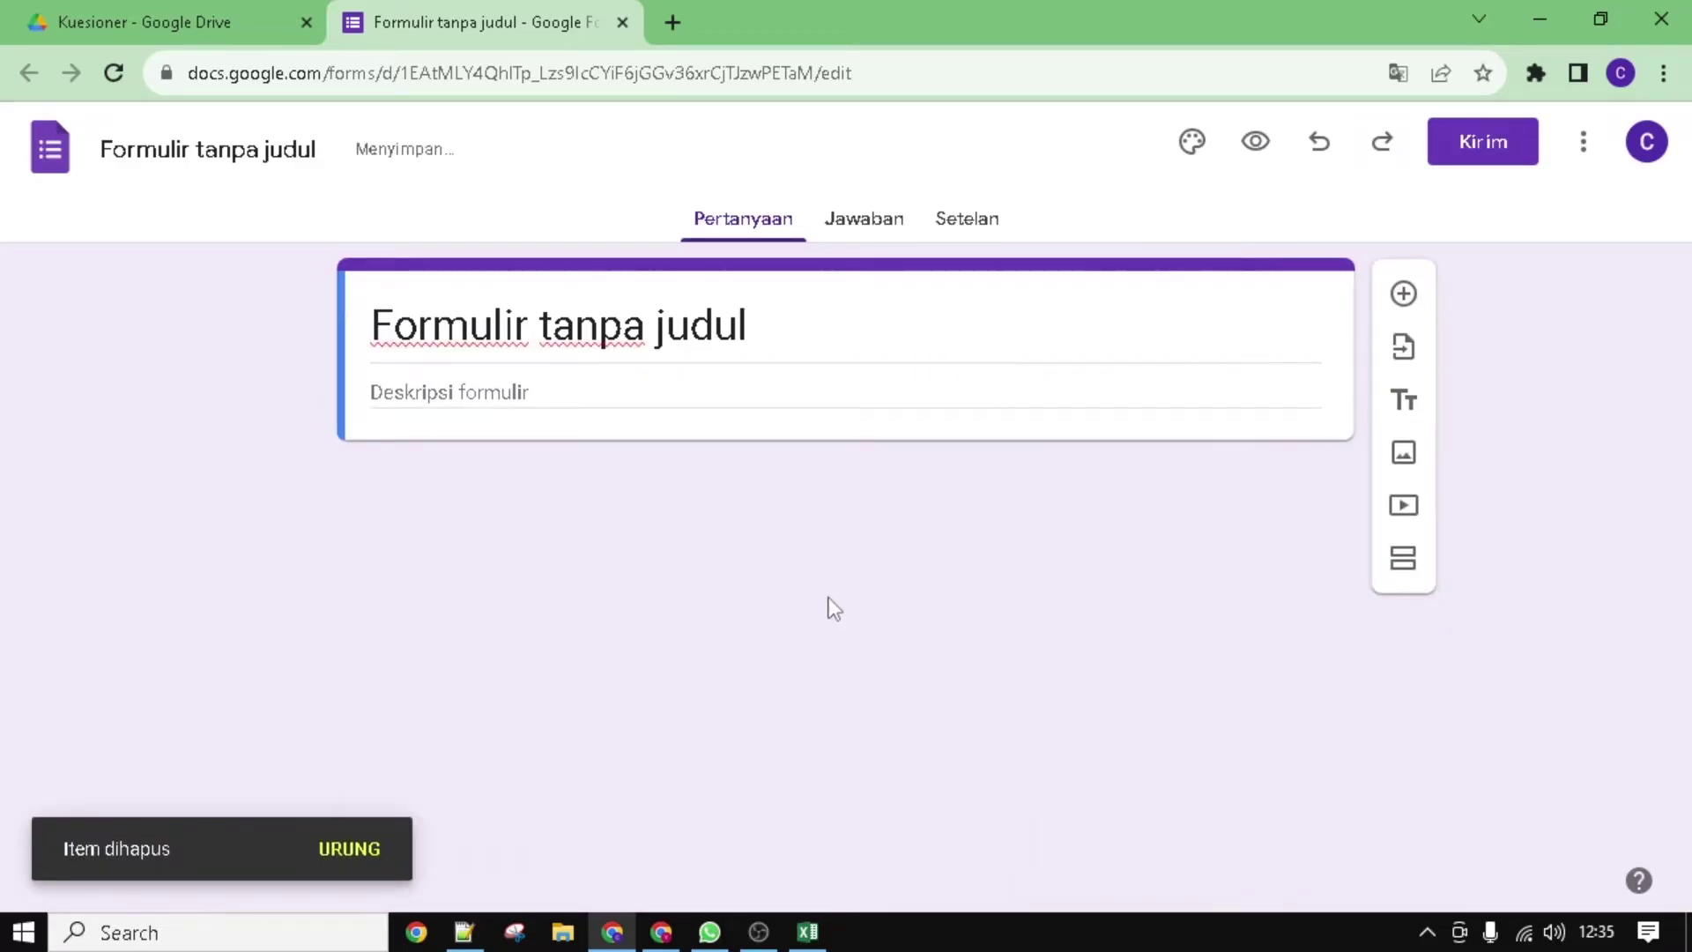
# Step: Replace the form title with "Kuesioner Penelitian Pengaruh Kompensasi Terhadap Kinerja Karyawan"
pyautogui.click(839, 350)
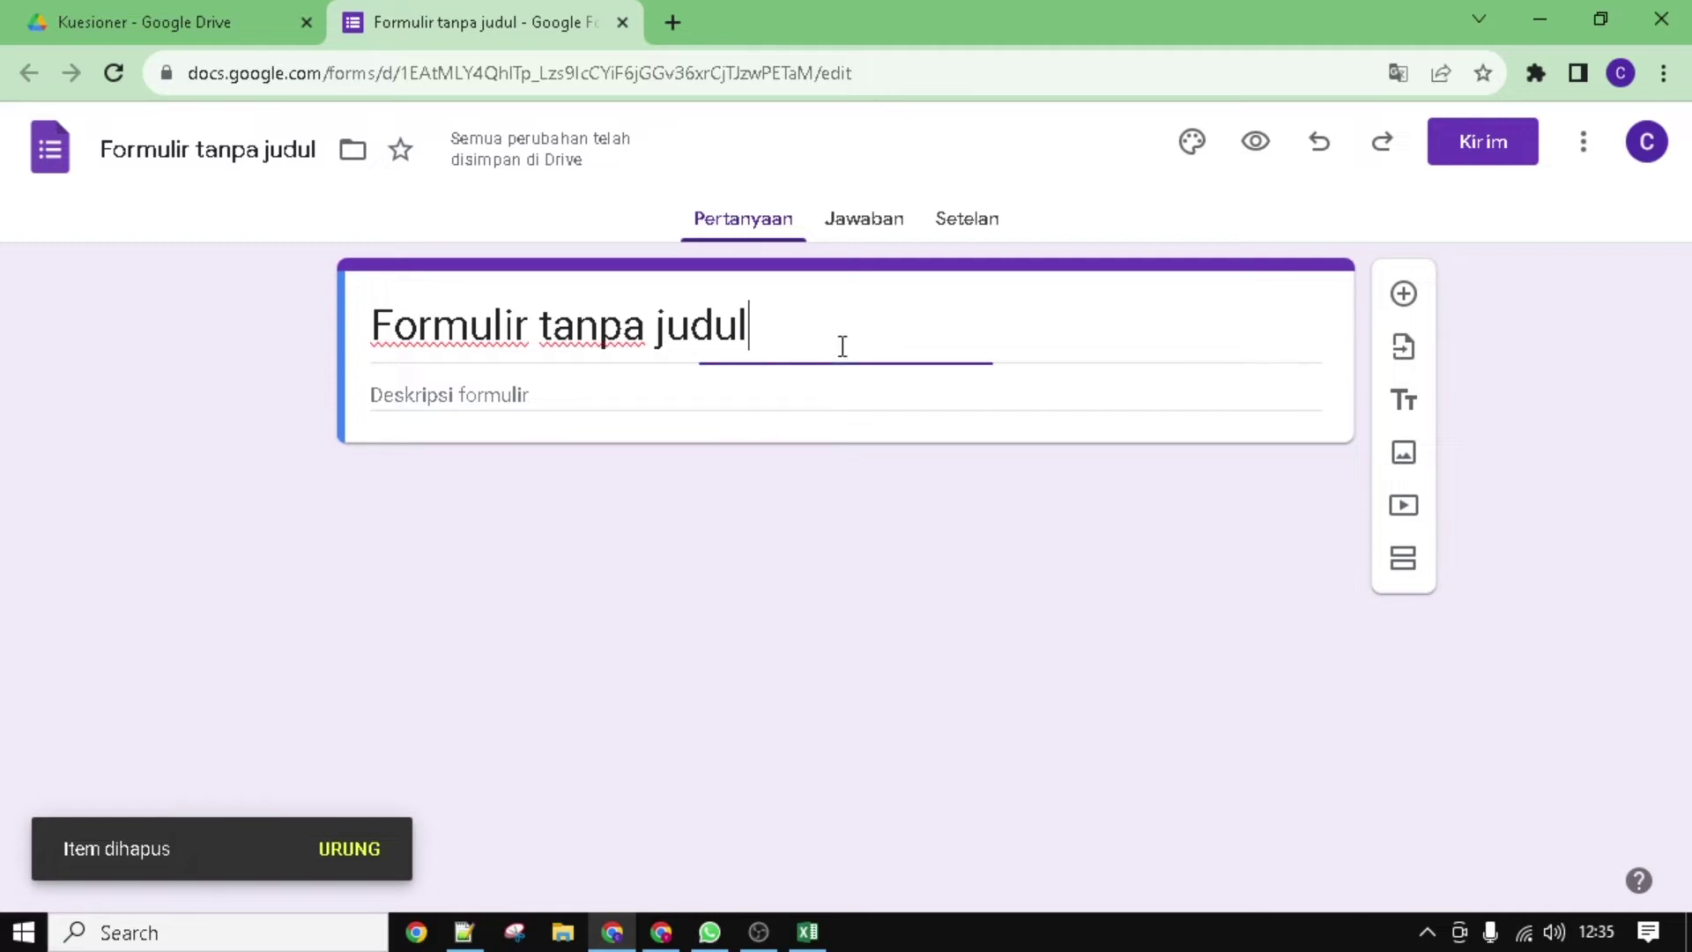
pyautogui.hotkey('ctrl', 'a')
pyautogui.write('Kuesi')
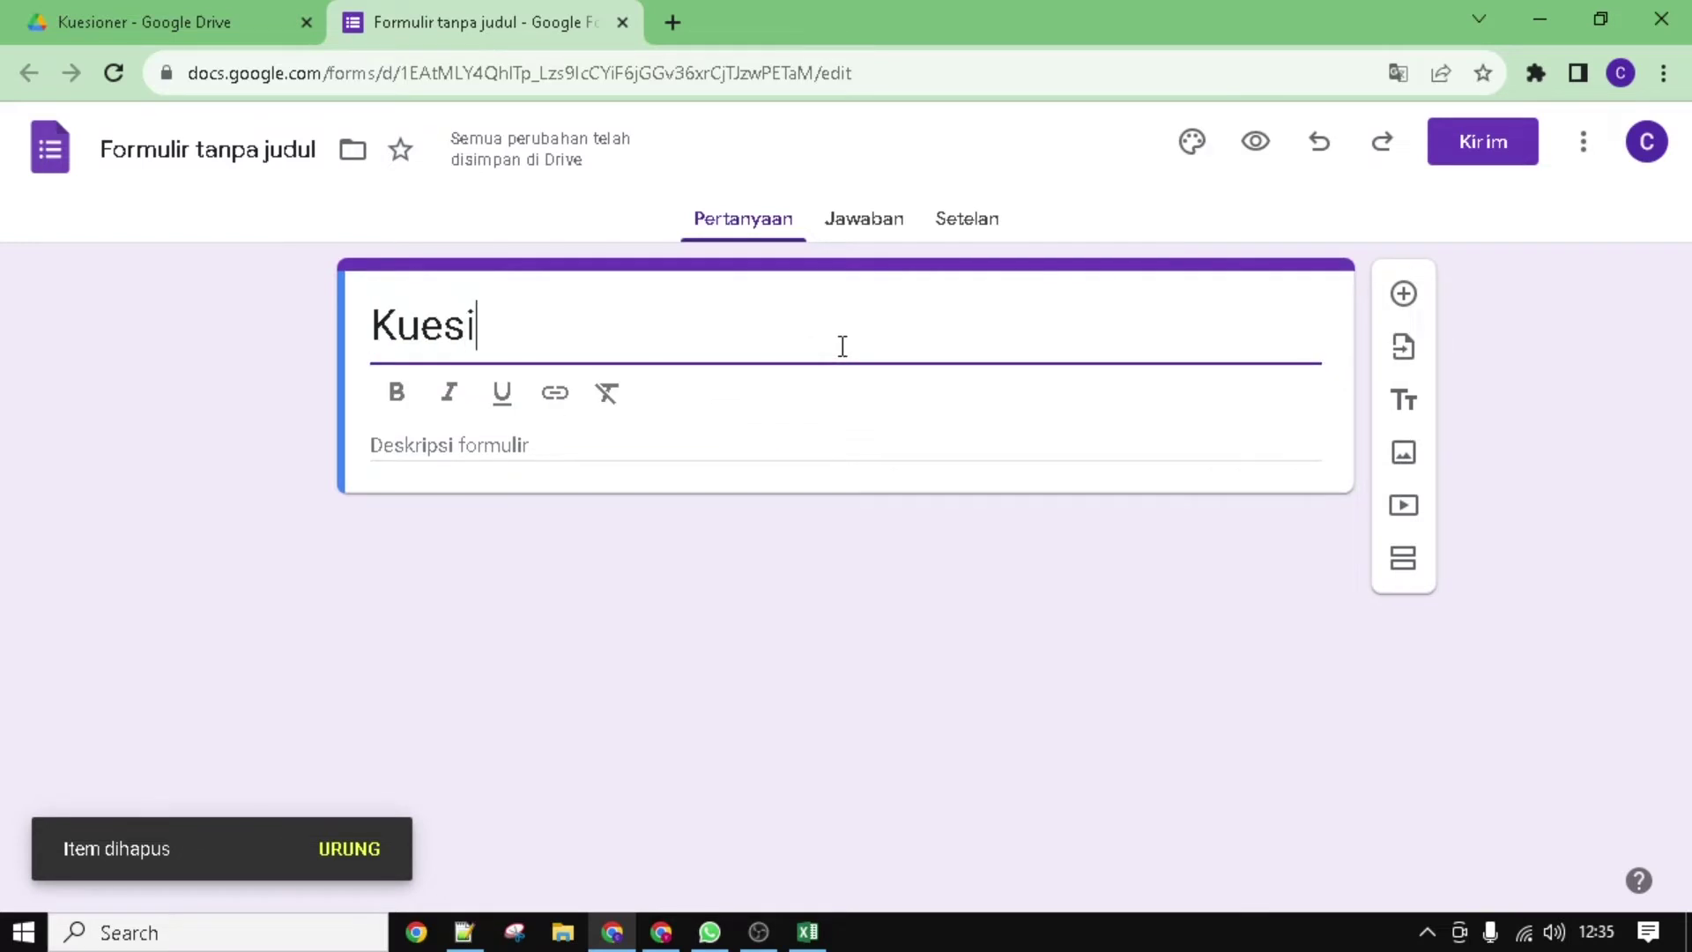
pyautogui.write('oner Penelit')
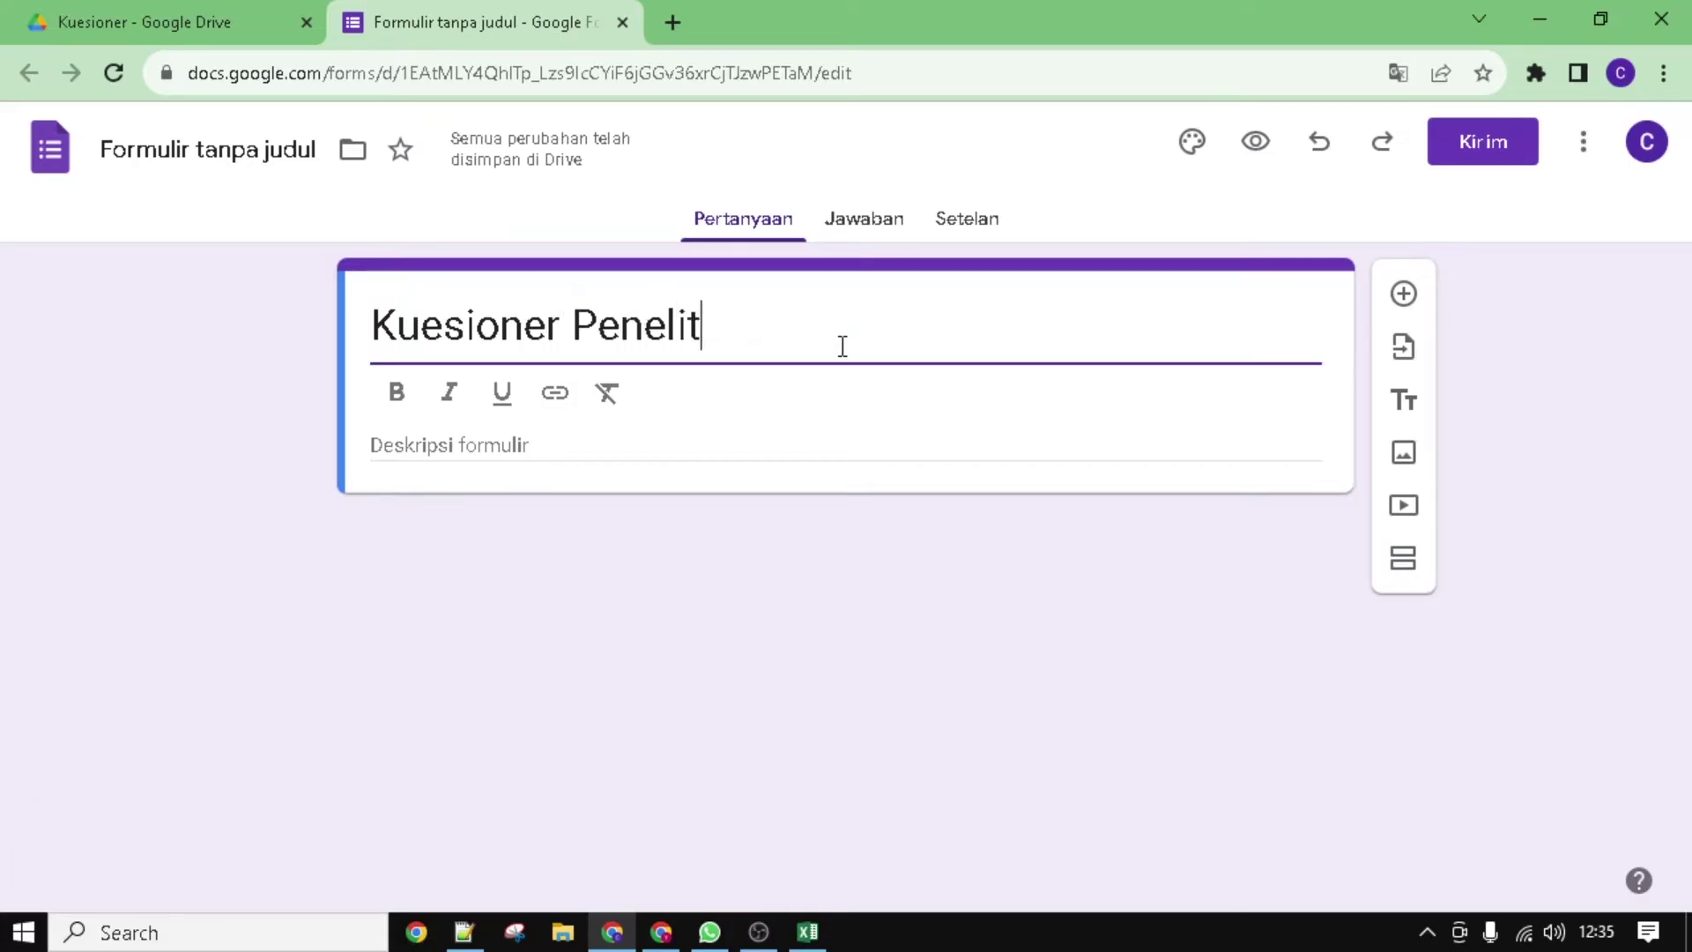
pyautogui.write('ian Pengaruh Kompensa')
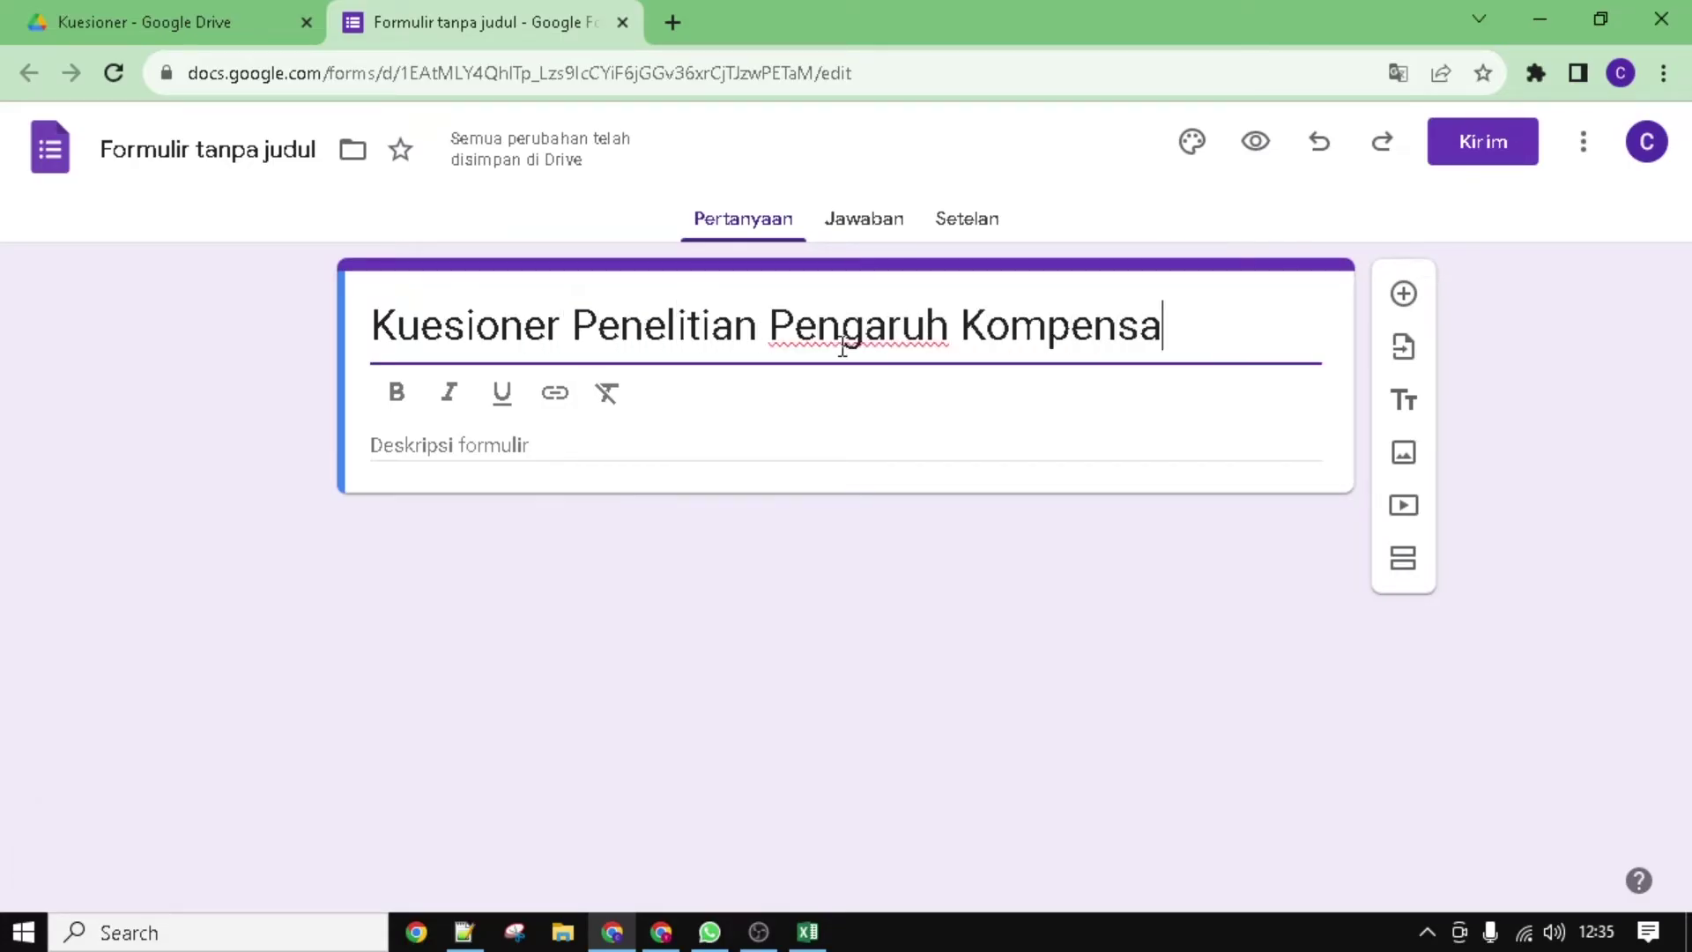
pyautogui.write('si Terhadap Kinerja Pegaw')
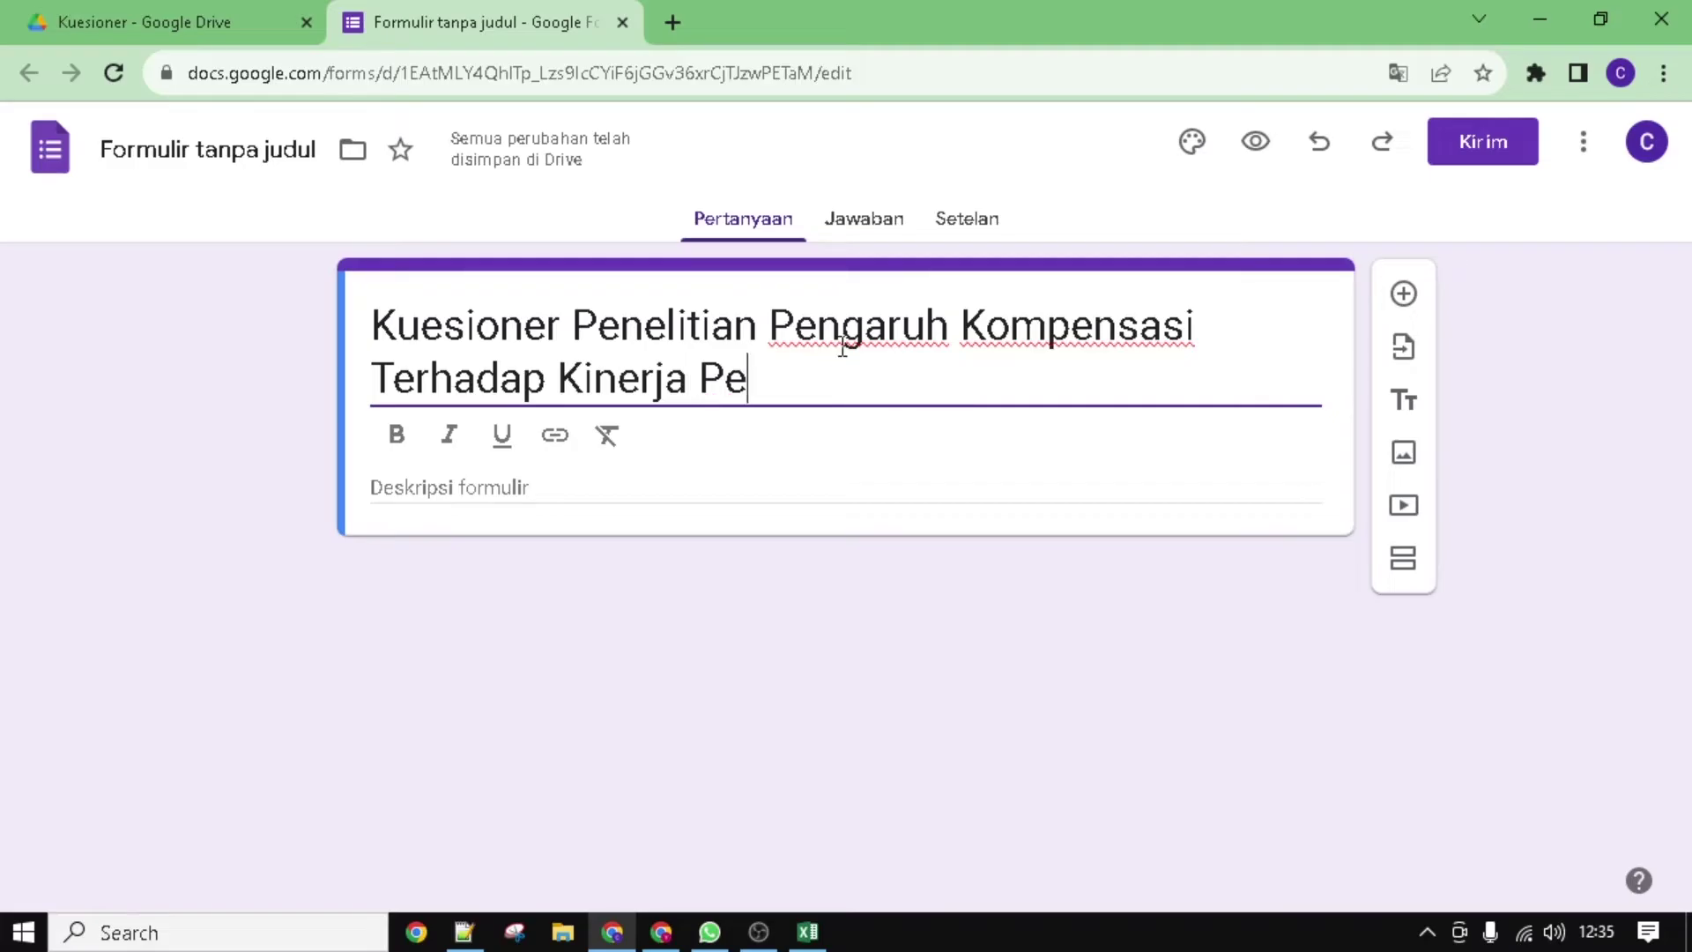
pyautogui.press('BackSpace')
pyautogui.press('BackSpace')
pyautogui.press('BackSpace')
pyautogui.press('BackSpace')
pyautogui.press('BackSpace')
pyautogui.write('Karyawan')
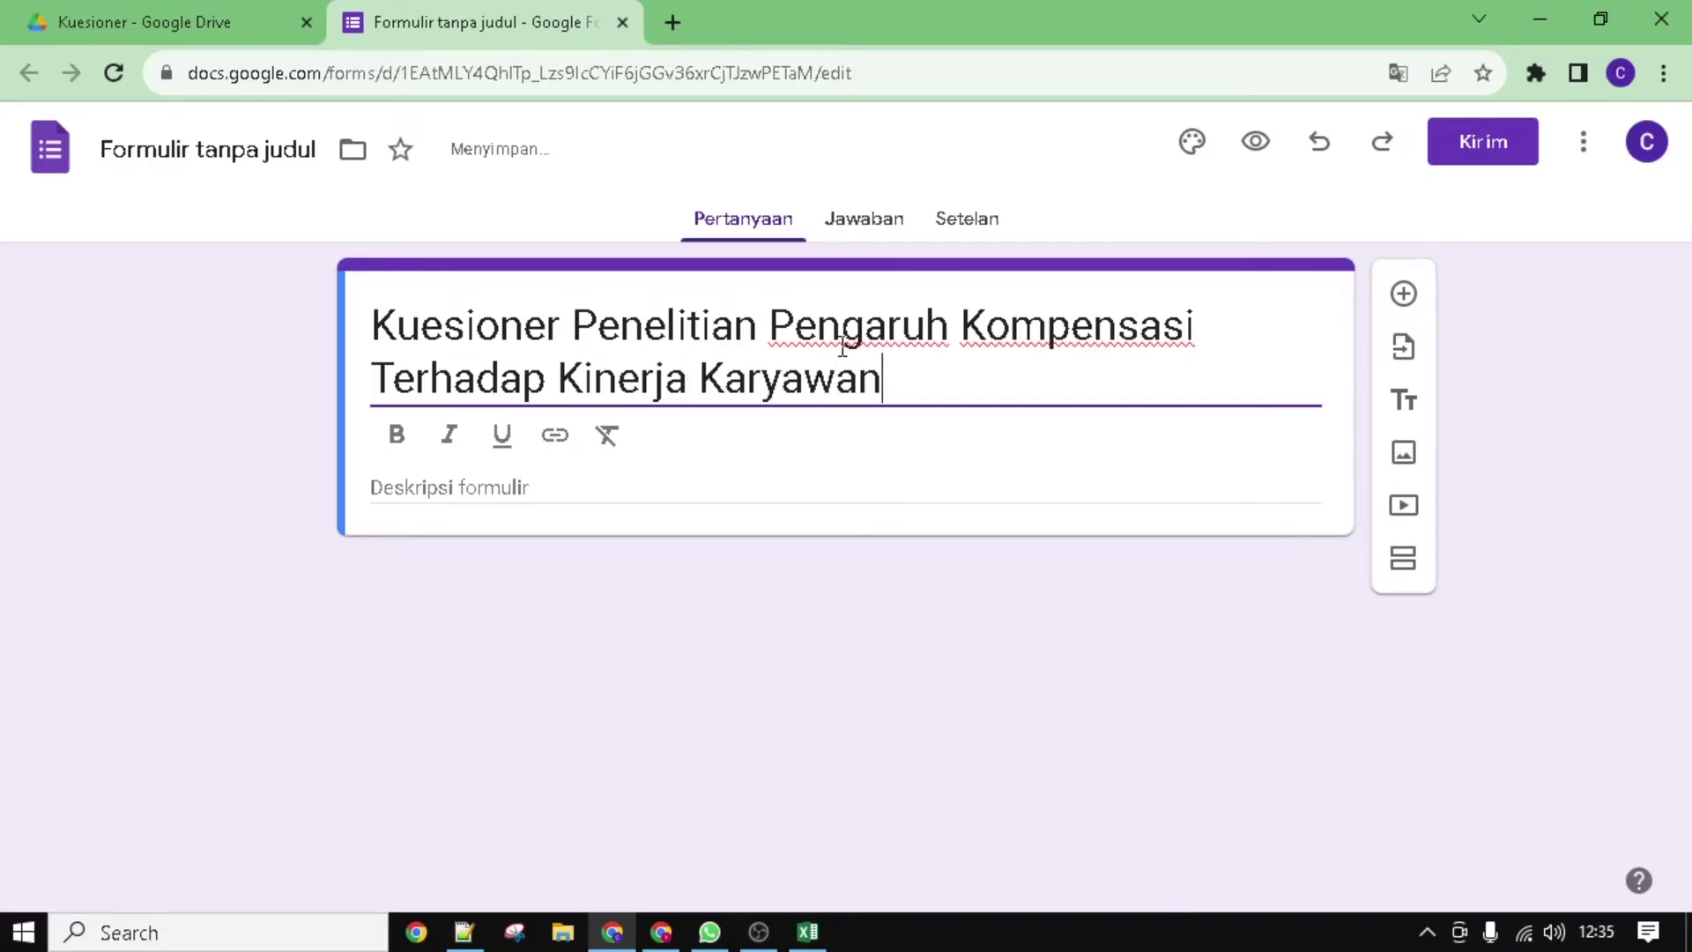
# Step: Fill the form description with the cover letter text taken from the "new 2" document in Notepad++
pyautogui.click(778, 484)
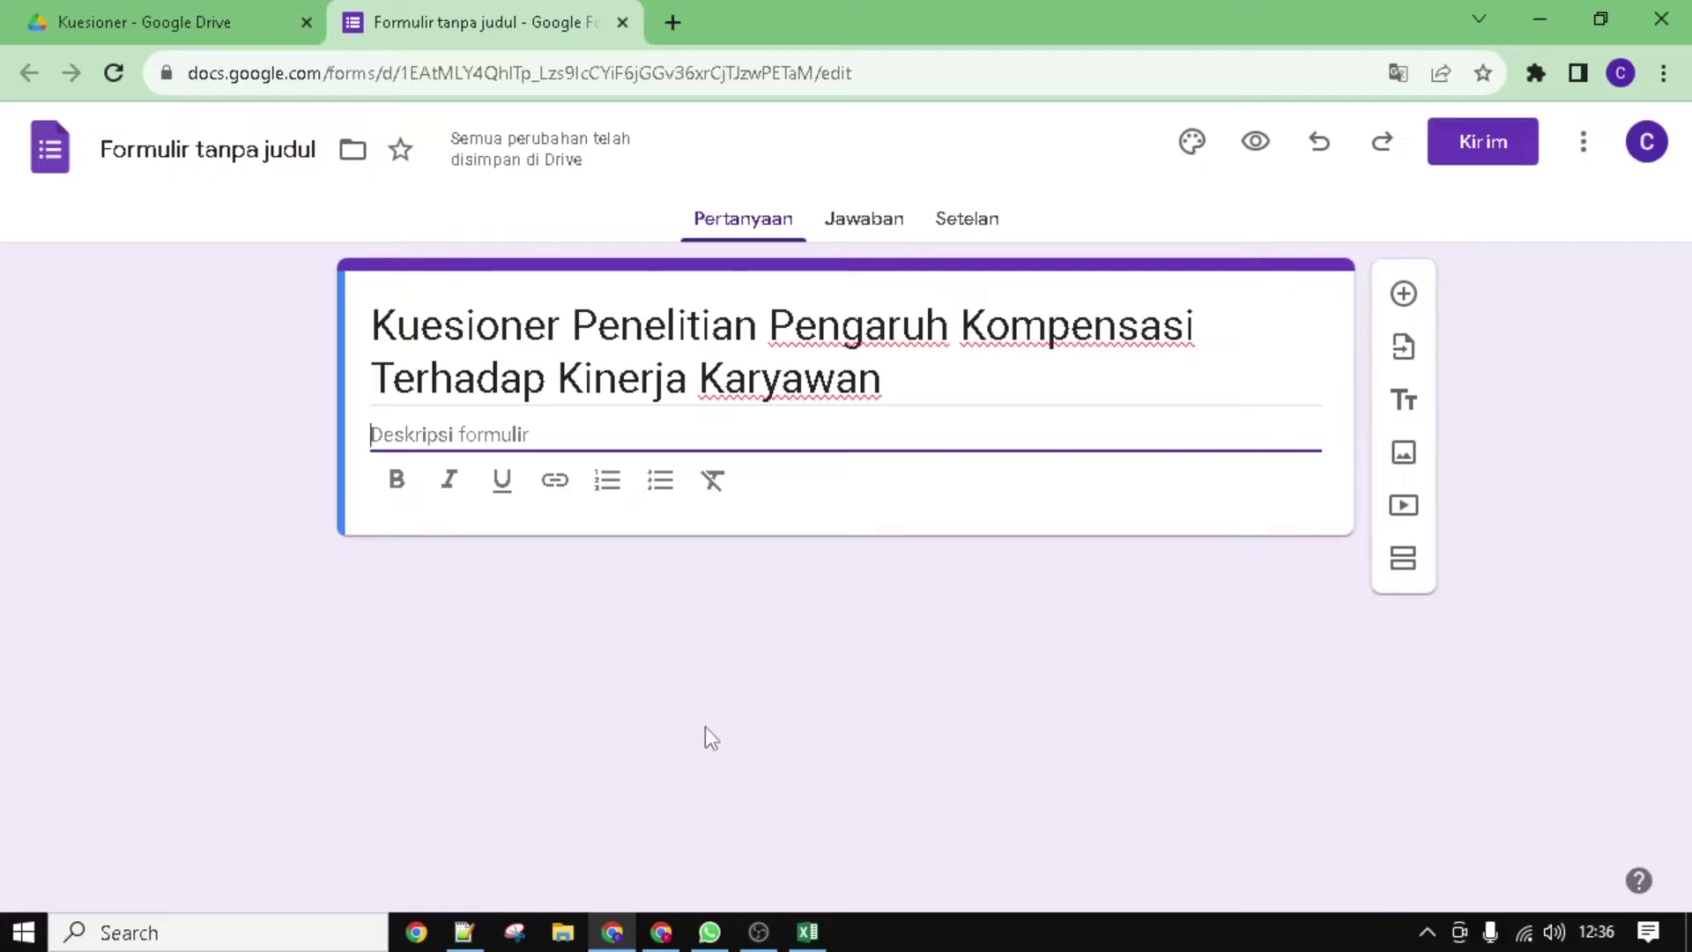
pyautogui.click(464, 931)
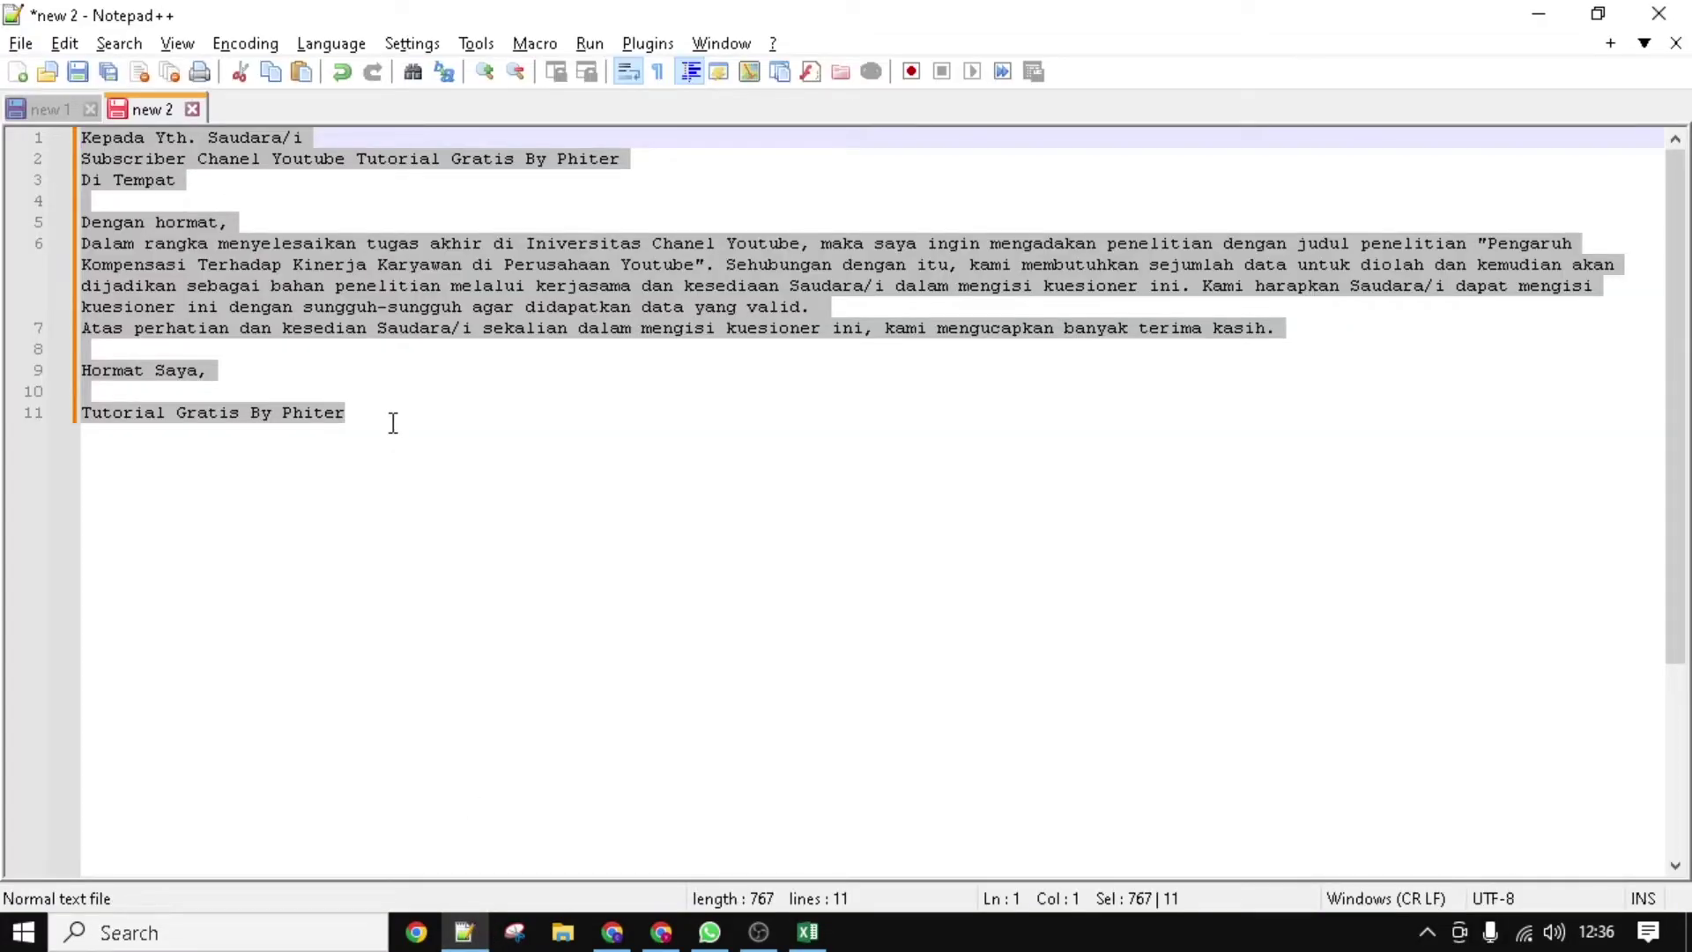
pyautogui.hotkey('alt', 'Tab')
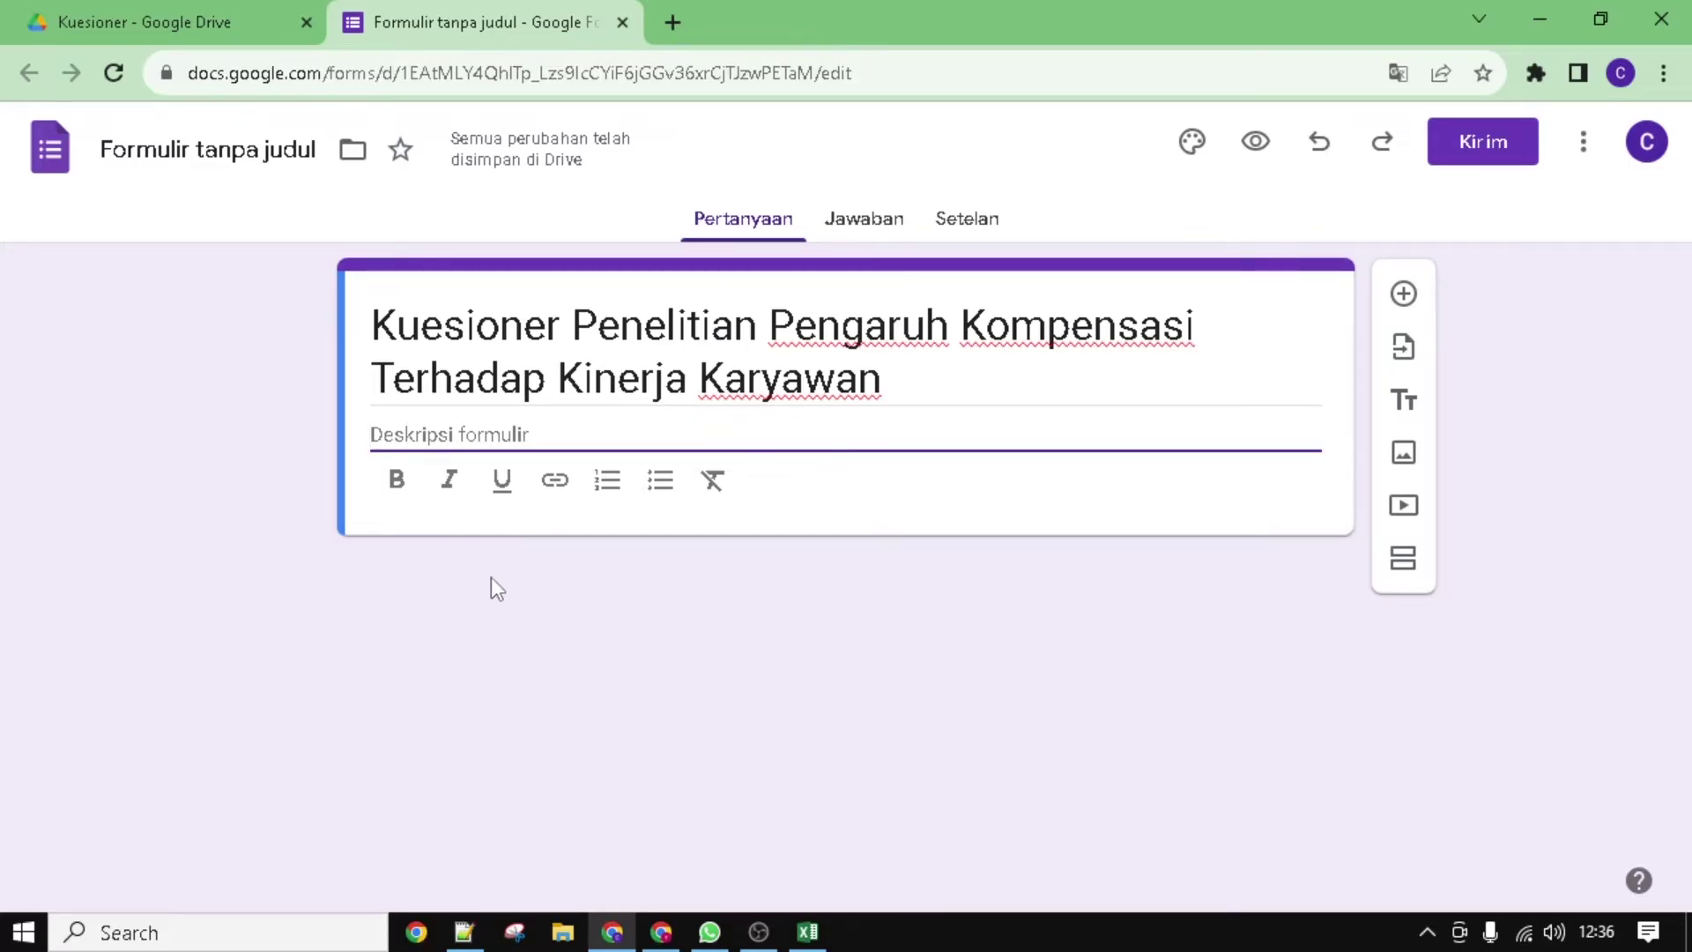
pyautogui.hotkey('ctrl', 'v')
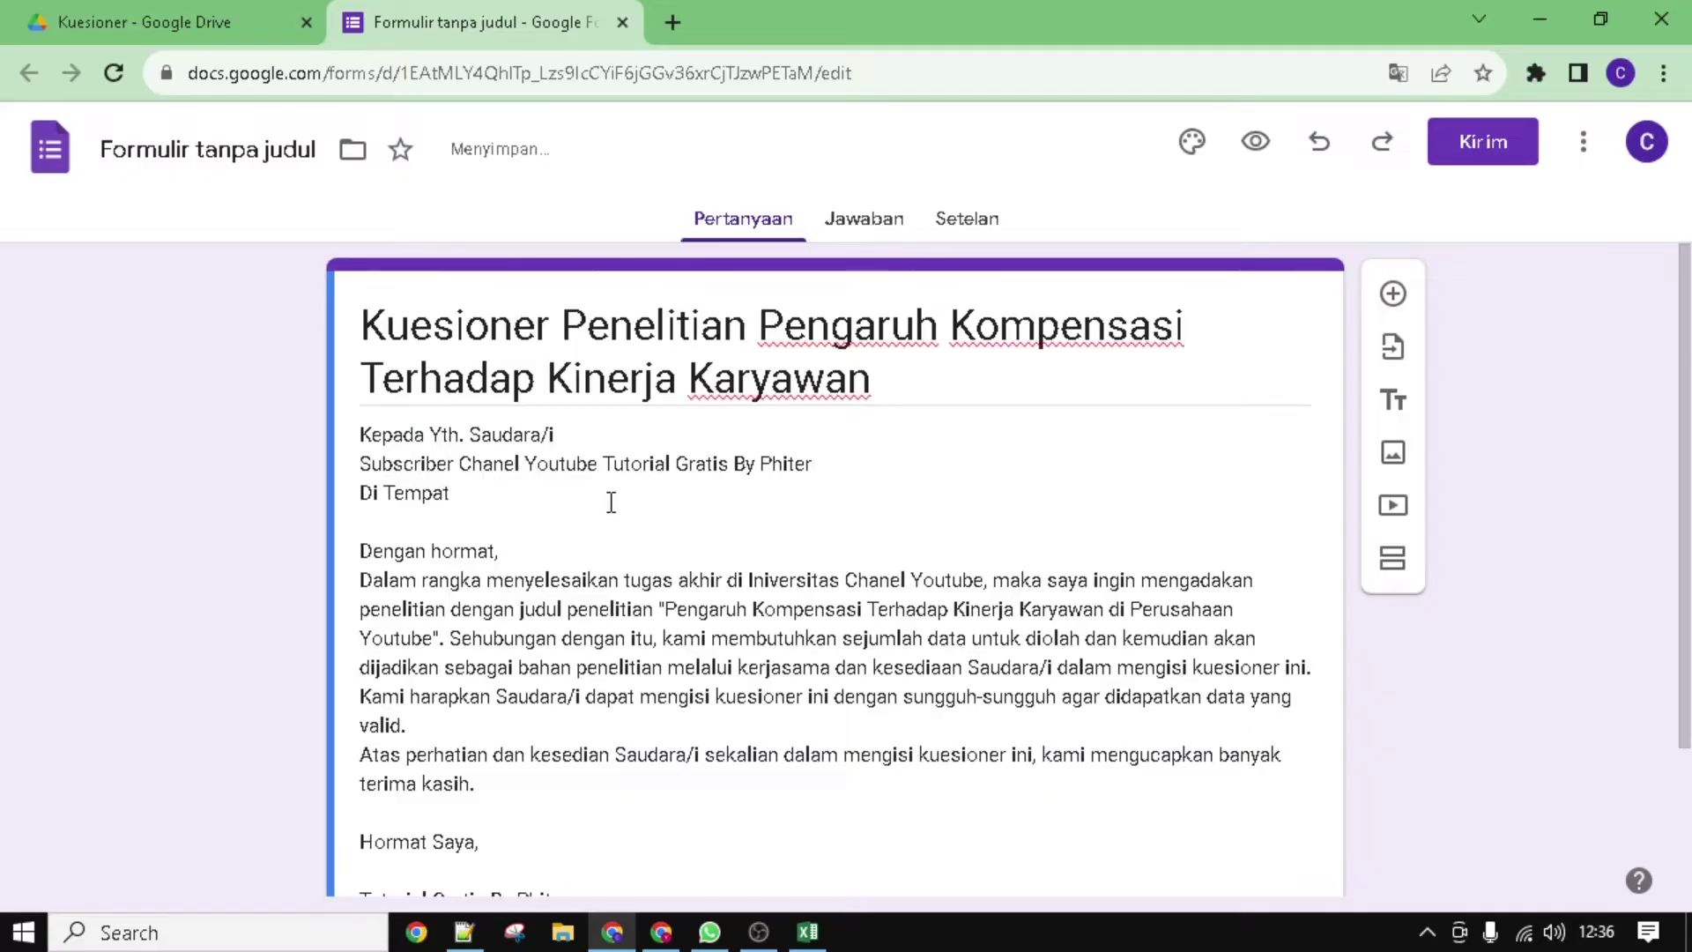
# Step: Read through the cover letter in the form description, from the salutation to the closing signature
pyautogui.scroll(2, 612, 509)
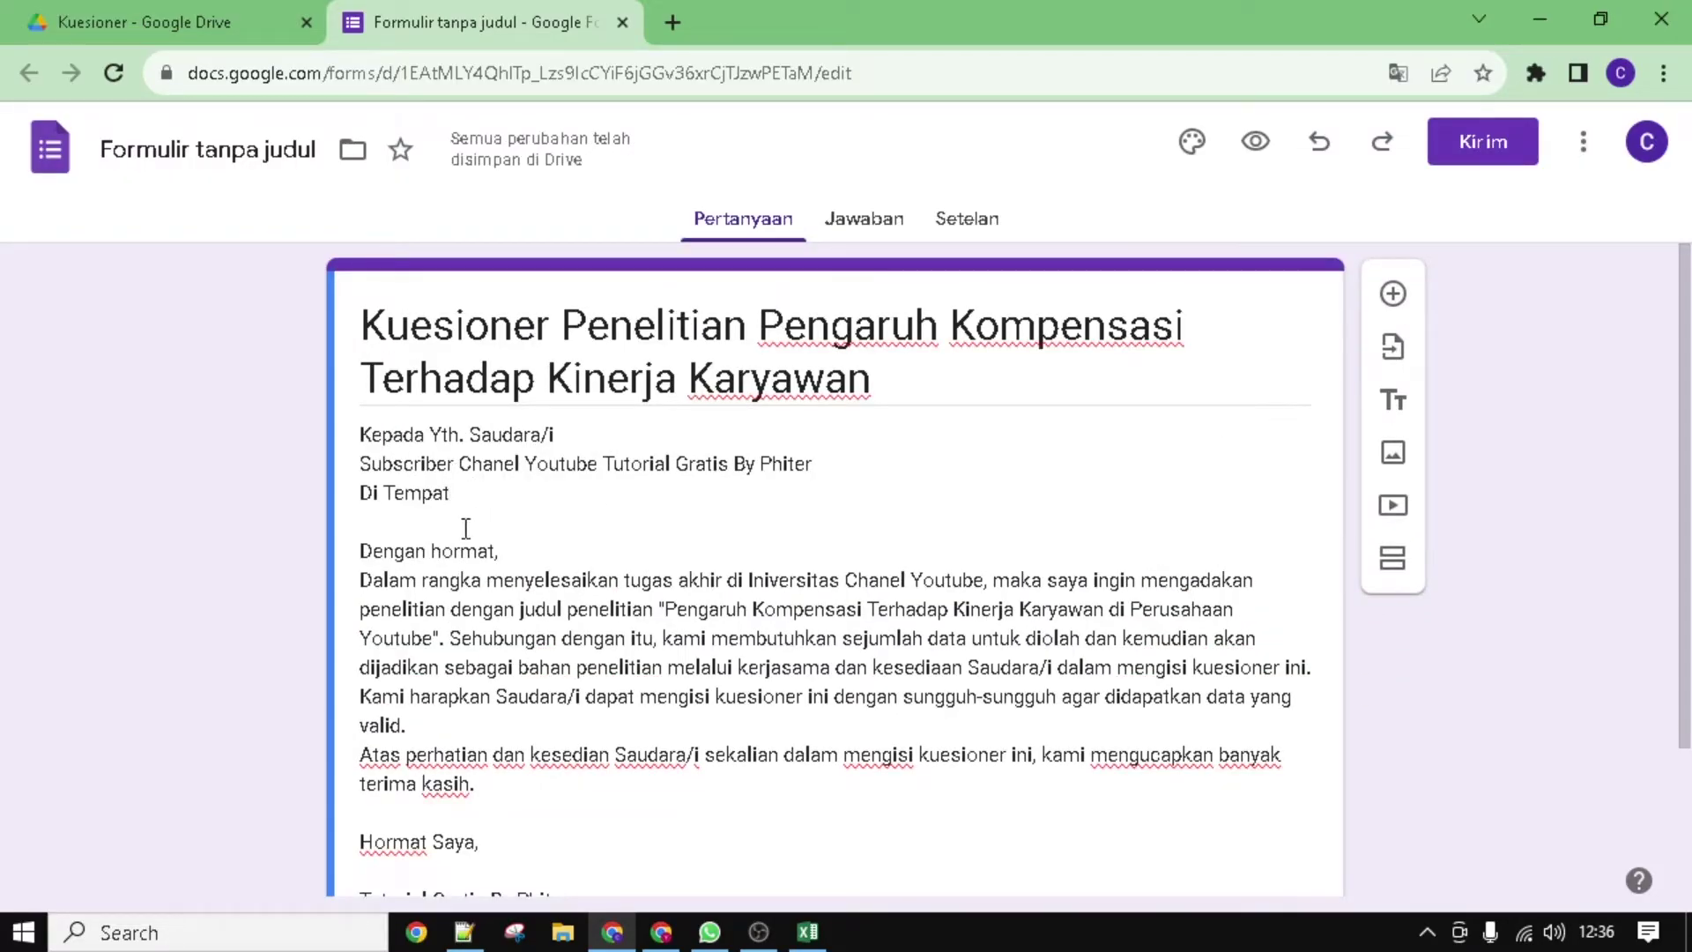
pyautogui.moveTo(361, 464); pyautogui.dragTo(835, 460)
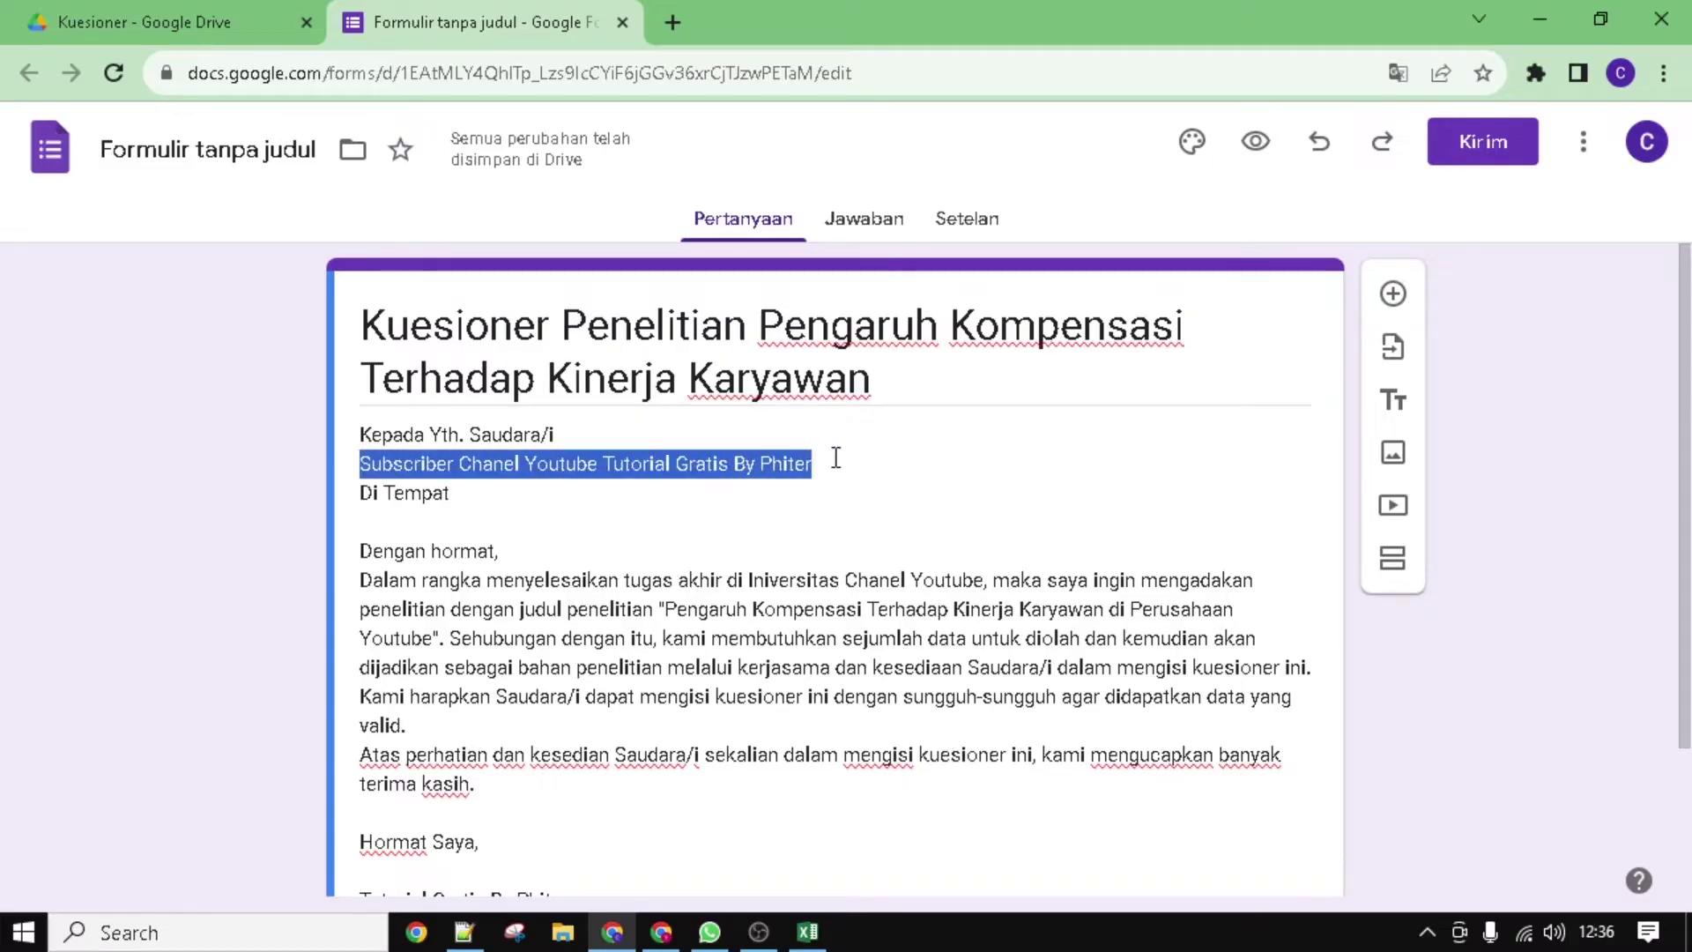
pyautogui.click(681, 581)
pyautogui.scroll(-1, 686, 588)
pyautogui.scroll(1, 686, 591)
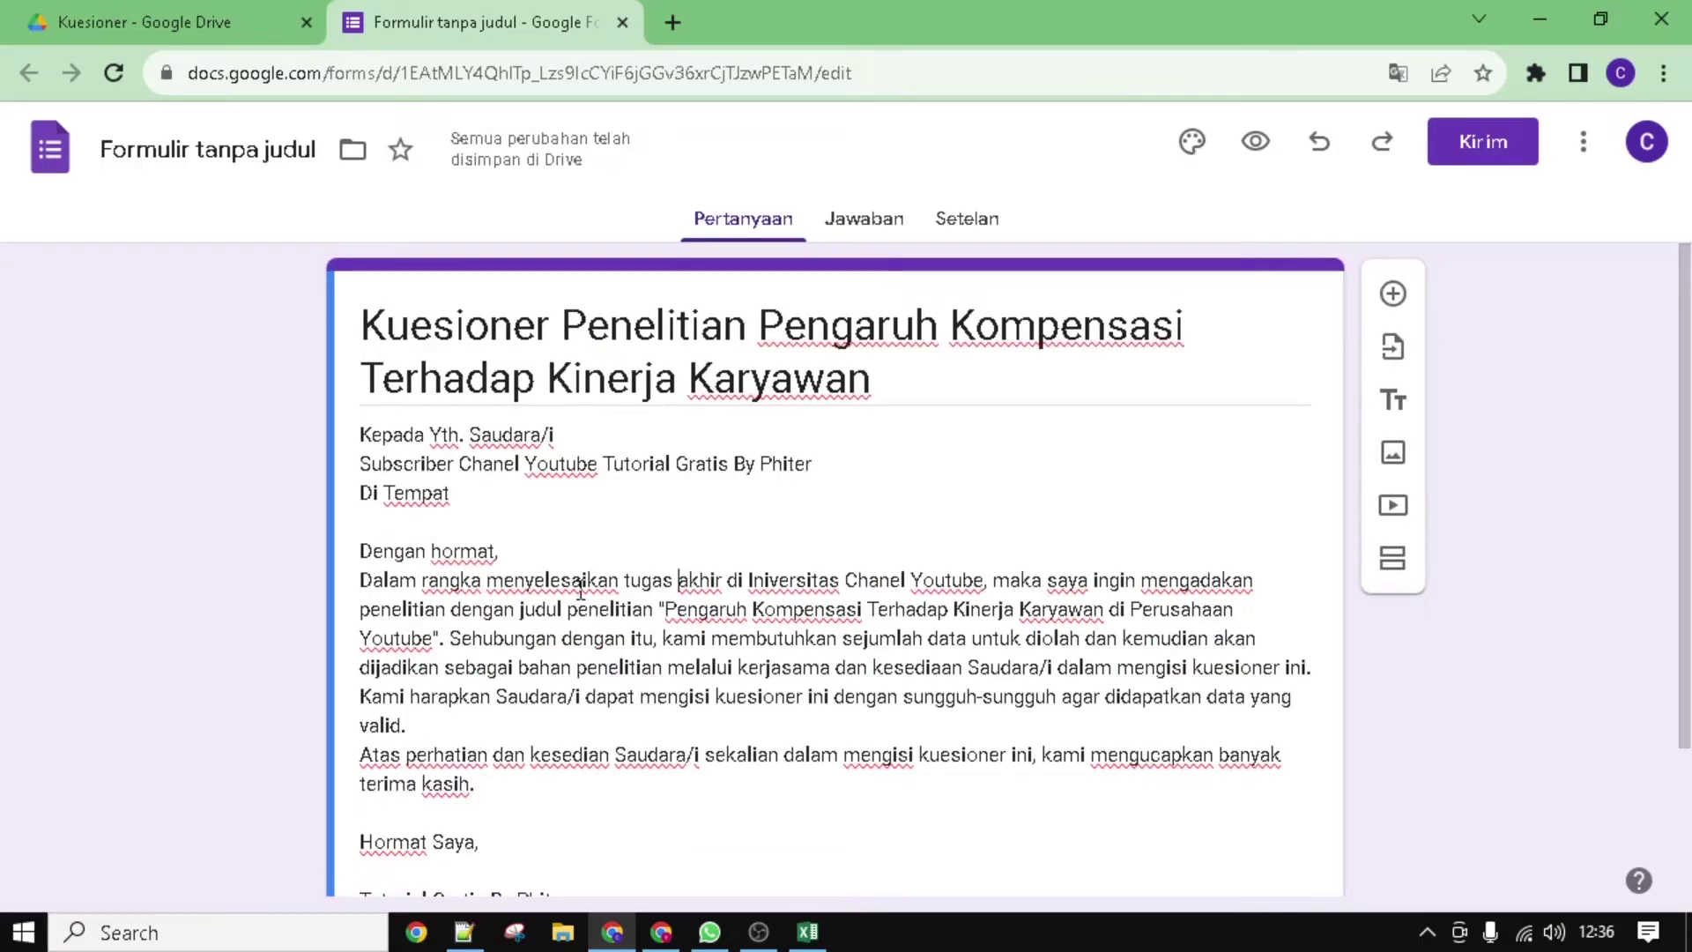
pyautogui.scroll(-1, 579, 592)
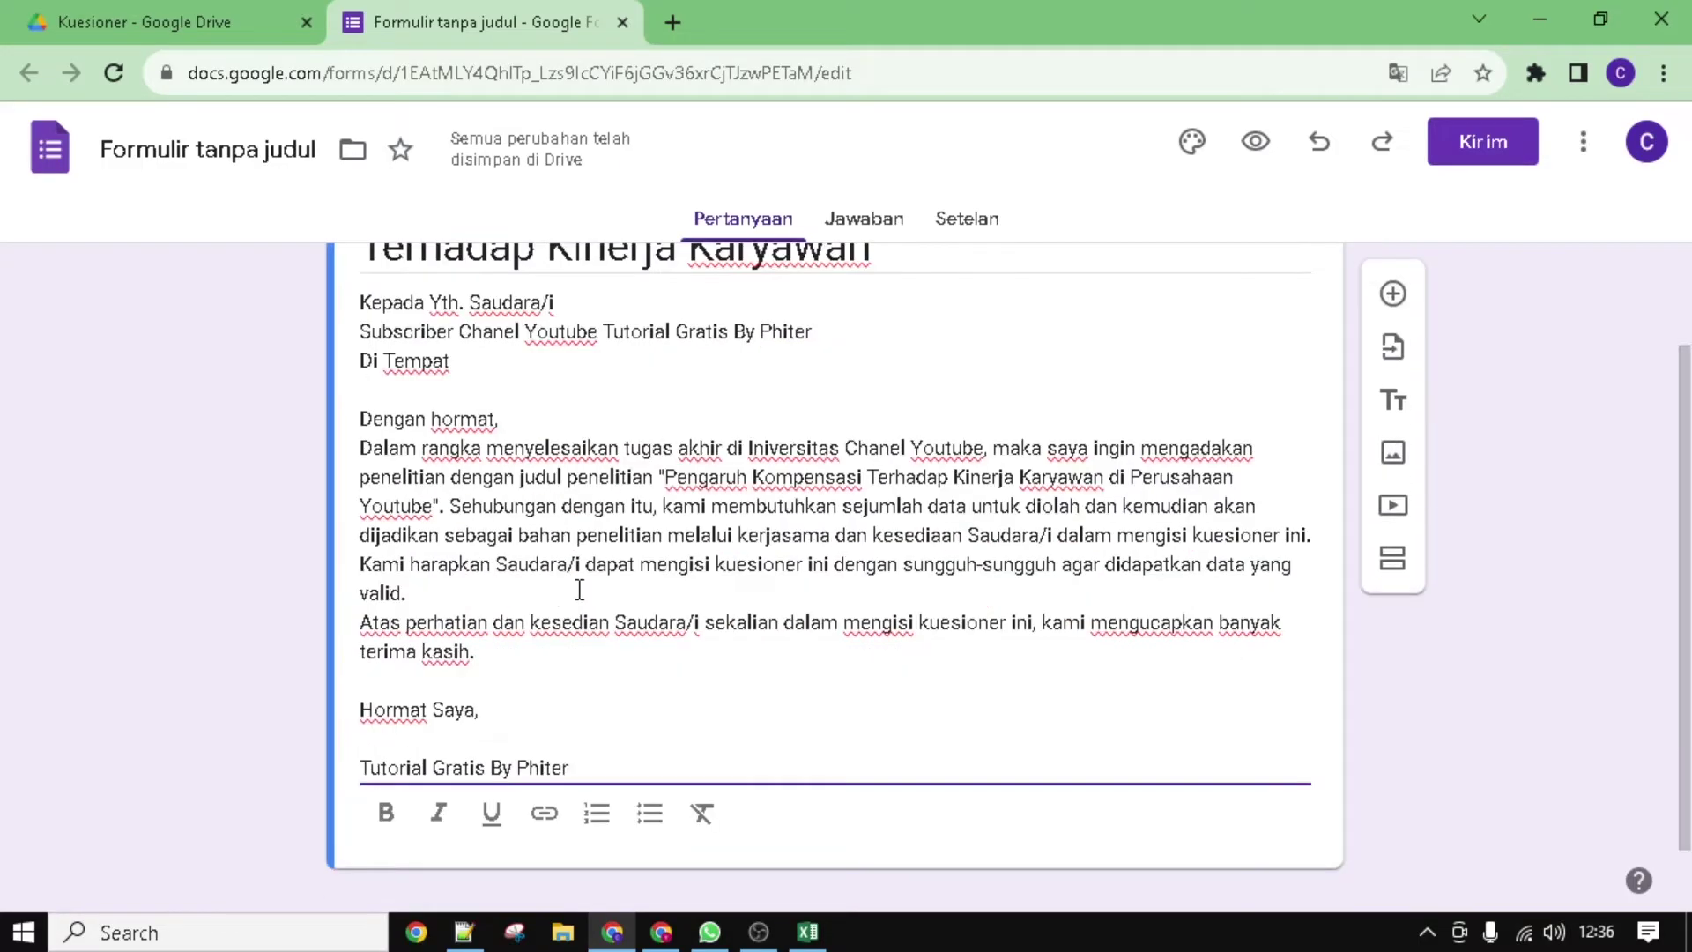
pyautogui.scroll(1, 579, 592)
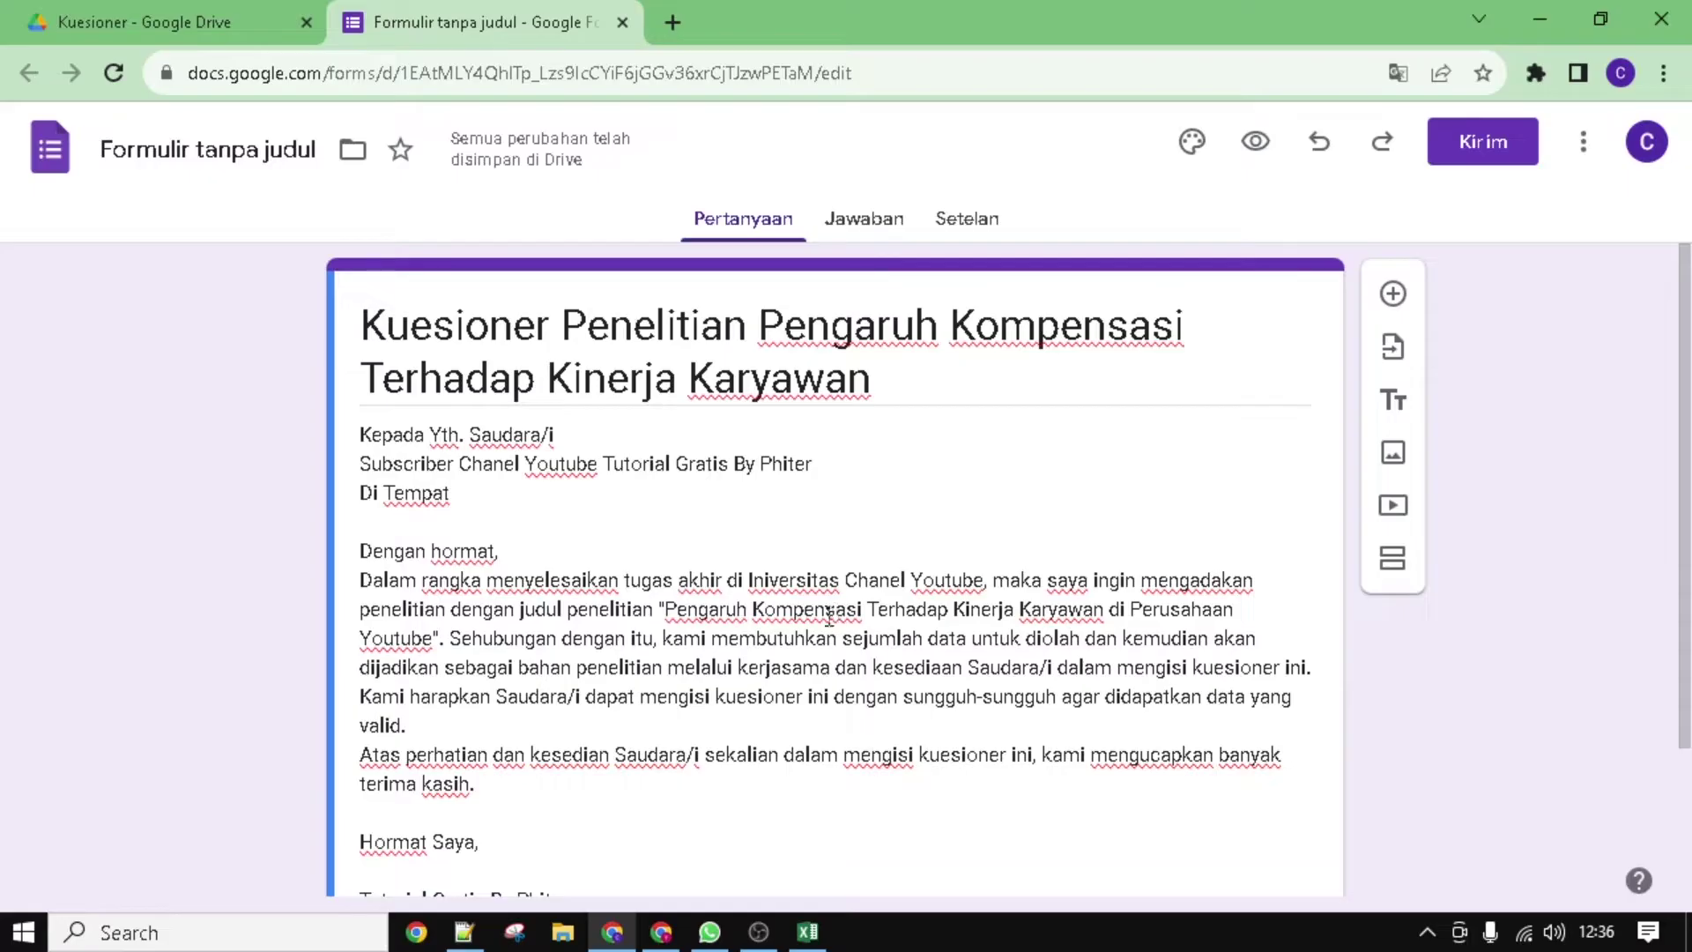
pyautogui.scroll(-1, 648, 594)
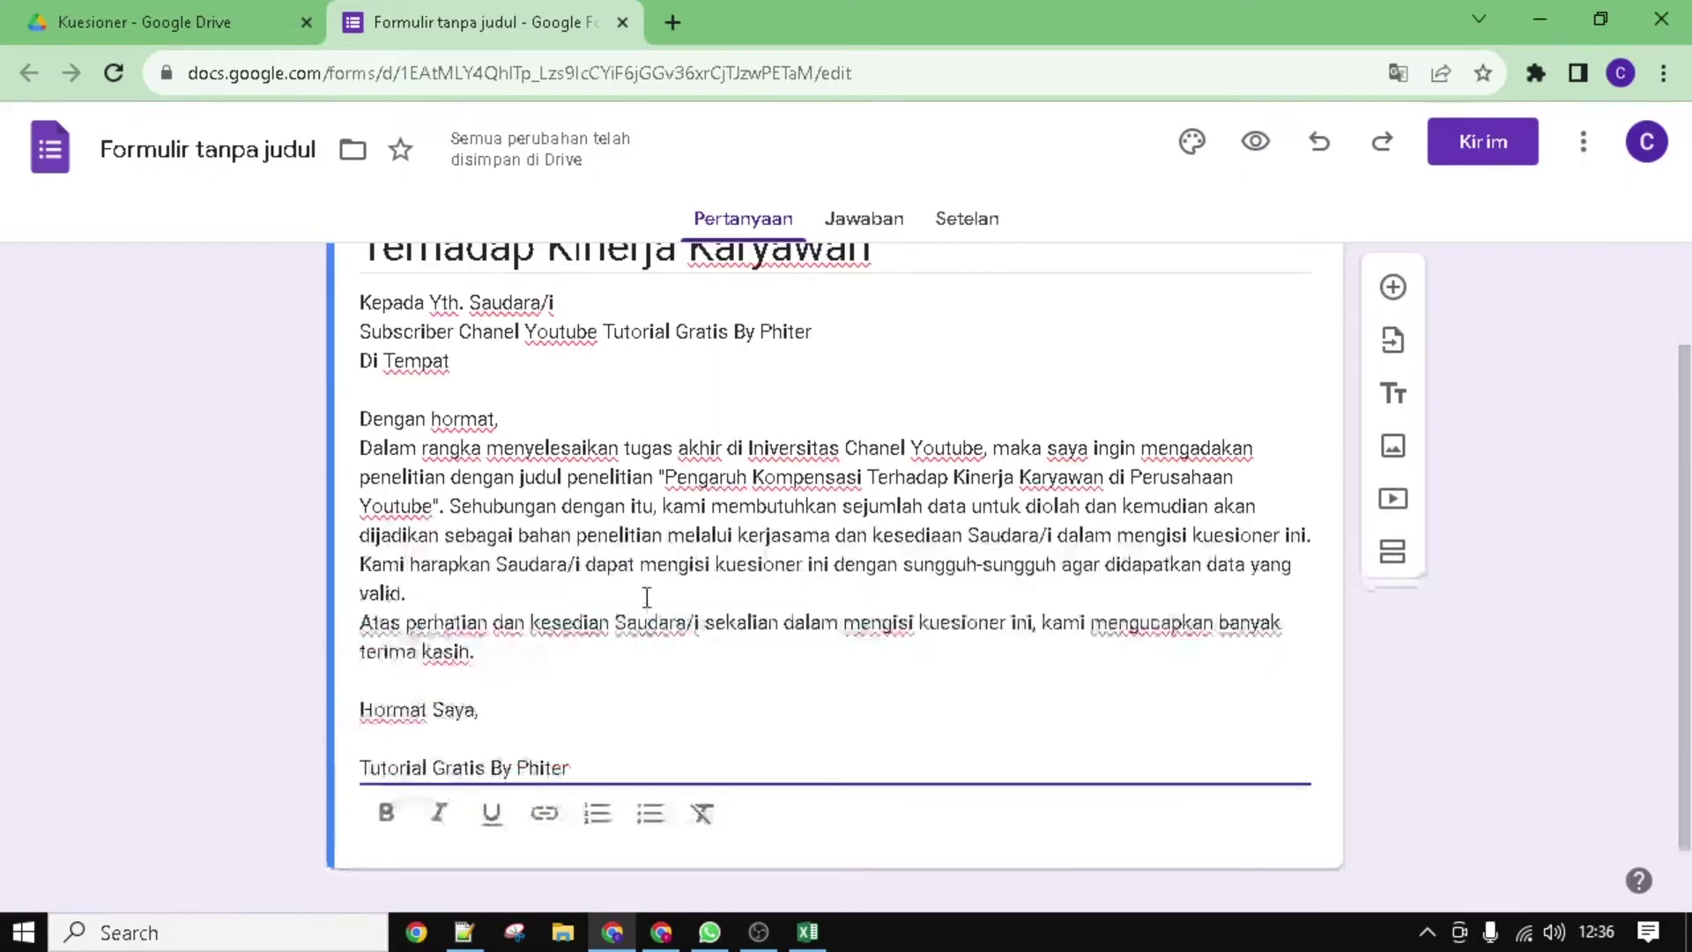
pyautogui.scroll(1, 652, 655)
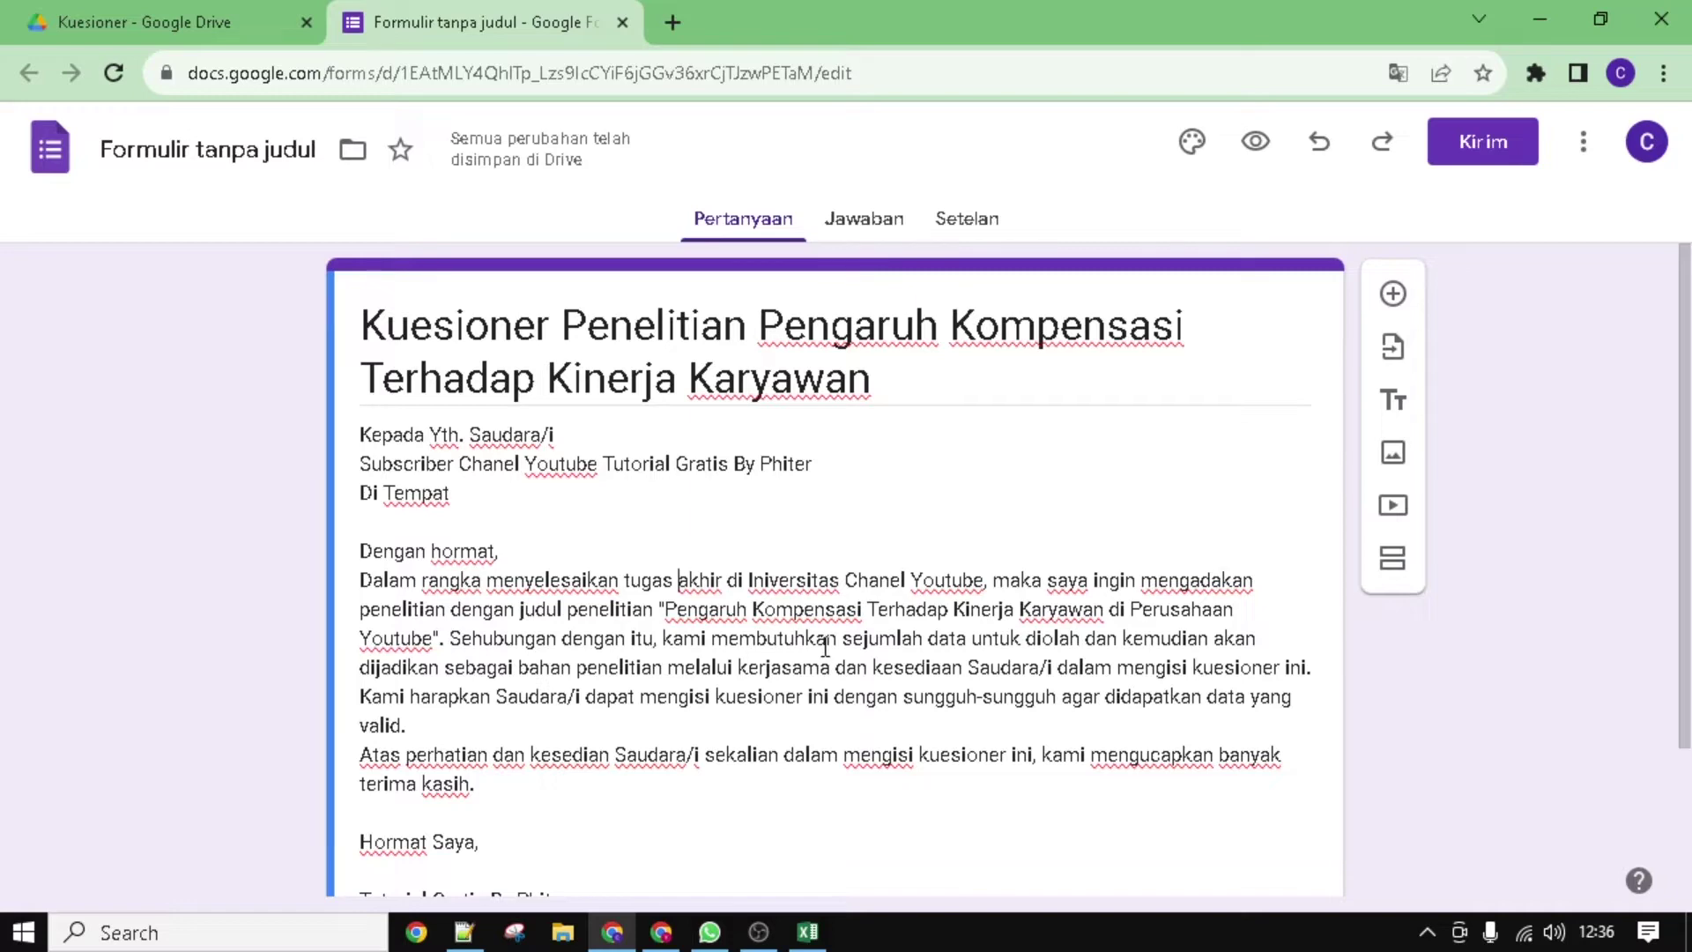
pyautogui.scroll(-1, 797, 630)
pyautogui.scroll(1, 793, 621)
pyautogui.scroll(-1, 792, 620)
pyautogui.scroll(1, 792, 624)
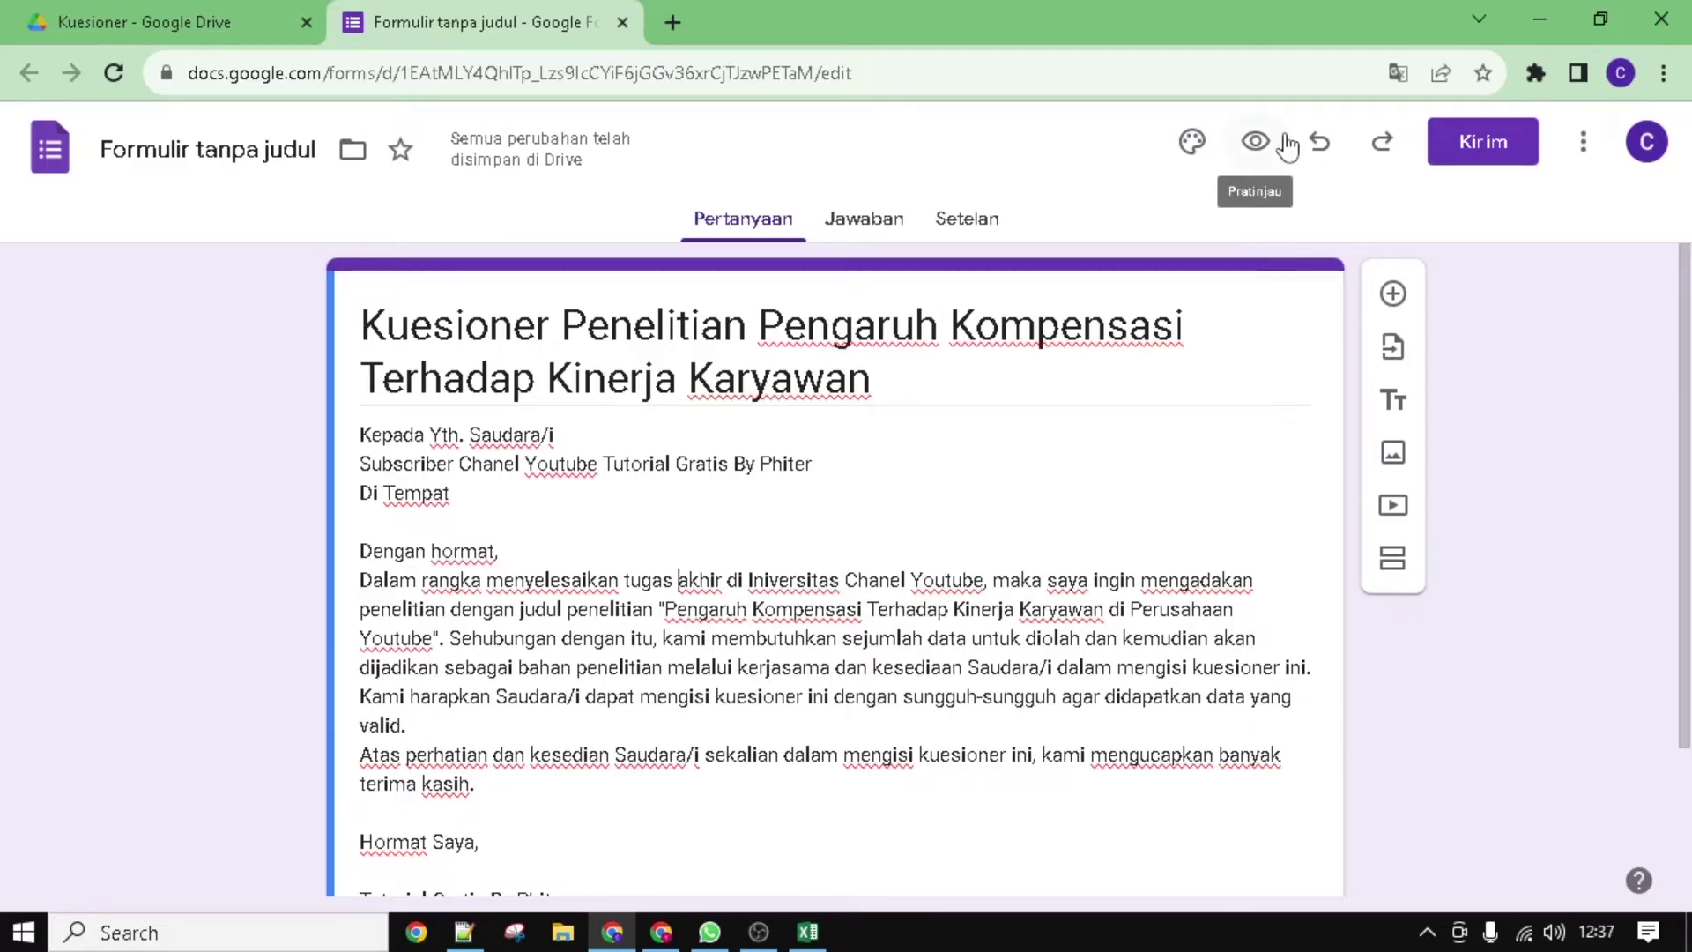
# Step: Preview the form to check its title and cover letter, and return to the form editor
pyautogui.click(1257, 150)
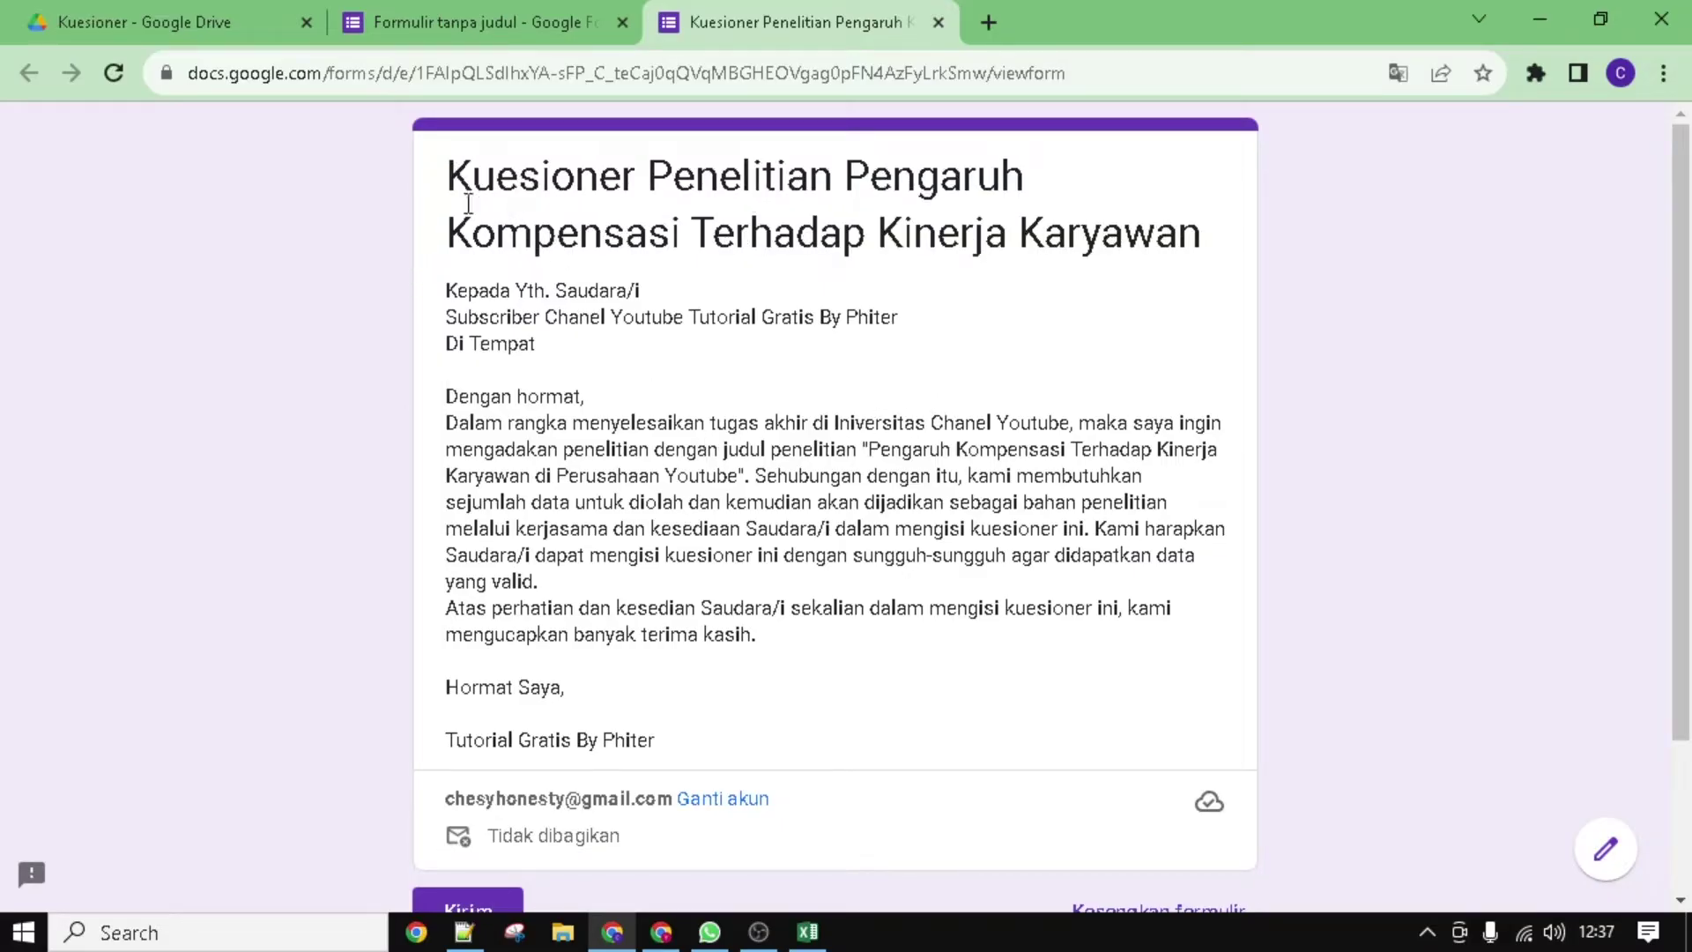
pyautogui.moveTo(468, 203); pyautogui.dragTo(685, 749)
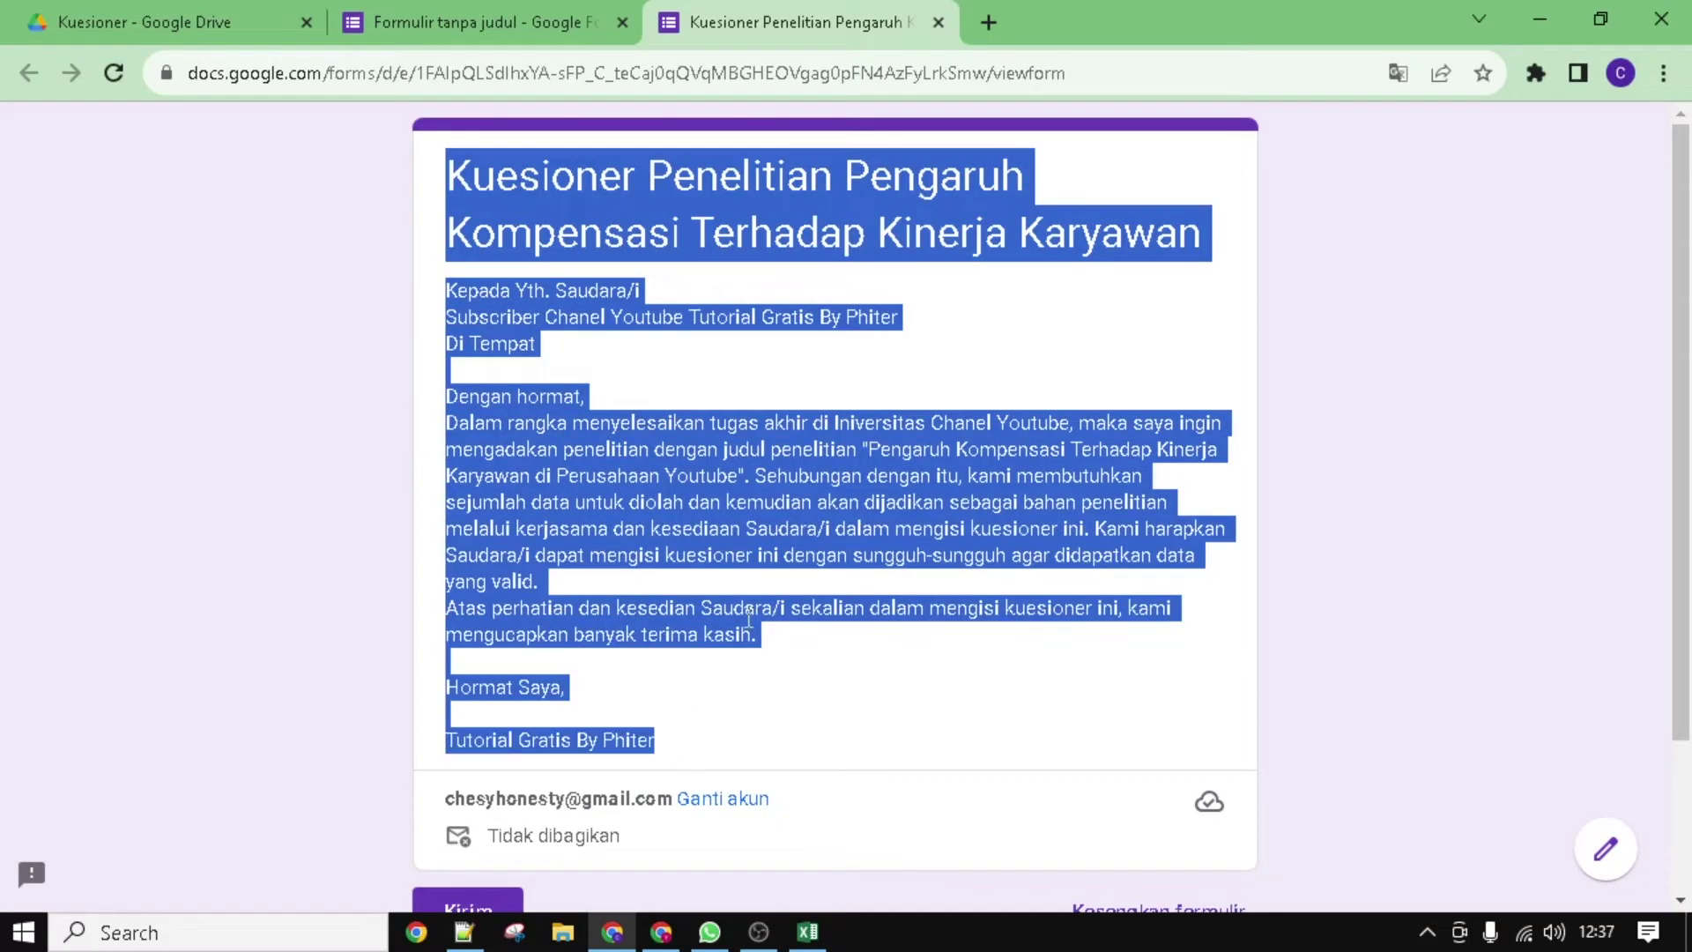
pyautogui.click(760, 585)
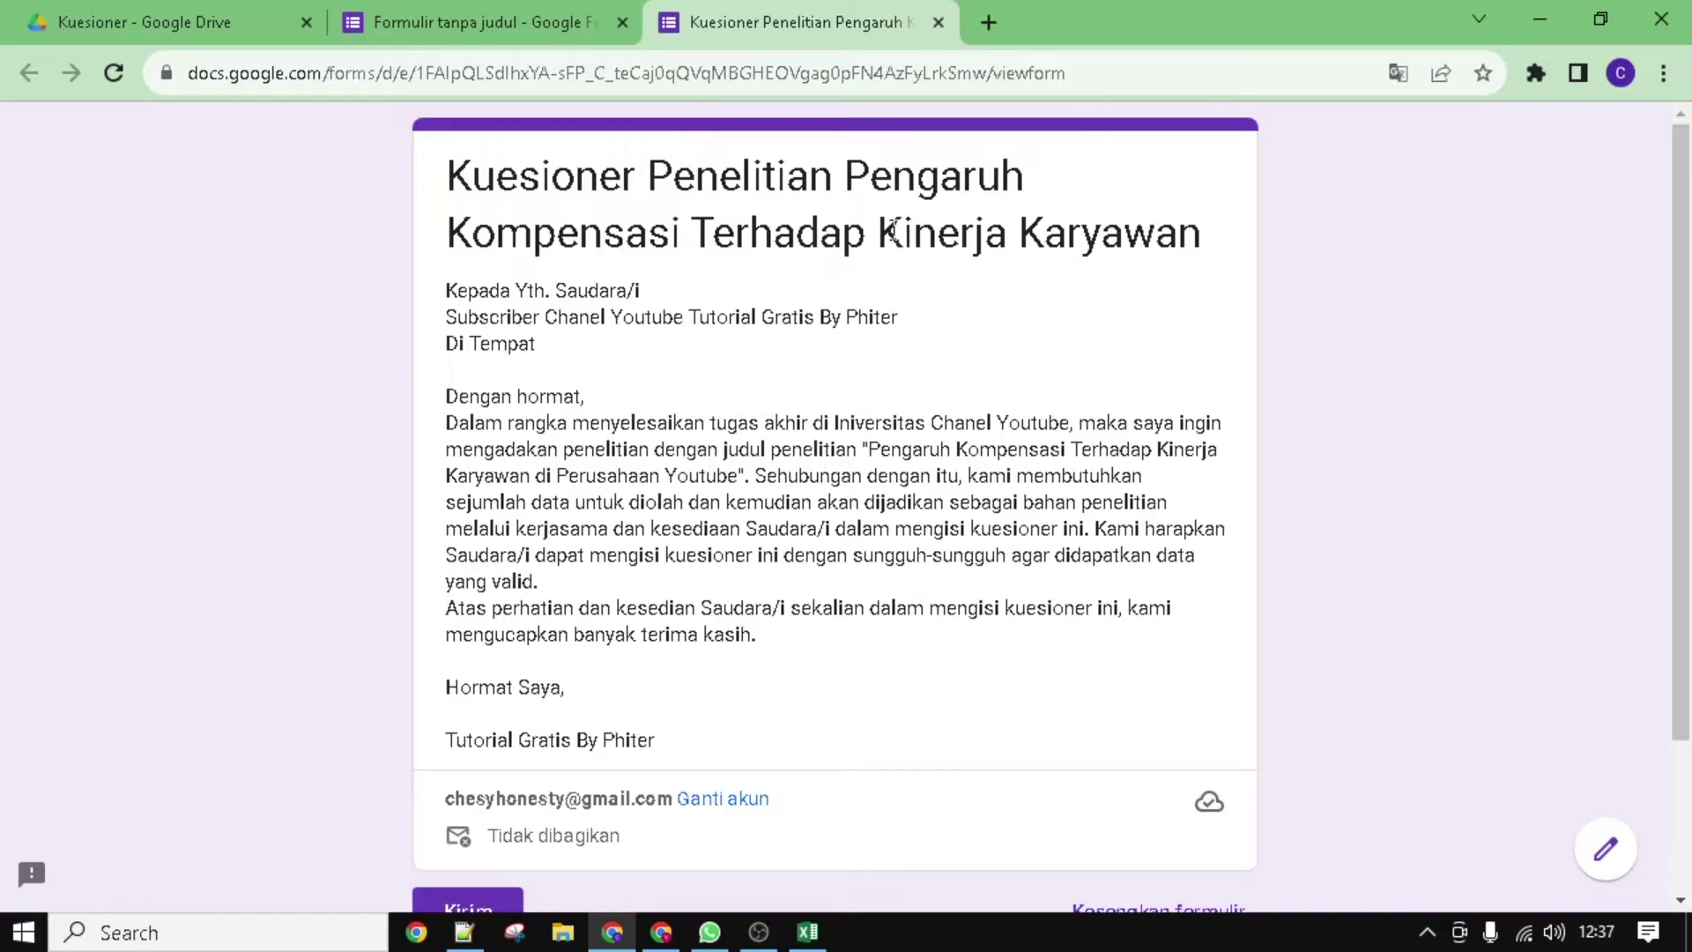
pyautogui.click(938, 22)
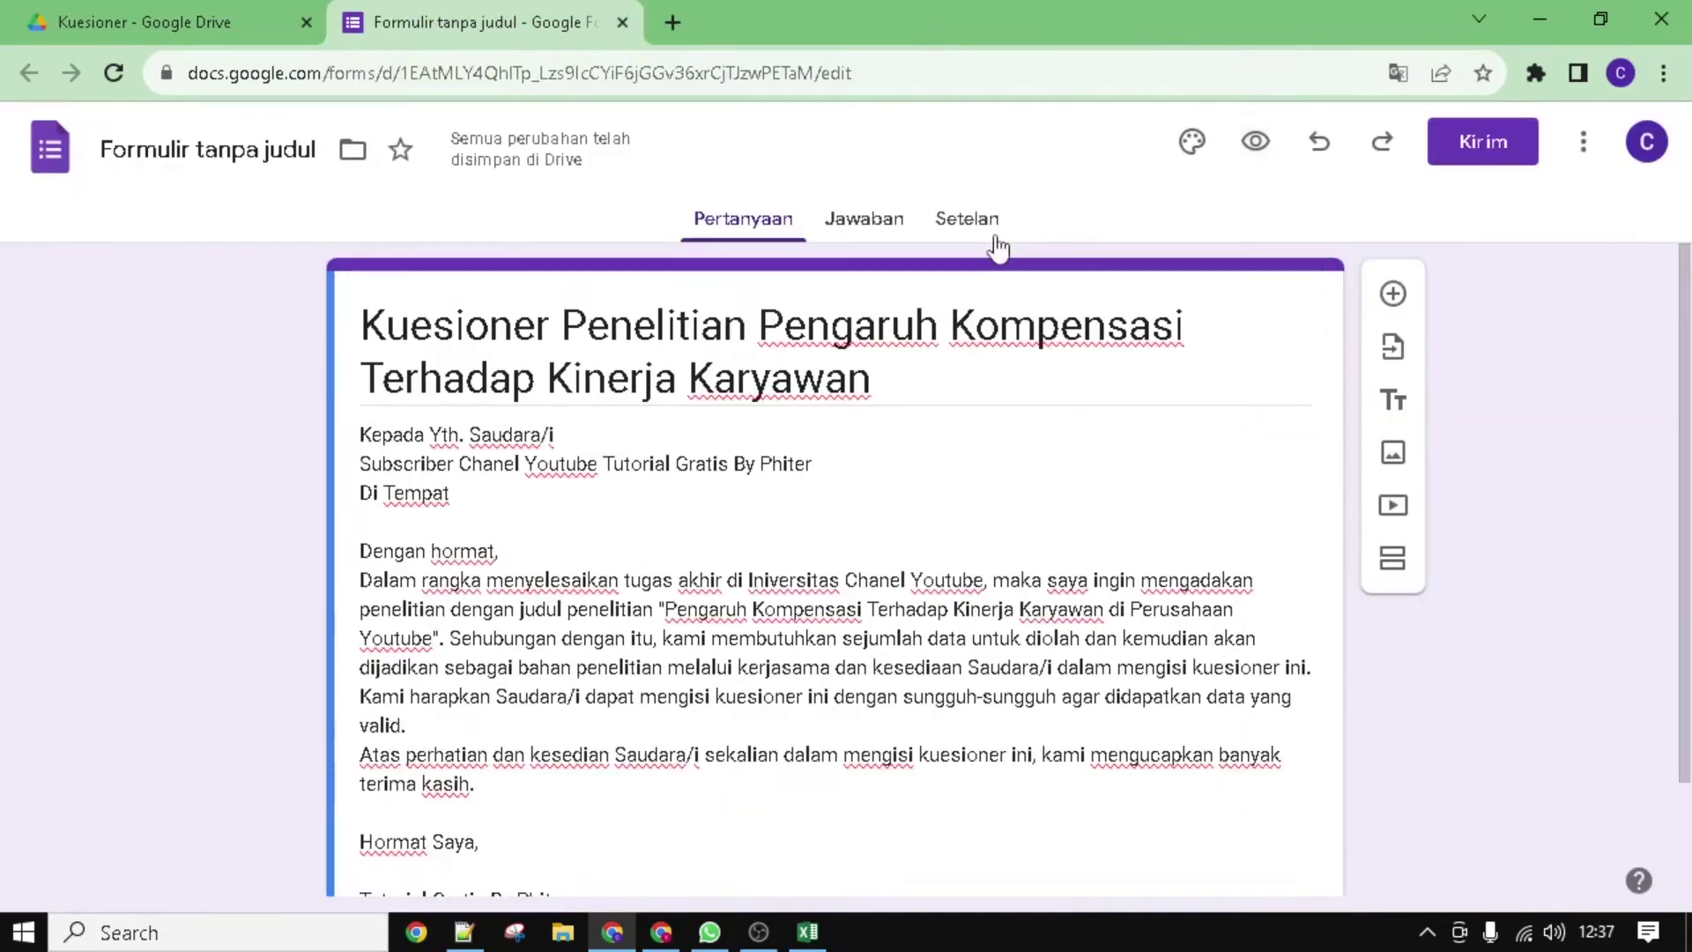
pyautogui.scroll(-2, 978, 567)
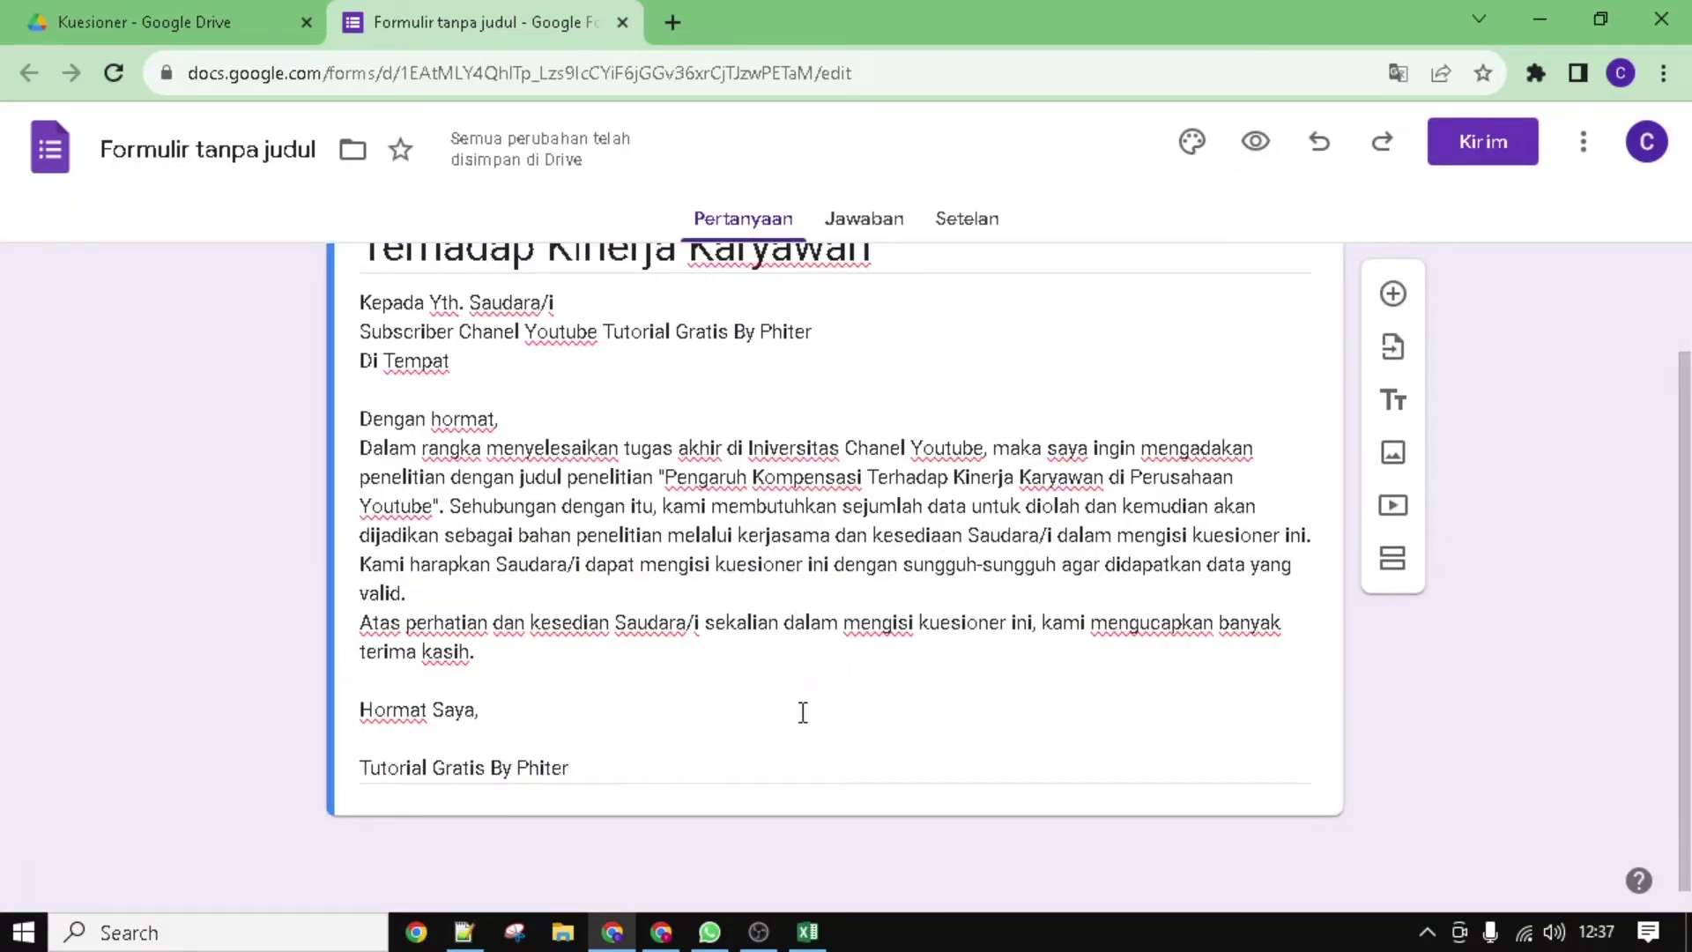
pyautogui.click(767, 752)
pyautogui.hotkey('ctrl', 'a')
pyautogui.click(767, 765)
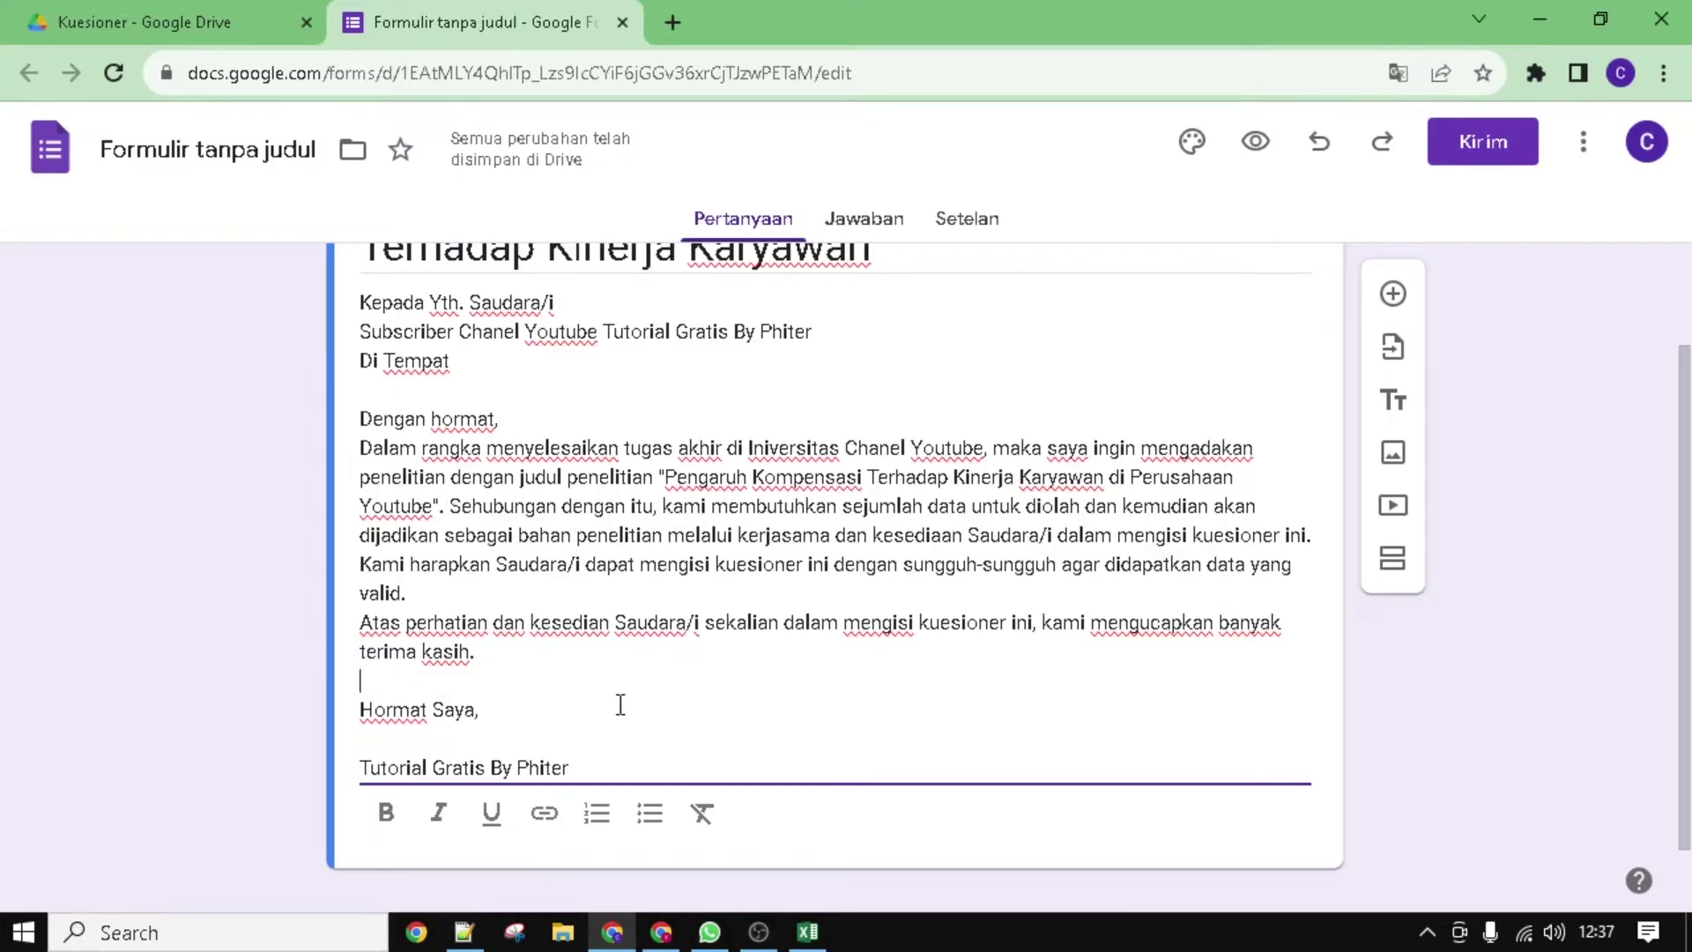
pyautogui.click(723, 874)
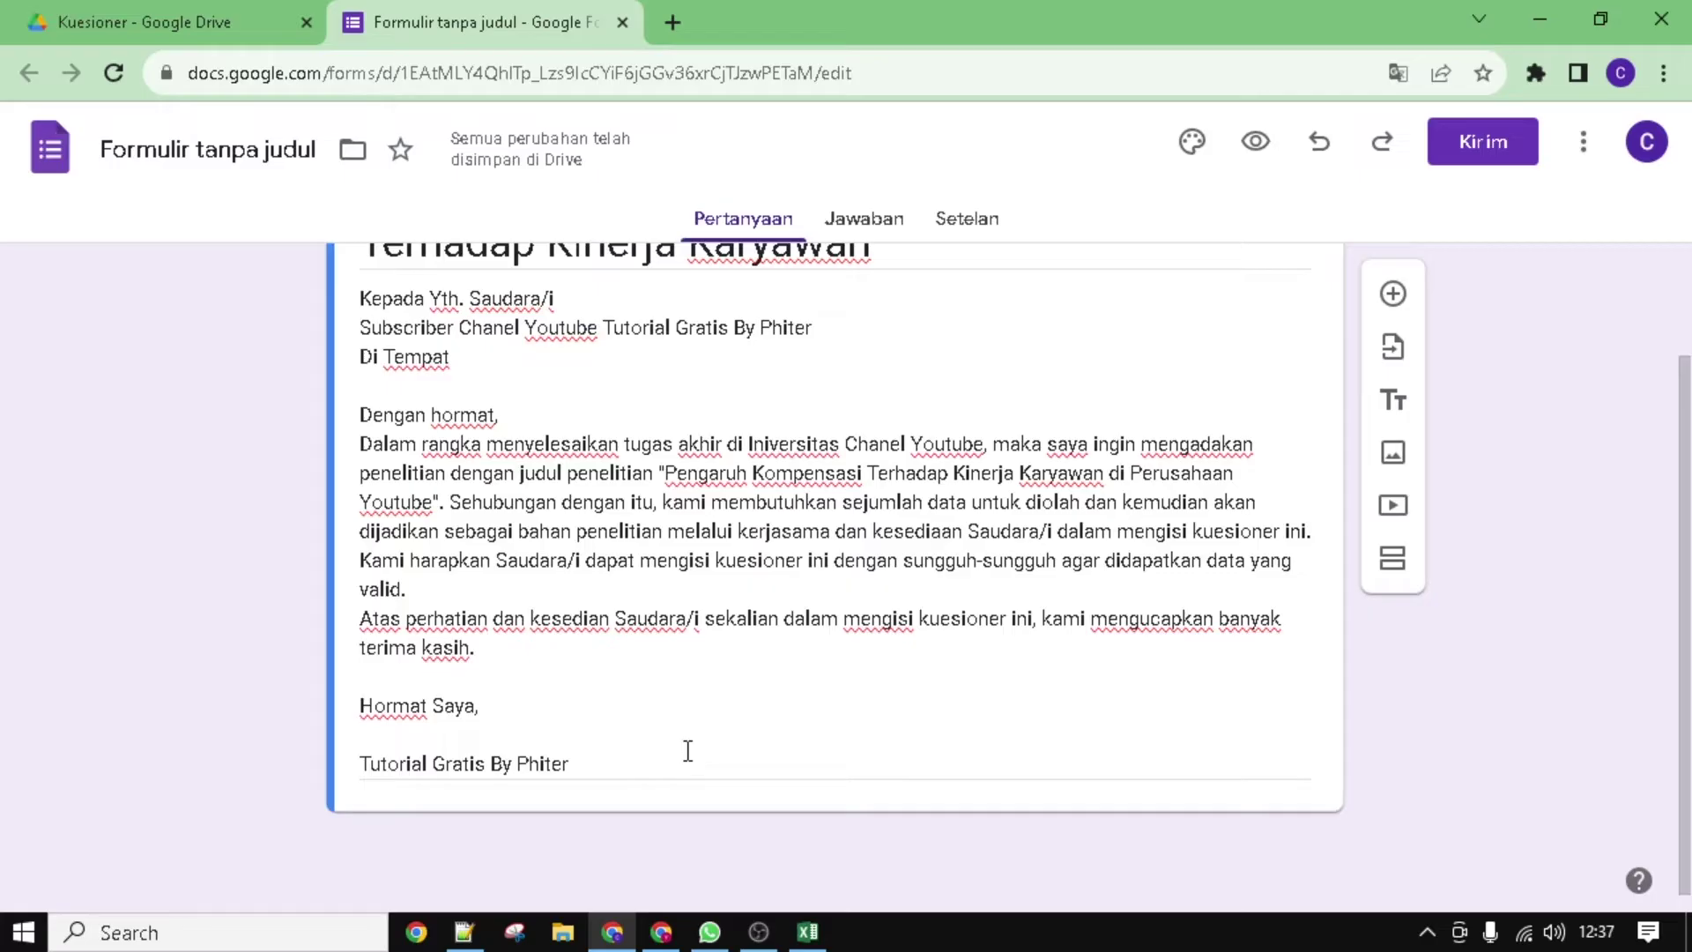
# Step: Add a second section after the cover letter and title it "Karakteristik Responden"
pyautogui.click(1392, 559)
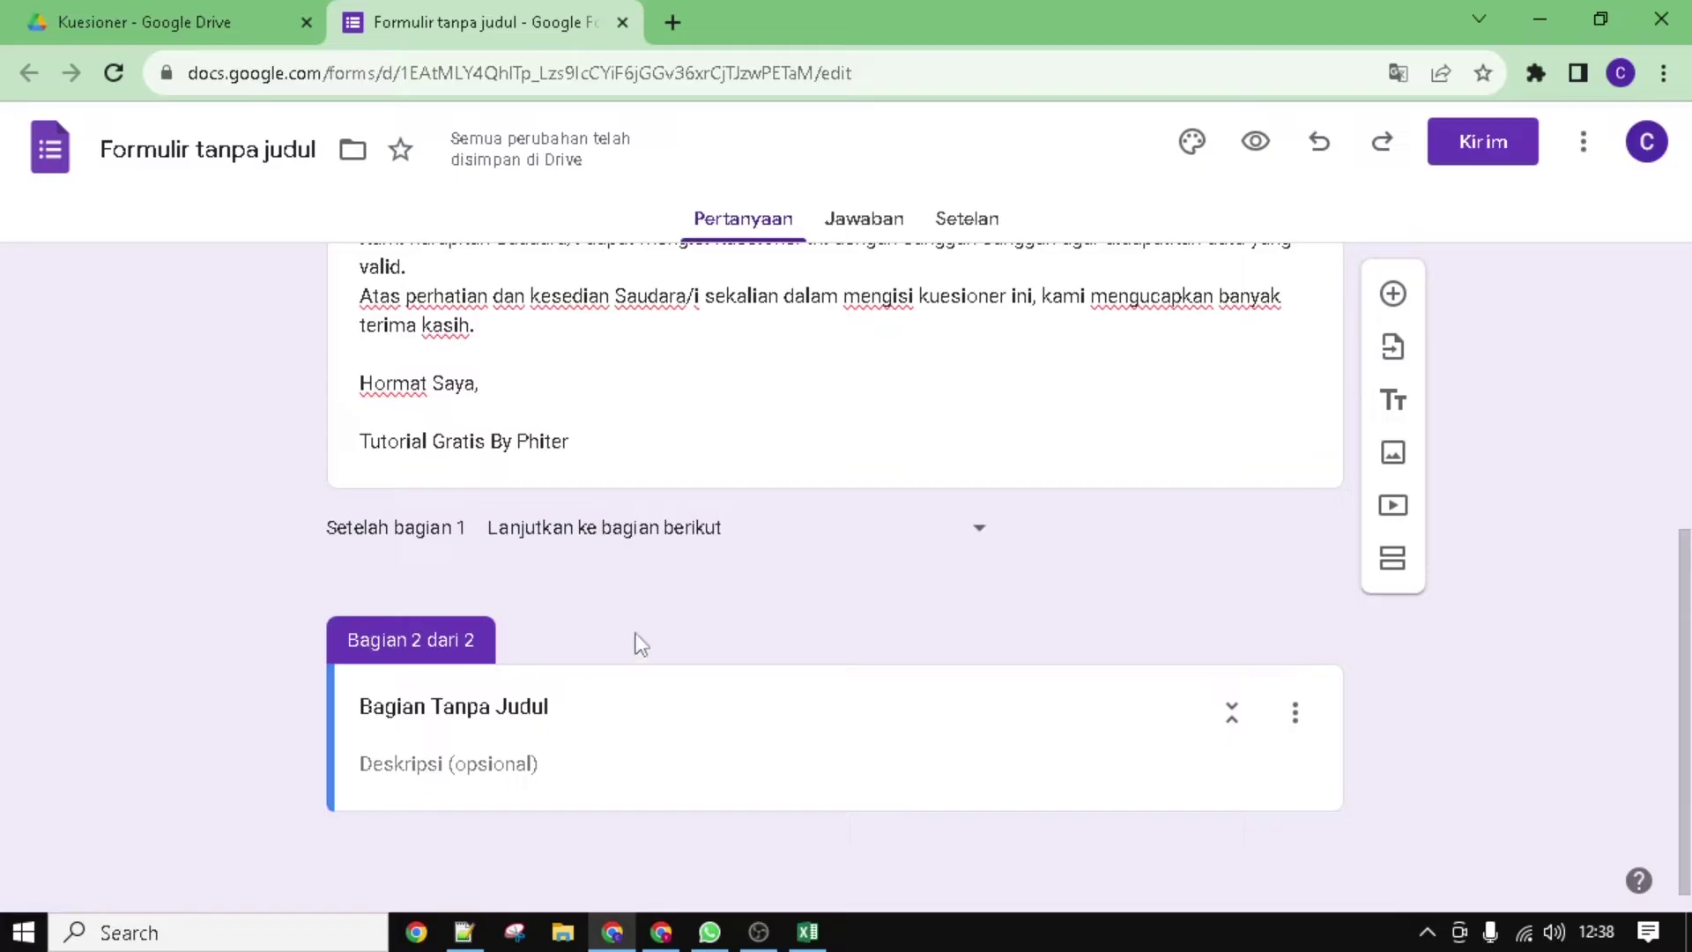
pyautogui.click(606, 710)
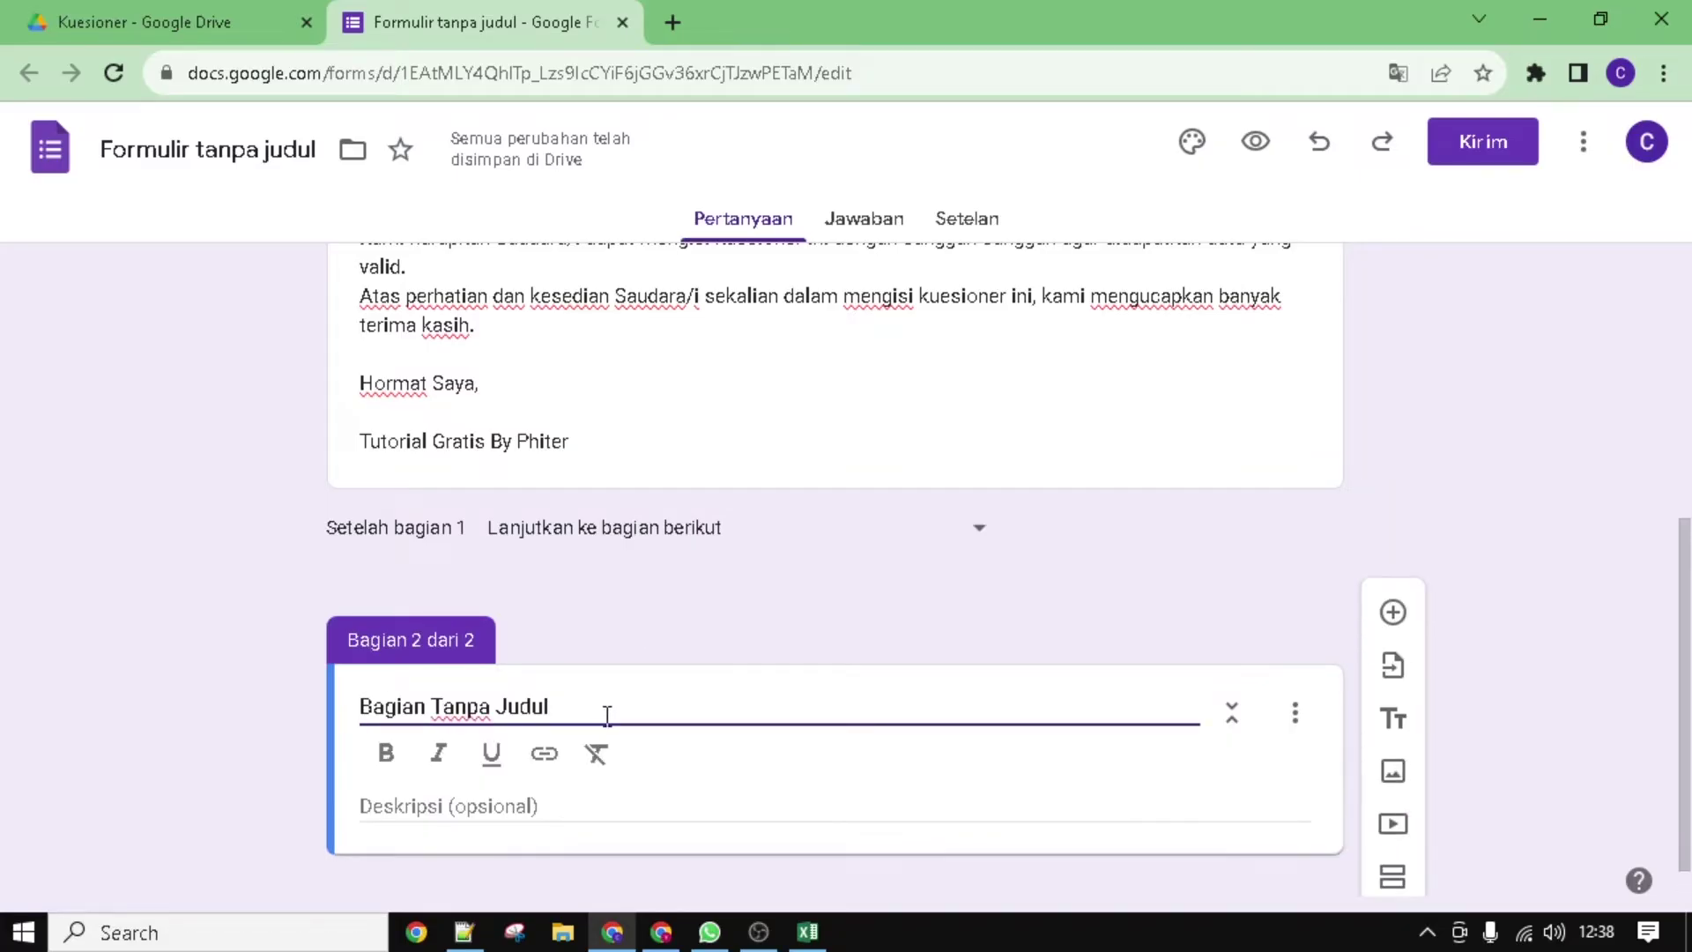
pyautogui.hotkey('ctrl', 'a')
pyautogui.write('Karak')
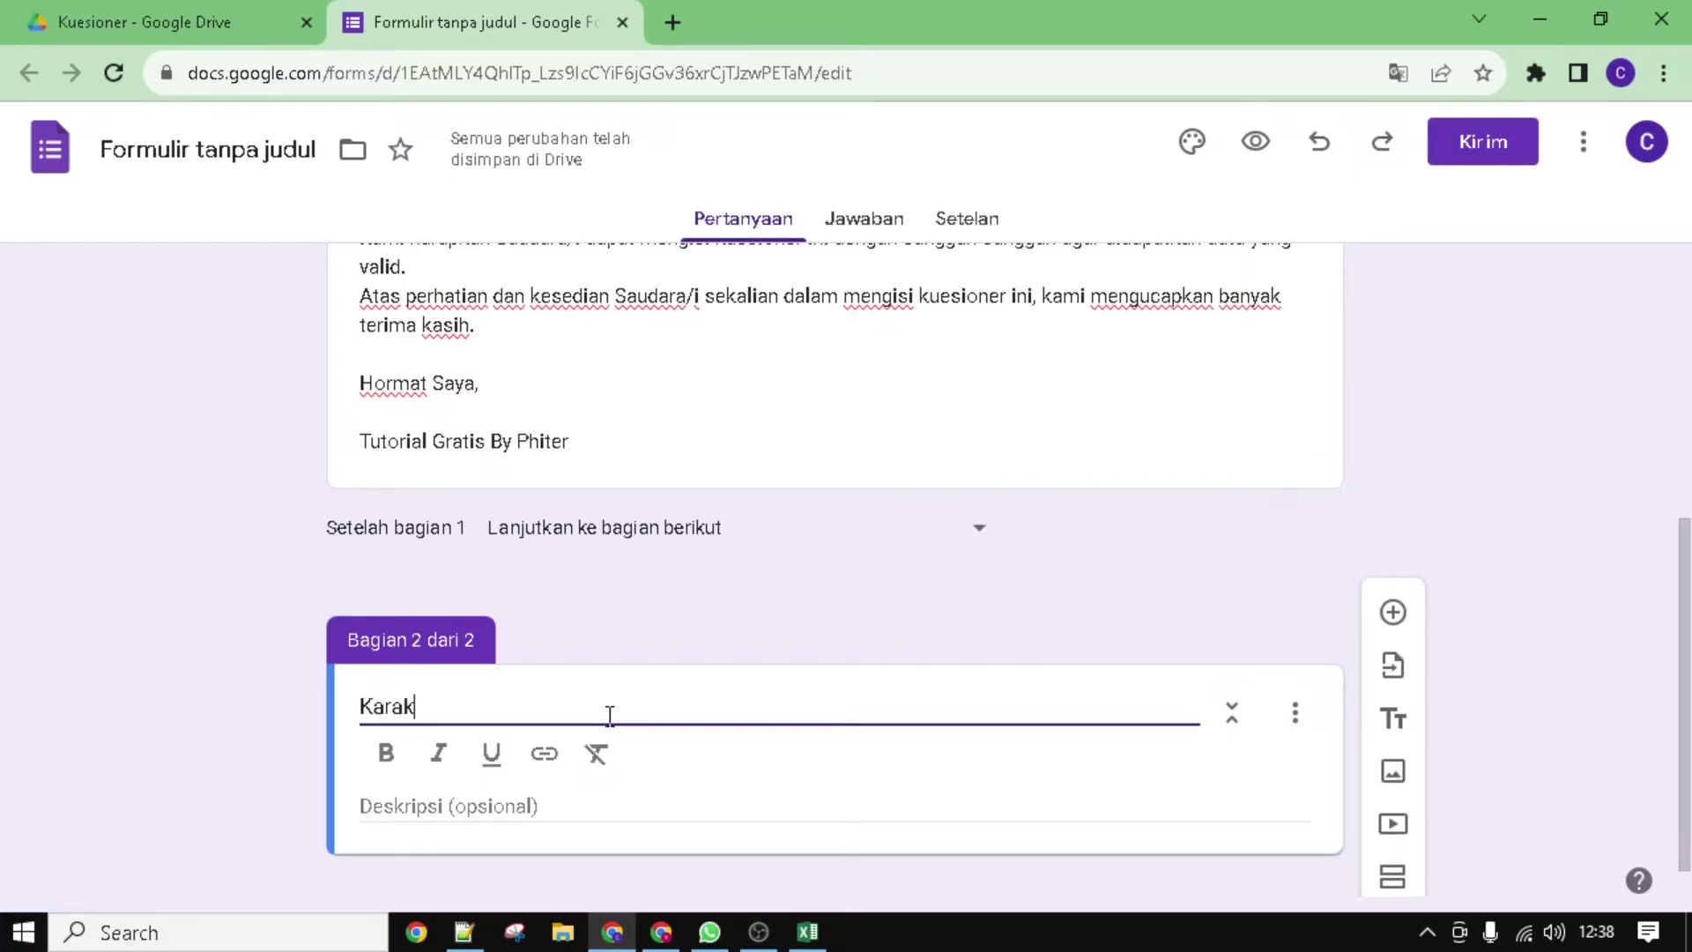
pyautogui.write('ters')
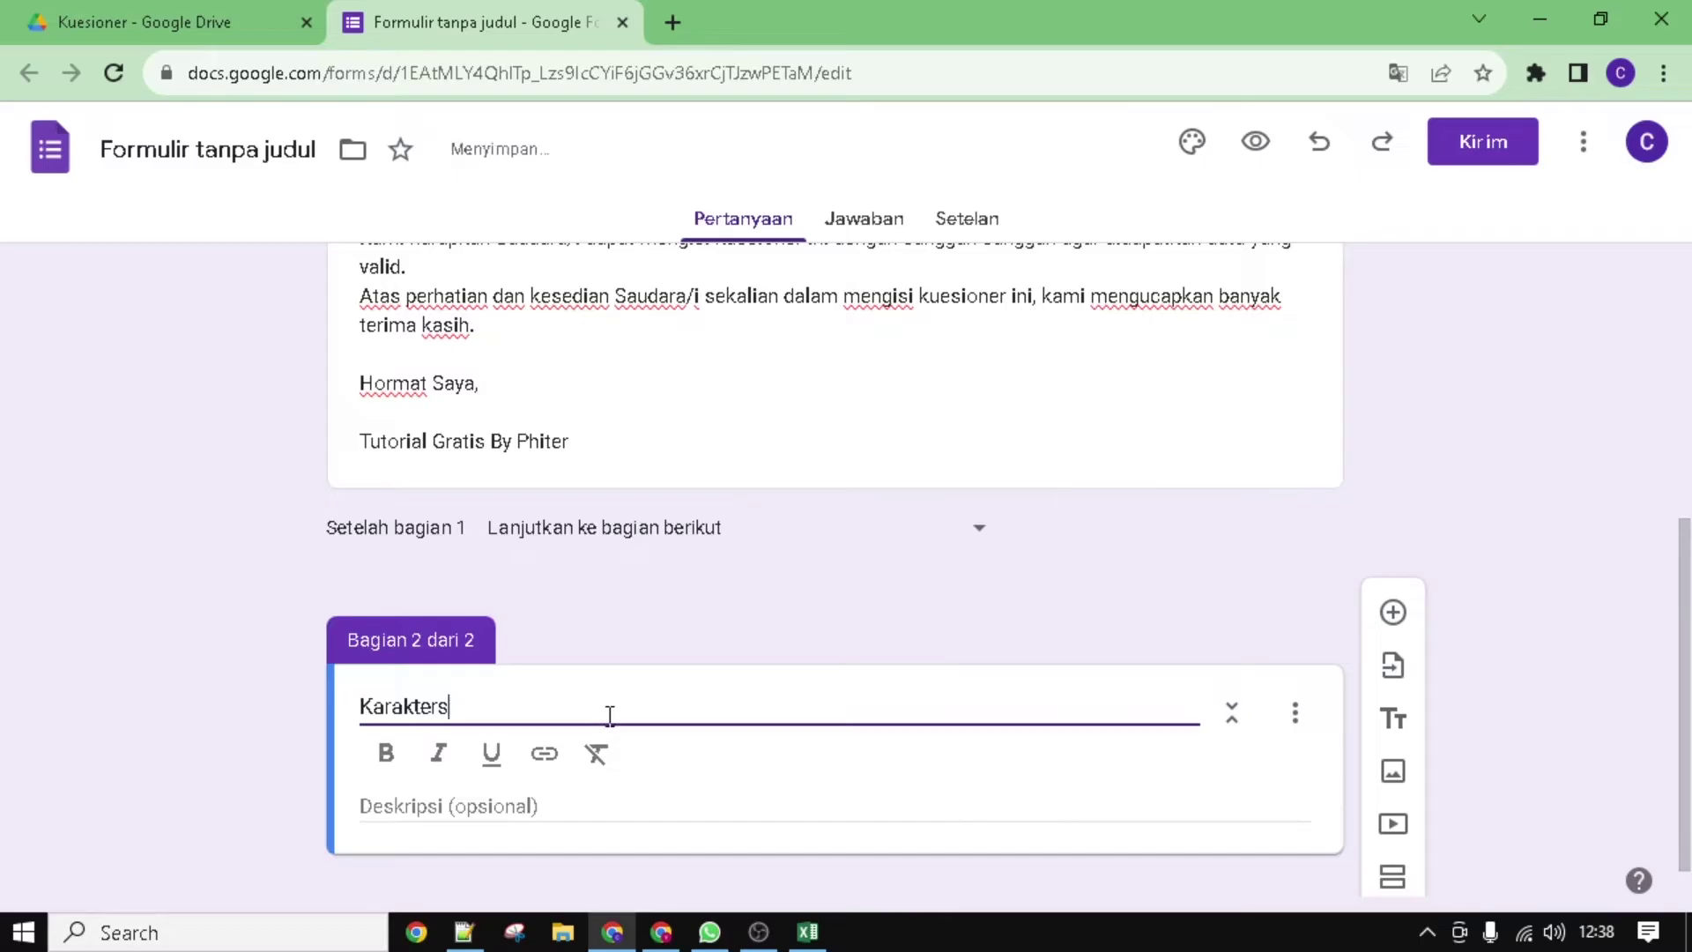
pyautogui.press('BackSpace')
pyautogui.press('BackSpace')
pyautogui.press('BackSpace')
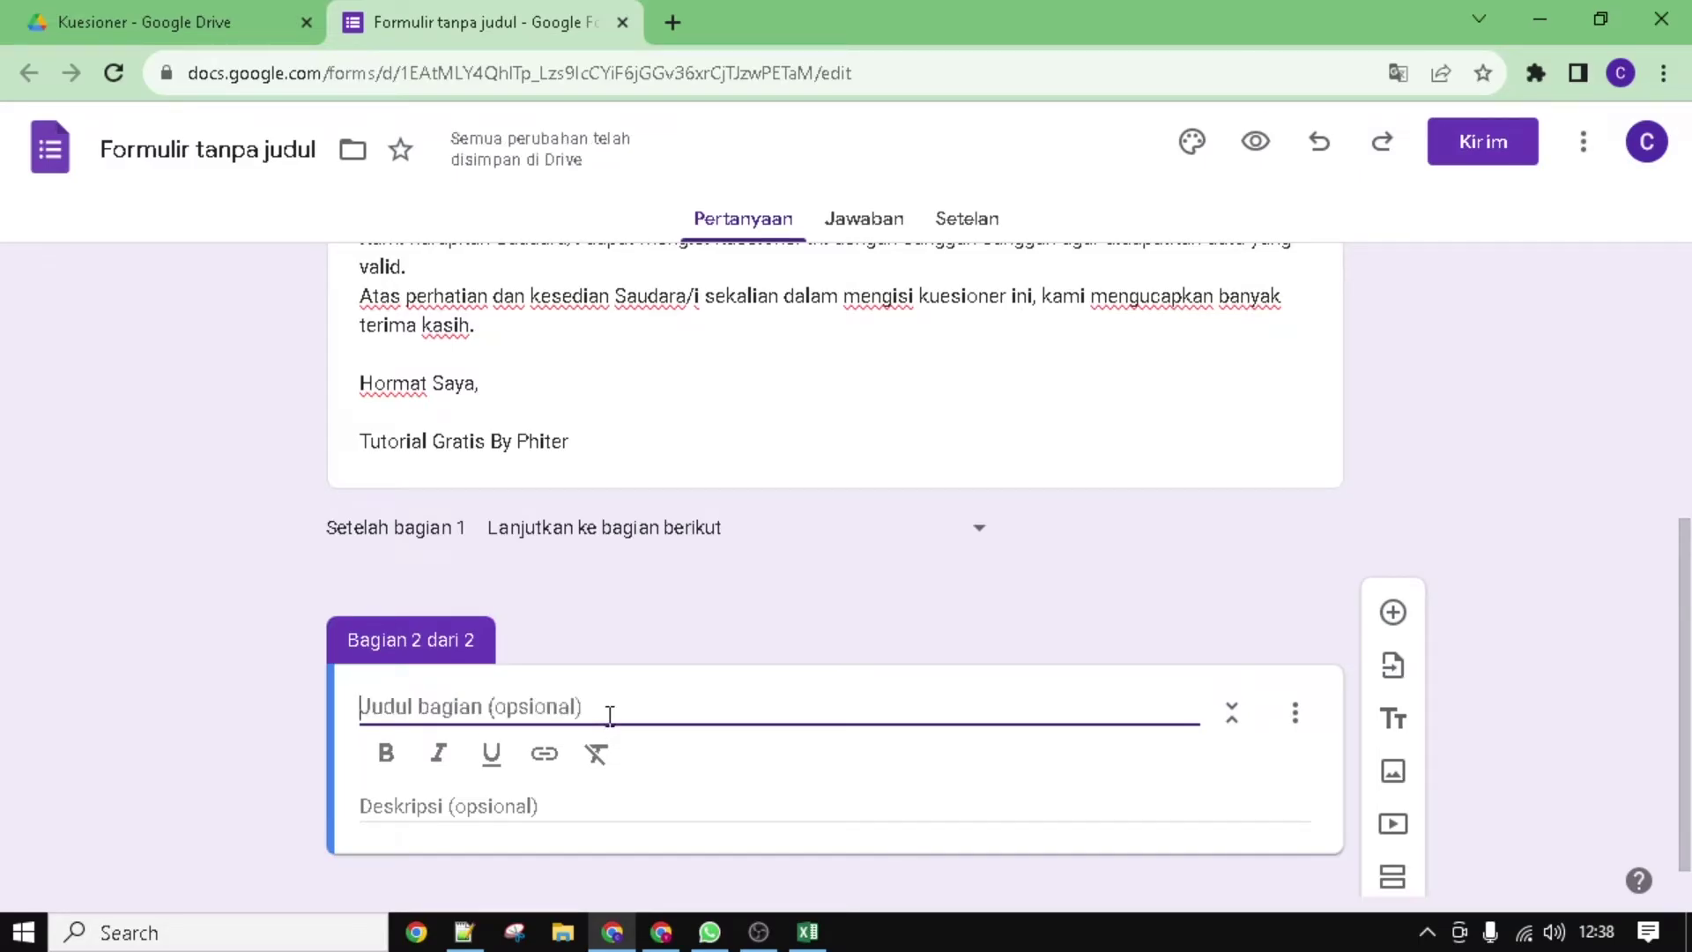
pyautogui.write('K')
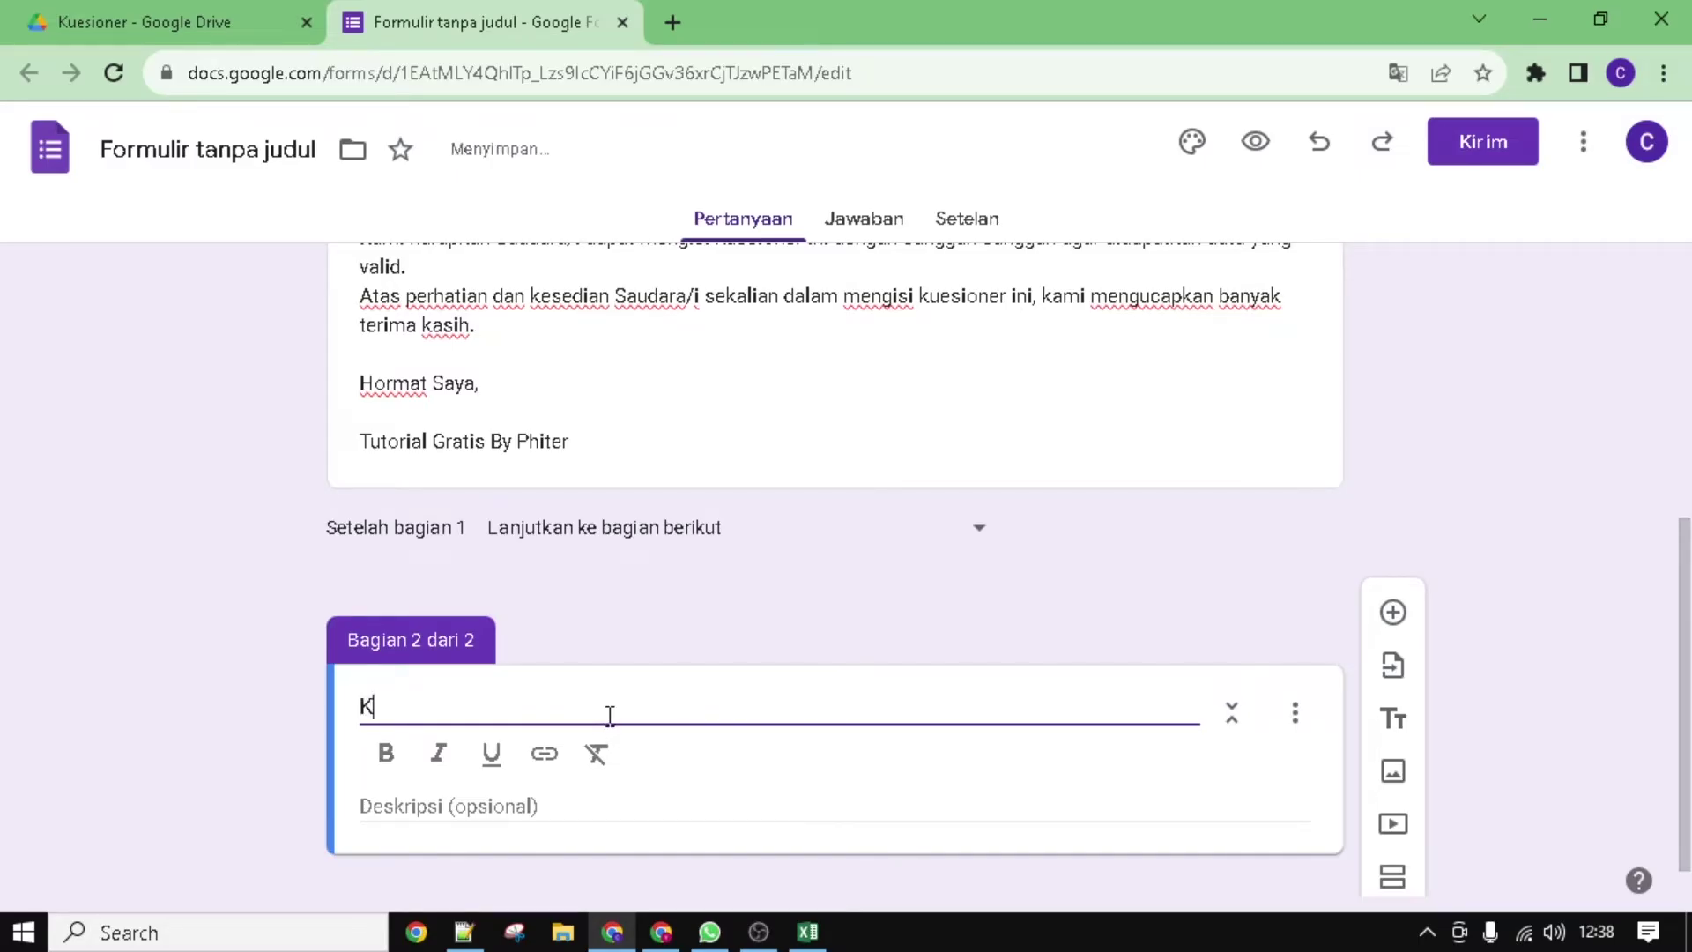
pyautogui.write('arakteristik Responden')
pyautogui.scroll(-1, 705, 727)
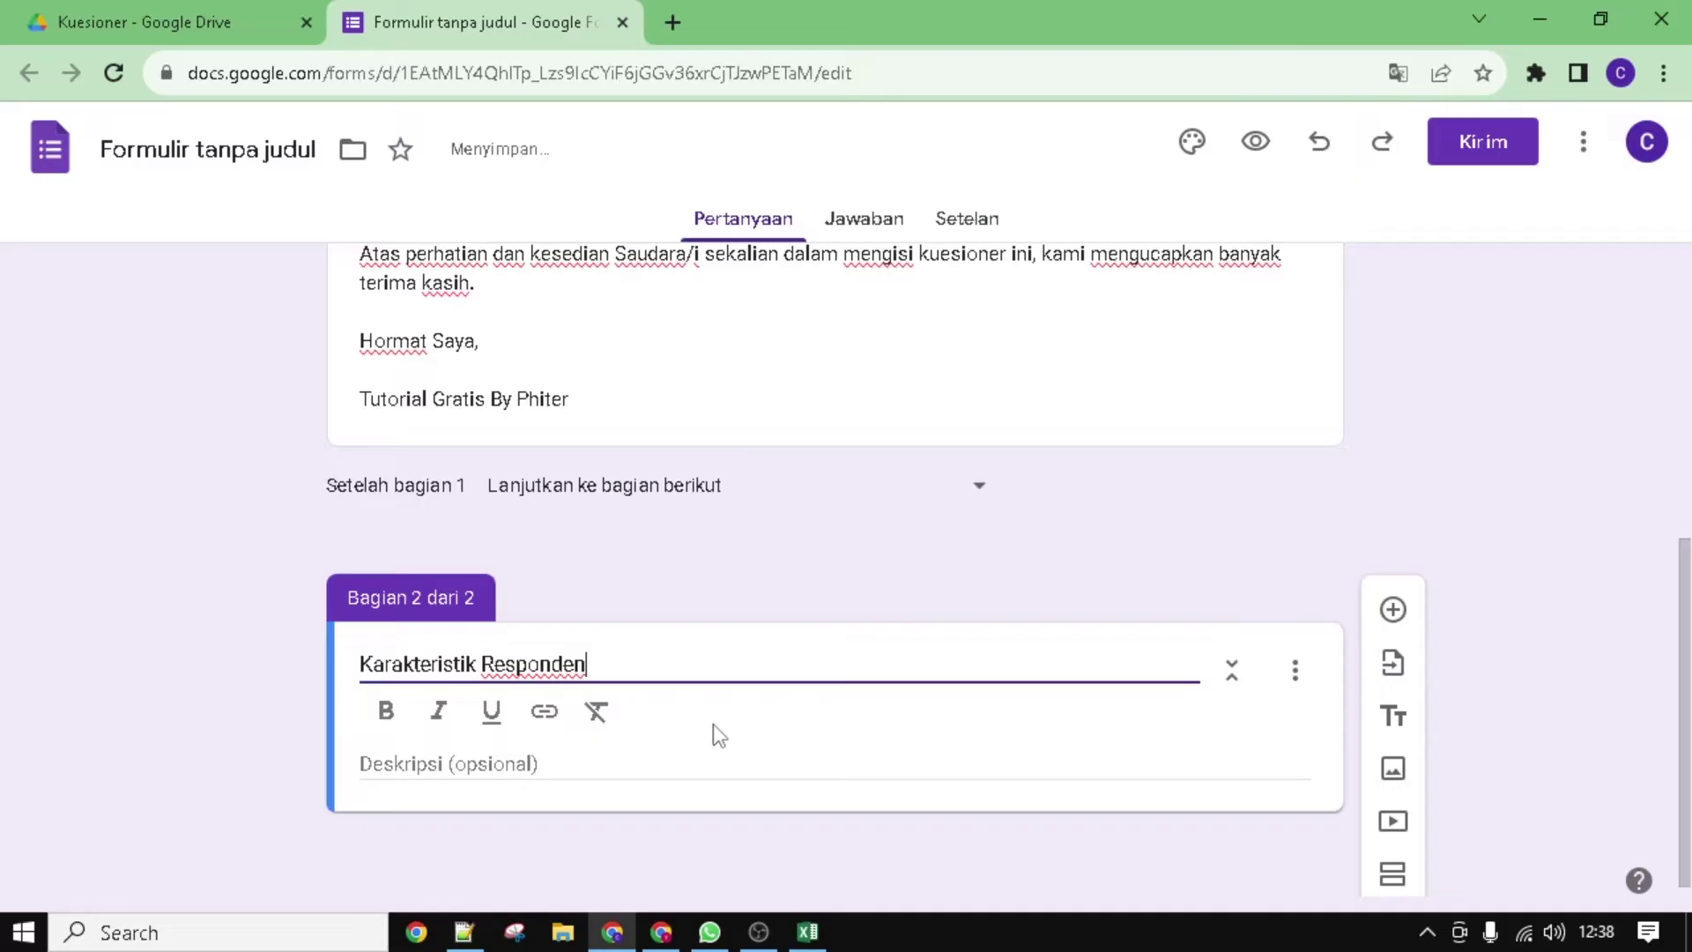
# Step: Describe the Karakteristik Responden section as "Mohon dilengkapi bagian ini sesuai dengan identitas responden, atas perhatiannya saya ucapkan terima kasih."
pyautogui.click(710, 768)
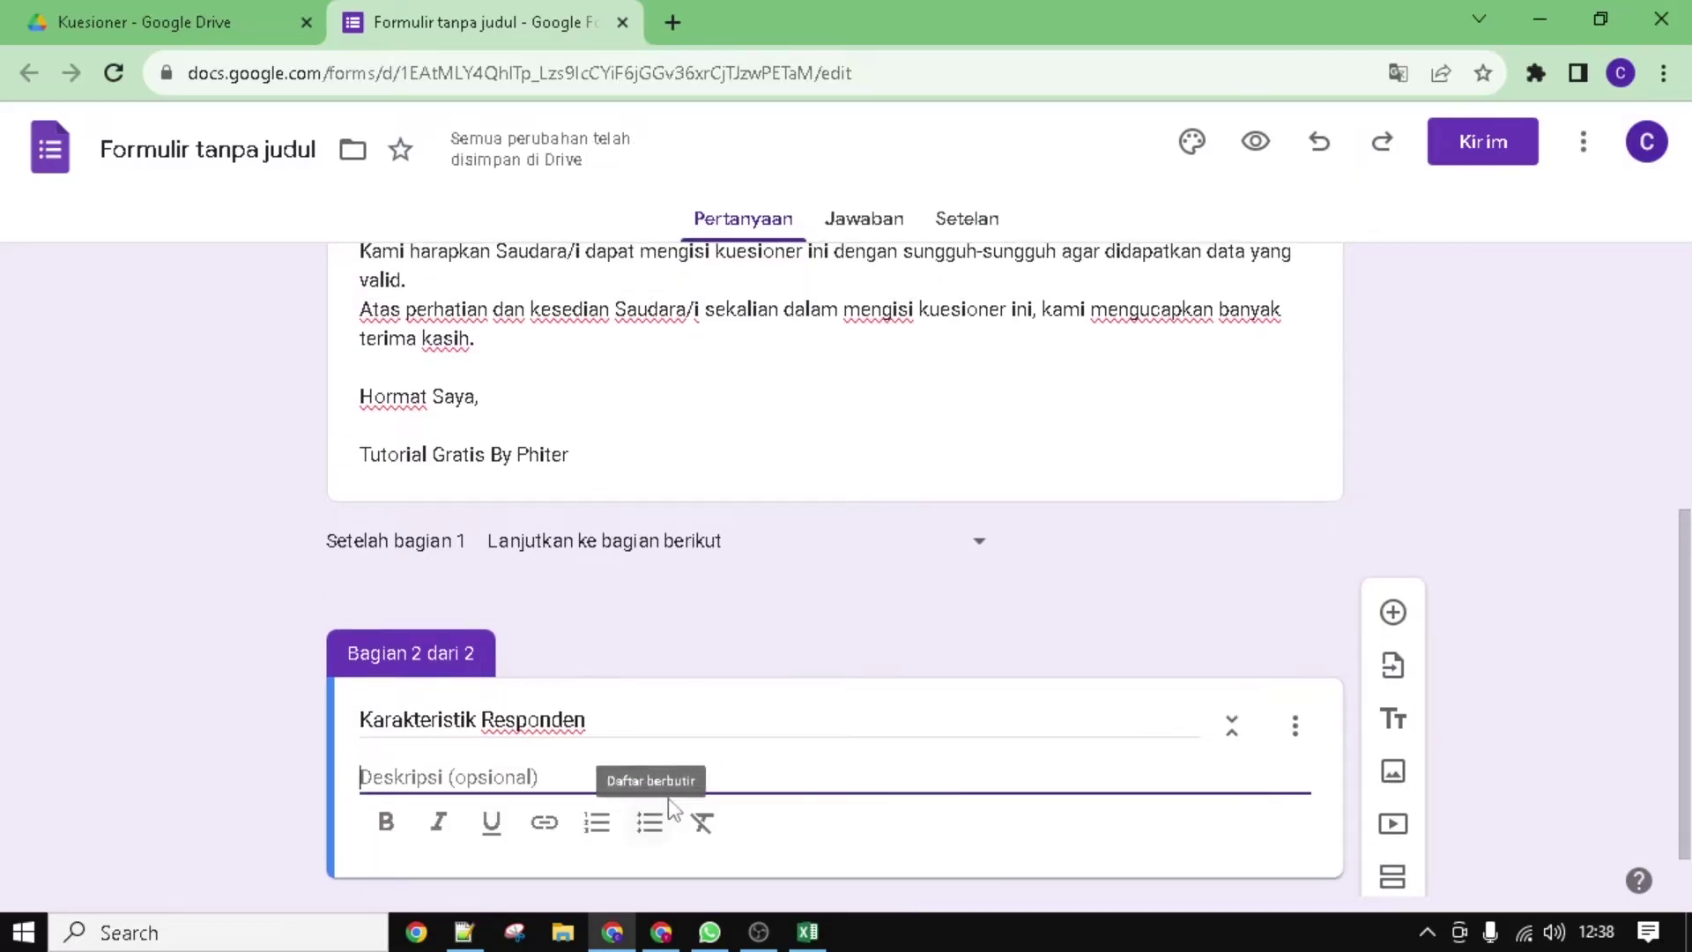
pyautogui.write('Mohon di')
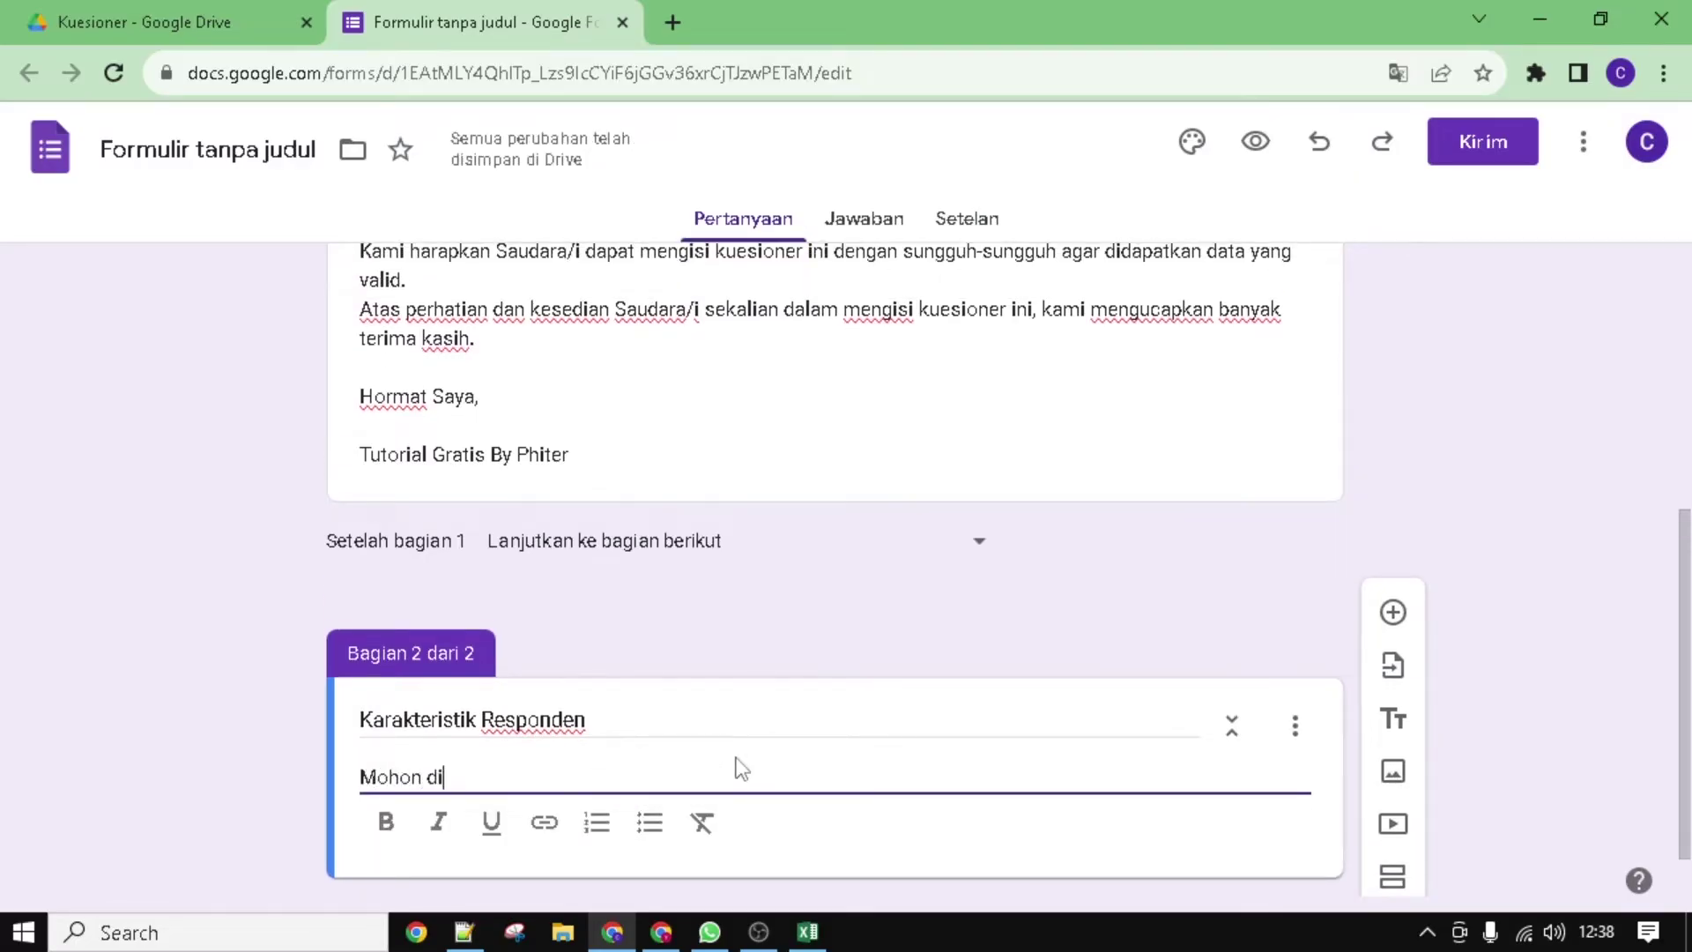
pyautogui.write('lengkapi bagian ini sesuai dengan identitas responden, atas perhatiannya saya ucapkan terima kasih.')
pyautogui.scroll(-1, 737, 766)
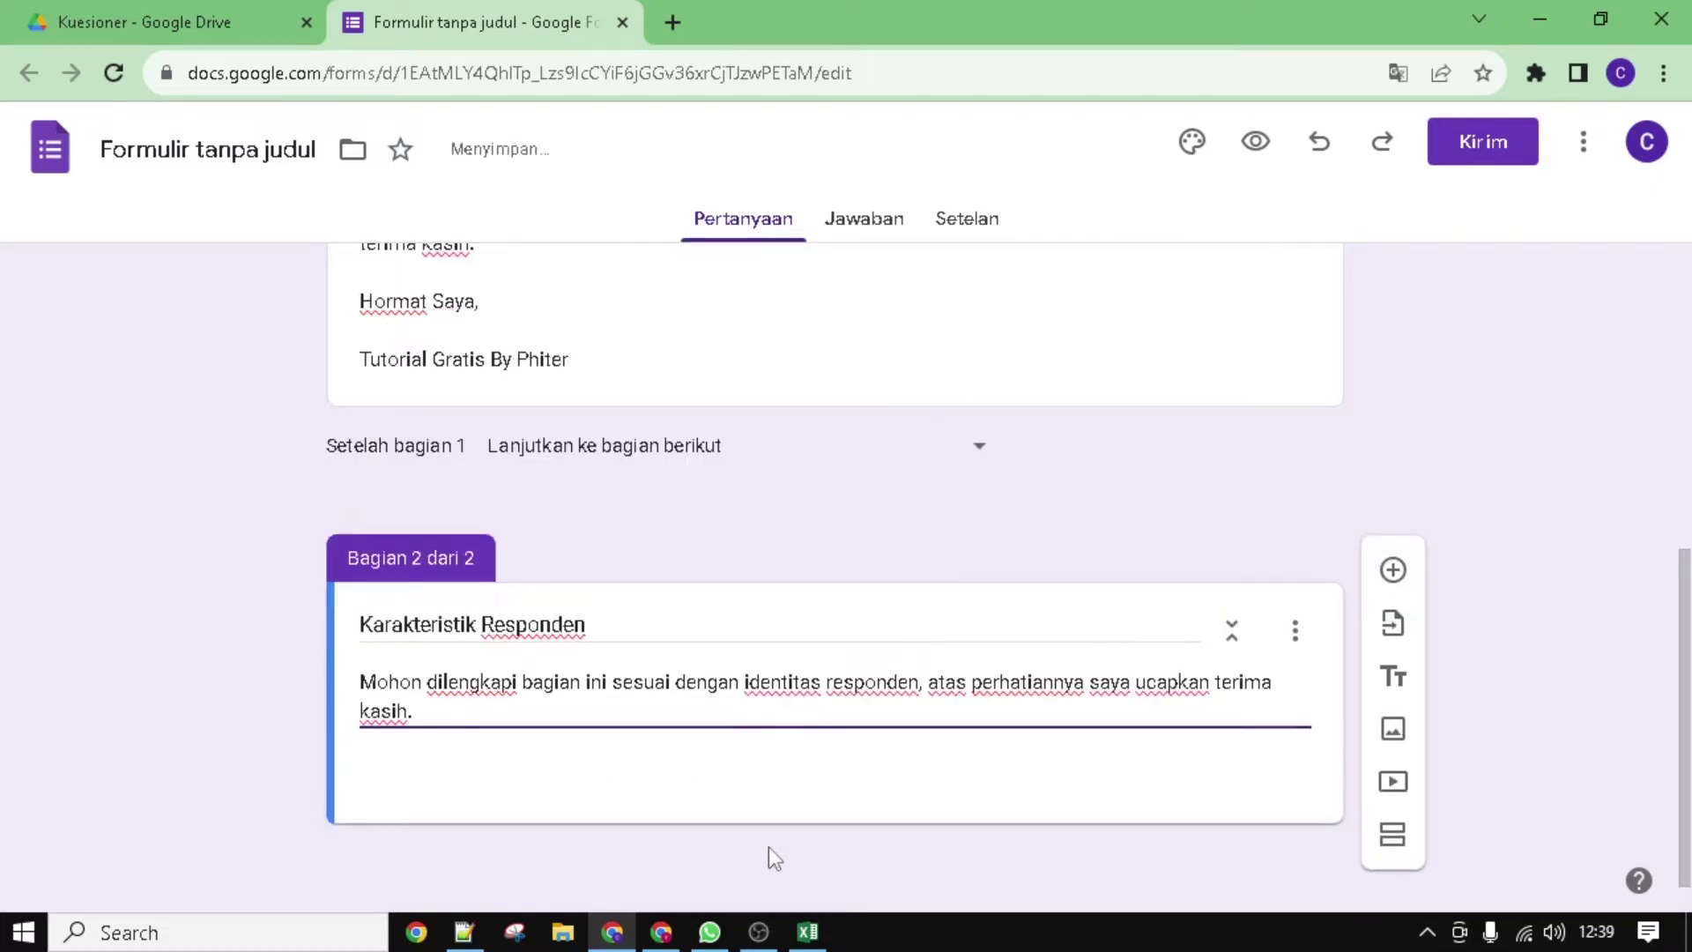
pyautogui.click(768, 848)
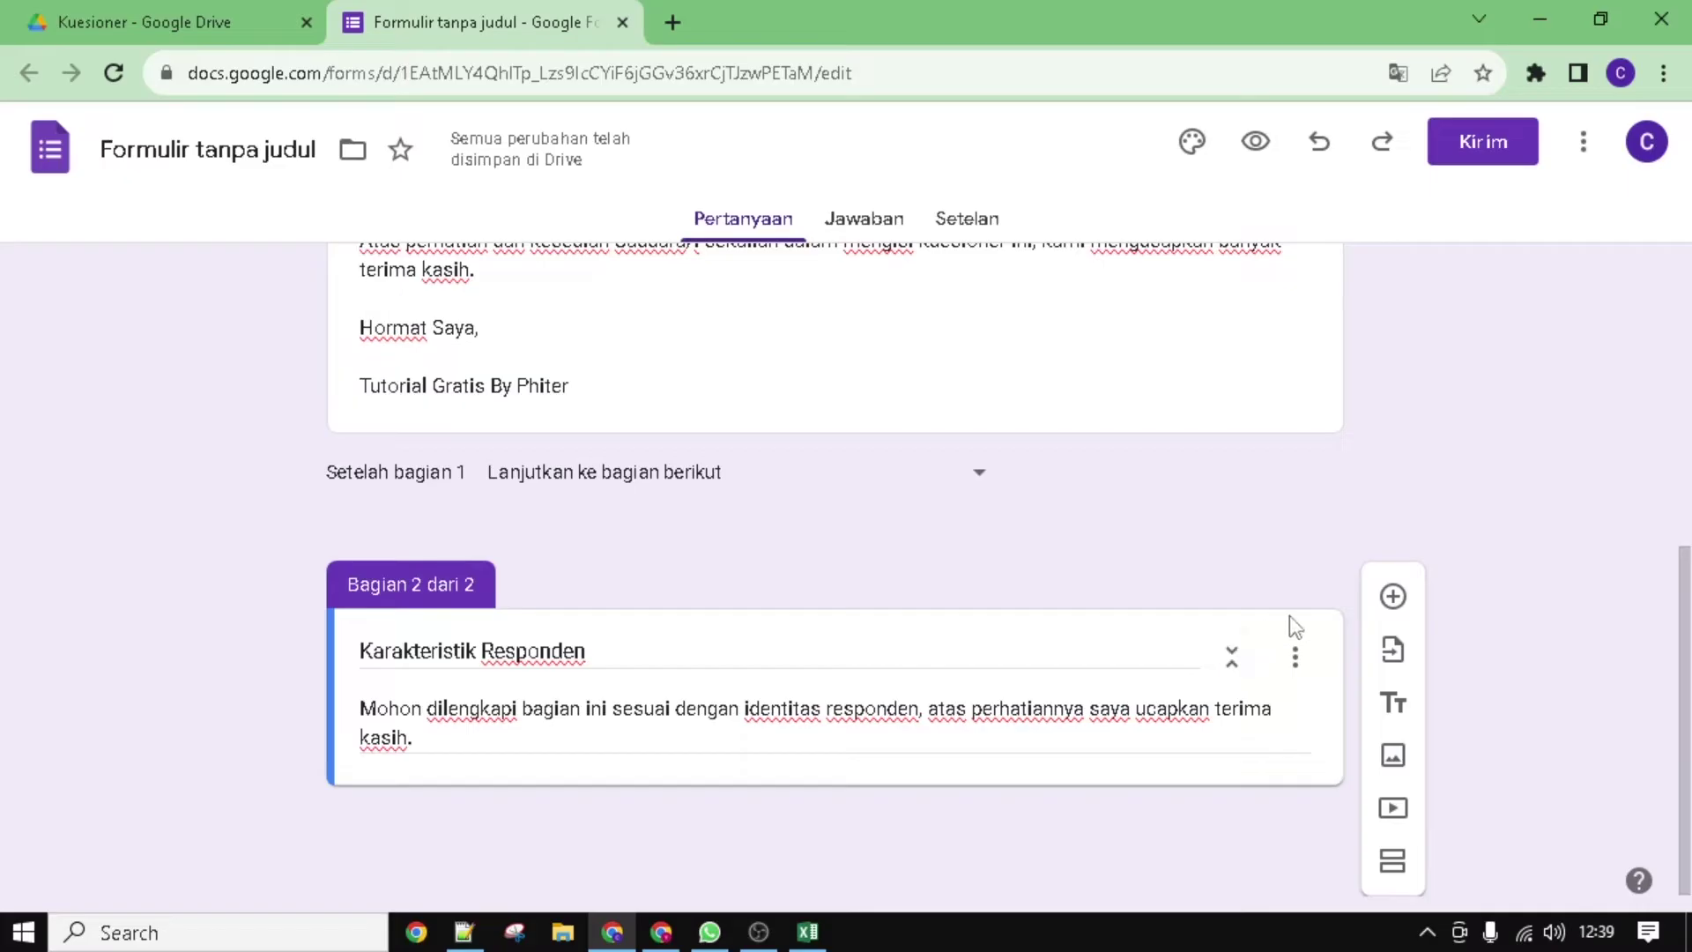
# Step: Add a question titled "Jenis Klemain" to the Karakteristik Responden section and set its type to Kotak Centang
pyautogui.click(1399, 606)
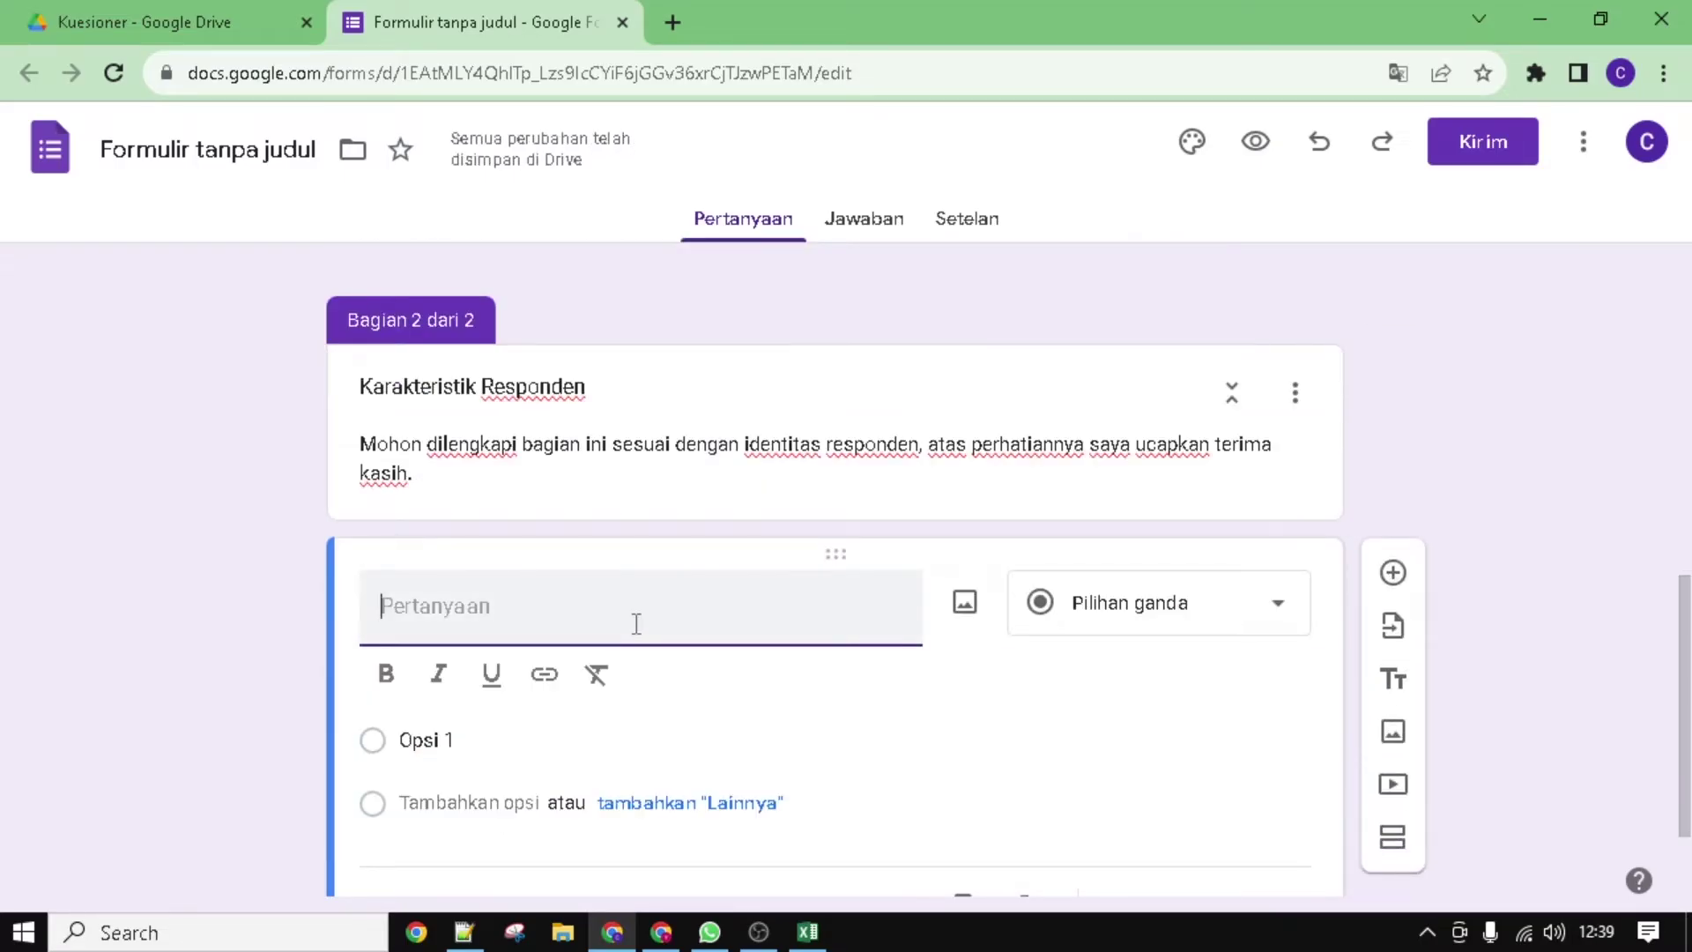
pyautogui.write('Jenis Klemain')
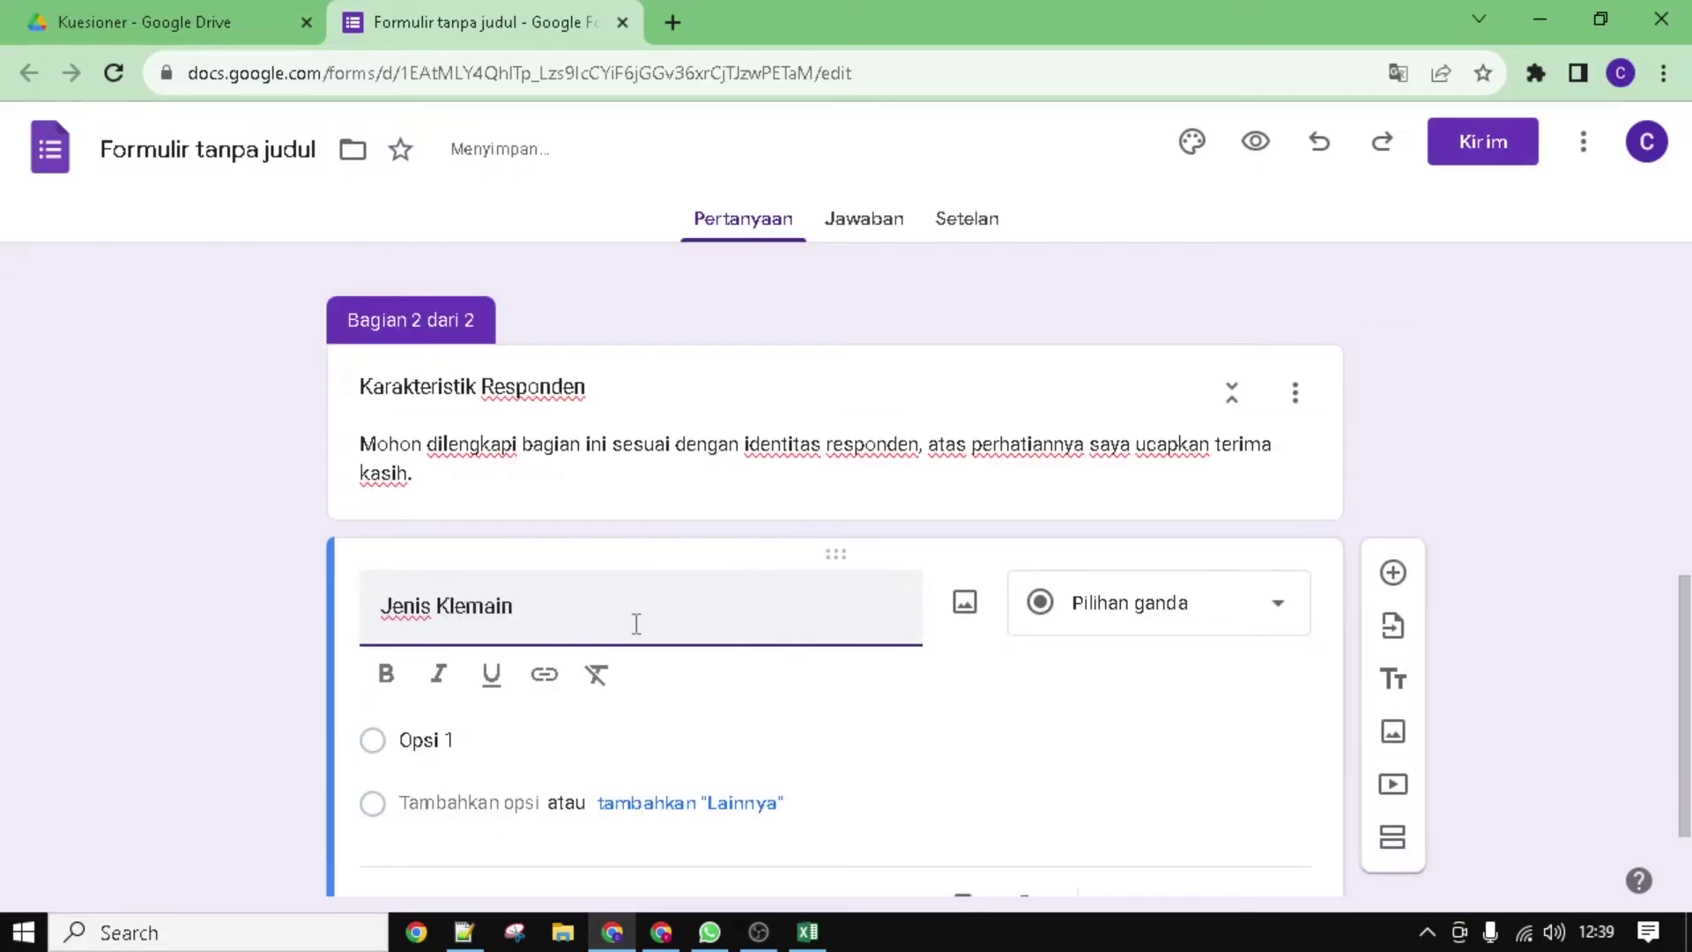
pyautogui.scroll(-1, 636, 623)
pyautogui.click(637, 623)
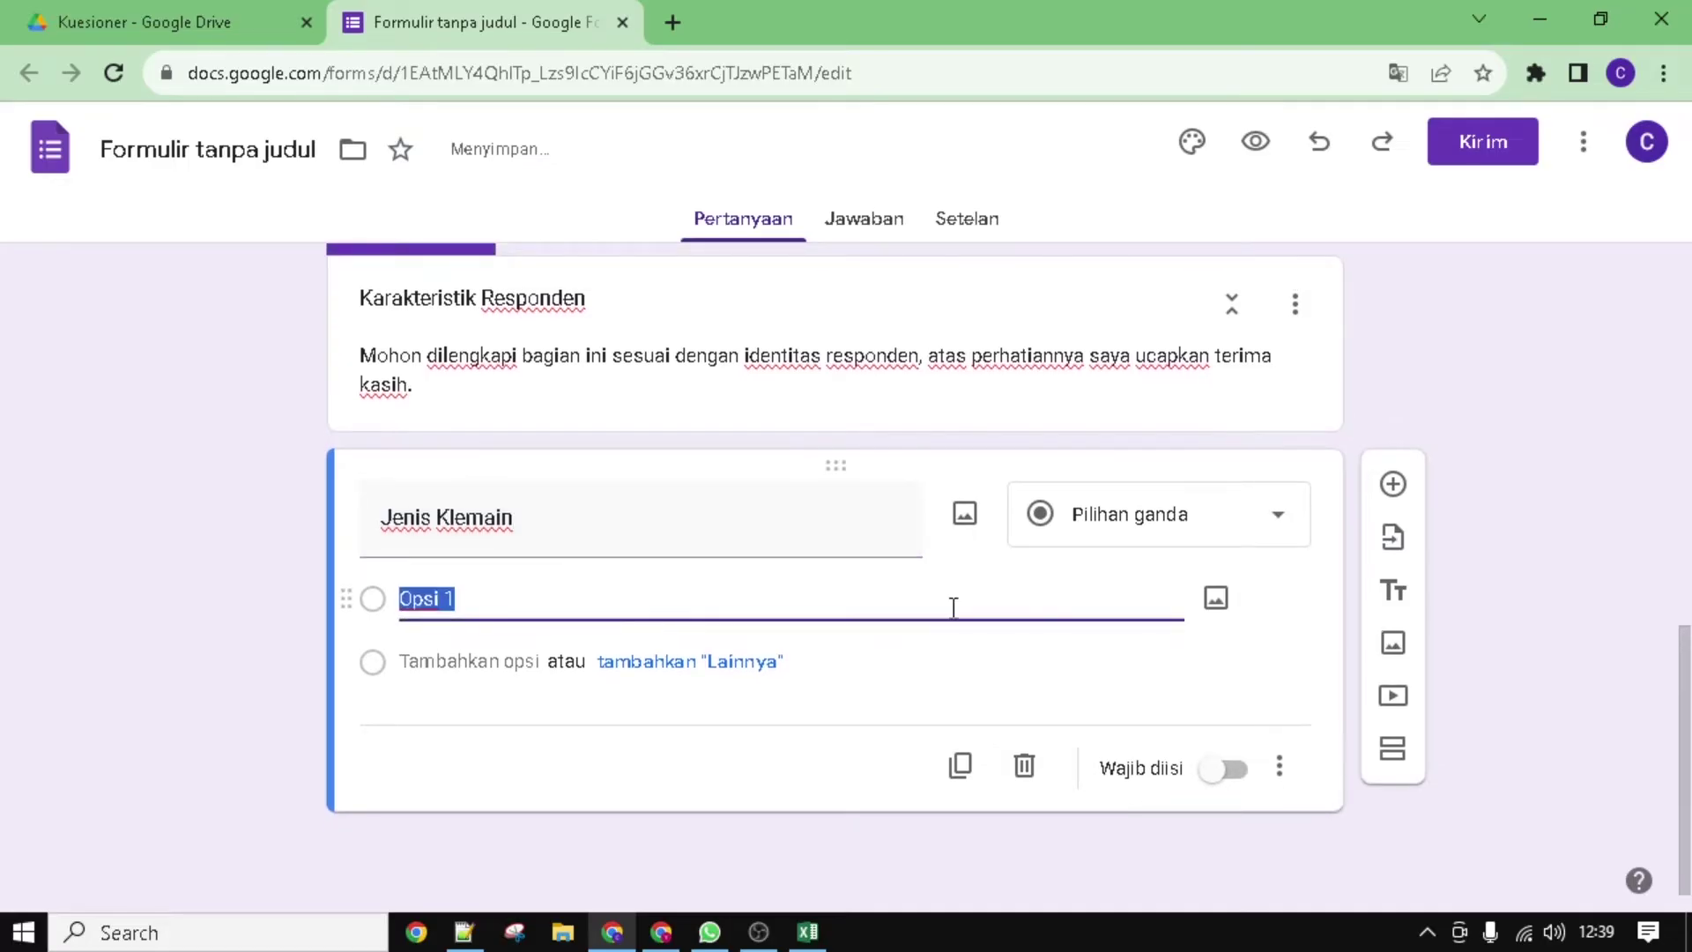
pyautogui.click(1117, 543)
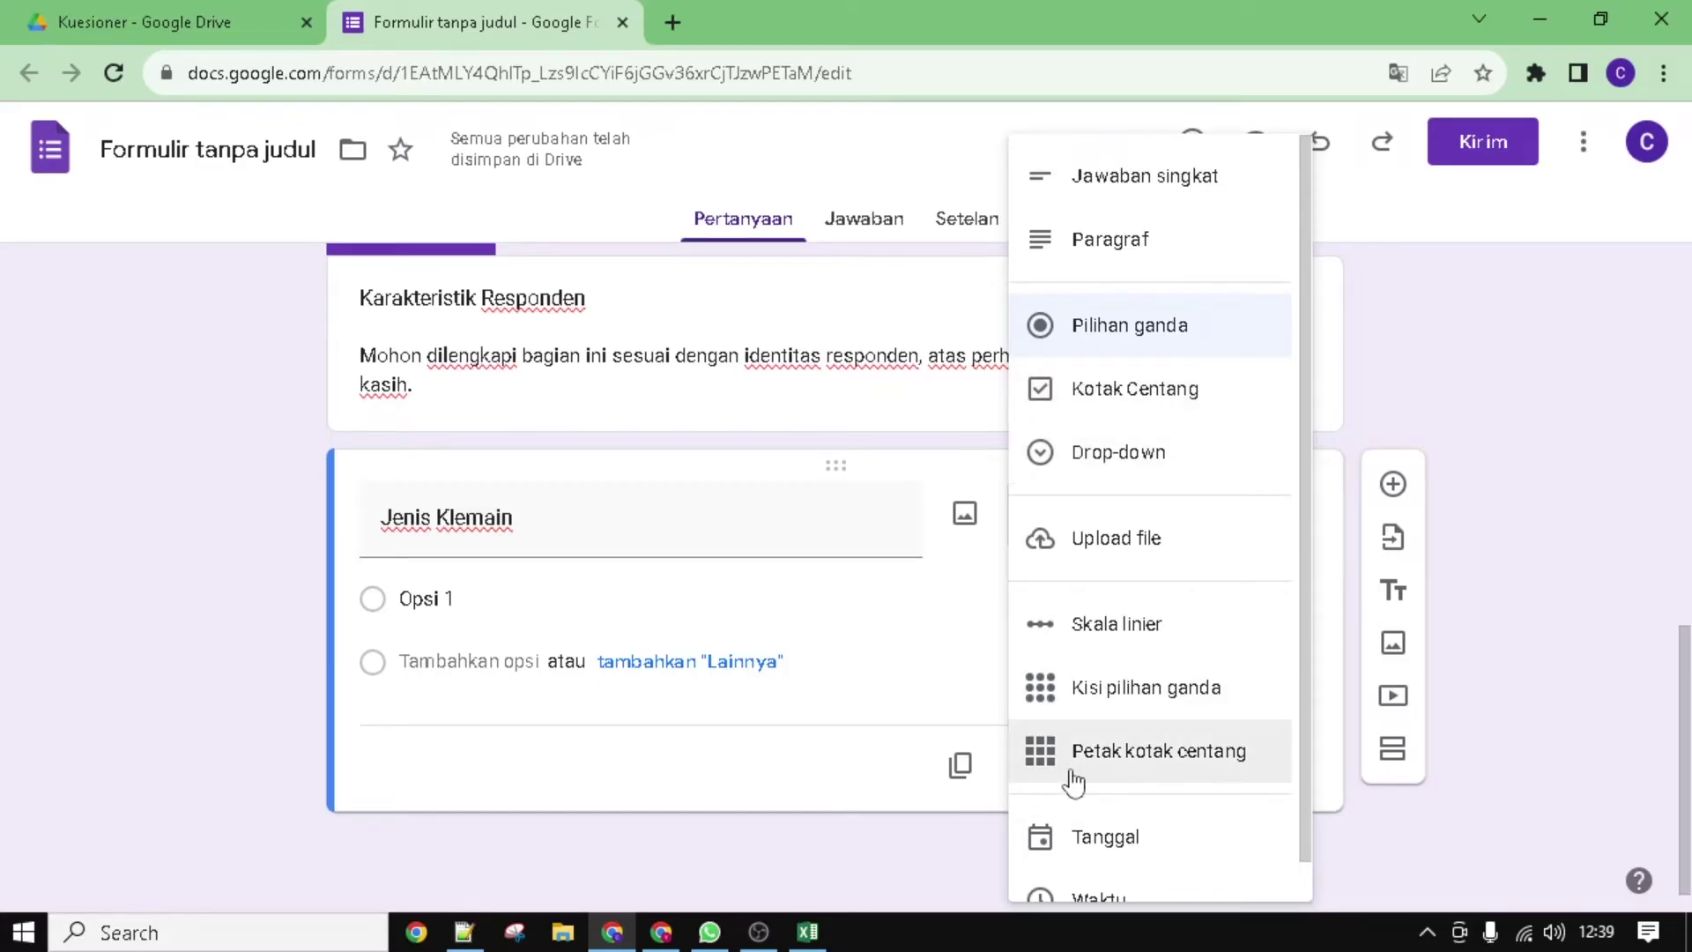
pyautogui.click(1115, 414)
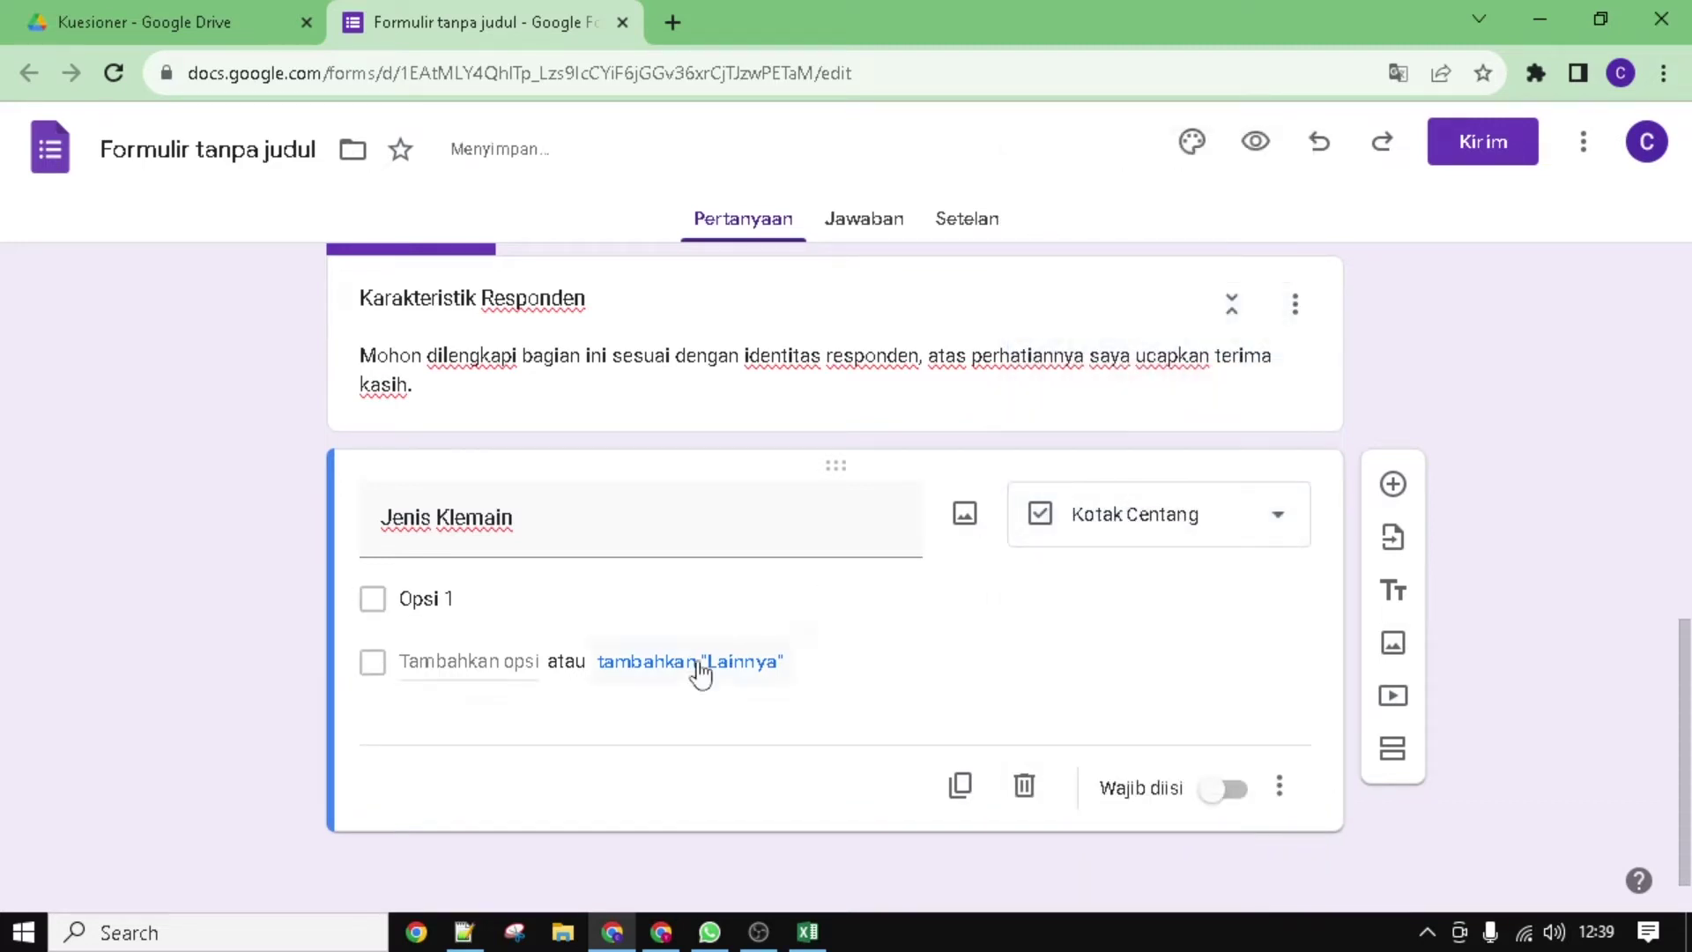
# Step: Give the Jenis Klemain question exactly two answer options, "Laki-laki" and "Perempuan"
pyautogui.click(448, 598)
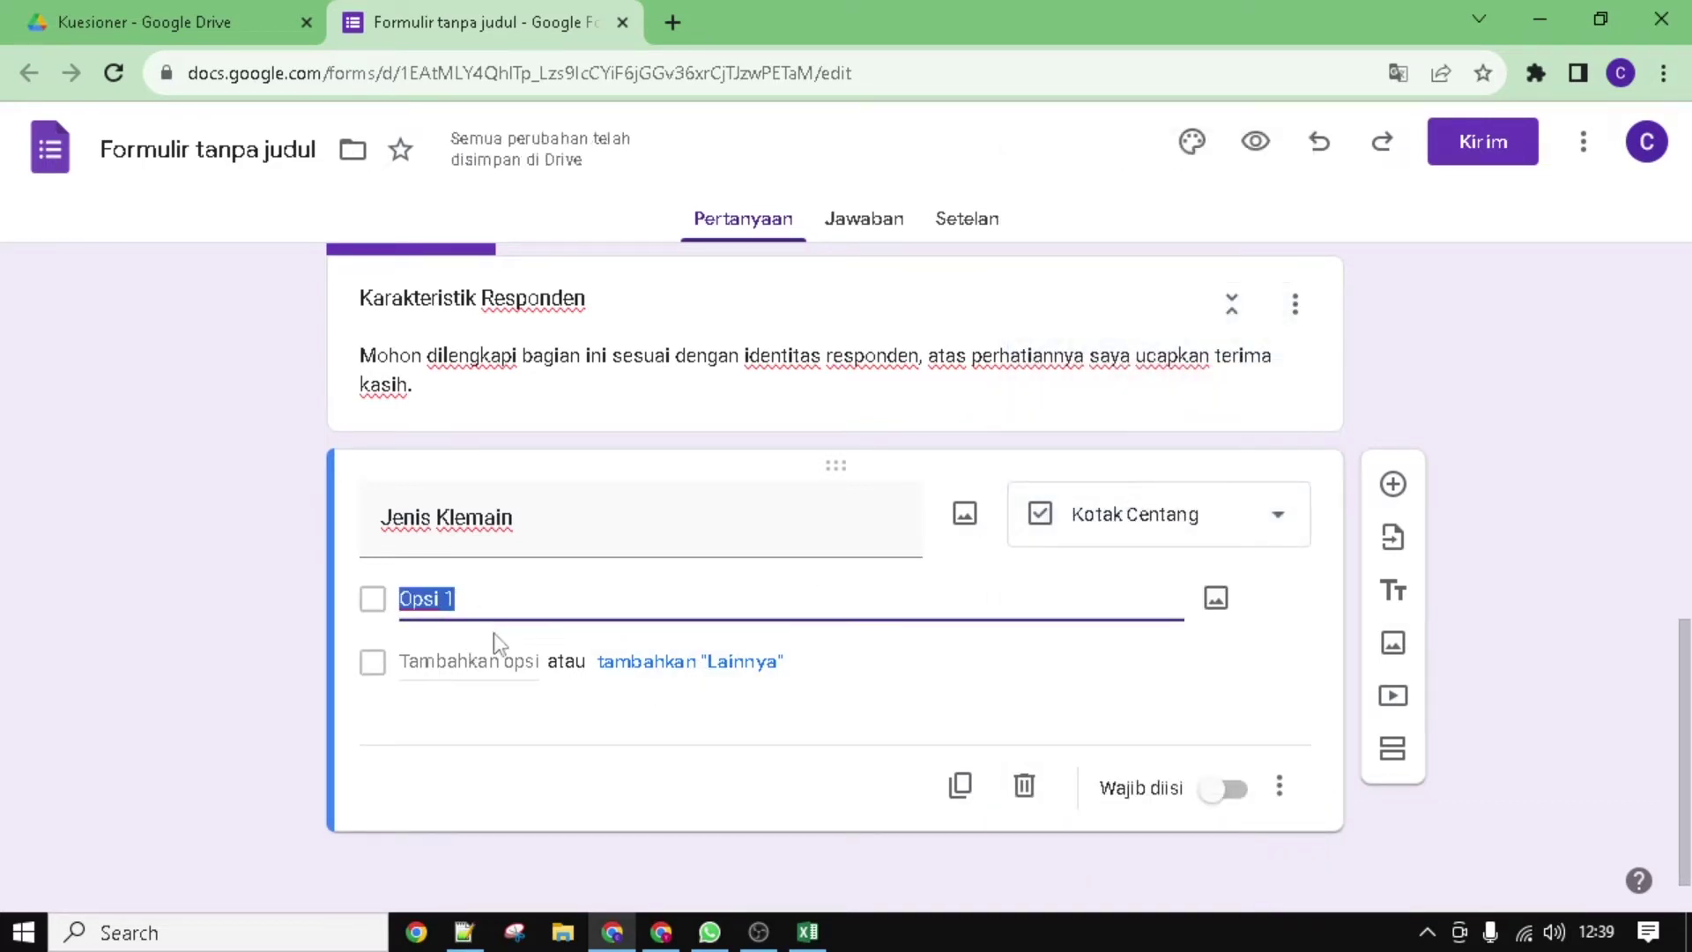
pyautogui.write('Laki-laki')
pyautogui.click(443, 662)
pyautogui.write('Perempuan')
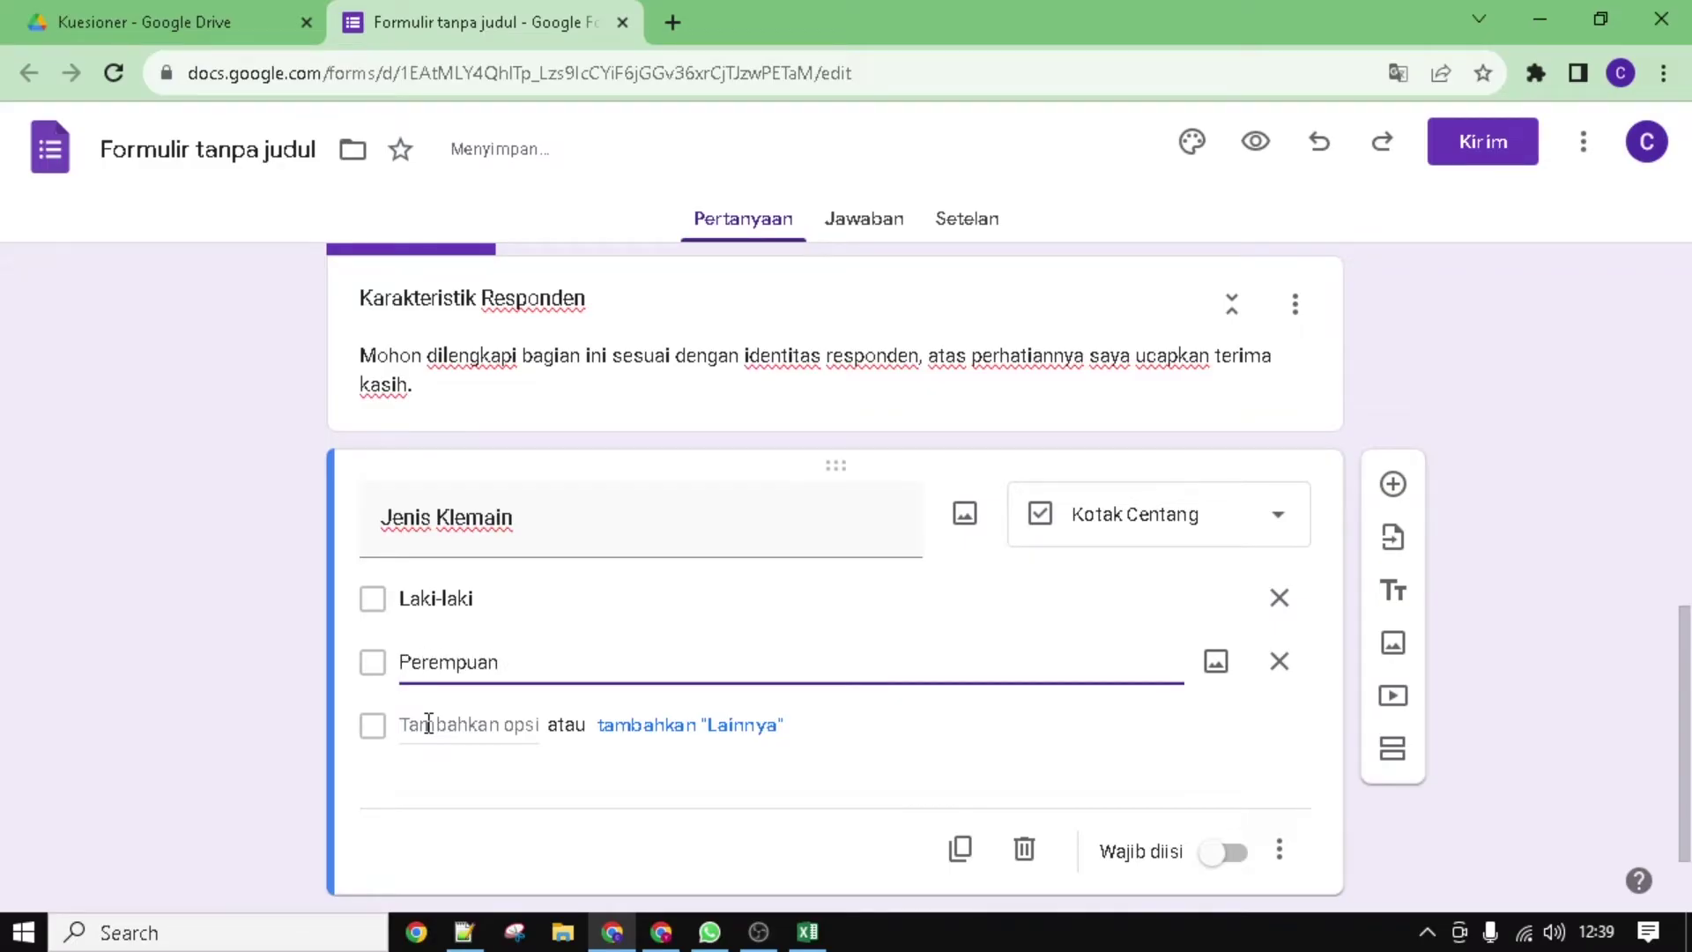
pyautogui.click(428, 724)
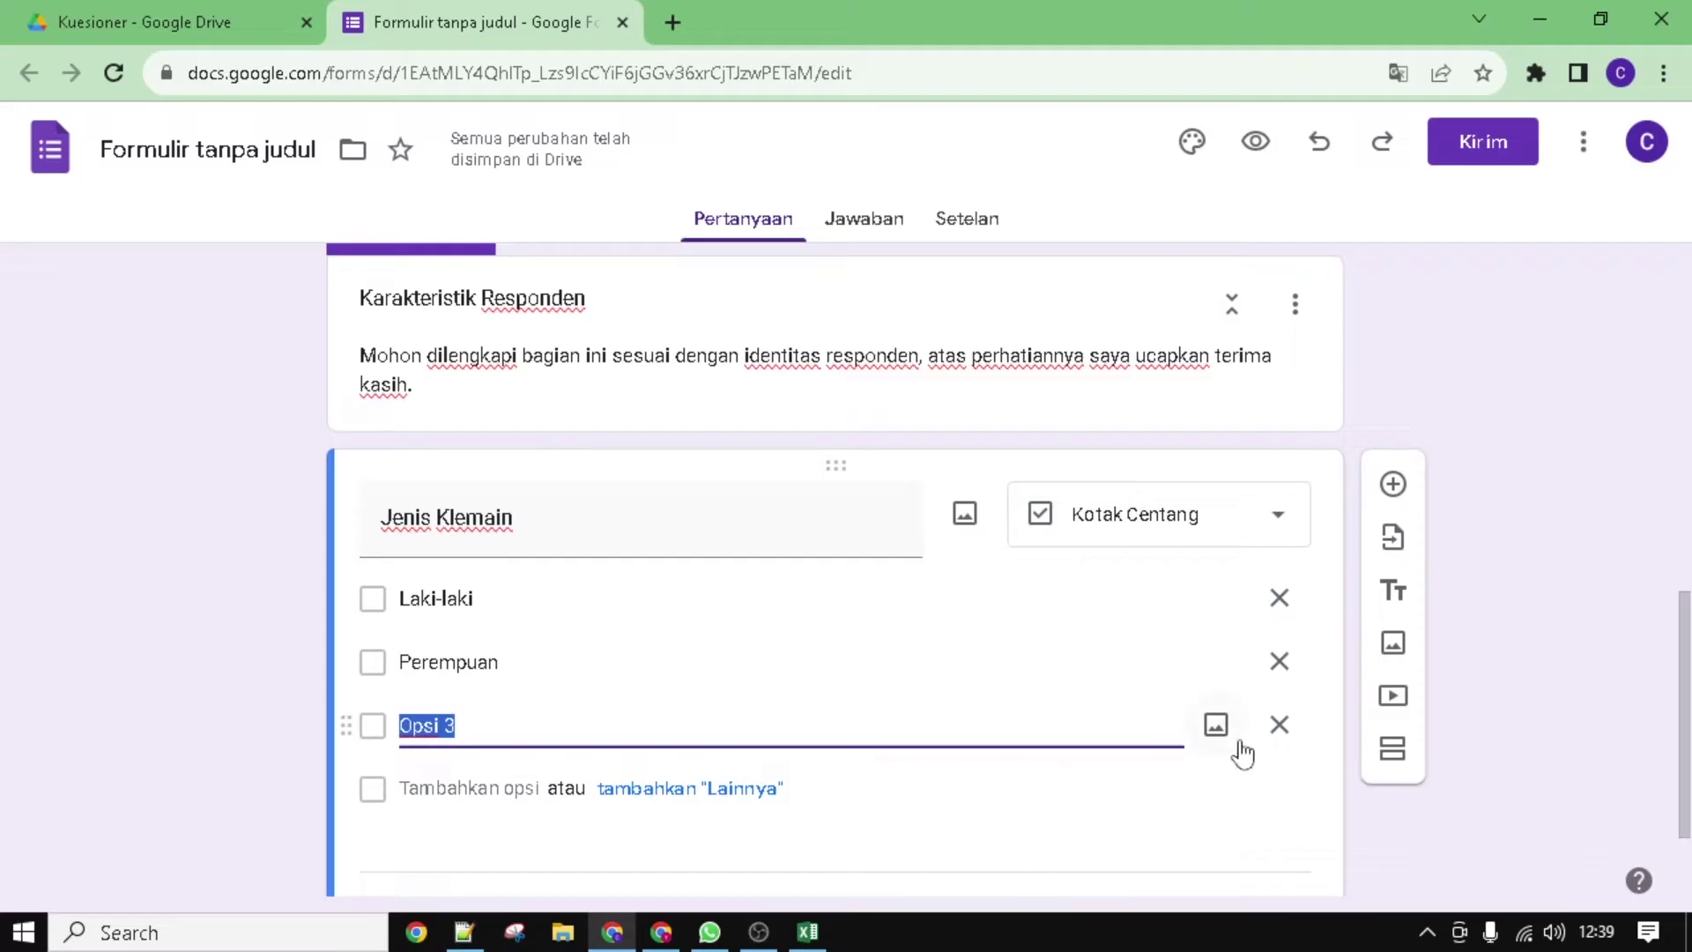
pyautogui.click(1279, 725)
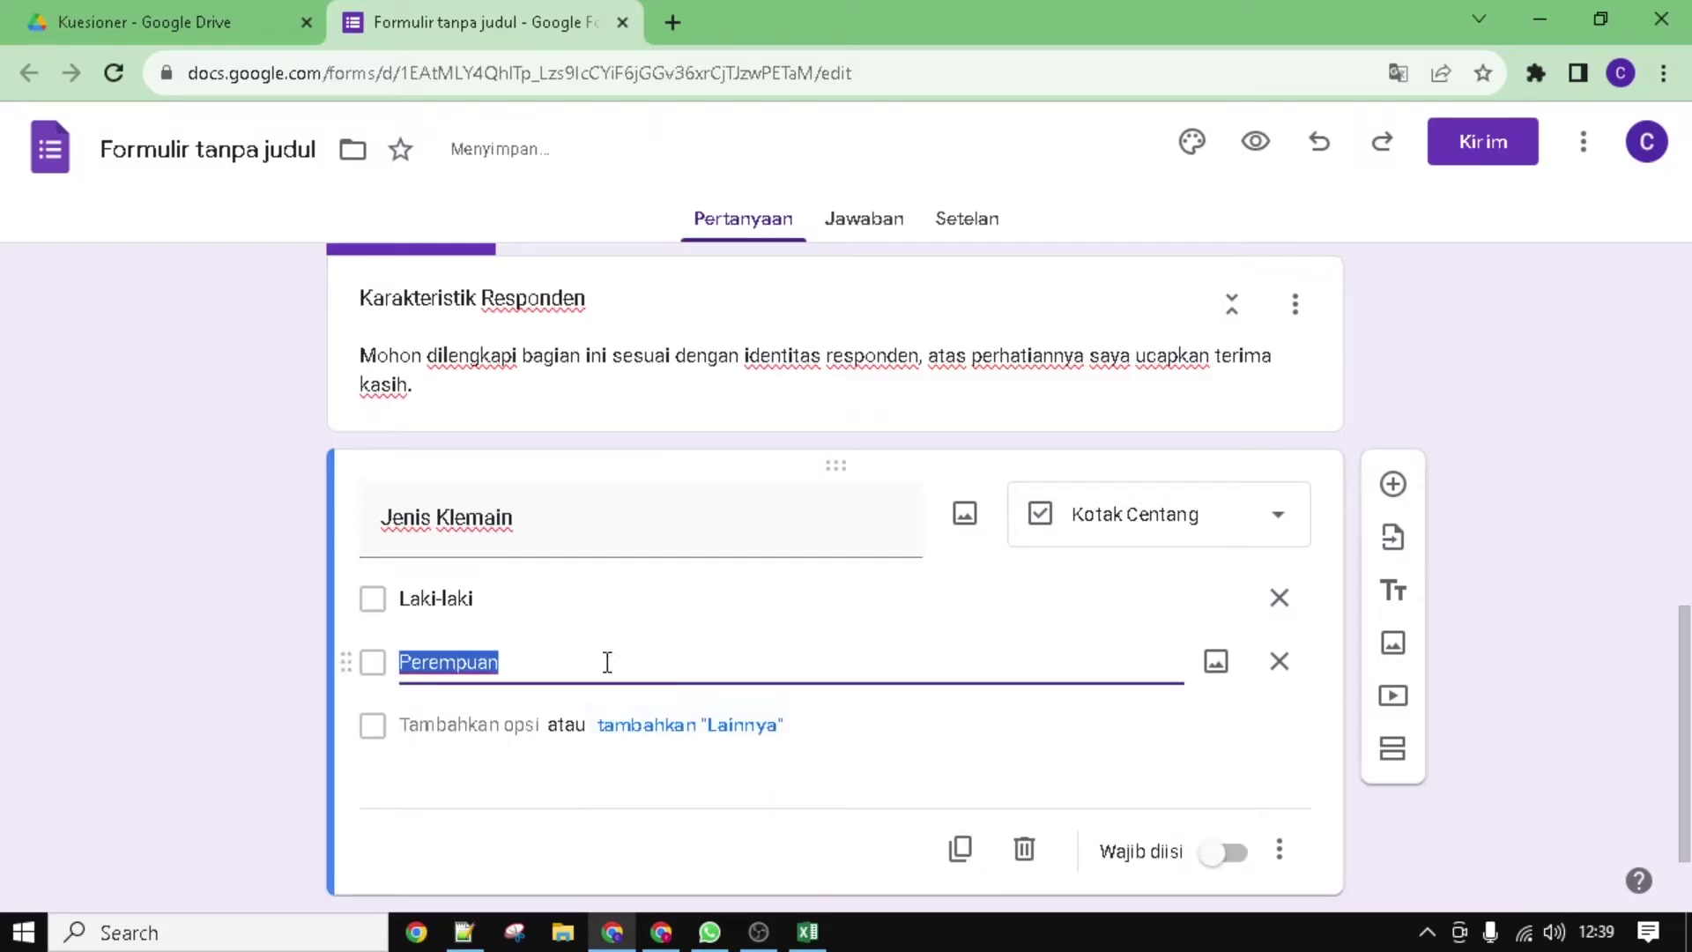
pyautogui.click(578, 664)
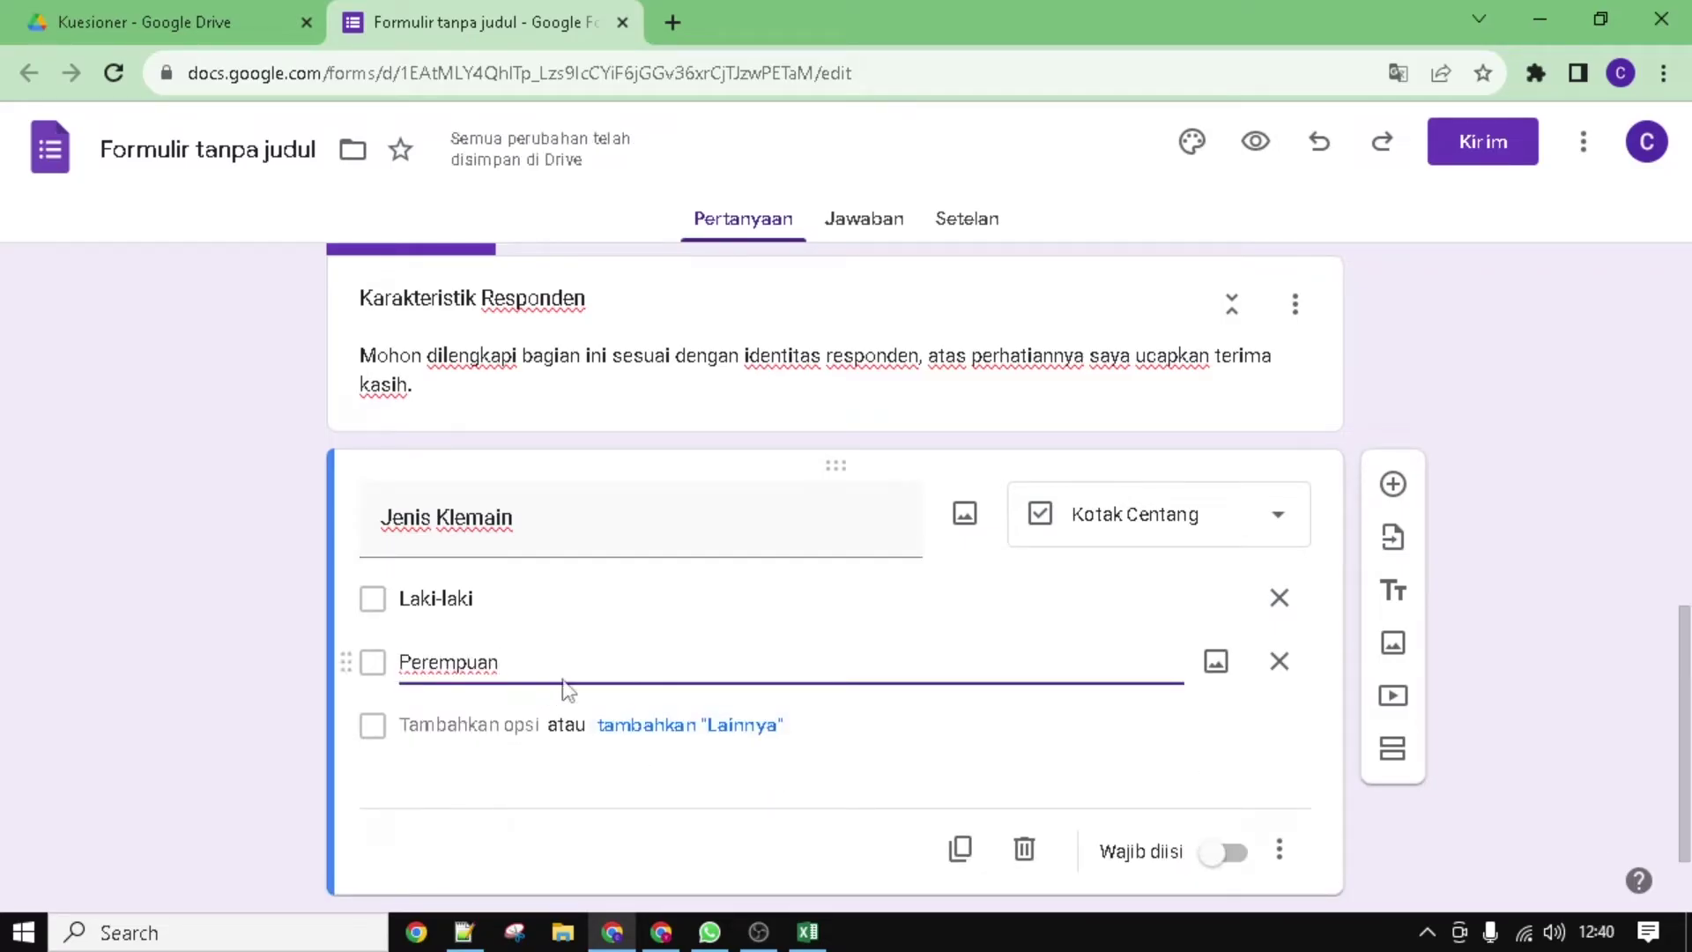
# Step: Make answering the Jenis Klemain question mandatory (Wajib diisi)
pyautogui.scroll(-1, 881, 659)
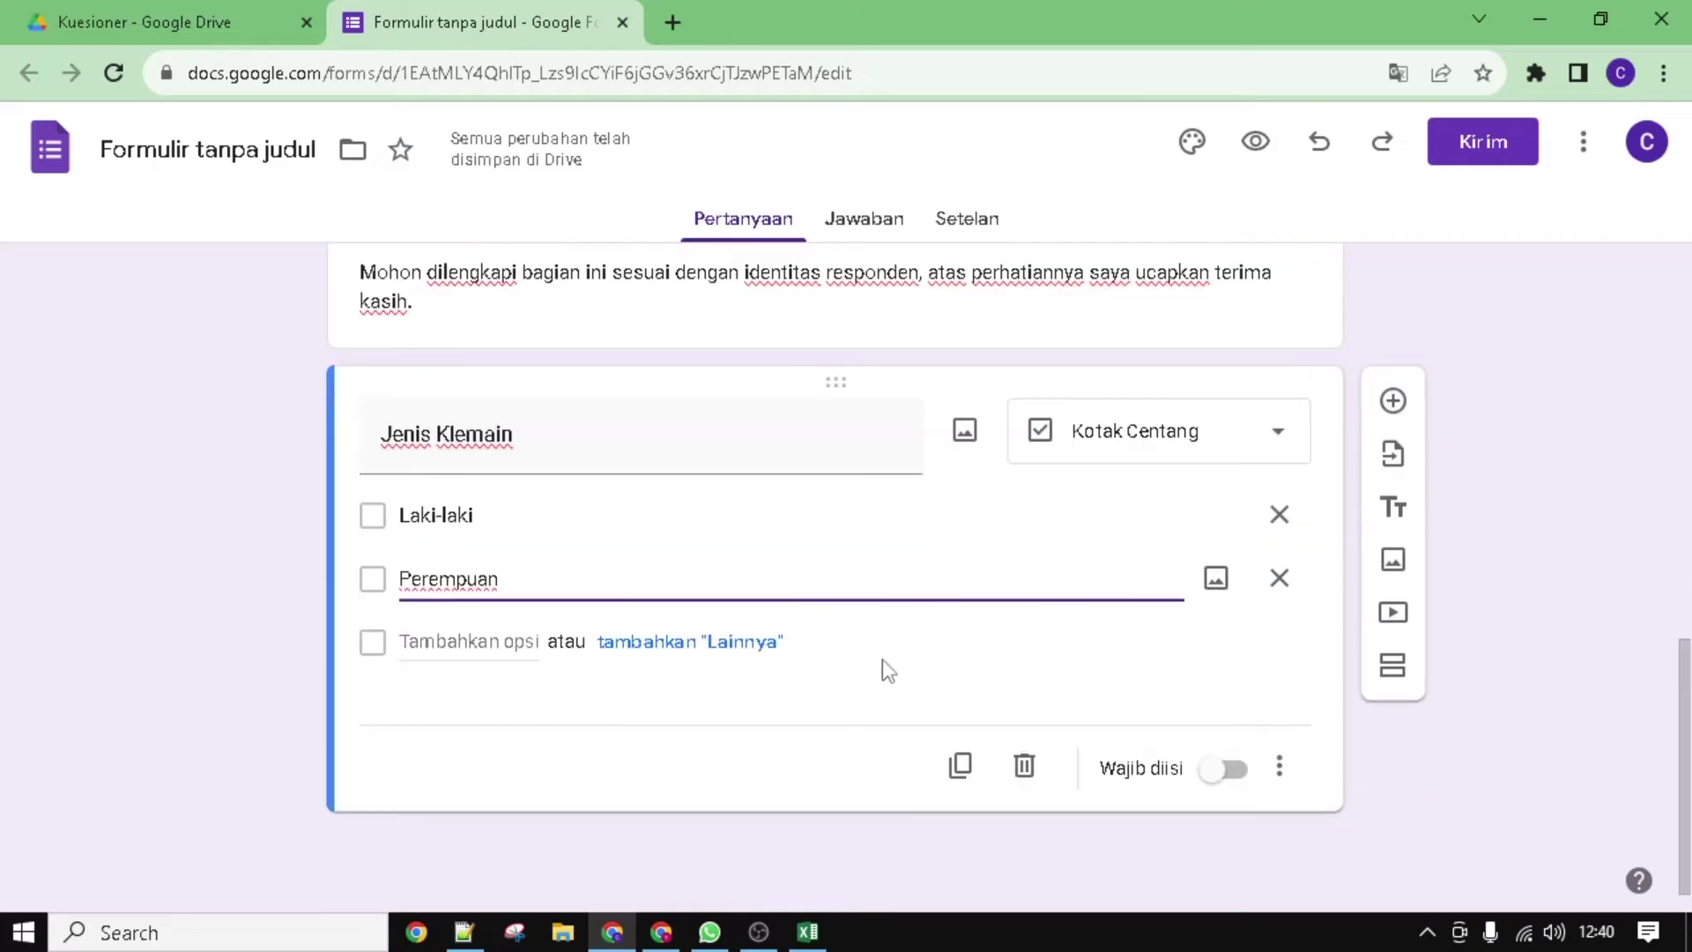
pyautogui.click(1229, 769)
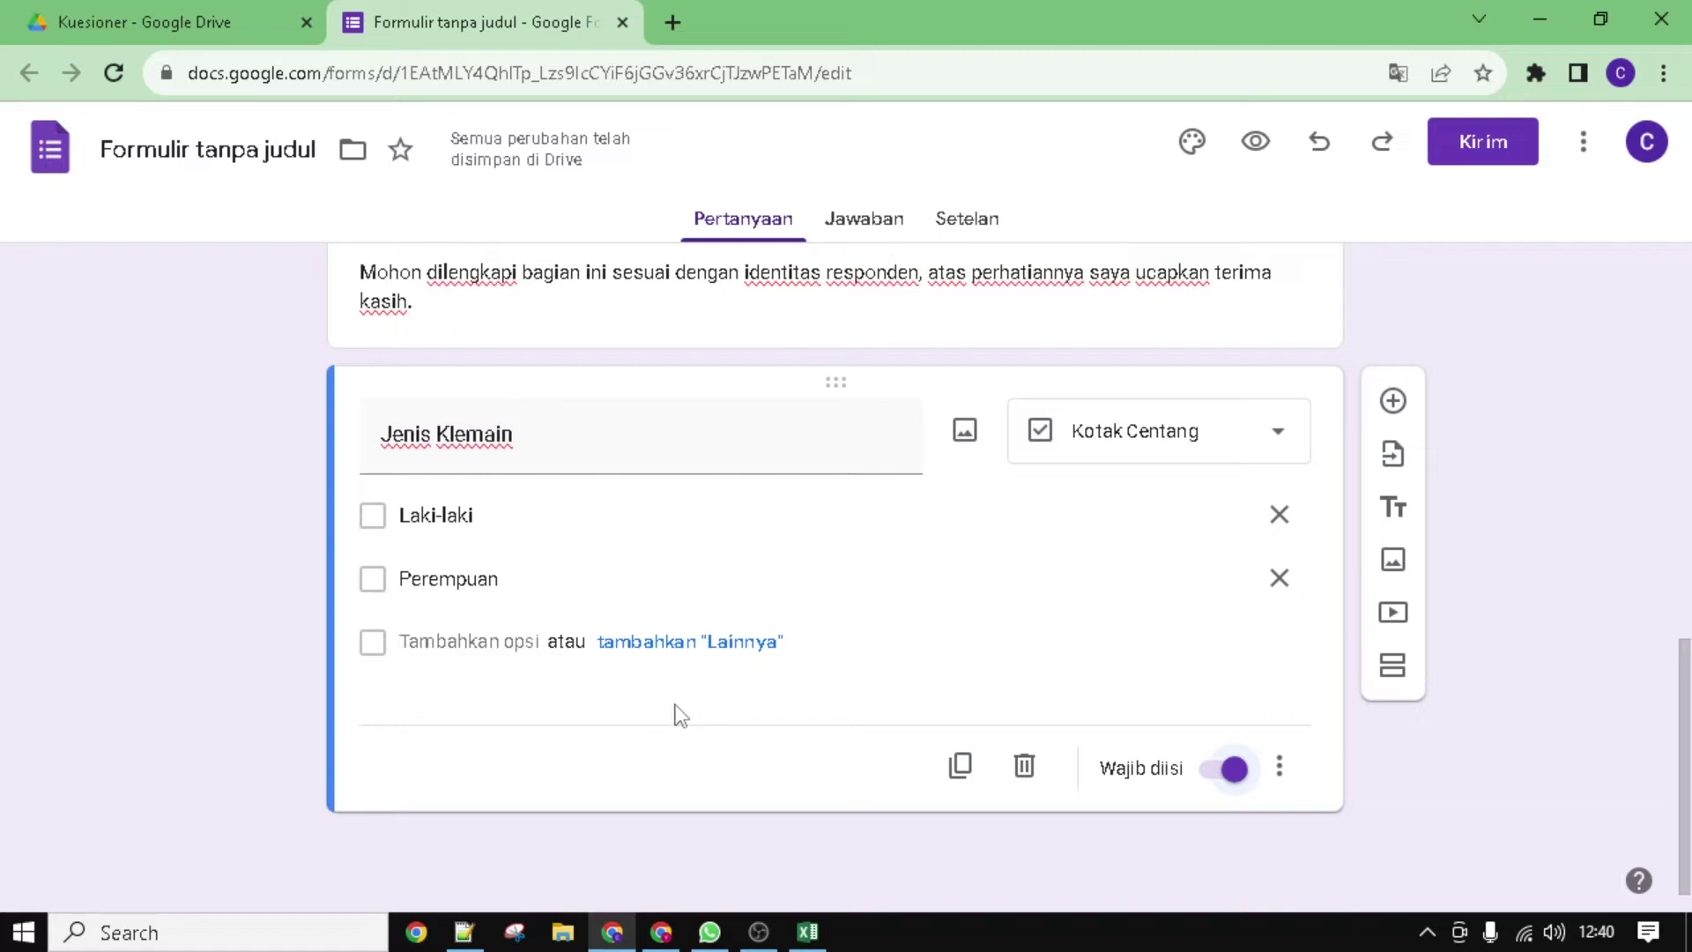
pyautogui.scroll(1, 688, 735)
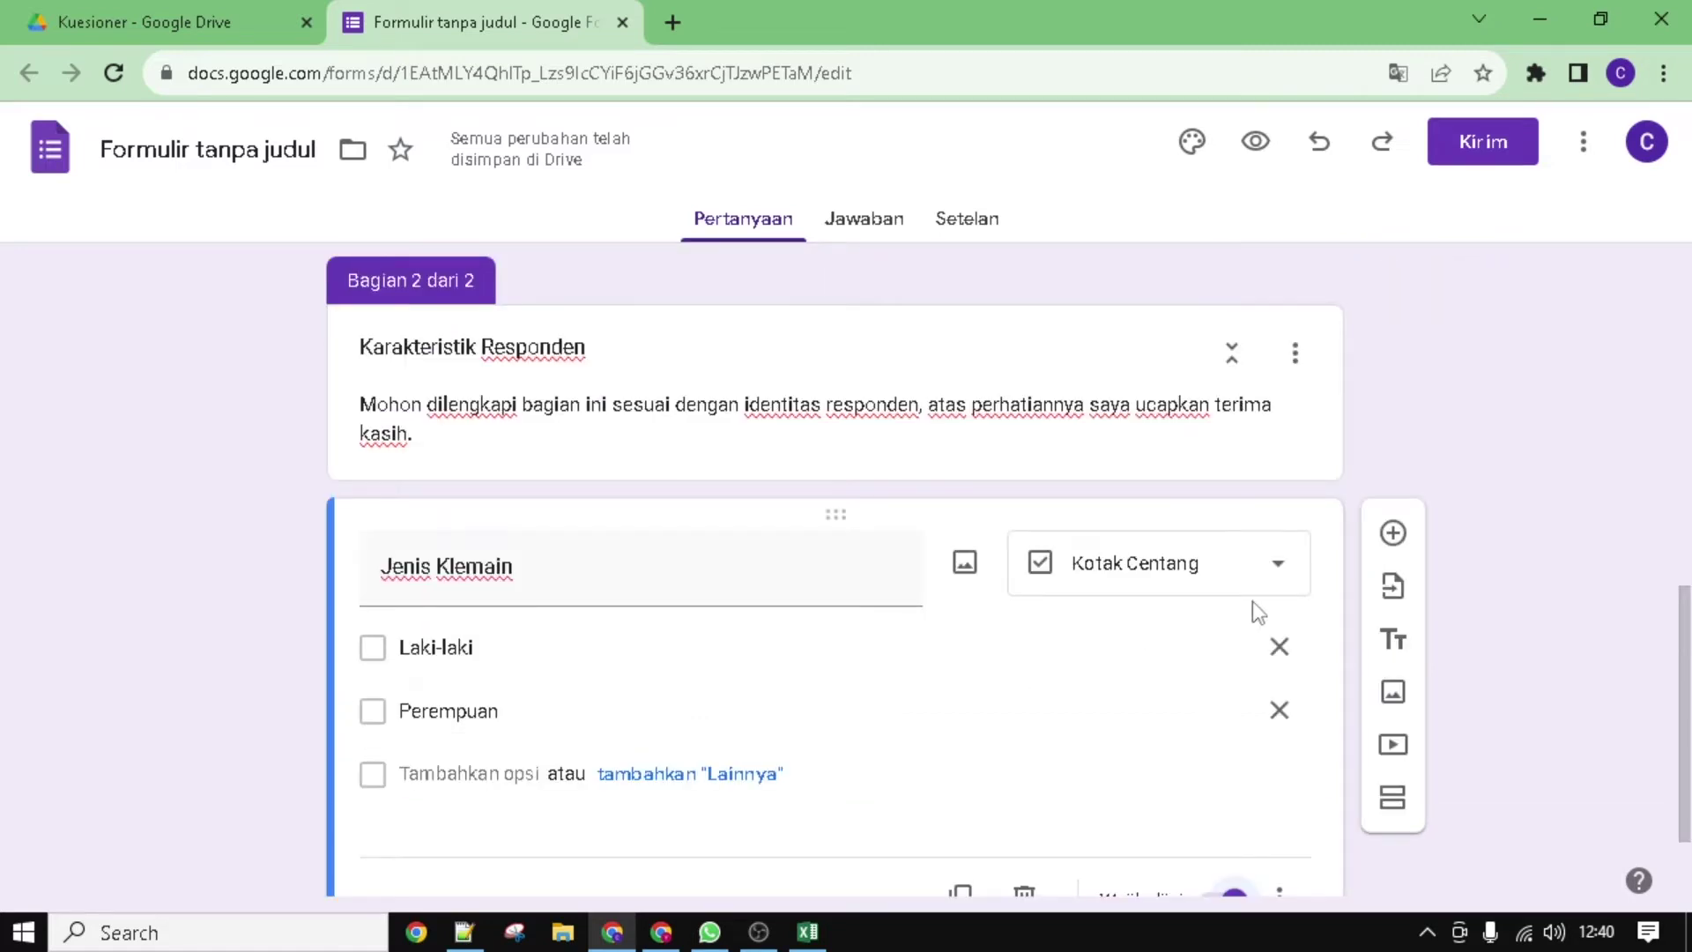
pyautogui.scroll(-1, 1256, 599)
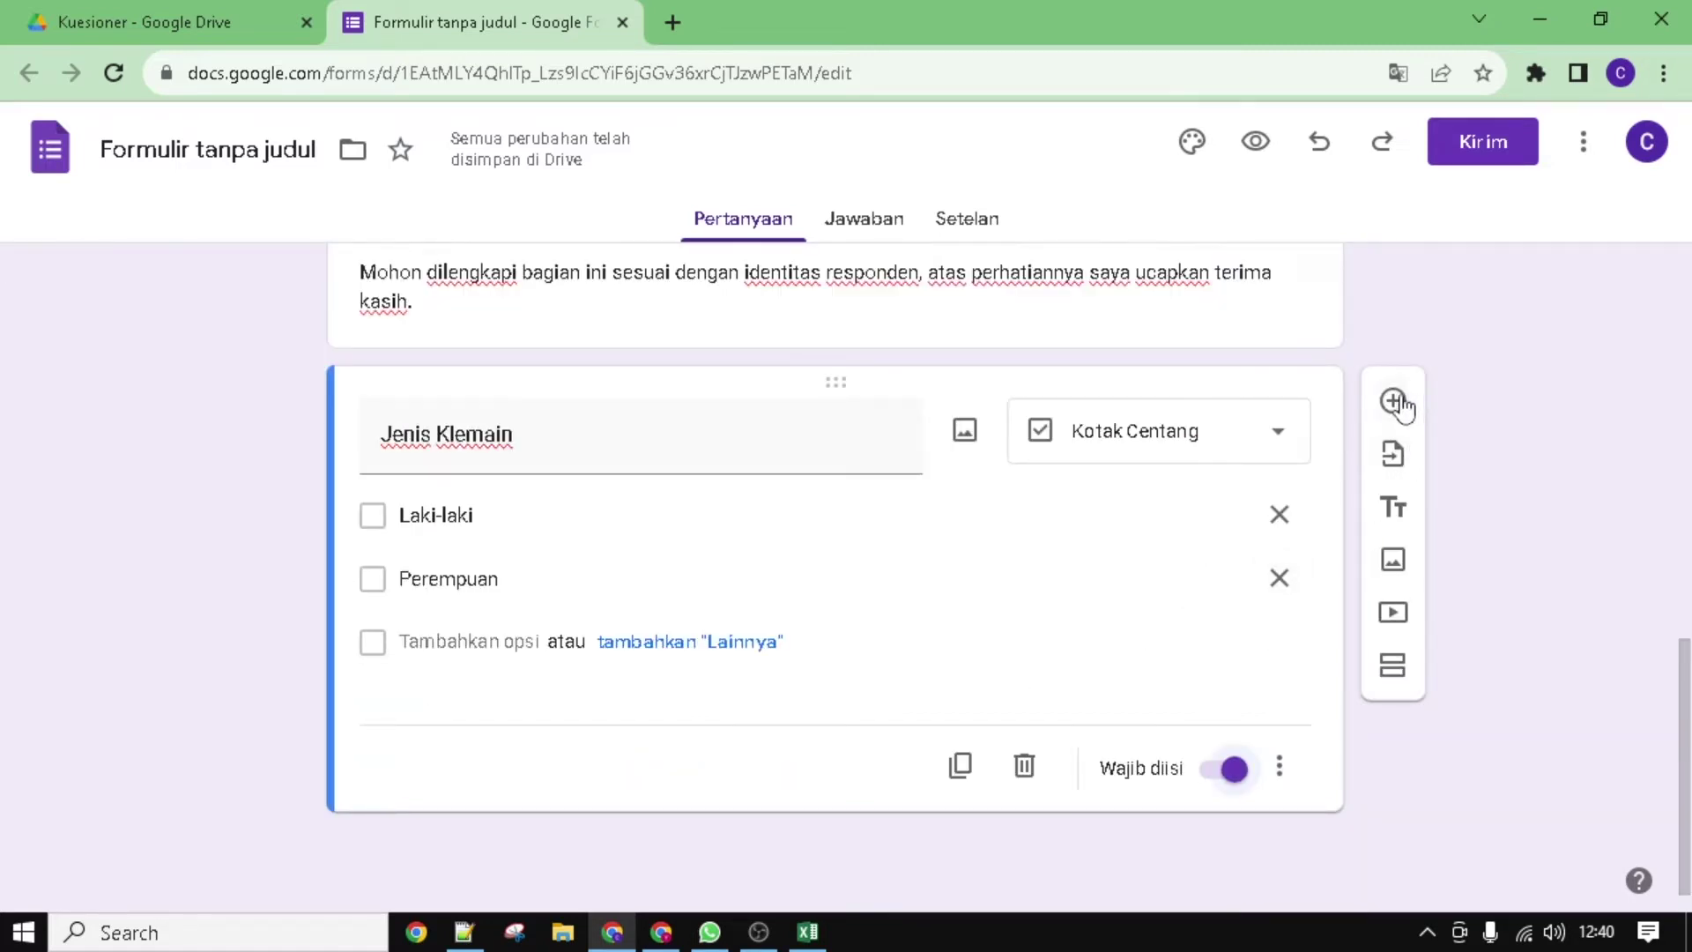
# Step: Add another question to the section and move it above the Jenis Klemain question
pyautogui.click(1393, 401)
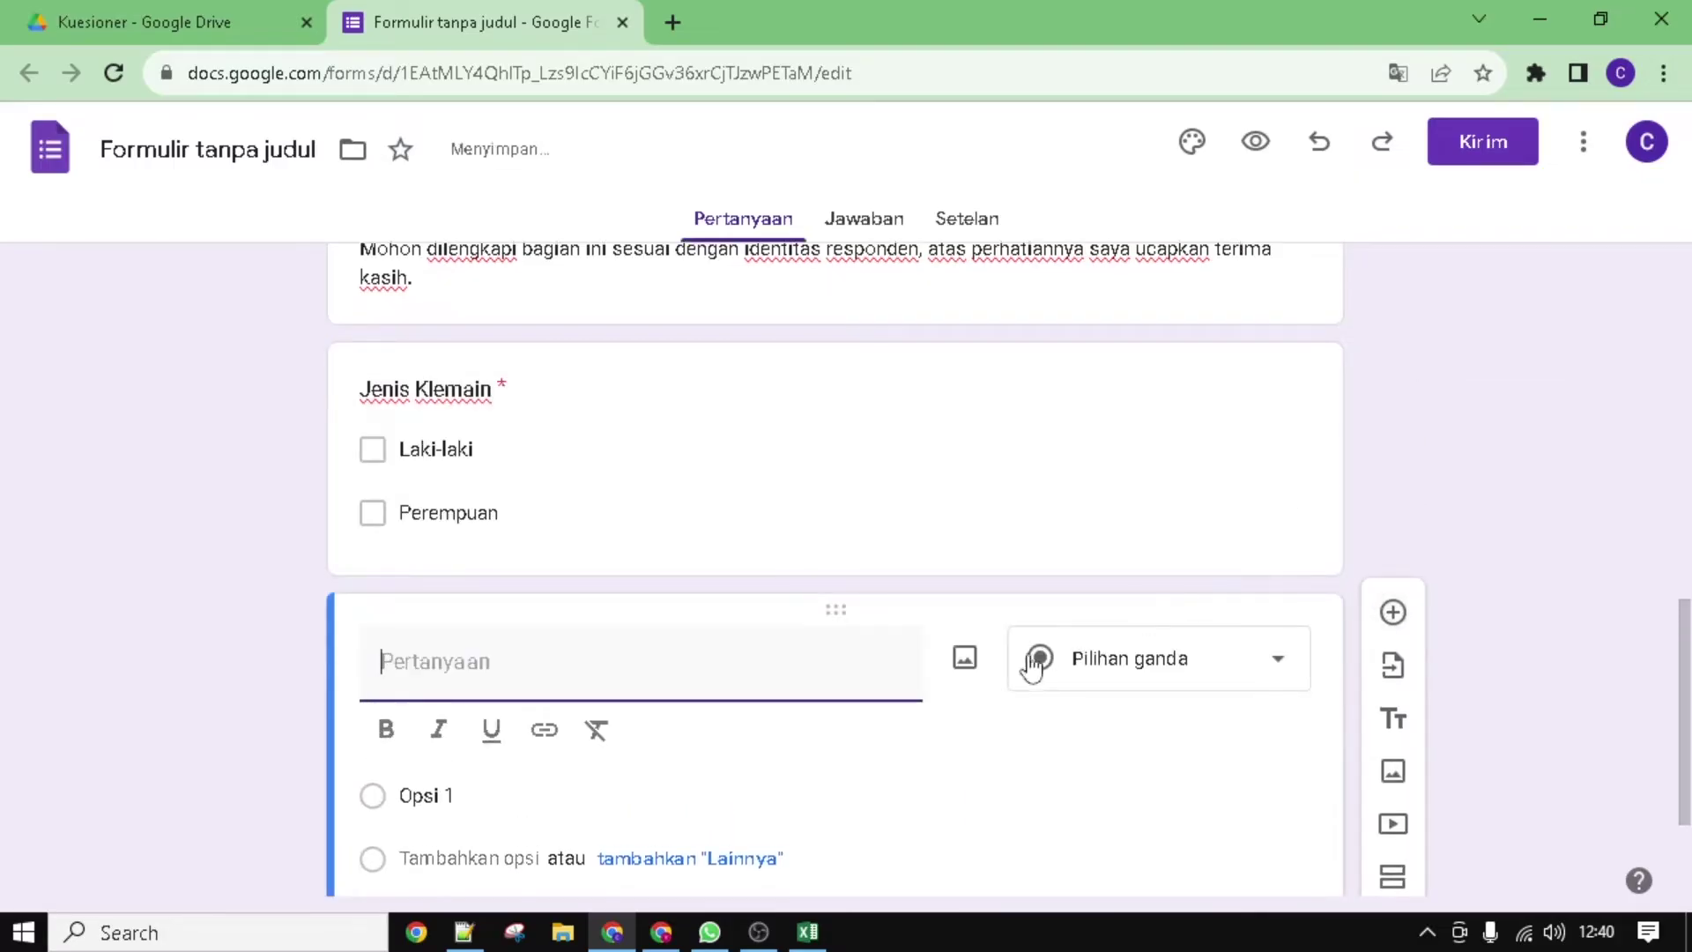
pyautogui.moveTo(820, 609); pyautogui.dragTo(800, 674)
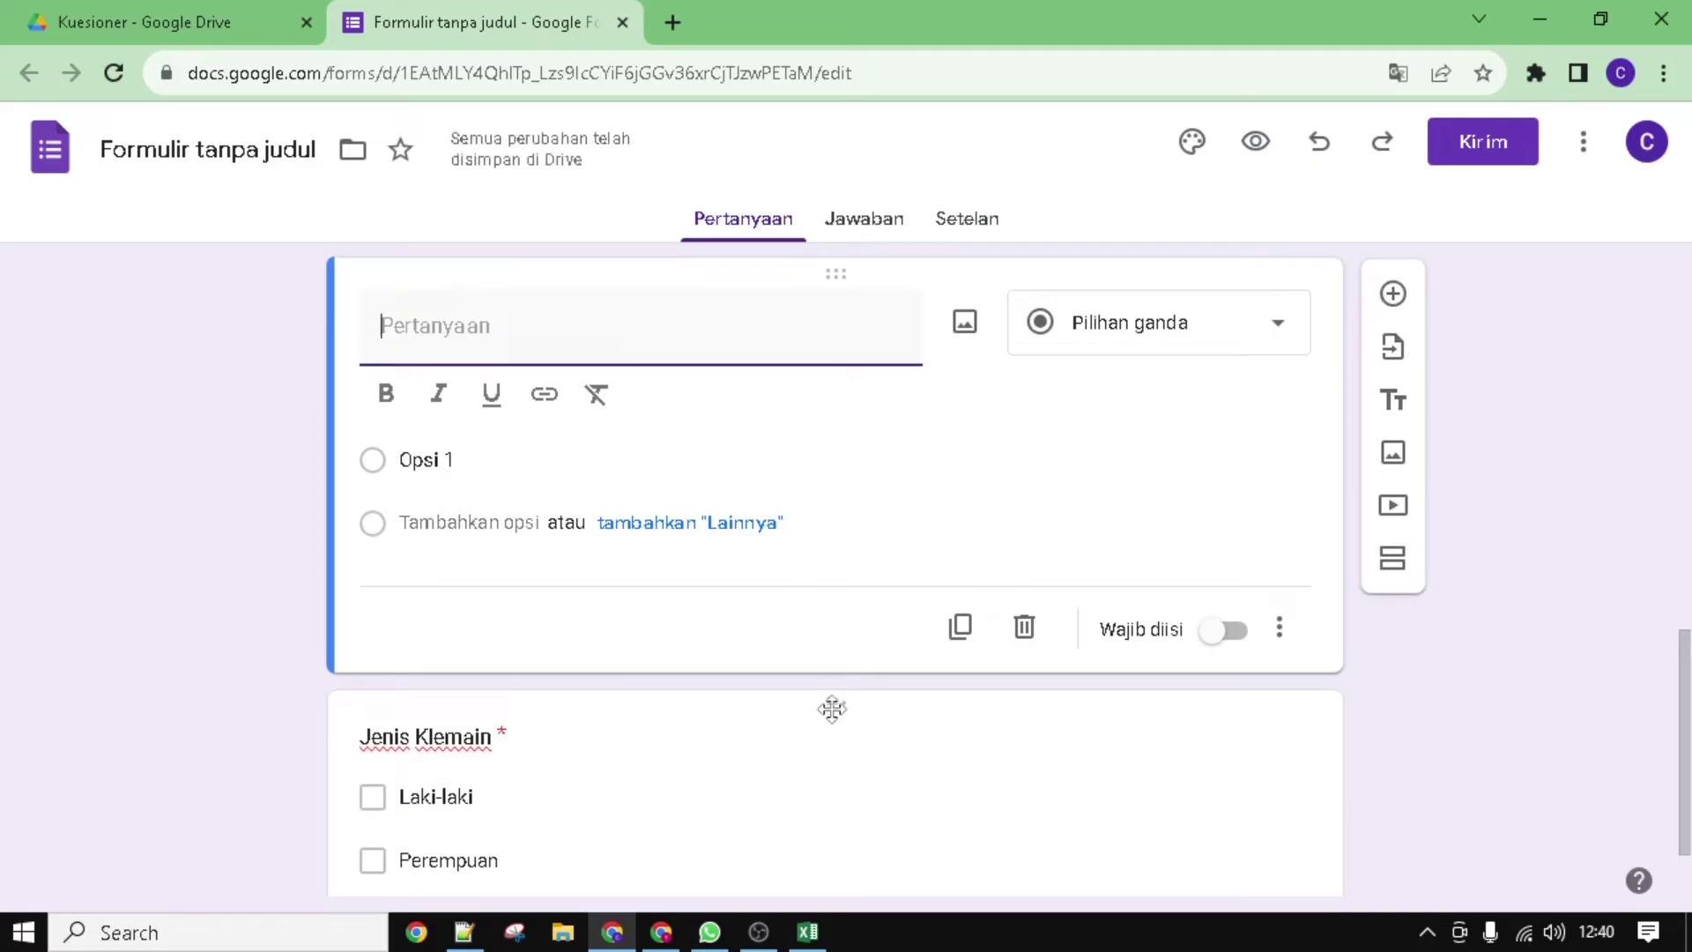
pyautogui.moveTo(831, 706)
pyautogui.mouseDown()
pyautogui.moveTo(848, 588)
pyautogui.moveTo(835, 706)
pyautogui.mouseUp()
# Step: Title the new first question "Nama Lengkap" and set its type to Jawaban singkat
pyautogui.scroll(2, 808, 737)
pyautogui.write('Nama Lengkap')
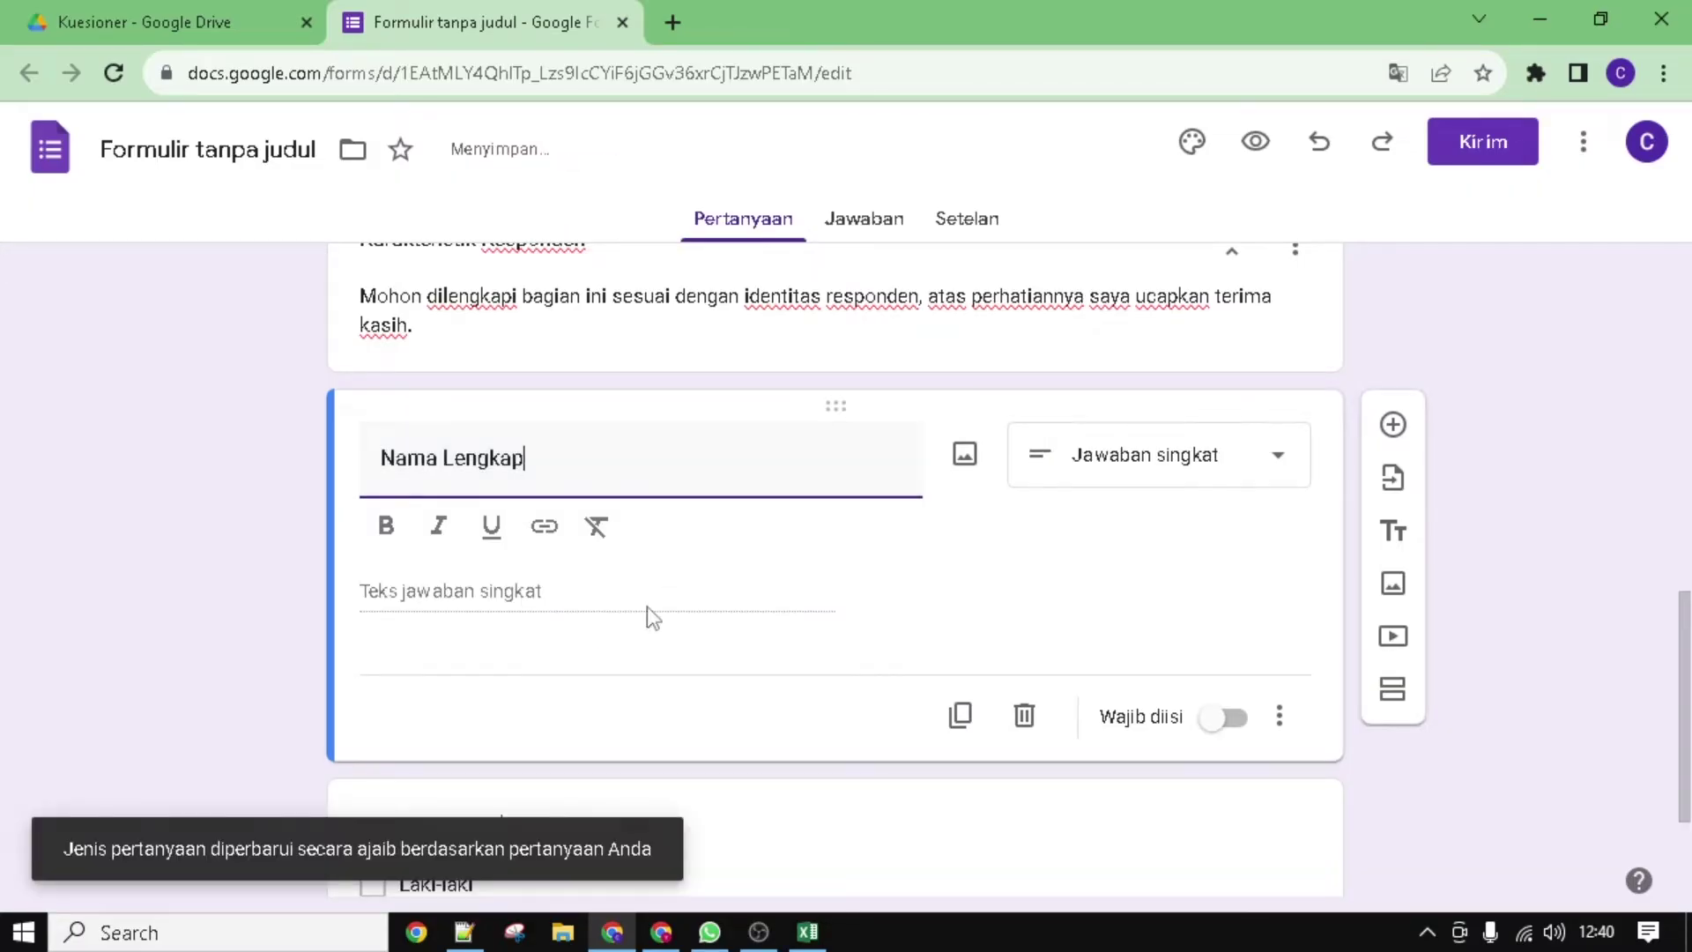
pyautogui.click(1200, 453)
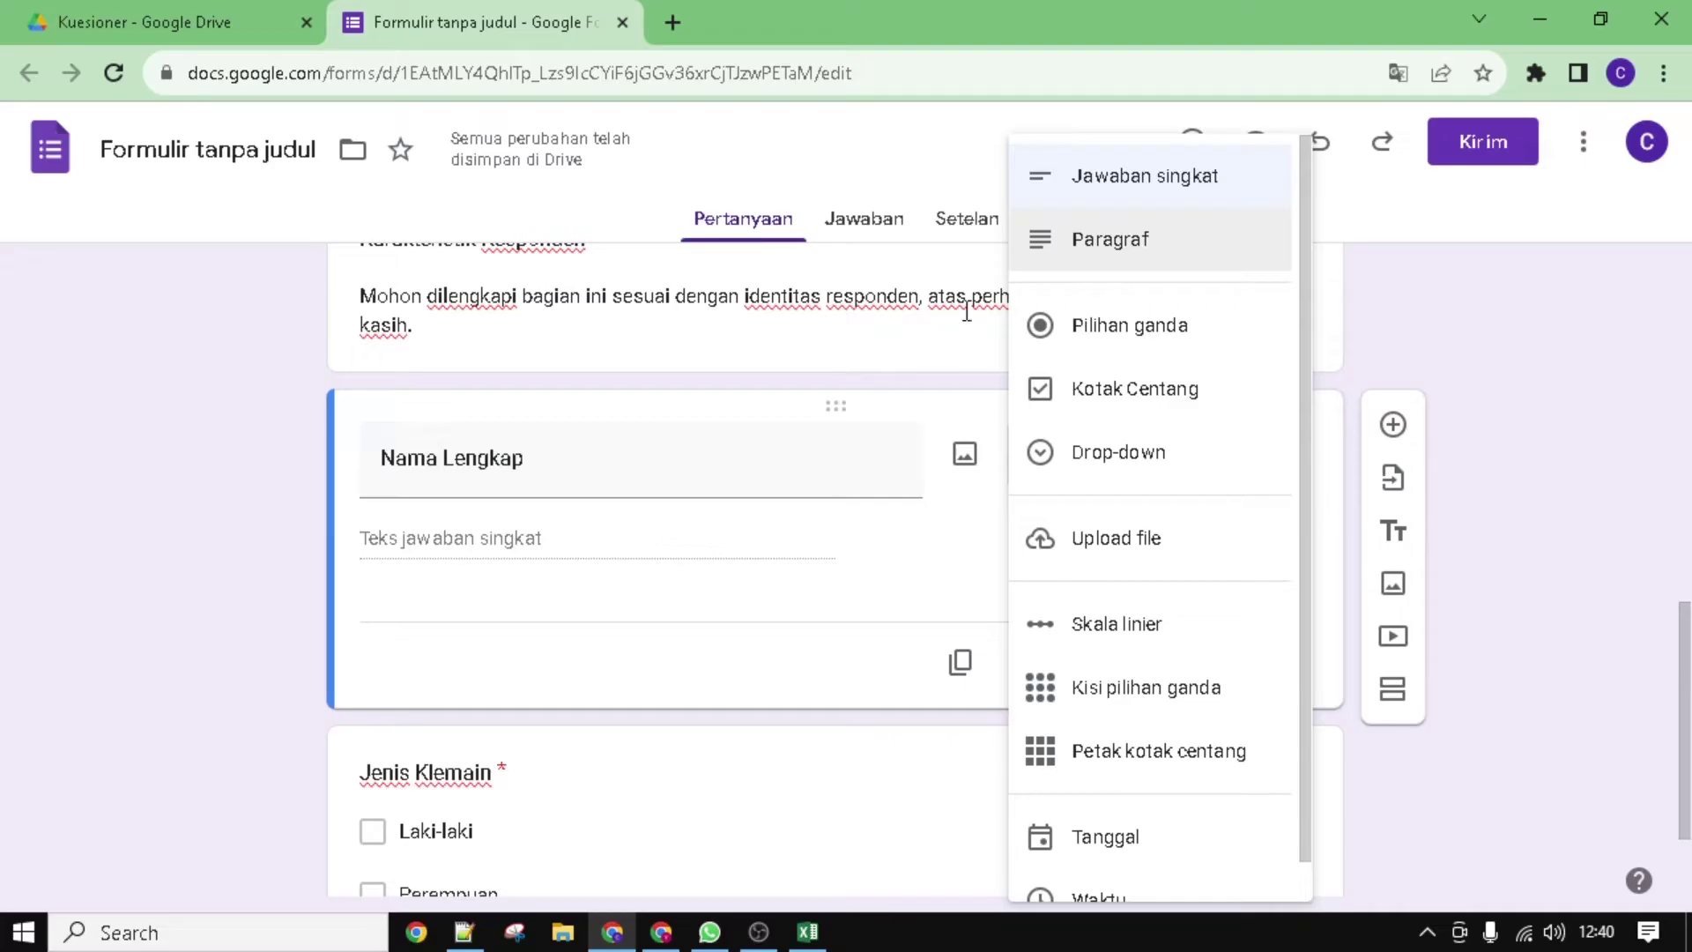
pyautogui.click(1077, 179)
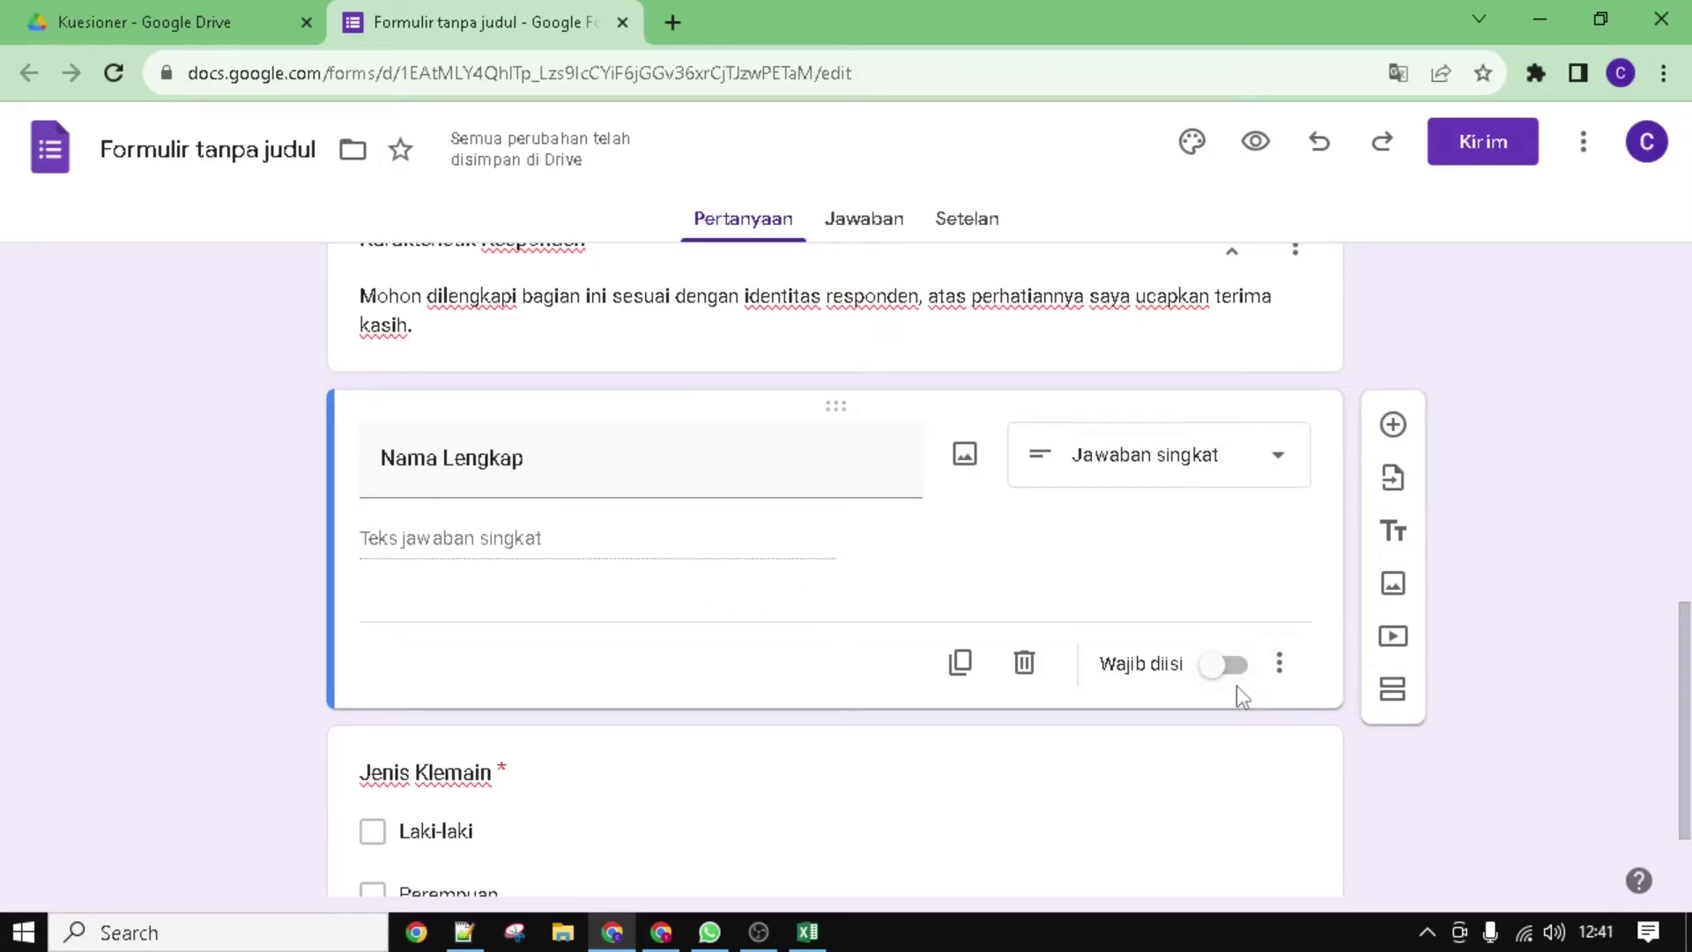
# Step: Add a question below Jenis Klemain, title it "Usia" and set its type to Kotak Centang
pyautogui.scroll(-2, 1128, 694)
pyautogui.scroll(2, 1004, 696)
pyautogui.scroll(-2, 966, 699)
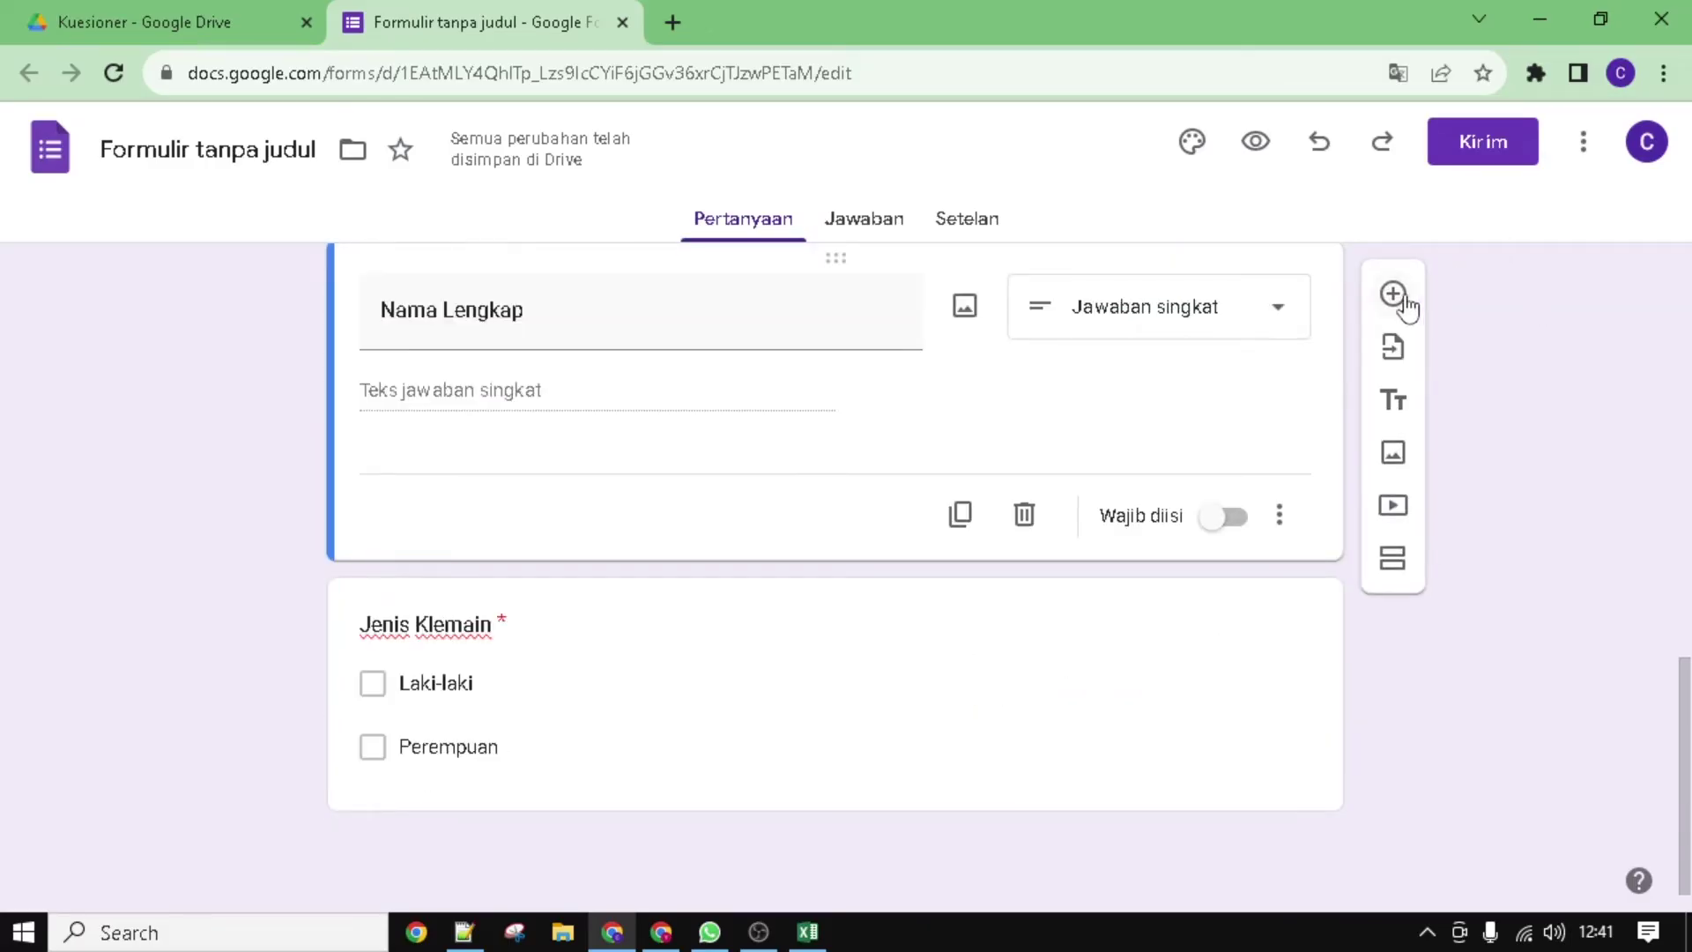
pyautogui.click(1180, 623)
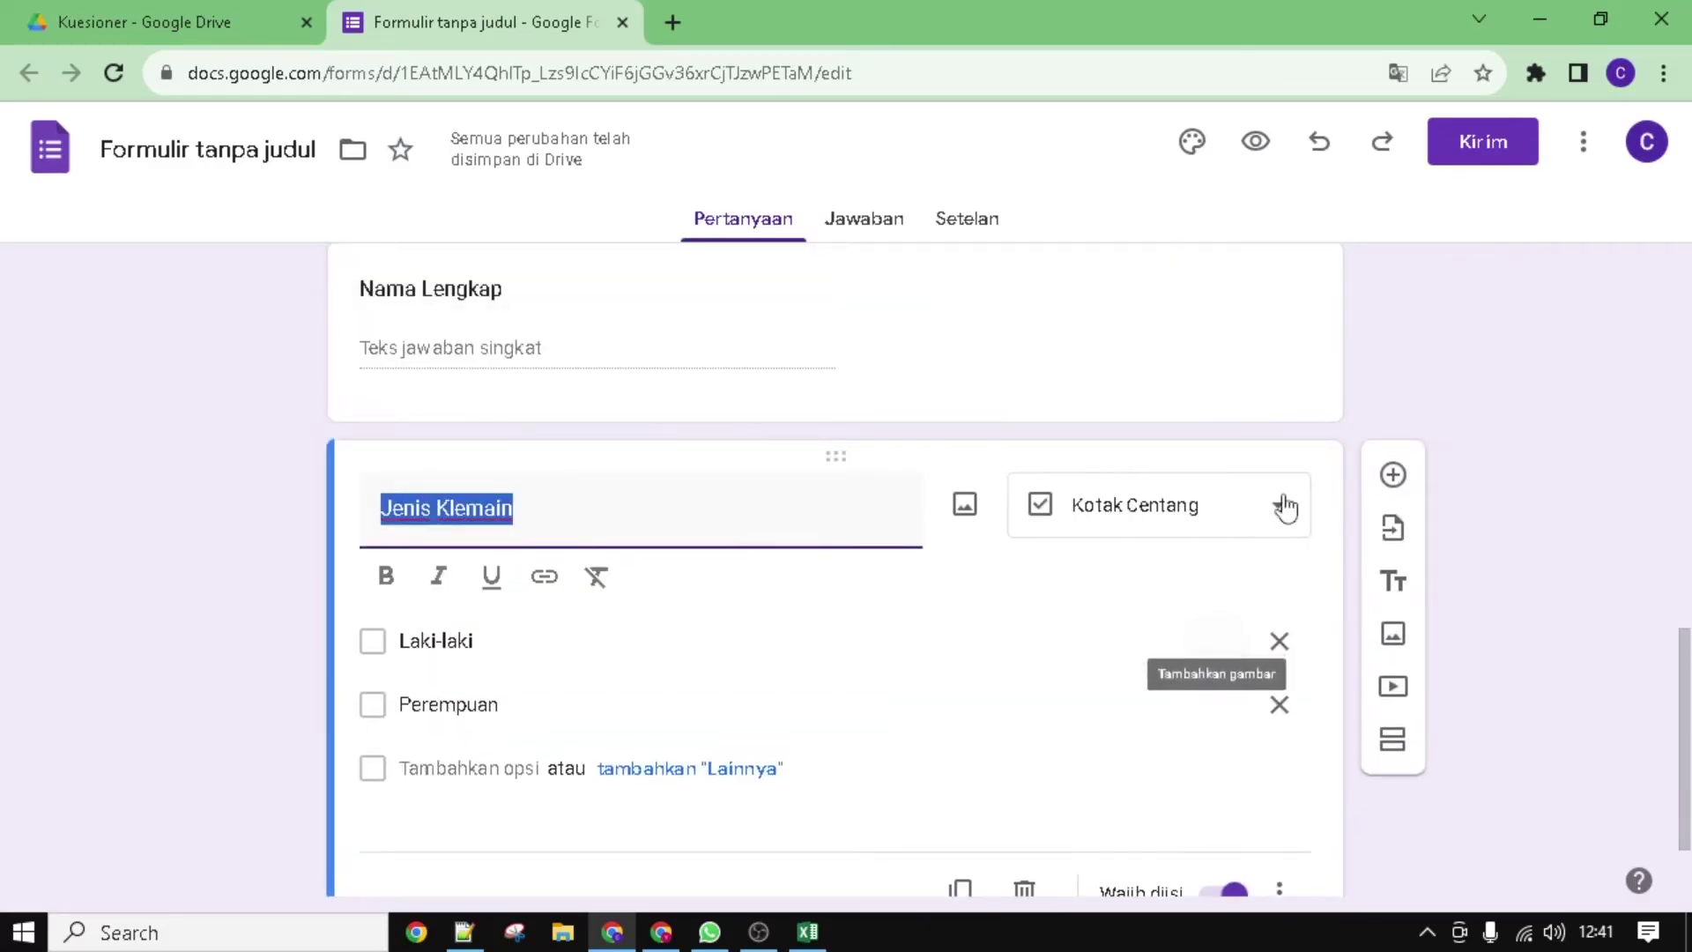
pyautogui.click(1392, 474)
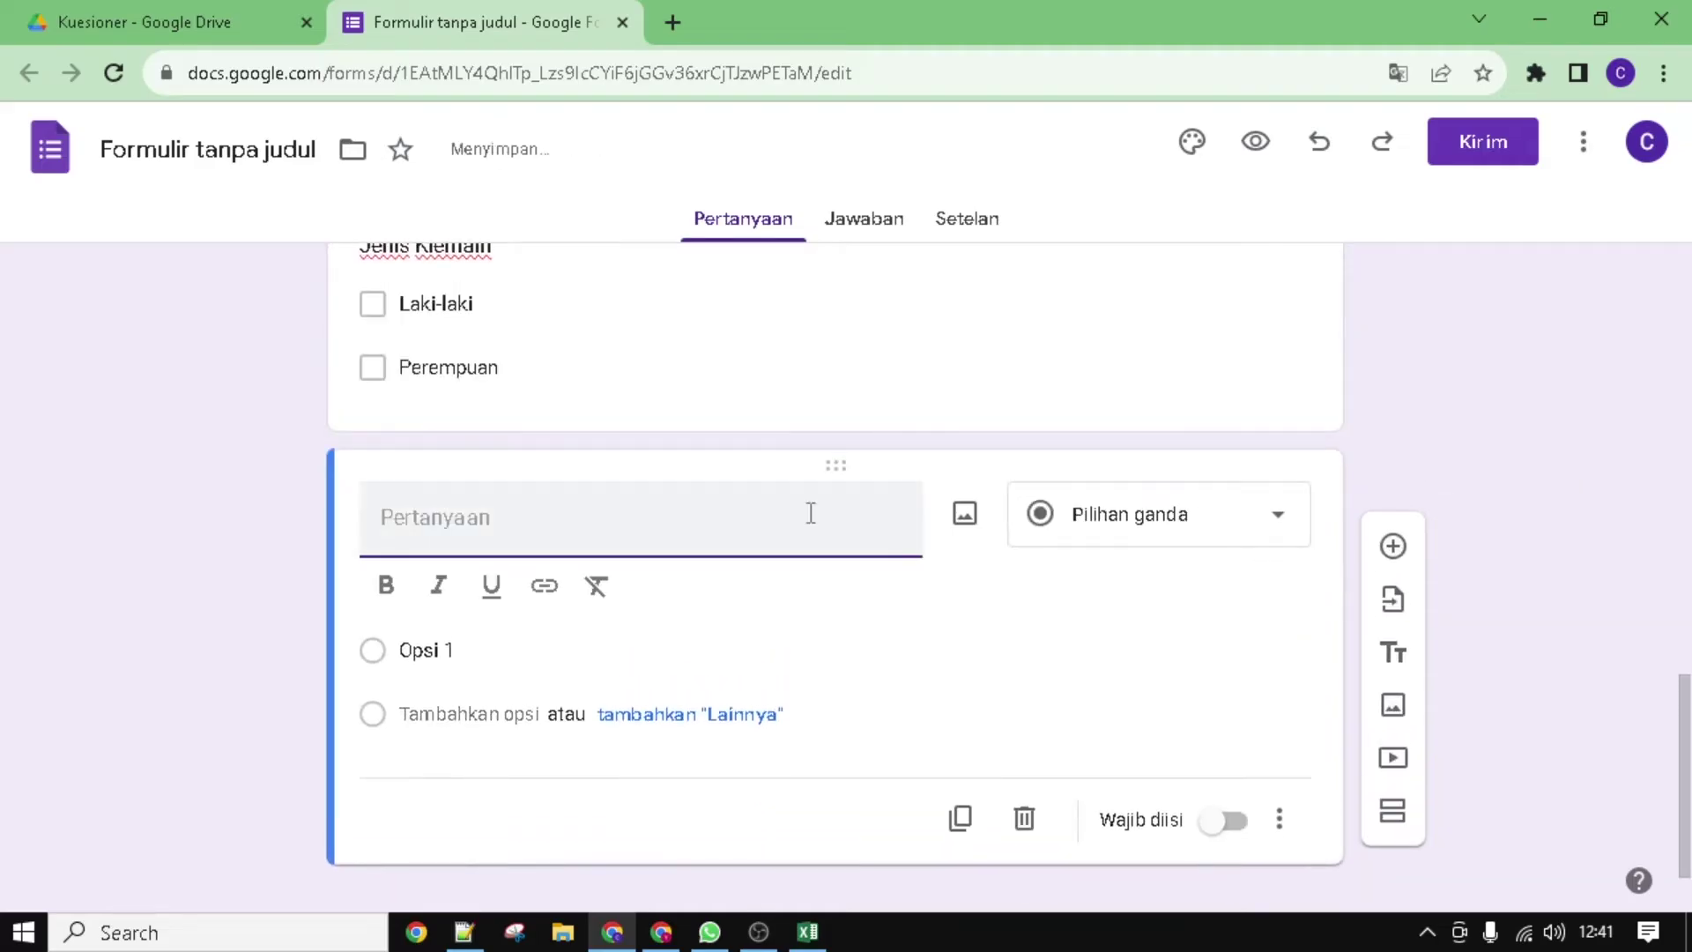
pyautogui.write('Usia')
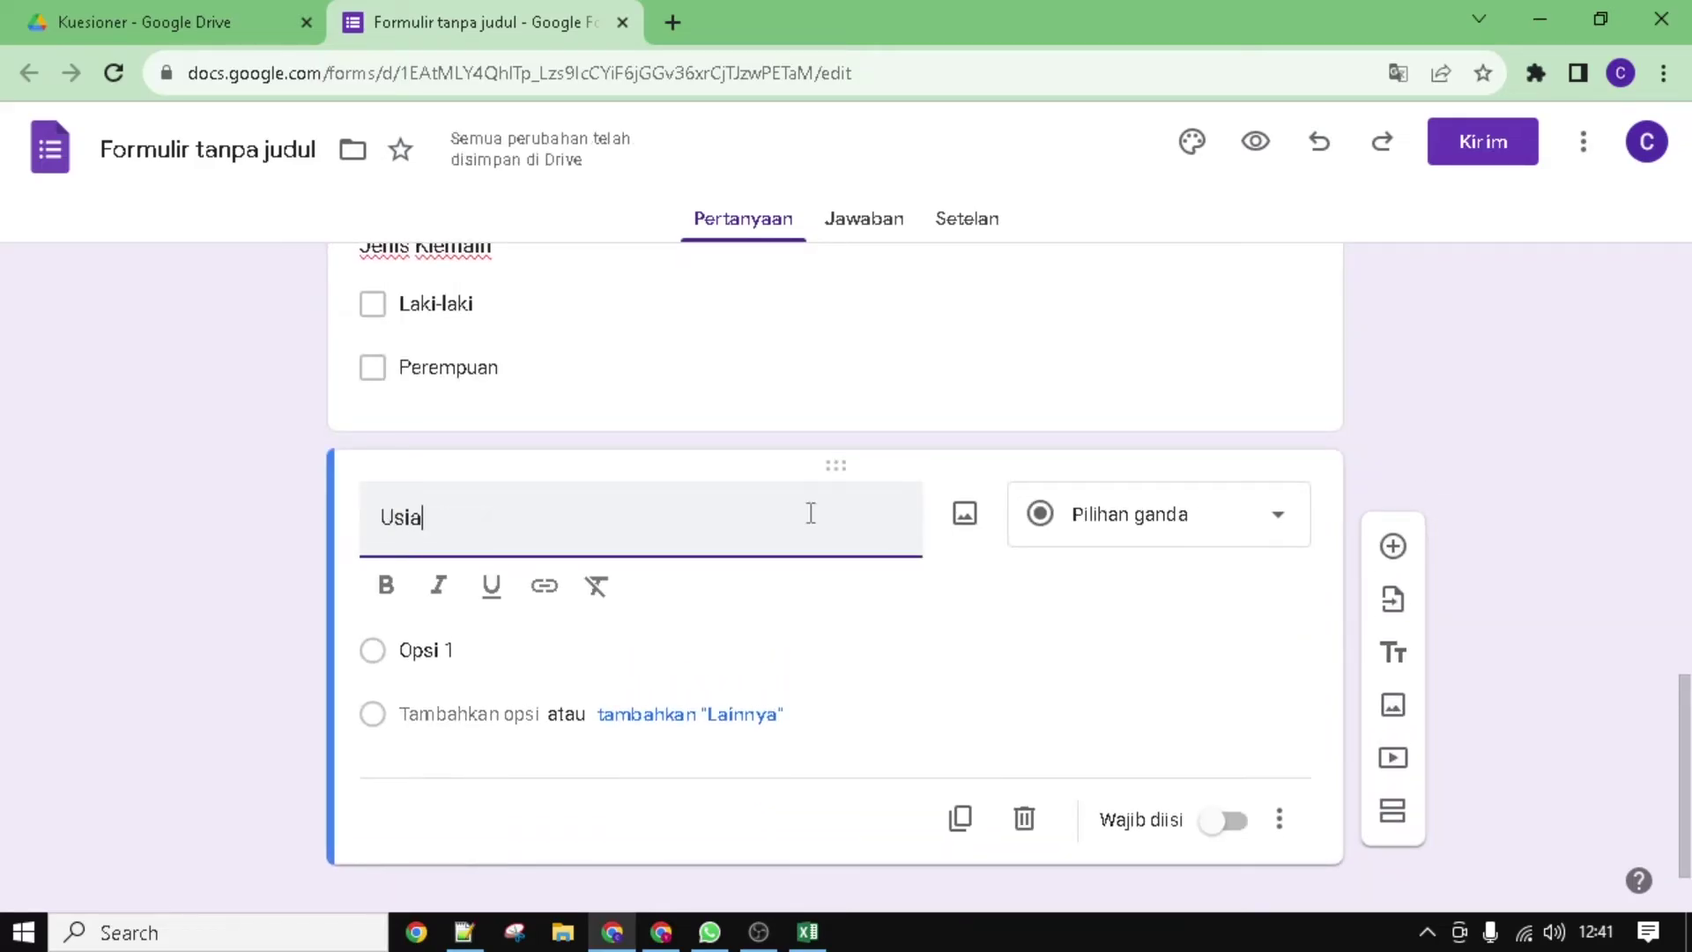
pyautogui.click(1200, 529)
pyautogui.click(1144, 408)
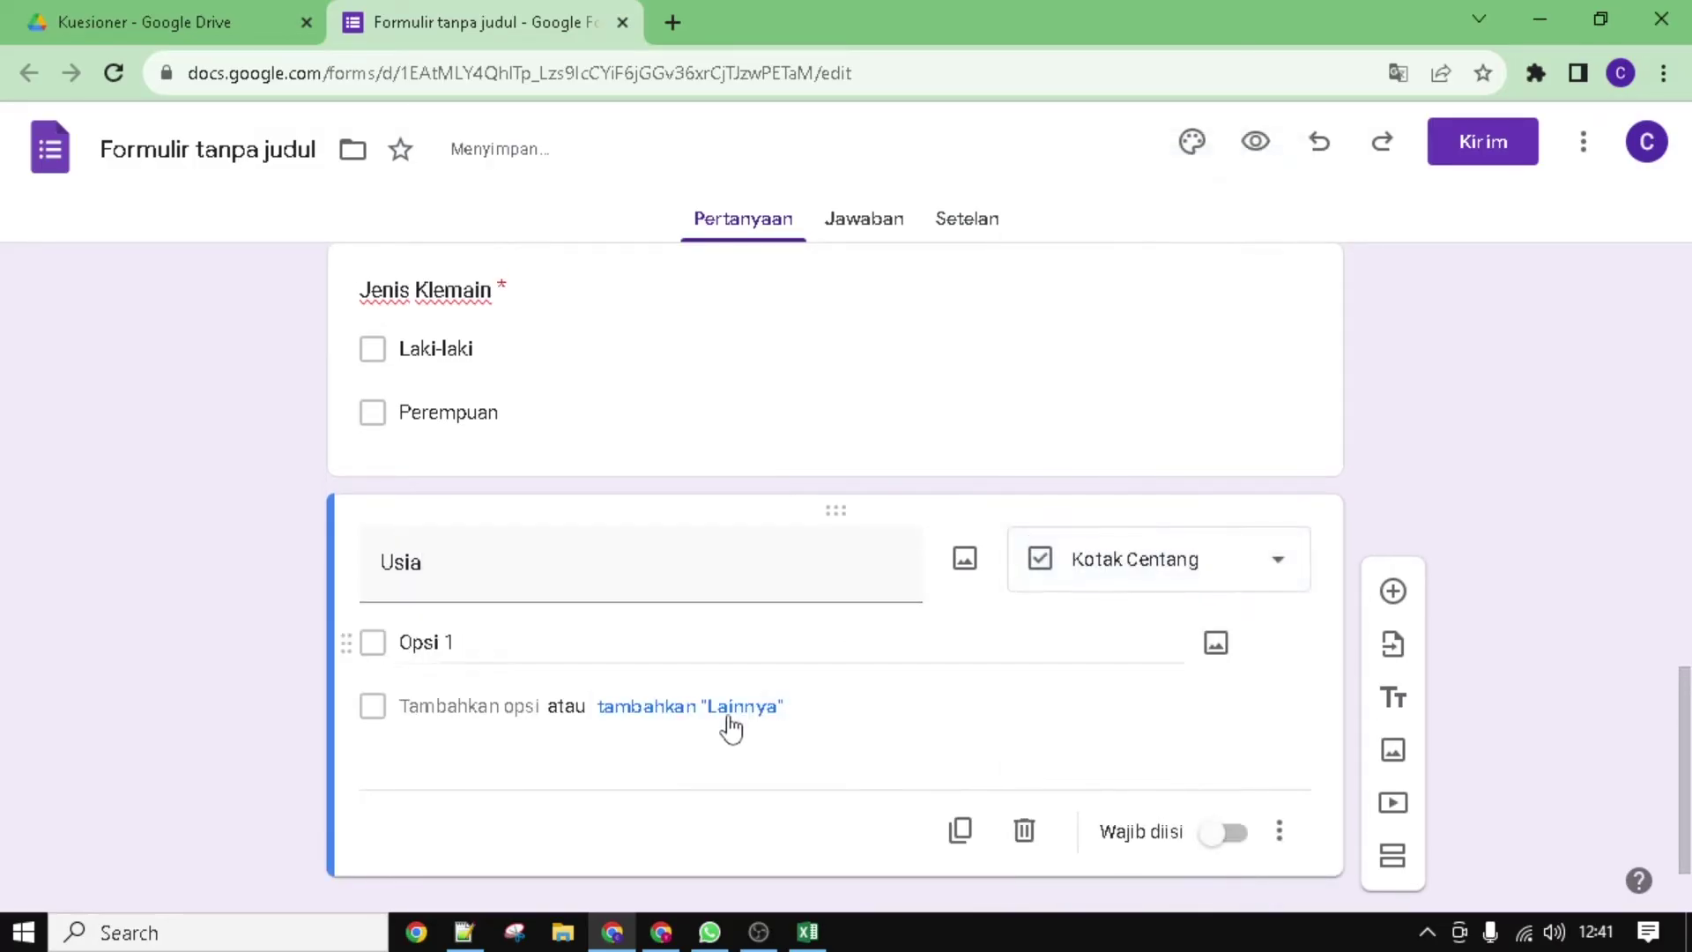
# Step: Give the Usia question three answer options: "21th - 25th", "25th - 30th" and "> 30th"
pyautogui.click(623, 653)
pyautogui.write('21t')
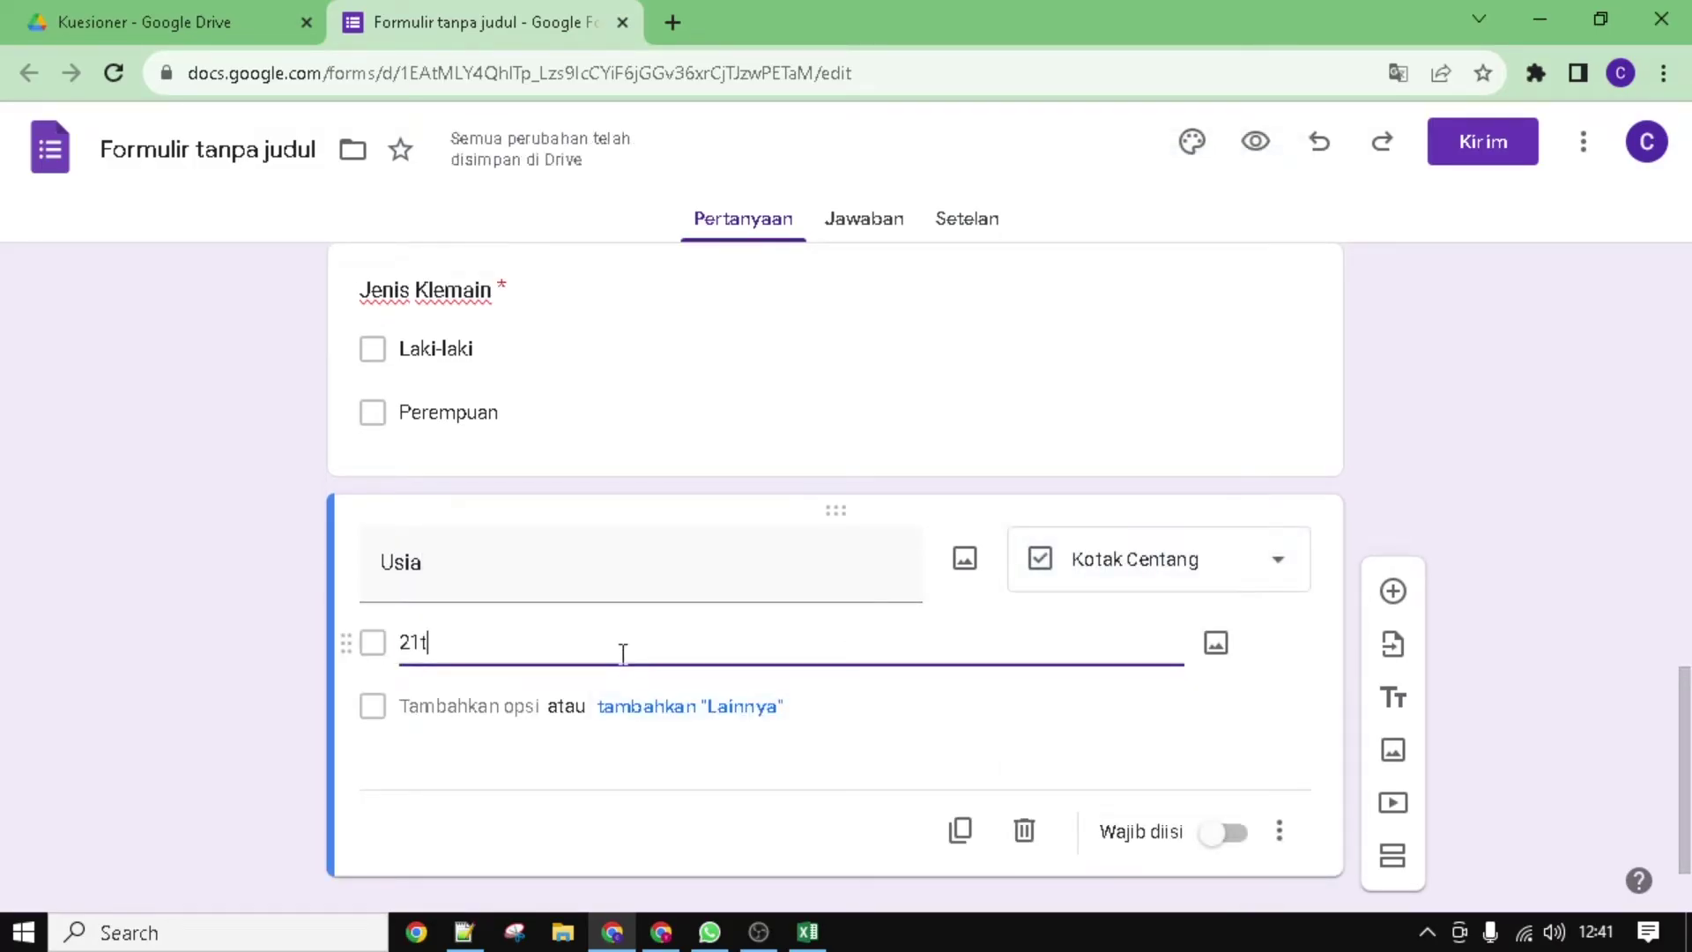
pyautogui.write('h - 25th')
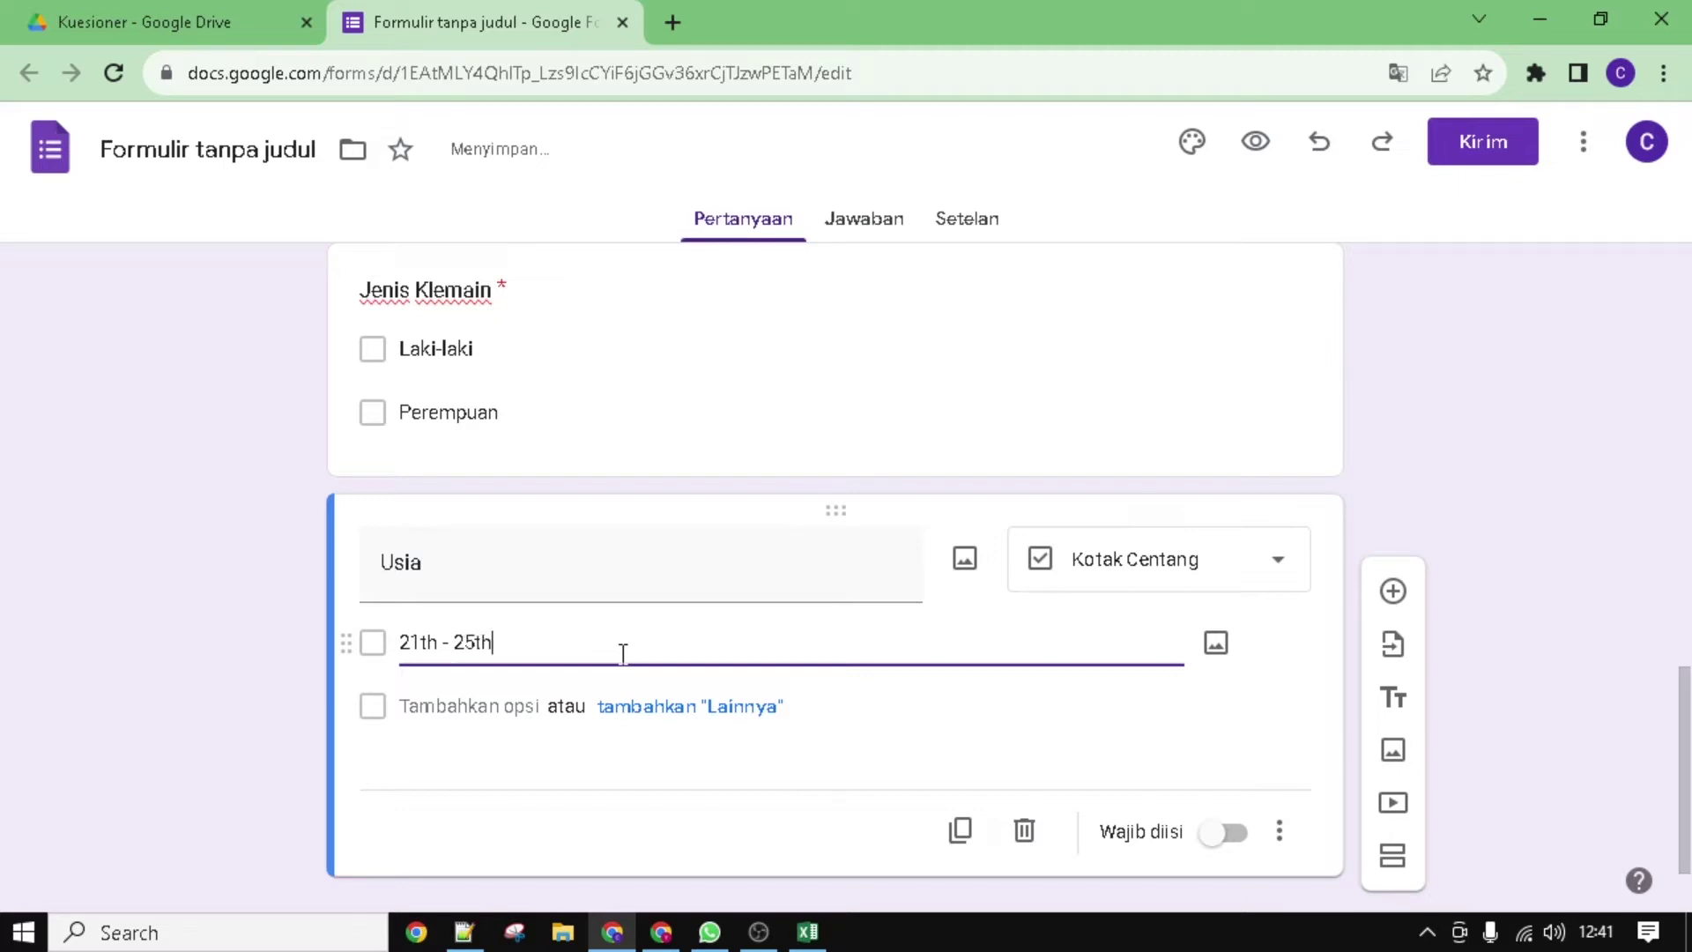
pyautogui.click(447, 707)
pyautogui.write('25th - 30')
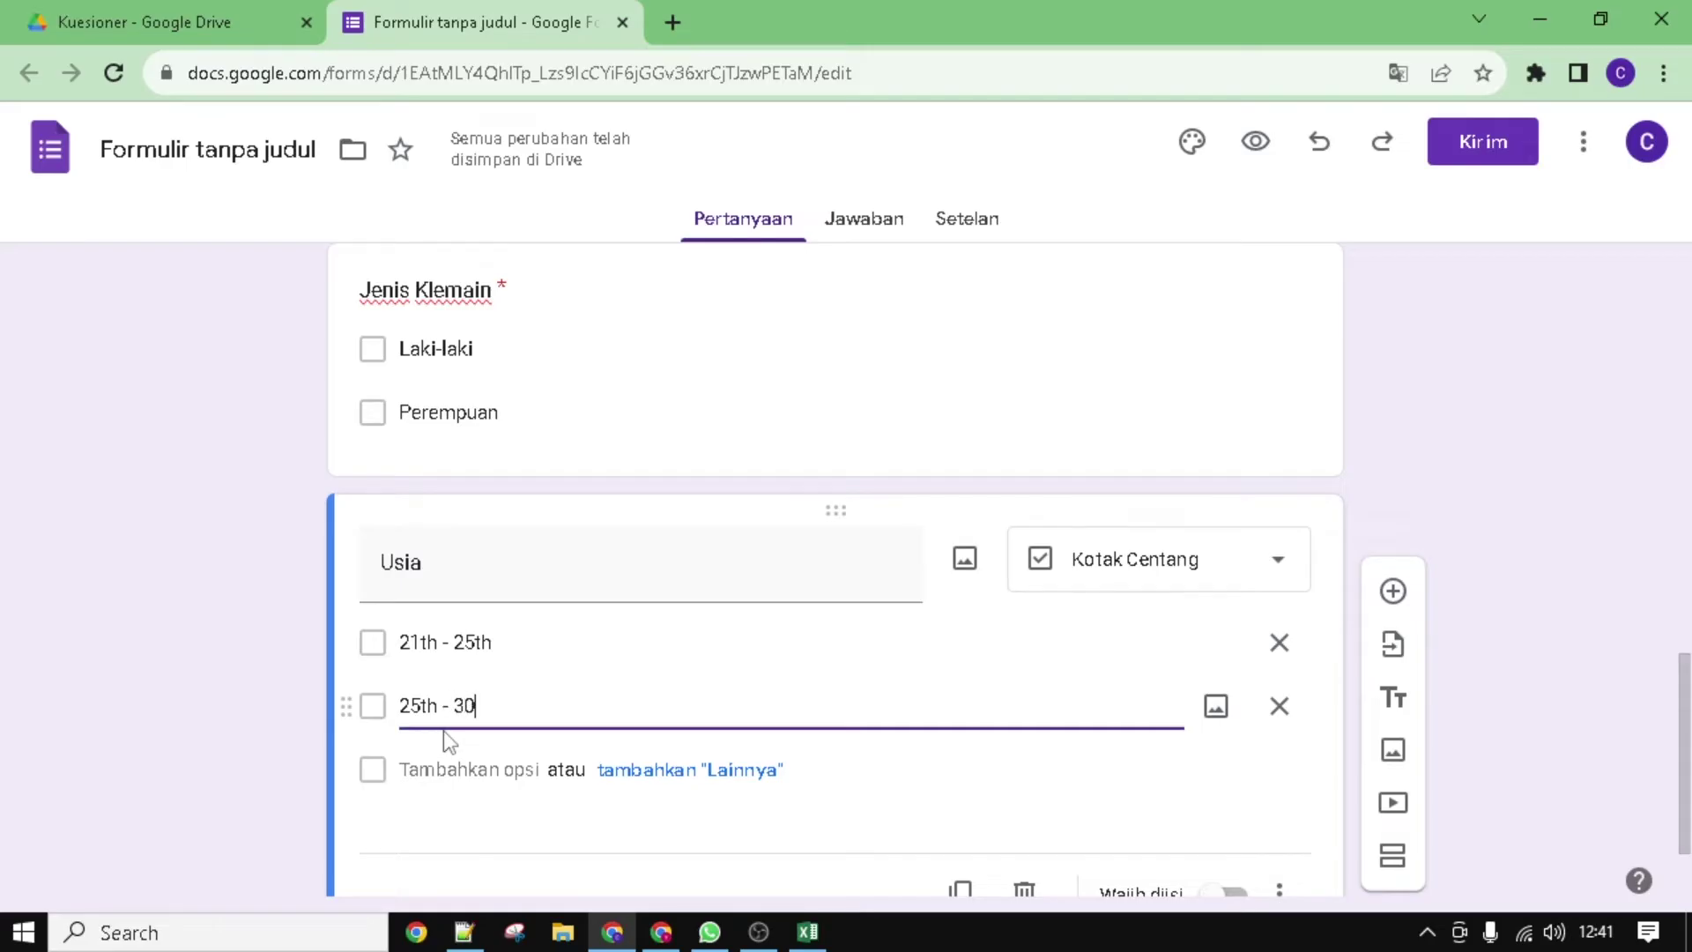
pyautogui.write('th')
pyautogui.click(447, 769)
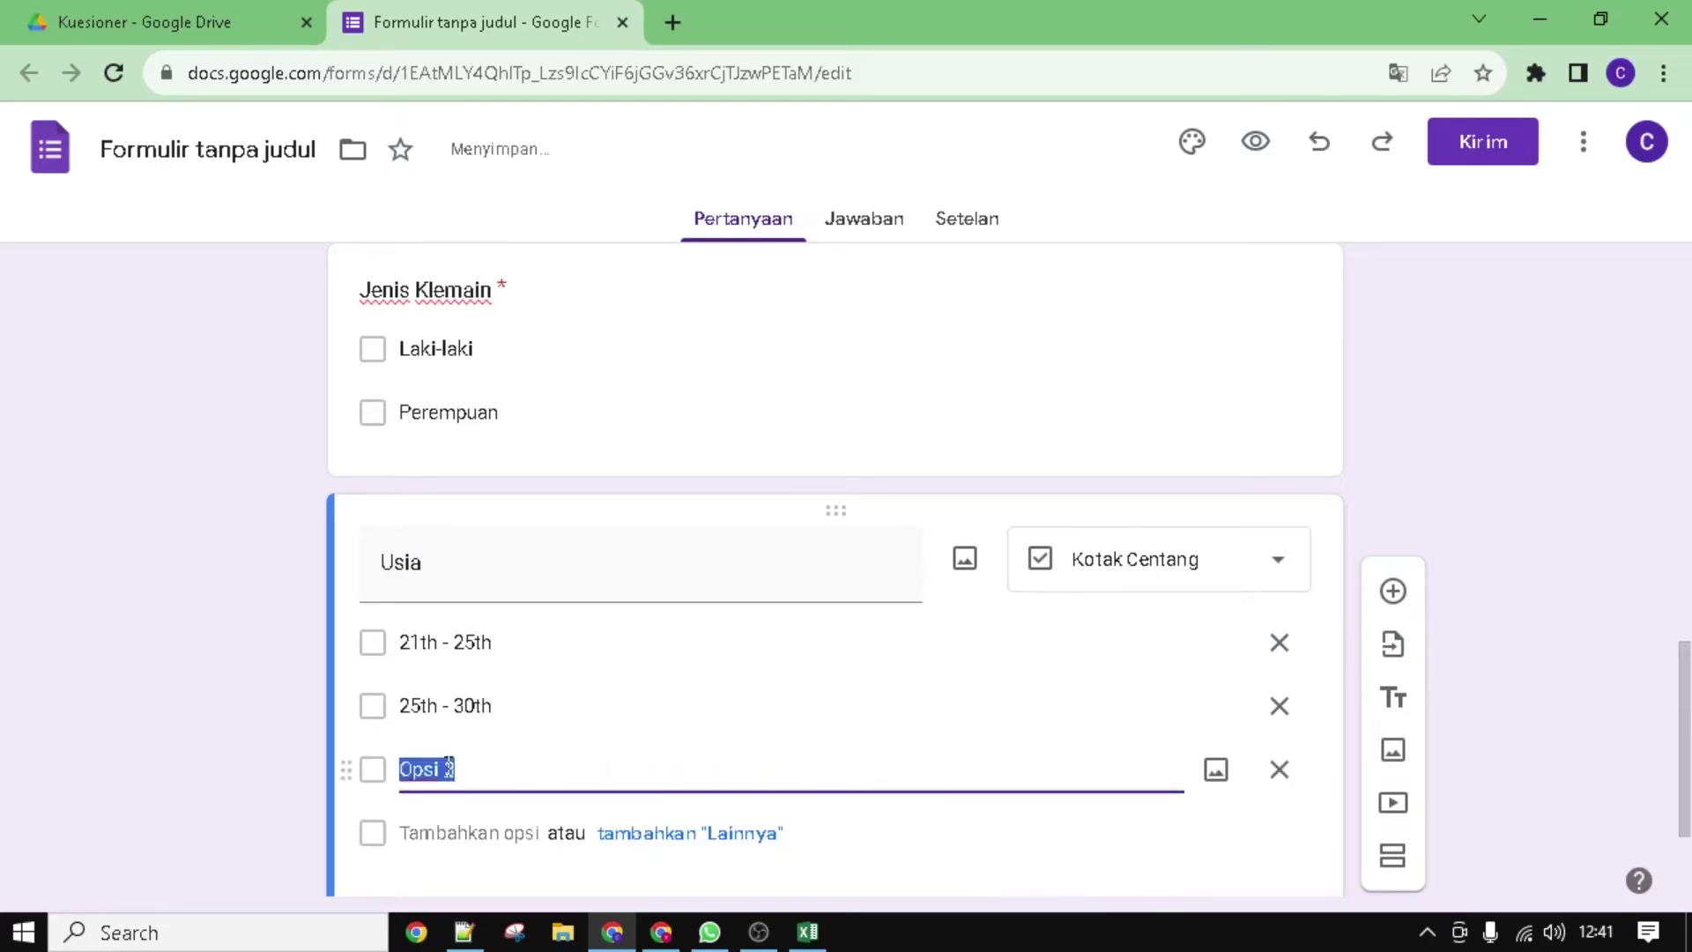
pyautogui.write('> 30th')
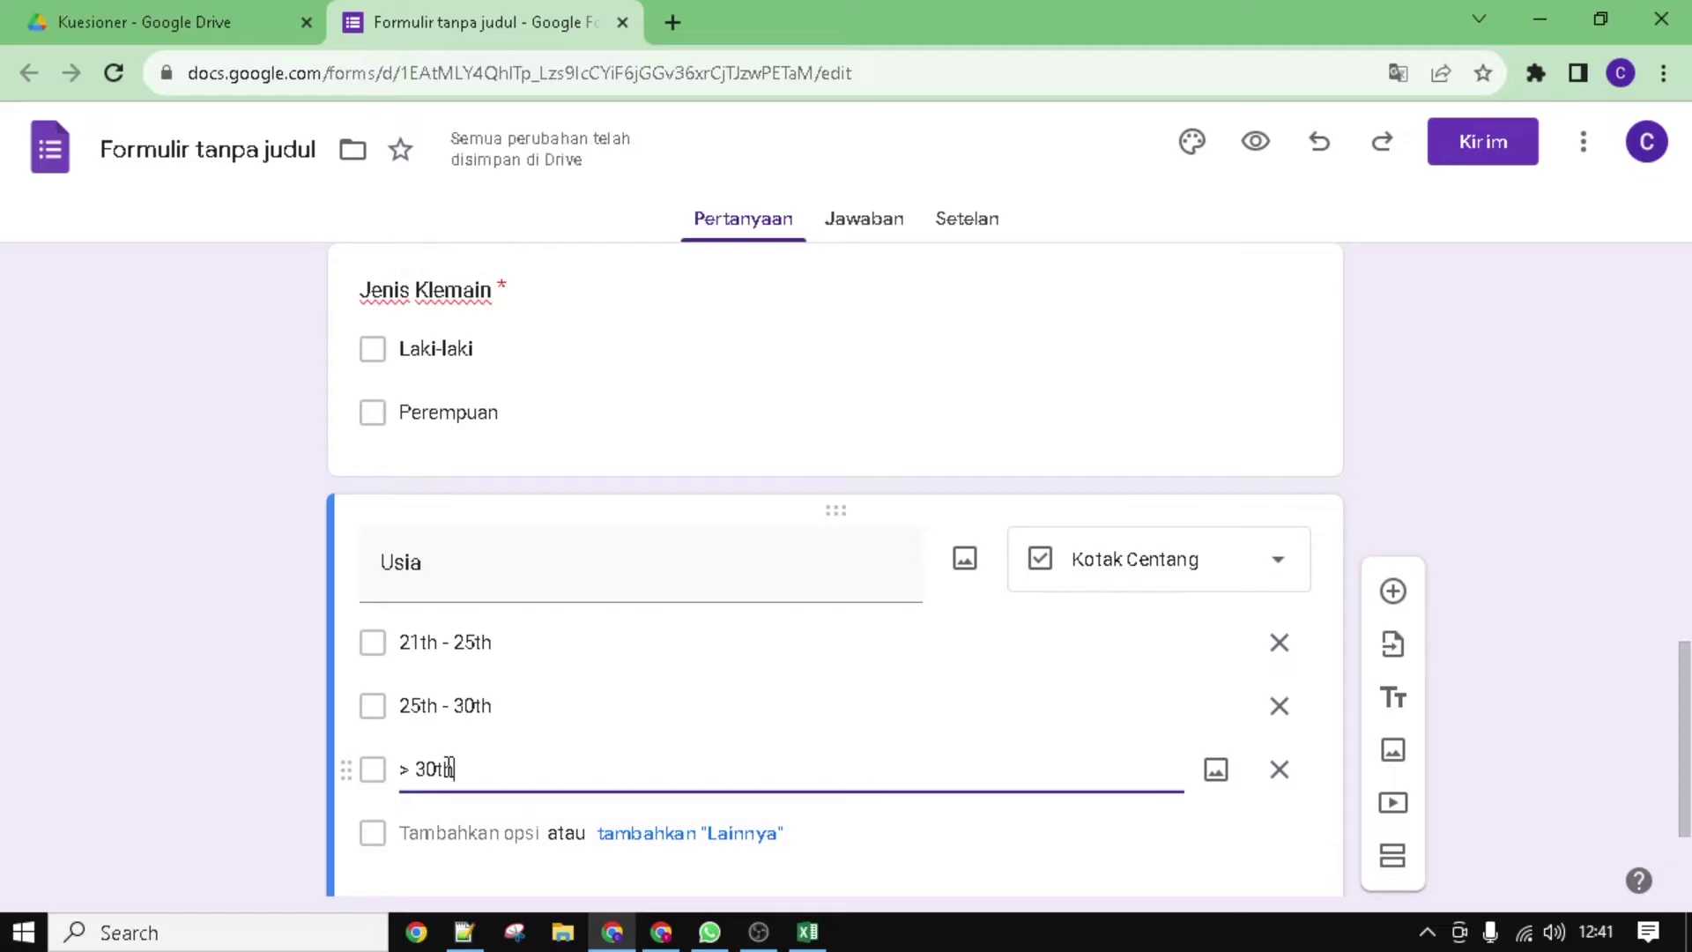
# Step: Make answering the Usia question mandatory (Wajib diisi)
pyautogui.scroll(-2, 840, 705)
pyautogui.click(192, 564)
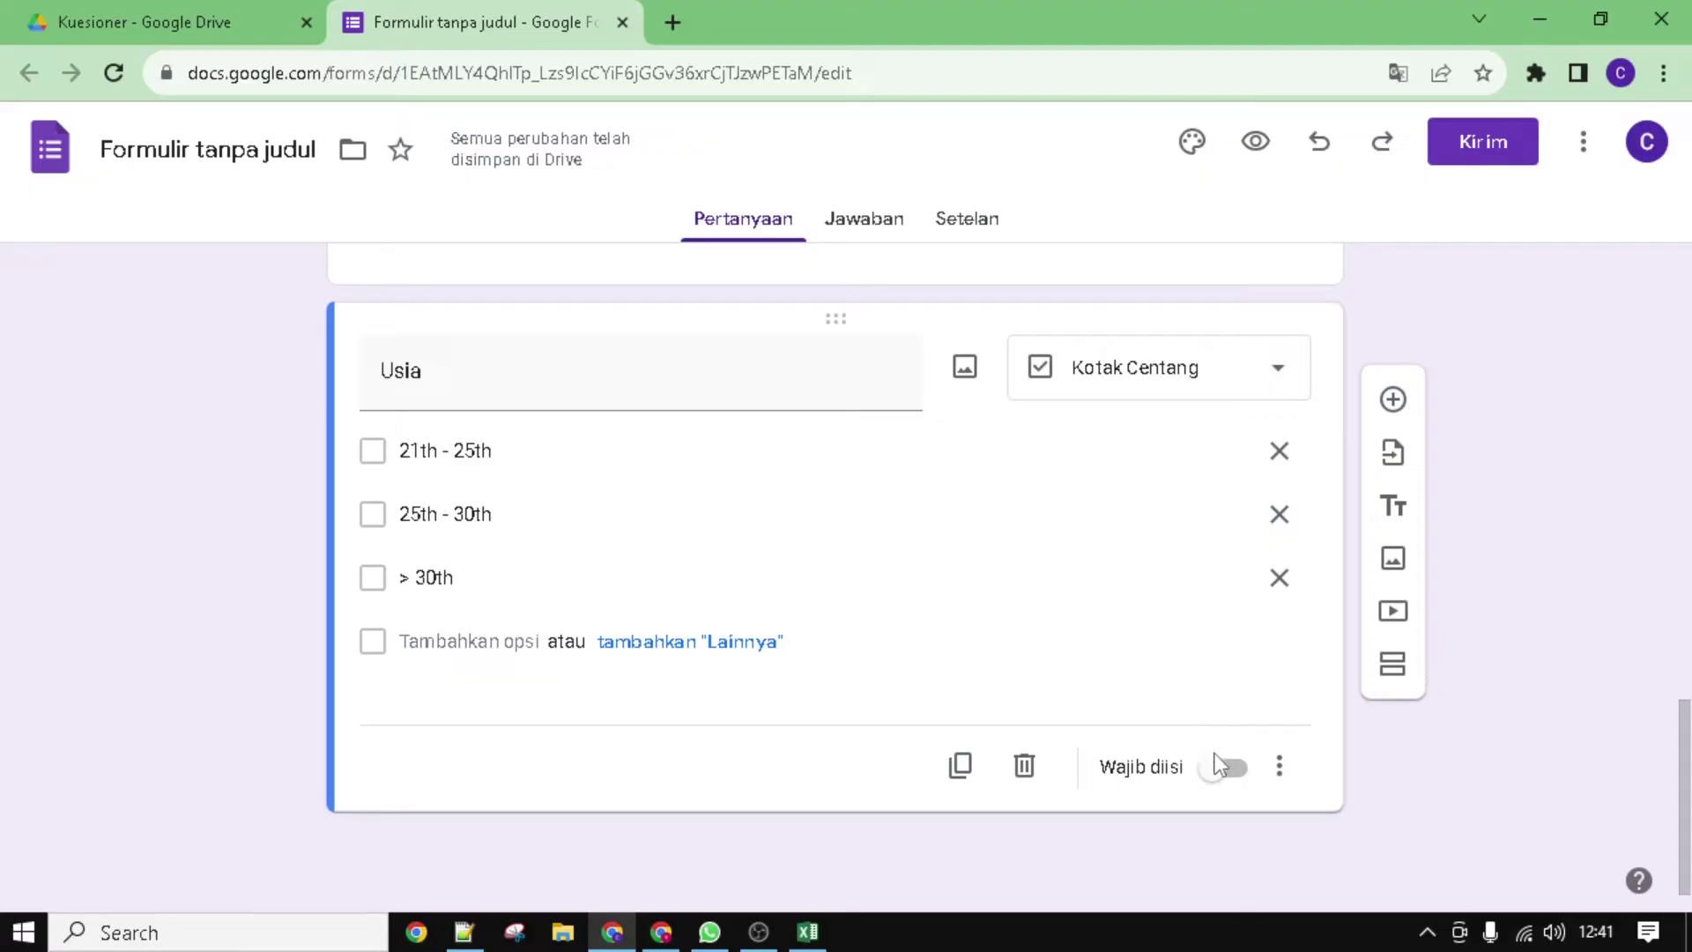
pyautogui.click(1229, 775)
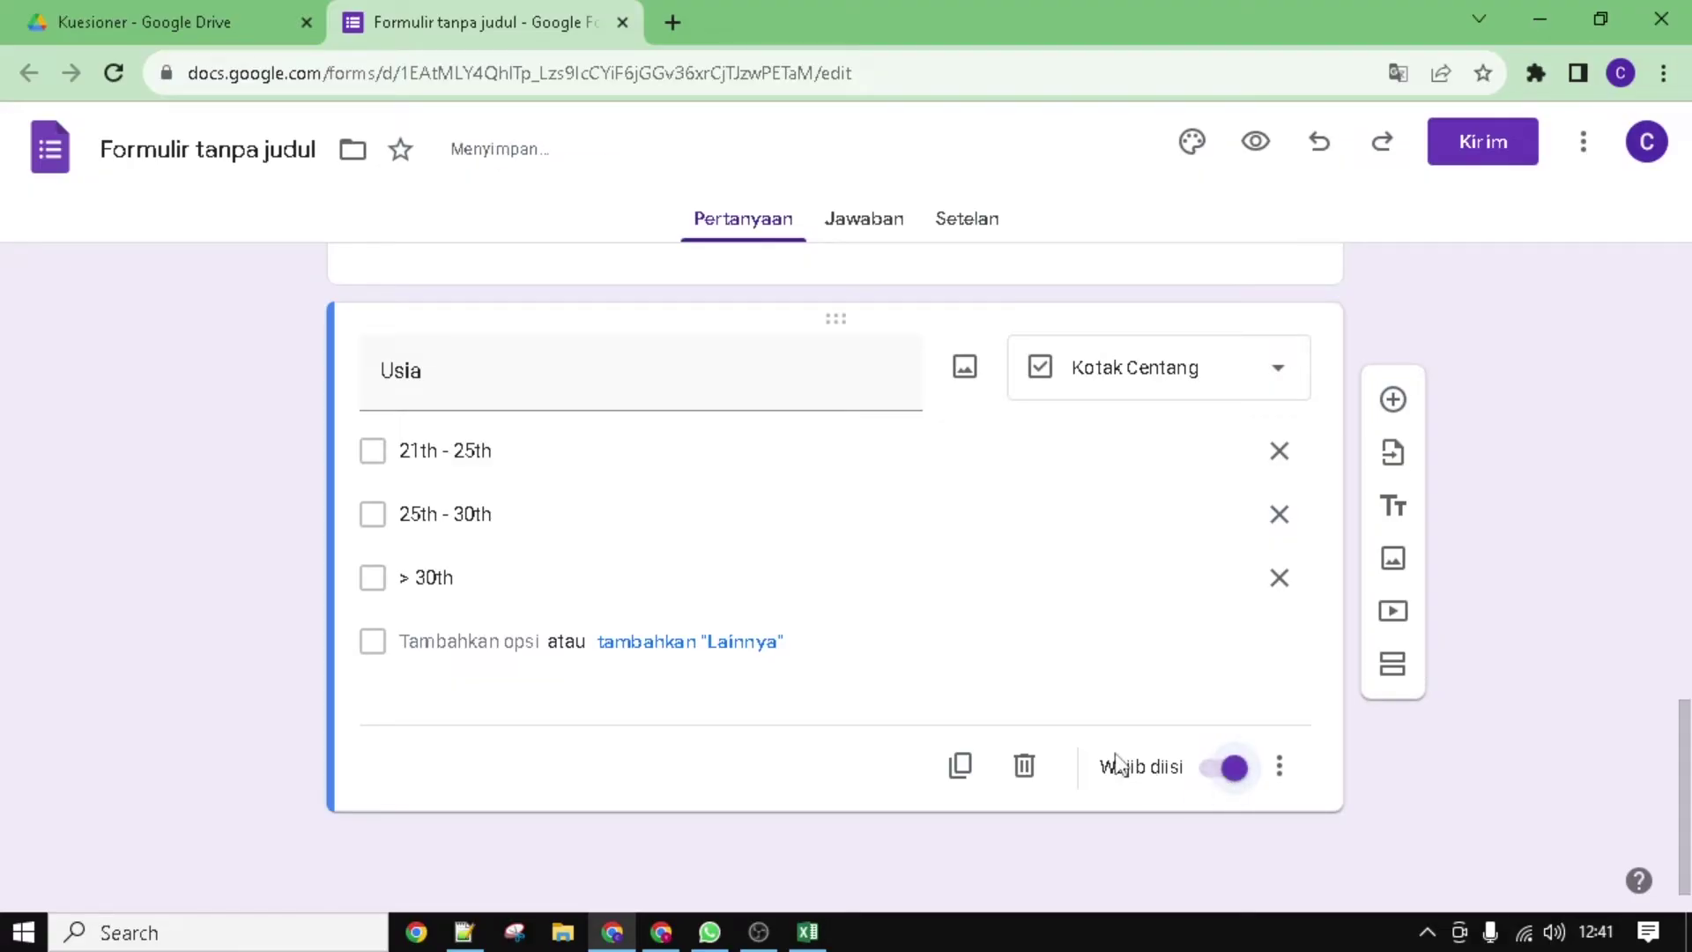
# Step: Preview the form as a respondent and read through the cover letter on its first page
pyautogui.scroll(8, 679, 740)
pyautogui.scroll(10, 683, 744)
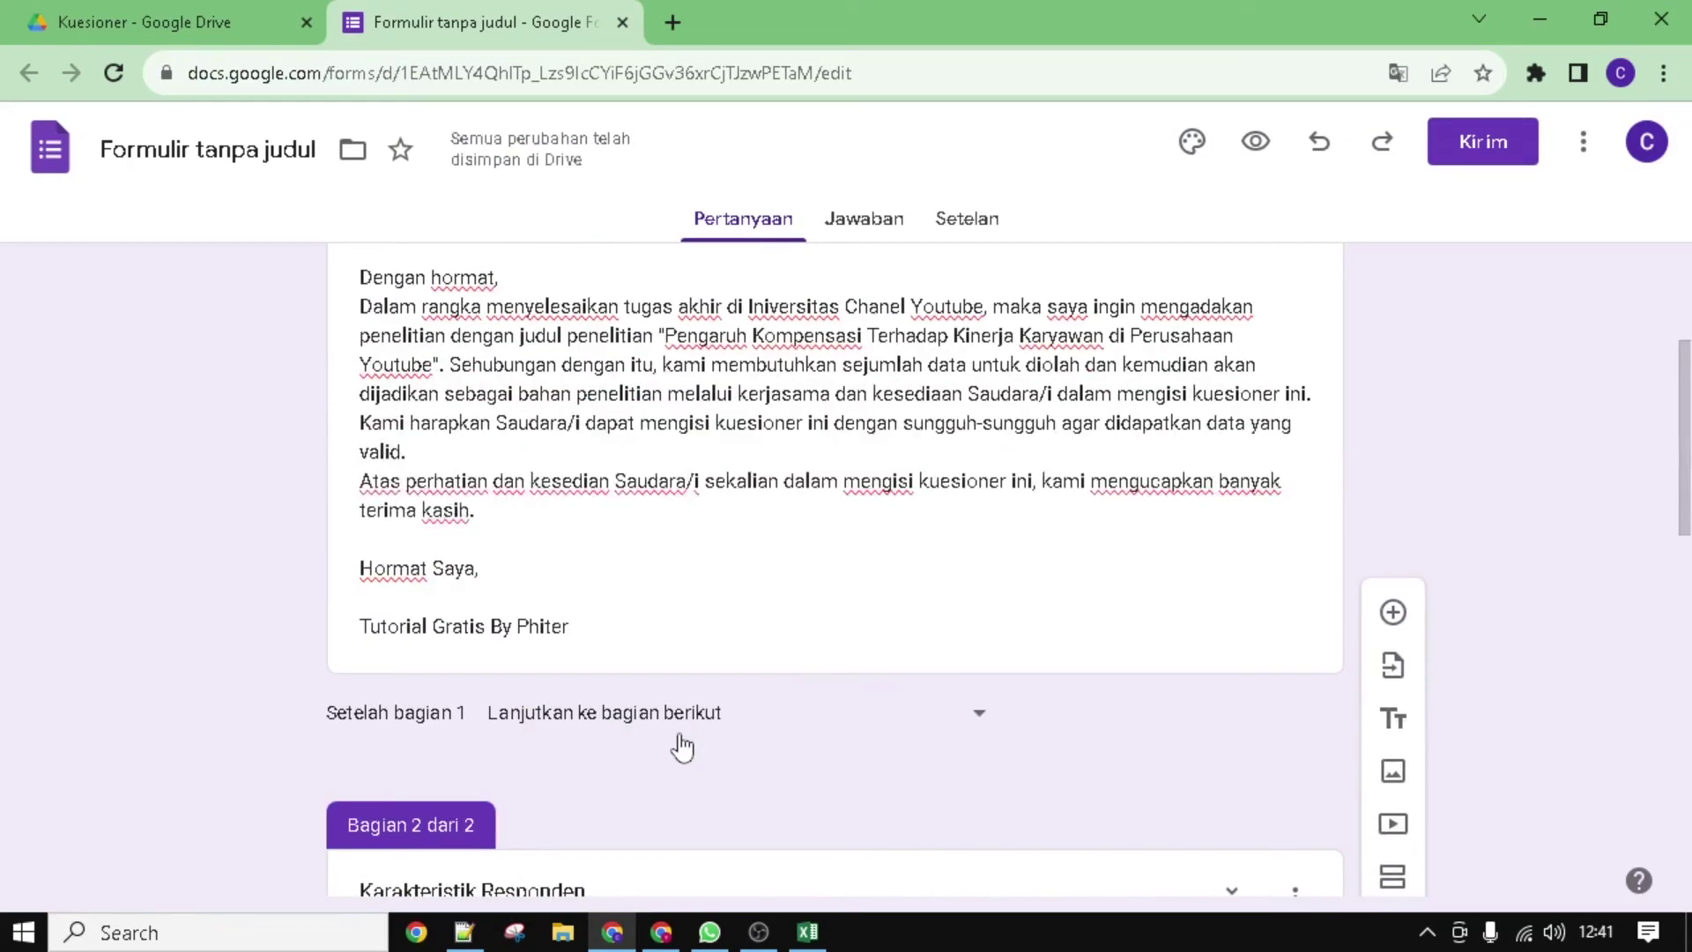
pyautogui.click(1255, 143)
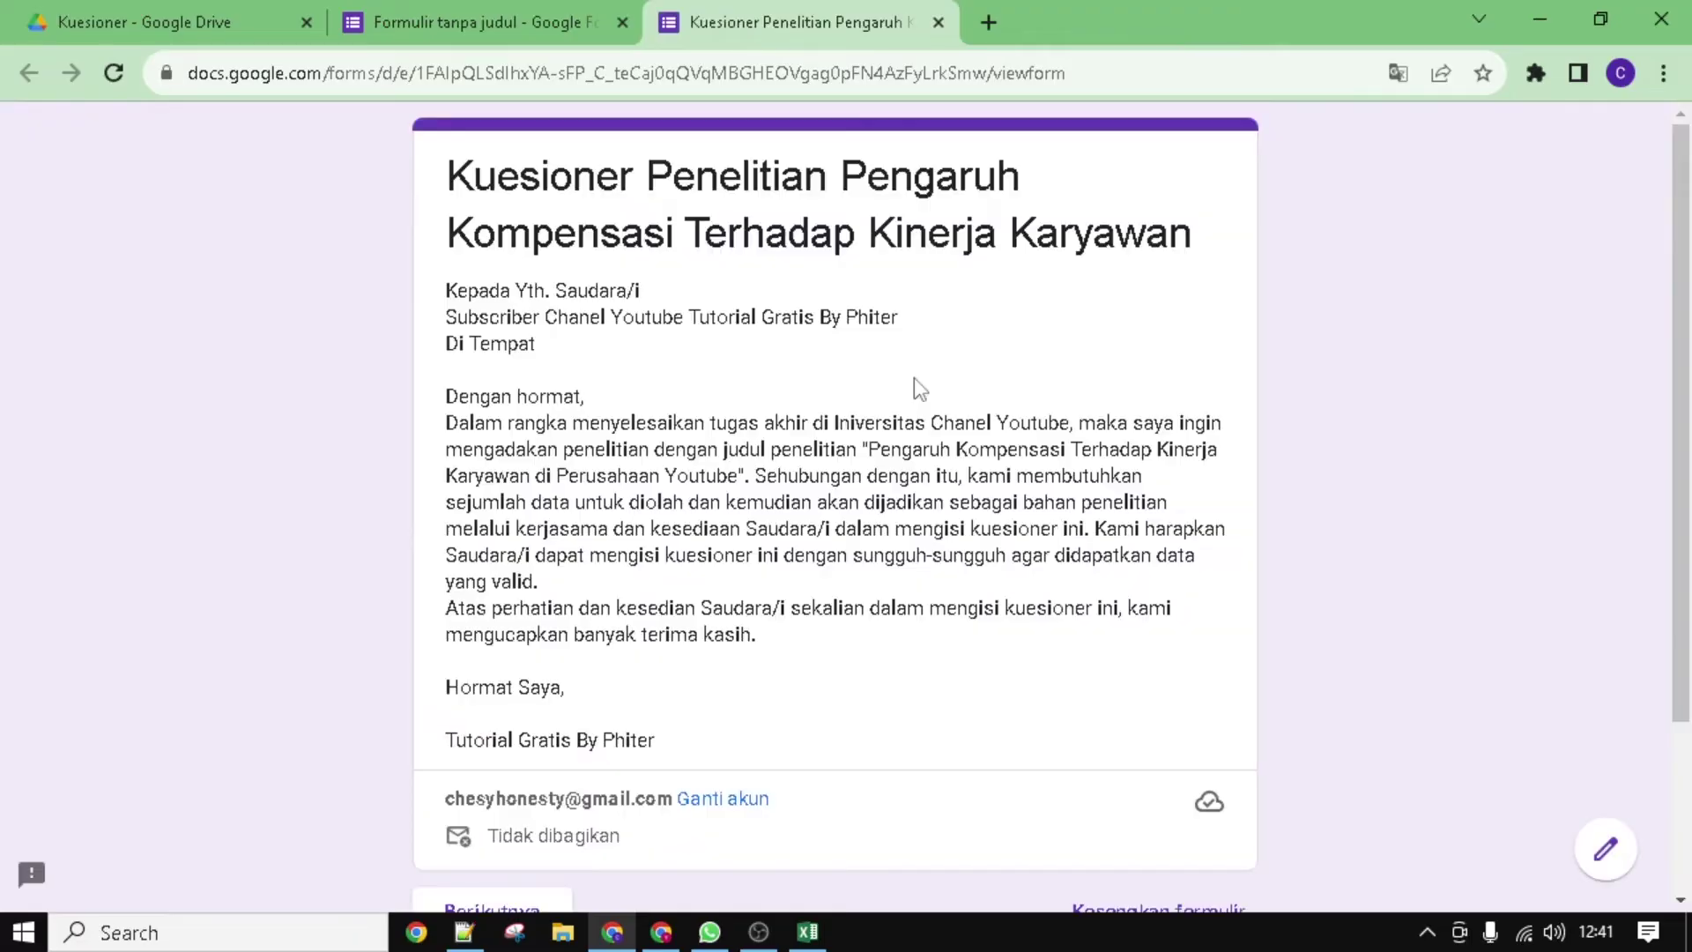
pyautogui.scroll(-5, 913, 377)
pyautogui.scroll(3, 627, 617)
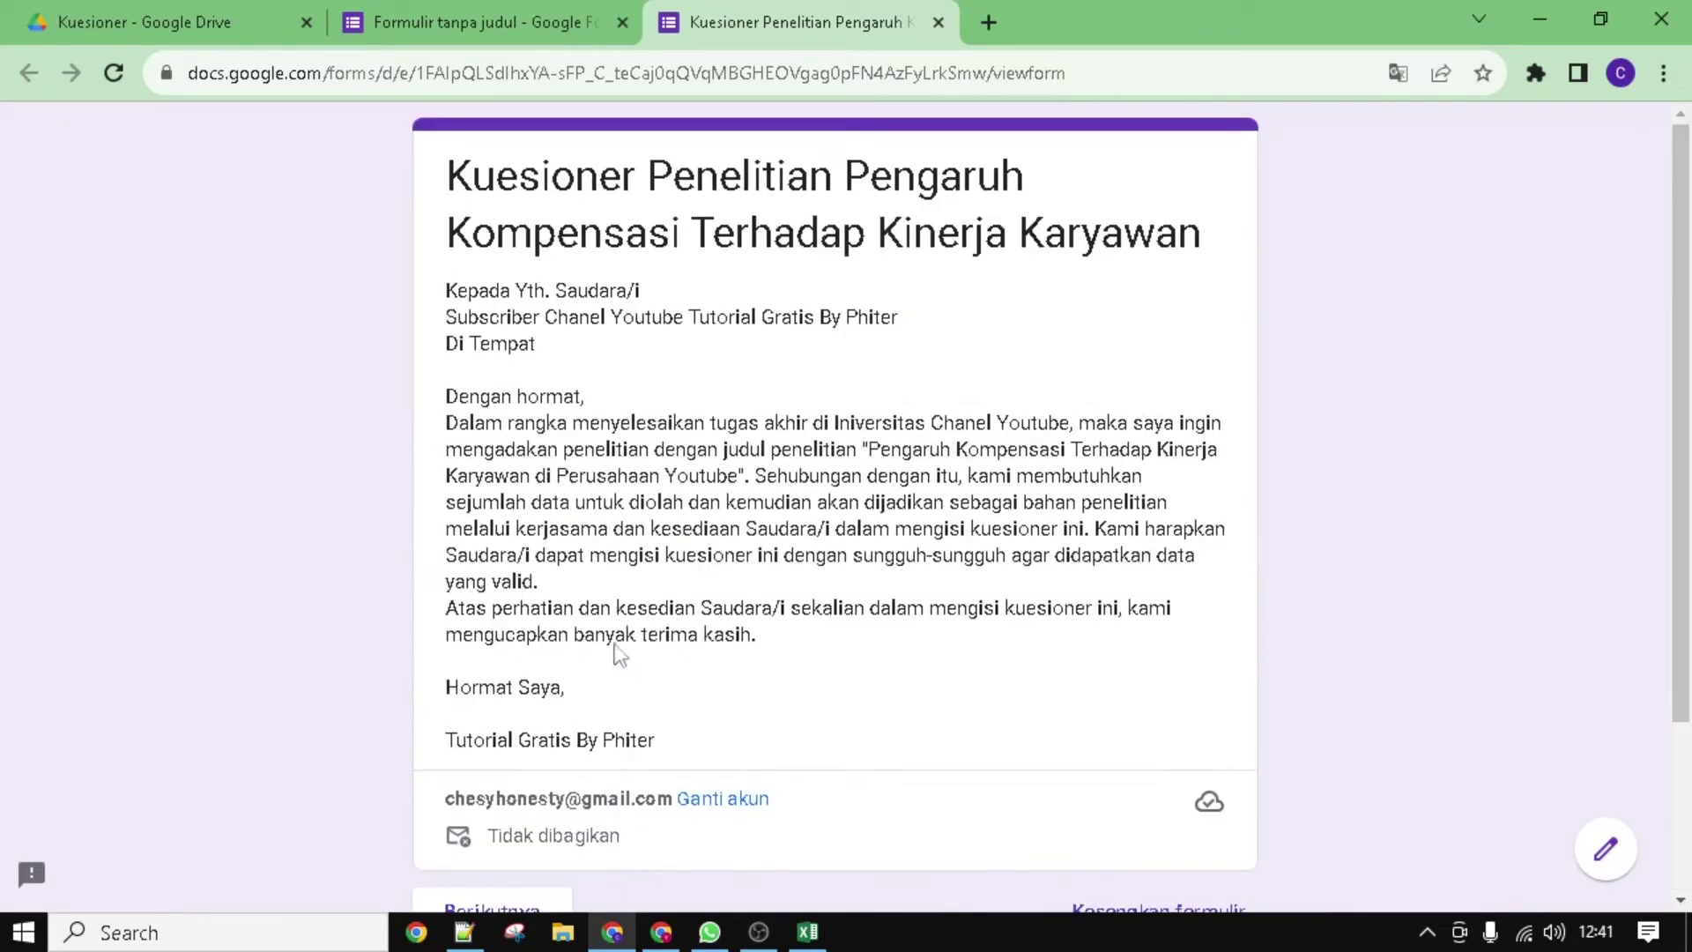
pyautogui.scroll(-2, 696, 465)
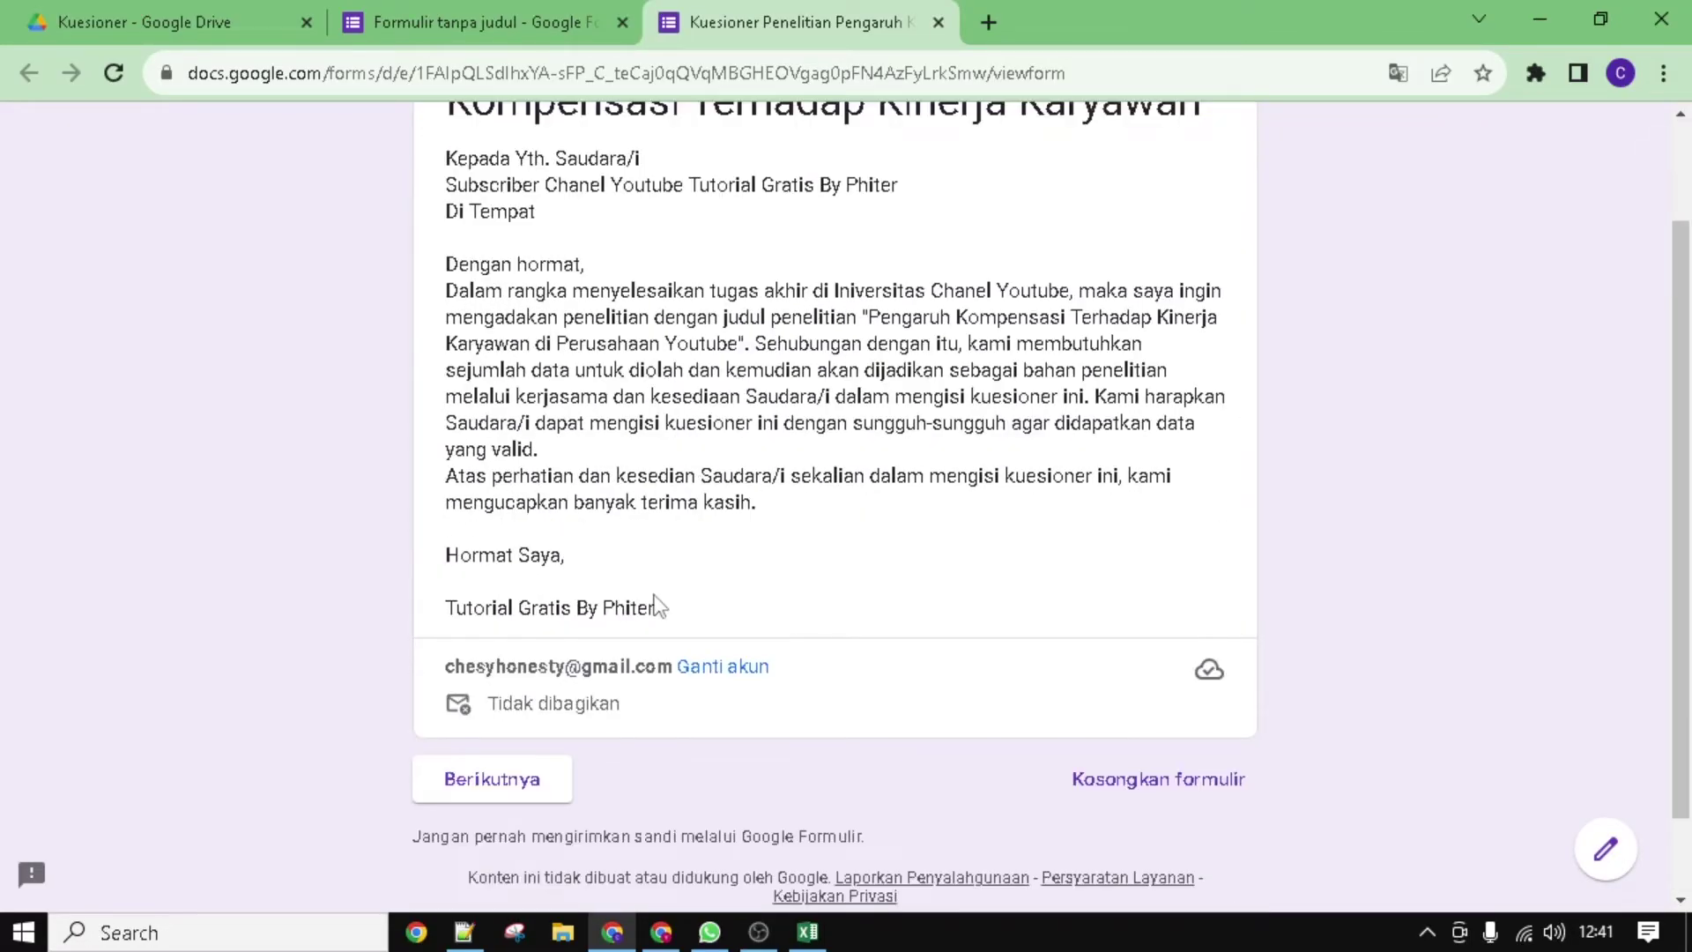
pyautogui.scroll(2, 658, 604)
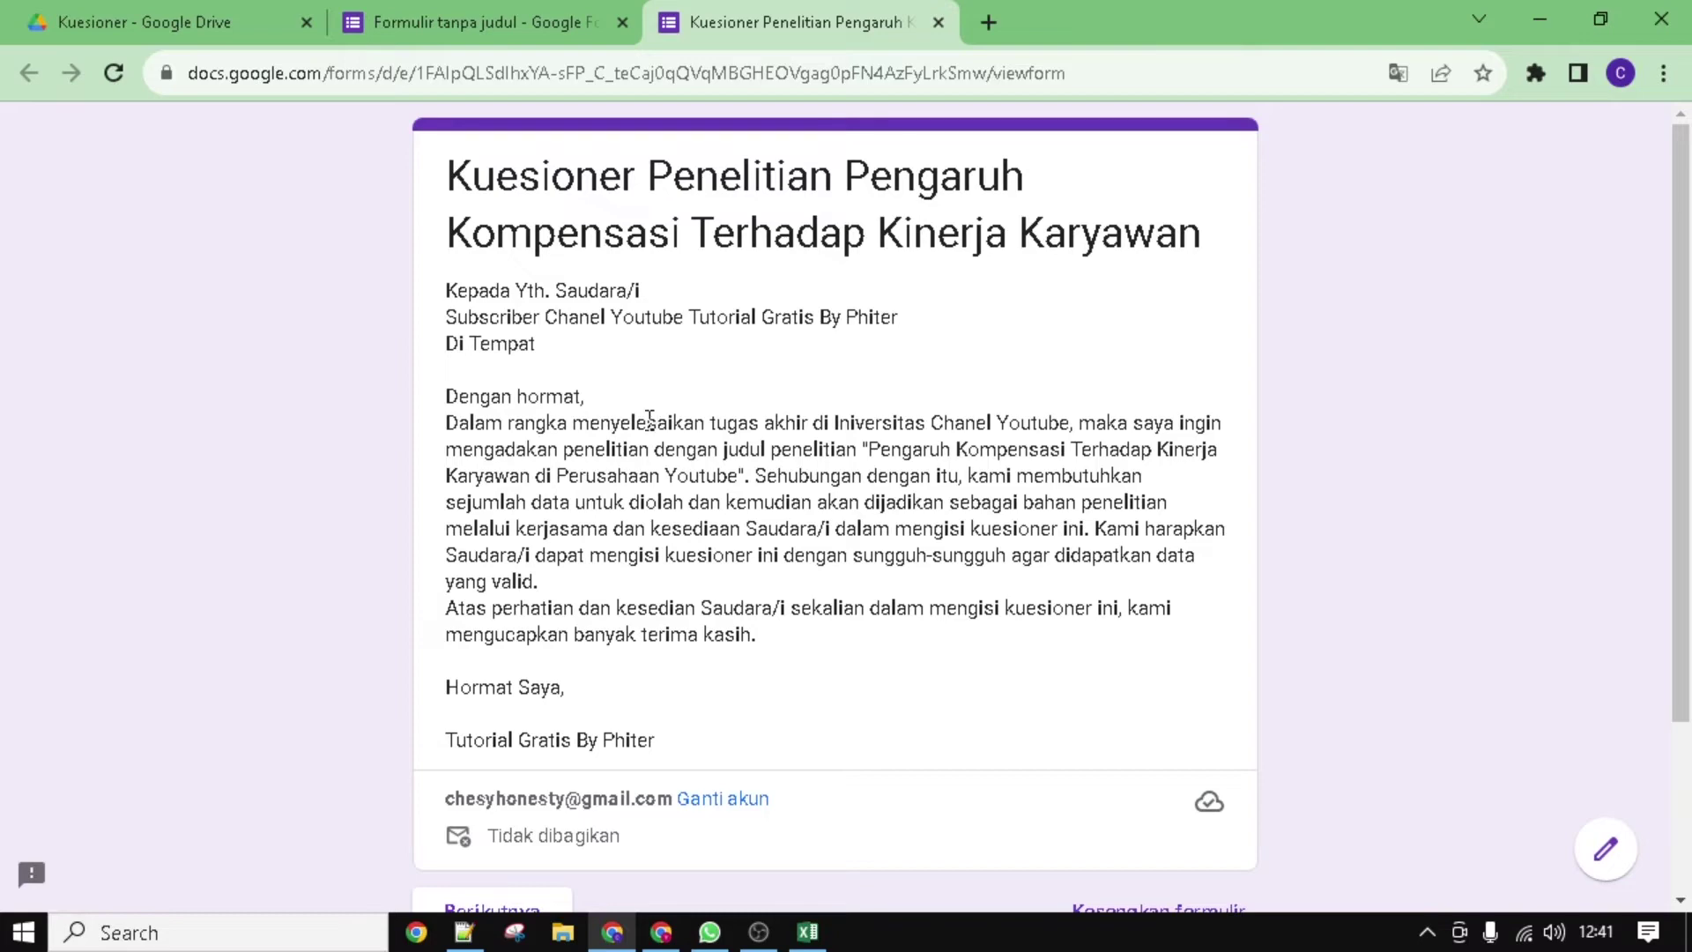
pyautogui.scroll(-3, 815, 308)
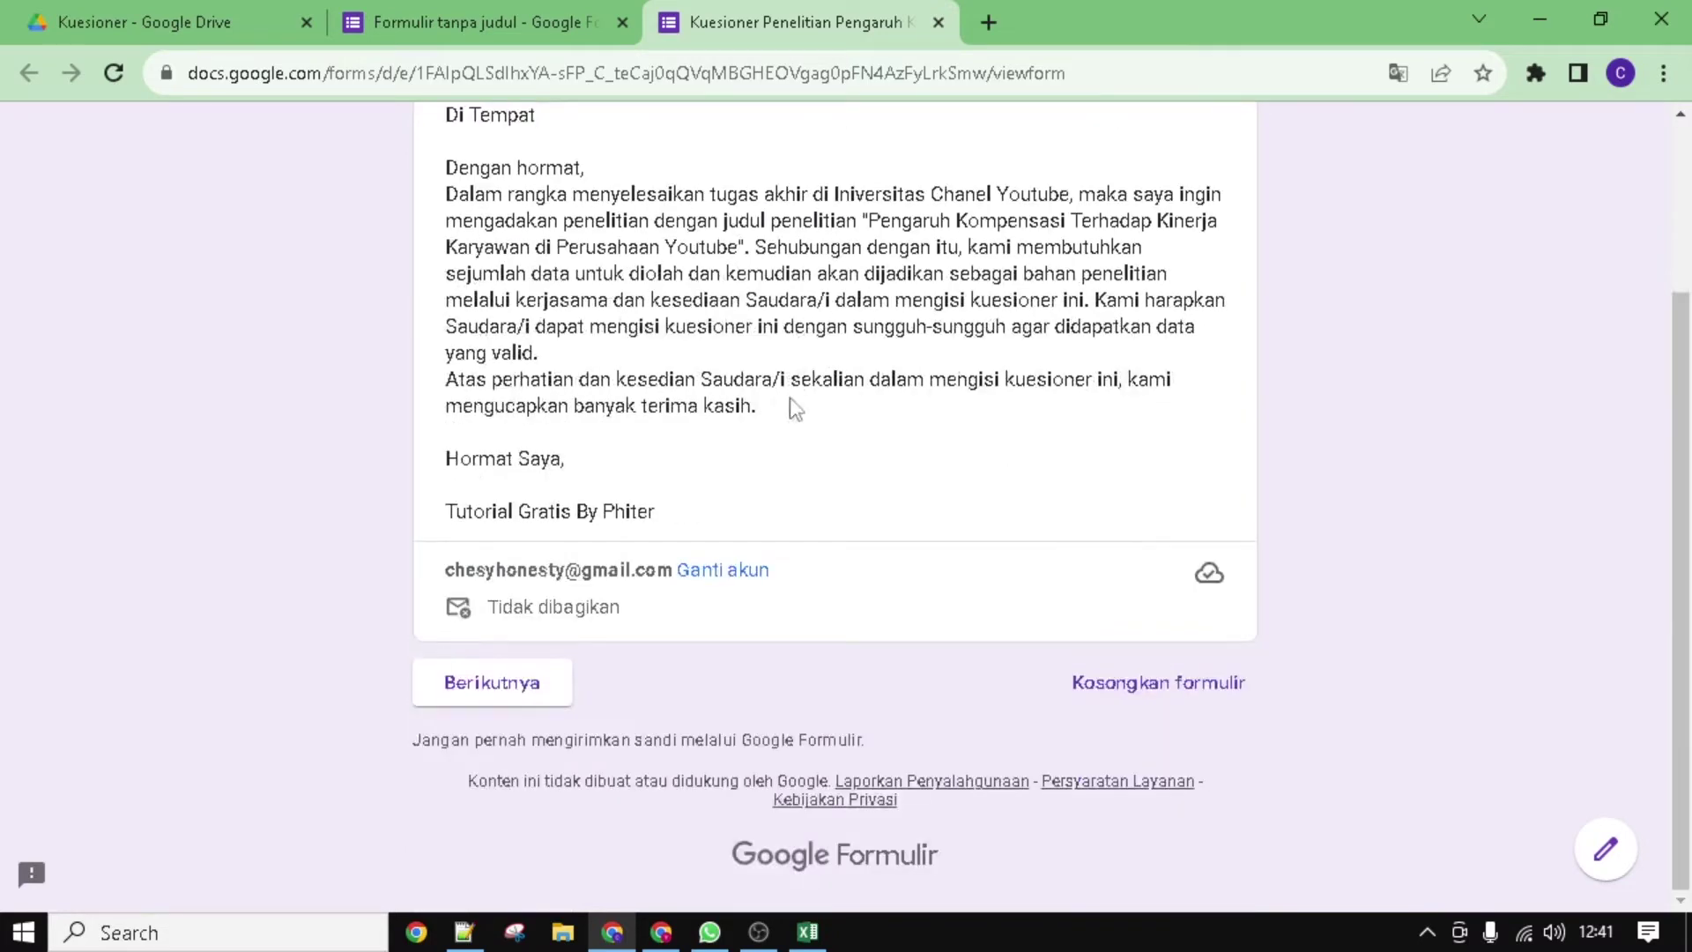
# Step: Go to the preview's Karakteristik Responden page and review its heading, description and identity questions
pyautogui.click(494, 696)
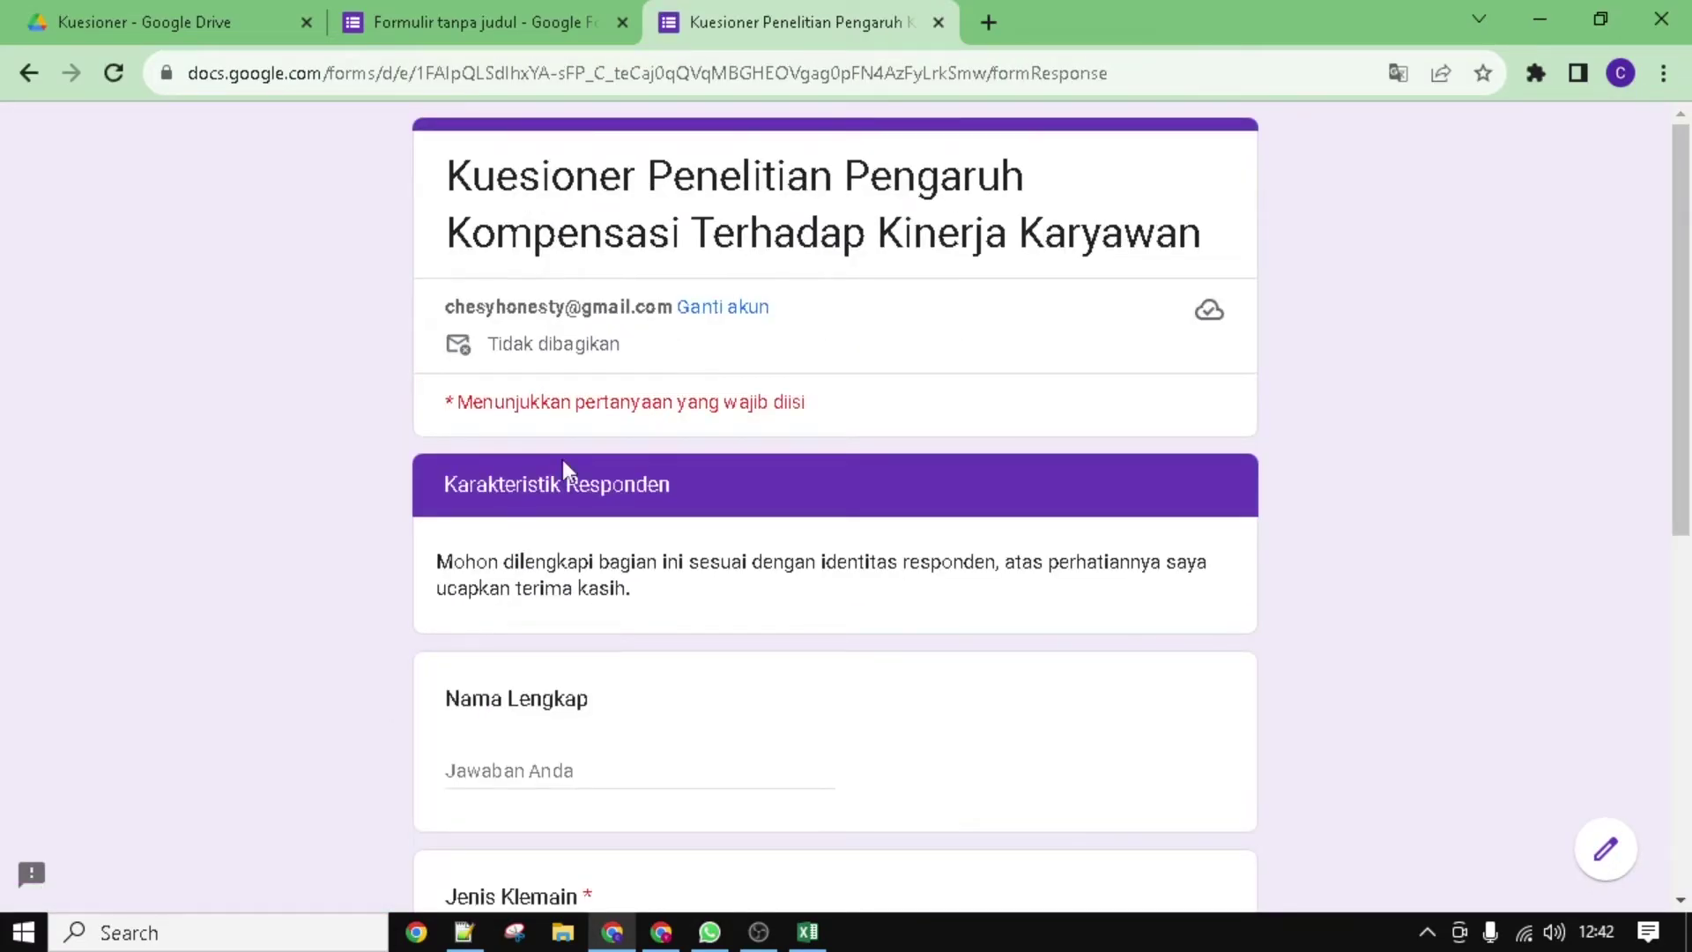
pyautogui.scroll(-1, 578, 446)
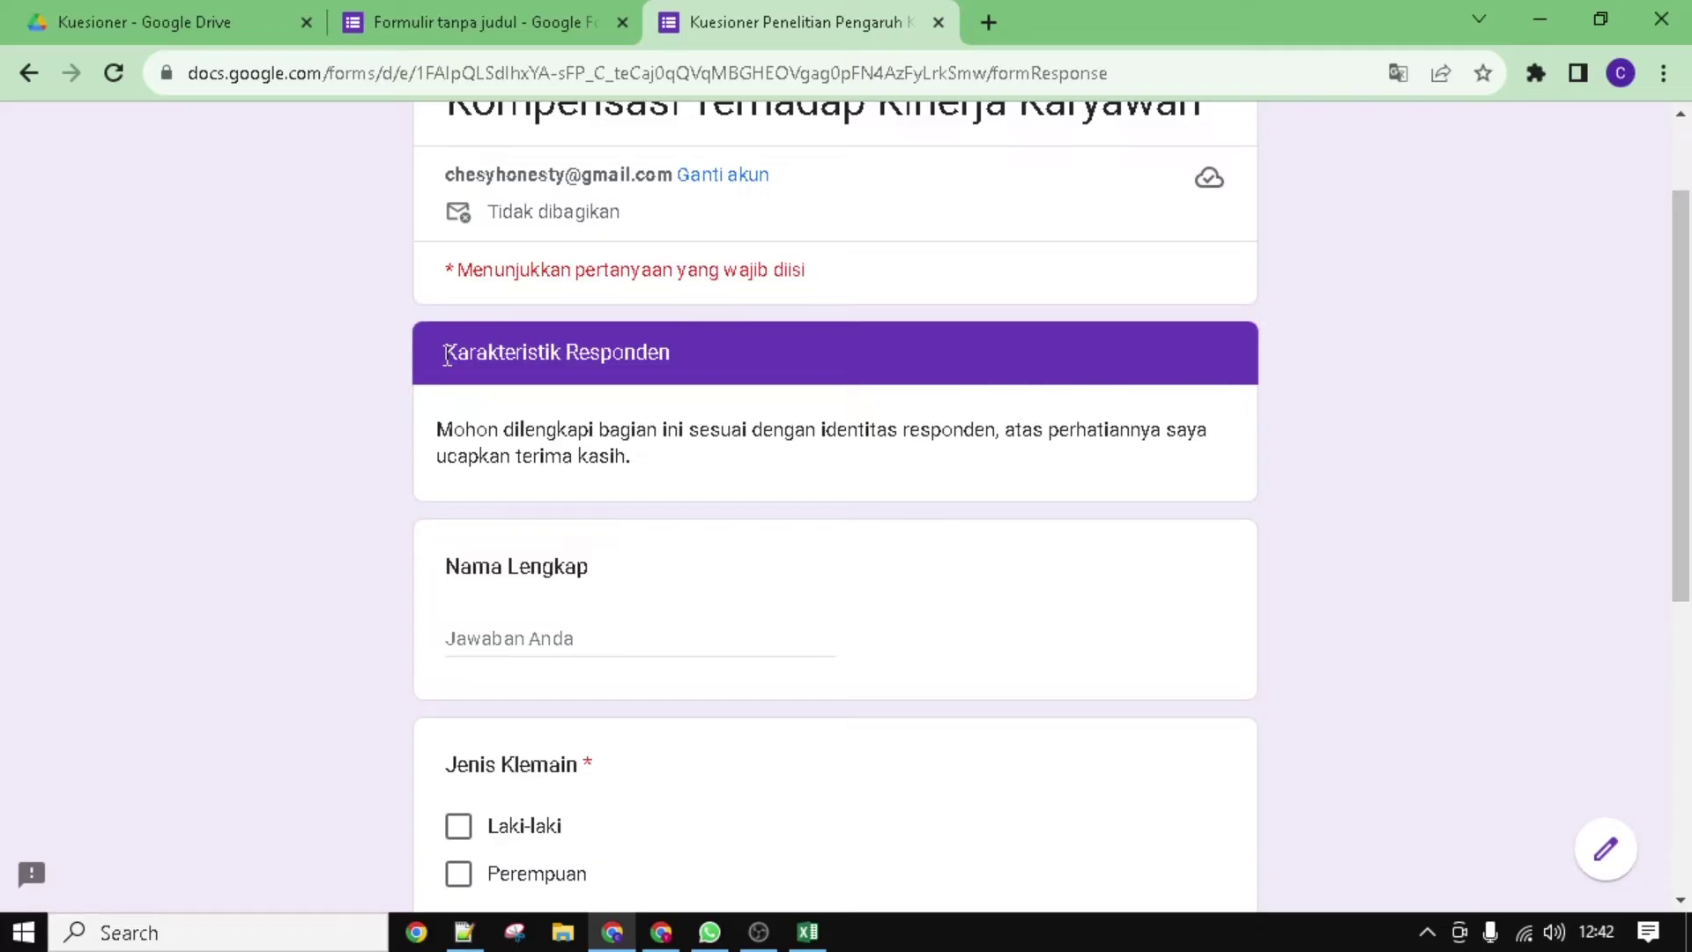
pyautogui.moveTo(447, 353); pyautogui.dragTo(695, 361)
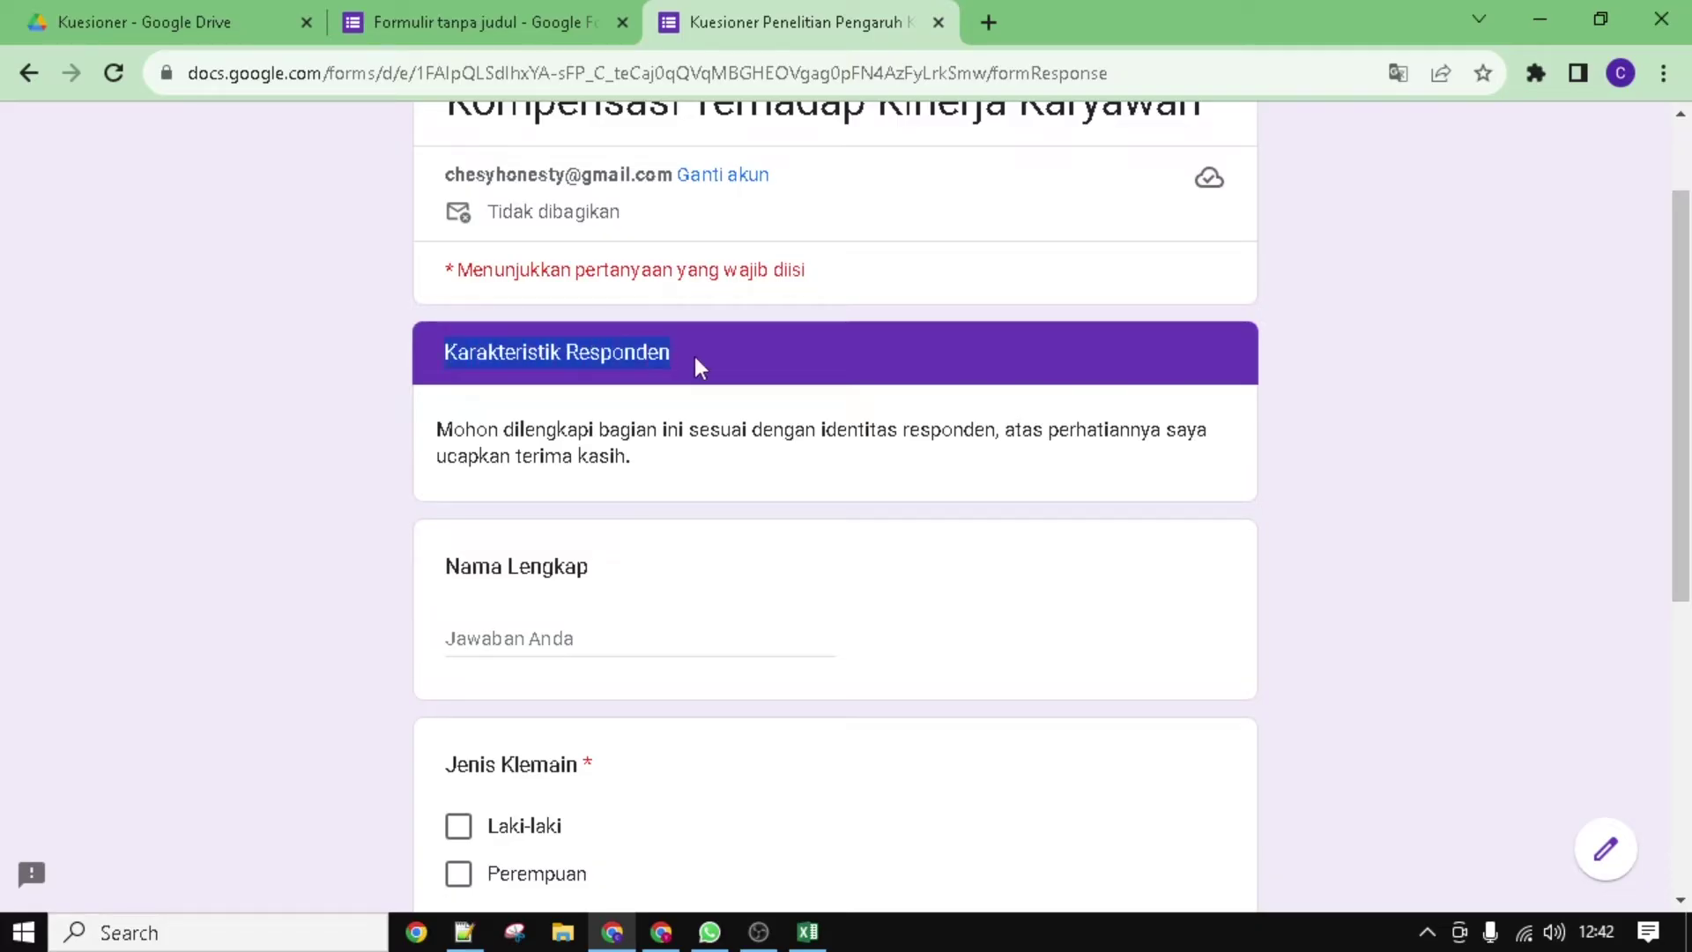
pyautogui.scroll(-2, 696, 458)
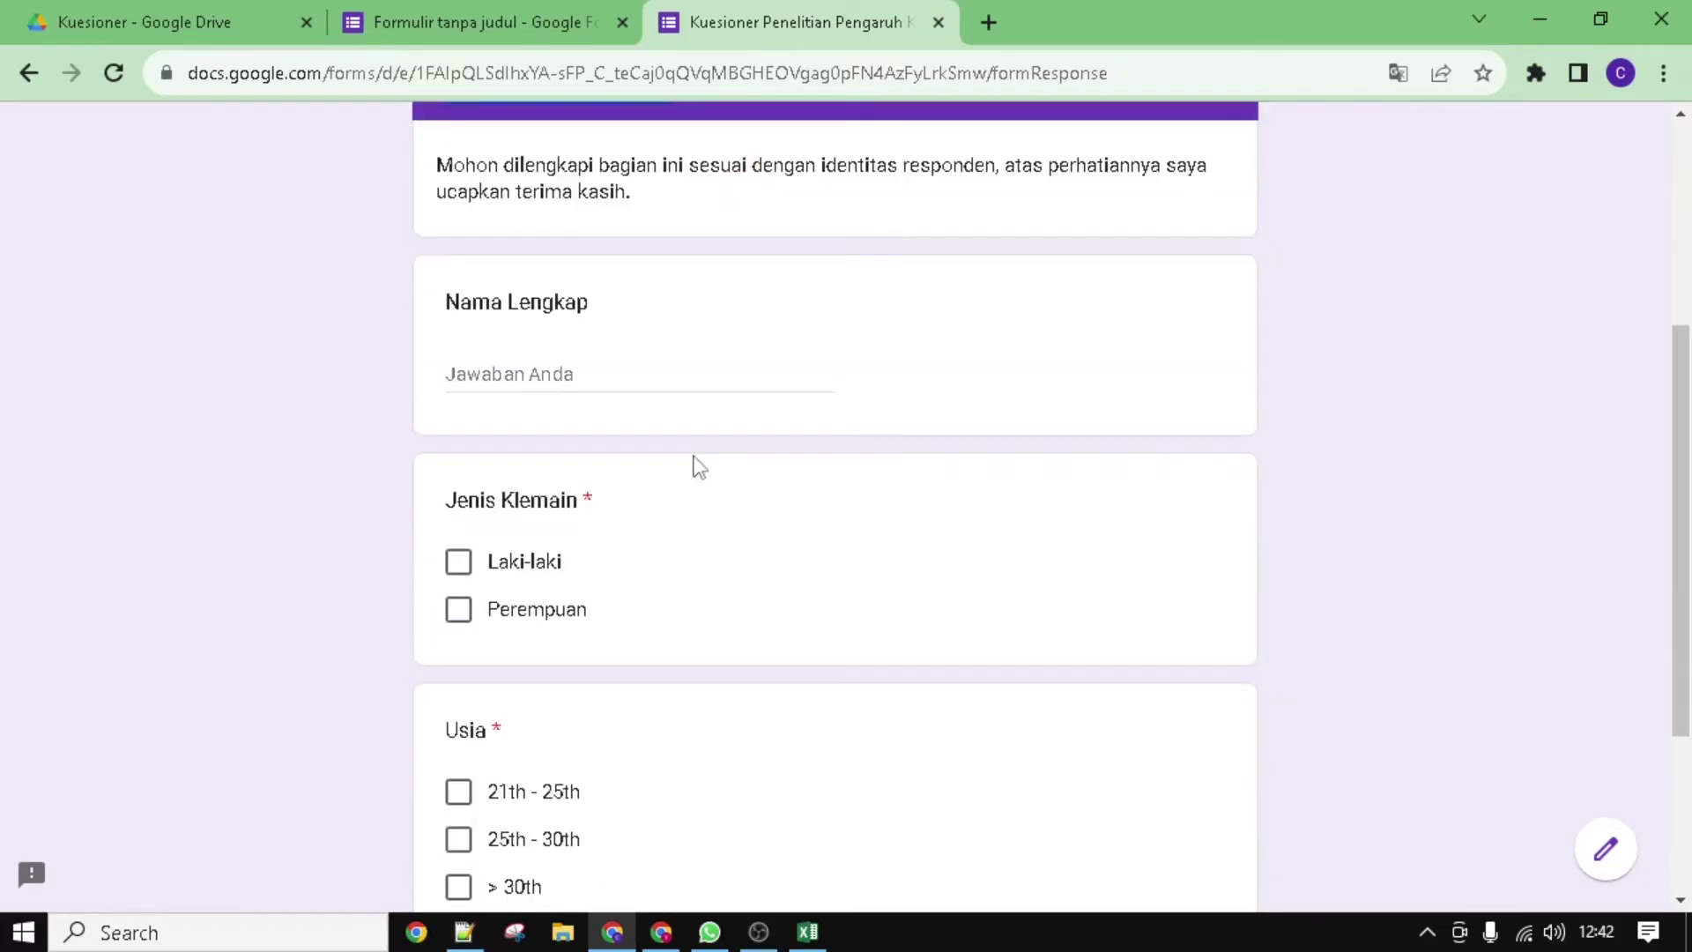
pyautogui.scroll(3, 833, 733)
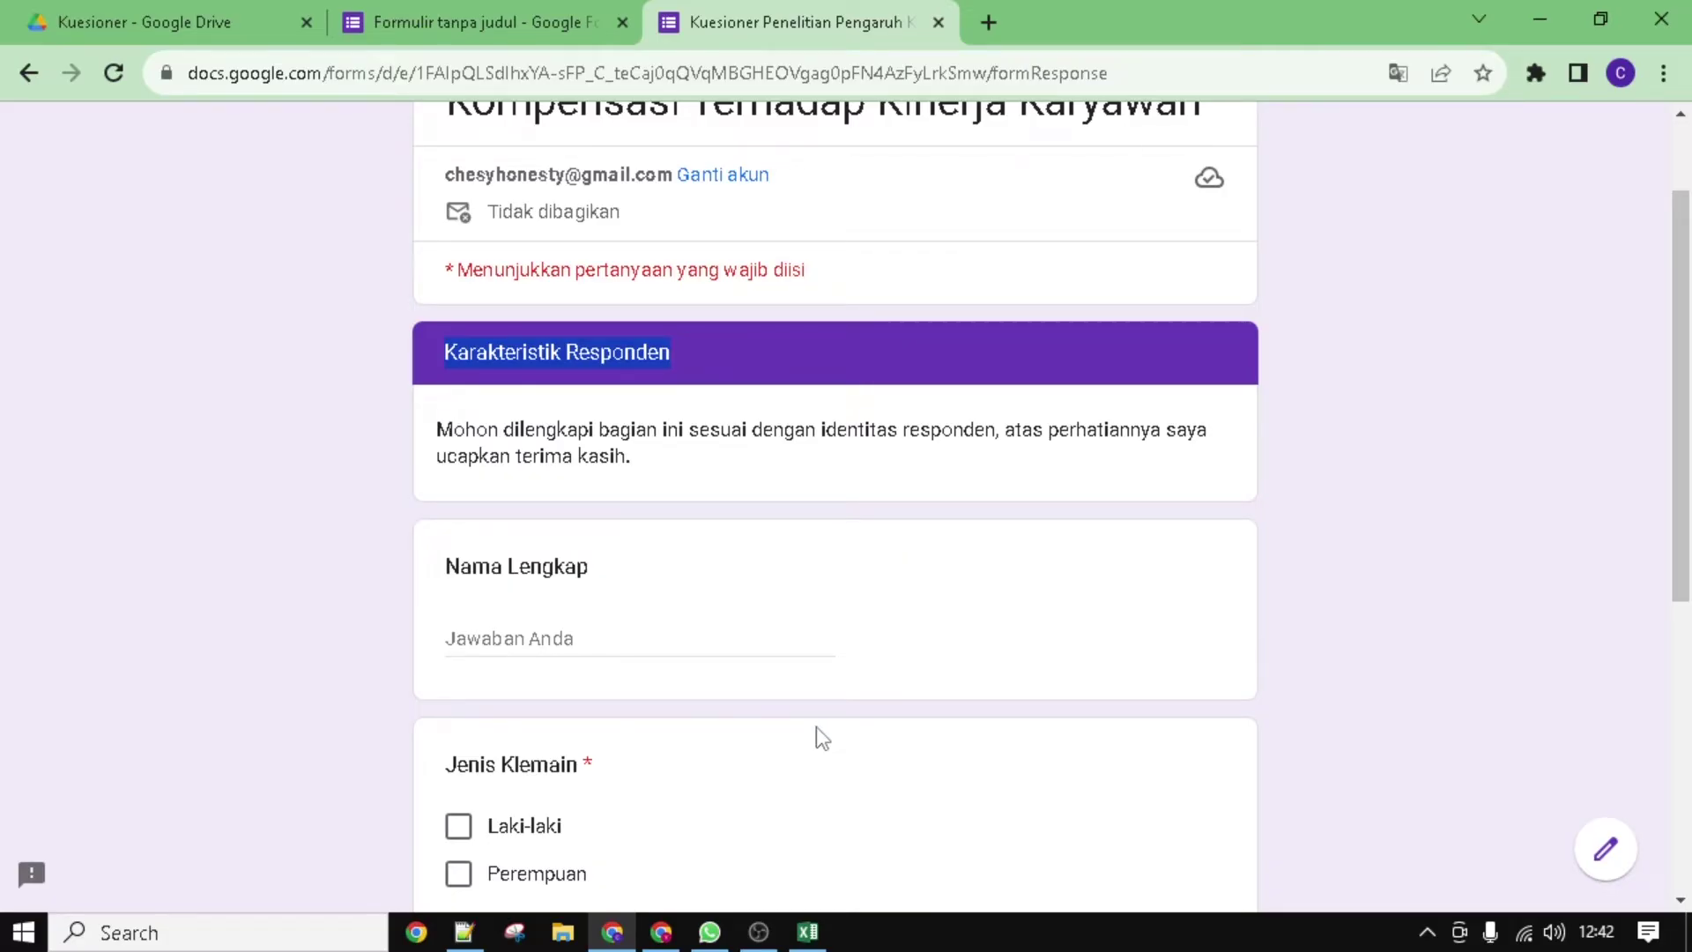
pyautogui.scroll(-5, 766, 705)
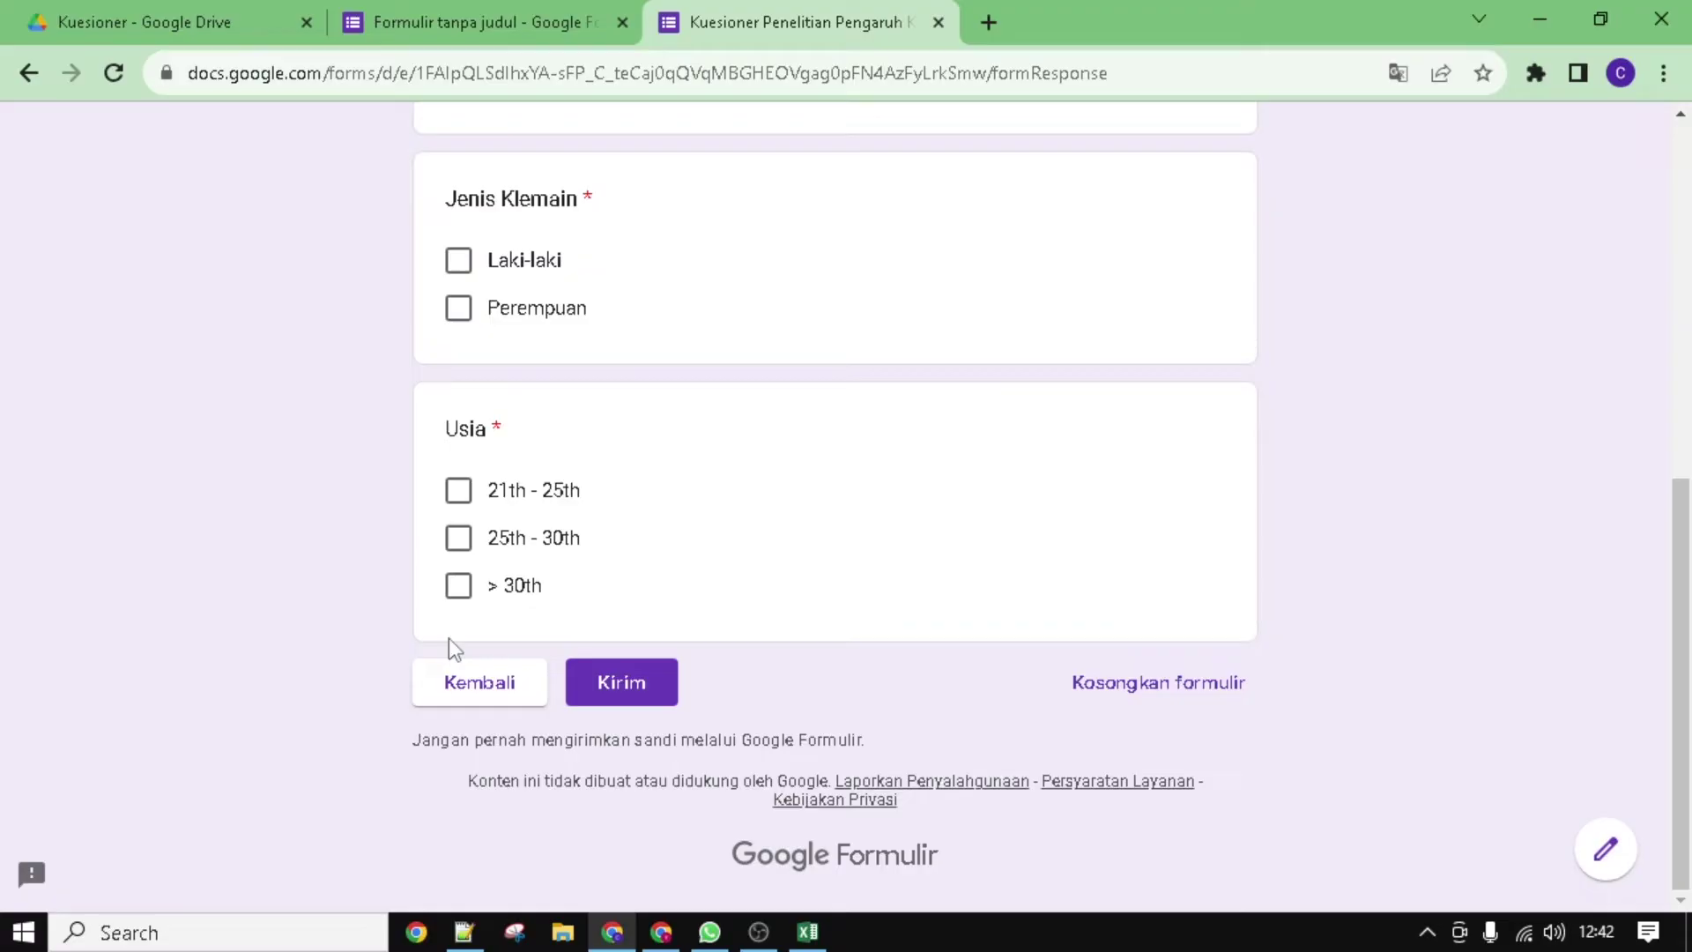
pyautogui.scroll(4, 450, 645)
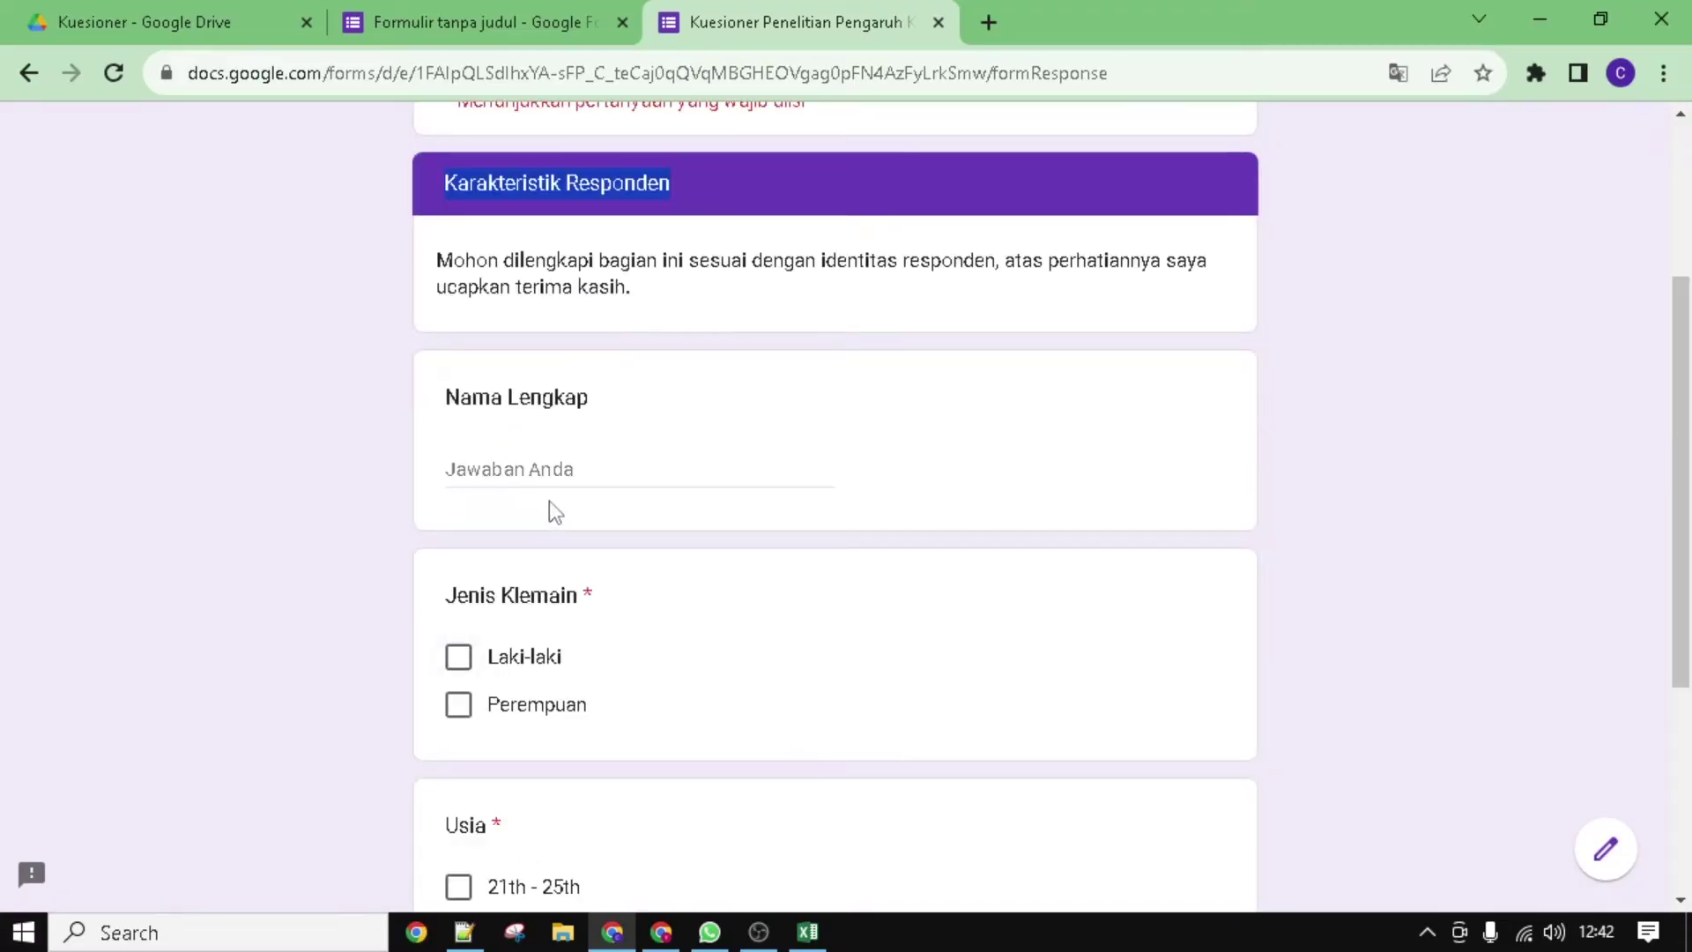
pyautogui.scroll(-4, 548, 500)
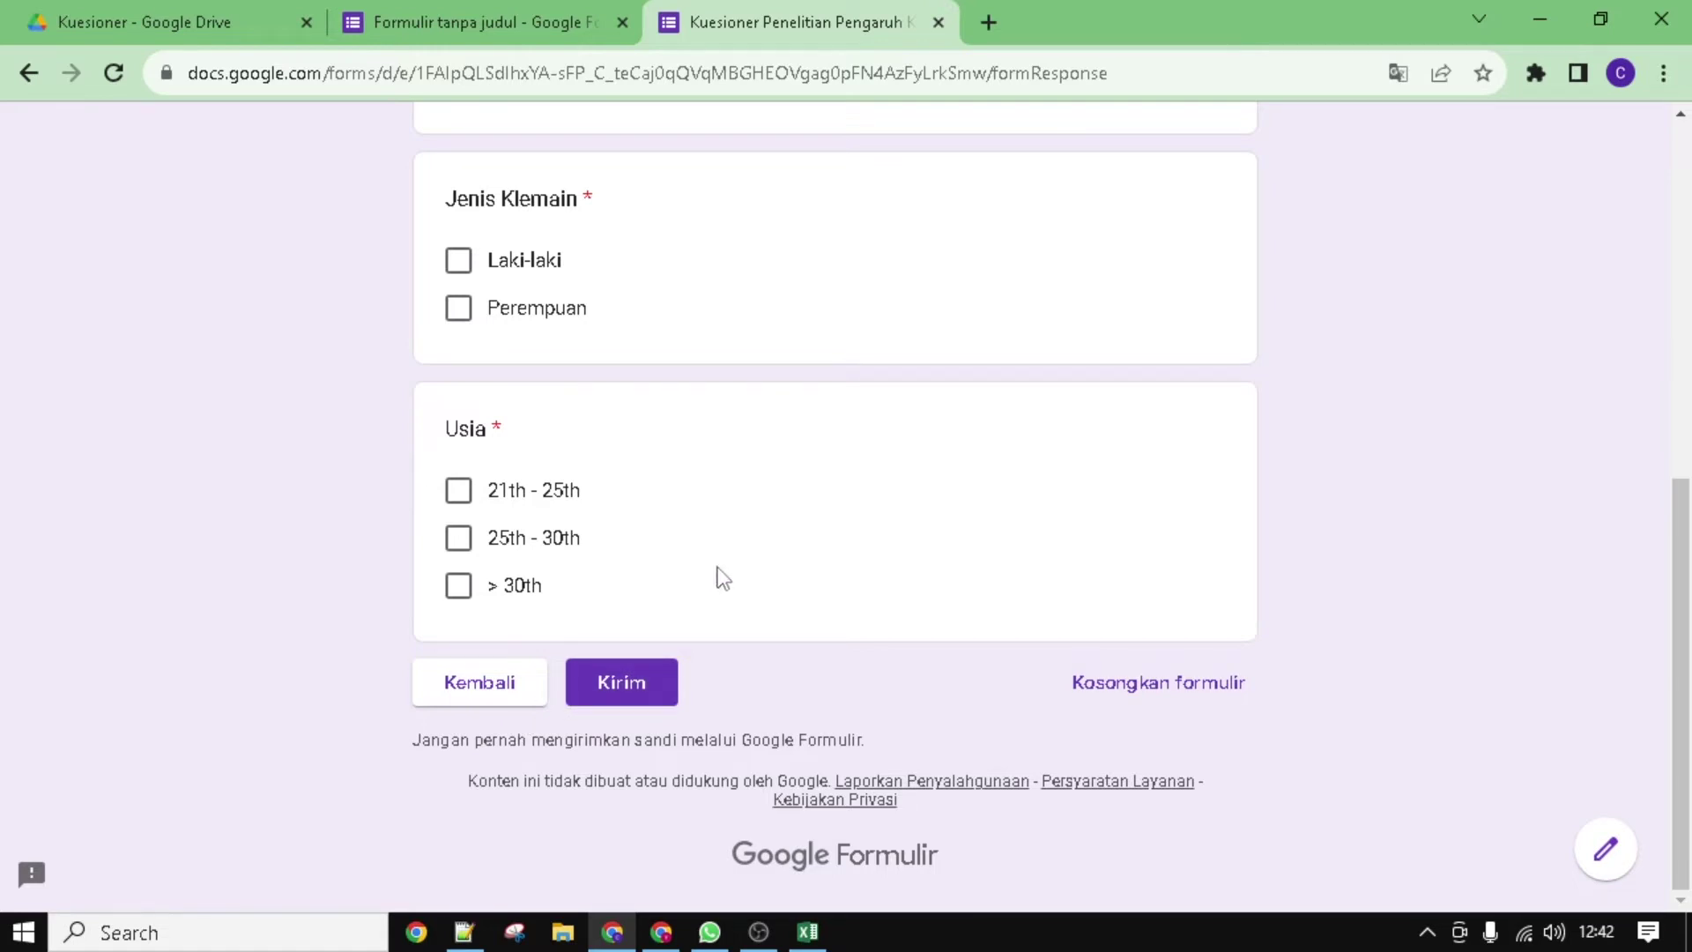
# Step: Try submitting the preview with its mandatory questions unanswered, then close the preview and return to the form editor
pyautogui.click(654, 702)
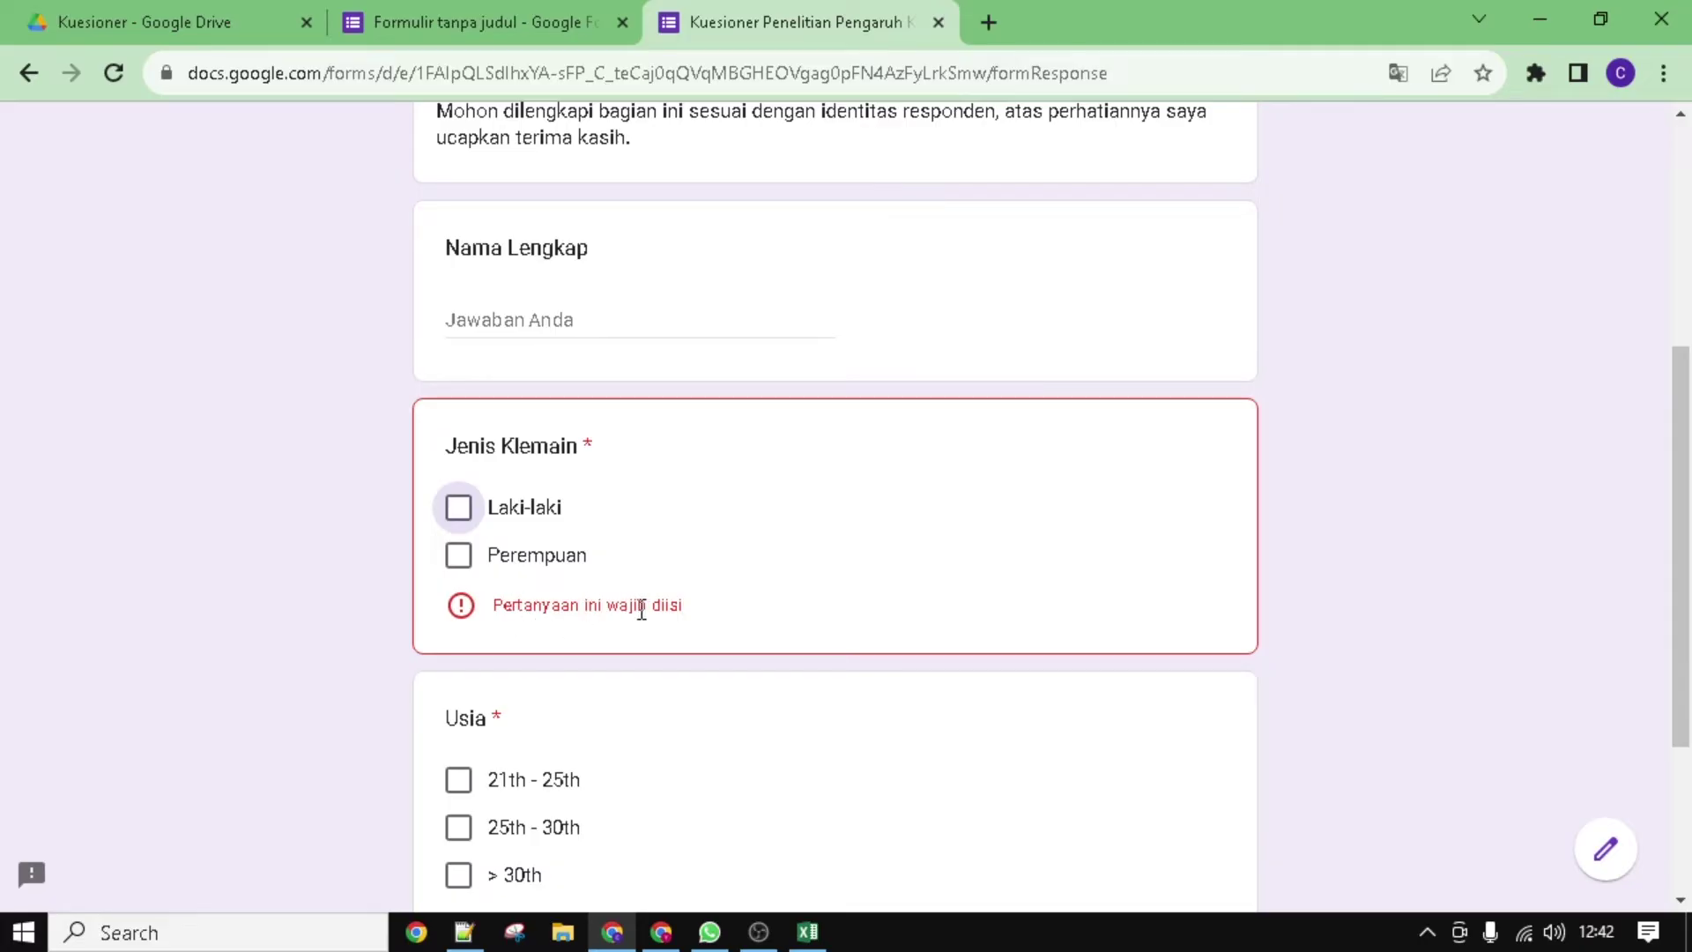
pyautogui.scroll(-2, 773, 589)
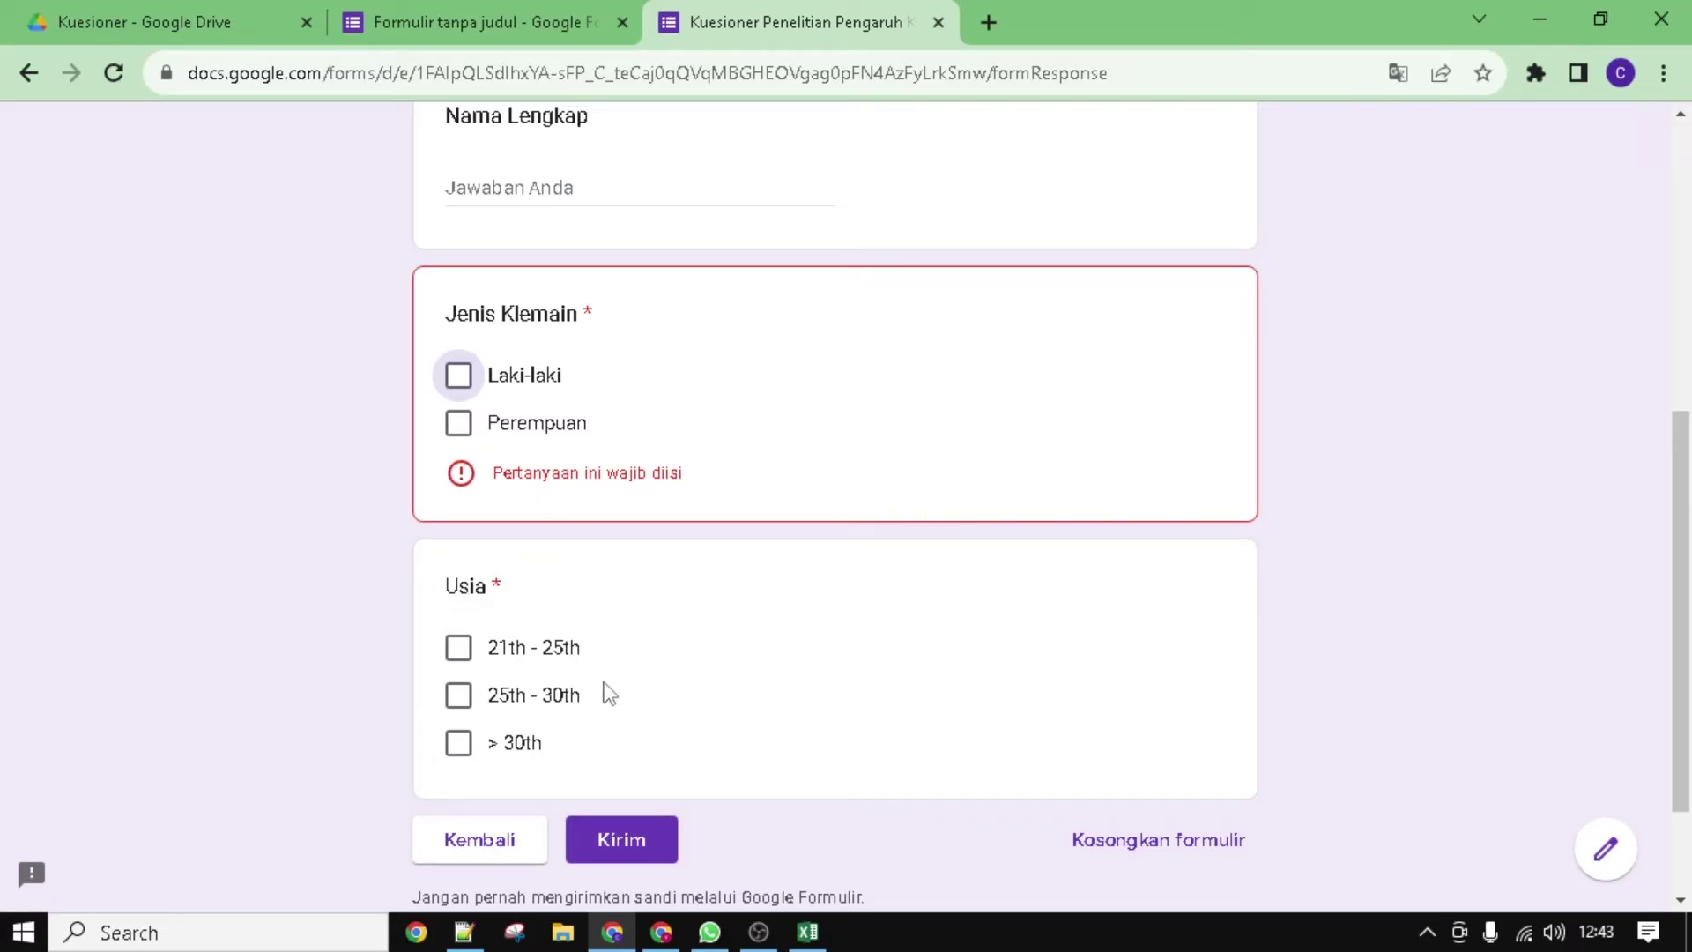
pyautogui.scroll(5, 581, 704)
pyautogui.click(485, 22)
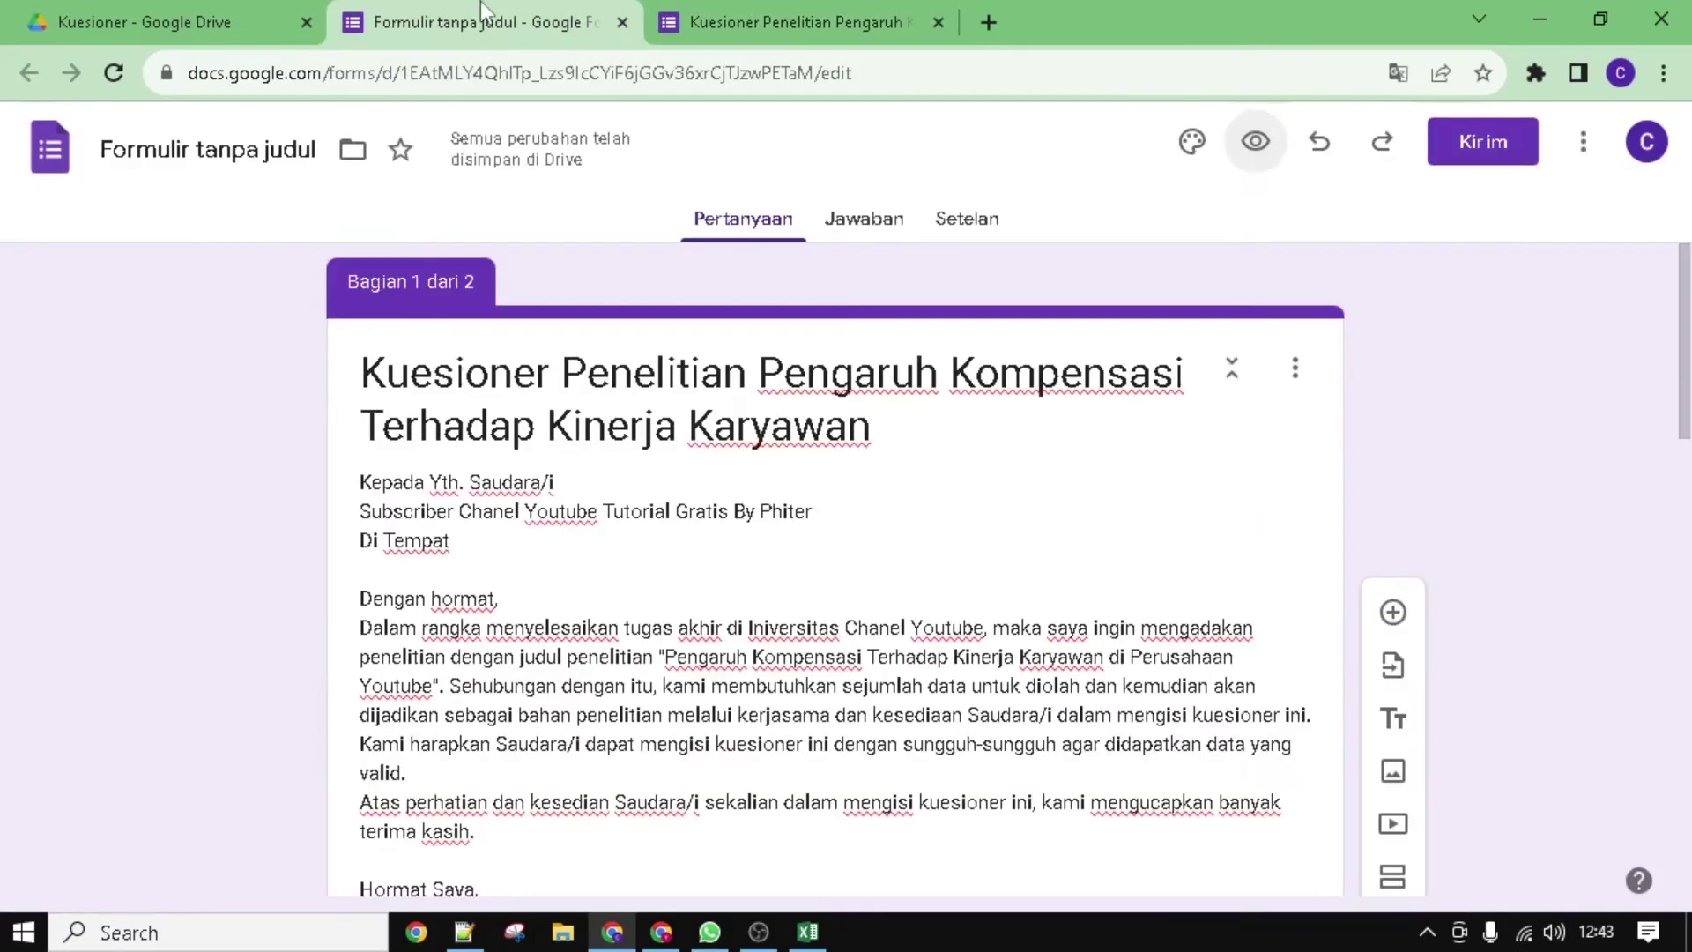
pyautogui.click(941, 22)
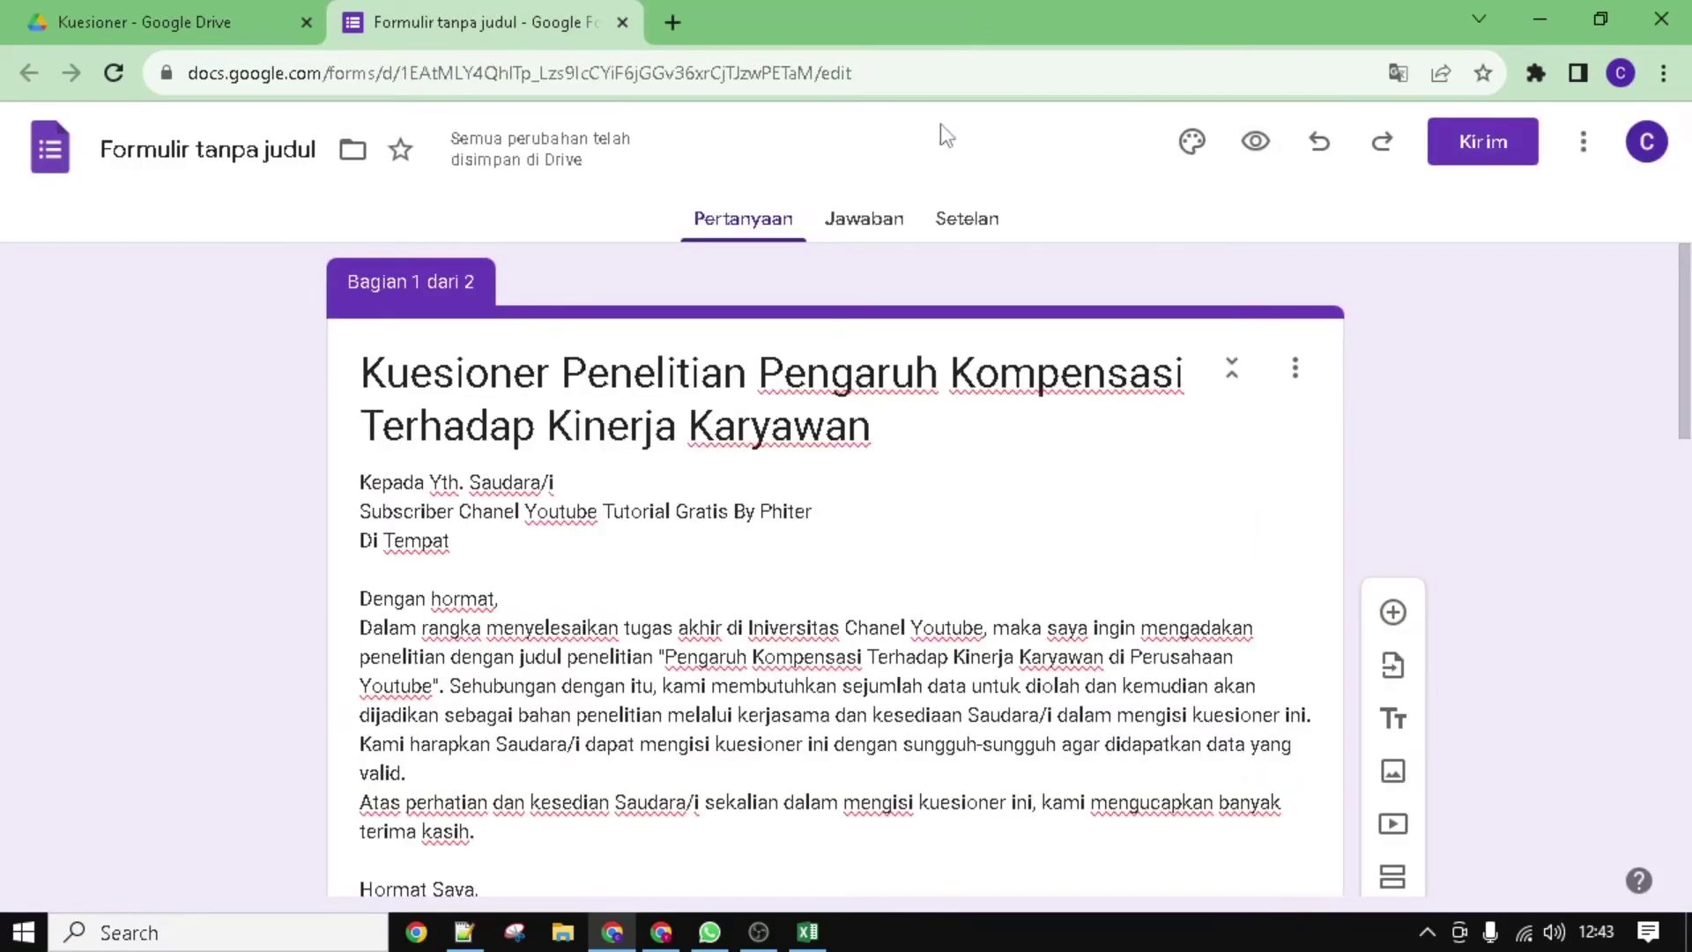
# Step: Add a new section after the Usia question and title it "Kuesioner"
pyautogui.scroll(-9, 802, 467)
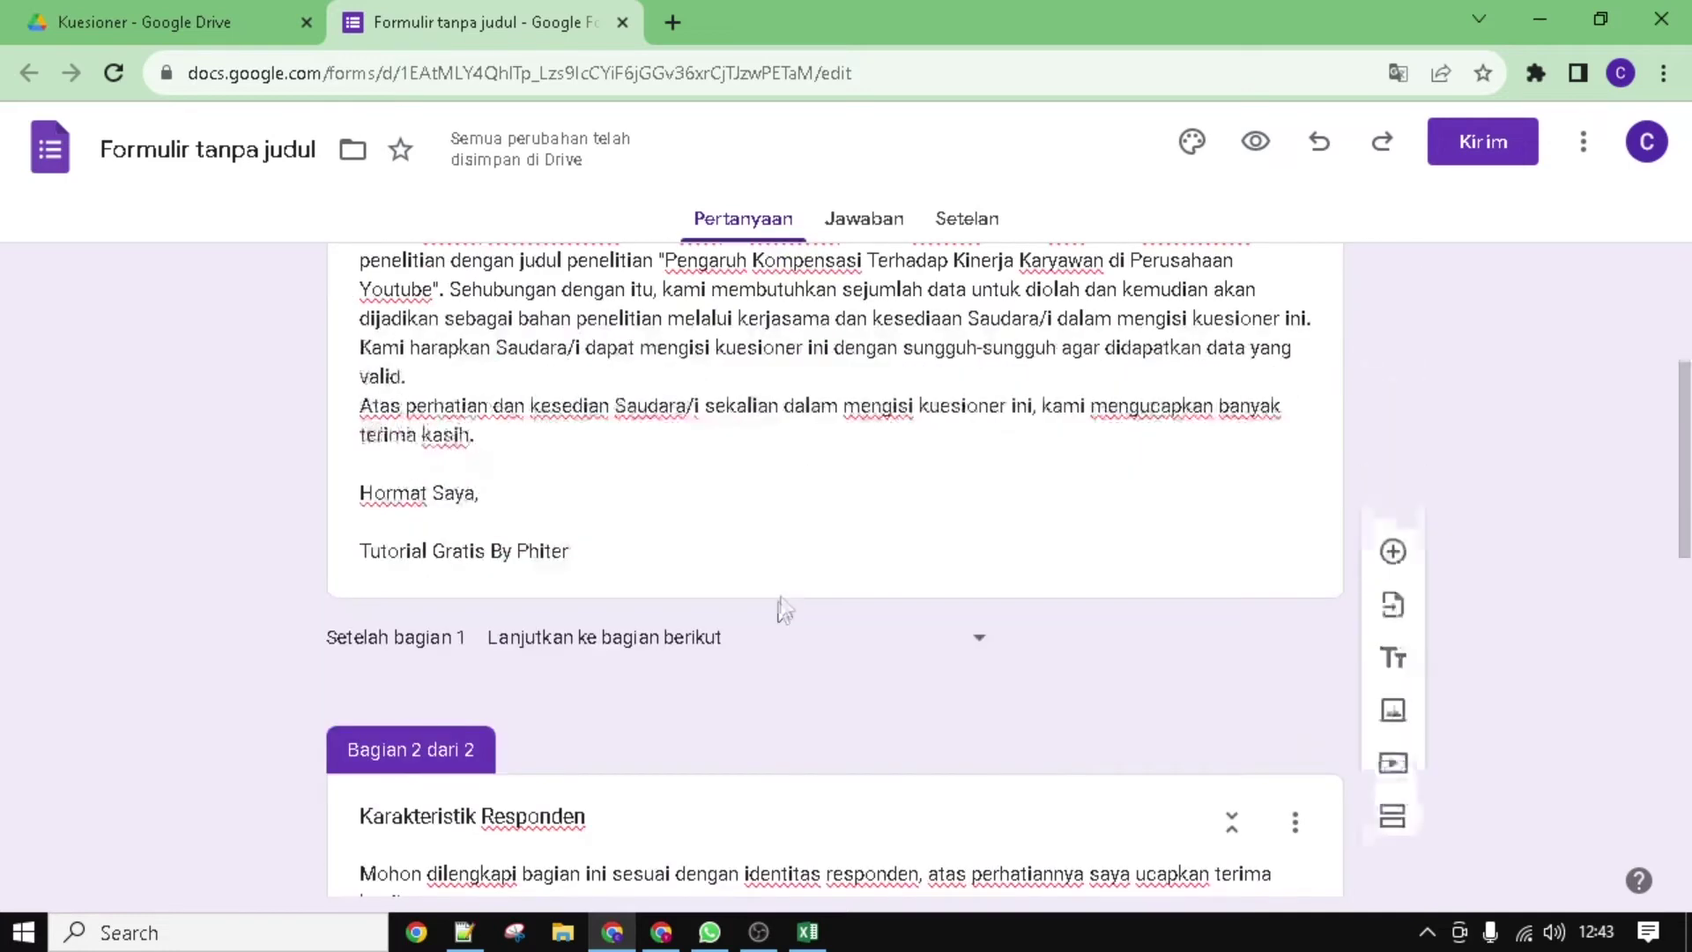
pyautogui.scroll(-8, 899, 514)
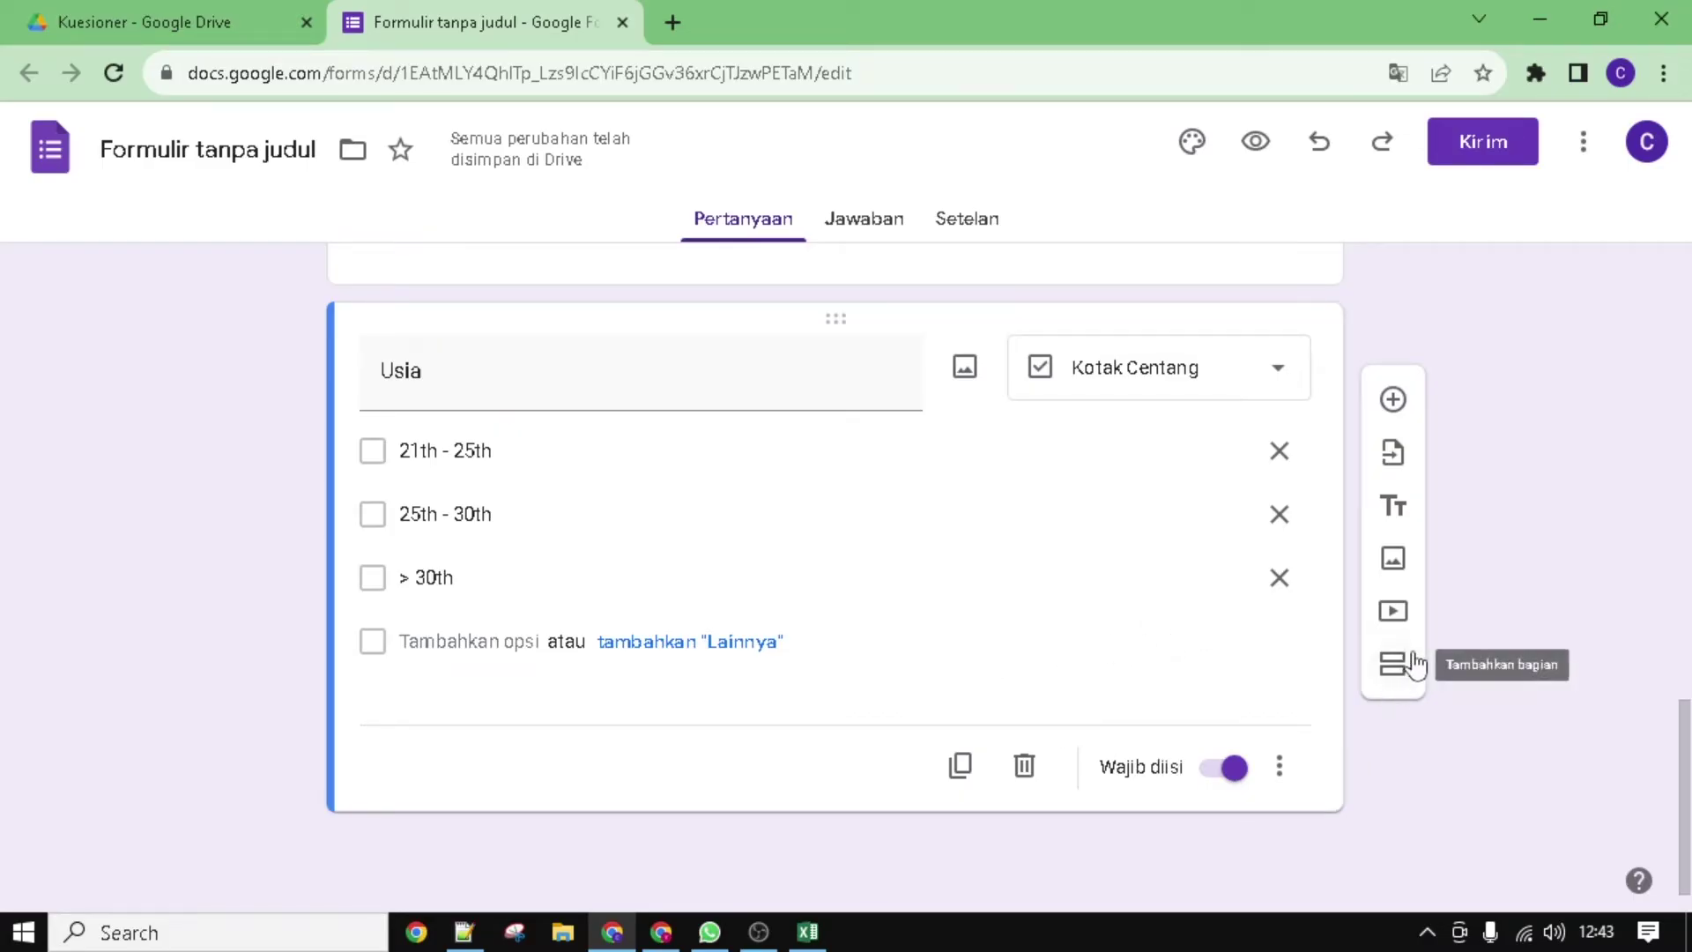
pyautogui.click(1385, 670)
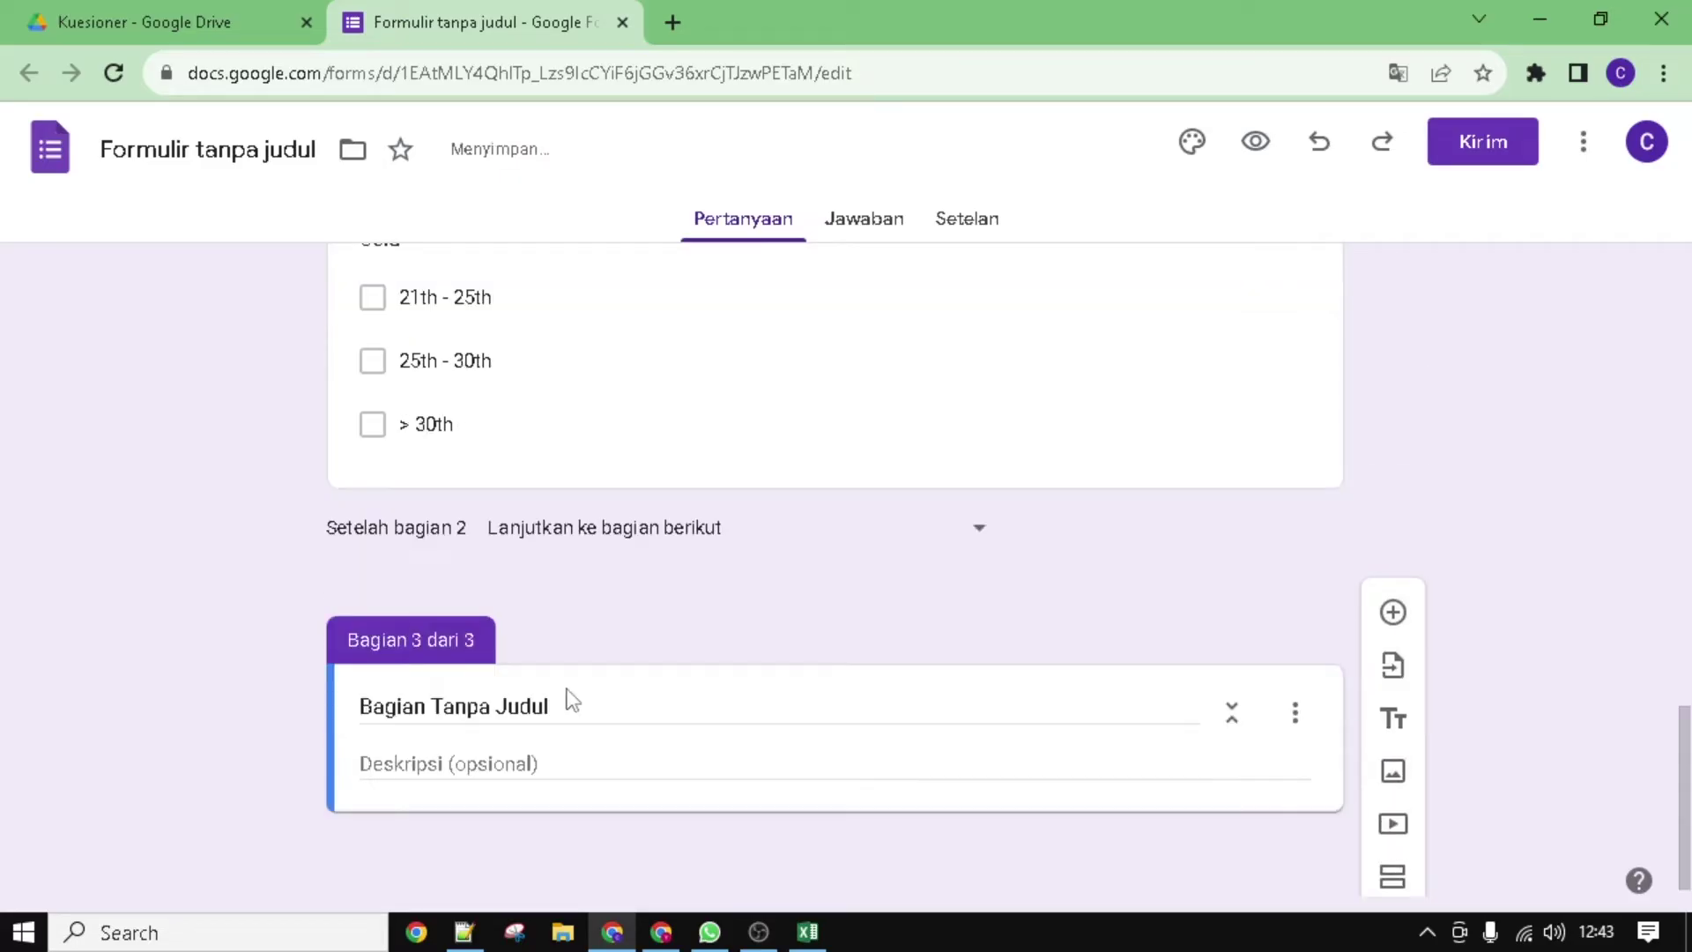
pyautogui.click(557, 704)
pyautogui.hotkey('ctrl', 'a')
pyautogui.write('Kuesioner')
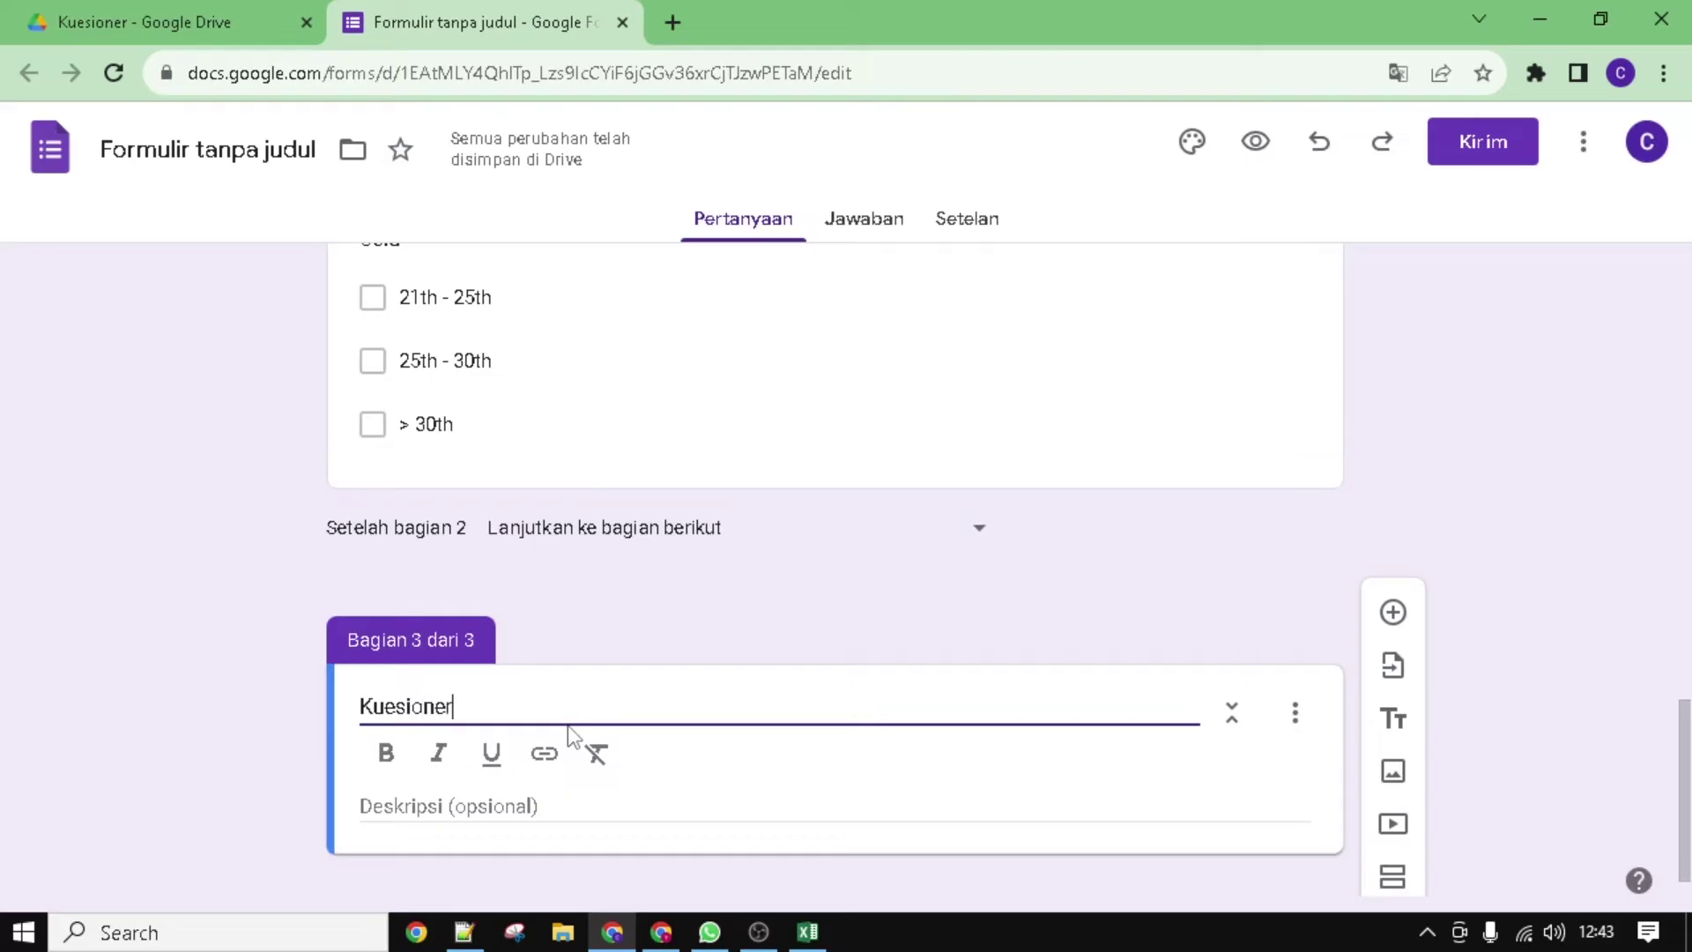
# Step: Fill the Kuesioner section's description with the filling instructions and five answer choices copied from the "new 1" note in Notepad++
pyautogui.click(553, 766)
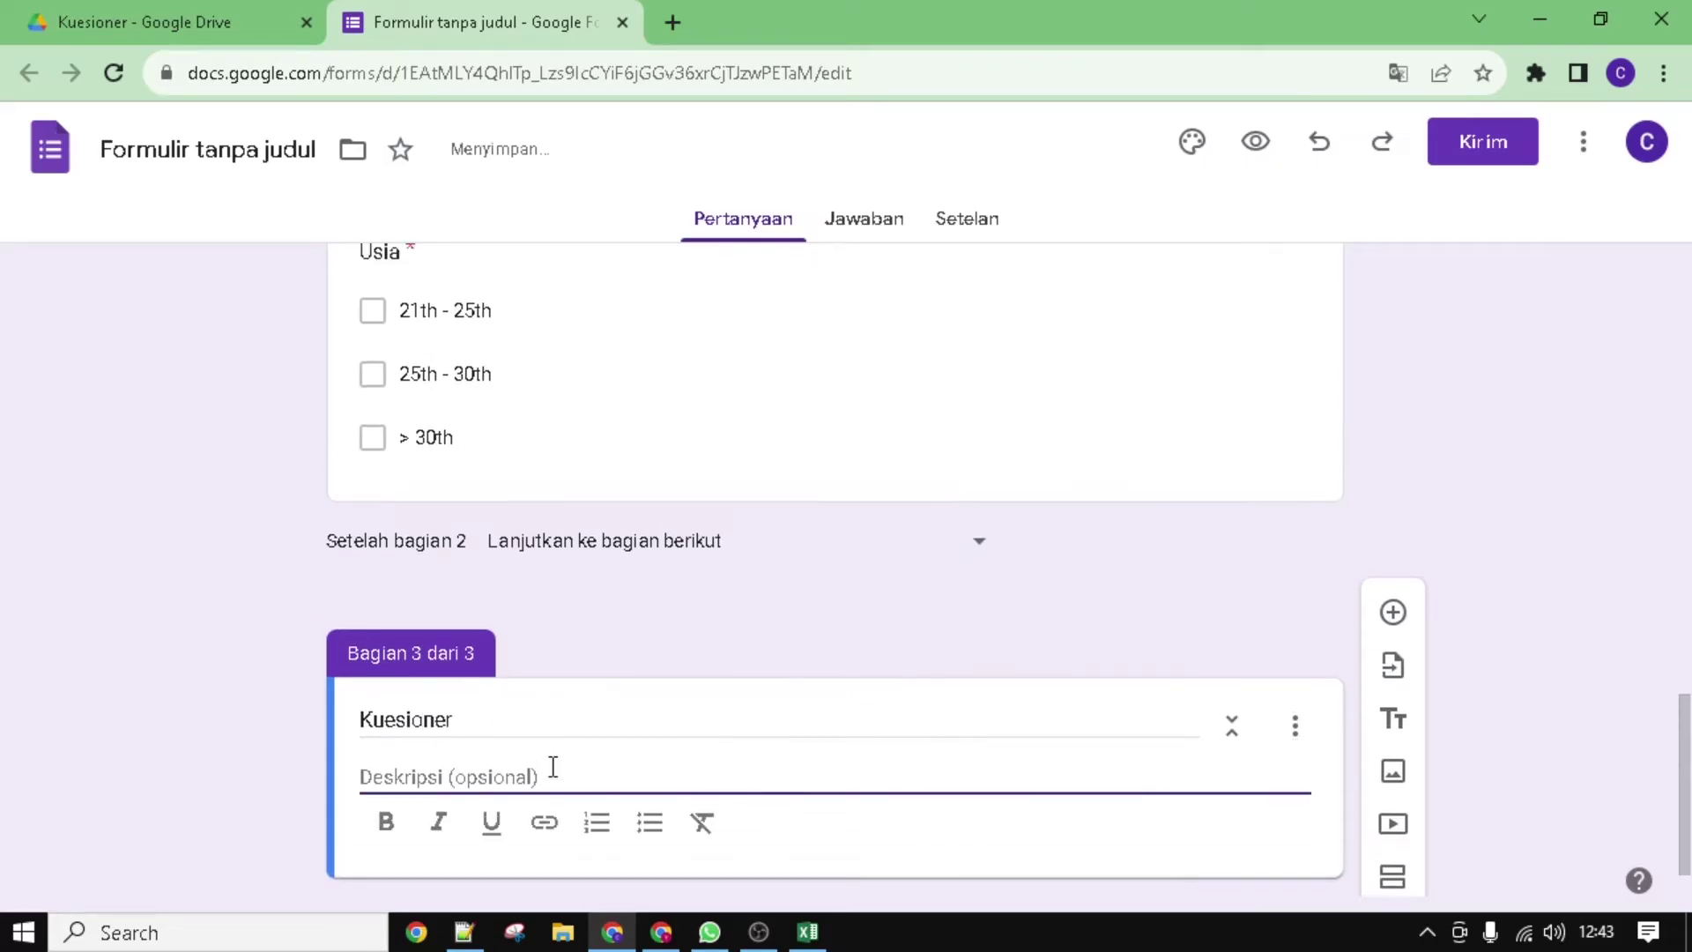
pyautogui.click(464, 931)
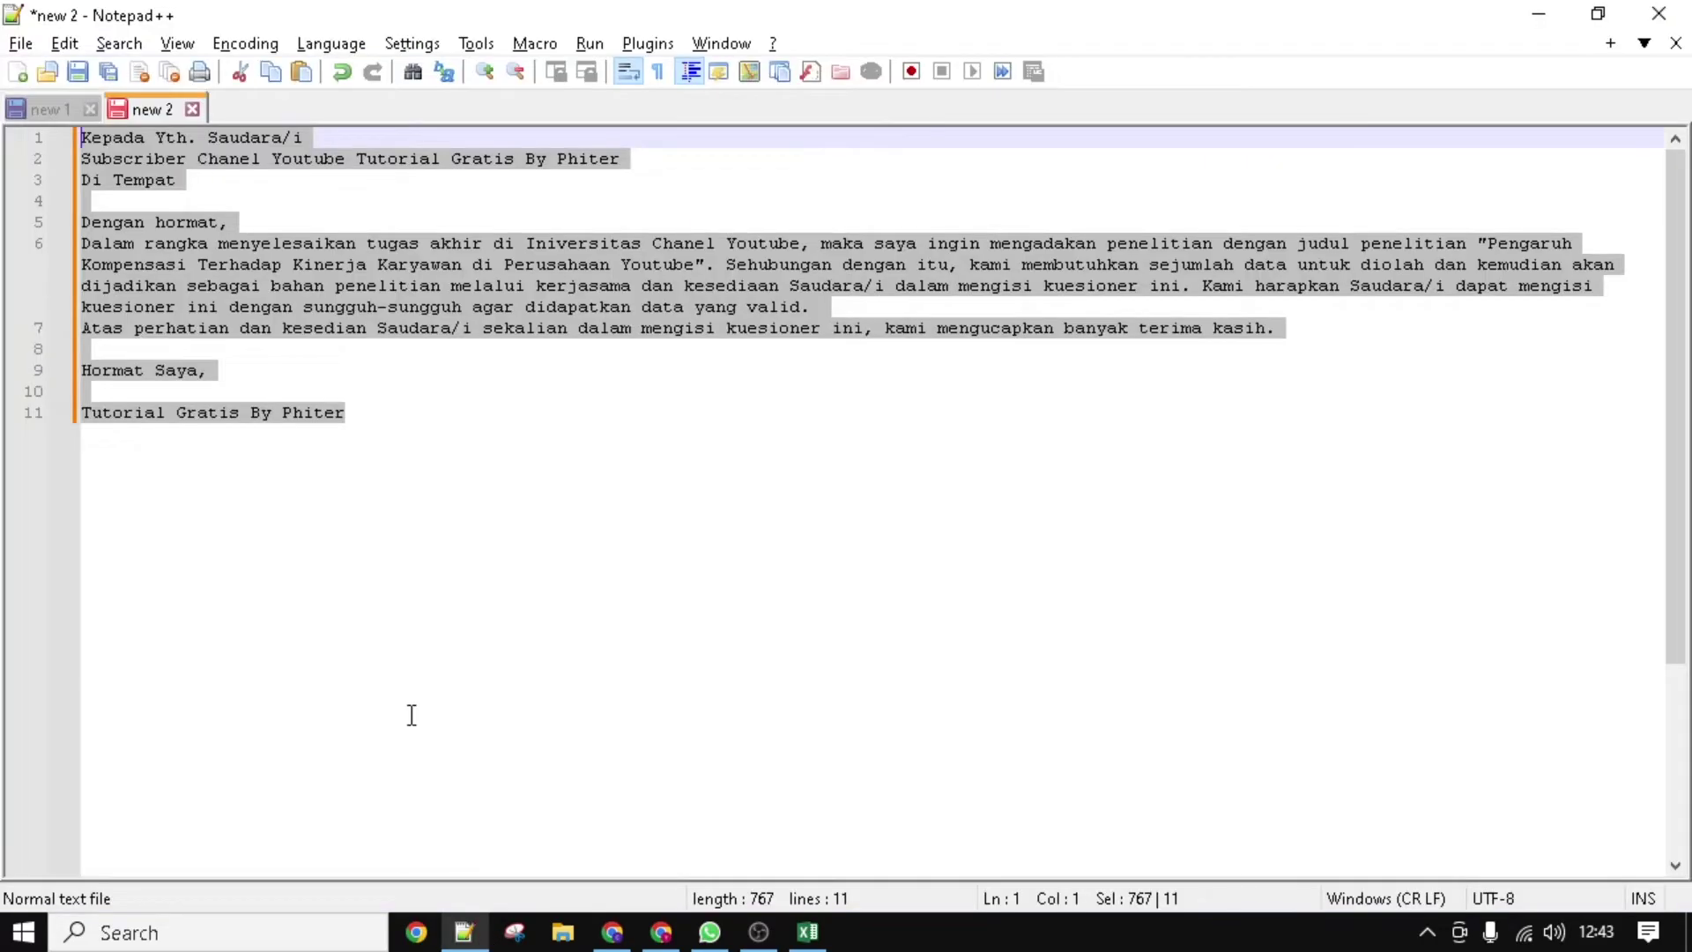
pyautogui.click(40, 108)
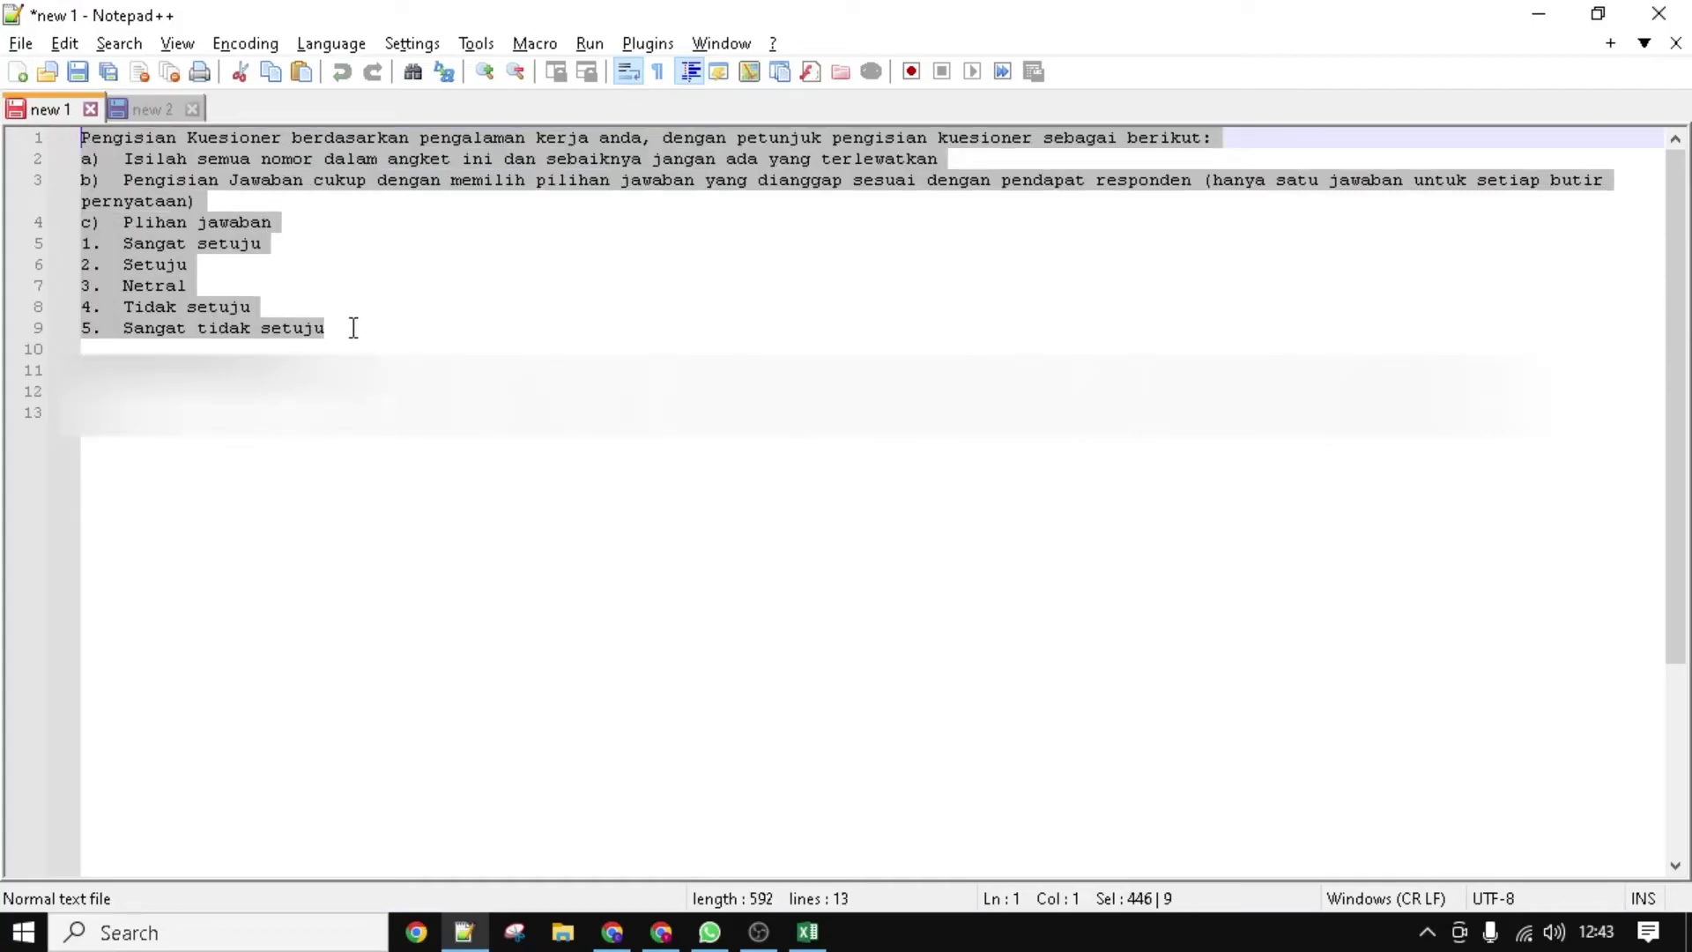
pyautogui.hotkey('alt', 'Tab')
pyautogui.write('Pengisian Kuesioner berdasarkan pengalaman kerja anda, dengan petunjuk pengisian kuesioner sebagai berikut: a)\tIsilah semua nomor dalam angket ini dan sebaiknya jangan ada yang terlewatkan b)\tPengisian Jawaban cukup dengan memilih pilihan jawaban yang dianggap sesuai dengan pendapat responden (hanya satu jawaban untuk setiap butir pernyataan) c)\tPlihan jawaban 1.\tSangat setuju 2.\tSetuju 3.\tNetral 4.\tTidak setuju 5.\tSangat tidak setuju')
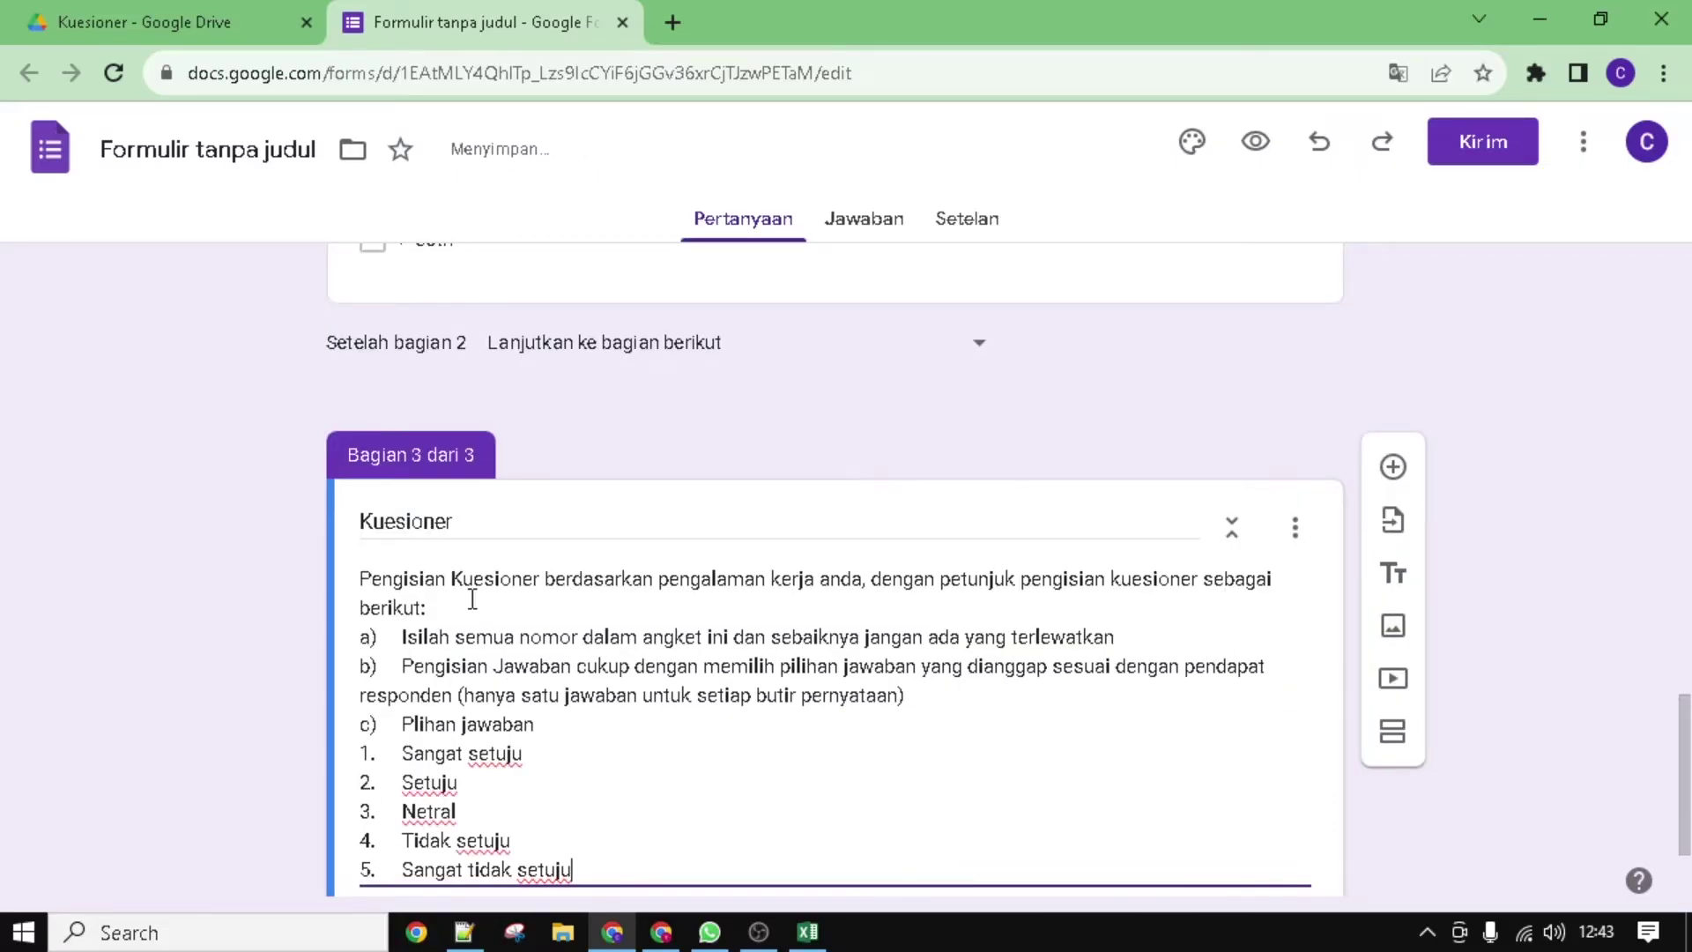
pyautogui.scroll(-1, 508, 695)
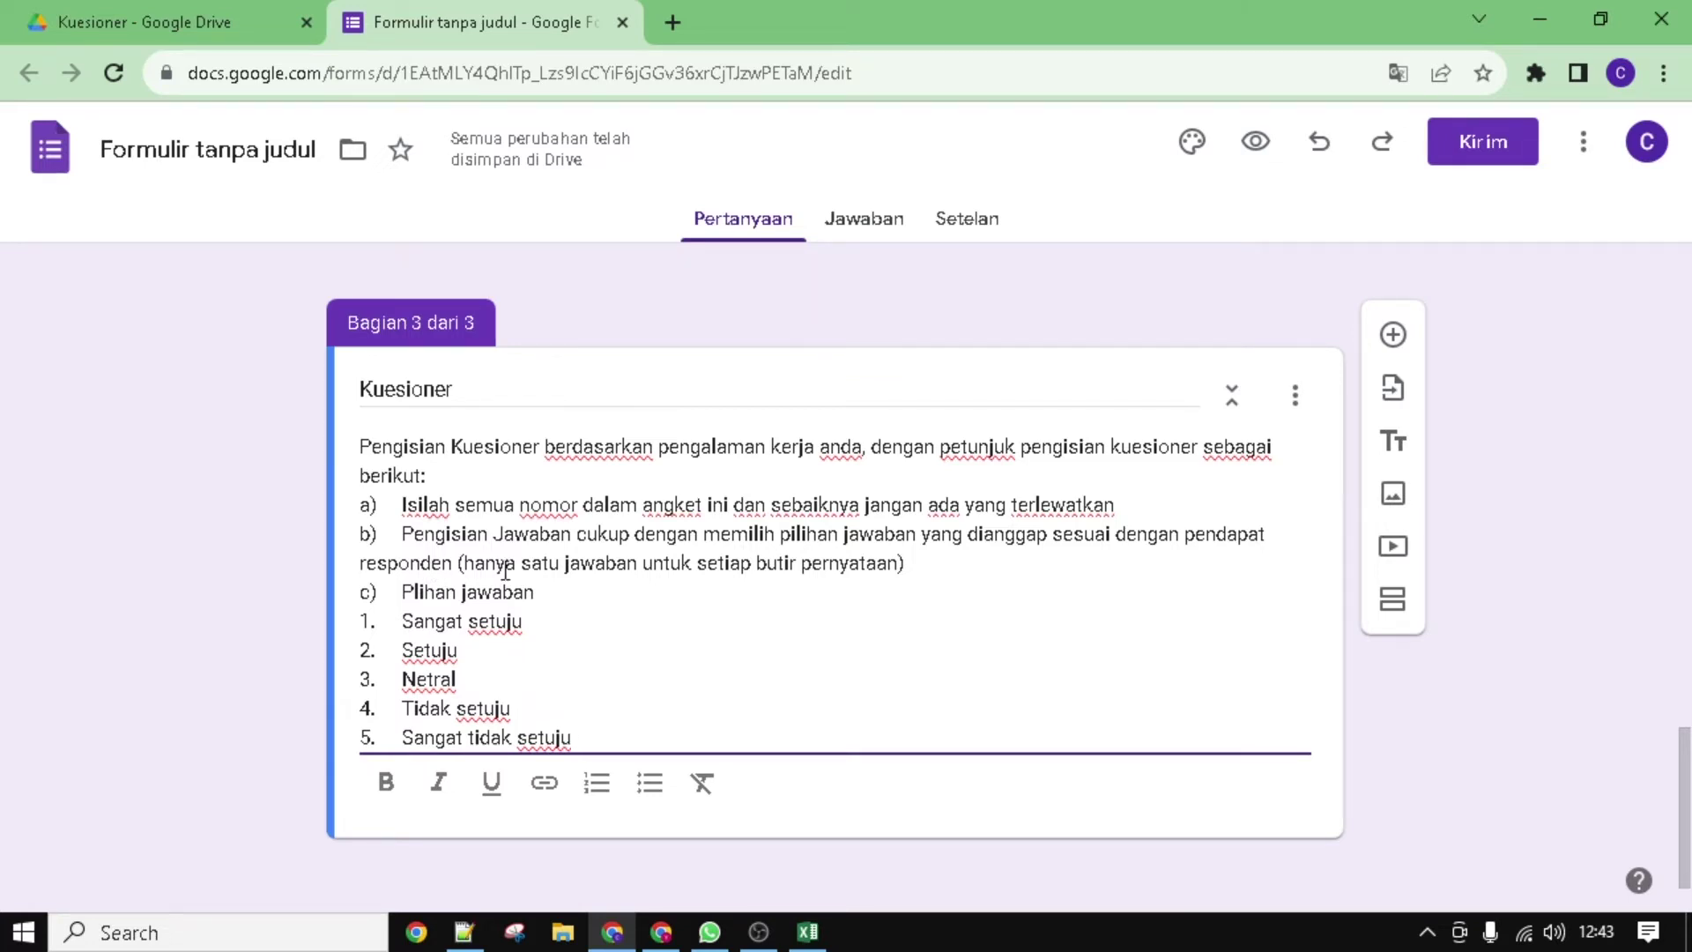
pyautogui.scroll(-1, 692, 806)
pyautogui.click(730, 869)
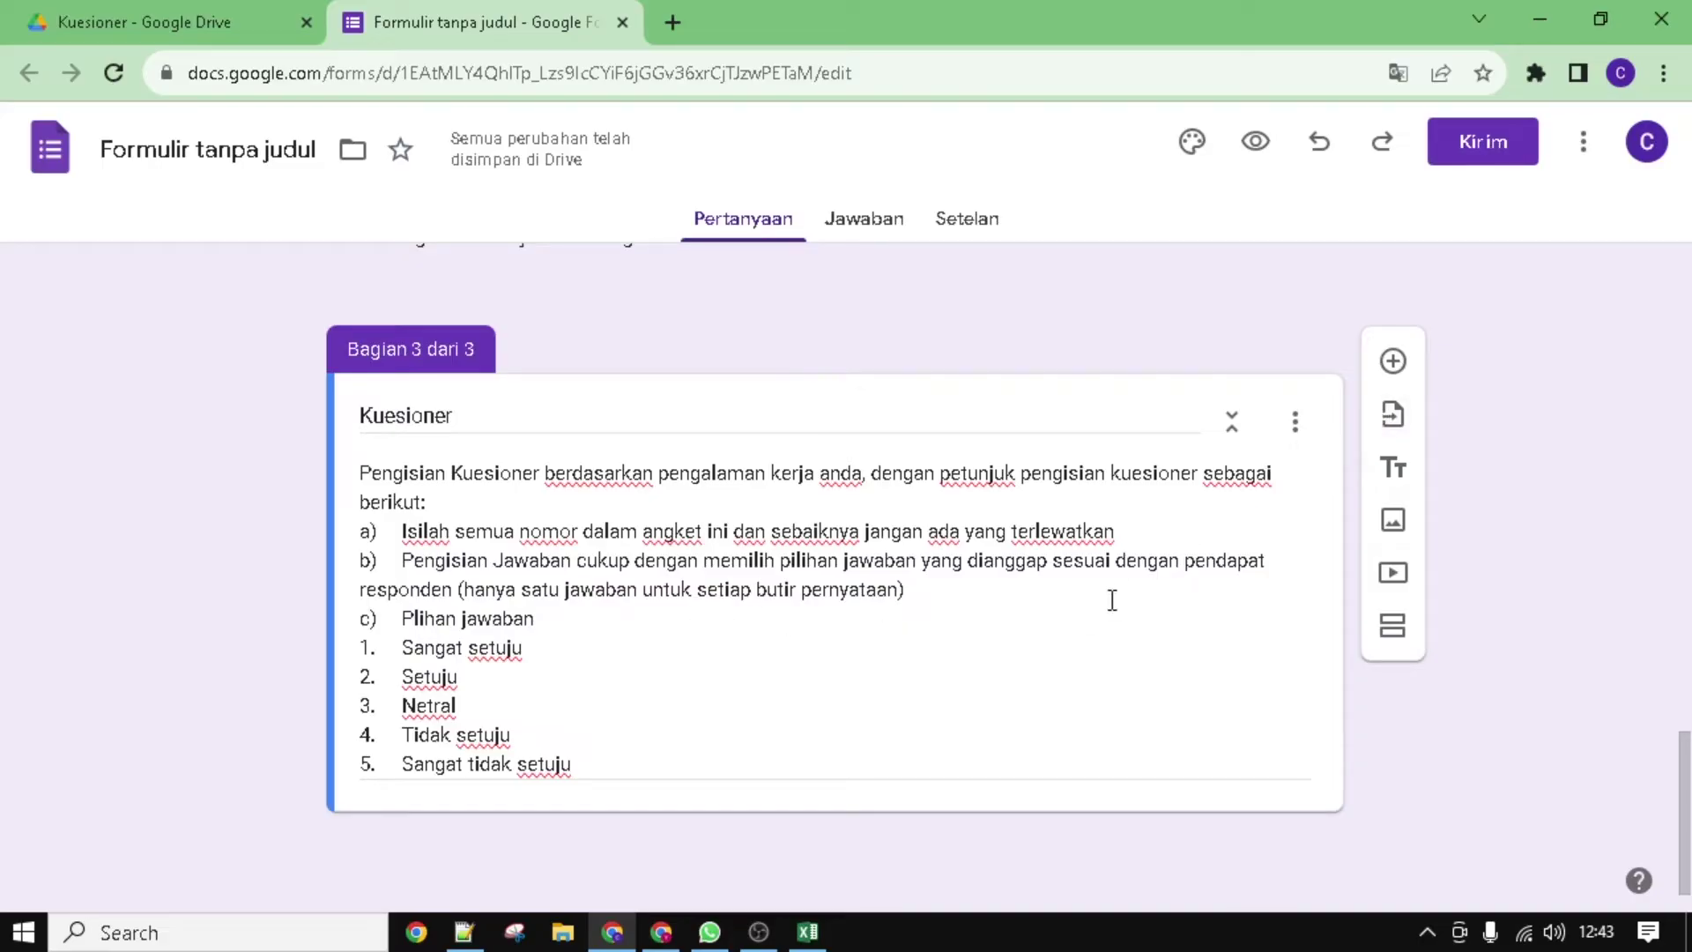
# Step: Add a question to the Kuesioner section using the first Kinerja Pegawai statement, cell B6, copied from the Kuesioner workbook in Excel
pyautogui.click(1389, 368)
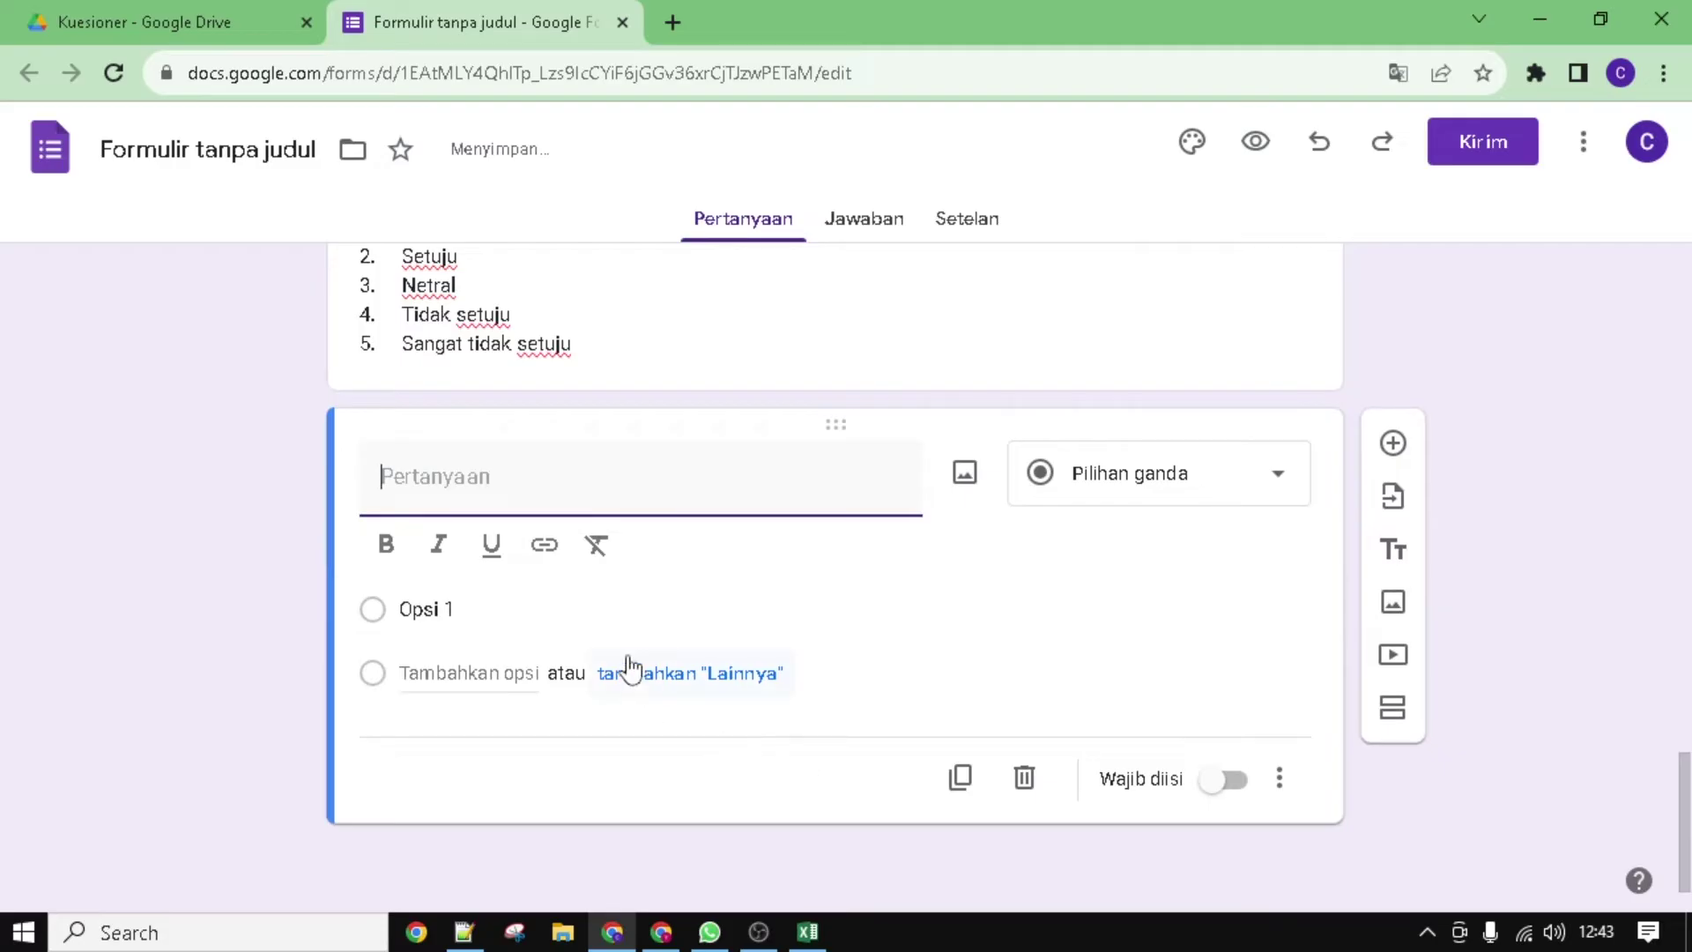
pyautogui.click(807, 931)
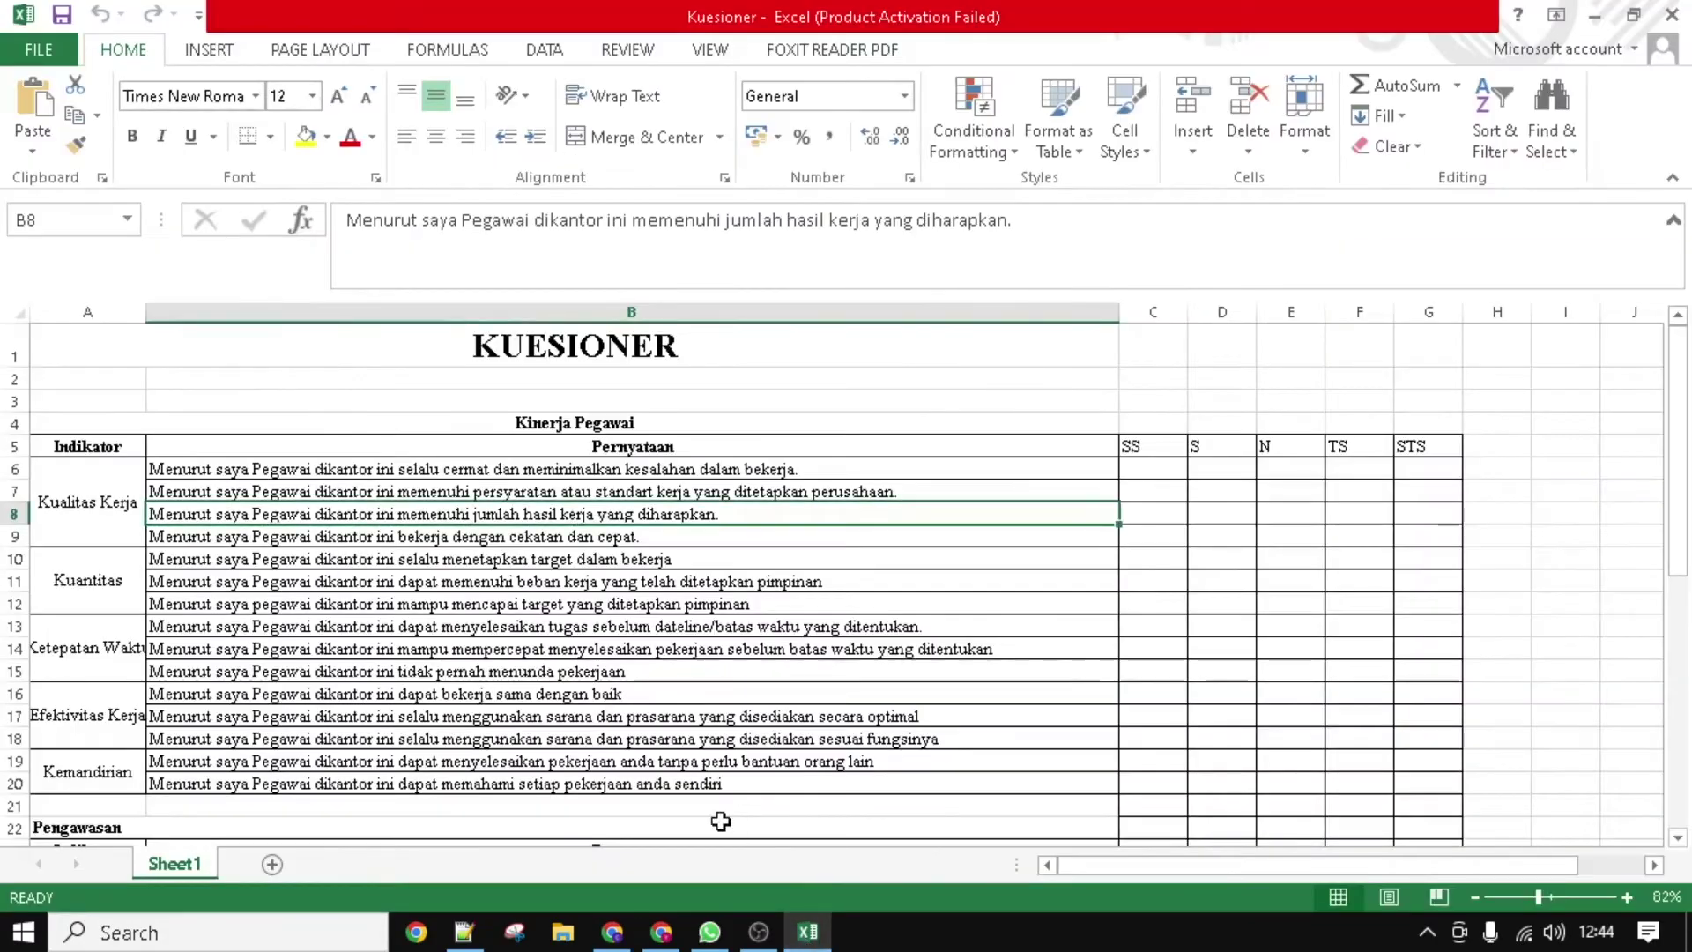
pyautogui.click(628, 468)
pyautogui.hotkey('ctrl', 'c')
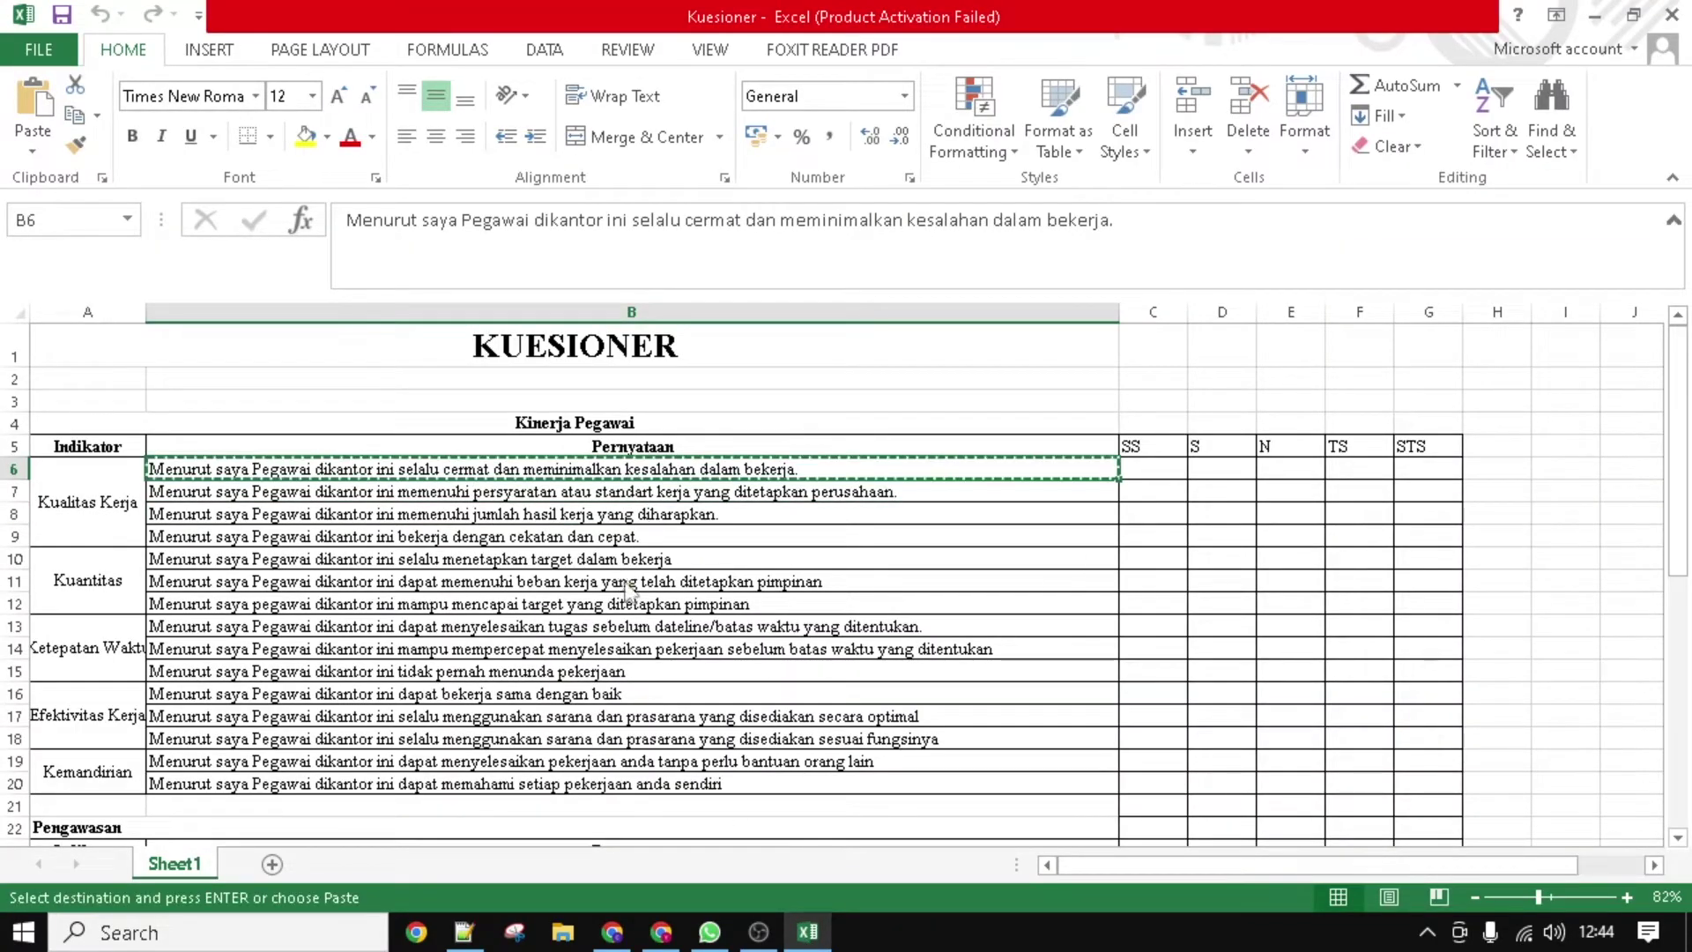
pyautogui.hotkey('alt', 'Tab')
pyautogui.hotkey('ctrl', 'v')
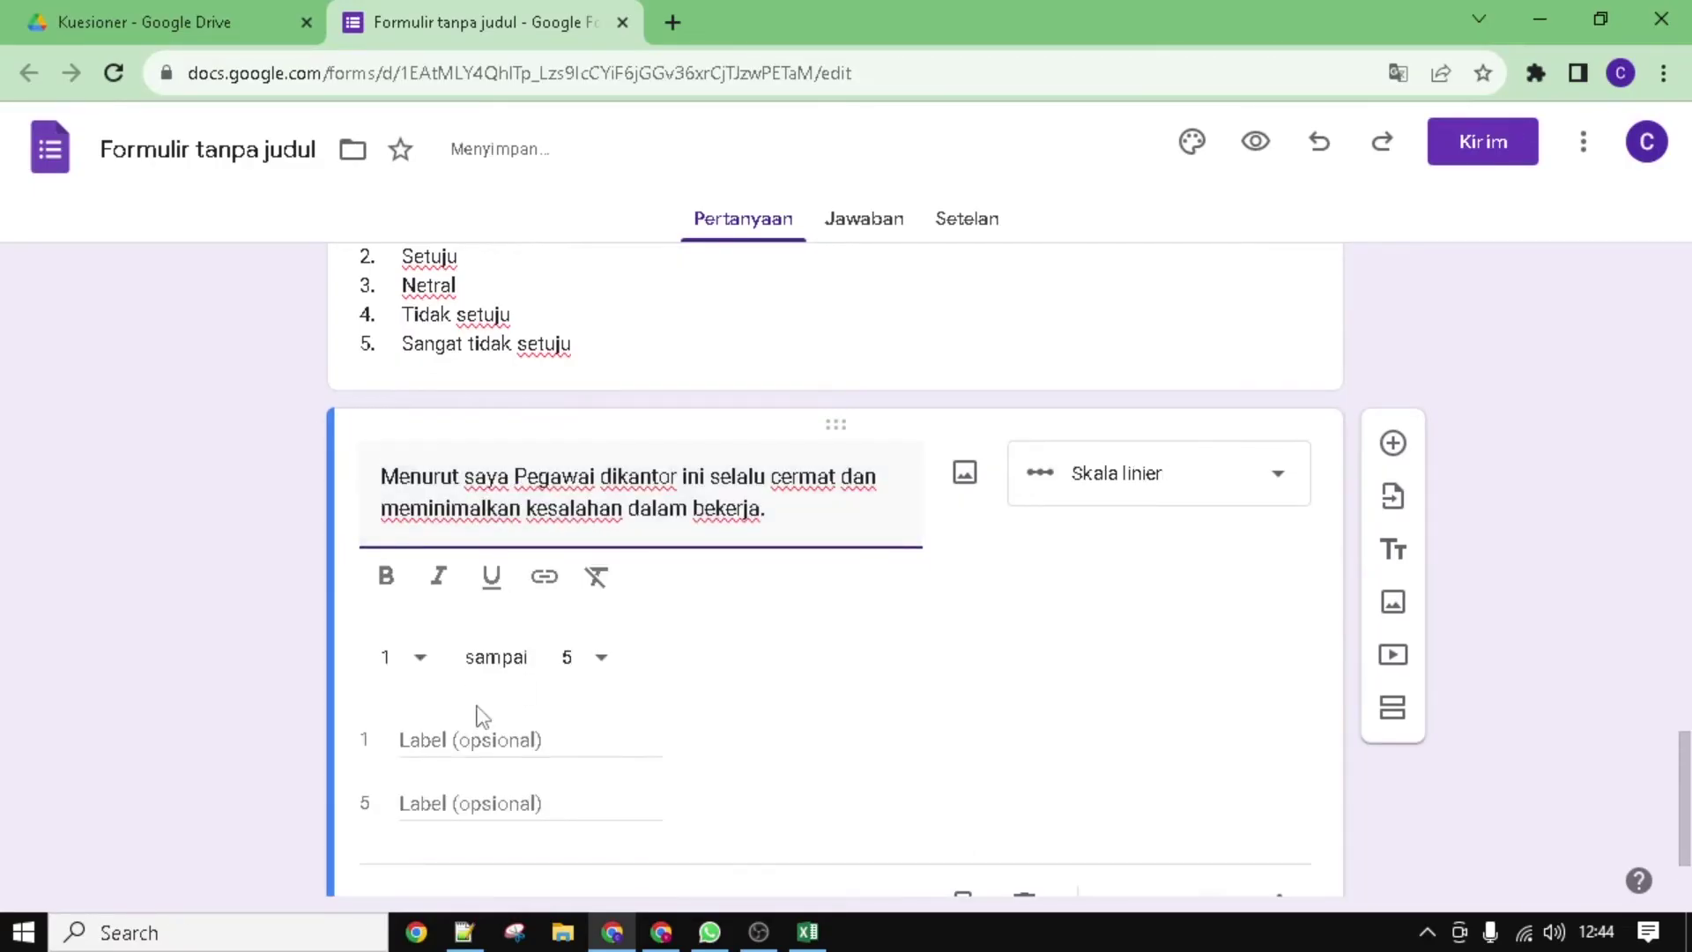
# Step: Make the question Pilihan ganda with options Sangat Setuju, Setuju, Netral, Tidak Setuju and Sangat Tidak Setuju, and mark it mandatory
pyautogui.click(1103, 355)
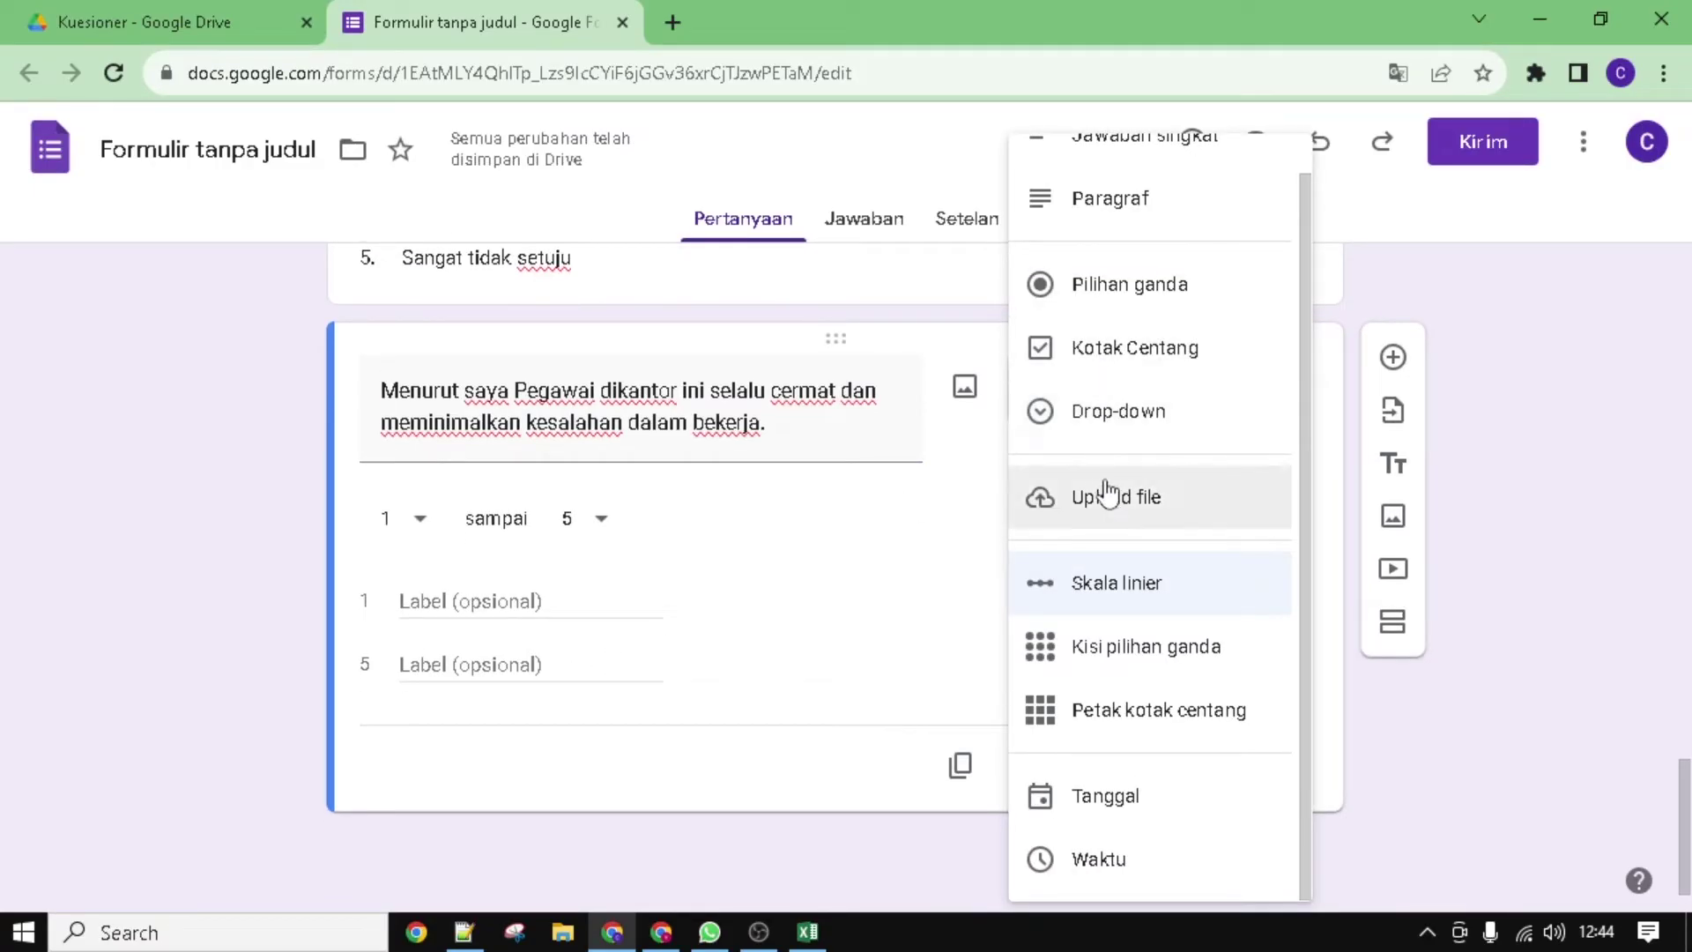
pyautogui.click(1127, 304)
pyautogui.click(533, 589)
pyautogui.write('Sangat Setuju')
pyautogui.press('Return')
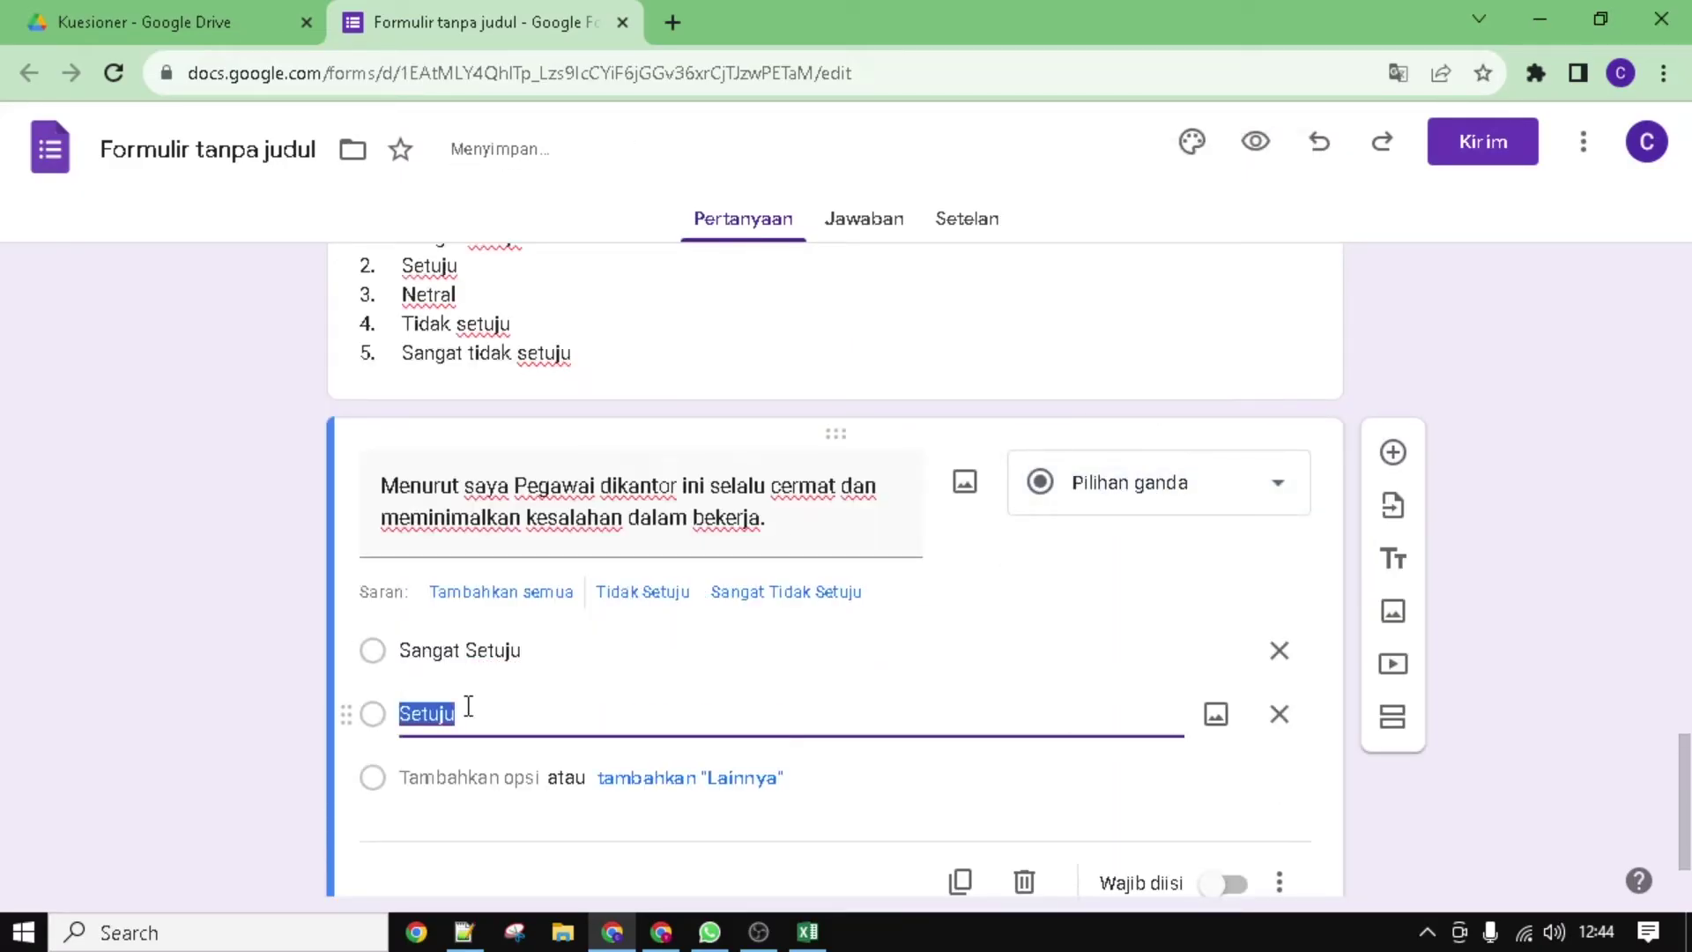
pyautogui.press('Return')
pyautogui.write('Netral')
pyautogui.press('Return')
pyautogui.write('Tidak Setuju')
pyautogui.write('gat Tidak Setuju')
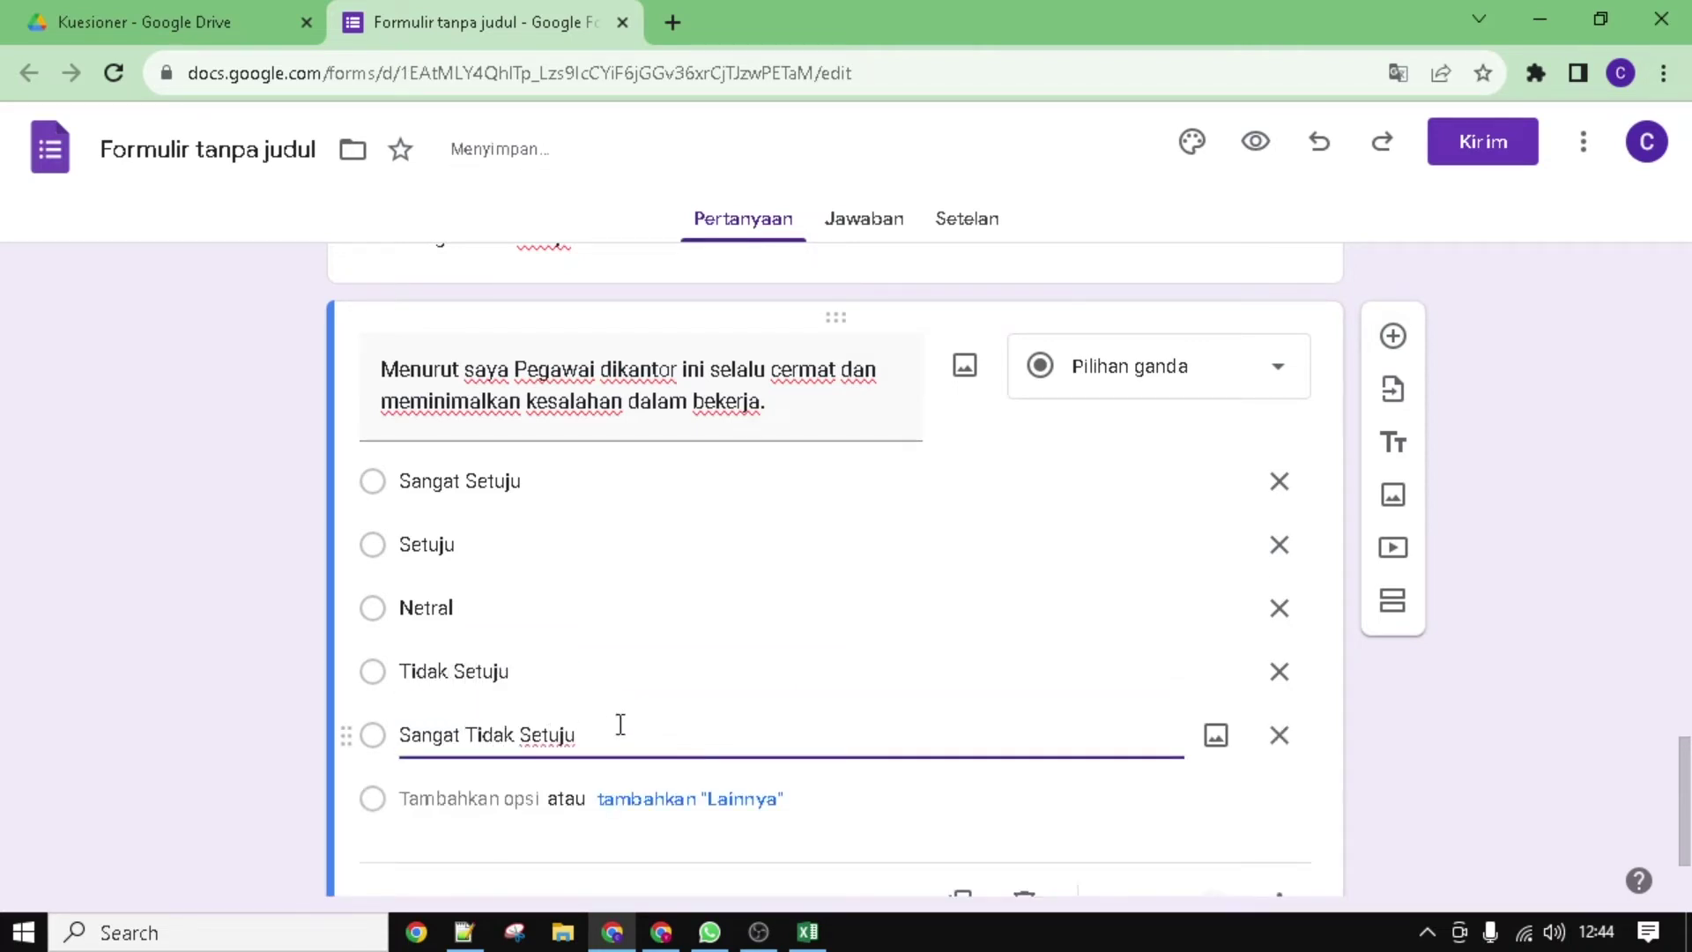
pyautogui.scroll(-1, 620, 725)
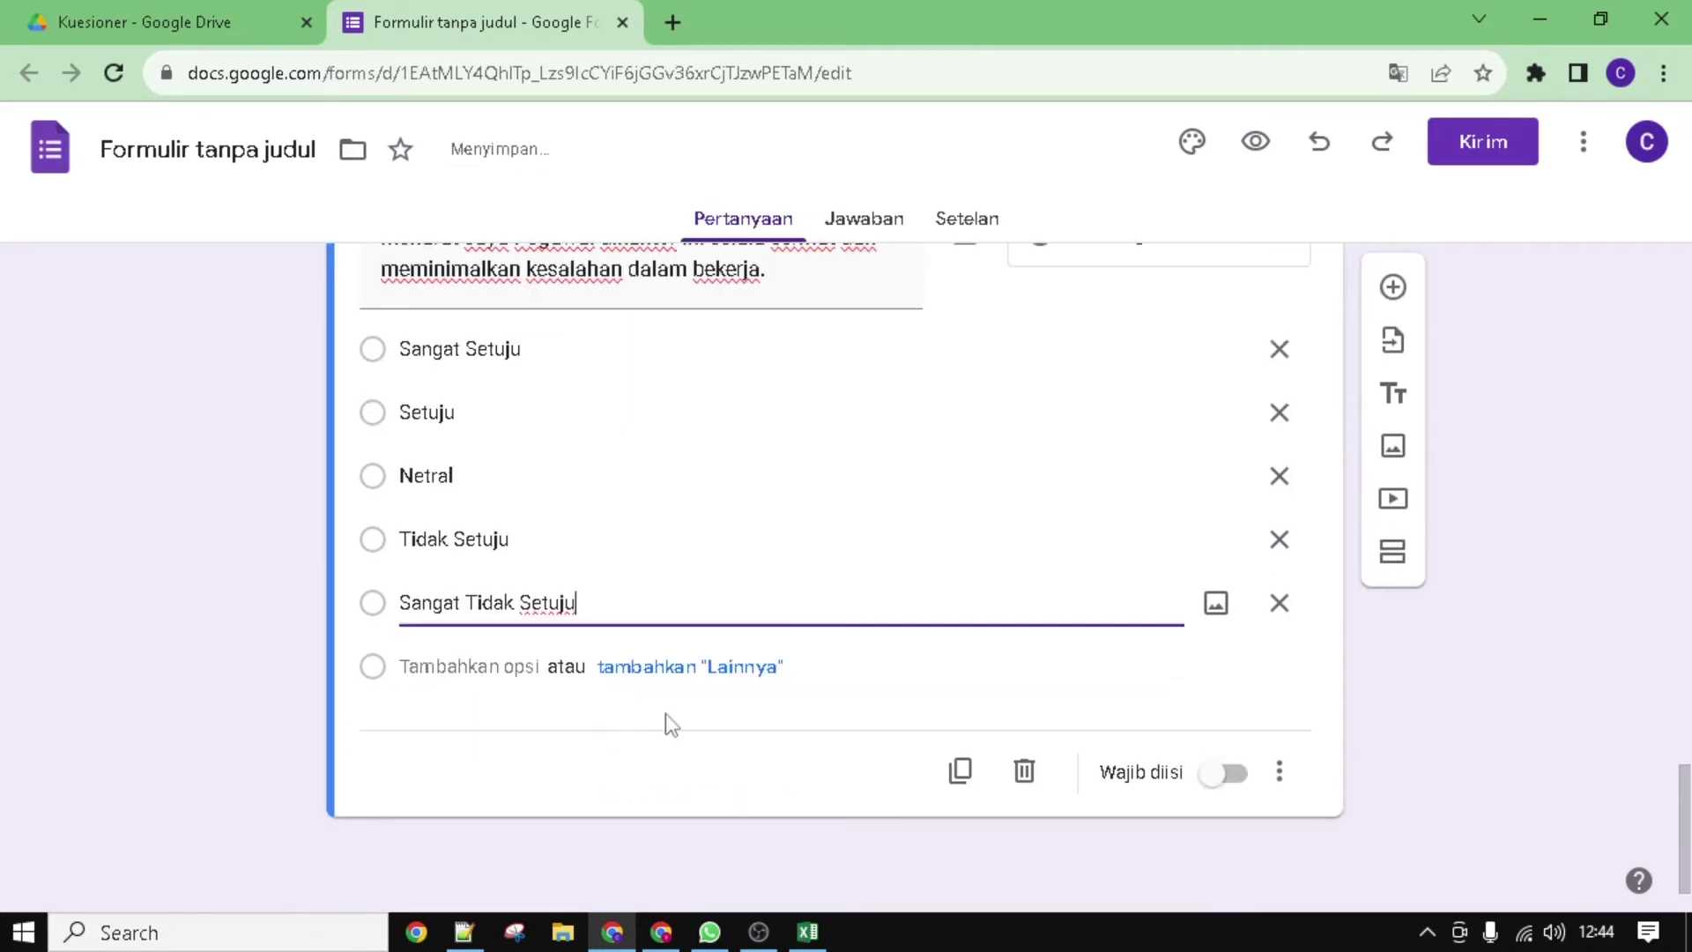
pyautogui.click(1231, 777)
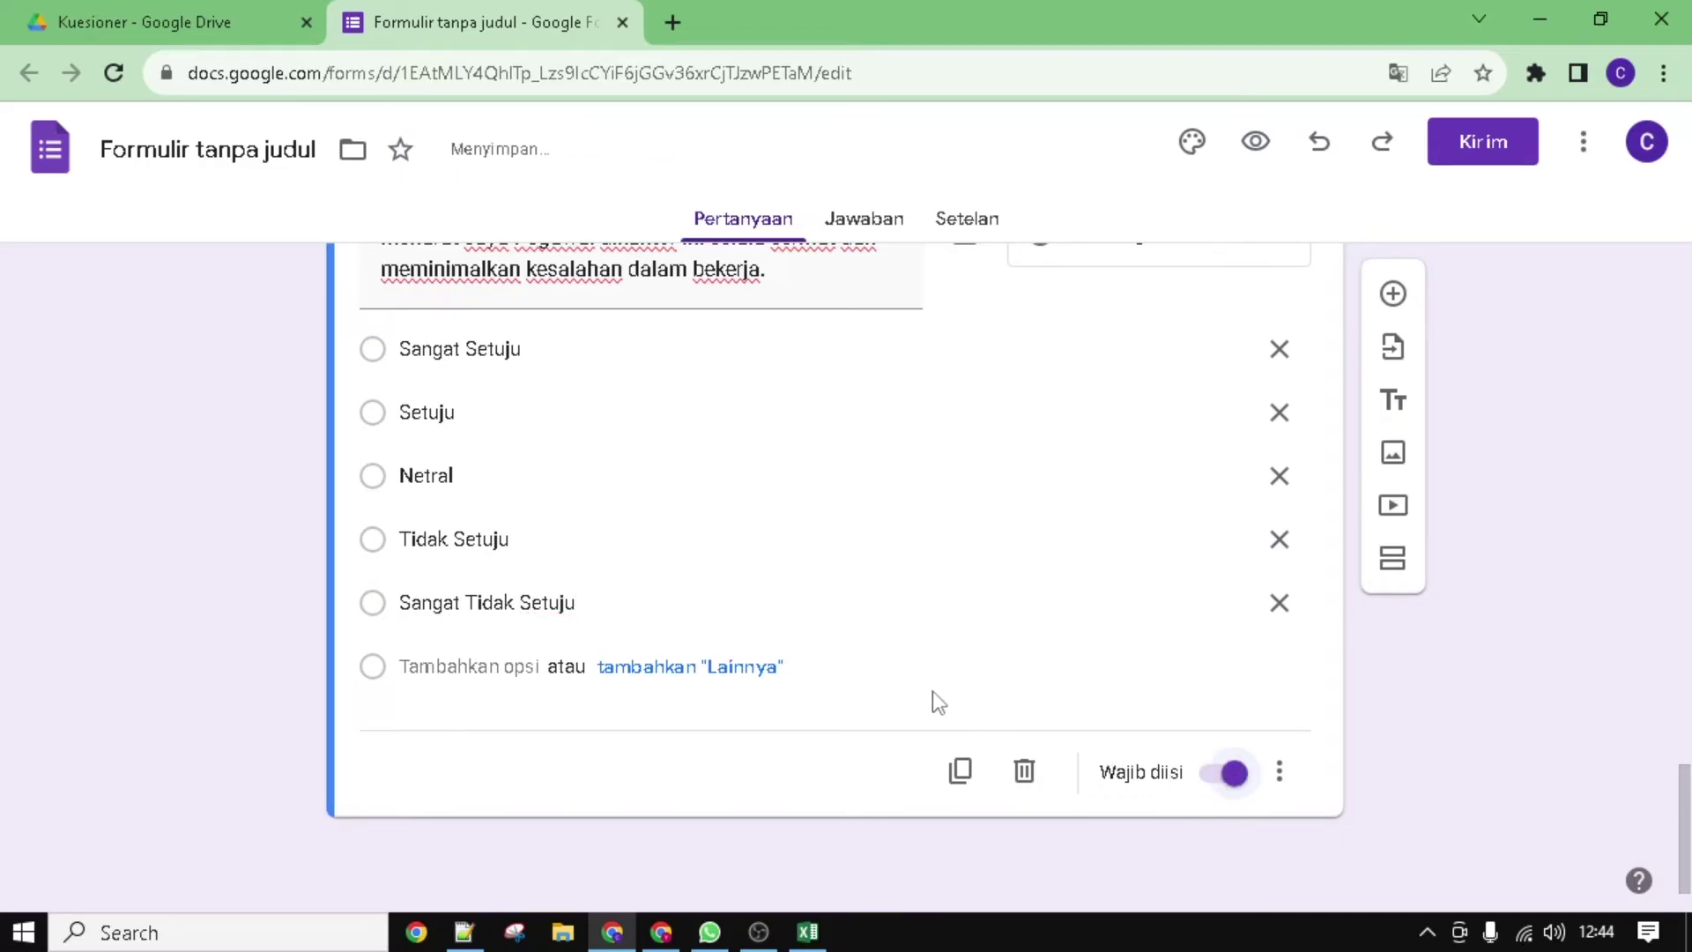
pyautogui.scroll(3, 932, 696)
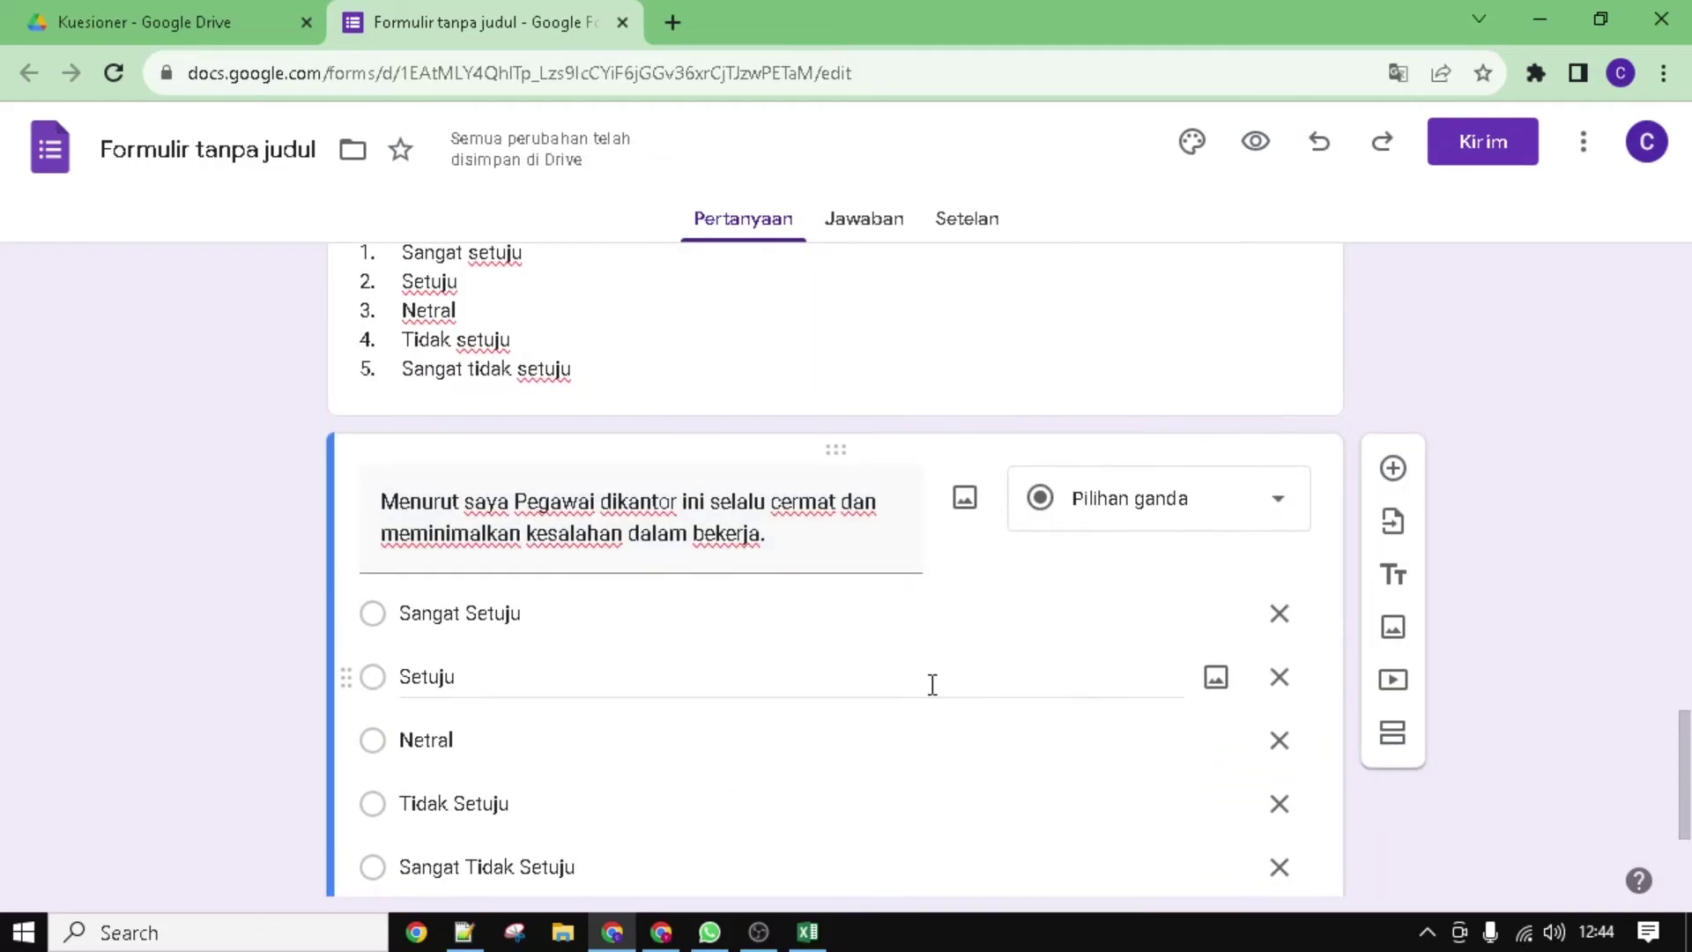
# Step: Add a Skala linier question below it reading "Berapa tingkat kepuasan anda dengan peraturan ntor anda ?"
pyautogui.click(1392, 469)
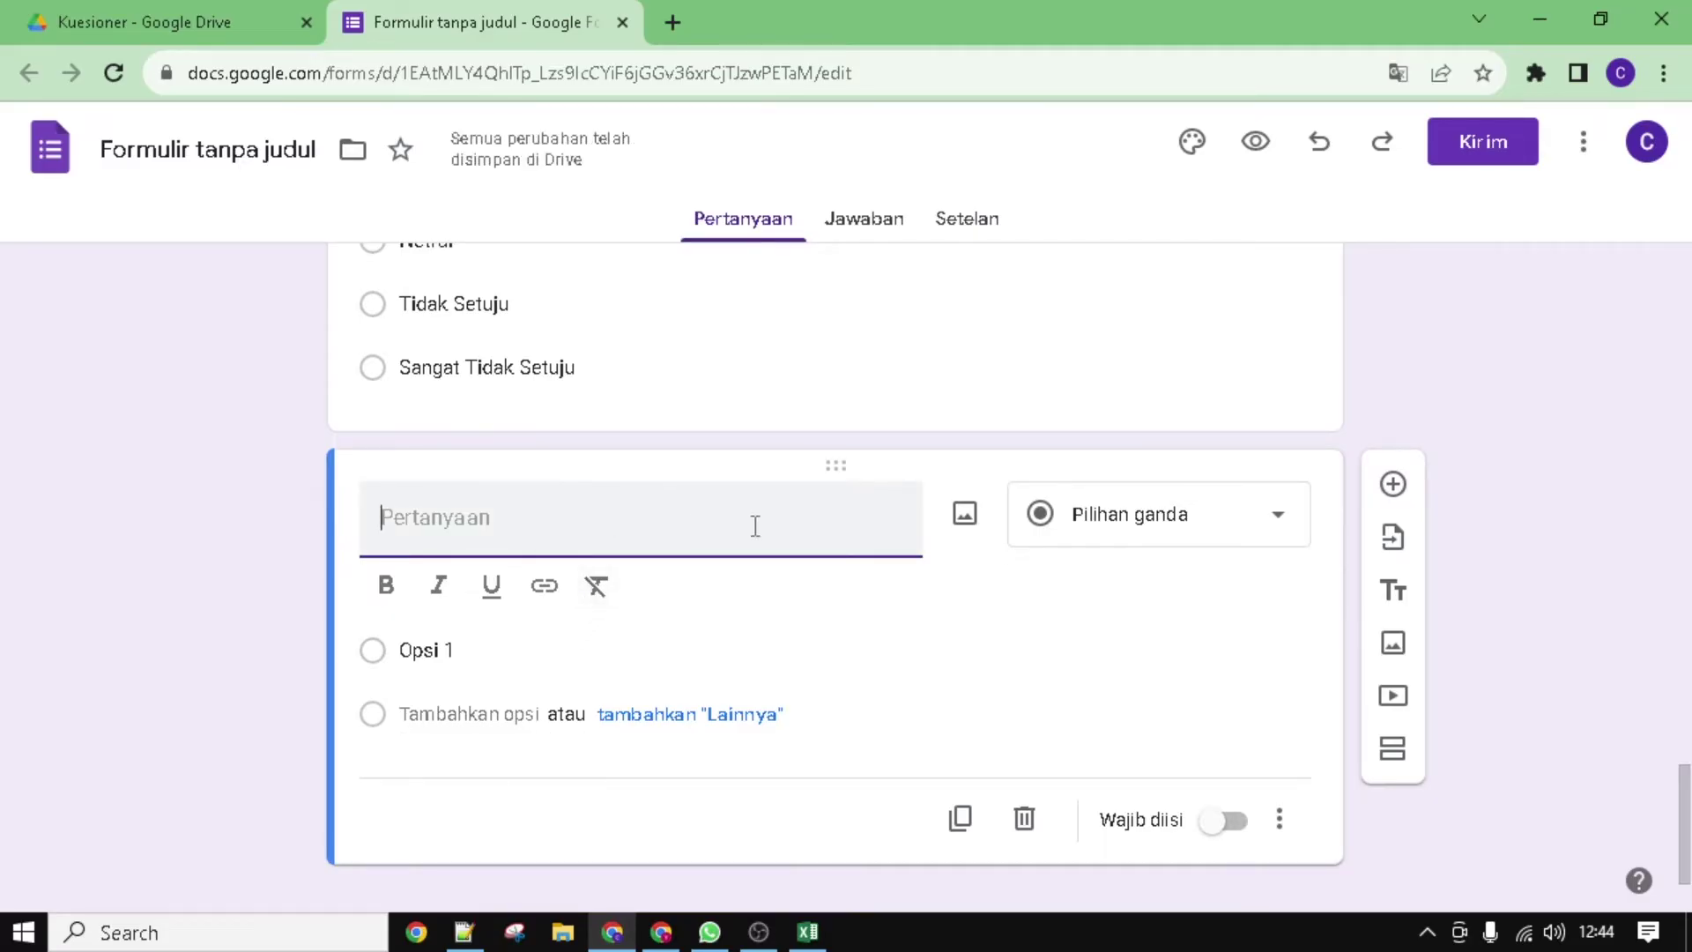
pyautogui.click(1088, 521)
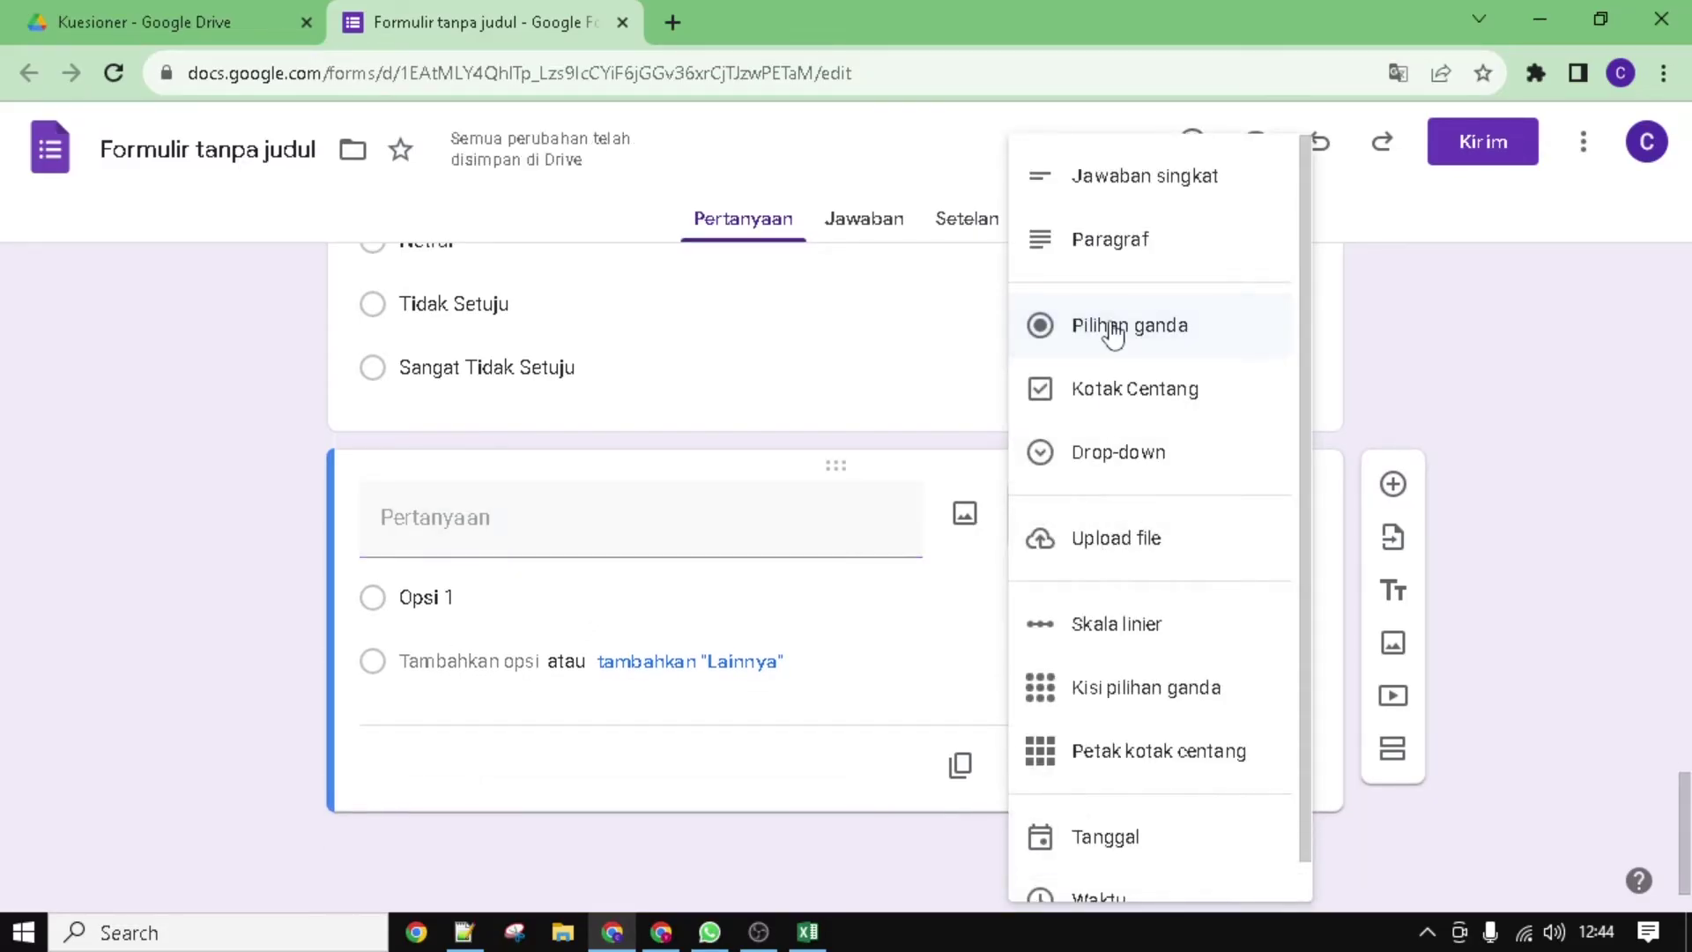
pyautogui.click(679, 529)
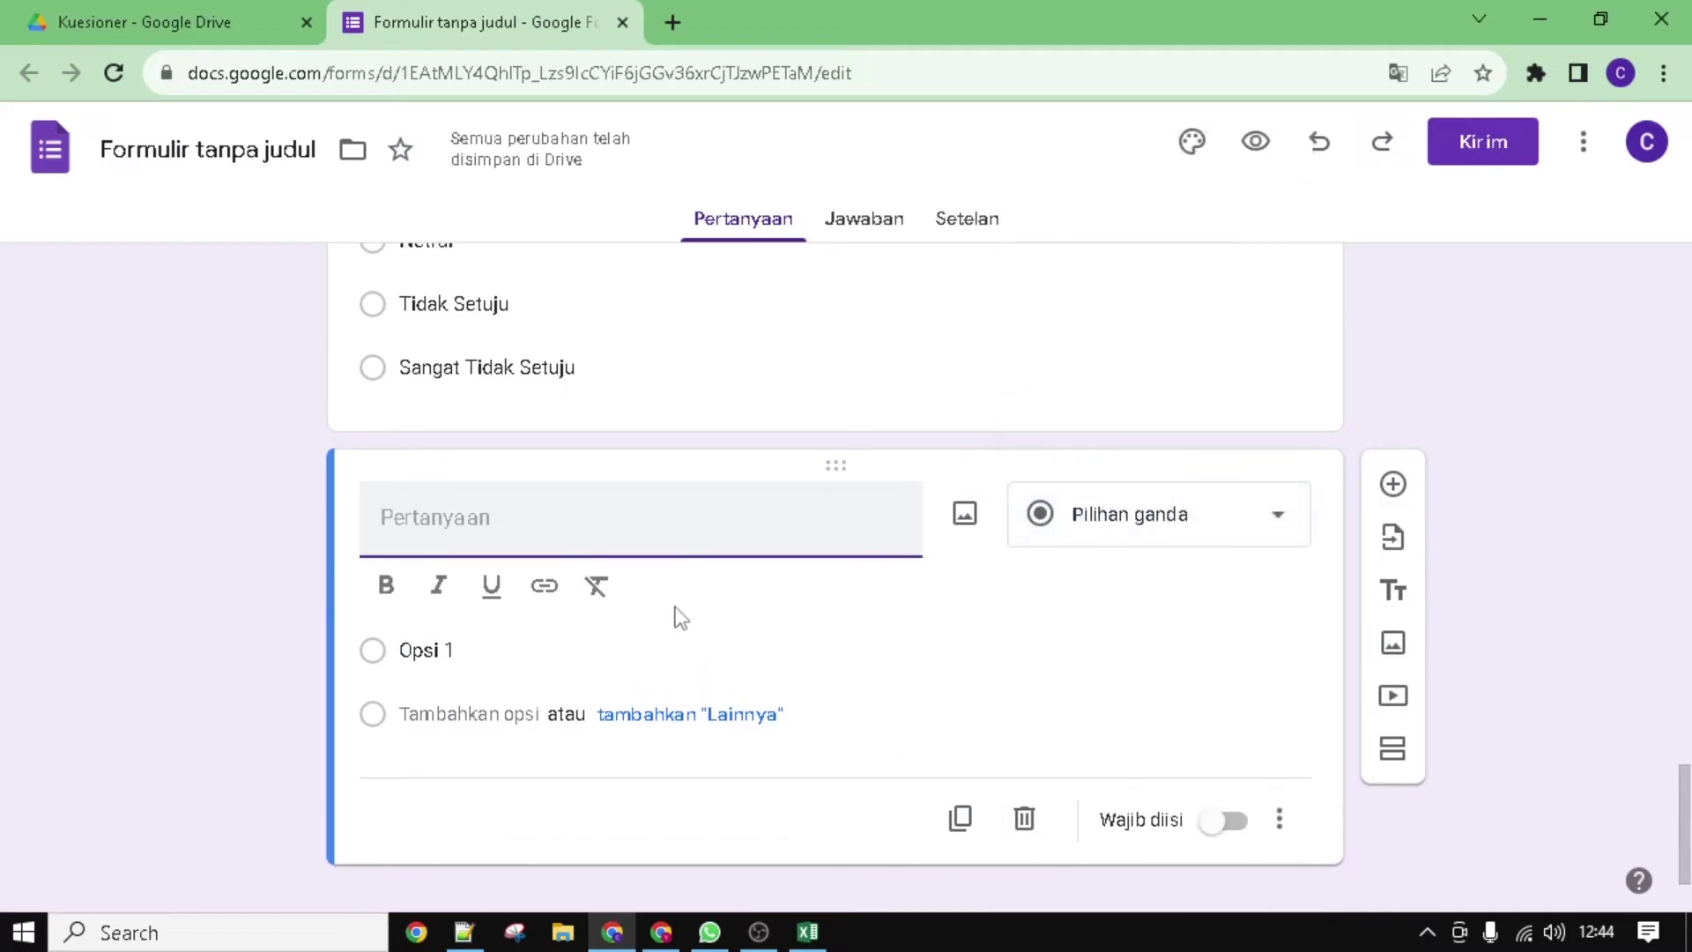
pyautogui.write('Berapa tingkat kepuasan anda dengan p')
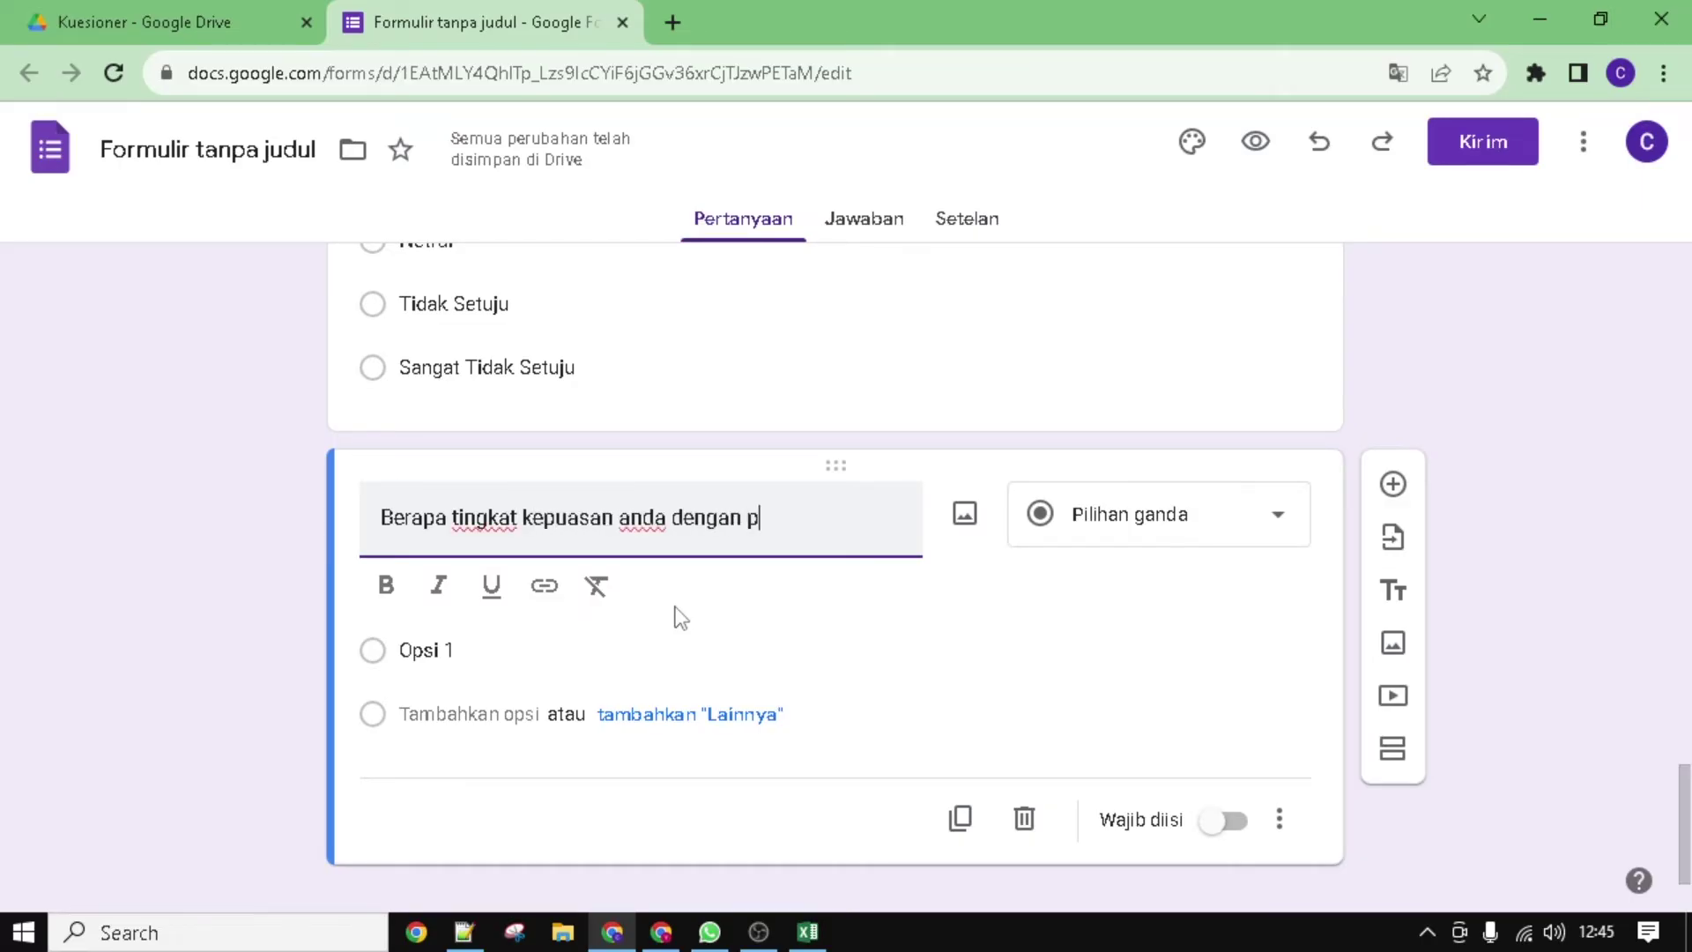
pyautogui.write('eraturan ntor anda ?')
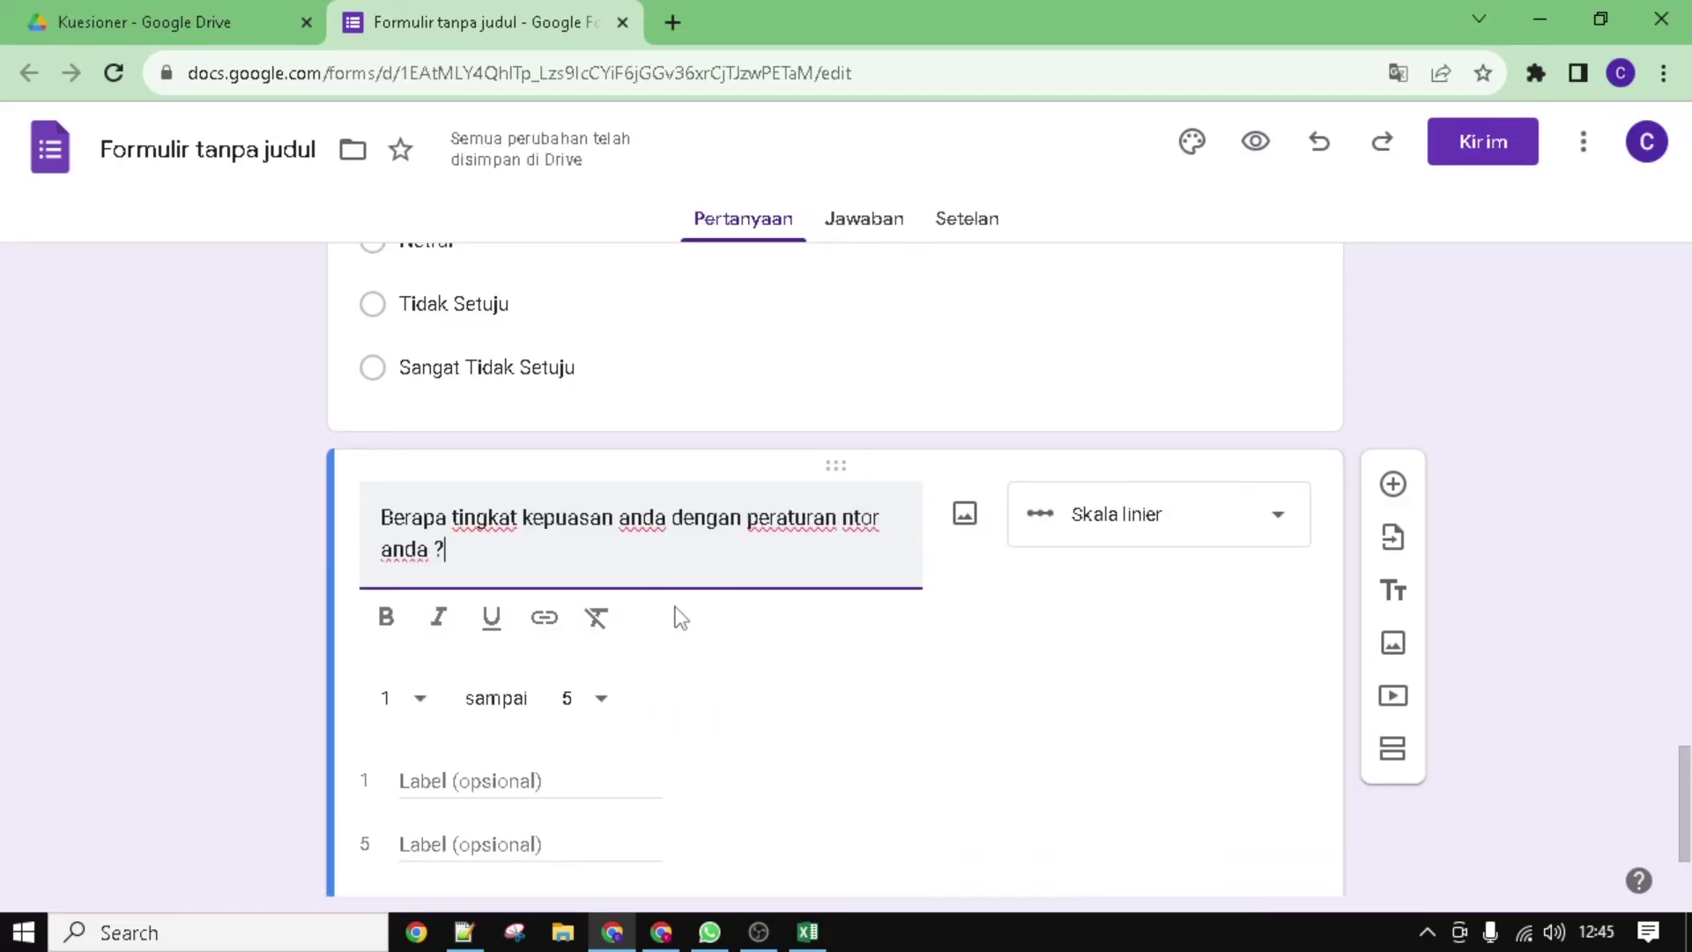
# Step: Label the low end of the linear scale "Minimal" and the high end "Maksimal", and extend the scale's maximum to 10
pyautogui.scroll(-2, 655, 654)
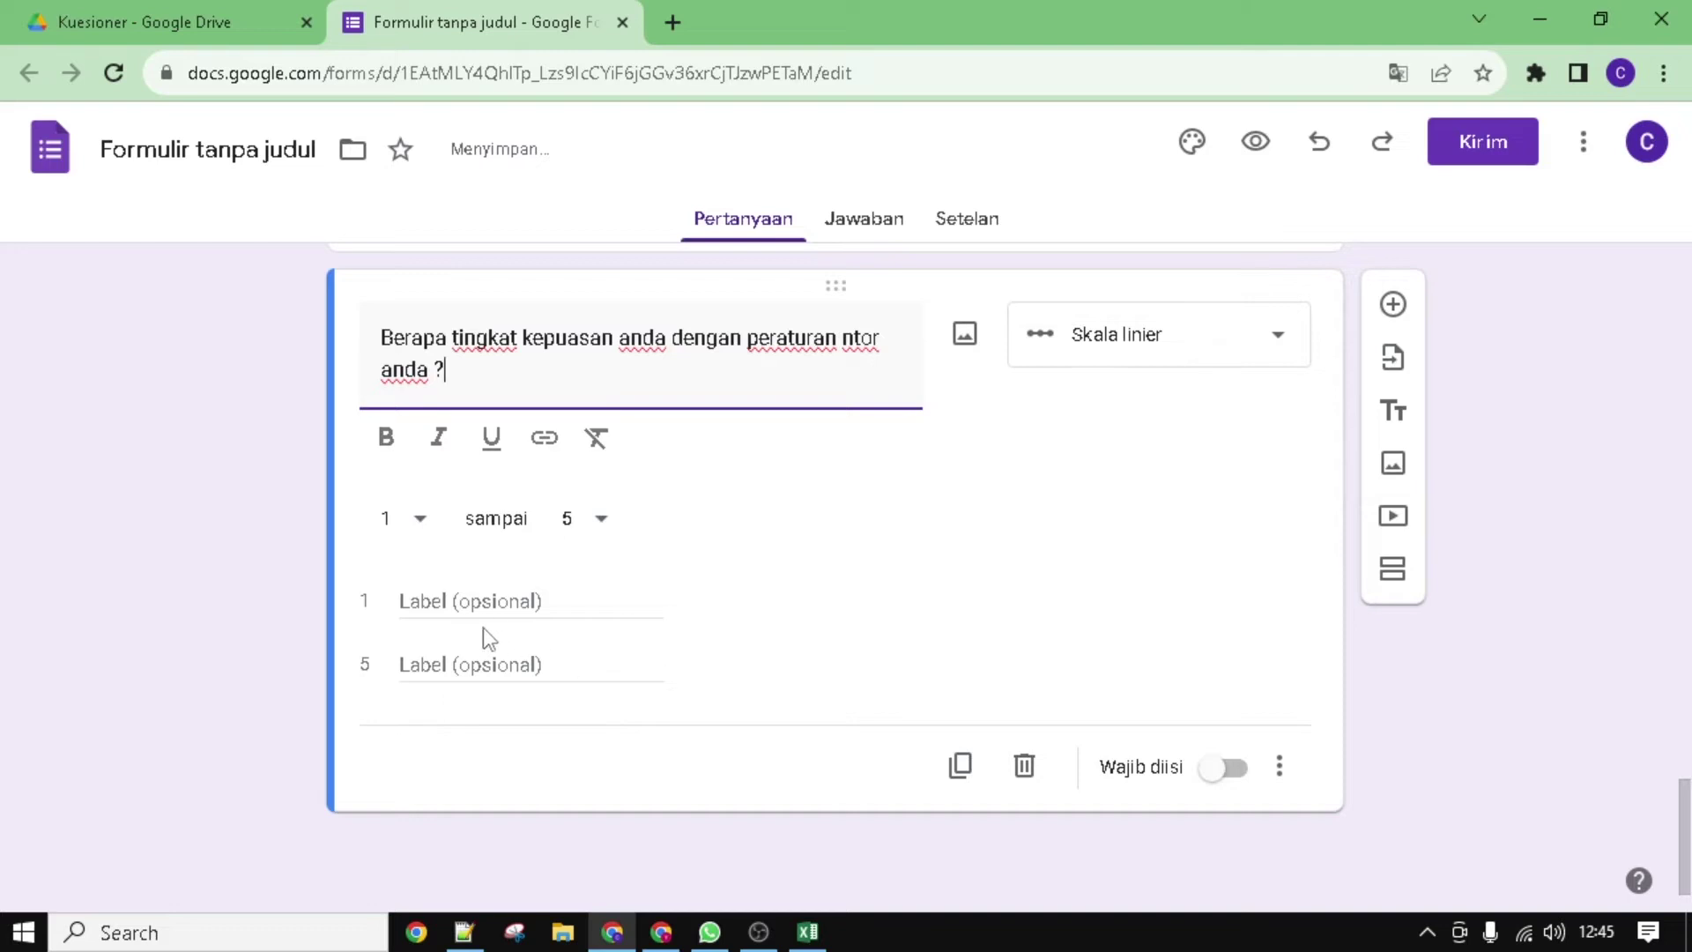
pyautogui.click(493, 608)
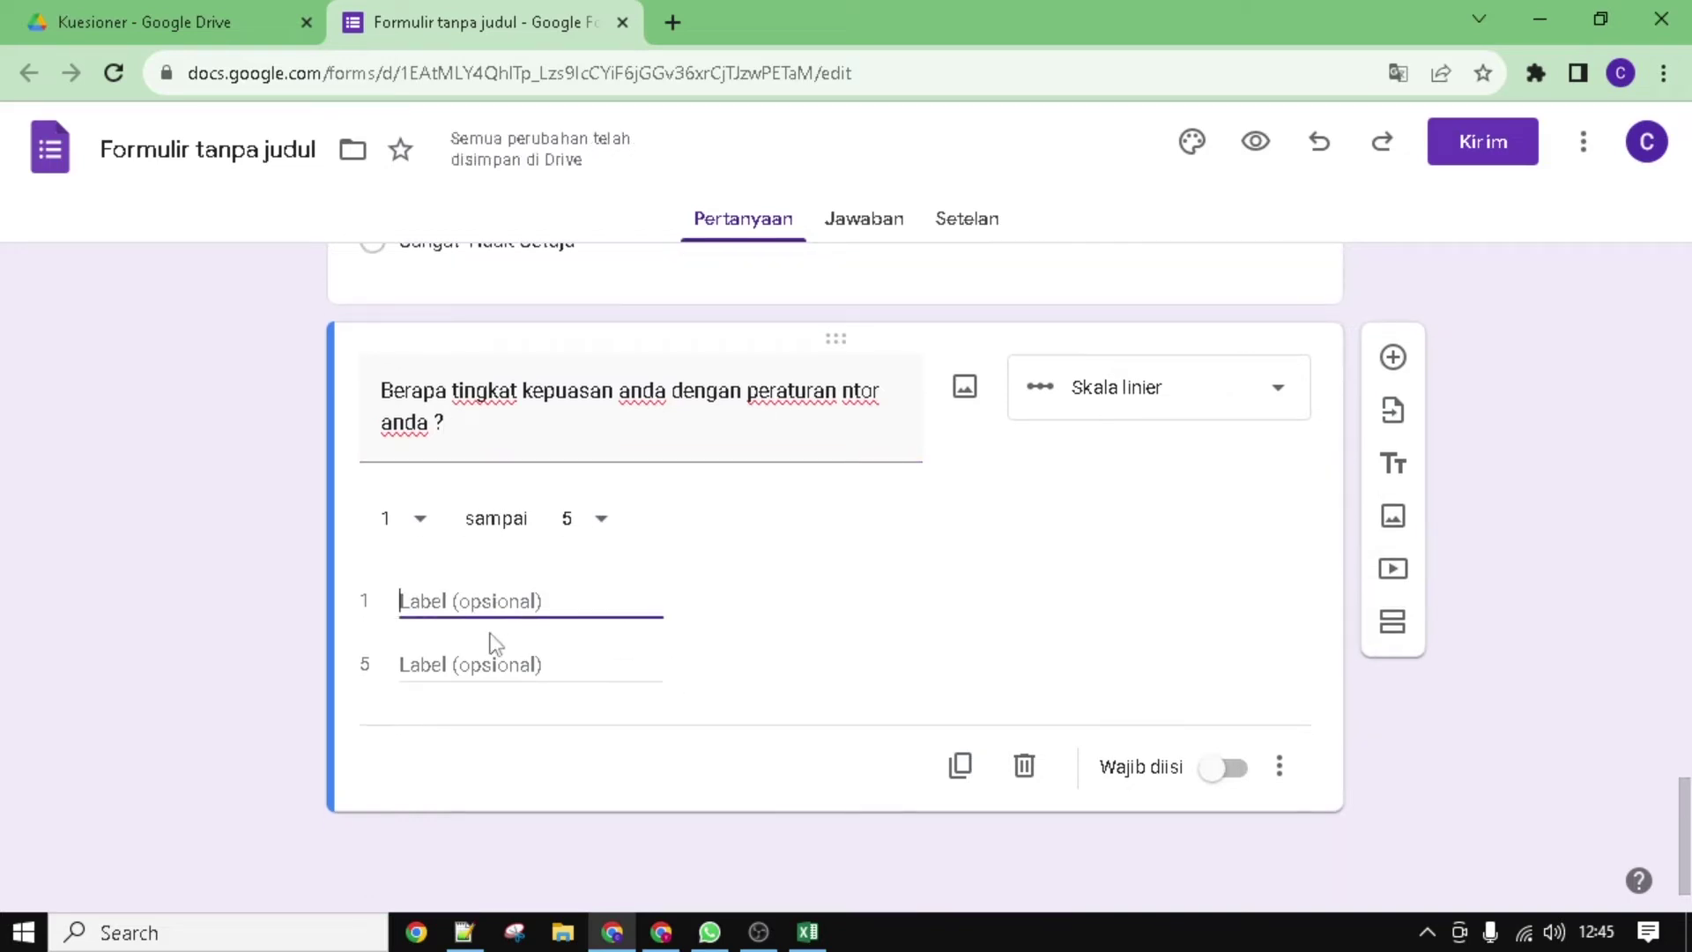
pyautogui.write('Minimal')
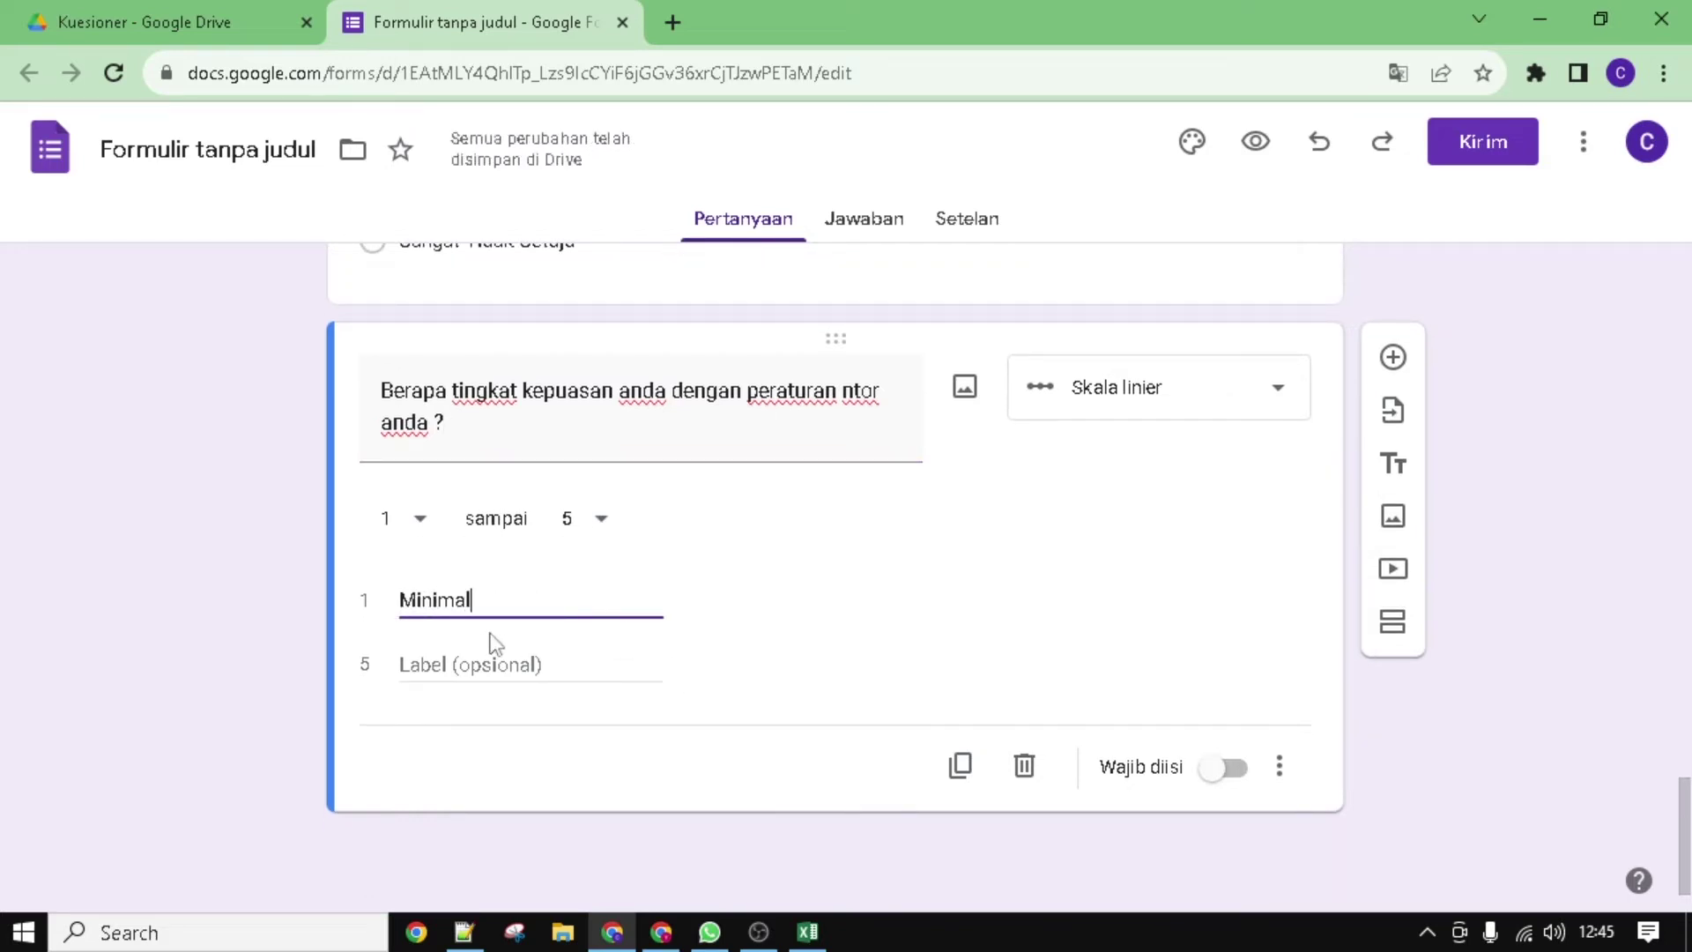
pyautogui.click(492, 667)
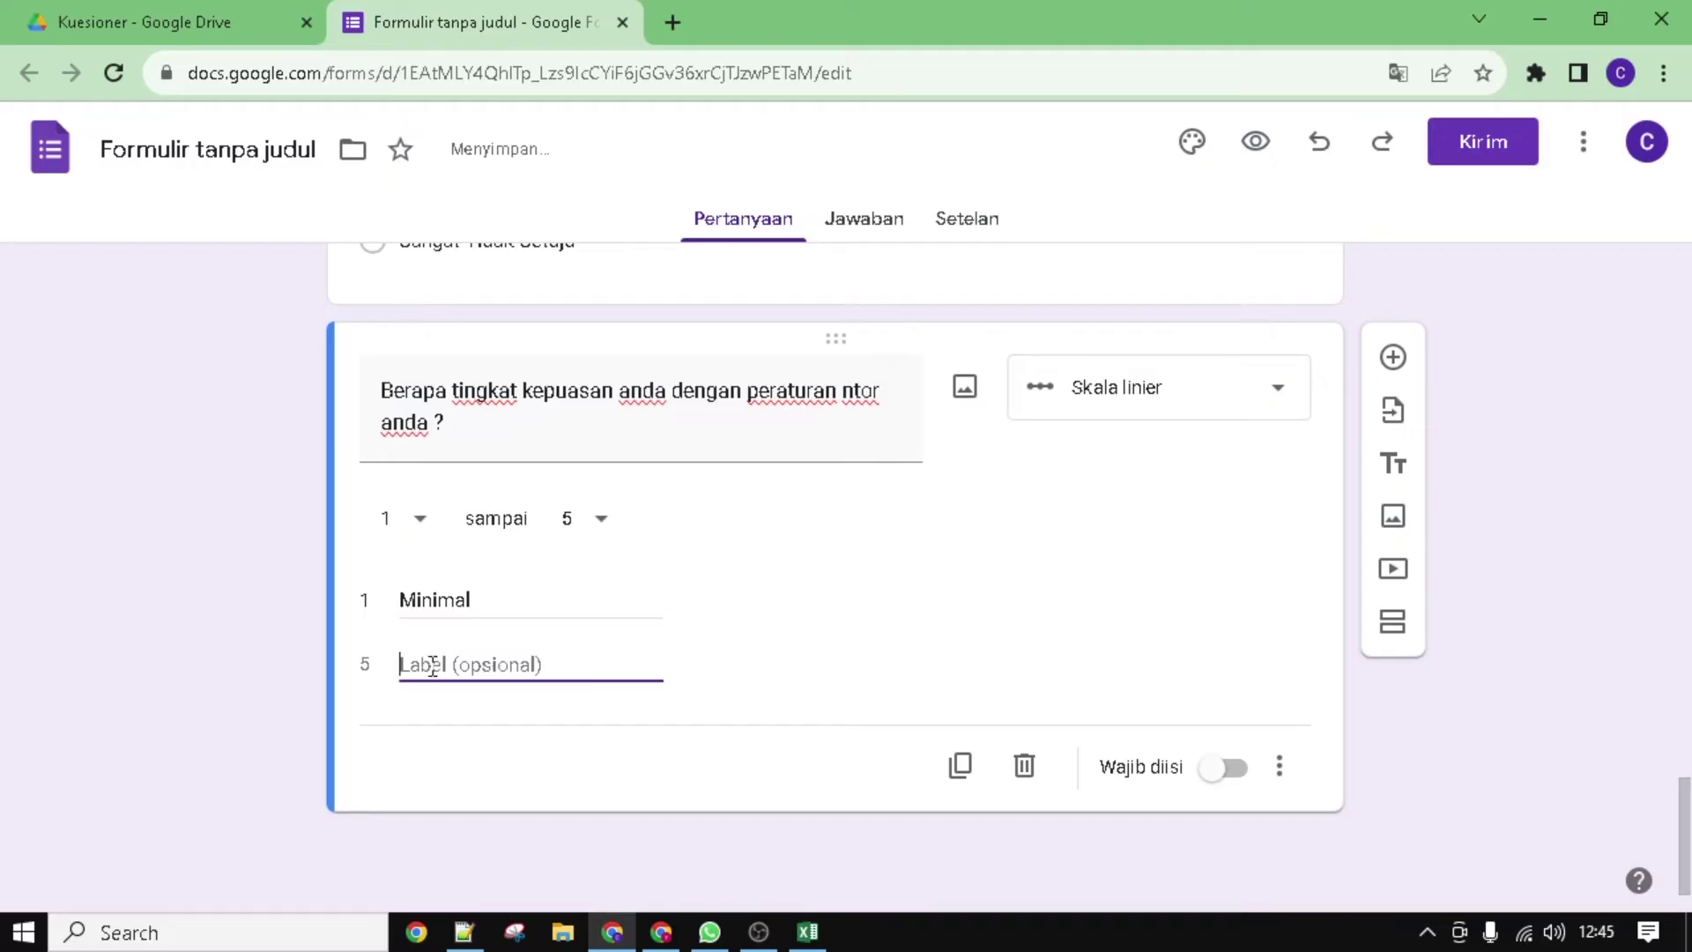
pyautogui.write('Maksimal')
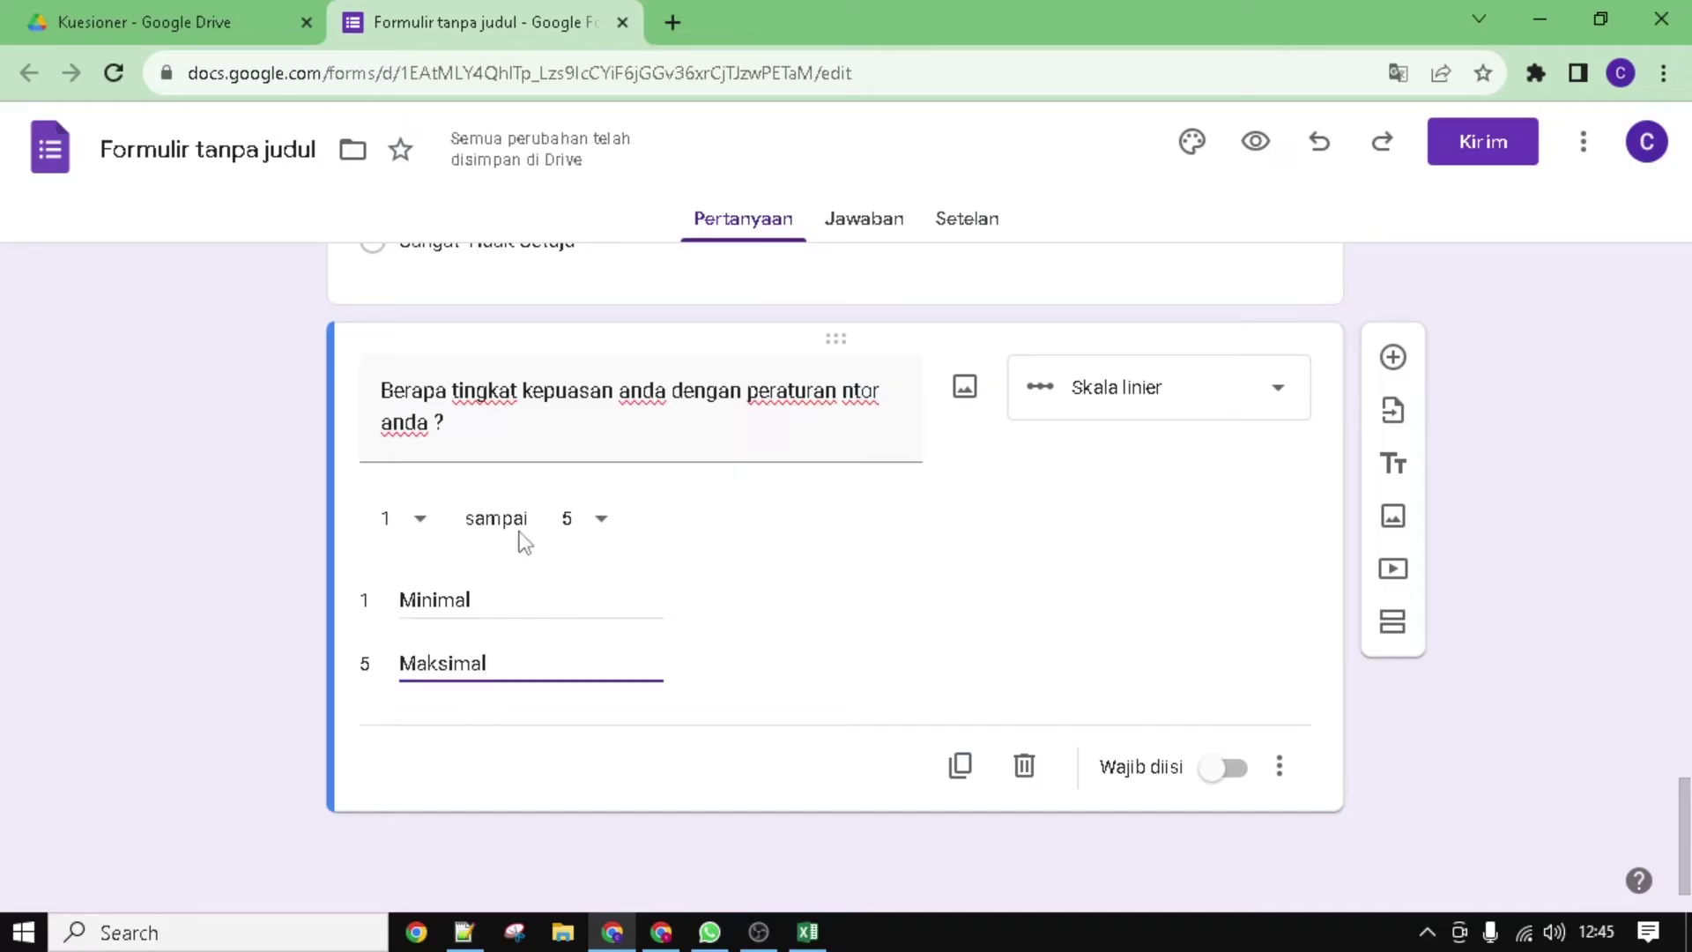
pyautogui.click(614, 528)
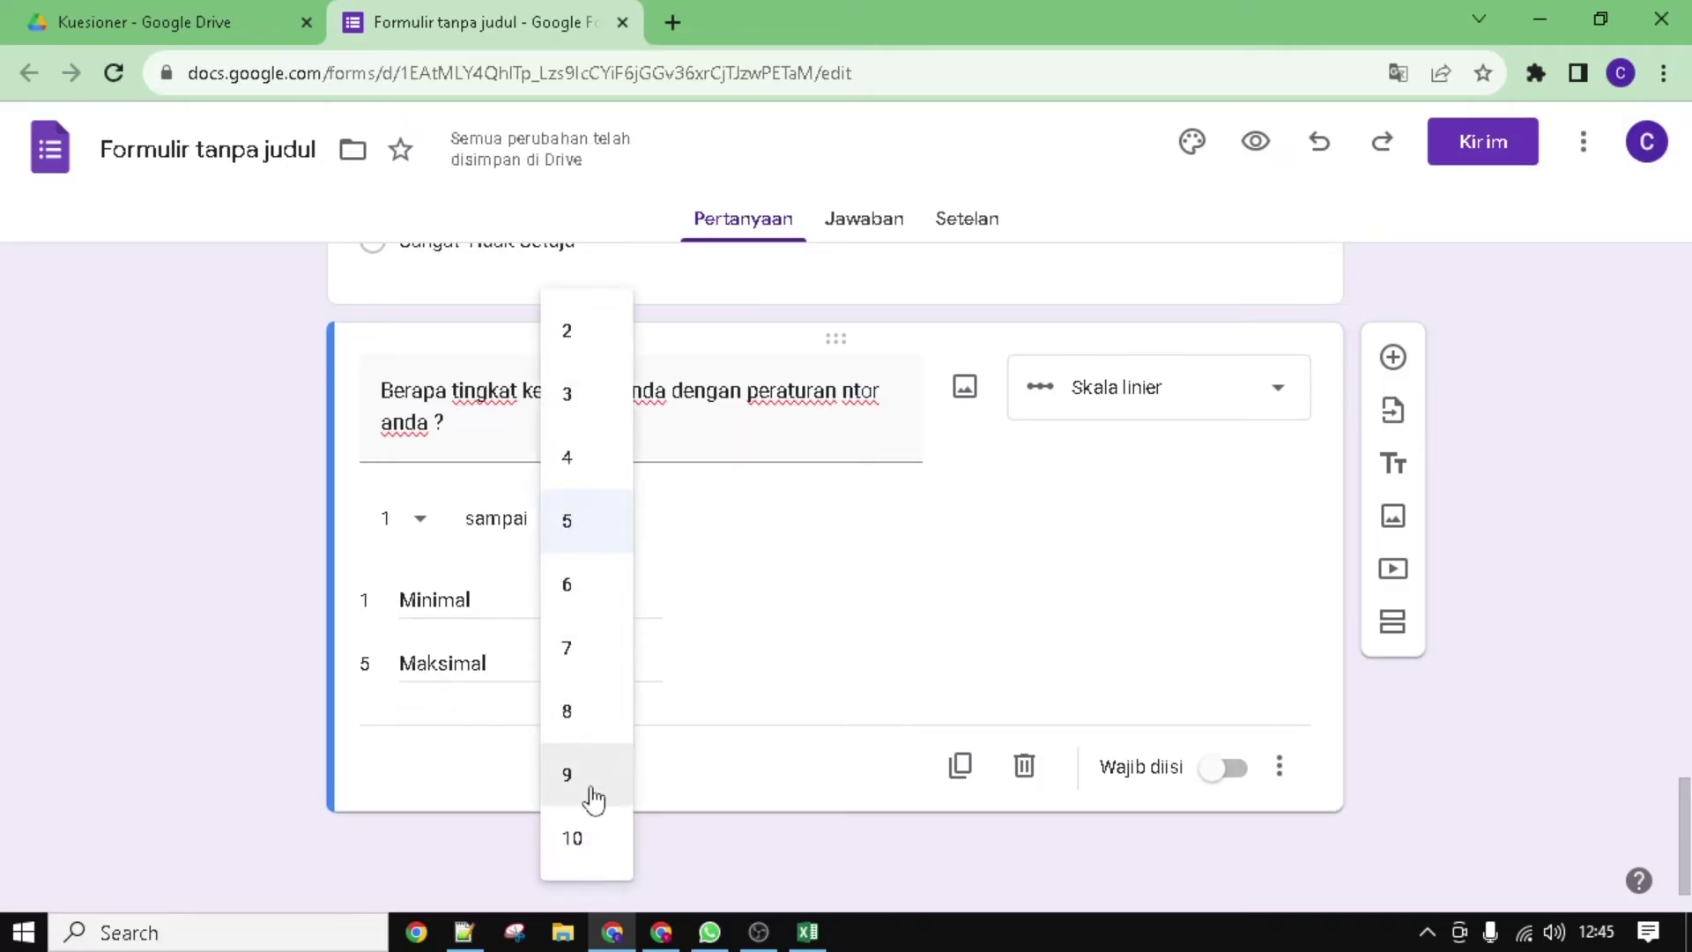
pyautogui.click(590, 830)
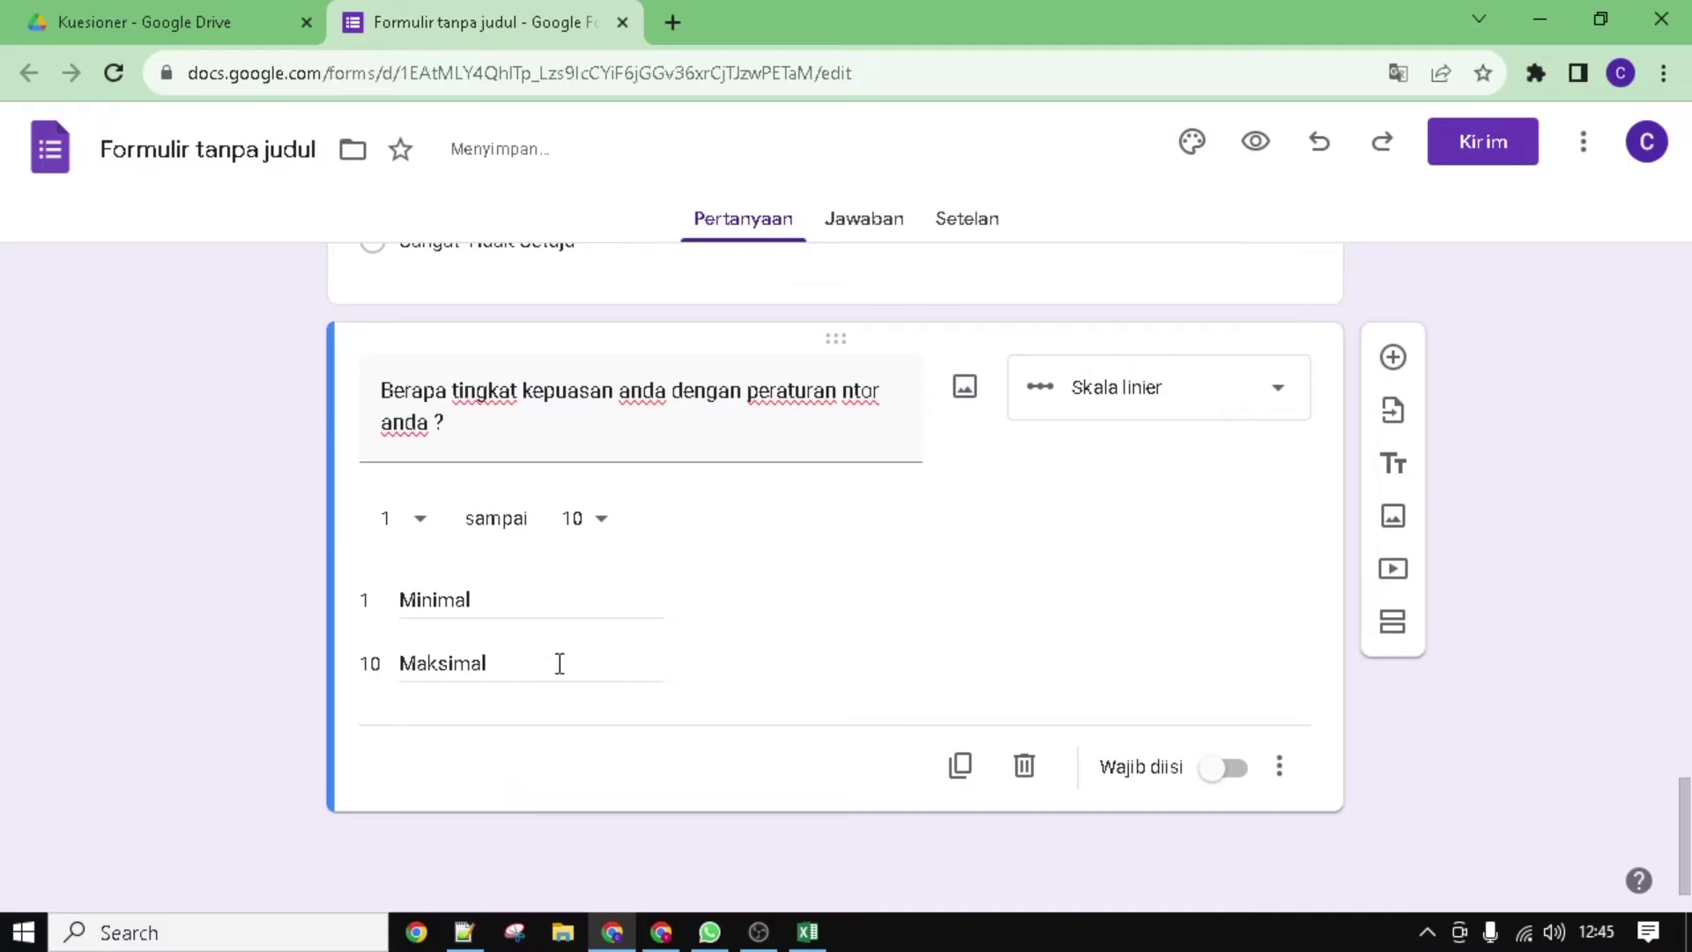
# Step: Preview the updated form as a respondent, continue past the cover letter and look through the Karakteristik Responden questions
pyautogui.scroll(10, 774, 663)
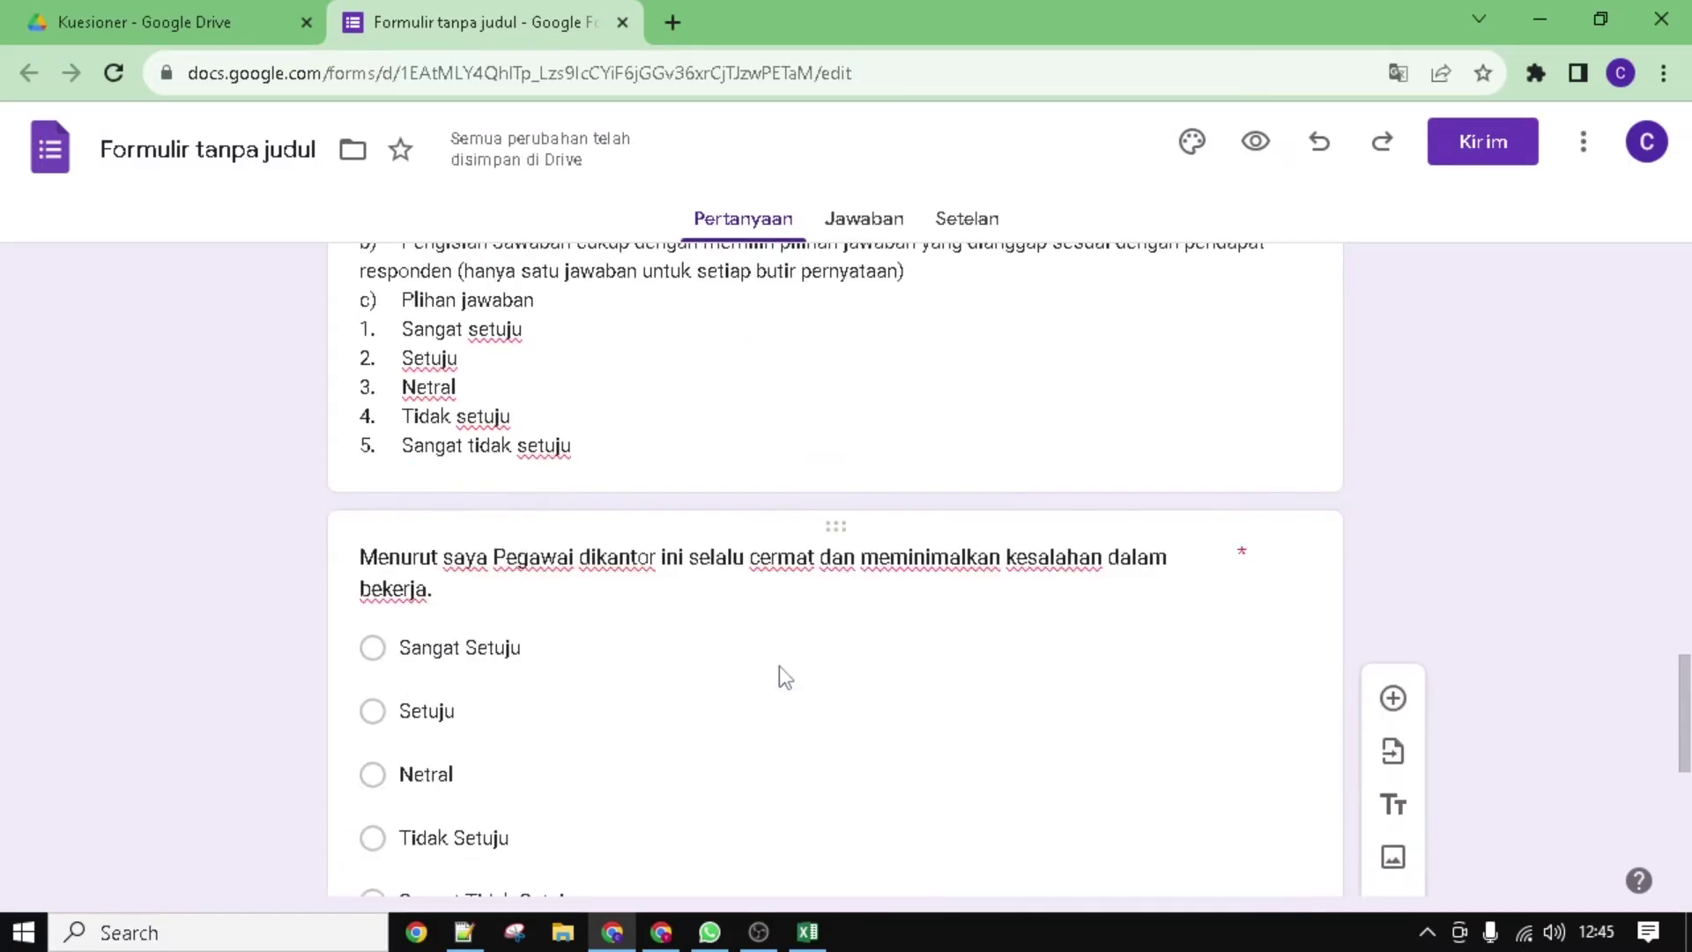
pyautogui.scroll(5, 779, 664)
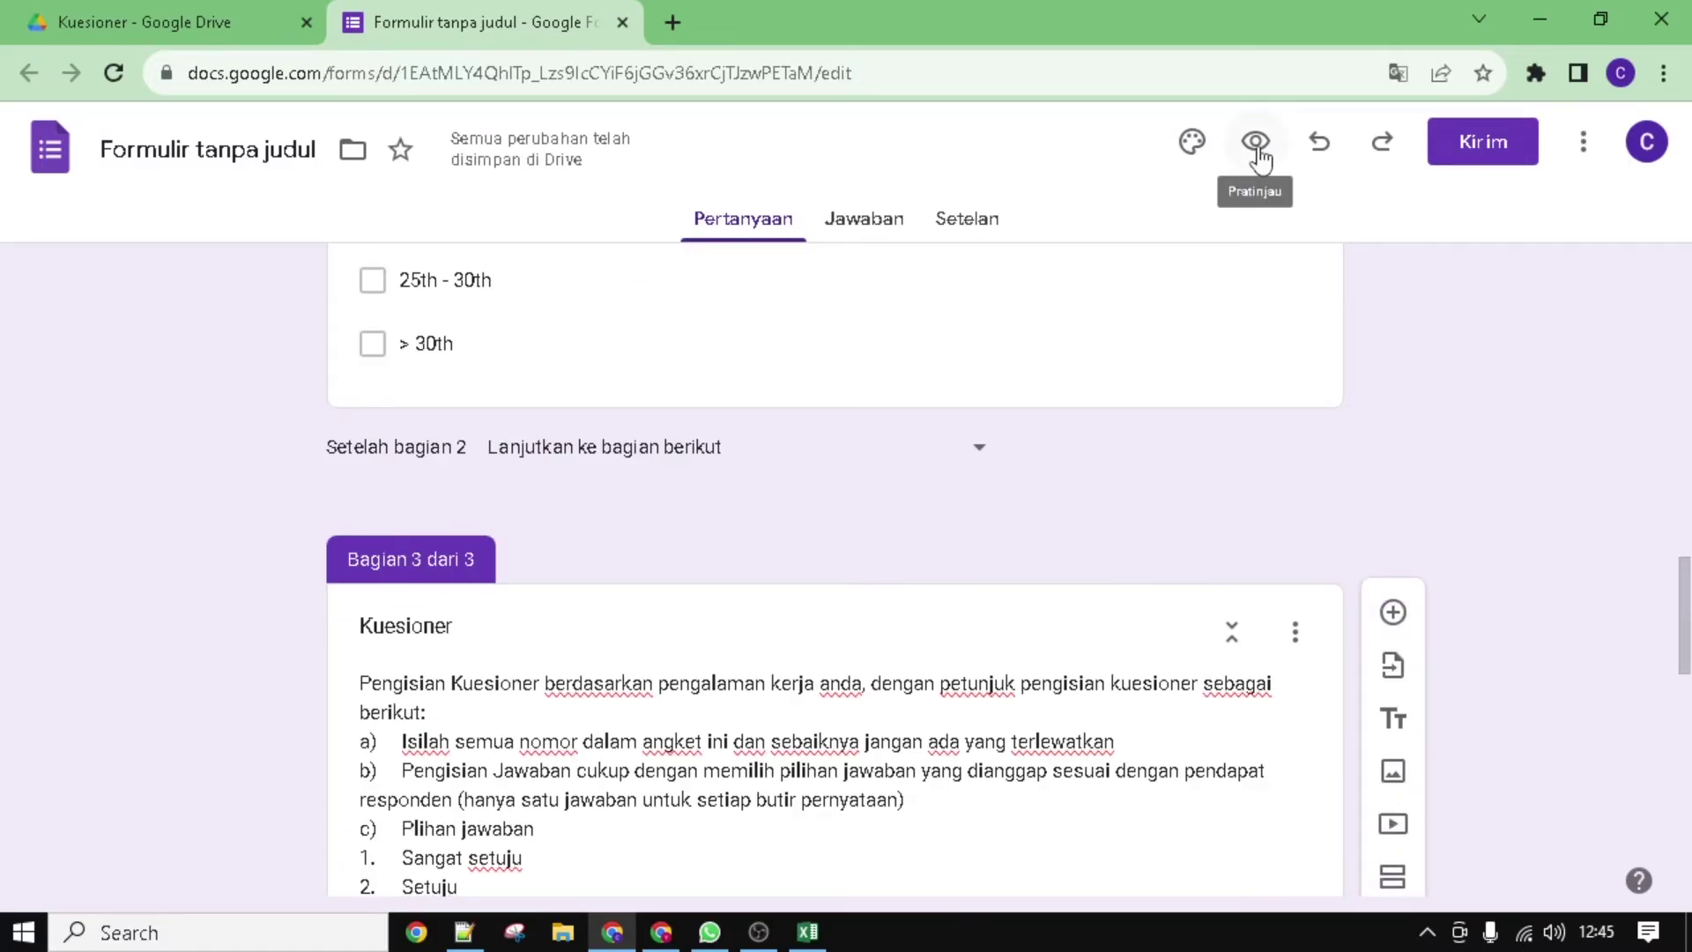
pyautogui.click(1256, 143)
pyautogui.scroll(-3, 855, 356)
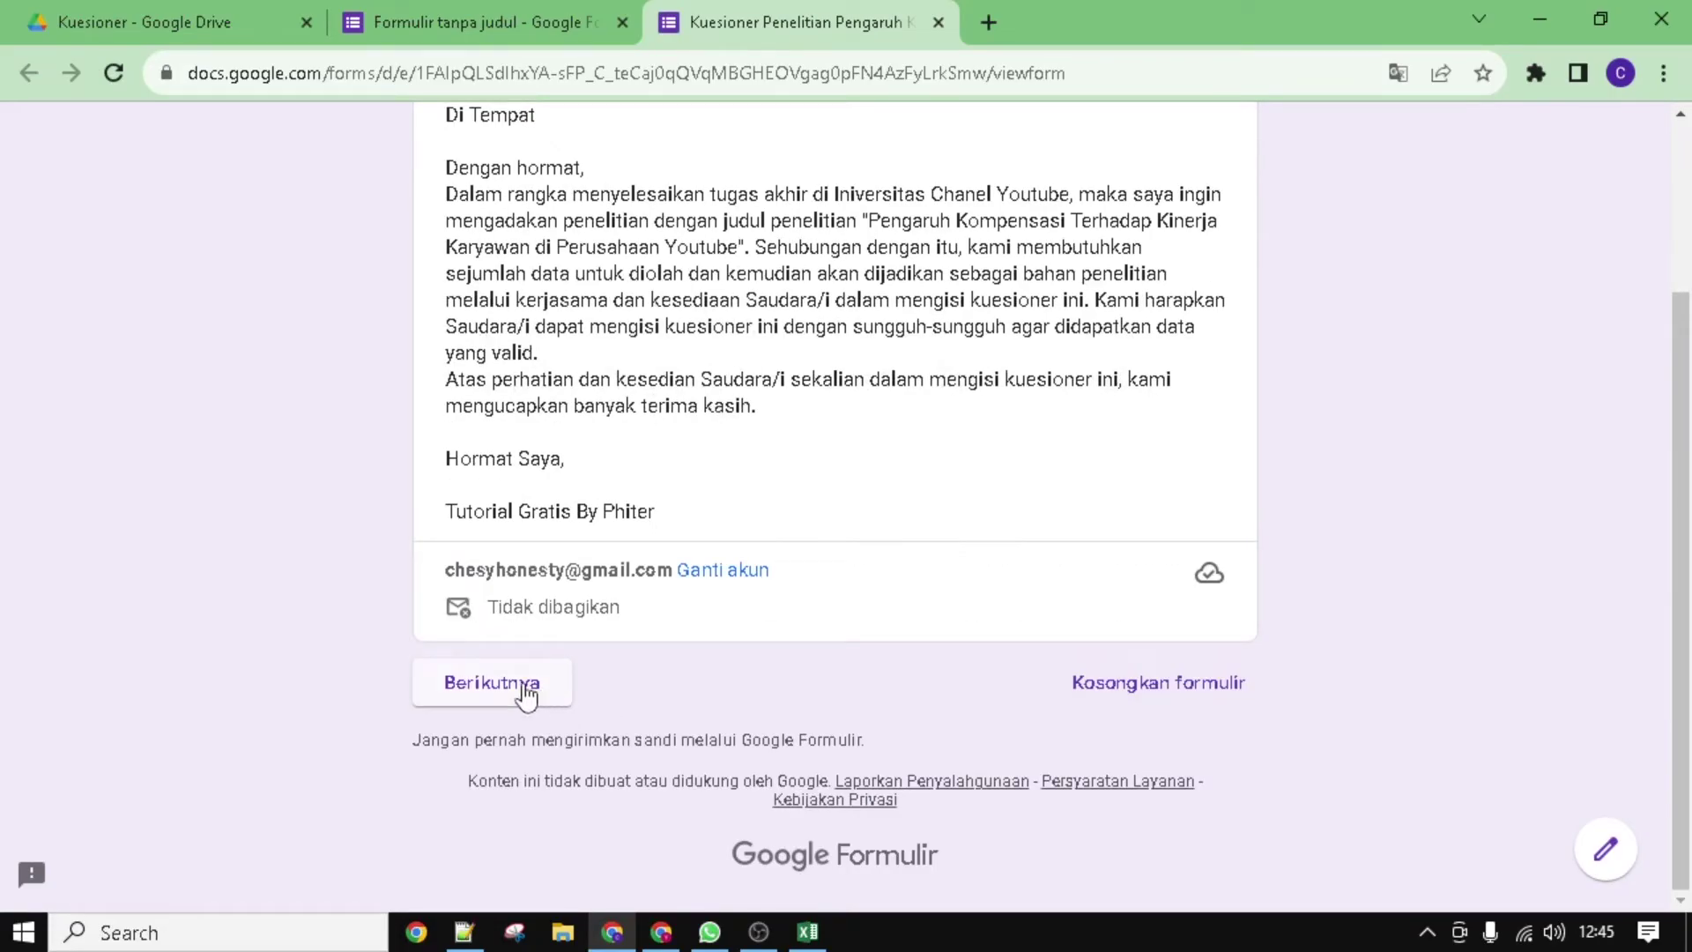
pyautogui.click(498, 680)
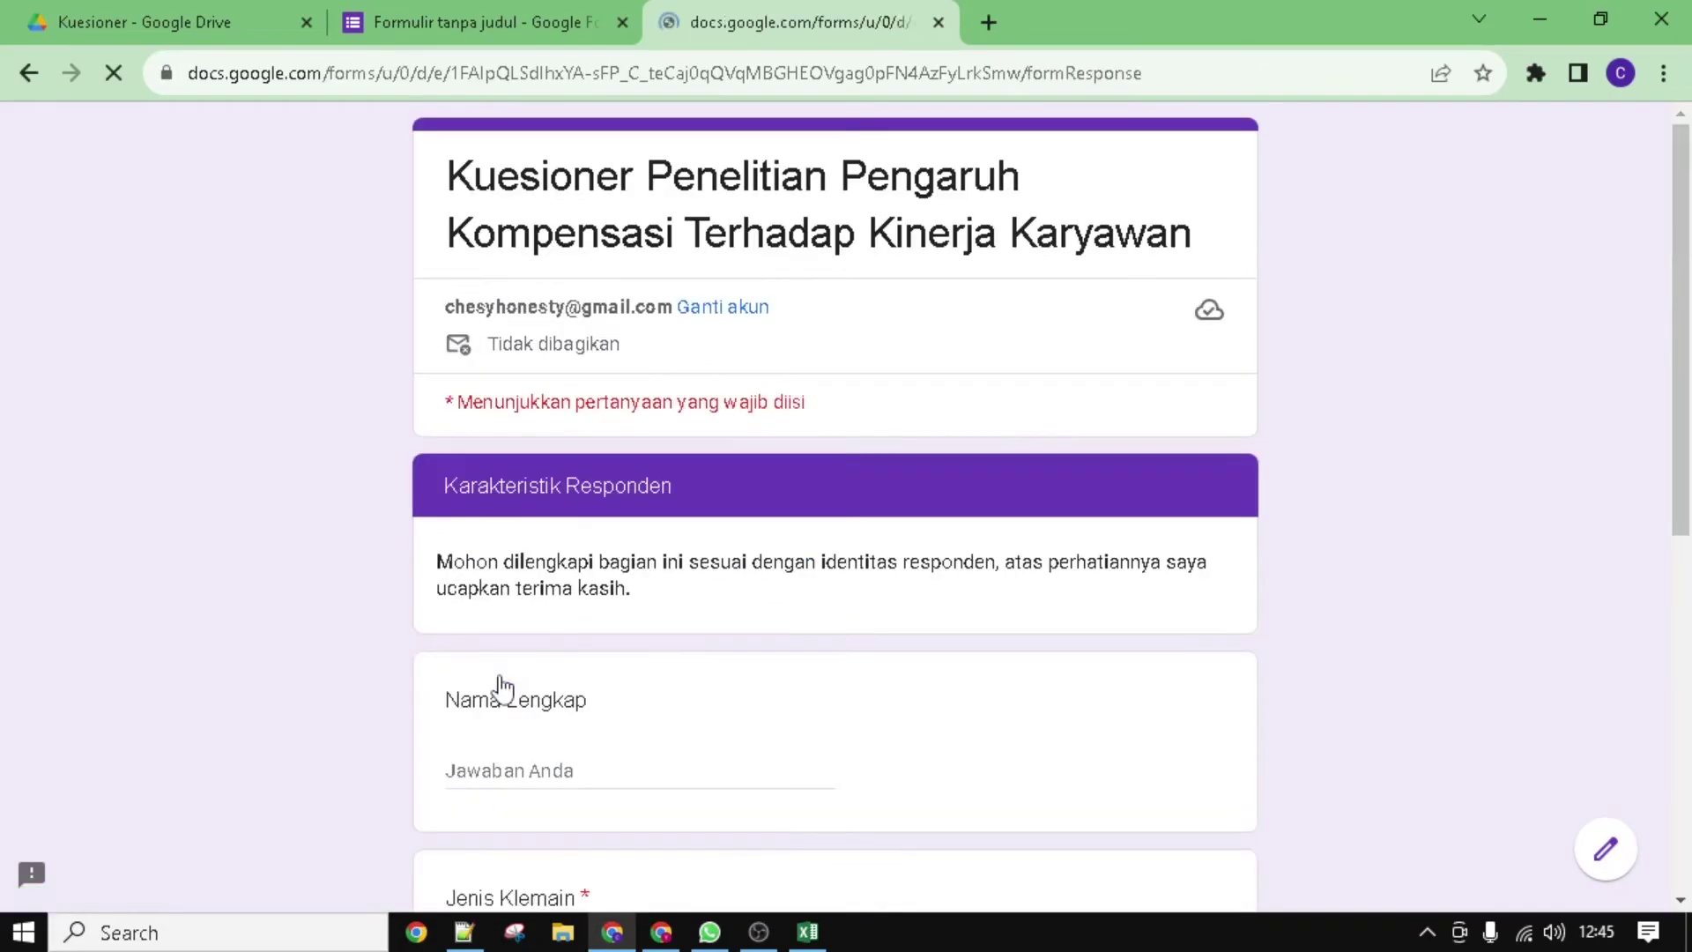
pyautogui.scroll(-3, 595, 533)
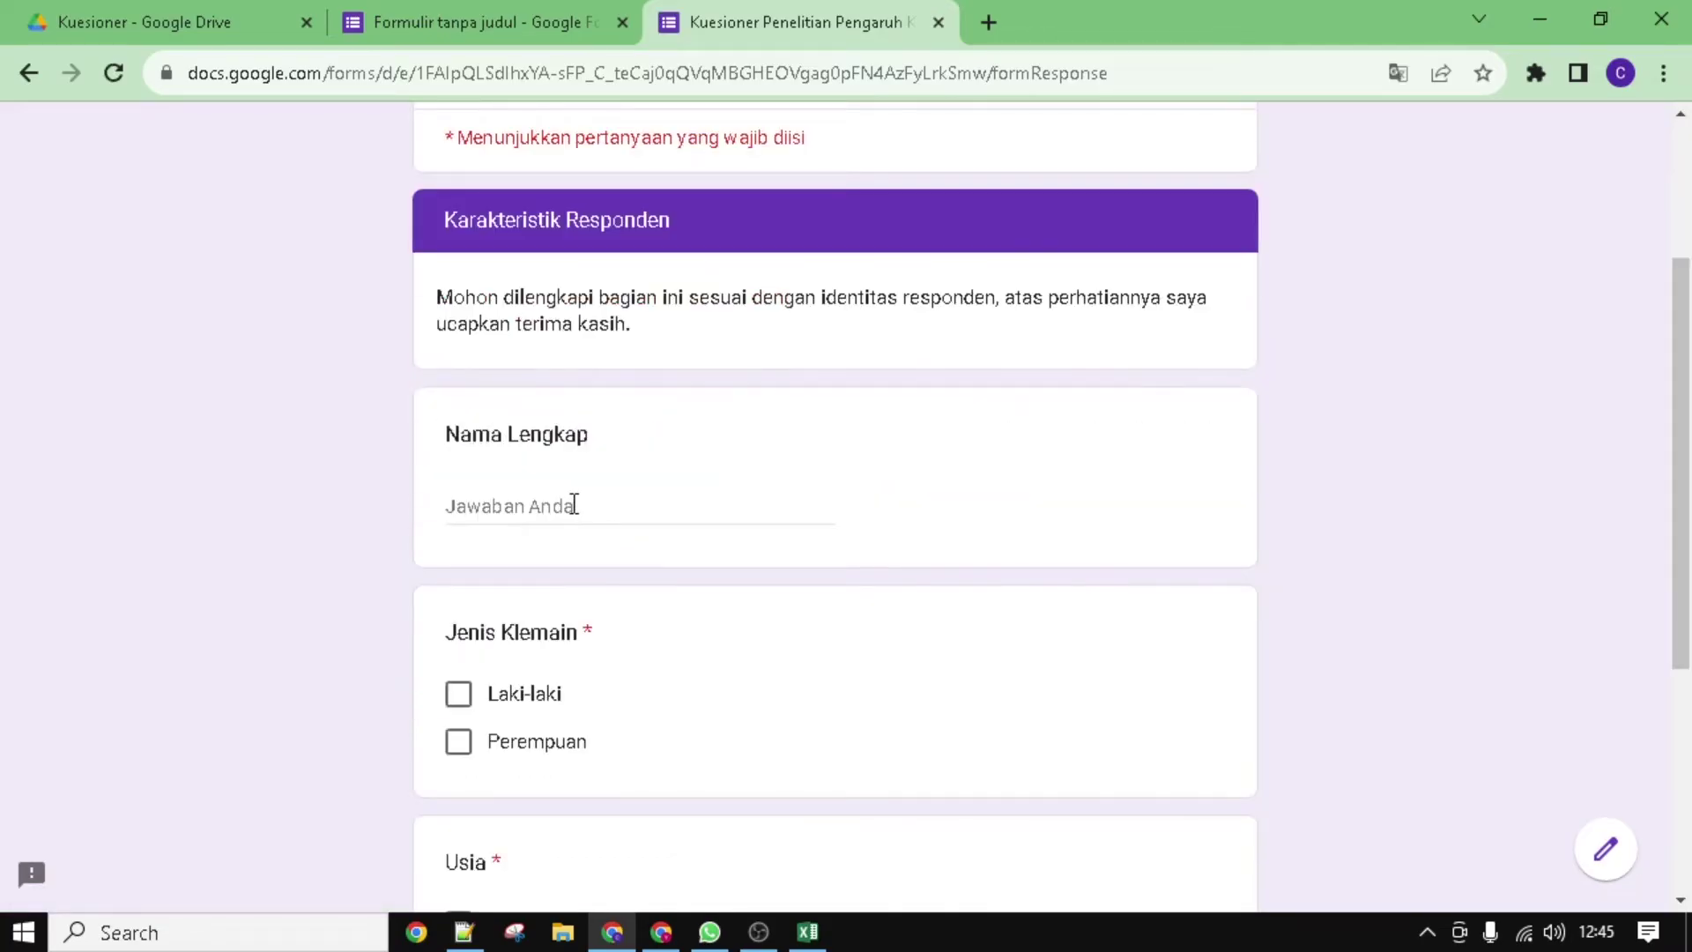
pyautogui.click(568, 504)
pyautogui.scroll(-2, 615, 517)
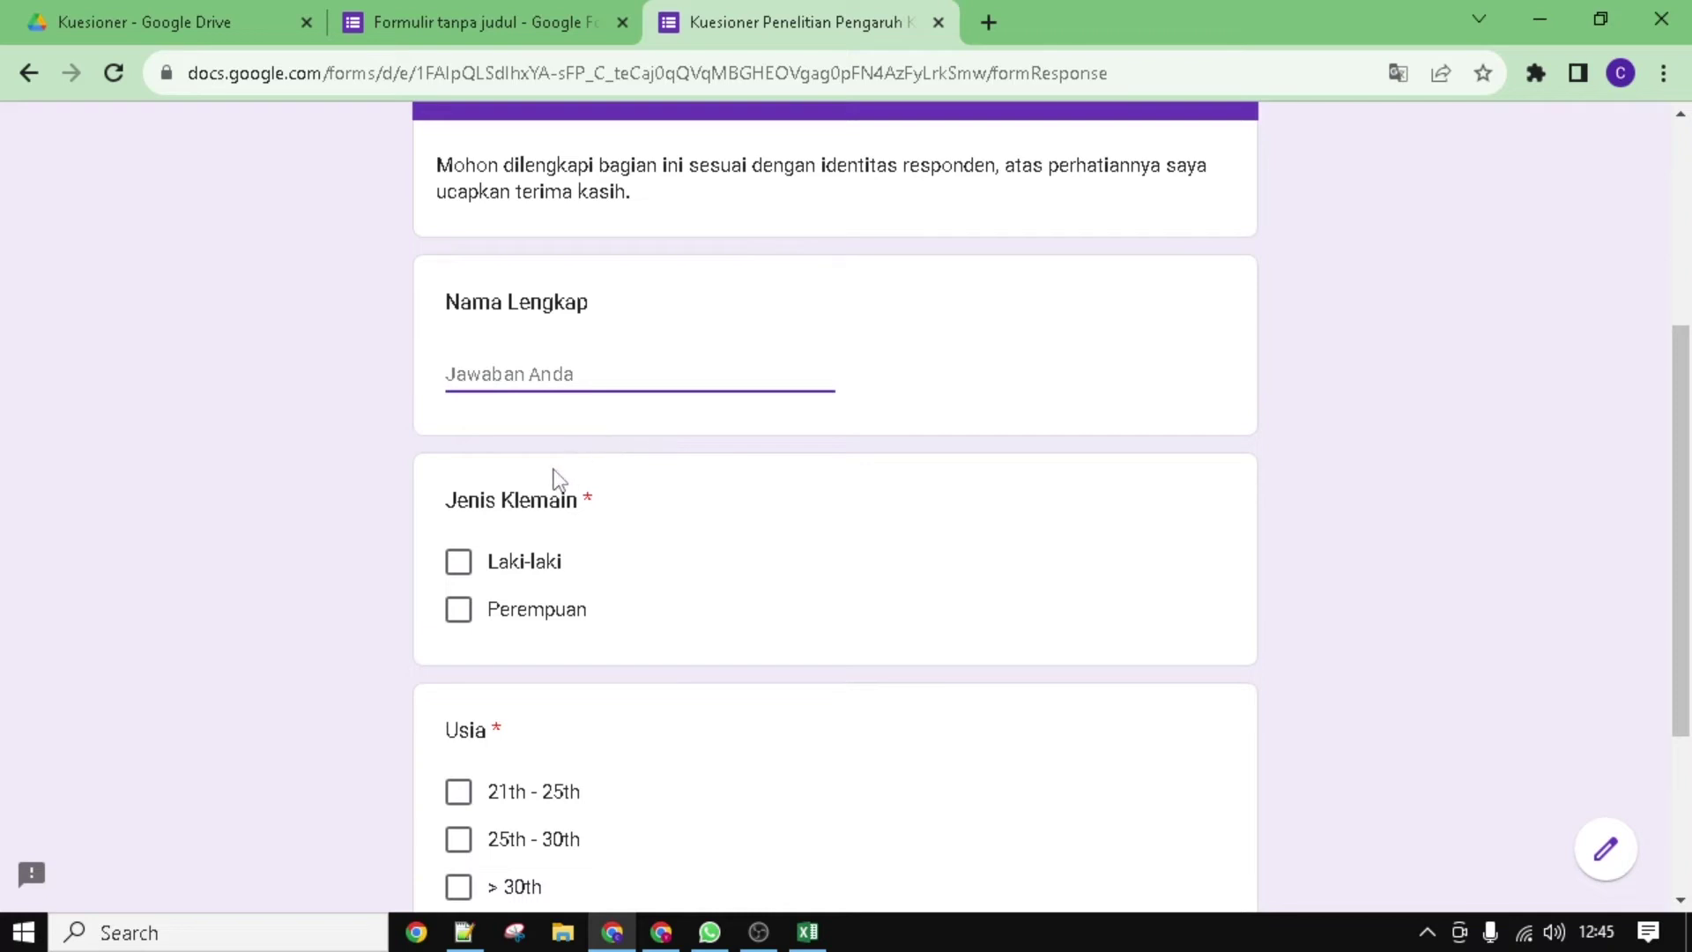
pyautogui.scroll(-2, 489, 605)
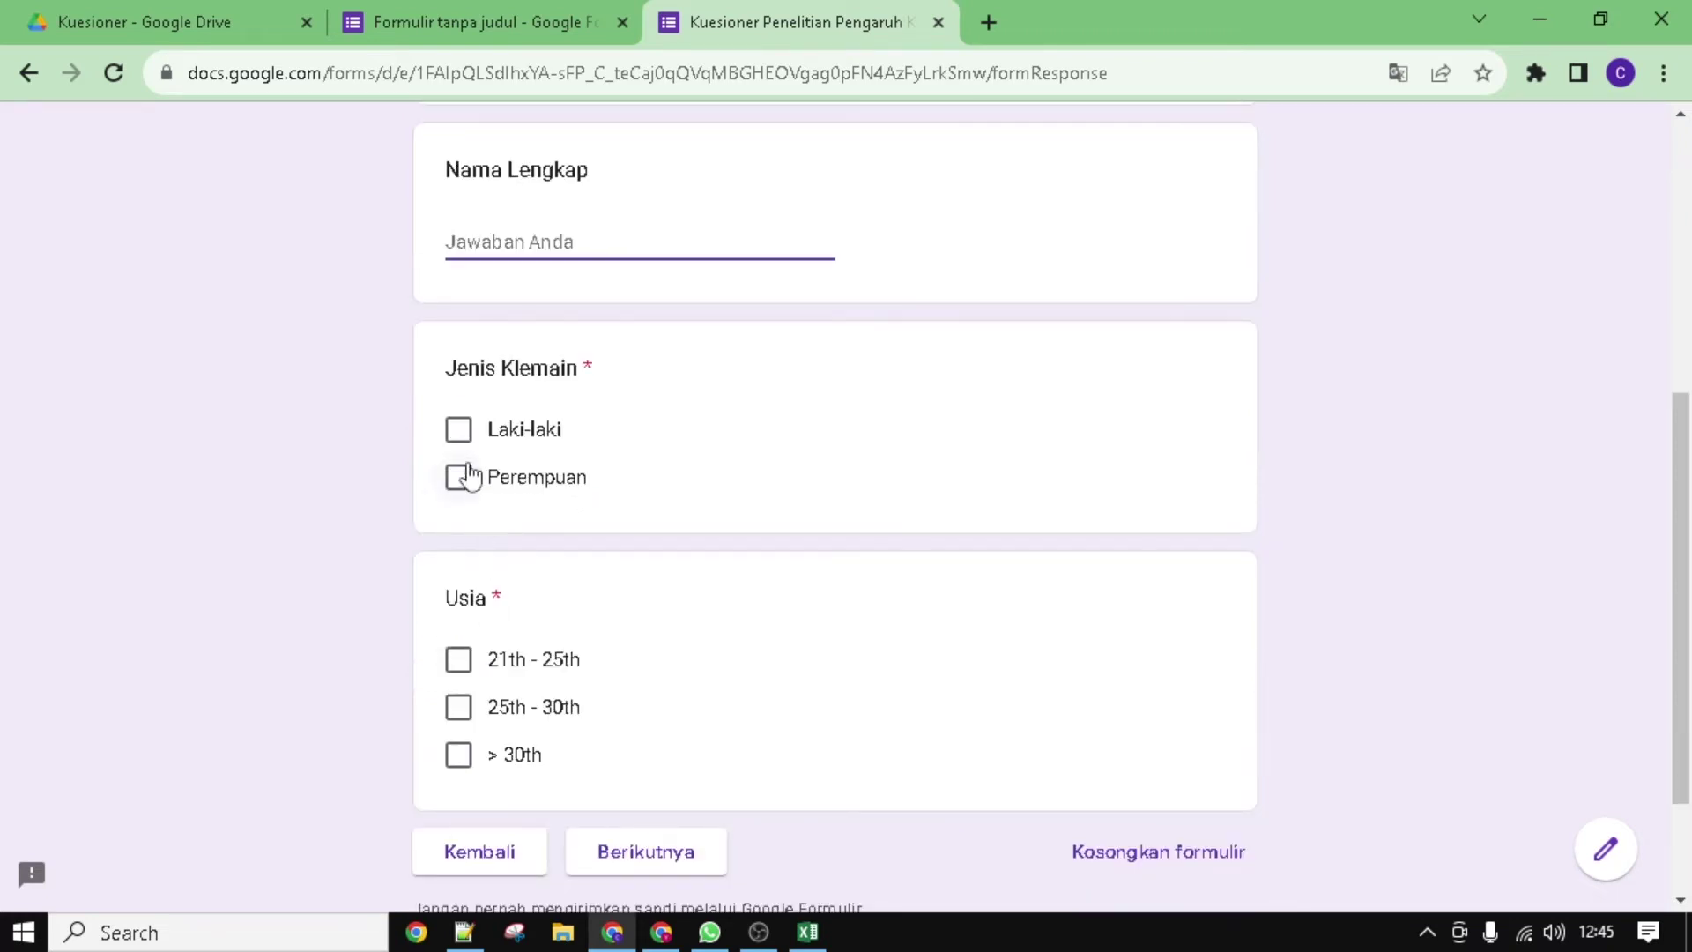
# Step: Answer Jenis Klemain with Laki-laki and Usia with 21th - 25th, and continue to the Kuesioner section
pyautogui.click(458, 430)
pyautogui.click(458, 659)
pyautogui.scroll(-2, 569, 608)
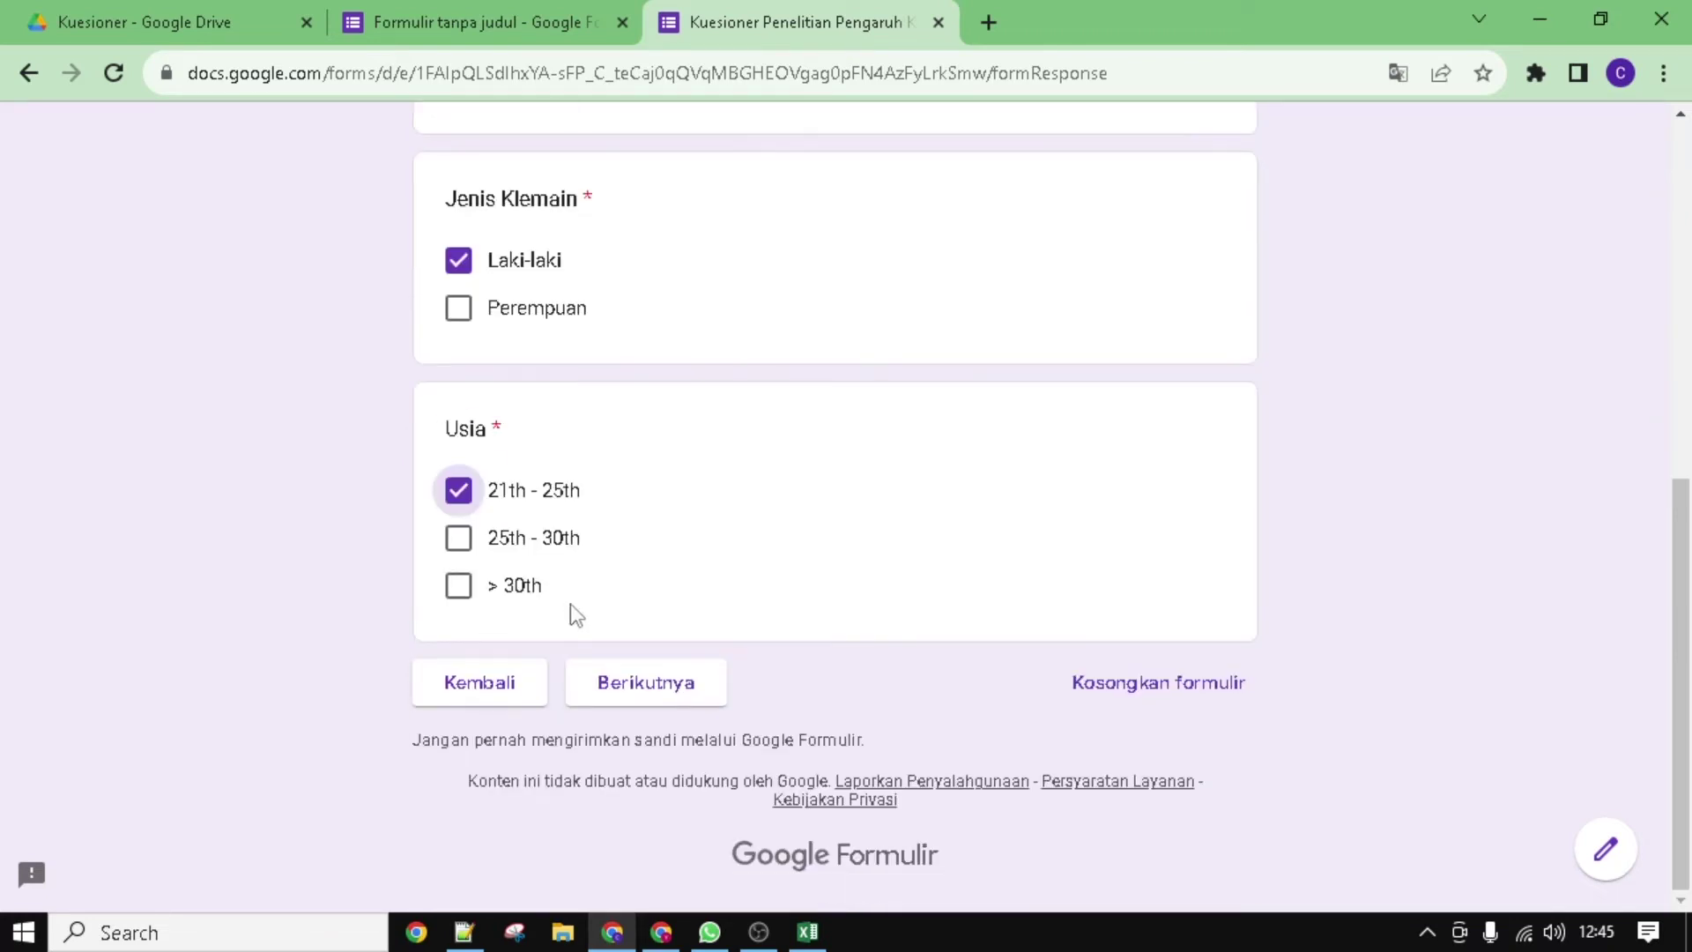
pyautogui.click(648, 686)
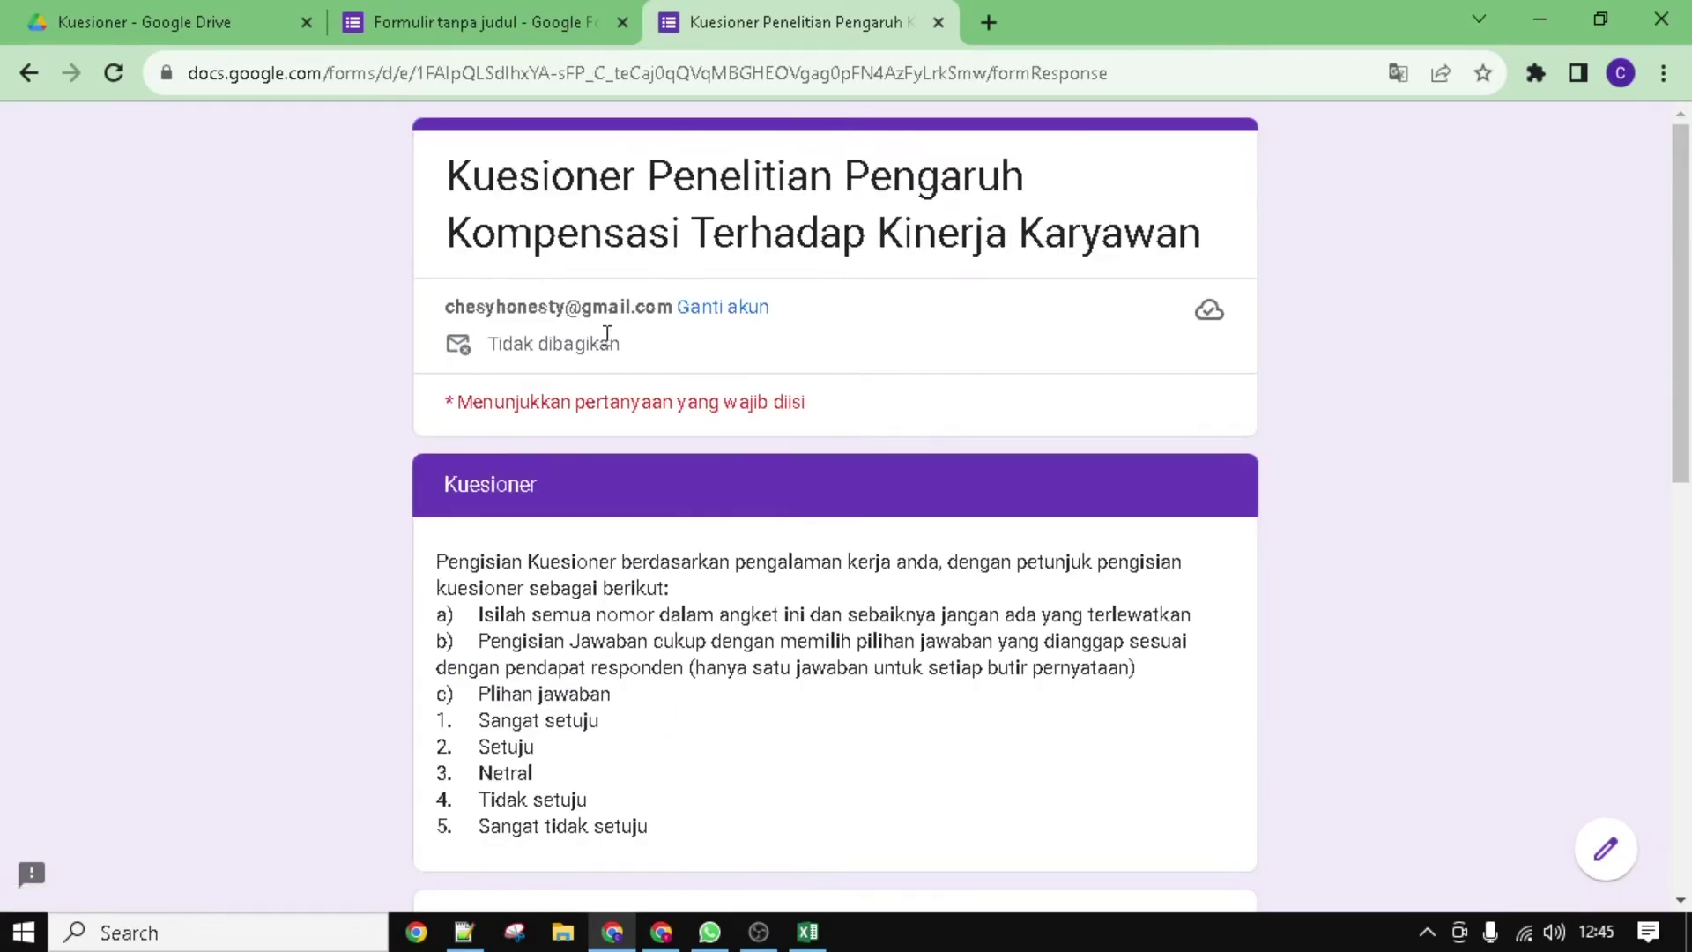
# Step: Read the Kuesioner filling instructions and answer the mandatory question about employees working carefully with Sangat Setuju
pyautogui.scroll(-2, 606, 335)
pyautogui.scroll(-2, 534, 363)
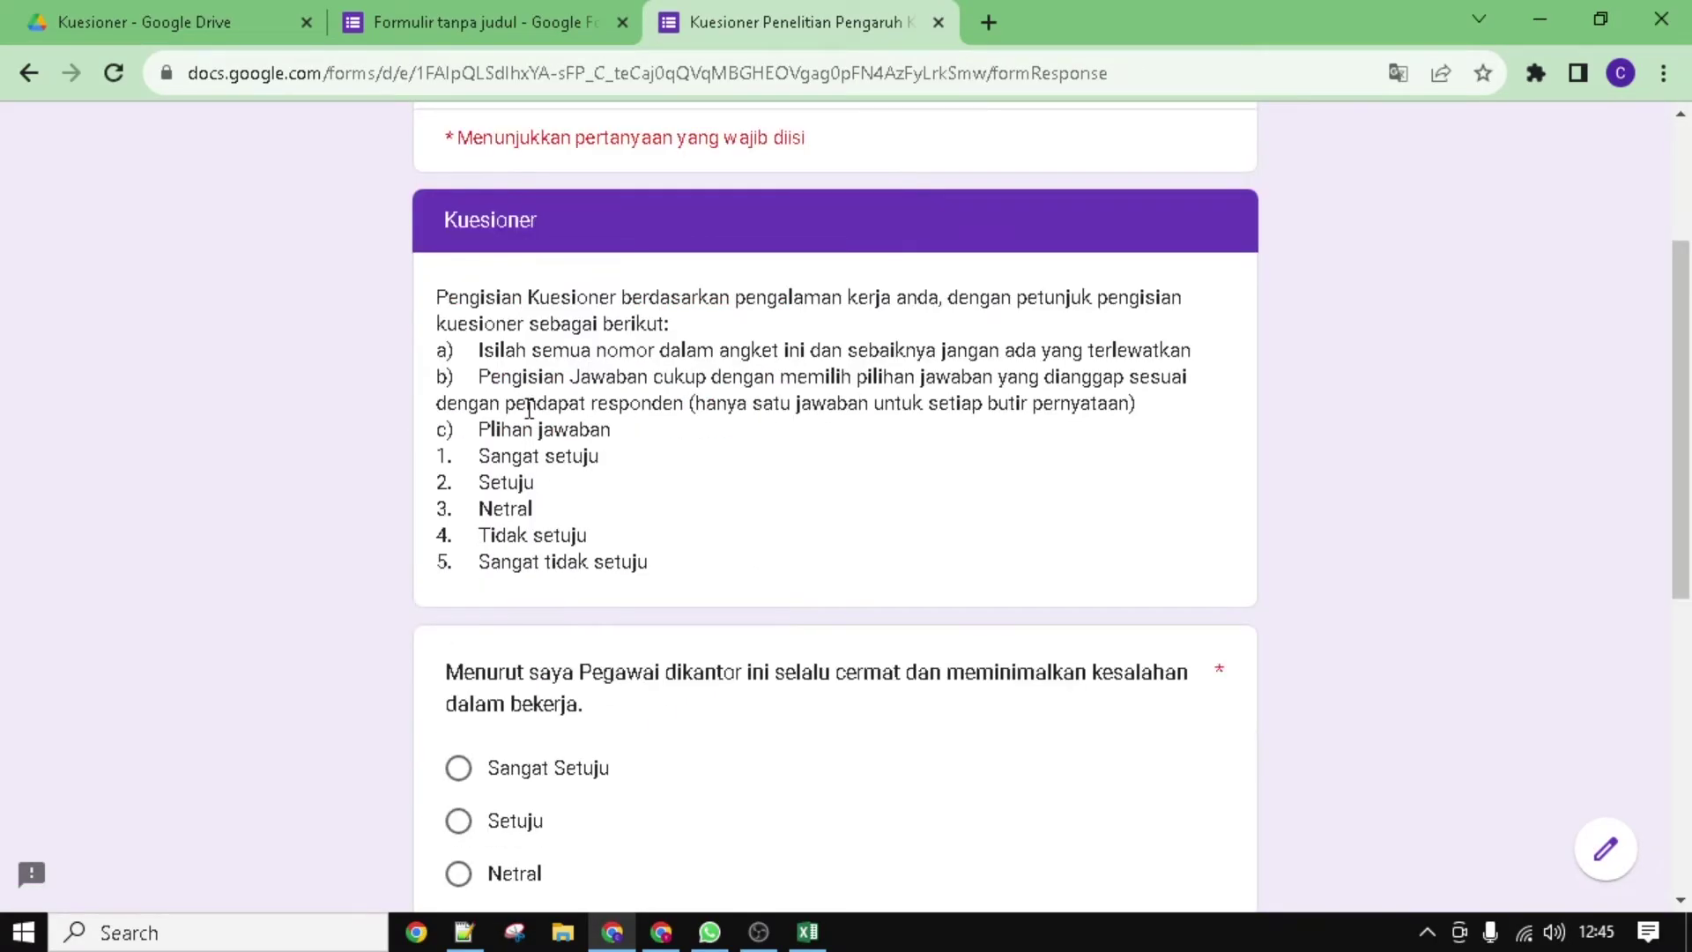
pyautogui.moveTo(439, 309); pyautogui.dragTo(709, 612)
pyautogui.scroll(-3, 670, 616)
pyautogui.click(457, 504)
pyautogui.click(458, 559)
pyautogui.click(460, 508)
pyautogui.scroll(-3, 590, 595)
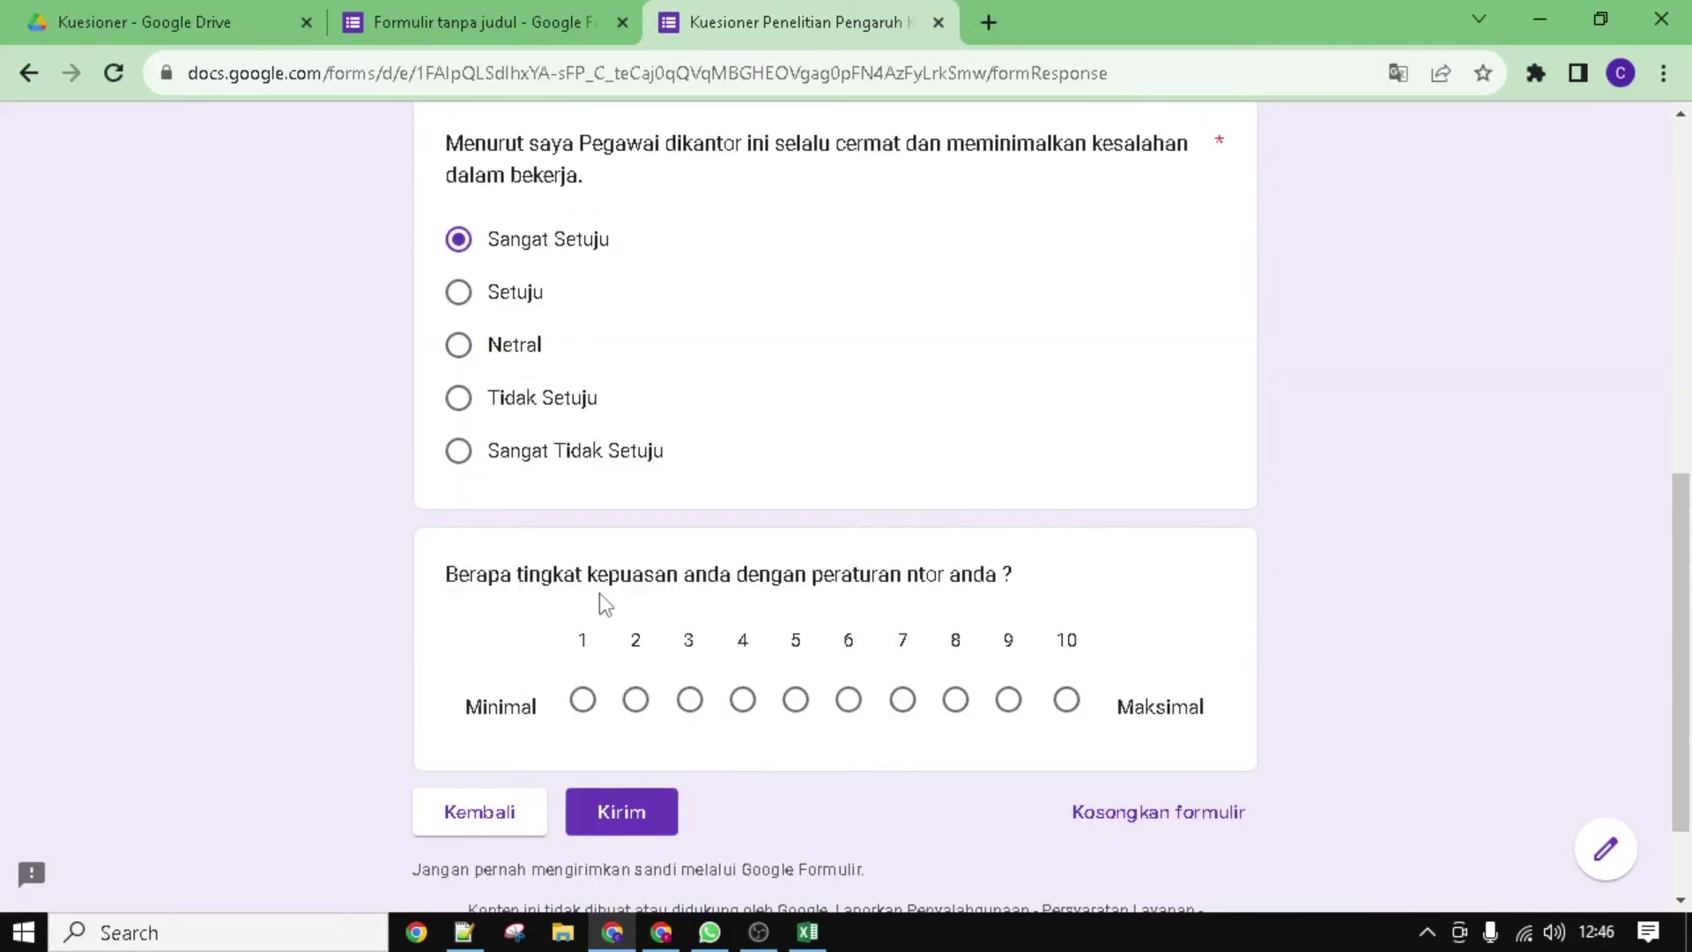
# Step: Rate the satisfaction question 7 on the linear scale, submit the response and close the form preview
pyautogui.scroll(-2, 599, 594)
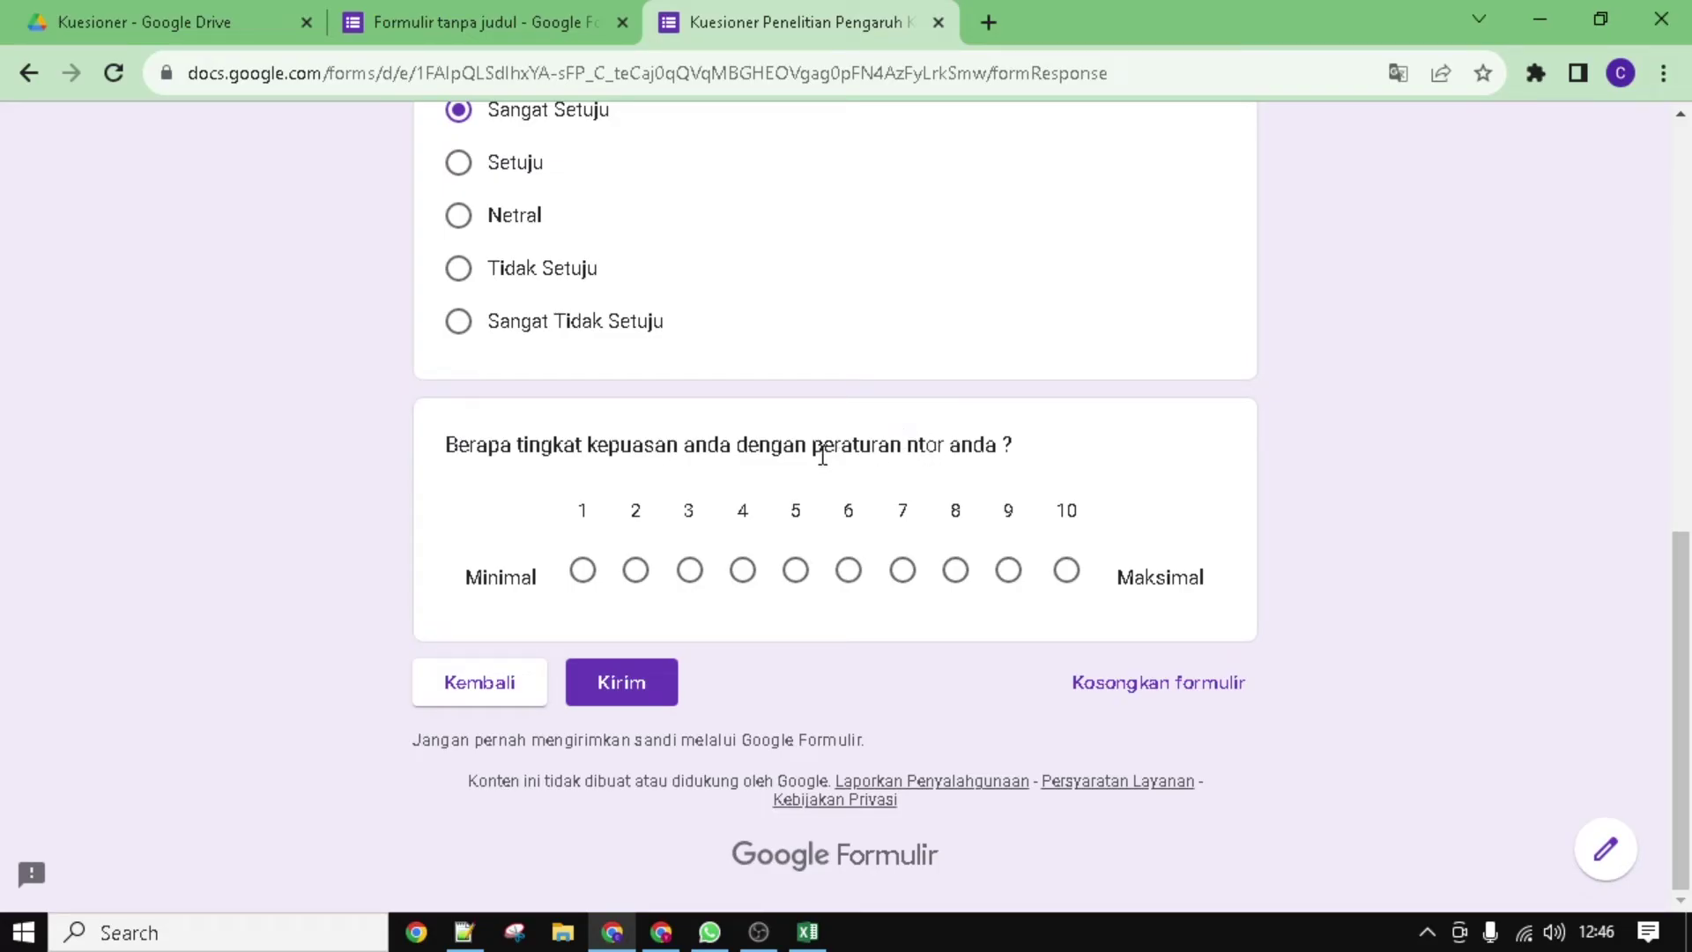
pyautogui.moveTo(812, 445); pyautogui.dragTo(962, 444)
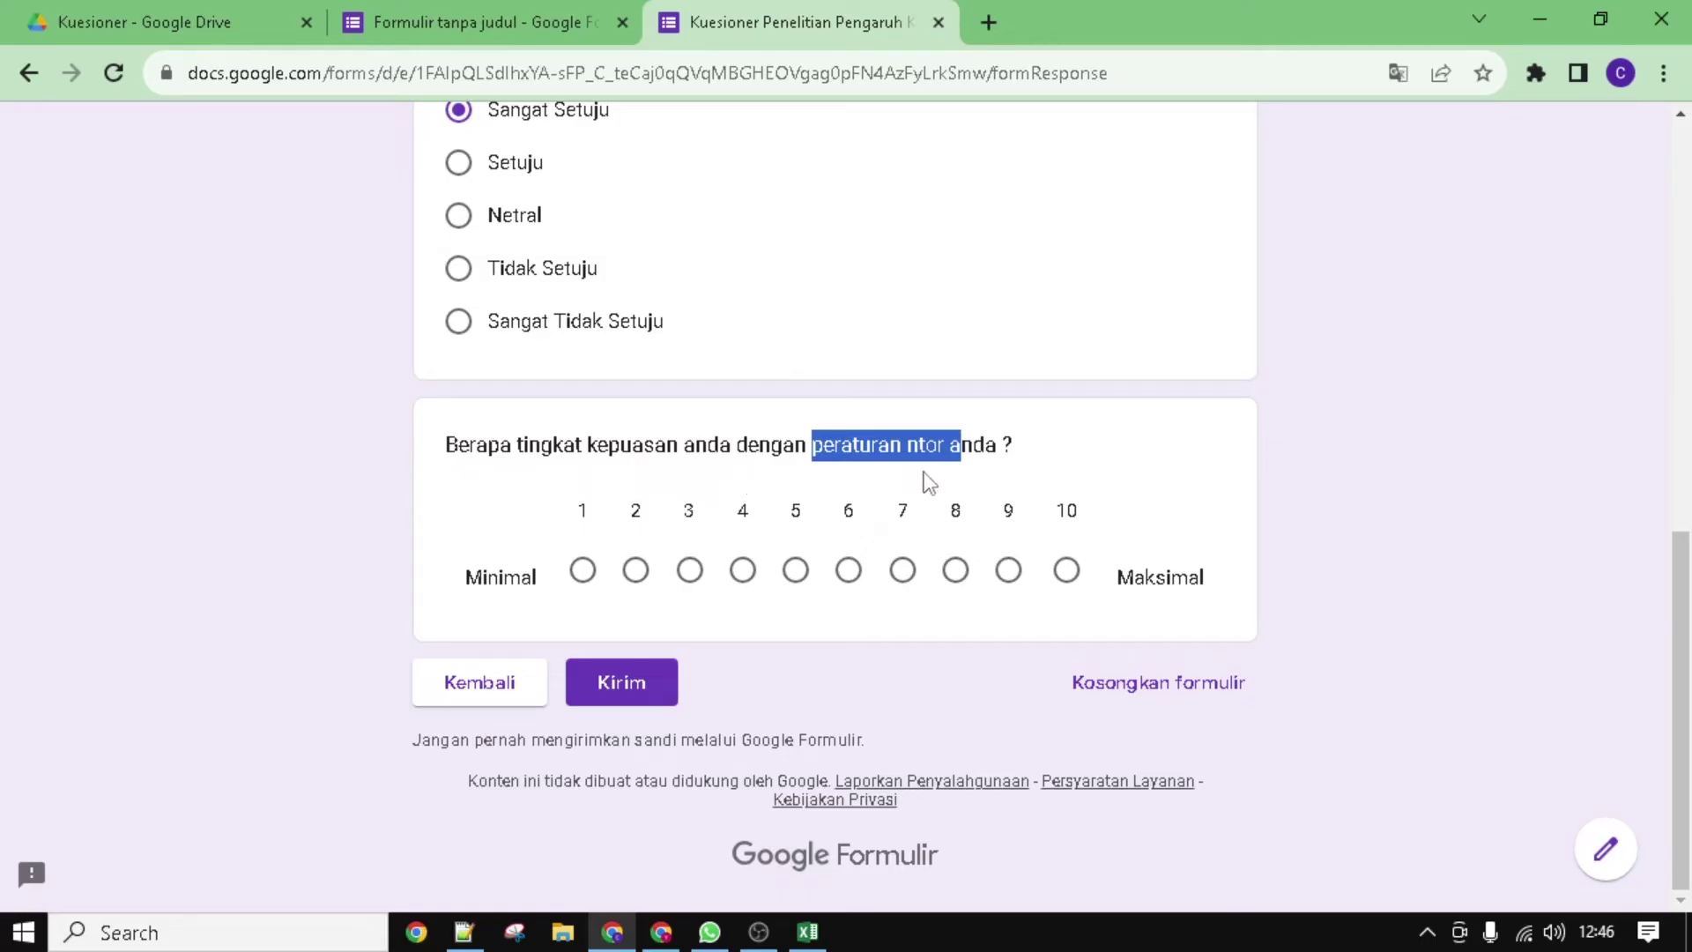
pyautogui.click(578, 581)
pyautogui.click(1065, 574)
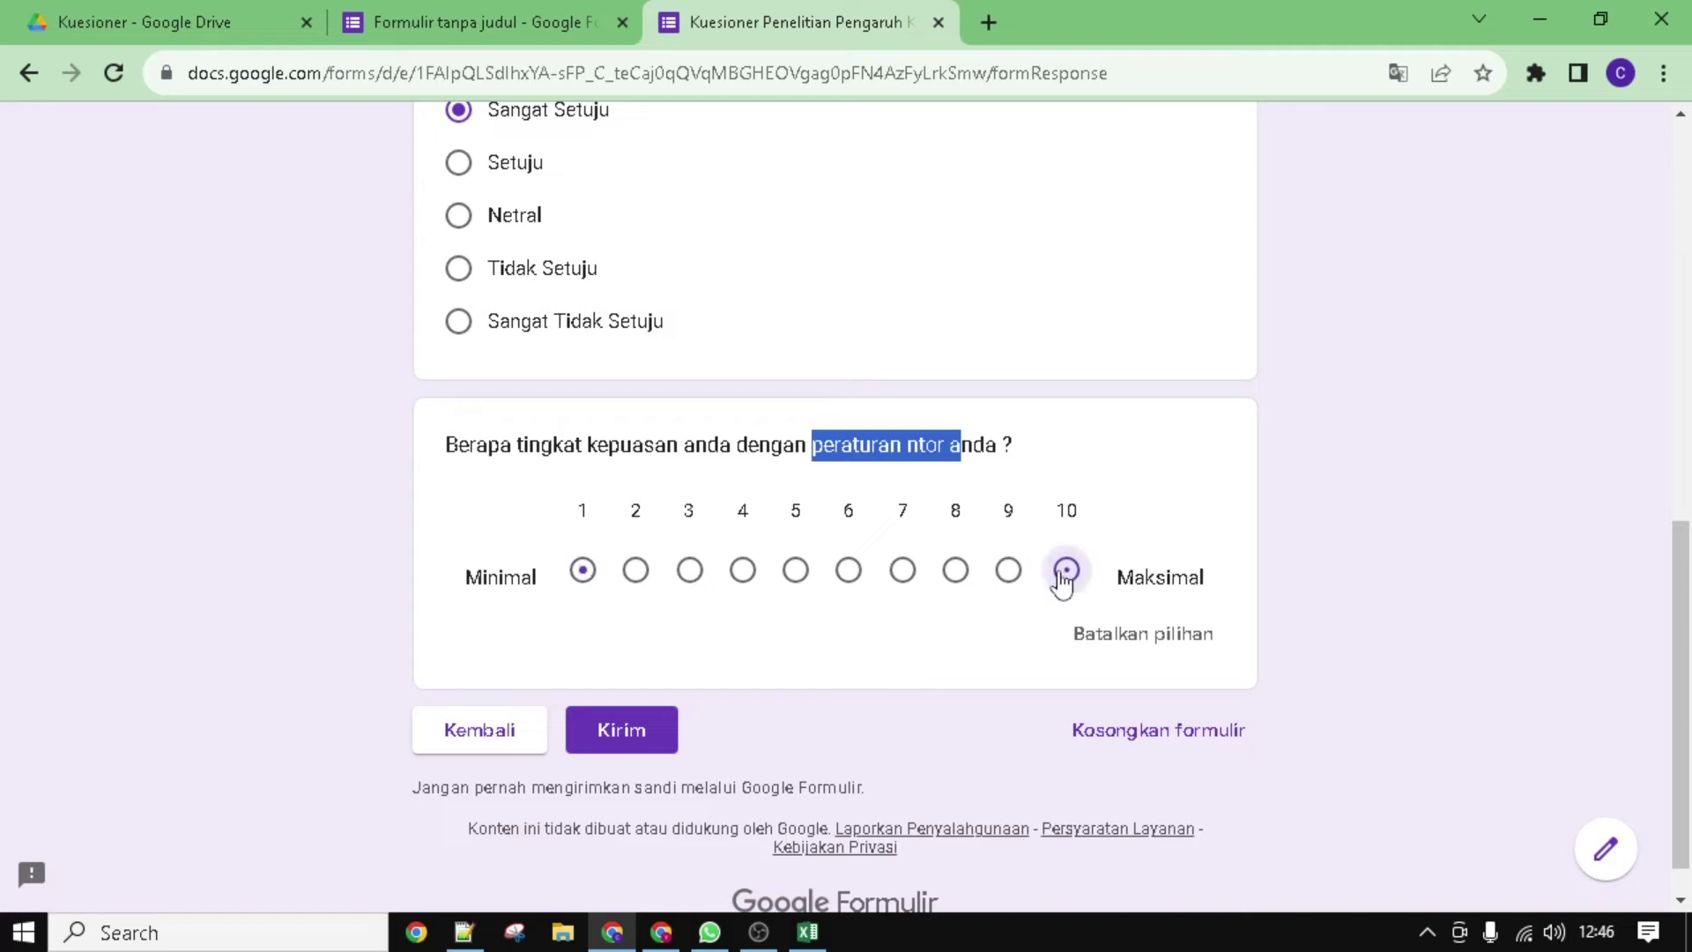
pyautogui.click(904, 574)
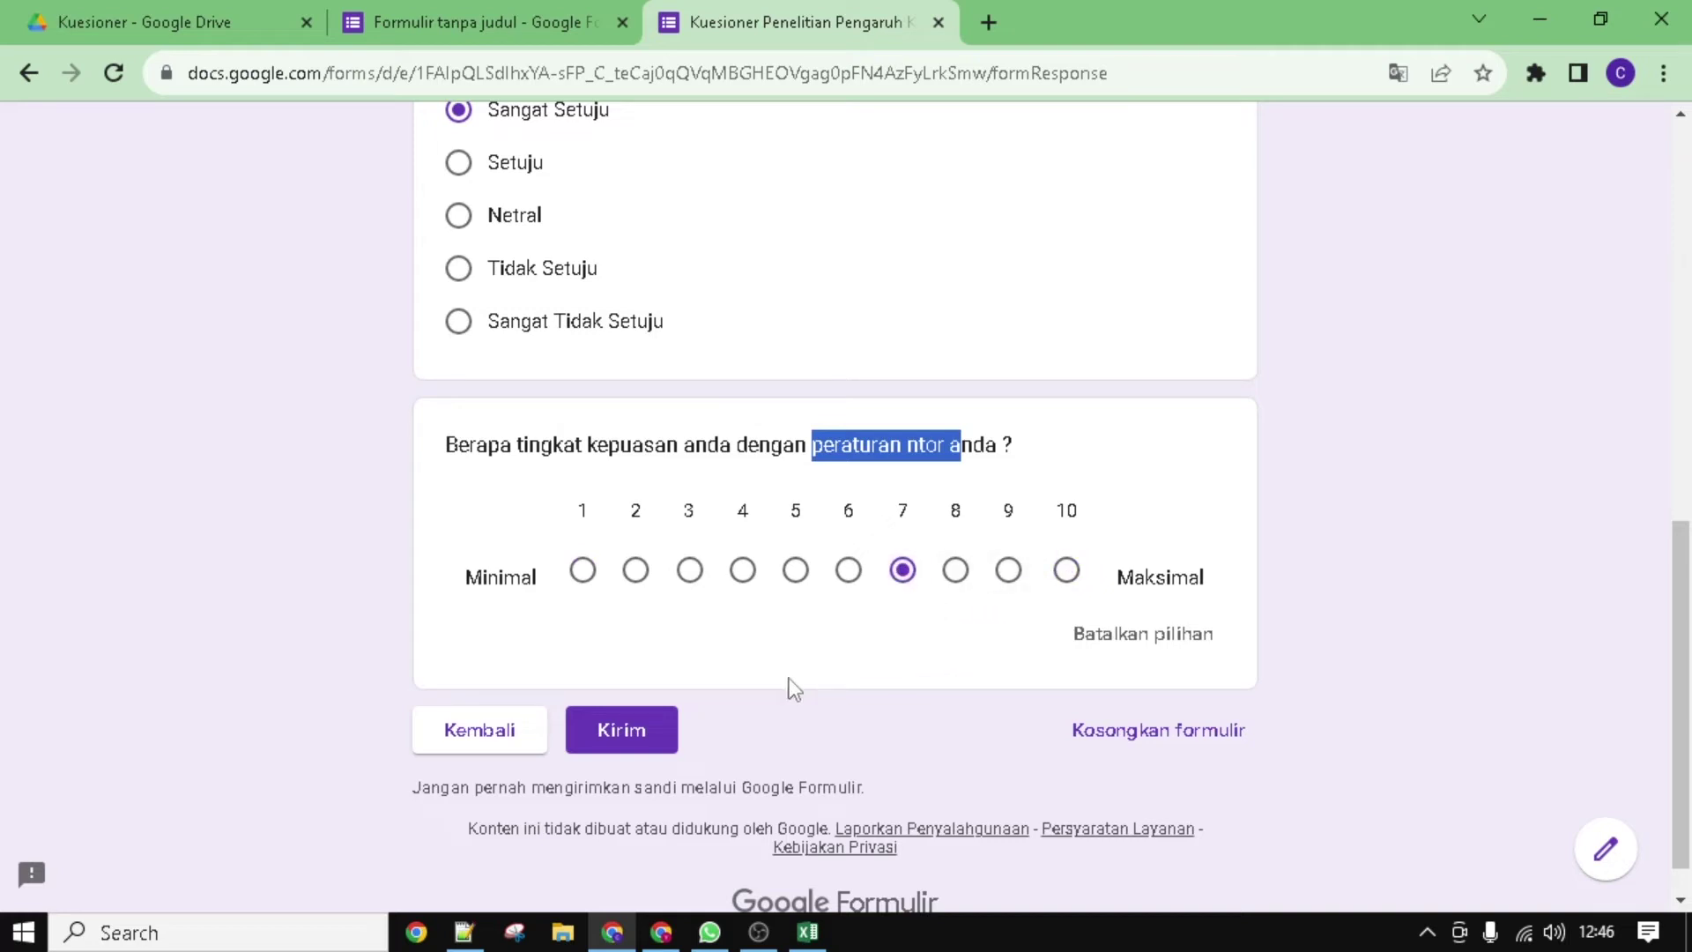
pyautogui.click(632, 749)
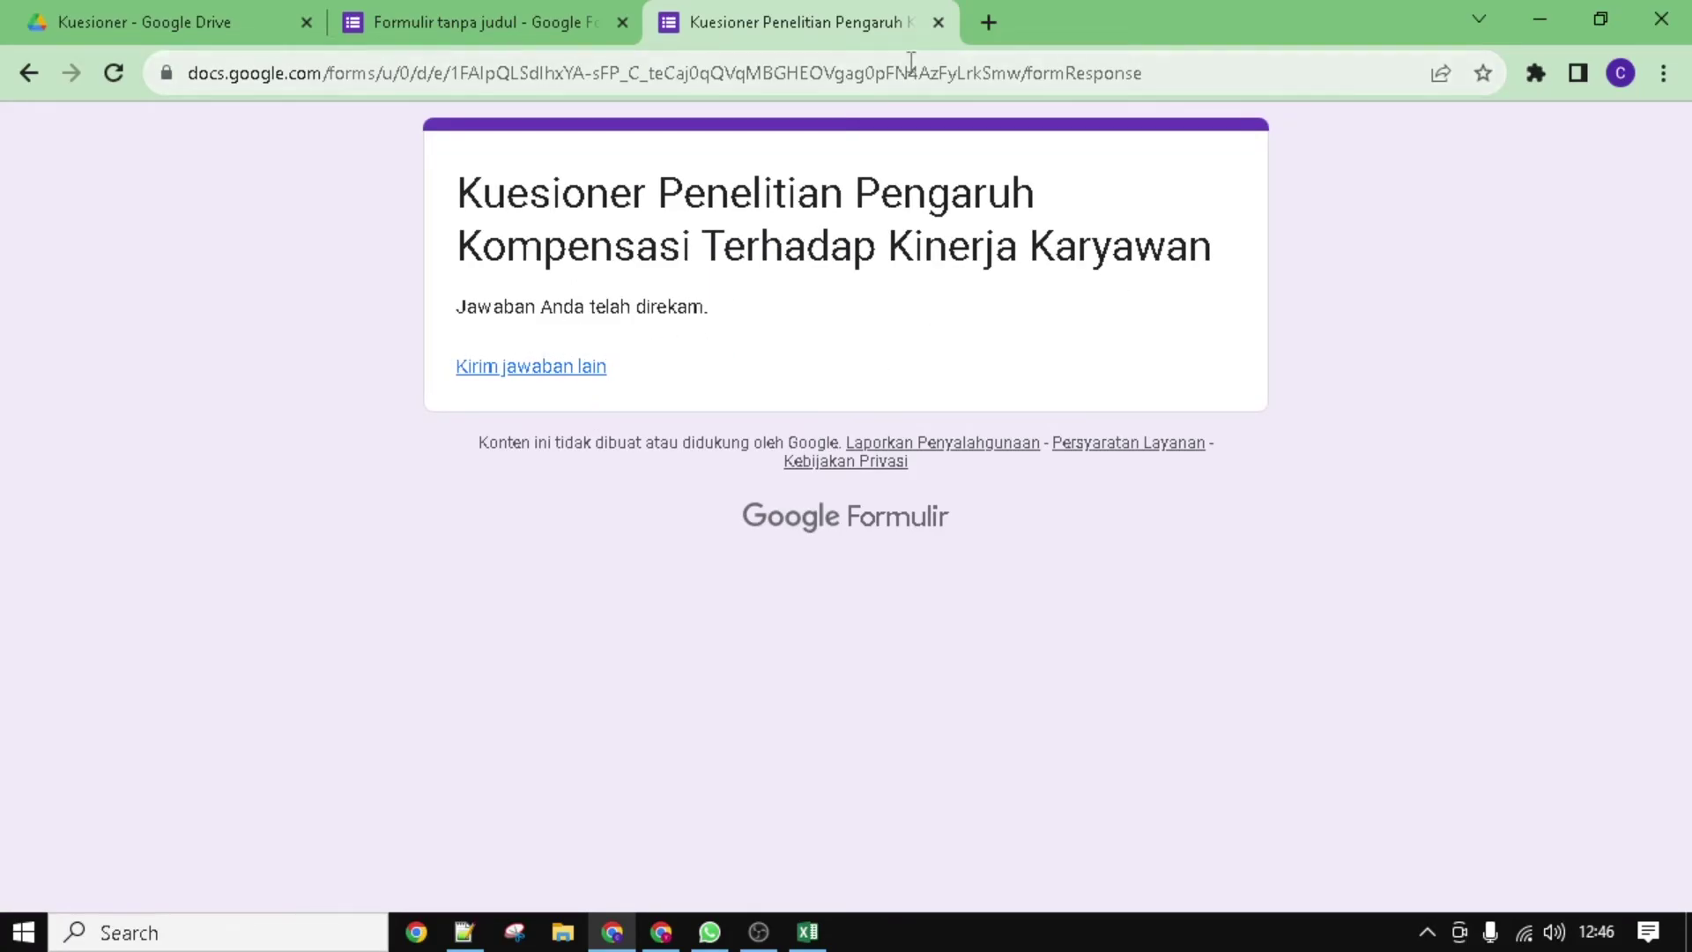
pyautogui.click(937, 22)
# Step: Duplicate the mandatory Pilihan ganda question about employees minimising mistakes in the Kuesioner section
pyautogui.scroll(-9, 894, 692)
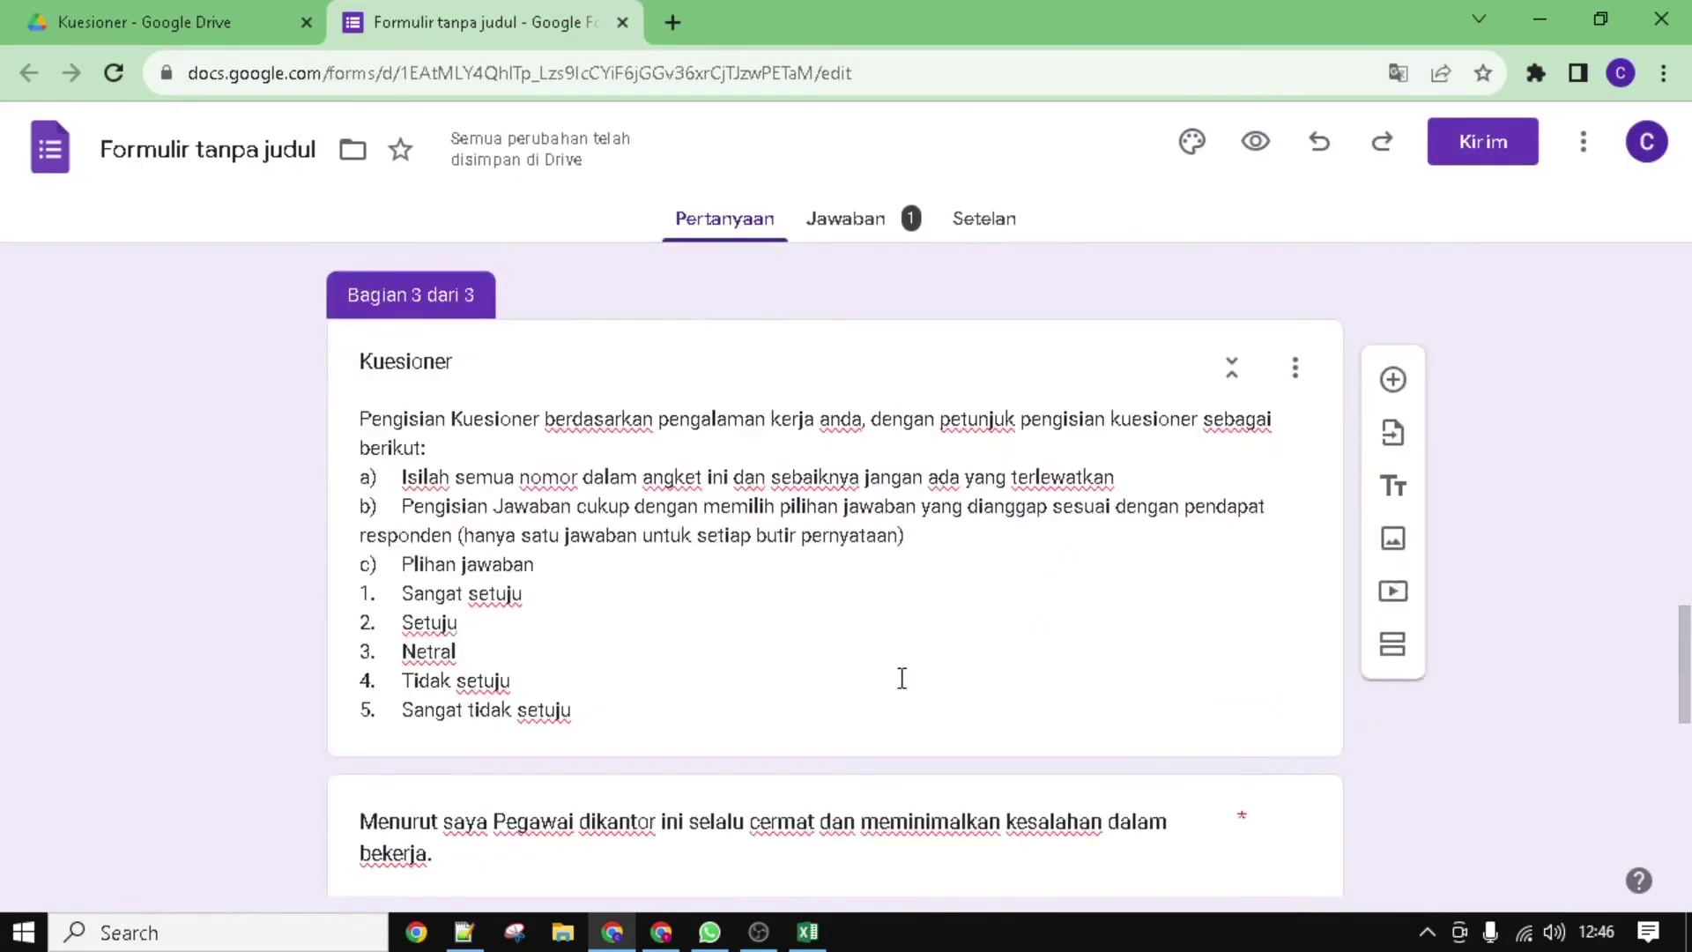
pyautogui.scroll(-5, 865, 712)
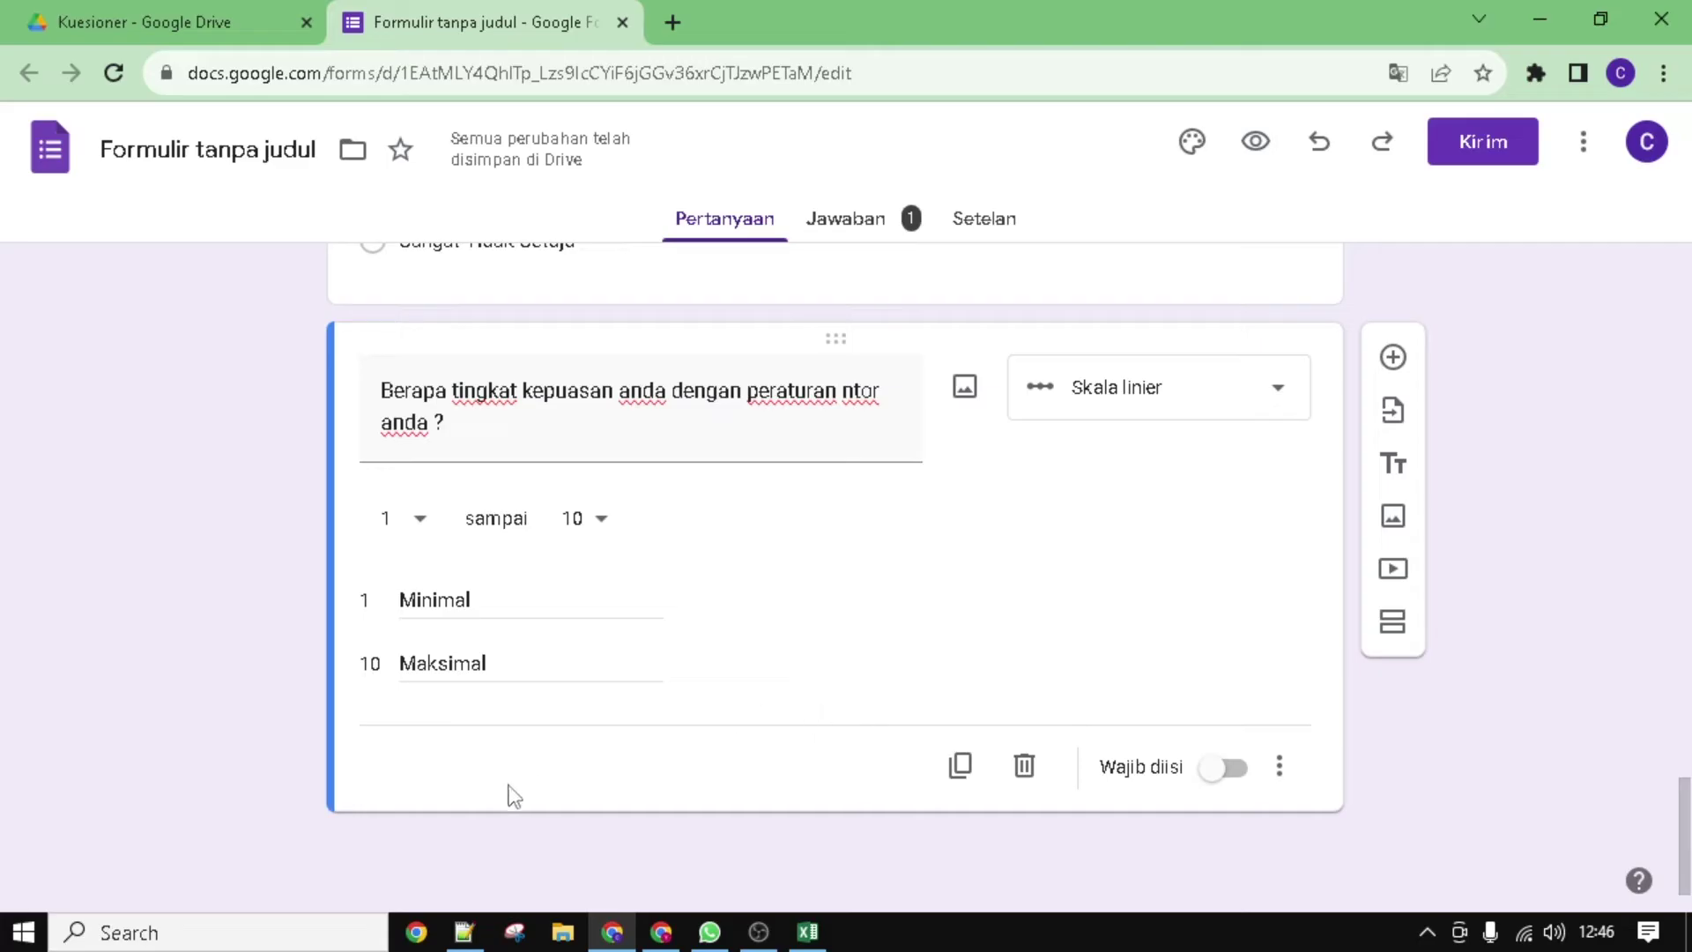
pyautogui.scroll(3, 585, 843)
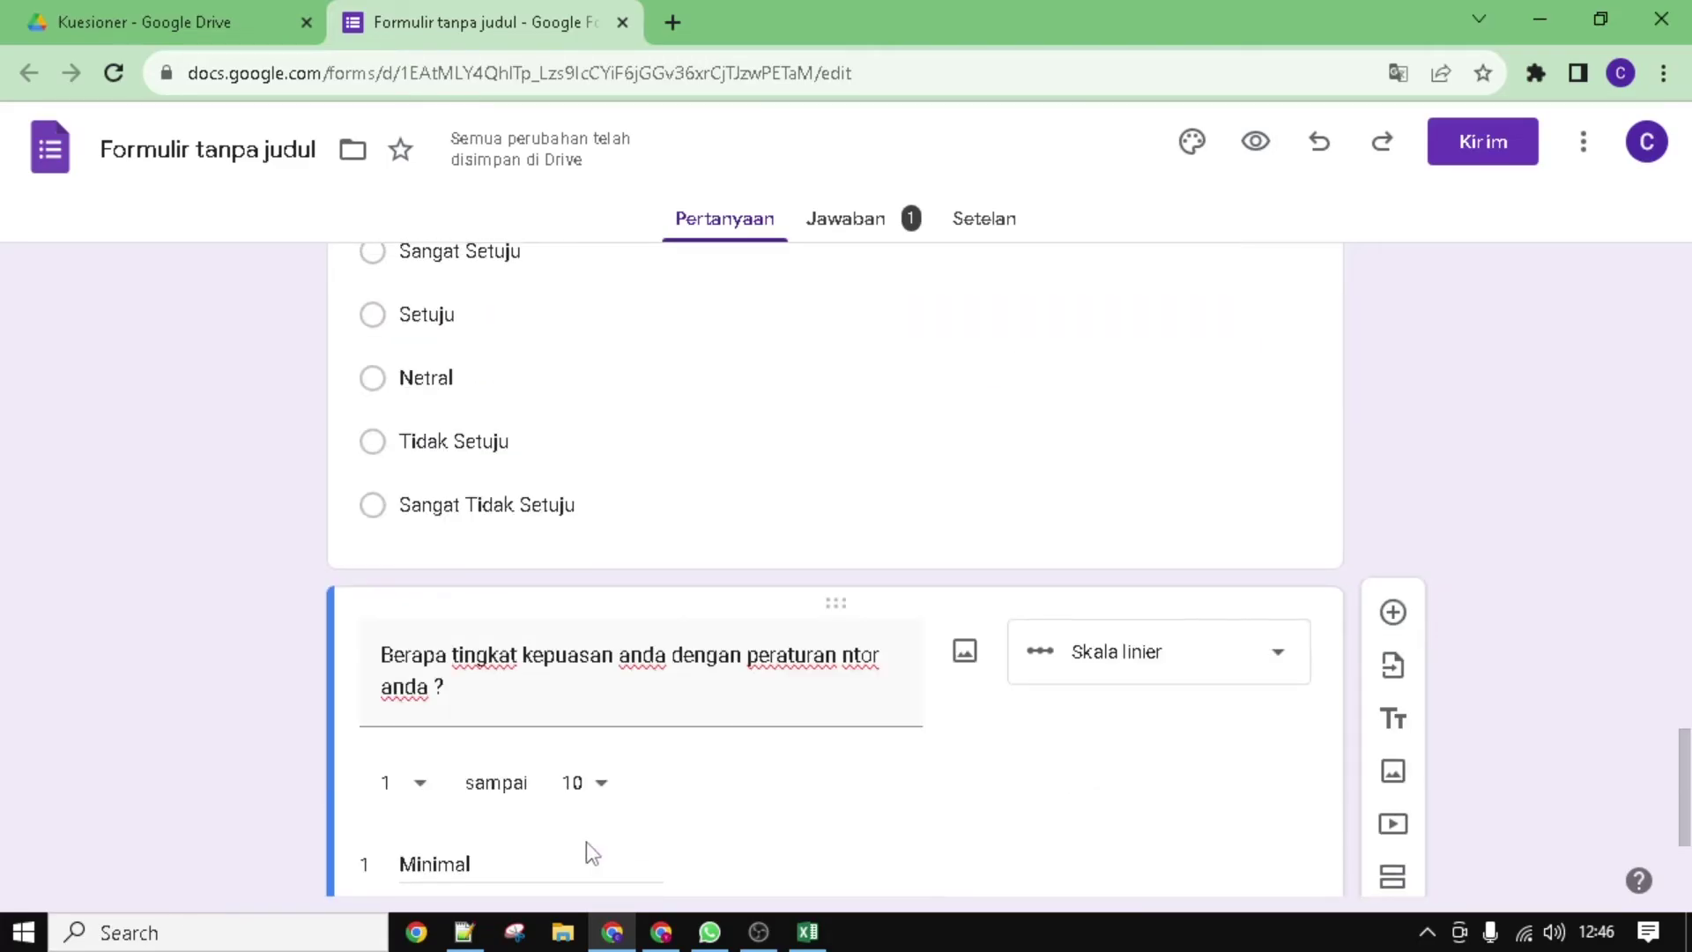
pyautogui.scroll(3, 585, 842)
pyautogui.scroll(-2, 774, 679)
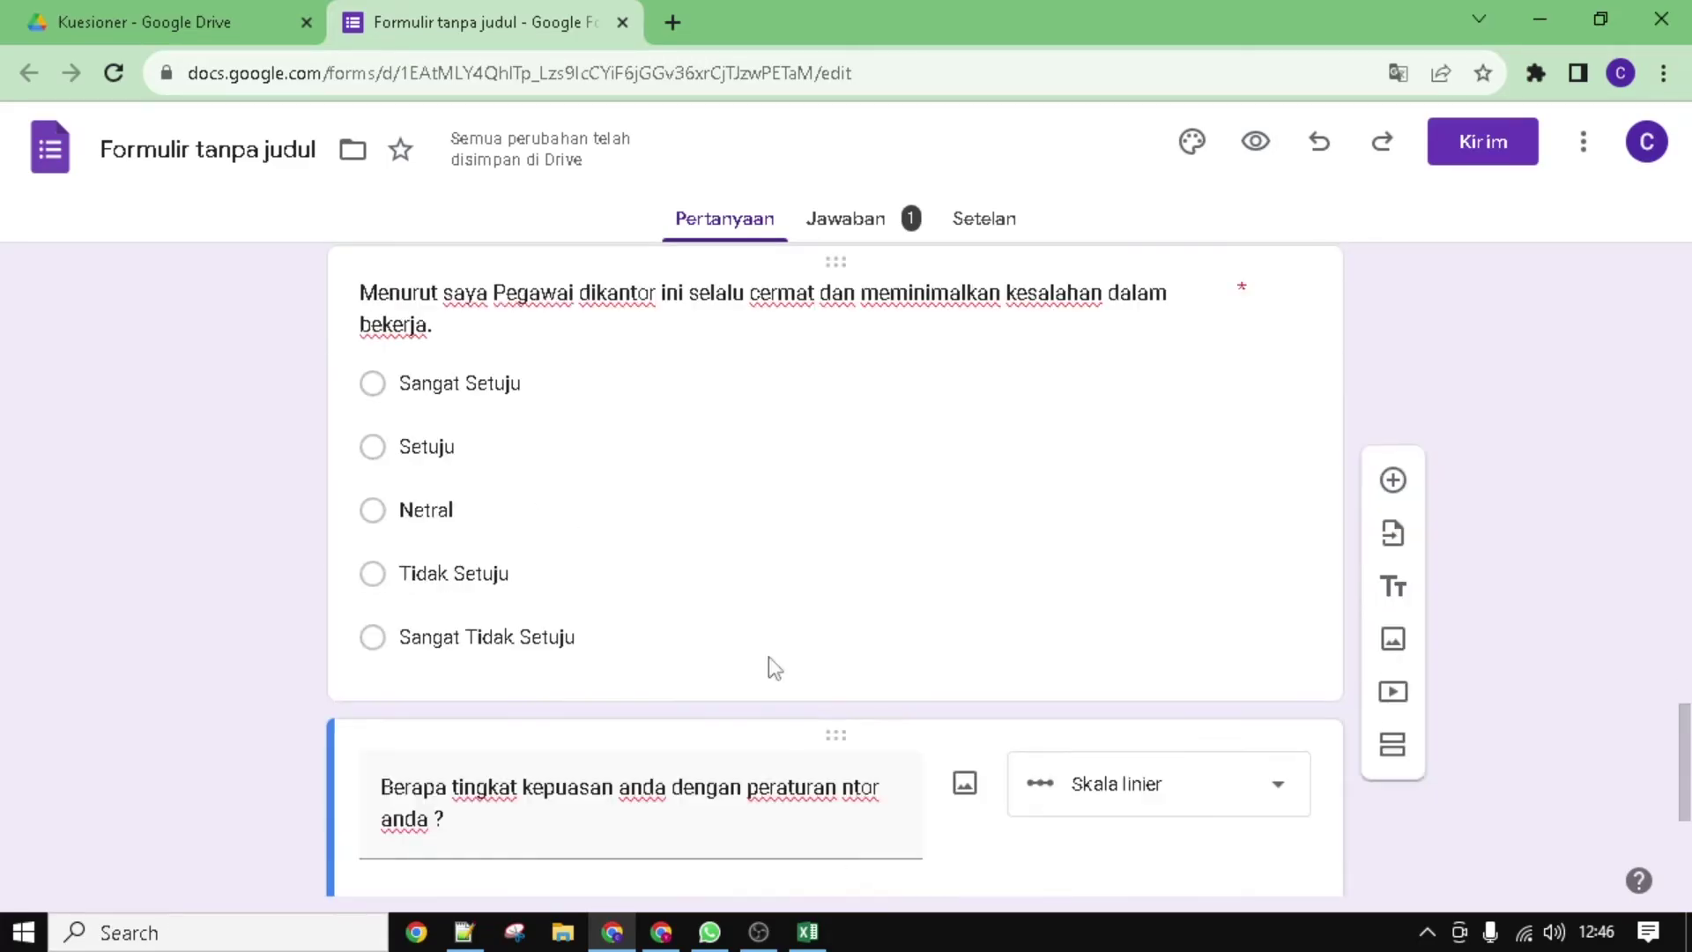
pyautogui.scroll(2, 706, 623)
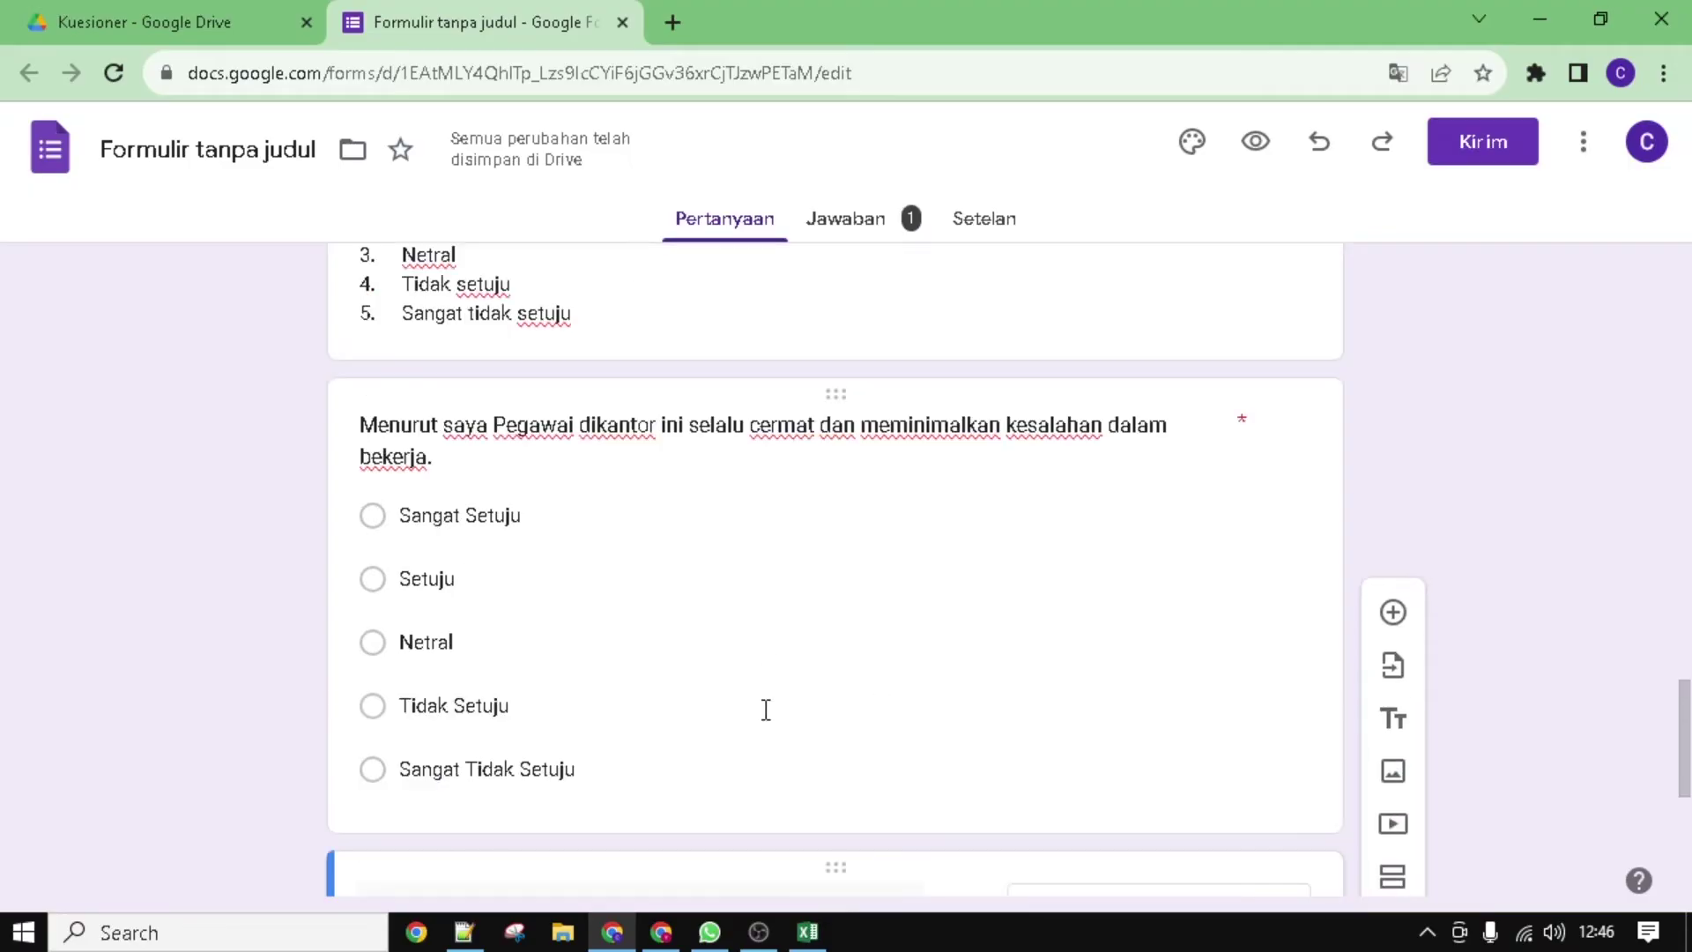
pyautogui.click(921, 636)
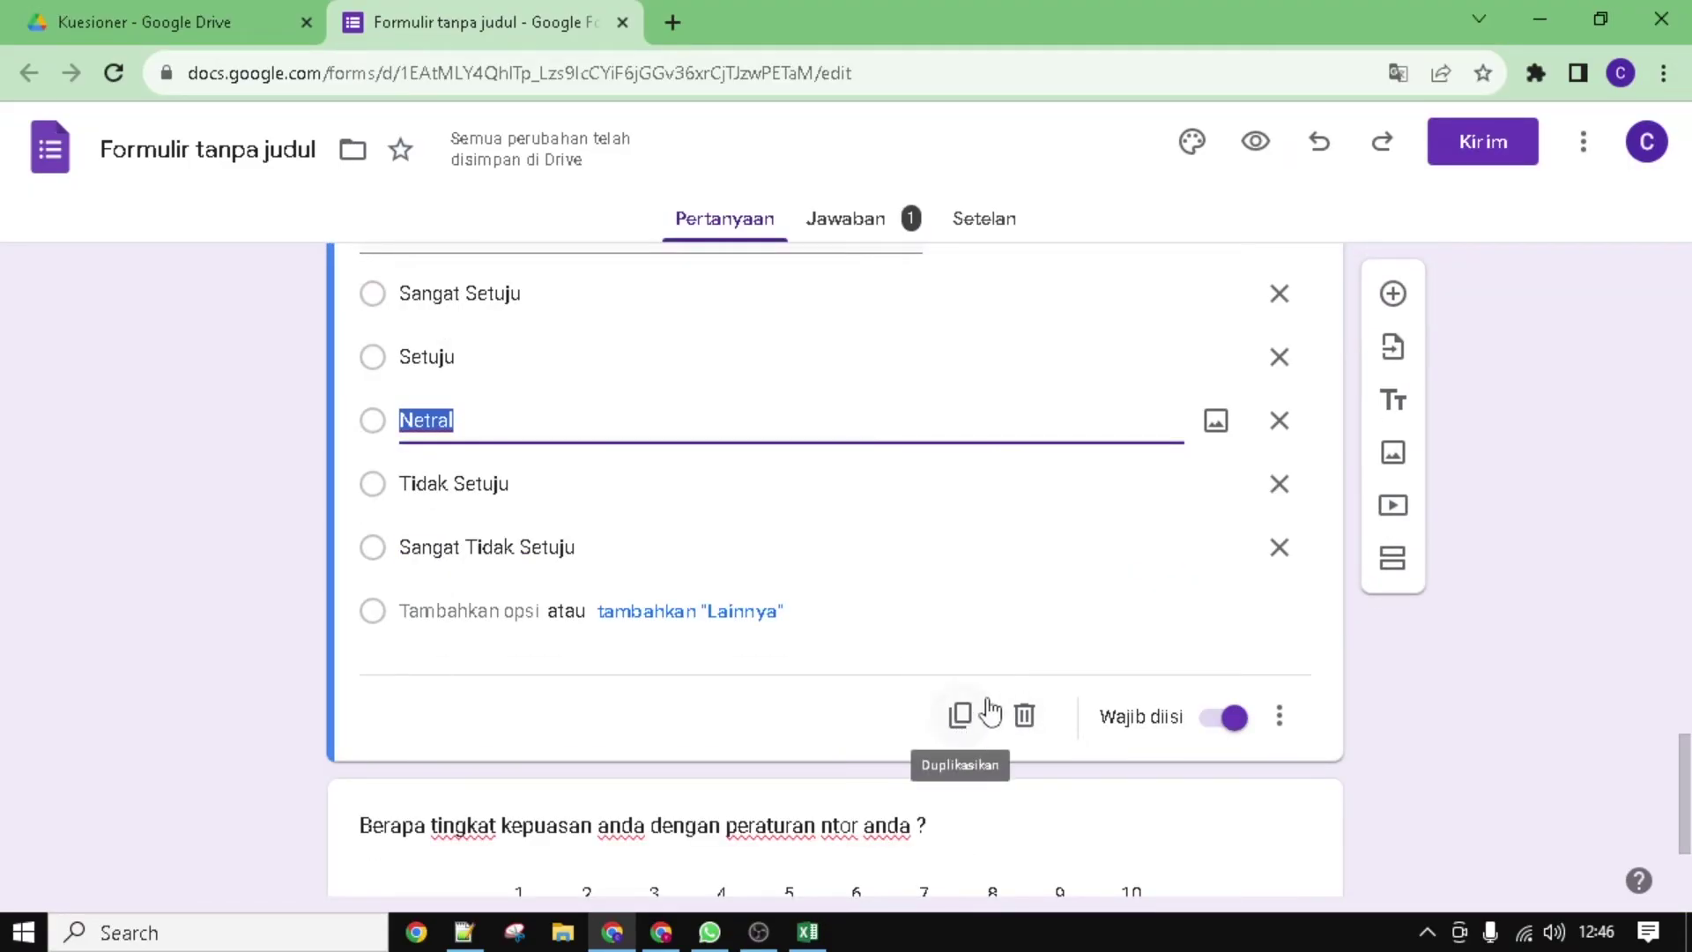
pyautogui.click(956, 715)
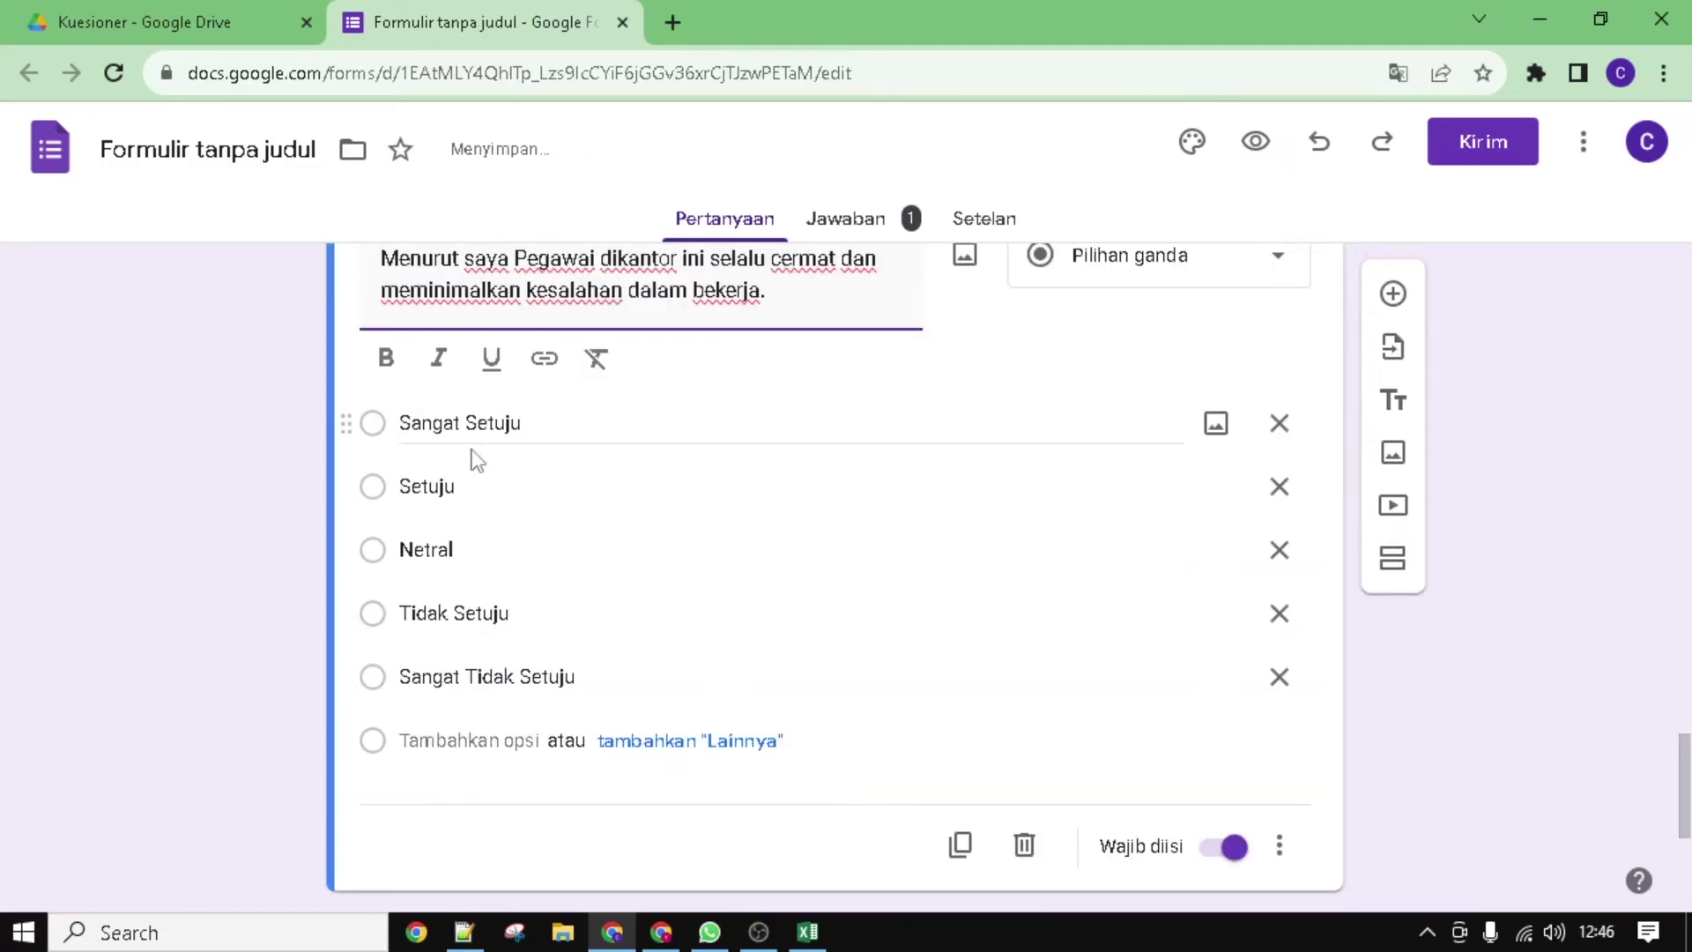
# Step: Replace the duplicated question's text with the statement copied from cell B7 of the Kuesioner workbook in Excel, without the leading blank line
pyautogui.scroll(1, 548, 443)
pyautogui.moveTo(825, 434); pyautogui.dragTo(310, 368)
pyautogui.hotkey('alt', 'Tab')
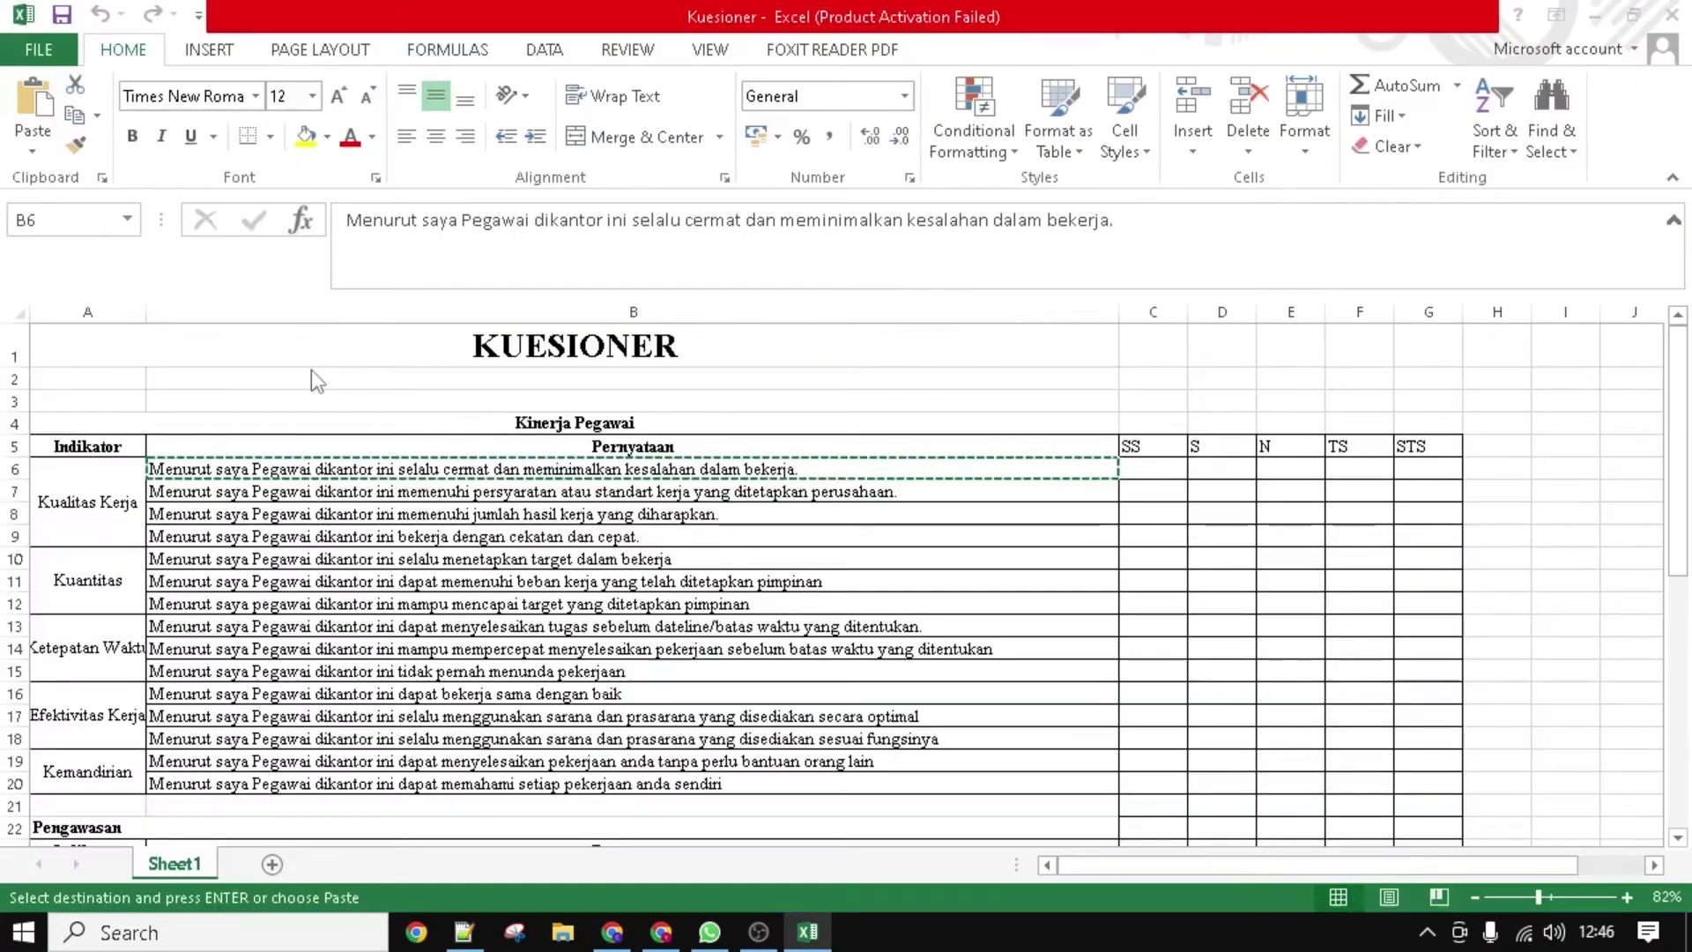
pyautogui.click(608, 492)
pyautogui.hotkey('ctrl', 'c')
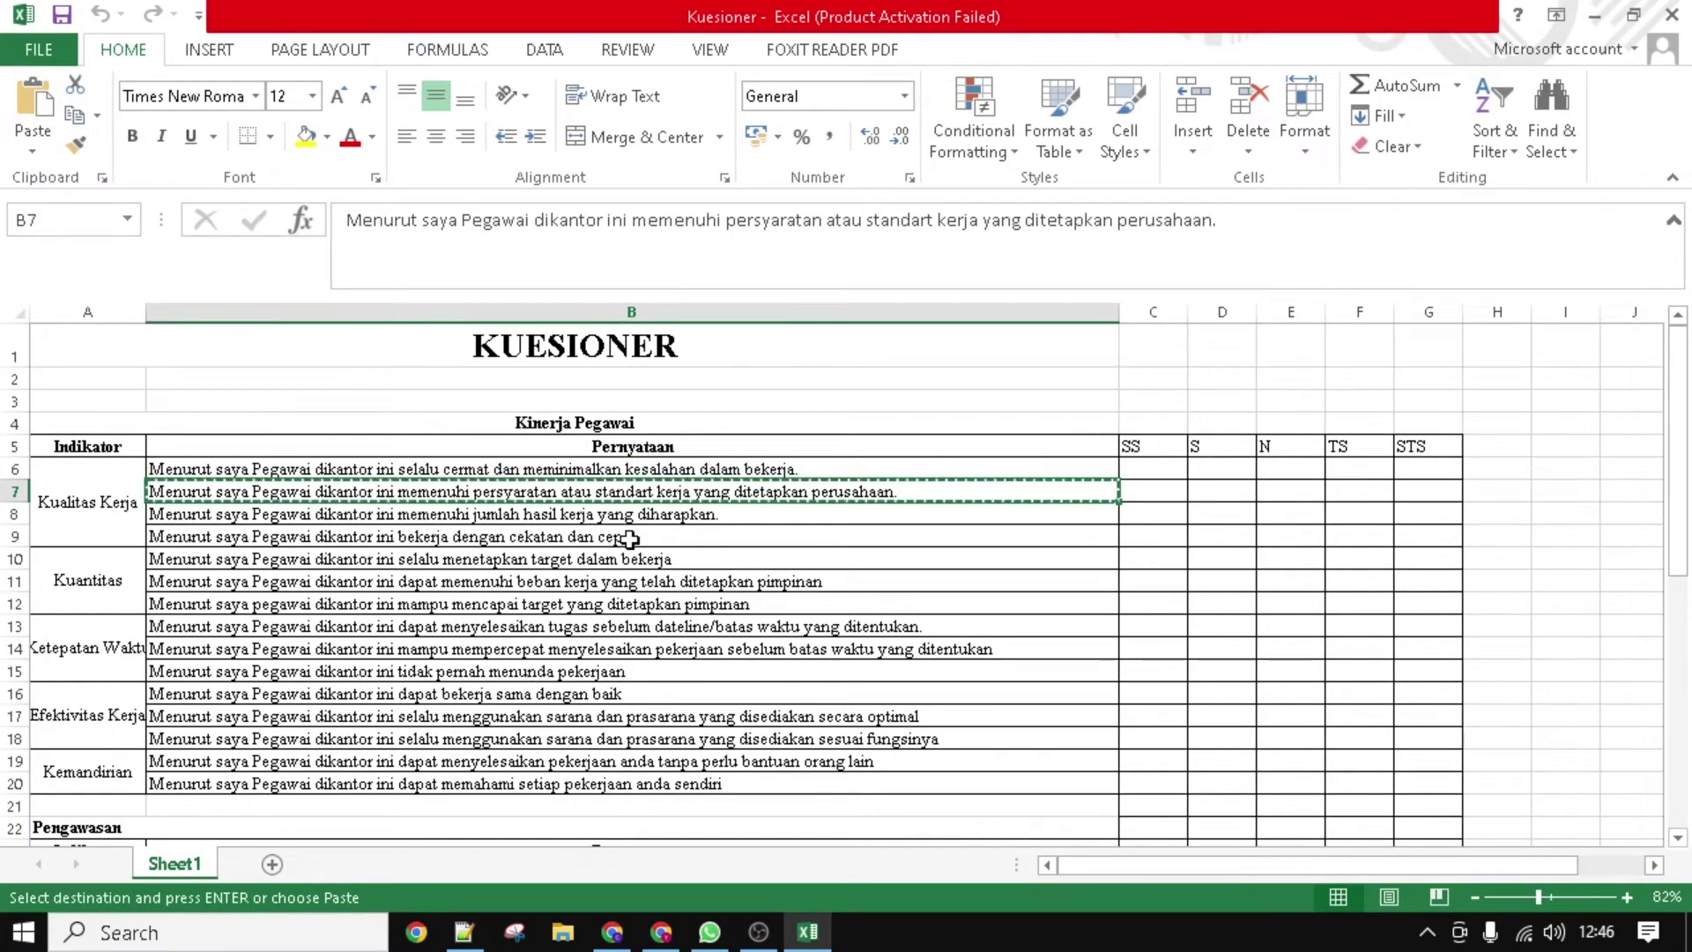
pyautogui.hotkey('alt', 'Tab')
pyautogui.hotkey('ctrl', 'v')
pyautogui.click(468, 401)
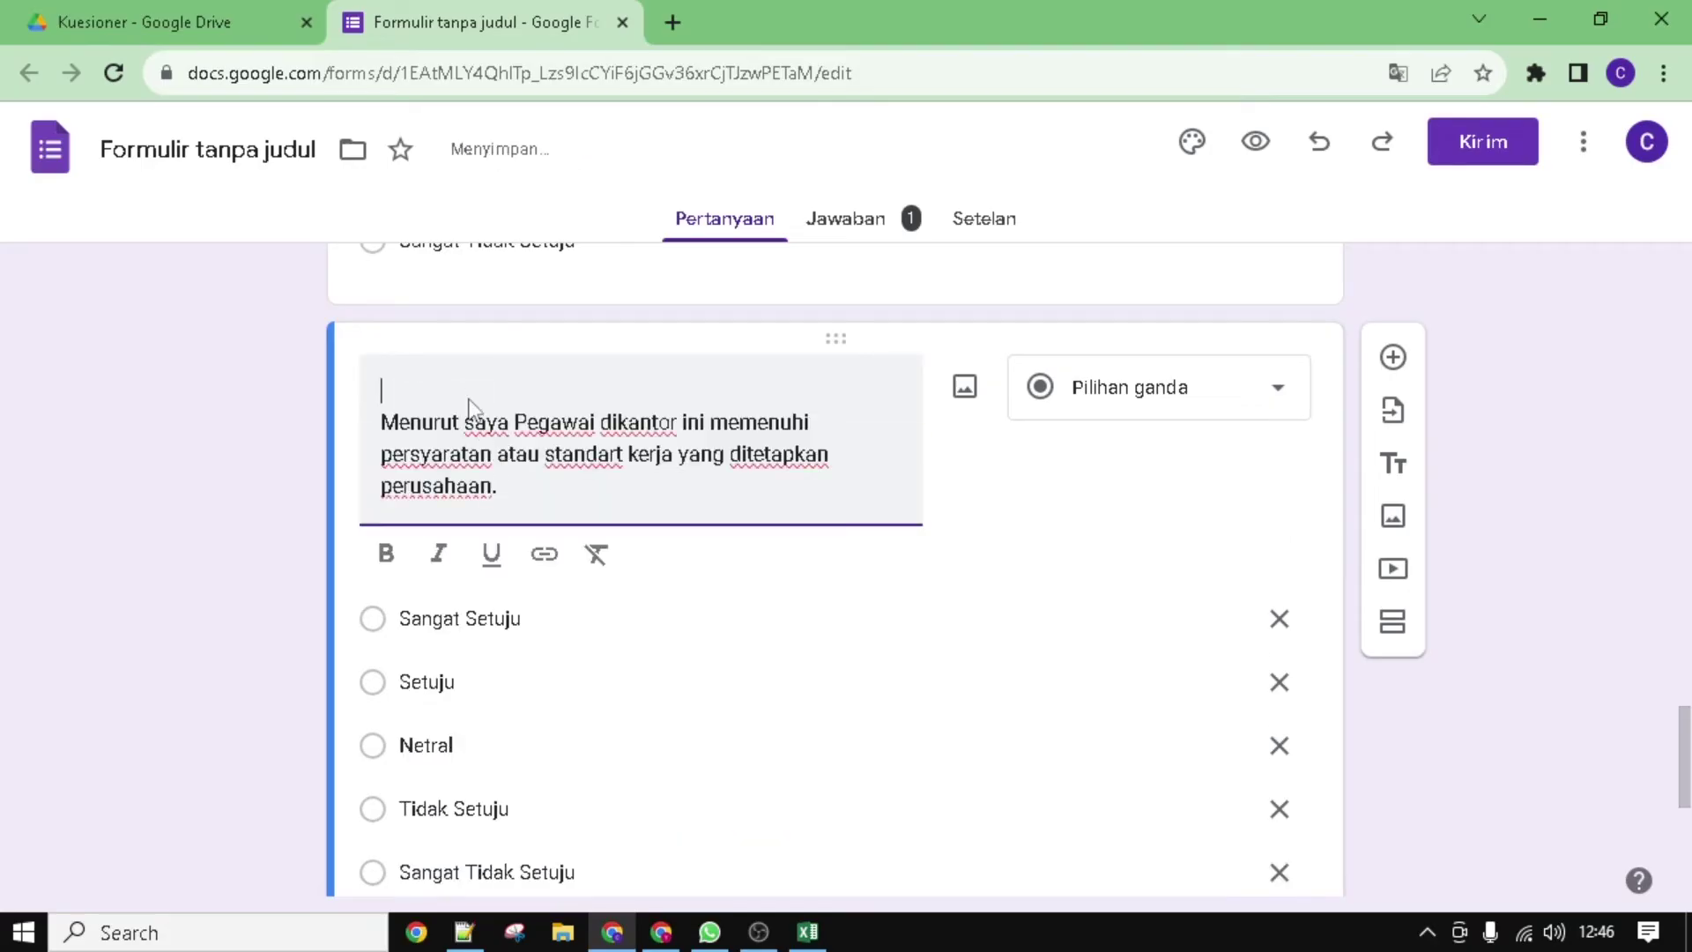
pyautogui.press('Delete')
pyautogui.scroll(-5, 465, 529)
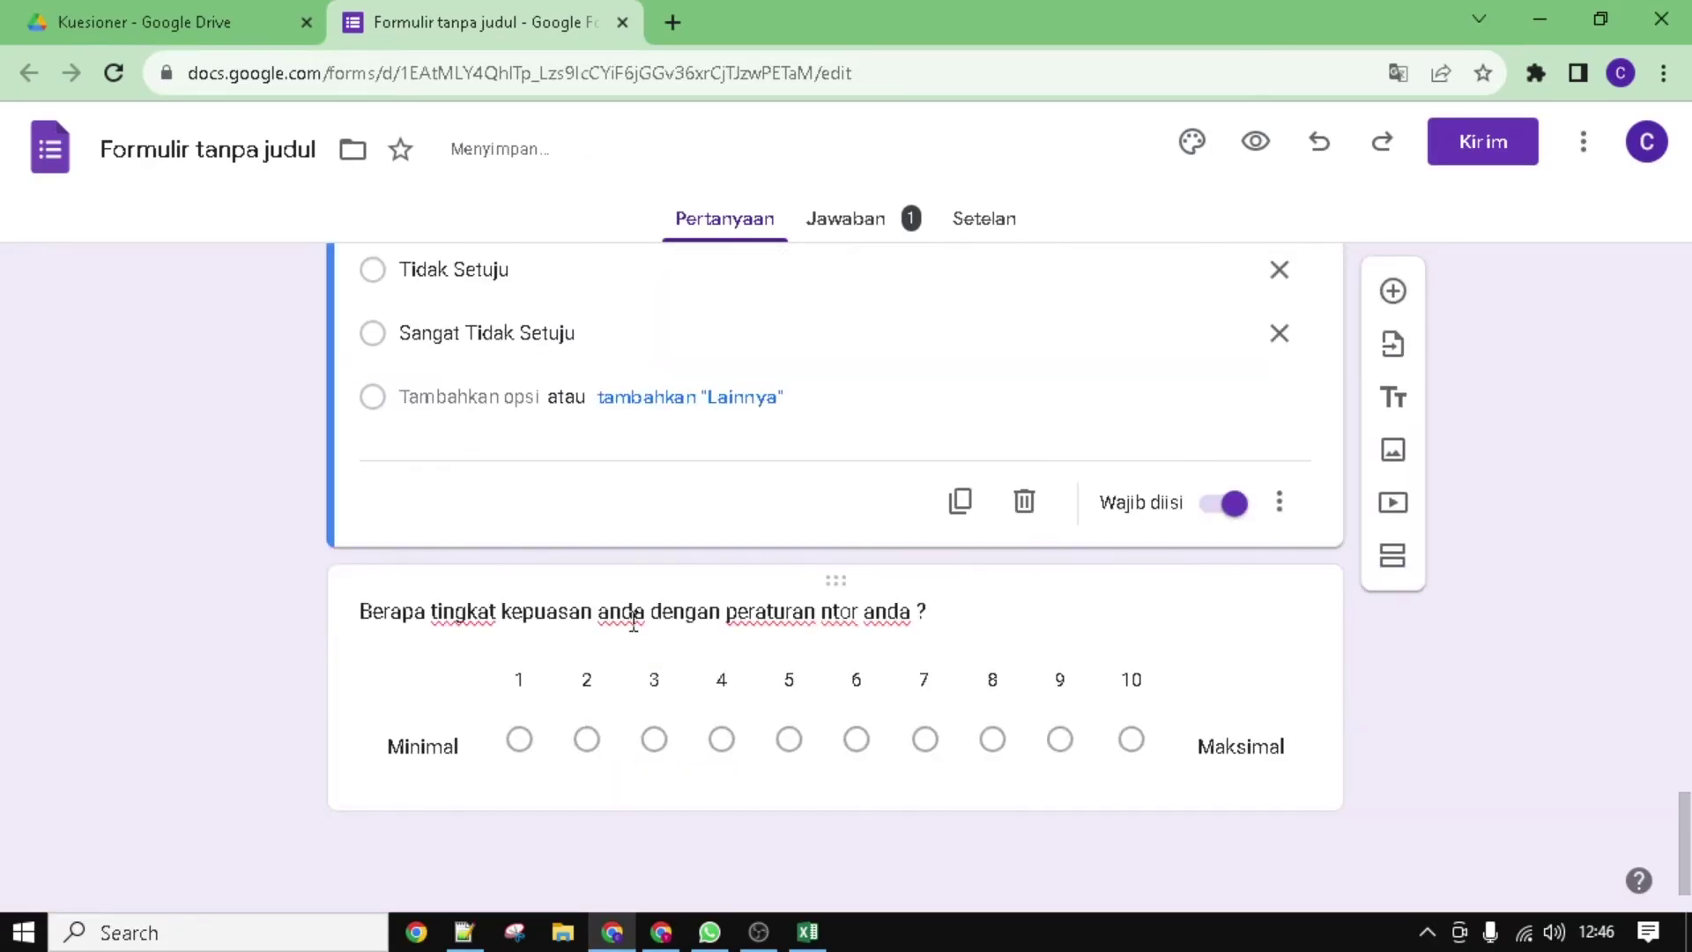
pyautogui.click(967, 509)
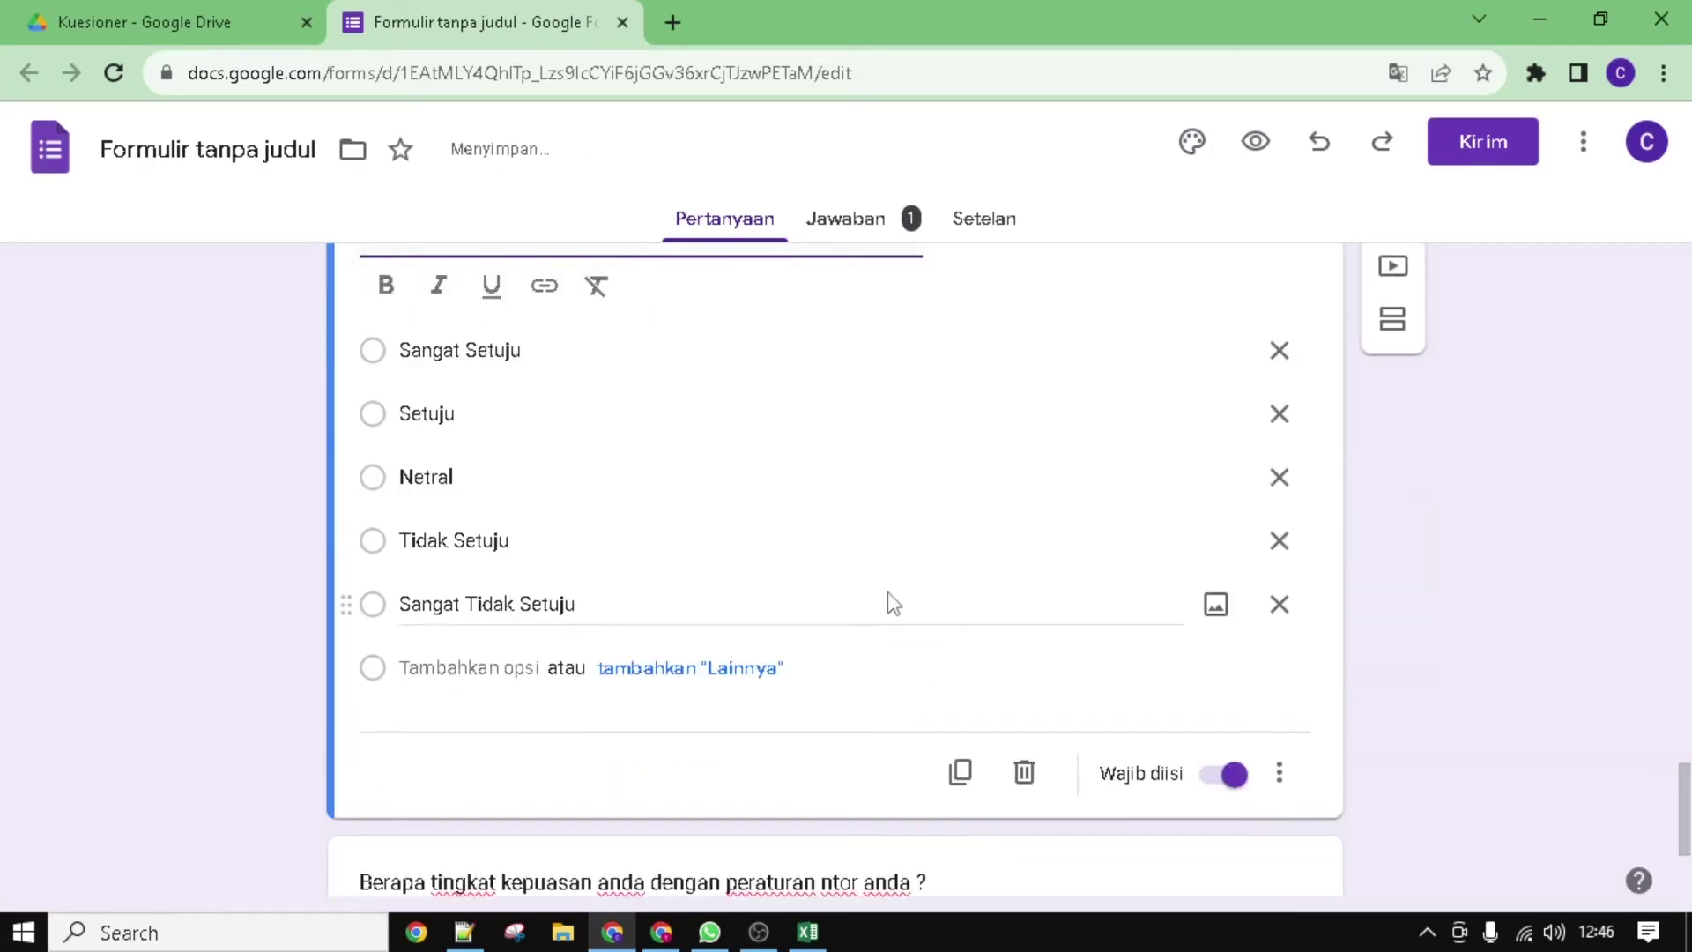
pyautogui.click(1025, 641)
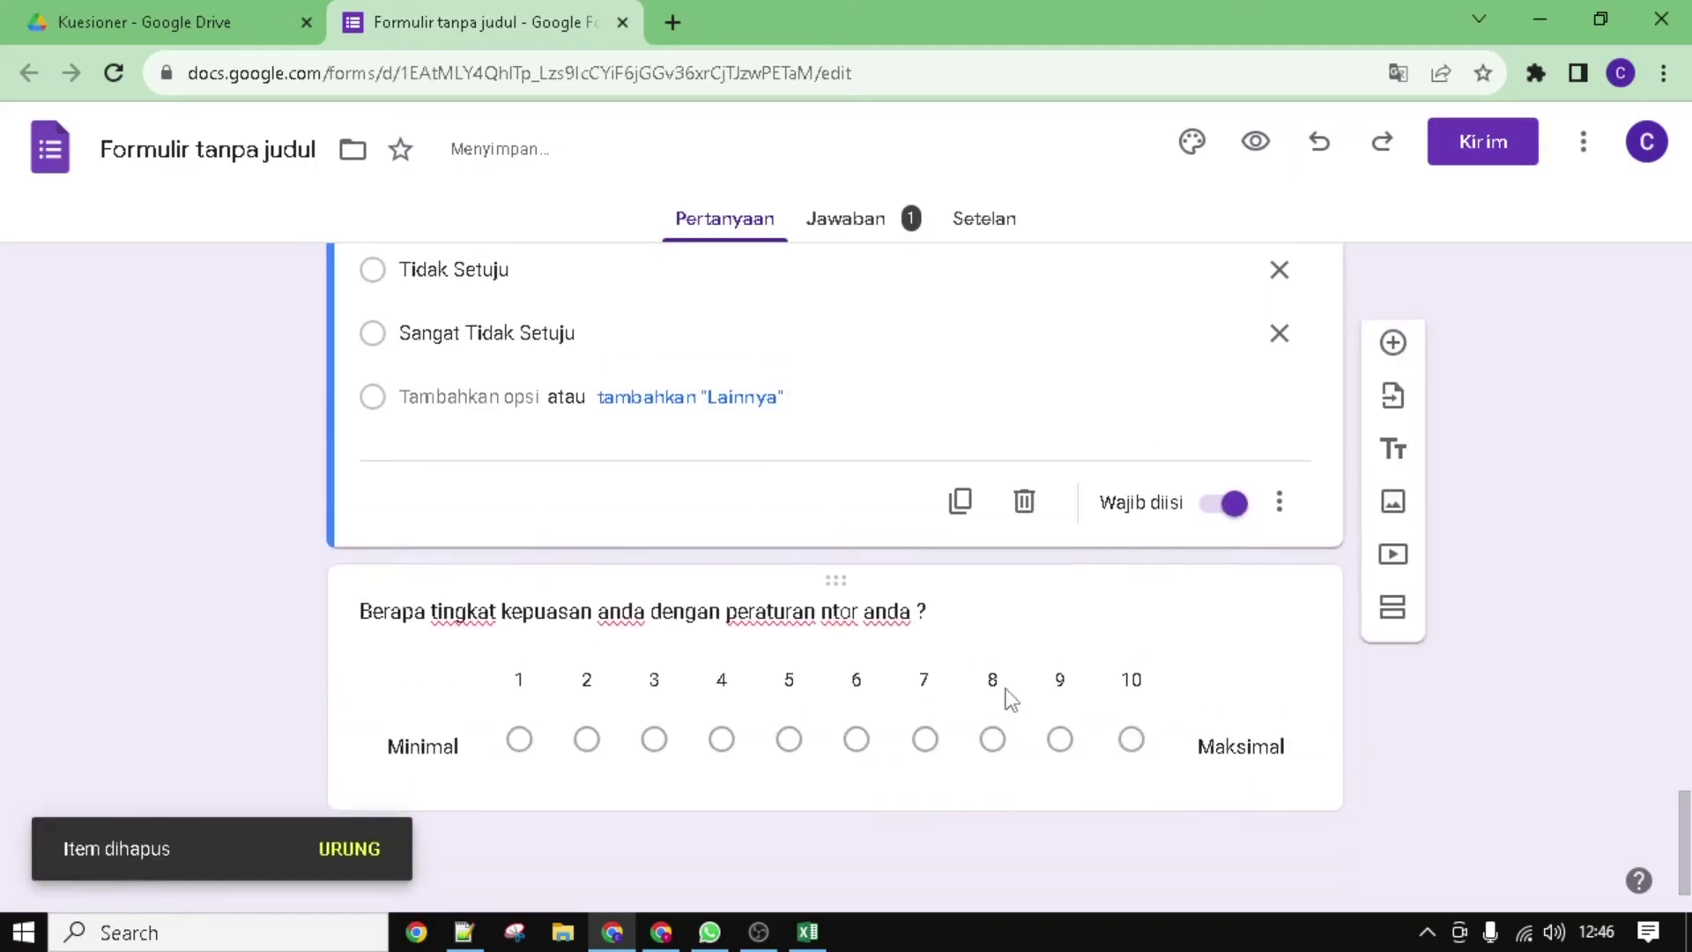
# Step: Open the form's Jawaban view and check how many responses have been received
pyautogui.scroll(15, 899, 678)
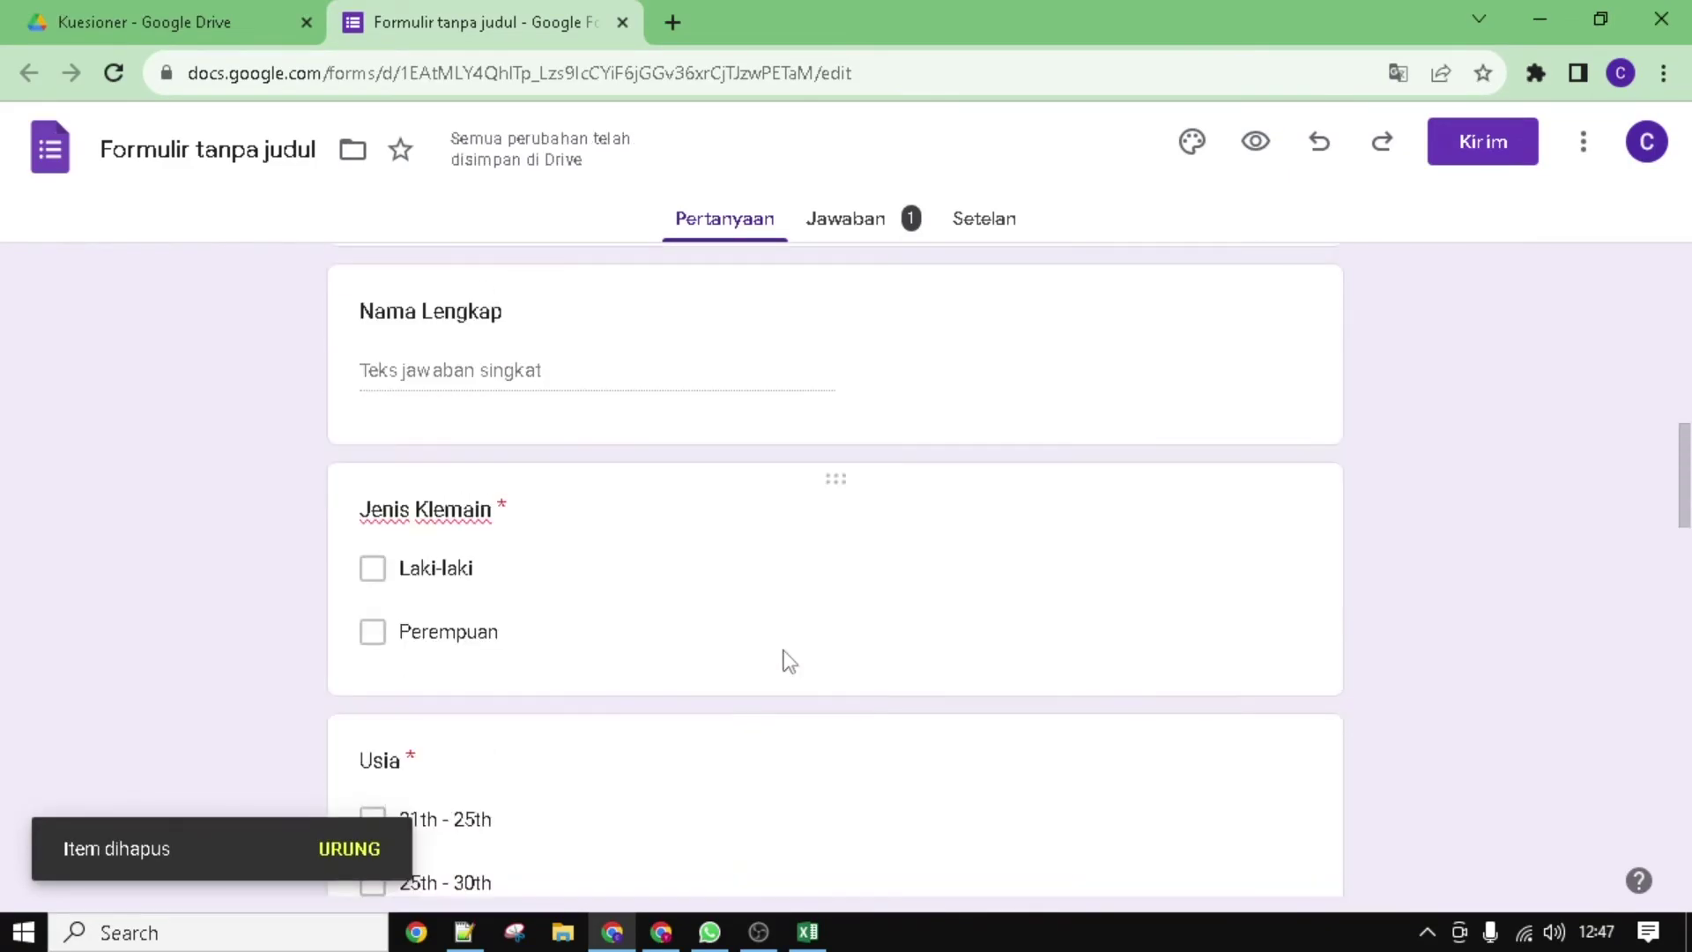
pyautogui.click(841, 231)
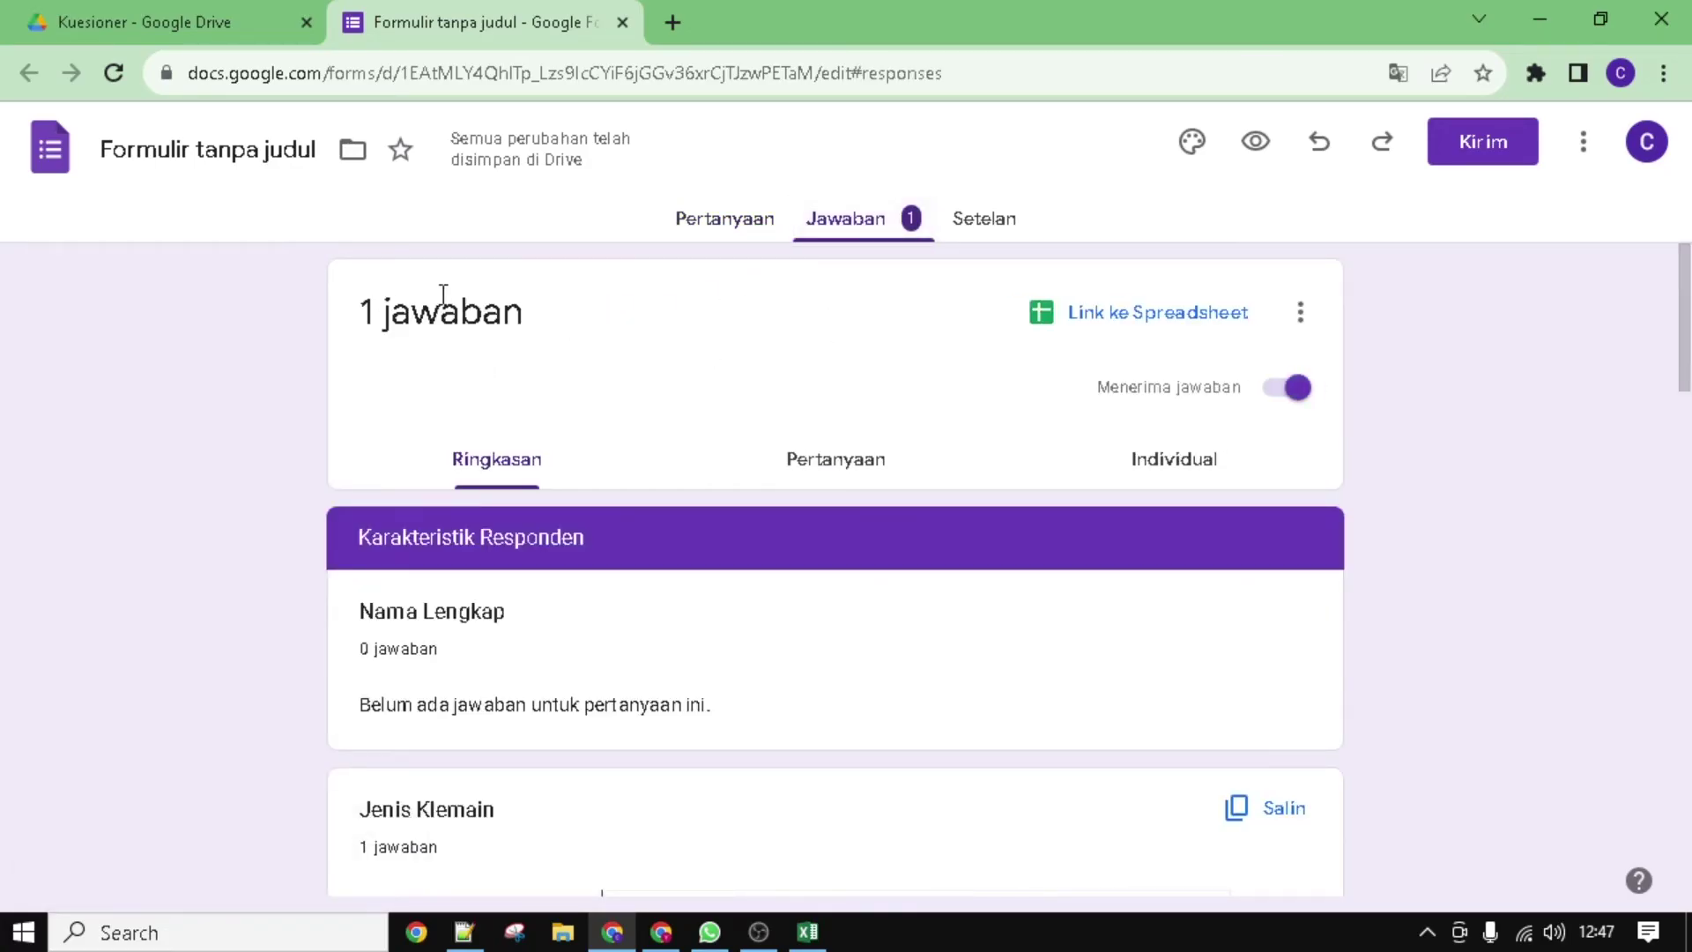
pyautogui.moveTo(367, 312); pyautogui.dragTo(617, 326)
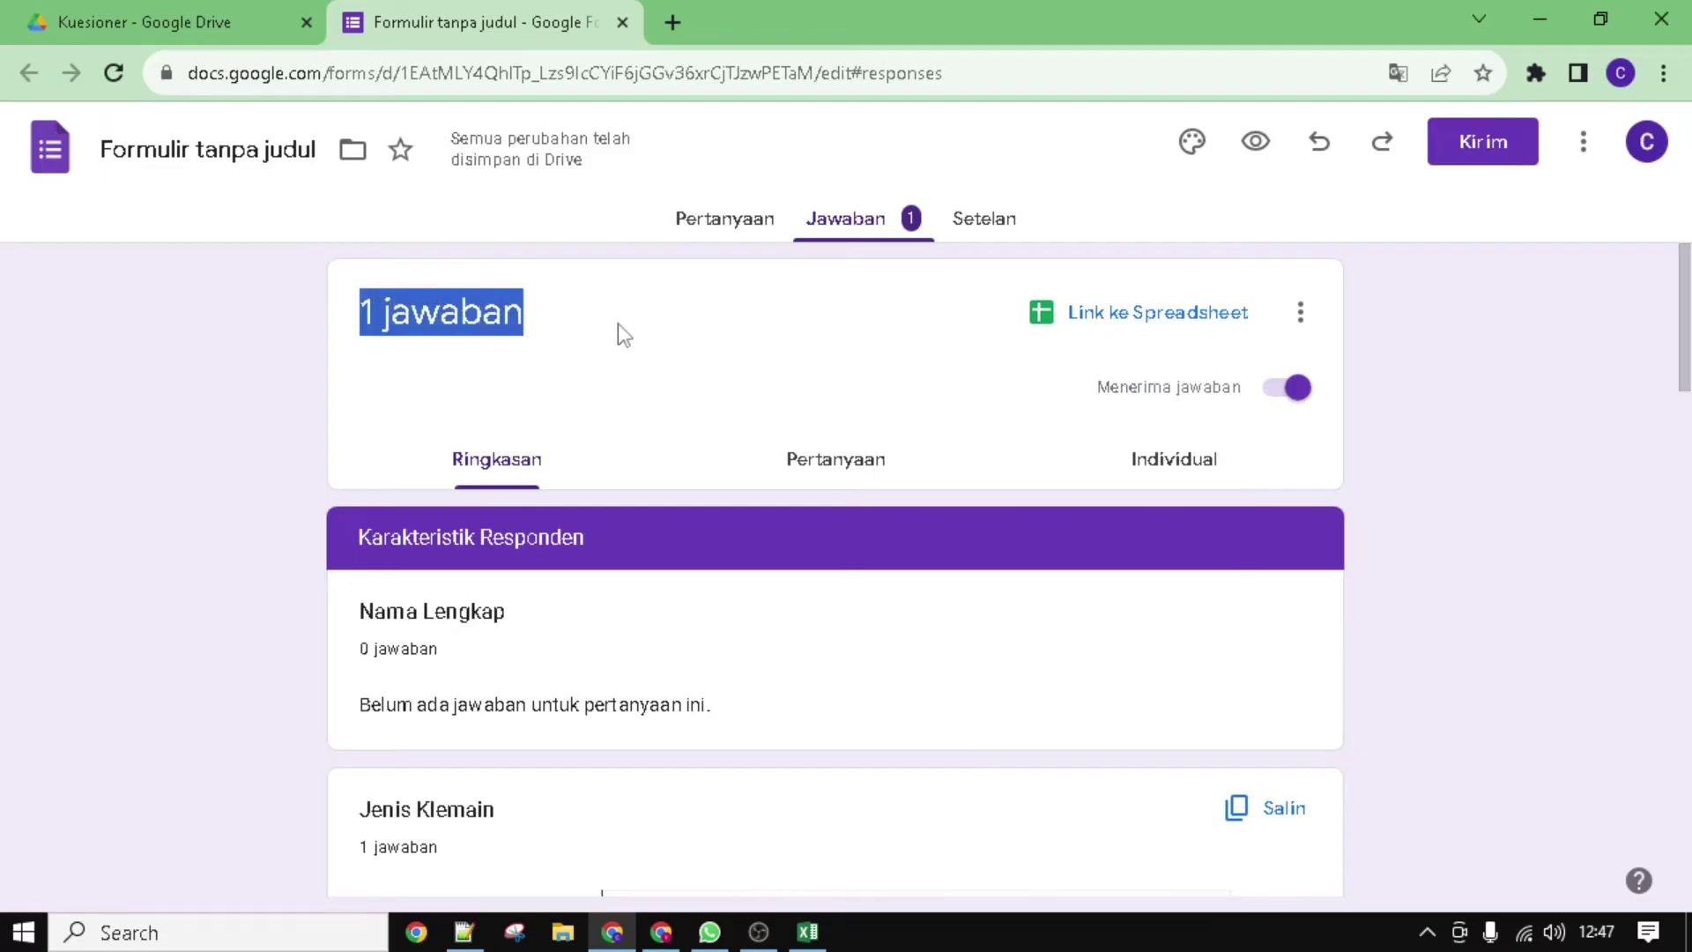
pyautogui.click(668, 333)
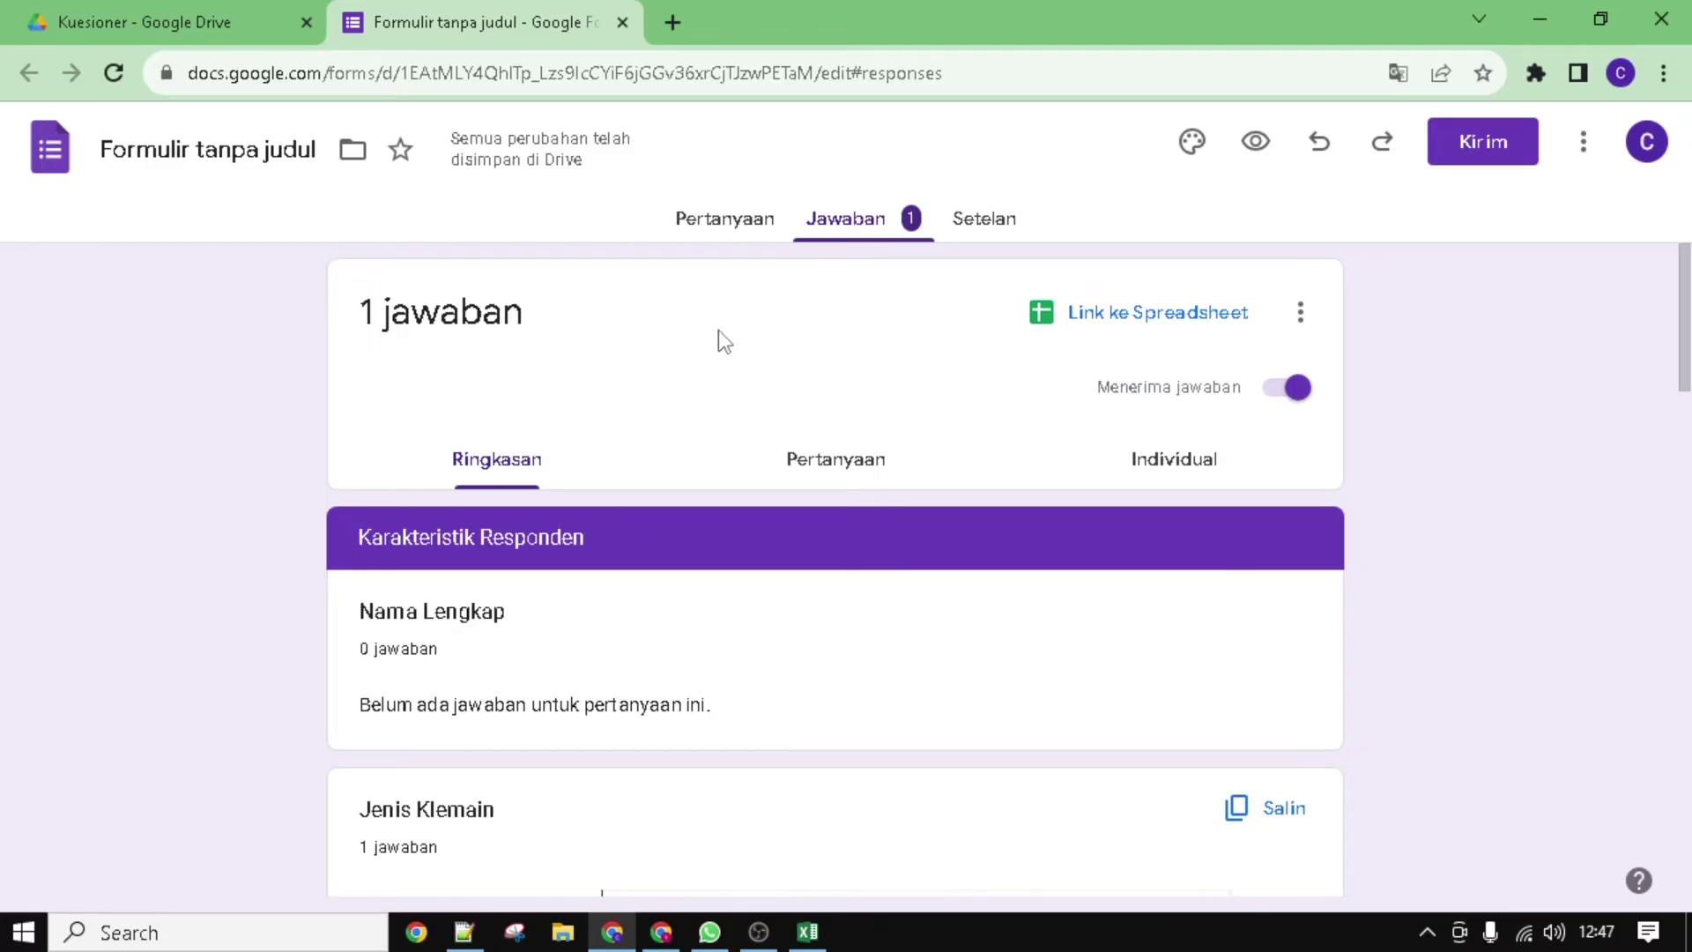
# Step: Link the form responses to a new spreadsheet named "Jawaban Responden"
pyautogui.click(1119, 315)
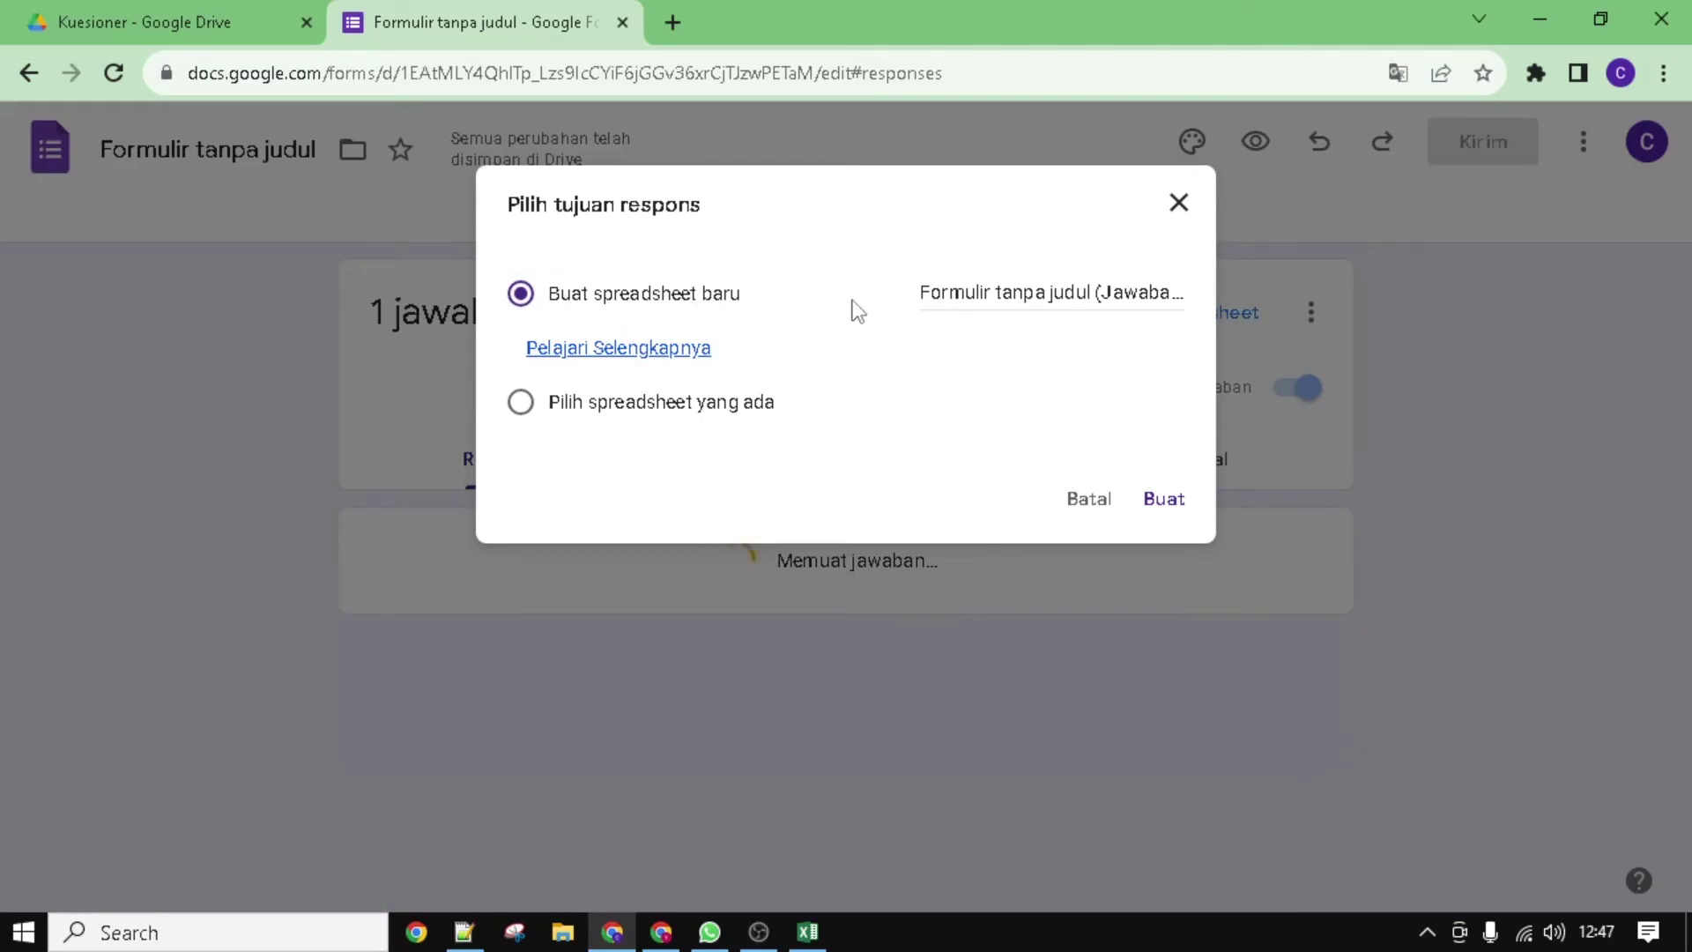
pyautogui.click(943, 300)
pyautogui.hotkey('ctrl', 'a')
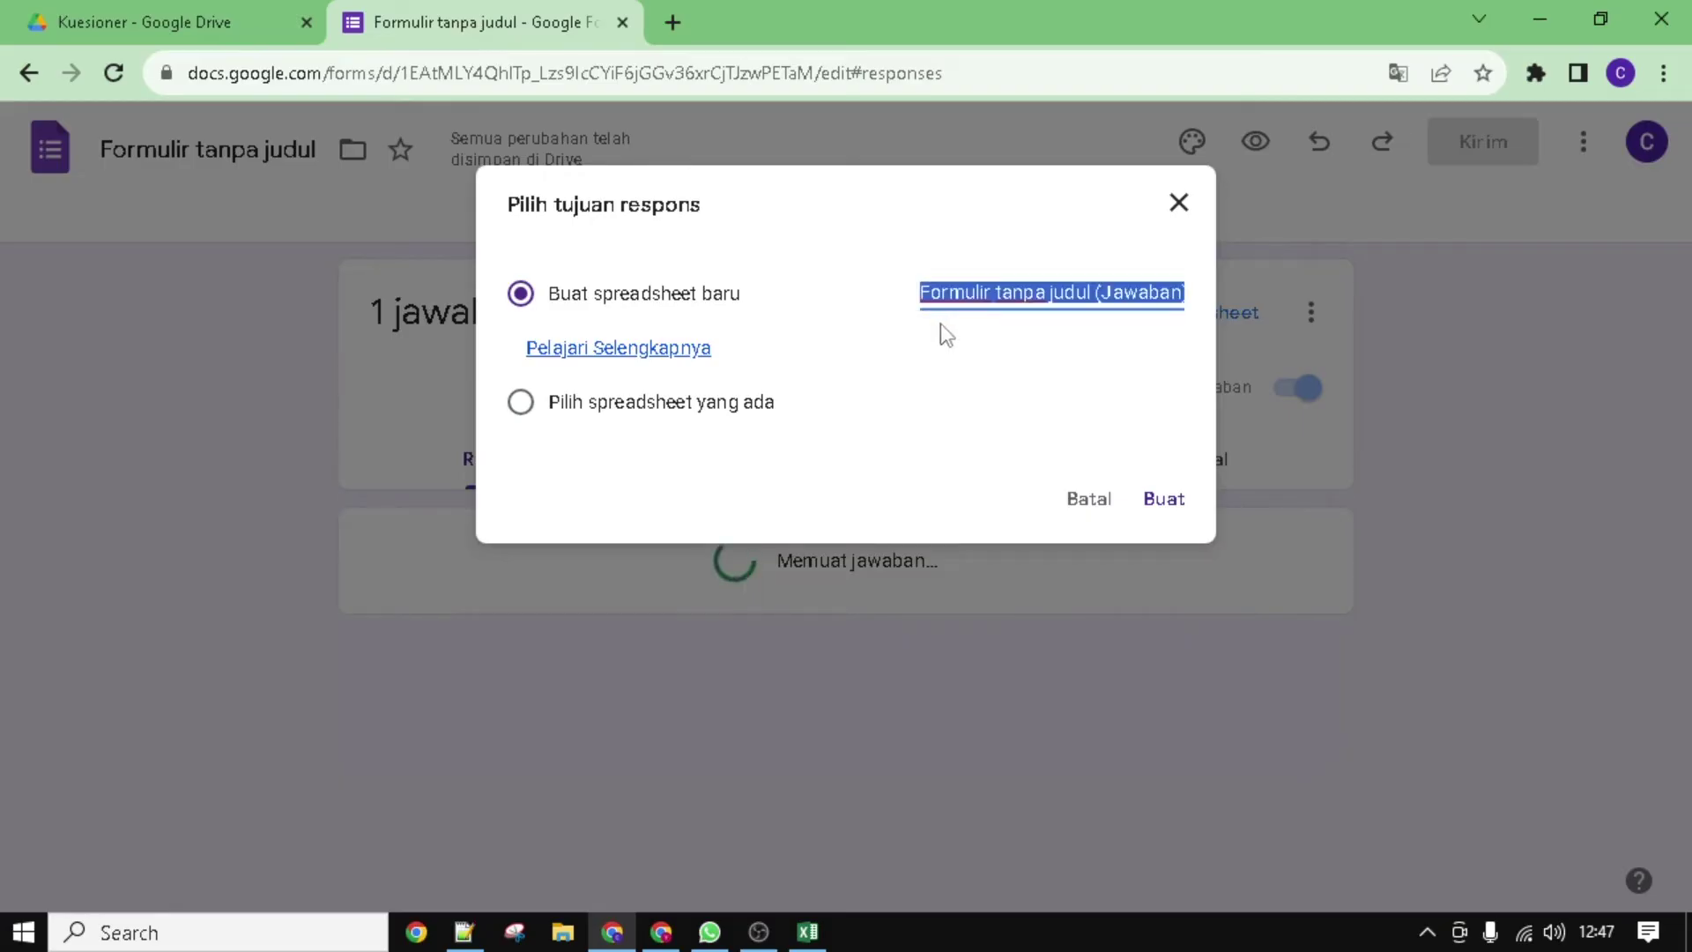
pyautogui.write('Jawaba')
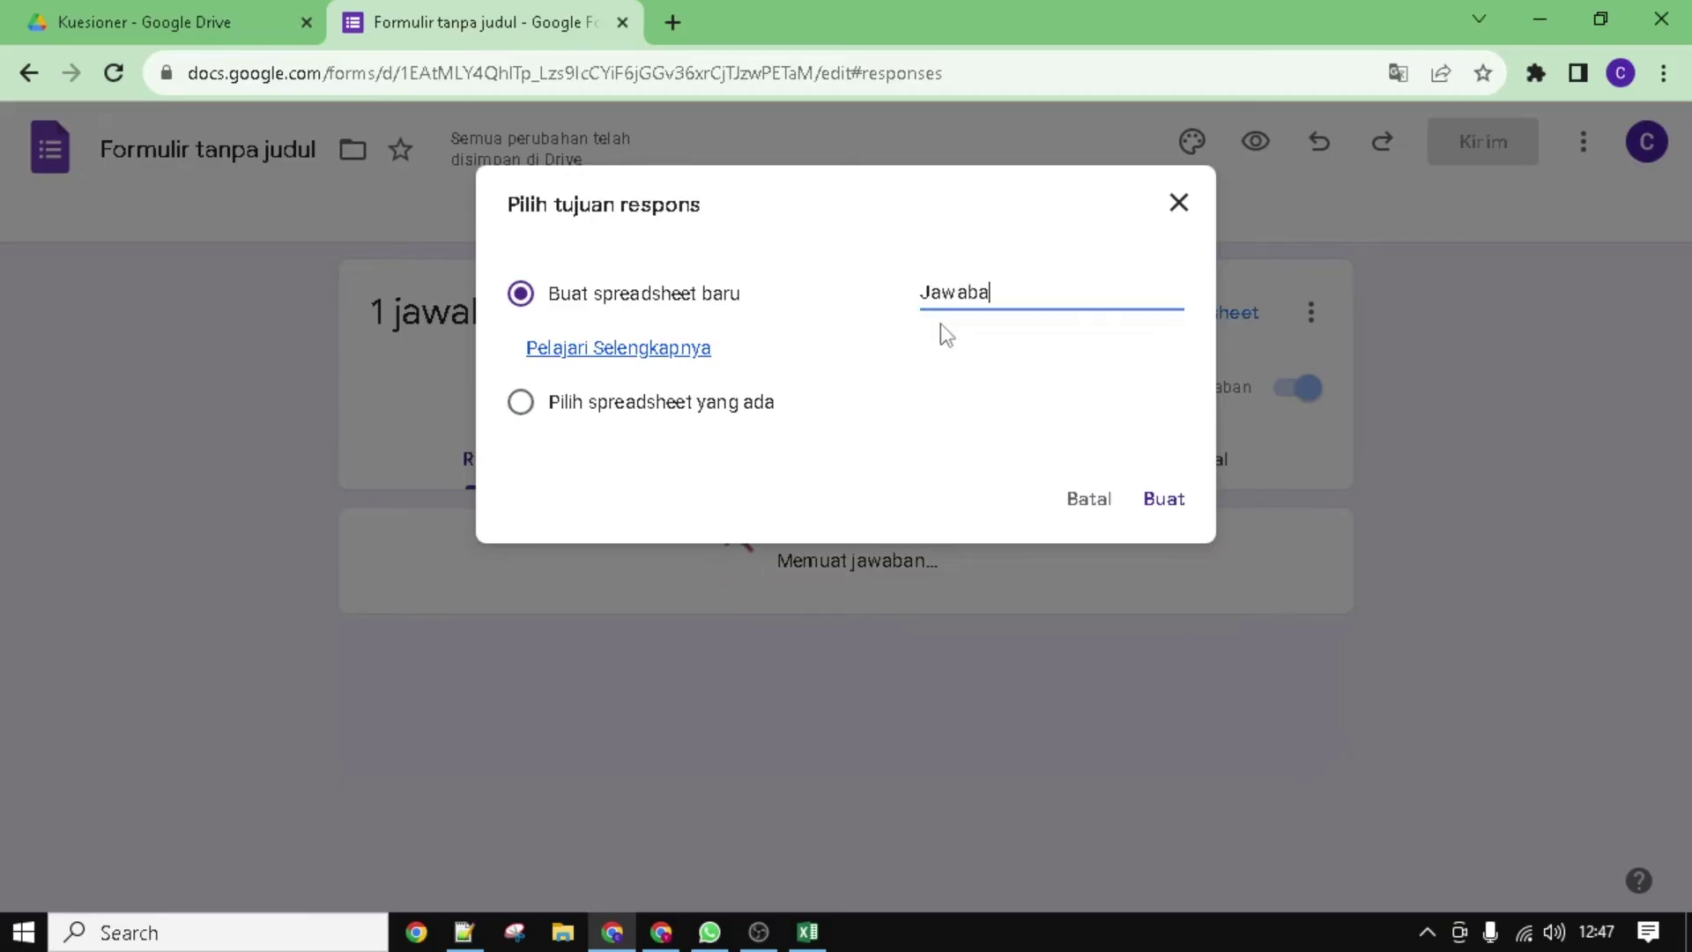
pyautogui.write('n Responden')
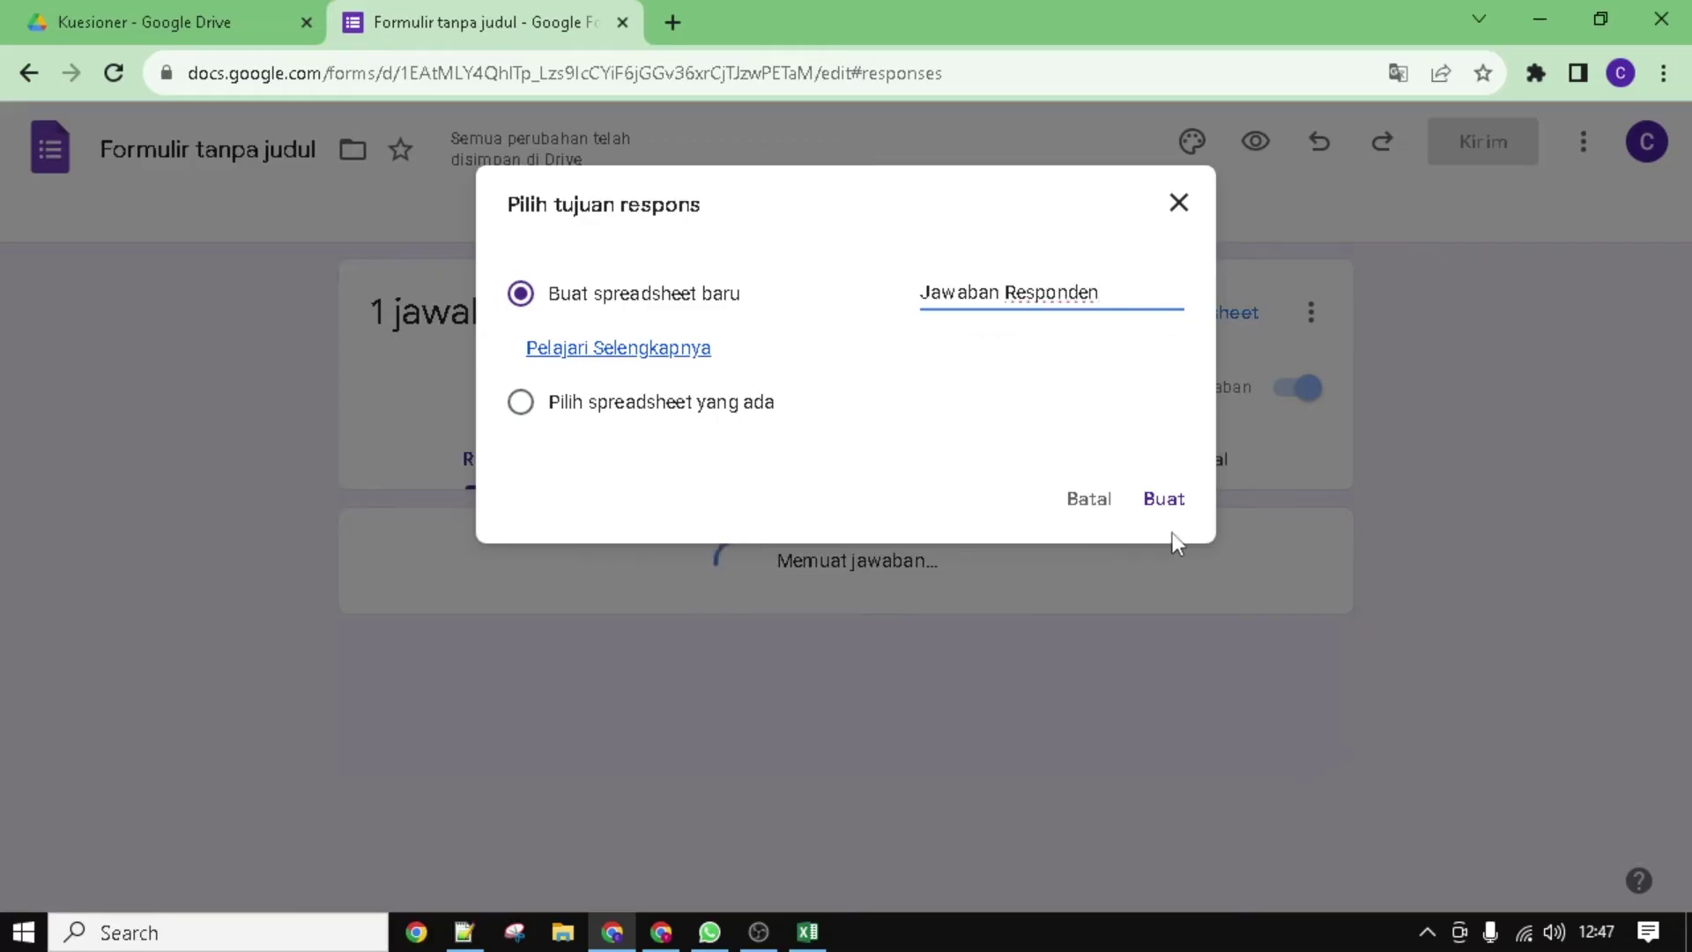
pyautogui.click(1165, 502)
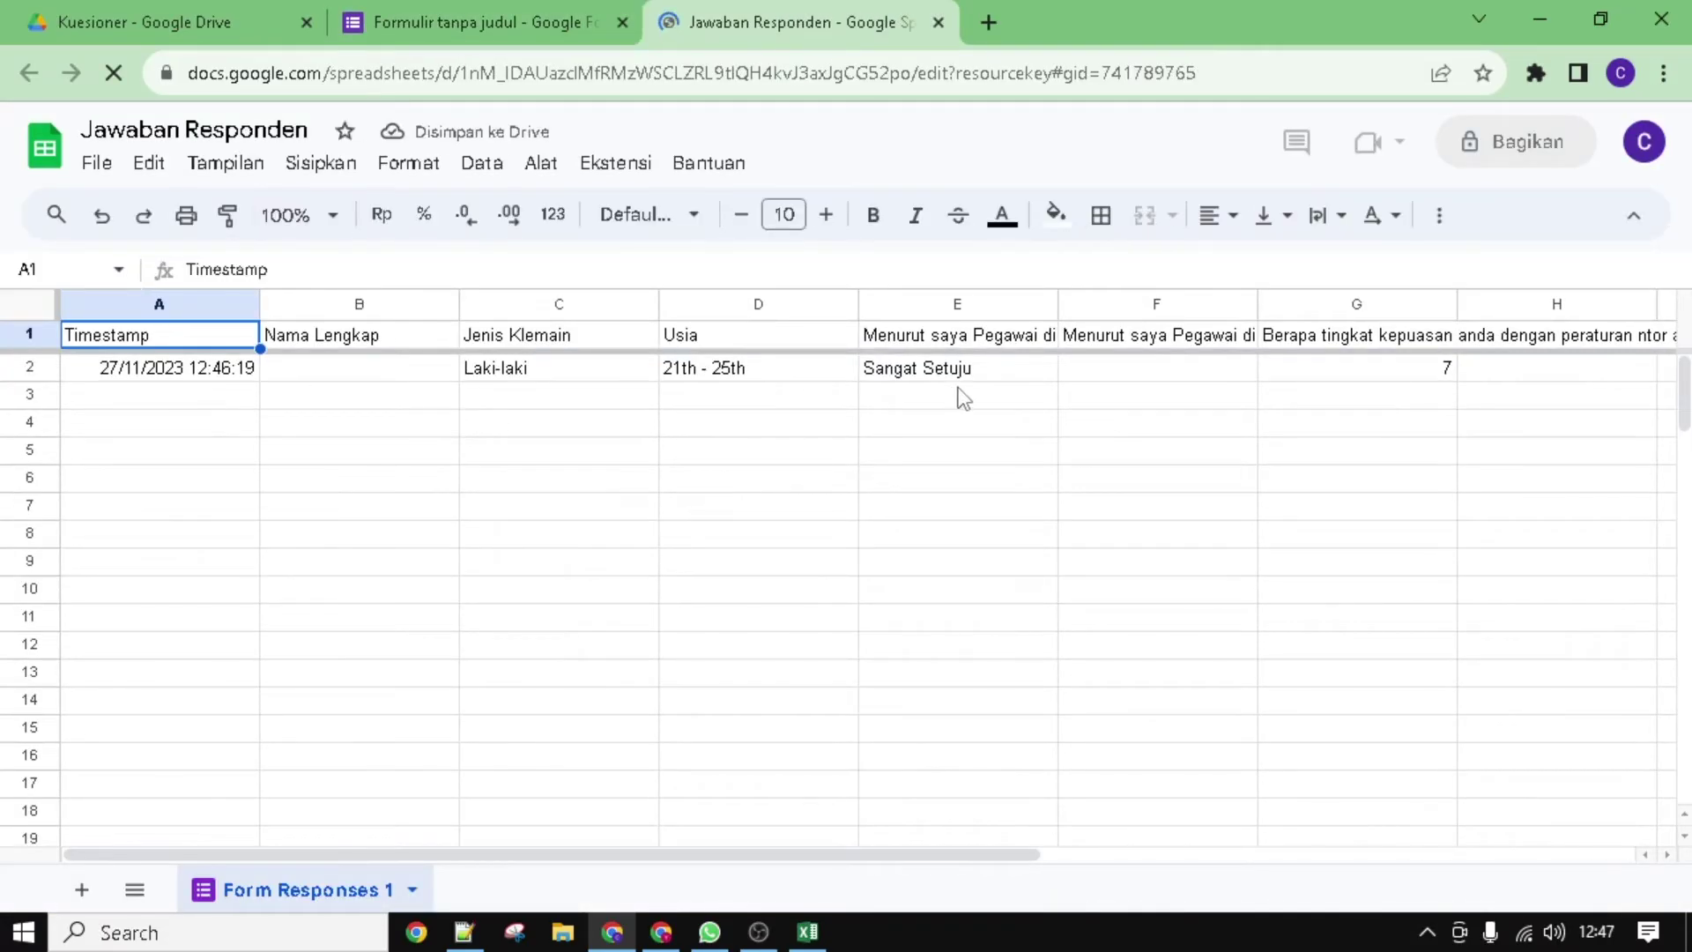
# Step: Check the recorded answers in cells E2 and G2 of the response spreadsheet, and return to the form's responses
pyautogui.click(965, 368)
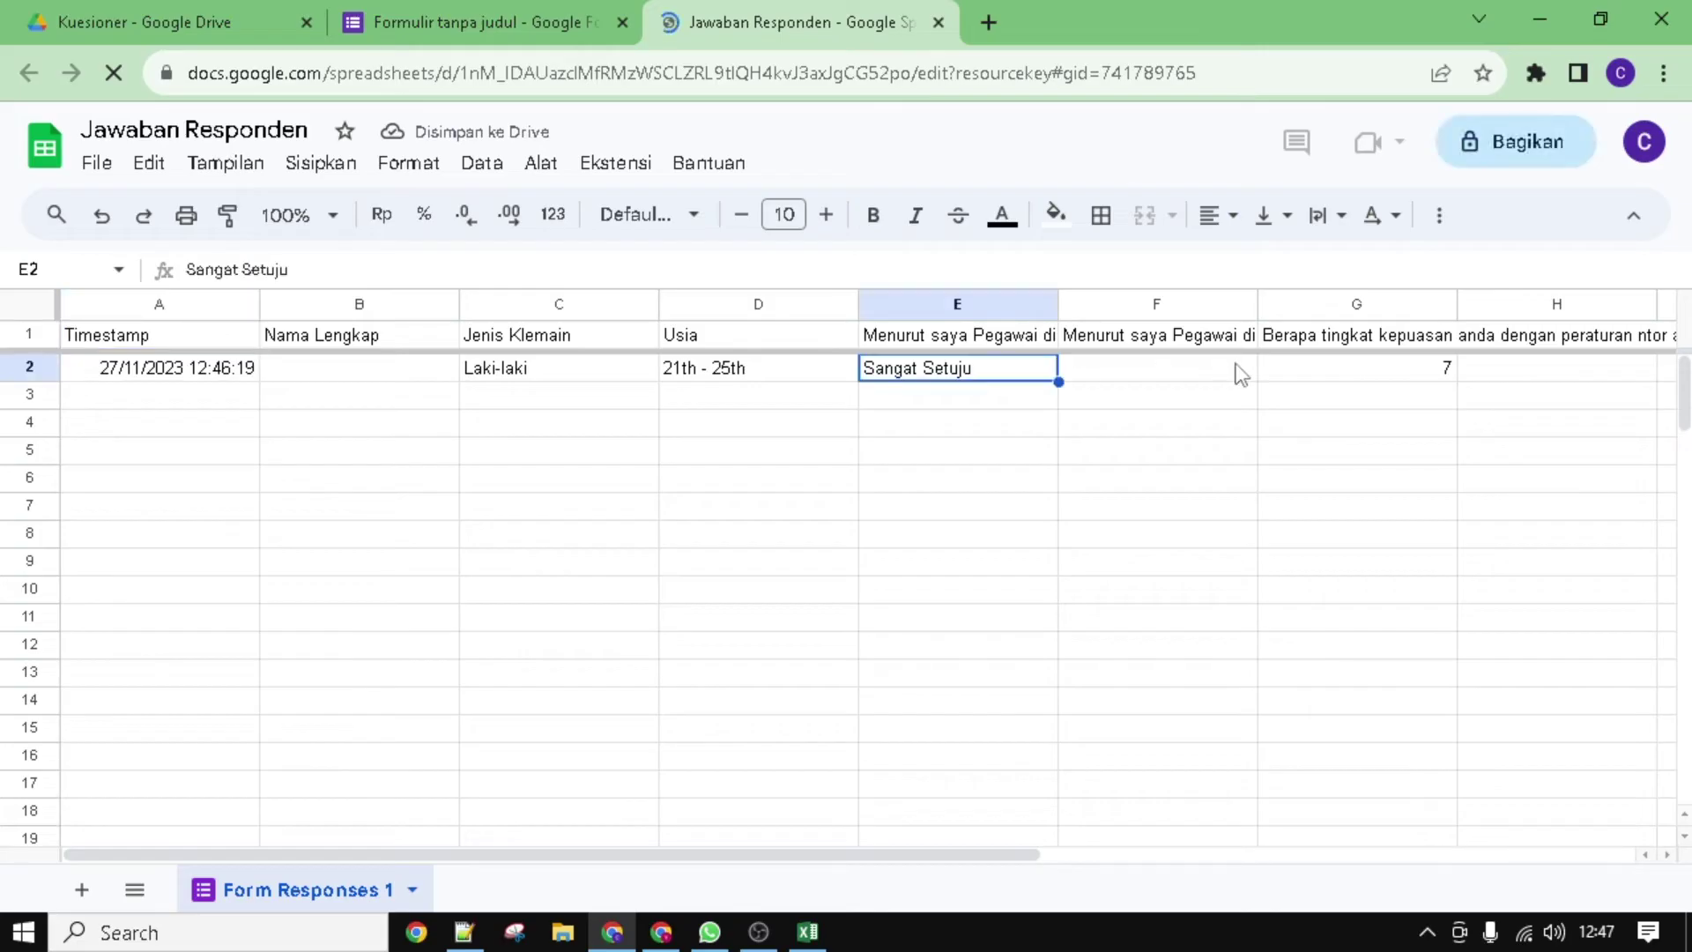
pyautogui.click(1361, 370)
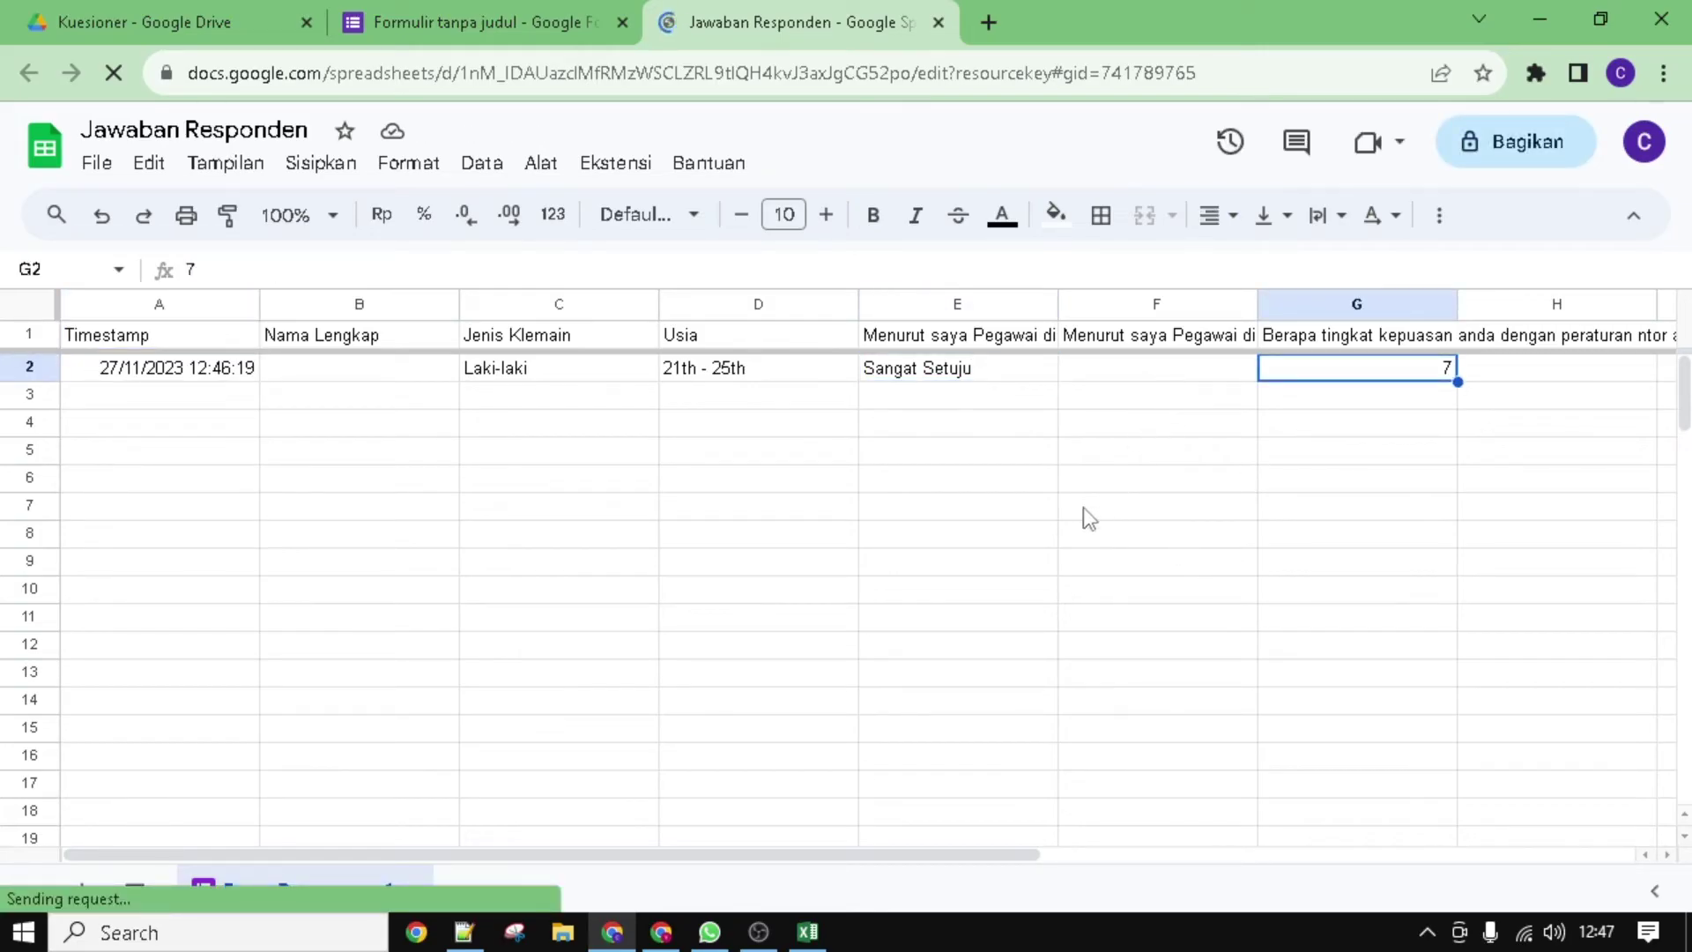
pyautogui.click(930, 377)
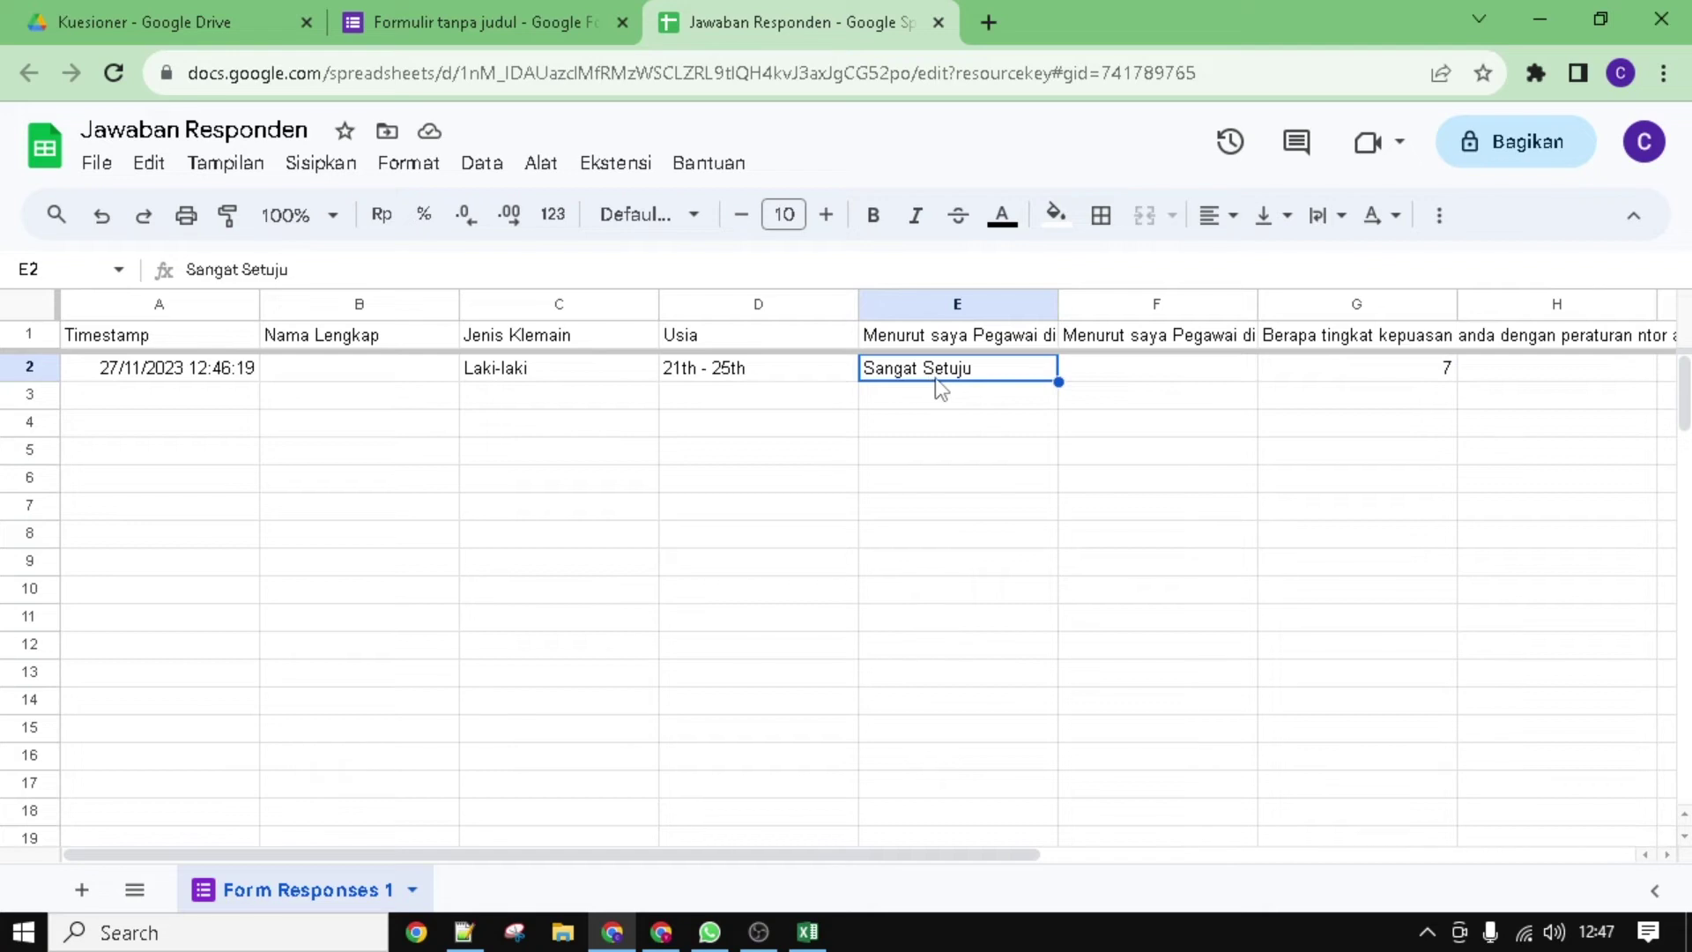
pyautogui.click(548, 11)
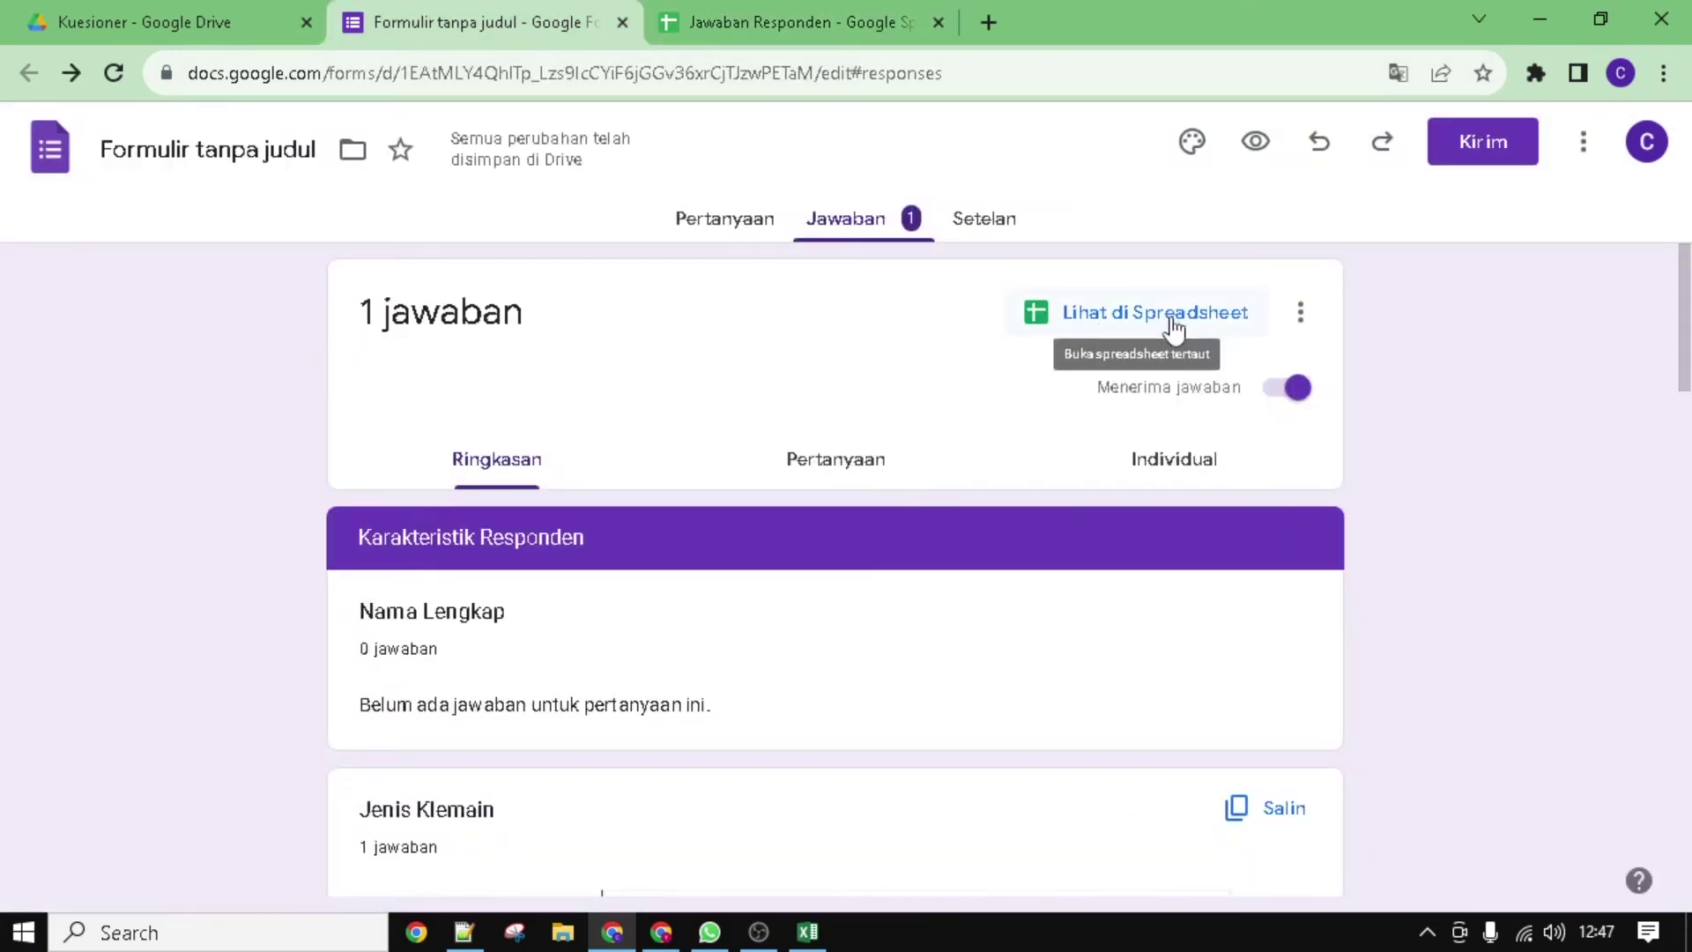
# Step: Close the "Jawaban Responden" spreadsheet and review the response summary charts for Jenis Klemain and Usia in the Karakteristik Responden section
pyautogui.click(817, 10)
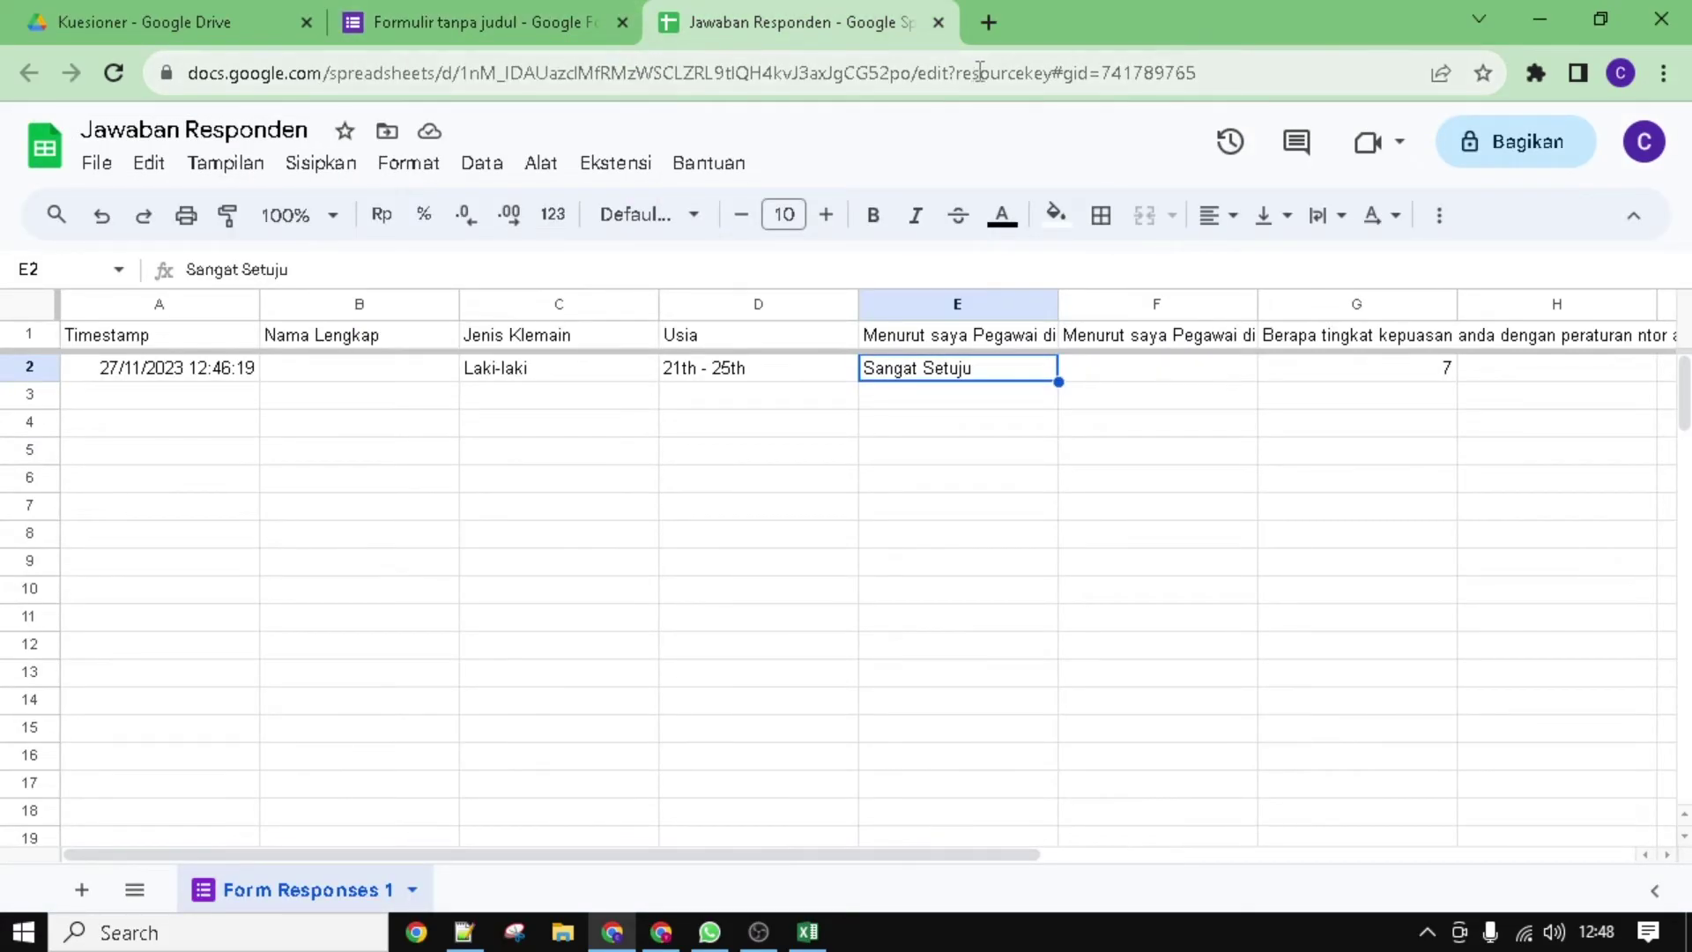
pyautogui.click(938, 22)
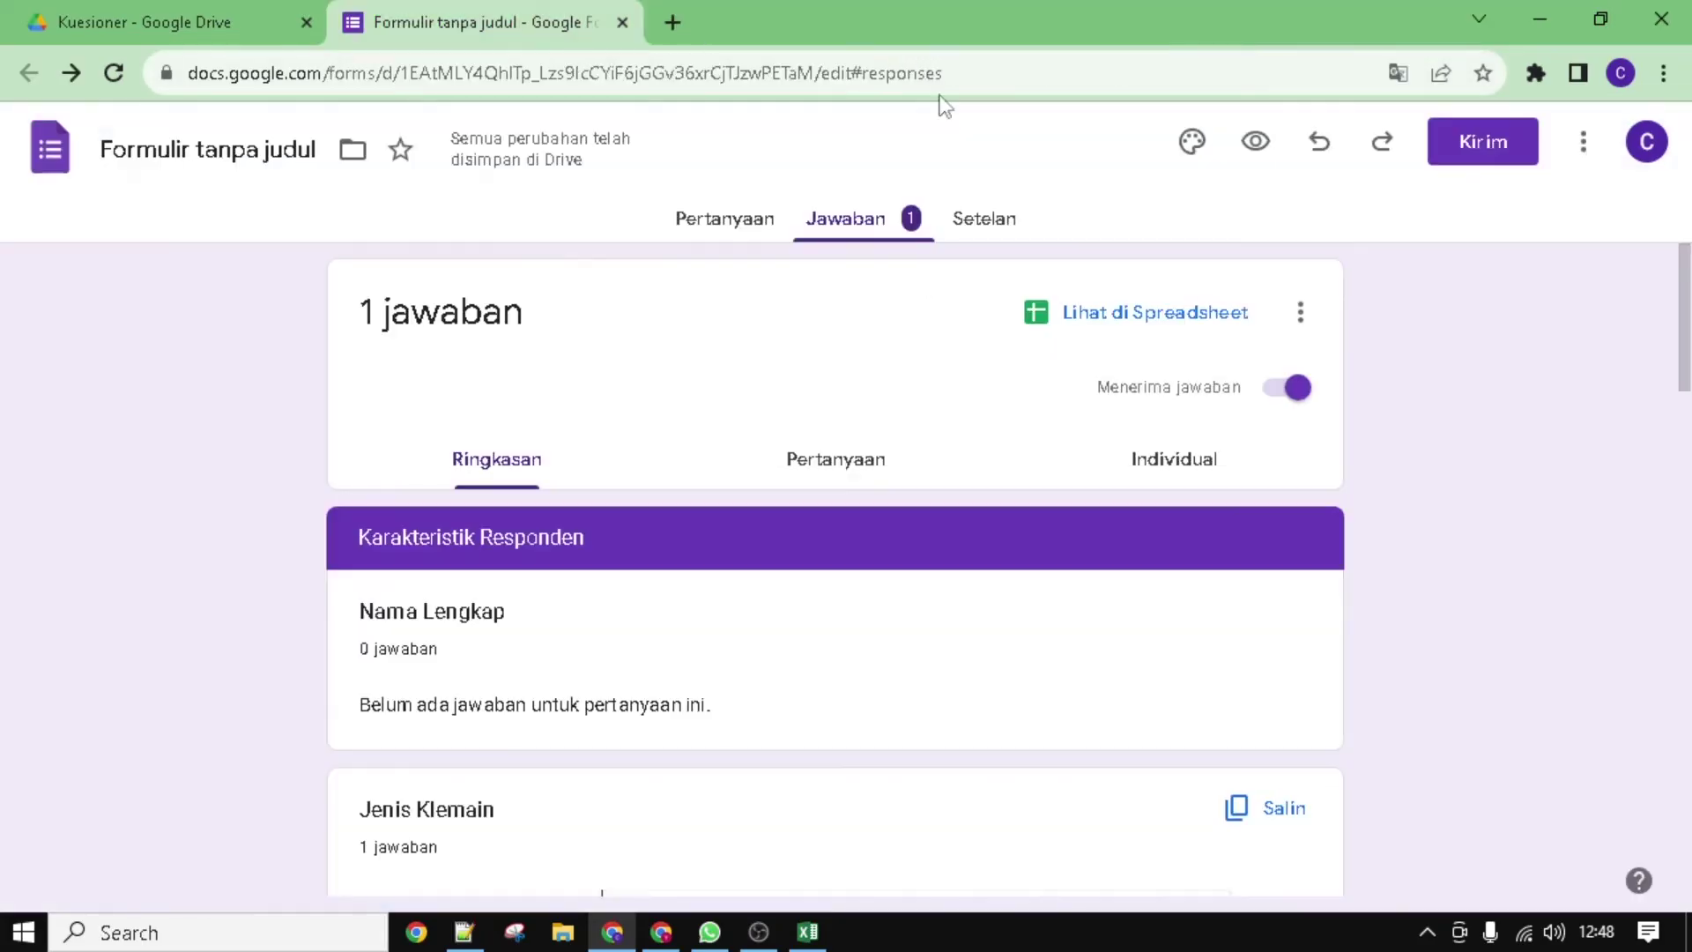
pyautogui.scroll(-1, 817, 631)
pyautogui.scroll(-4, 816, 631)
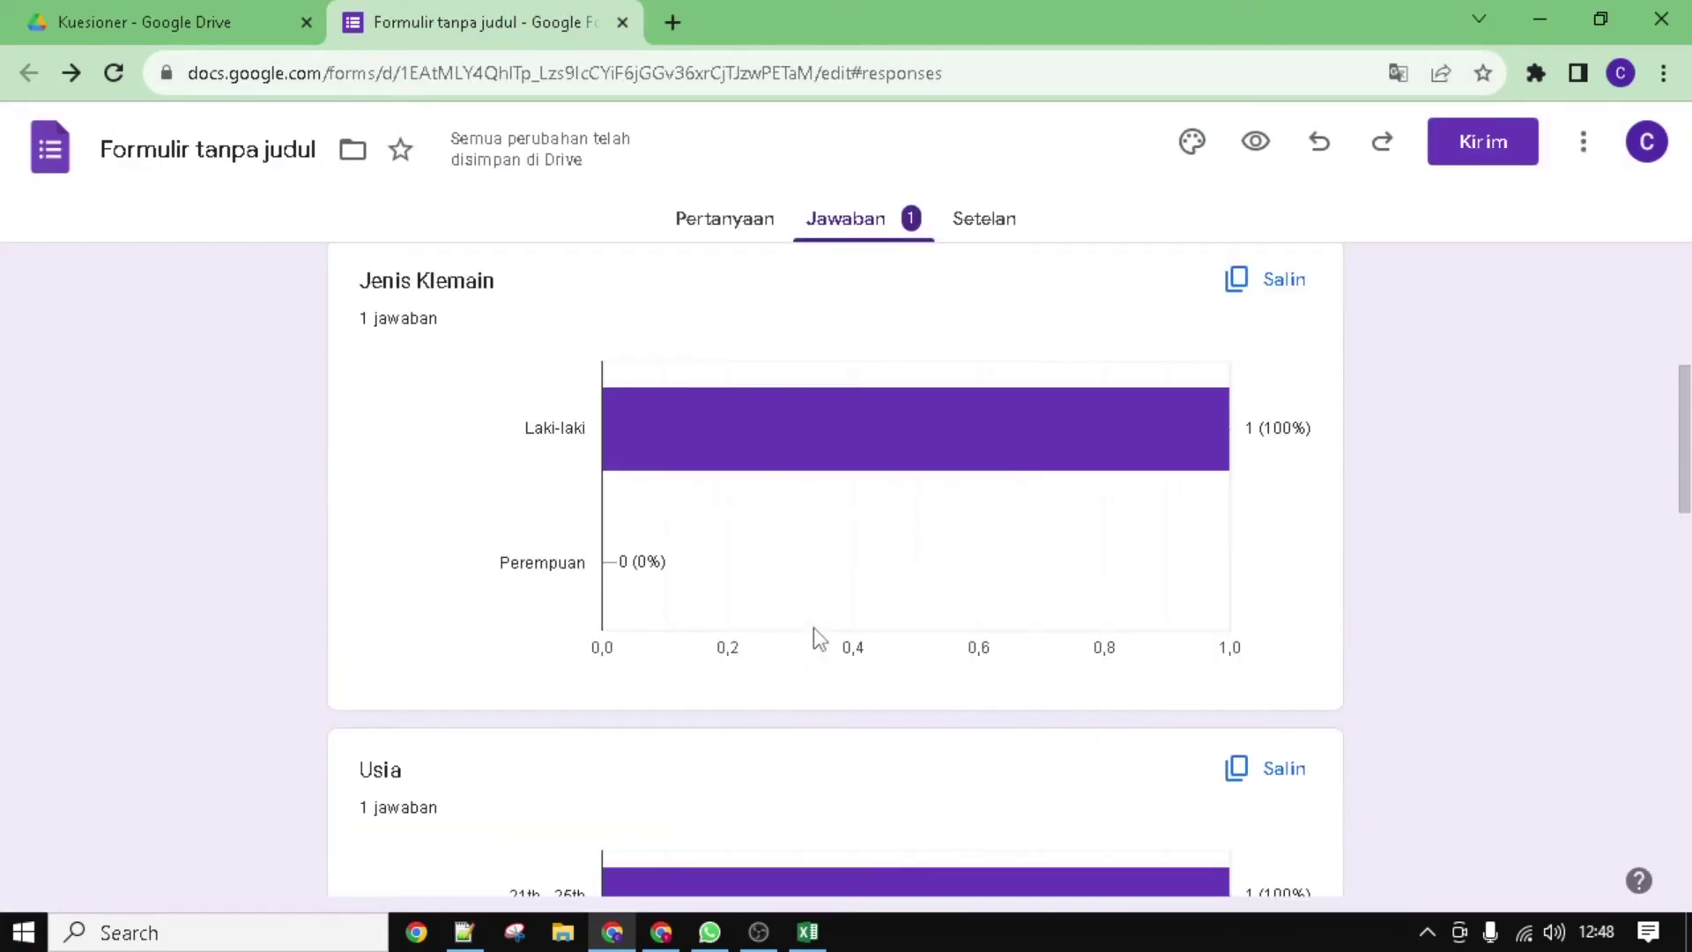
pyautogui.scroll(6, 813, 631)
pyautogui.scroll(-7, 789, 507)
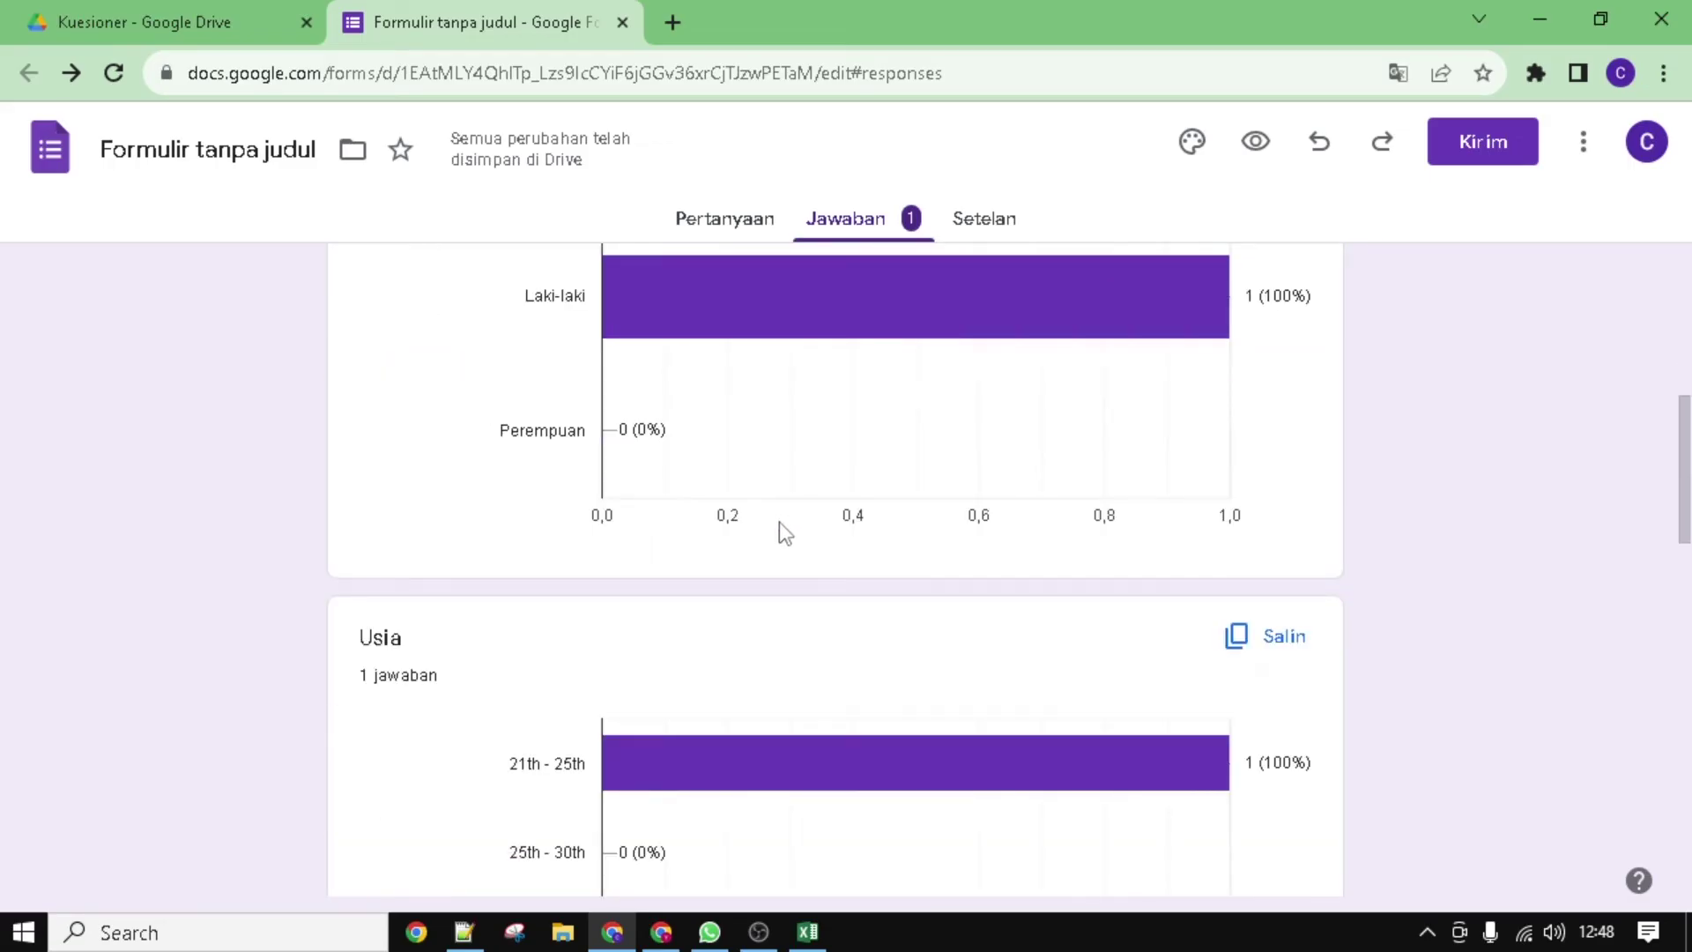
pyautogui.scroll(-1, 770, 532)
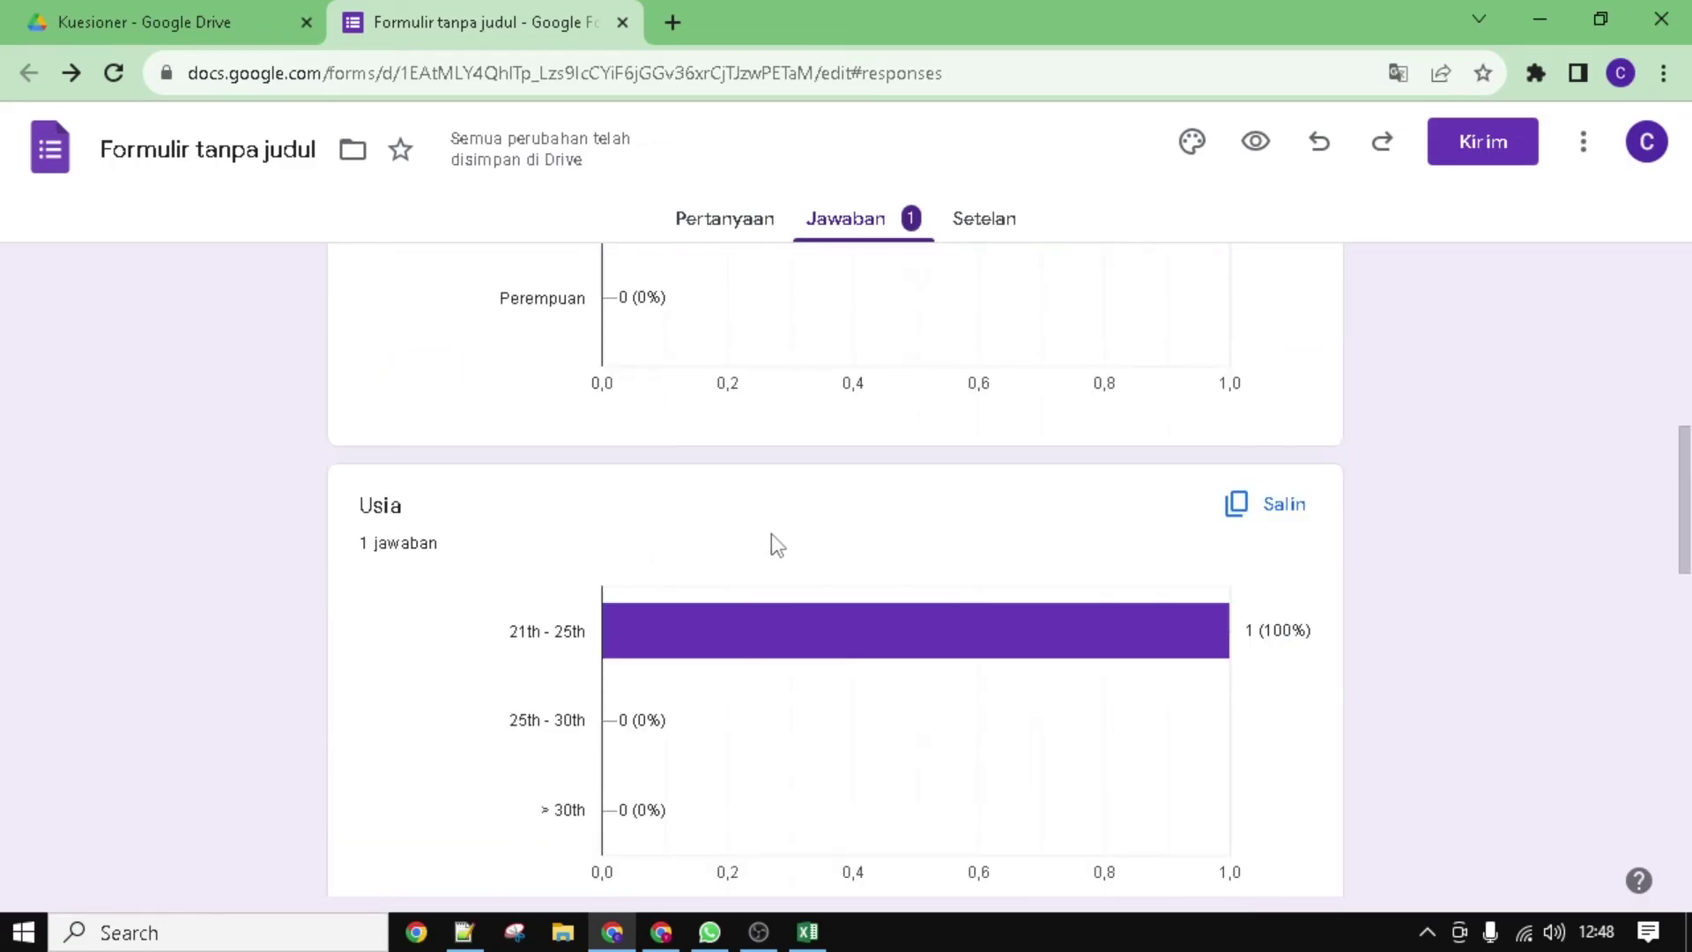
pyautogui.scroll(-4, 464, 566)
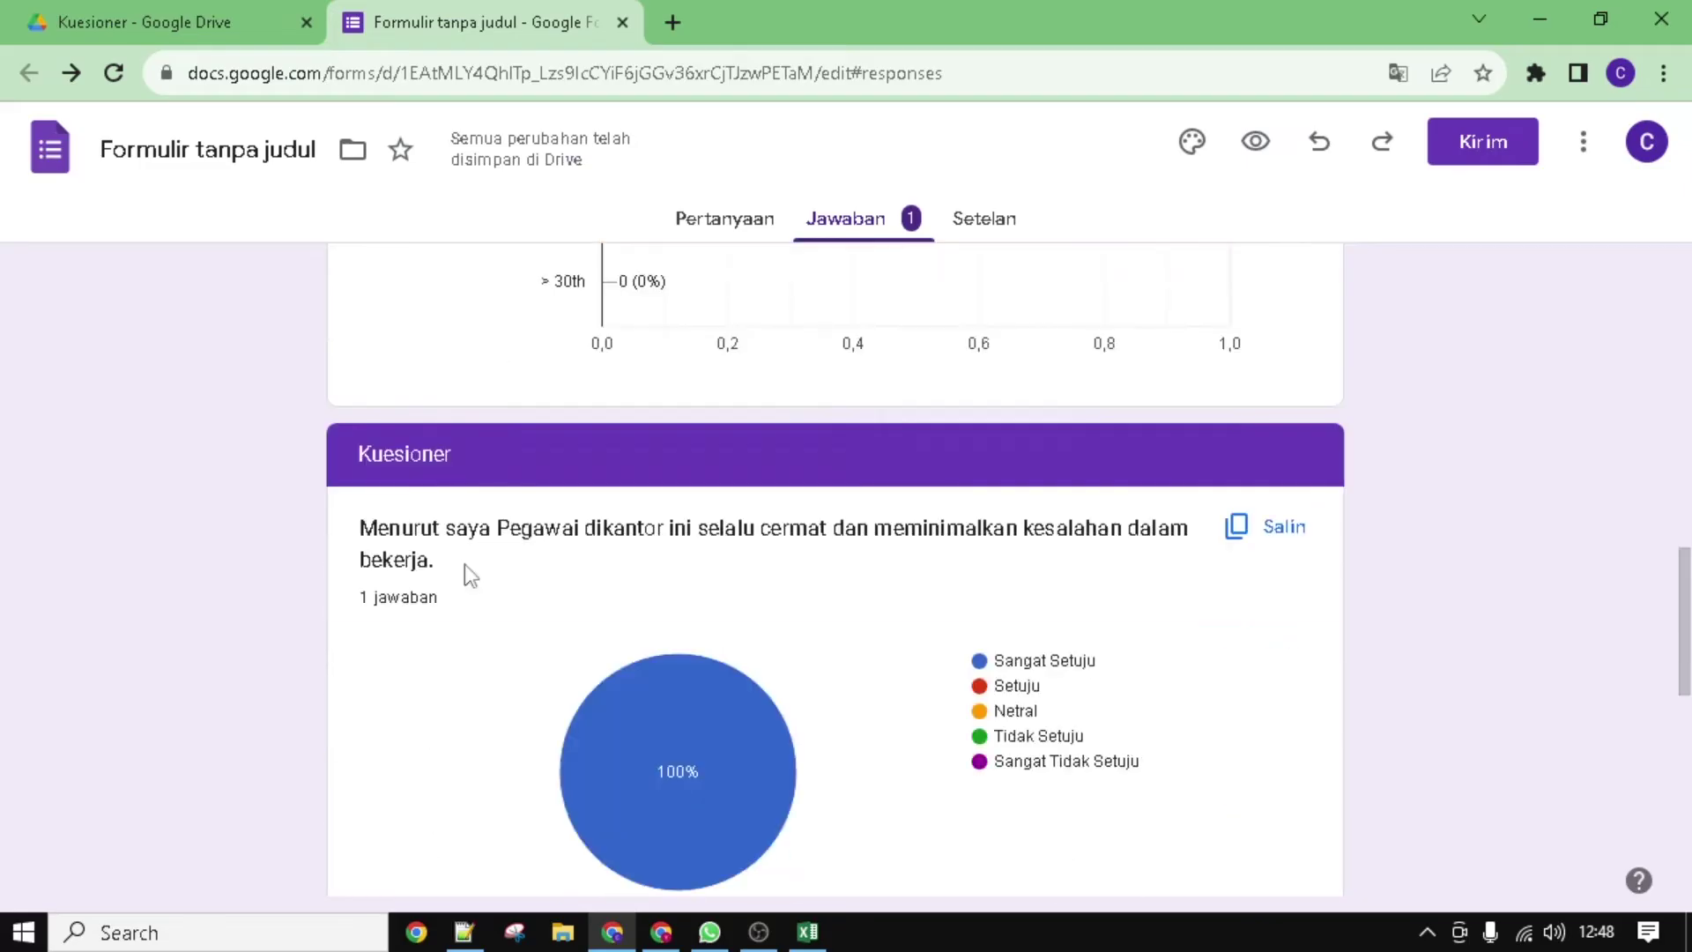
pyautogui.scroll(3, 461, 565)
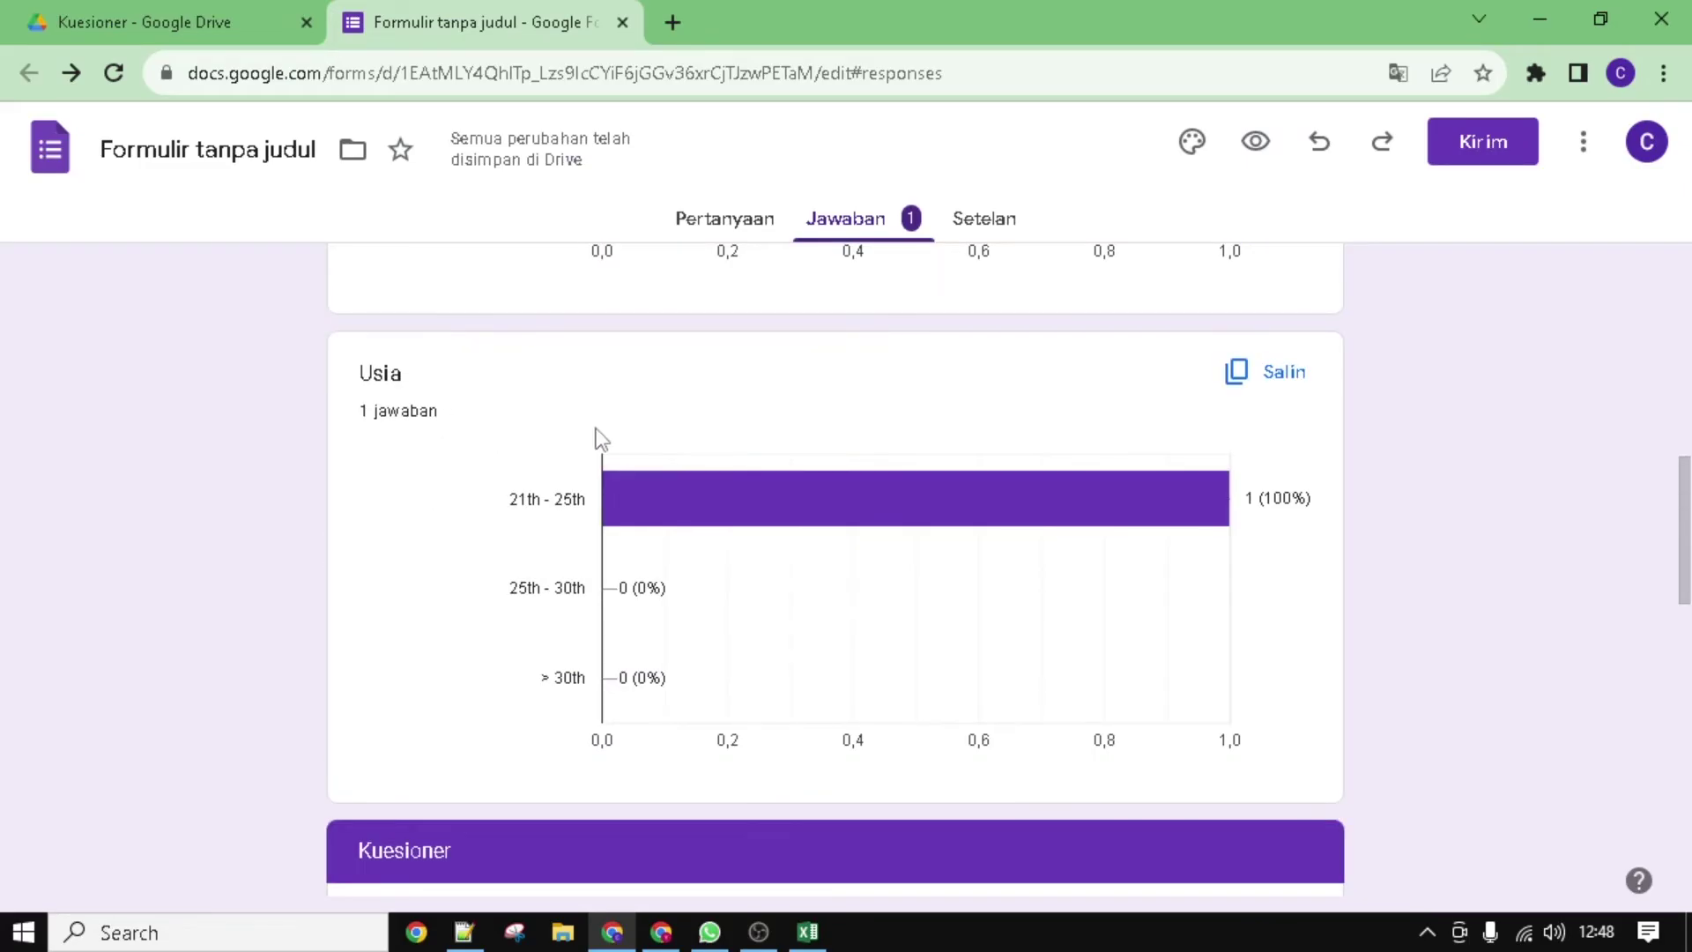
pyautogui.scroll(2, 550, 477)
pyautogui.scroll(3, 548, 474)
# Step: Review the response summaries of the Kuesioner section, from the agreement statements through the satisfaction scale question
pyautogui.scroll(-11, 548, 472)
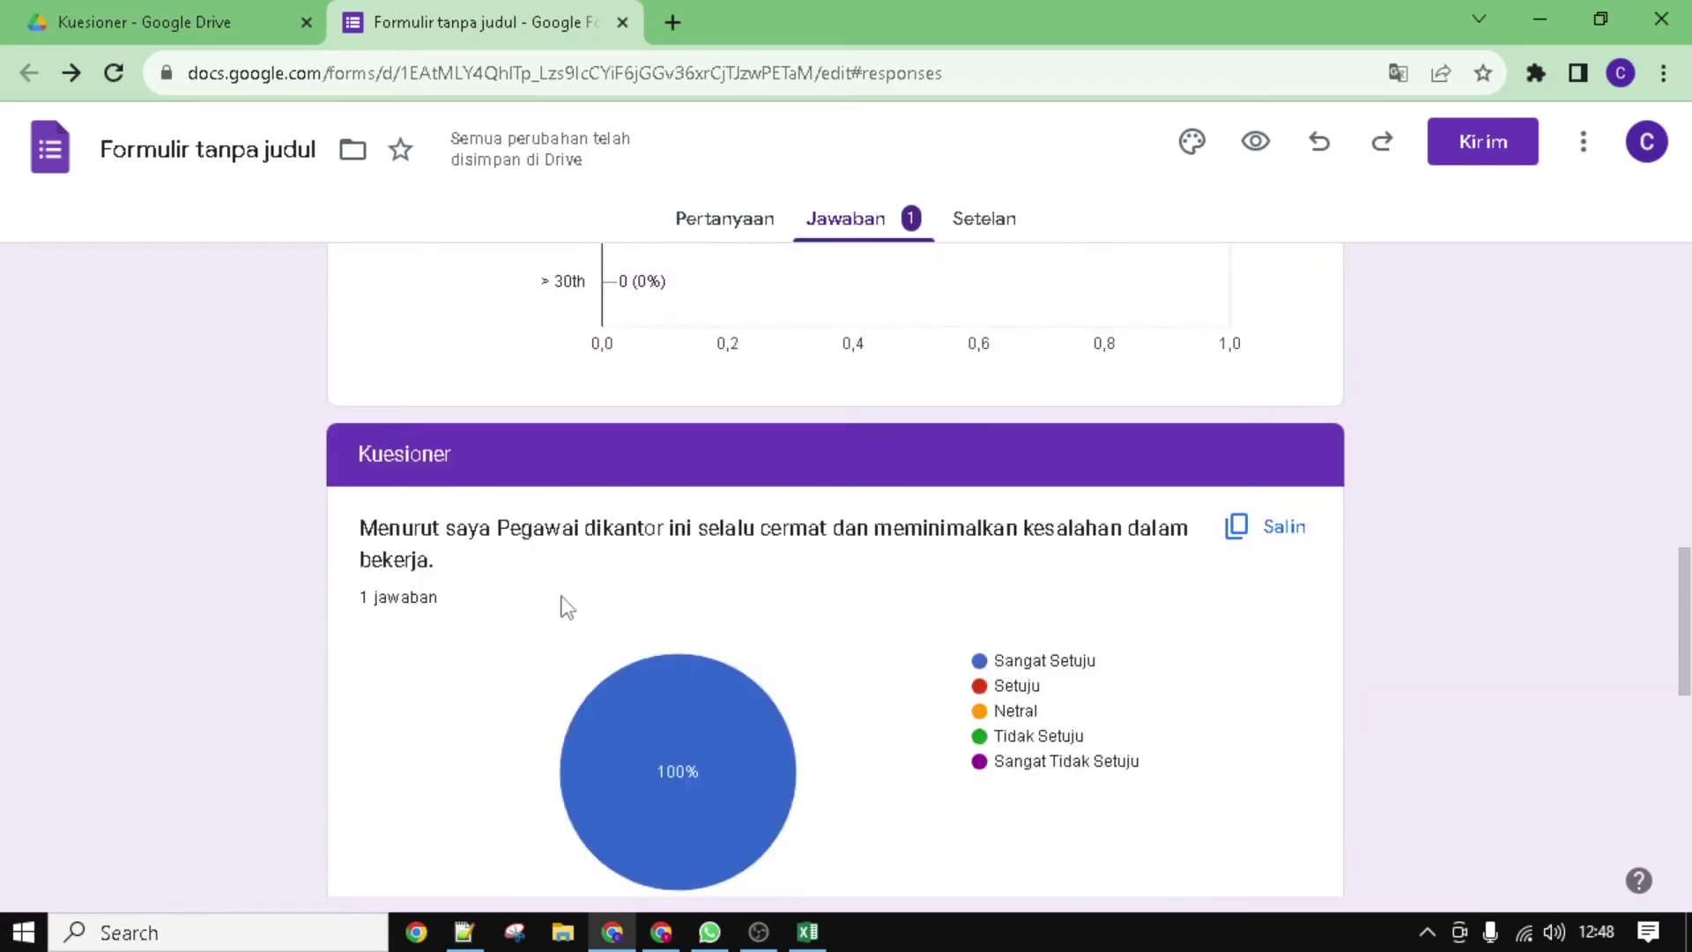
pyautogui.scroll(2, 768, 501)
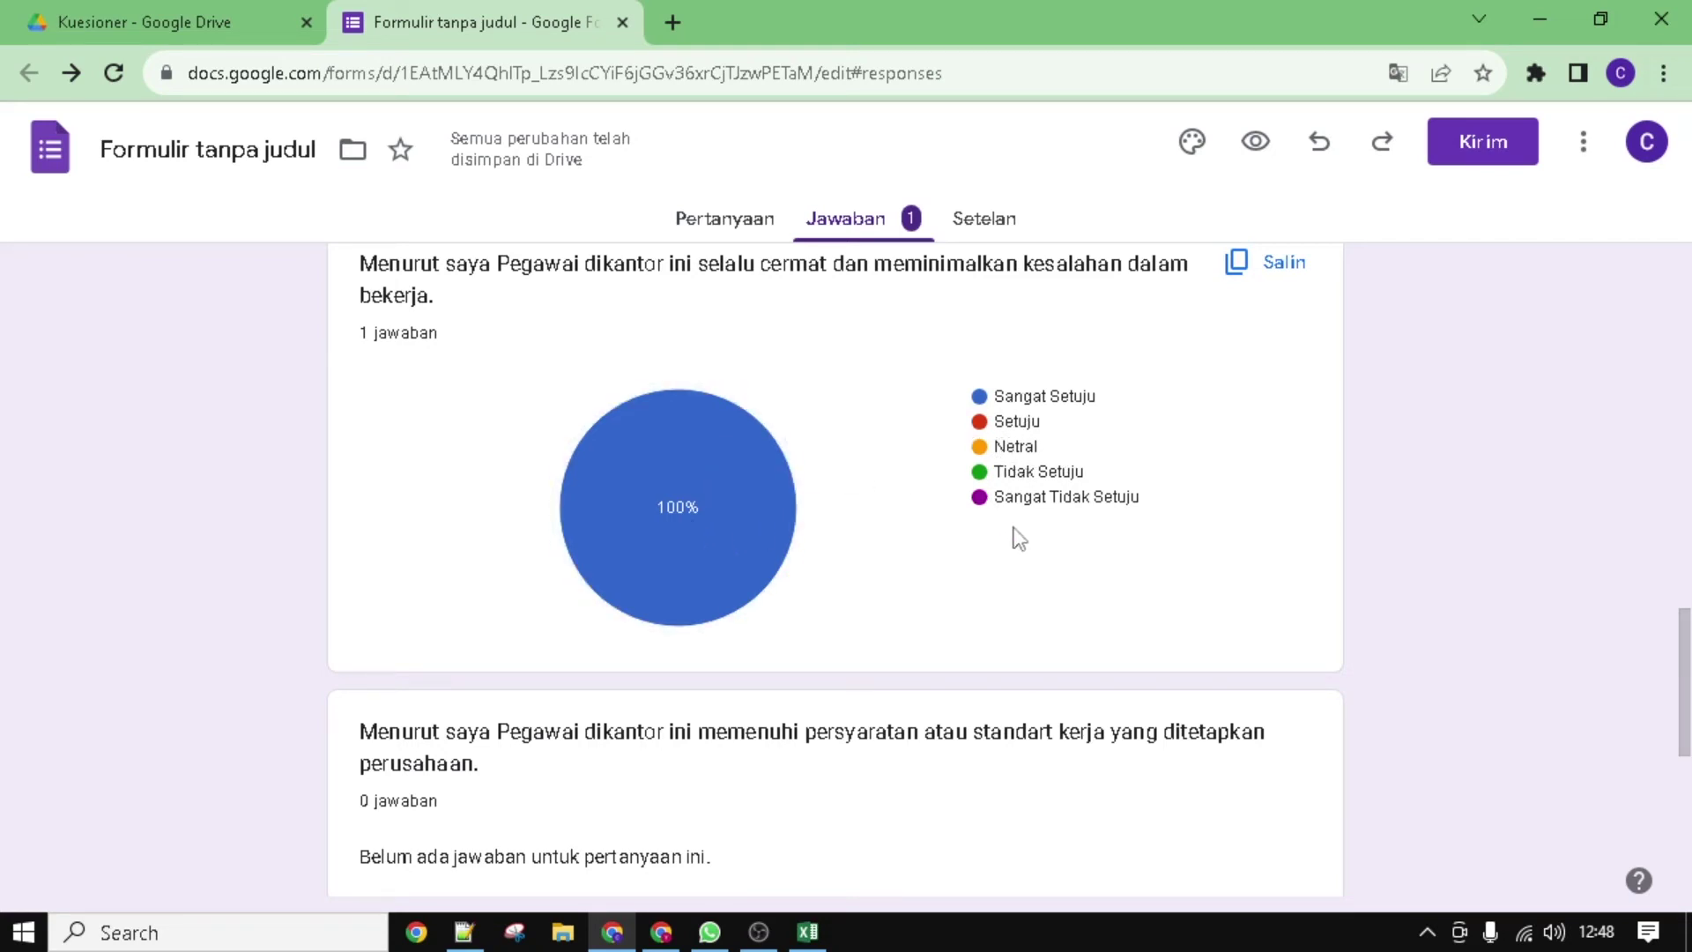
pyautogui.scroll(-3, 994, 574)
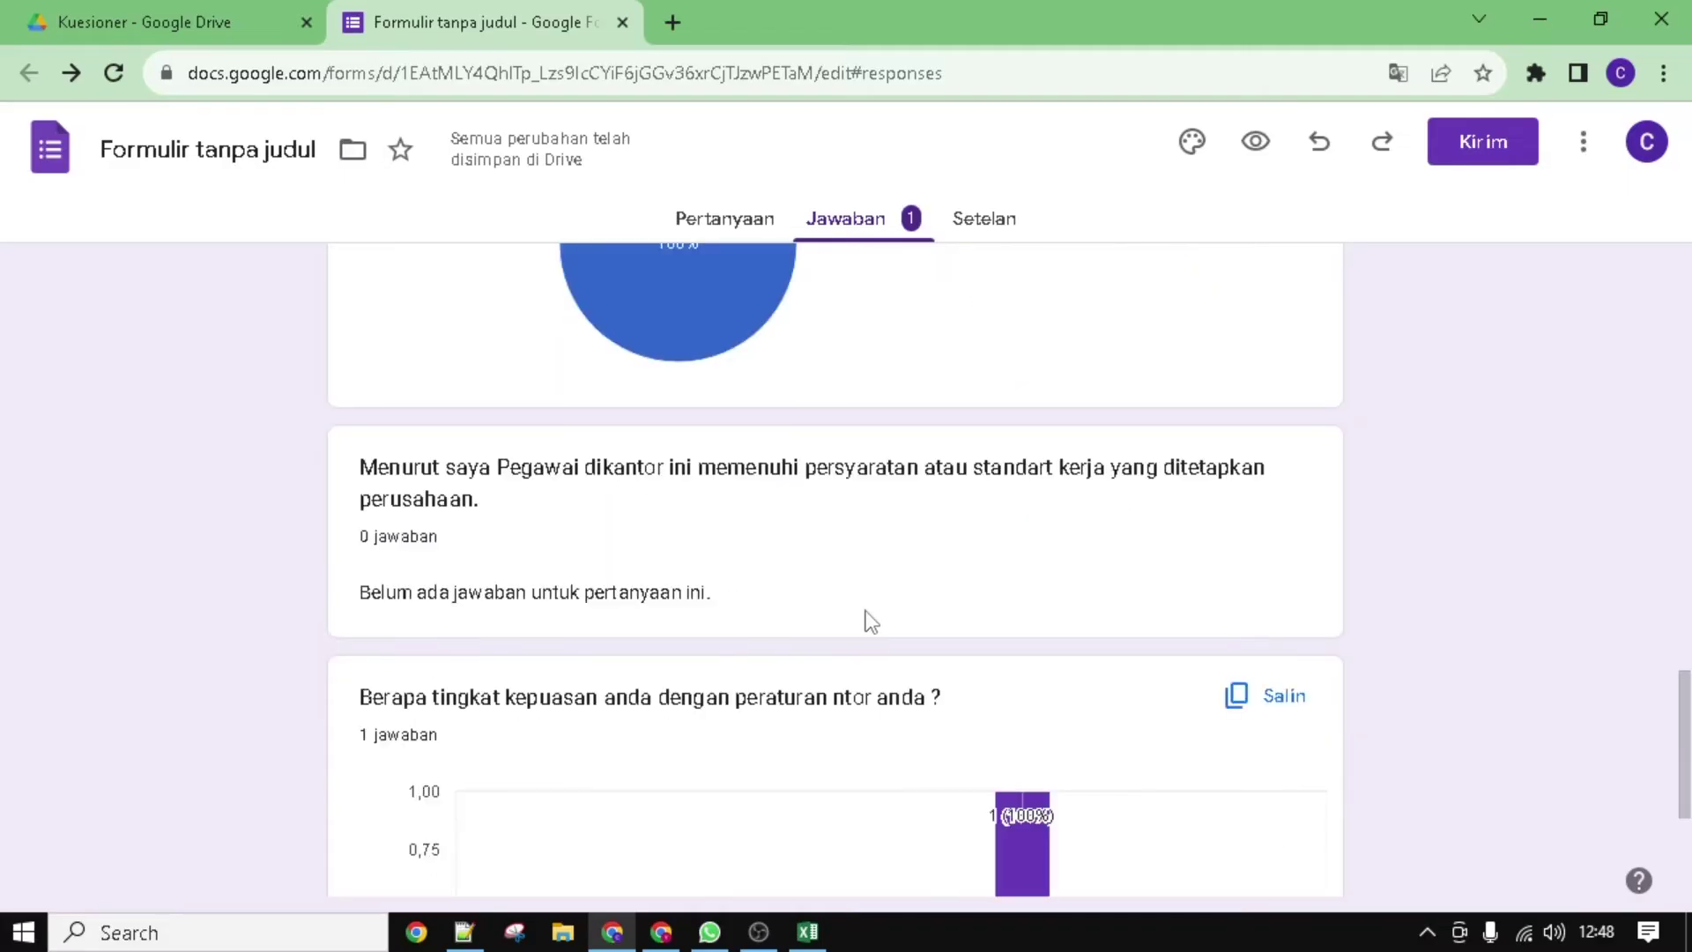
pyautogui.scroll(-3, 834, 642)
pyautogui.scroll(-1, 778, 667)
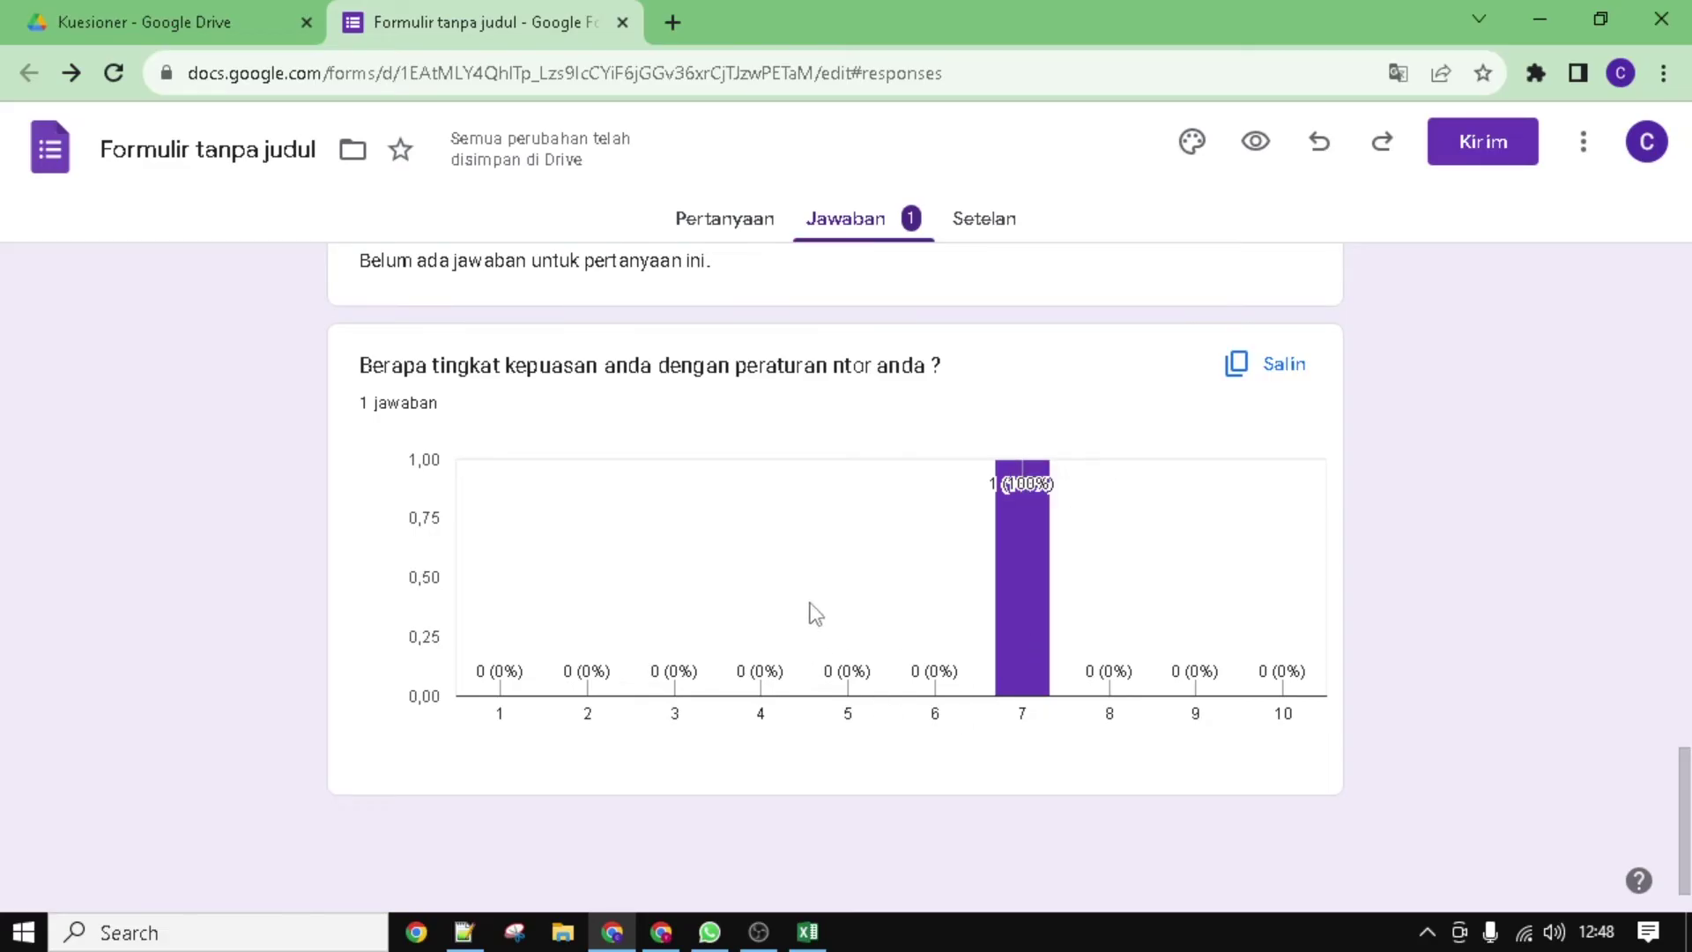
pyautogui.scroll(12, 811, 610)
pyautogui.scroll(15, 957, 356)
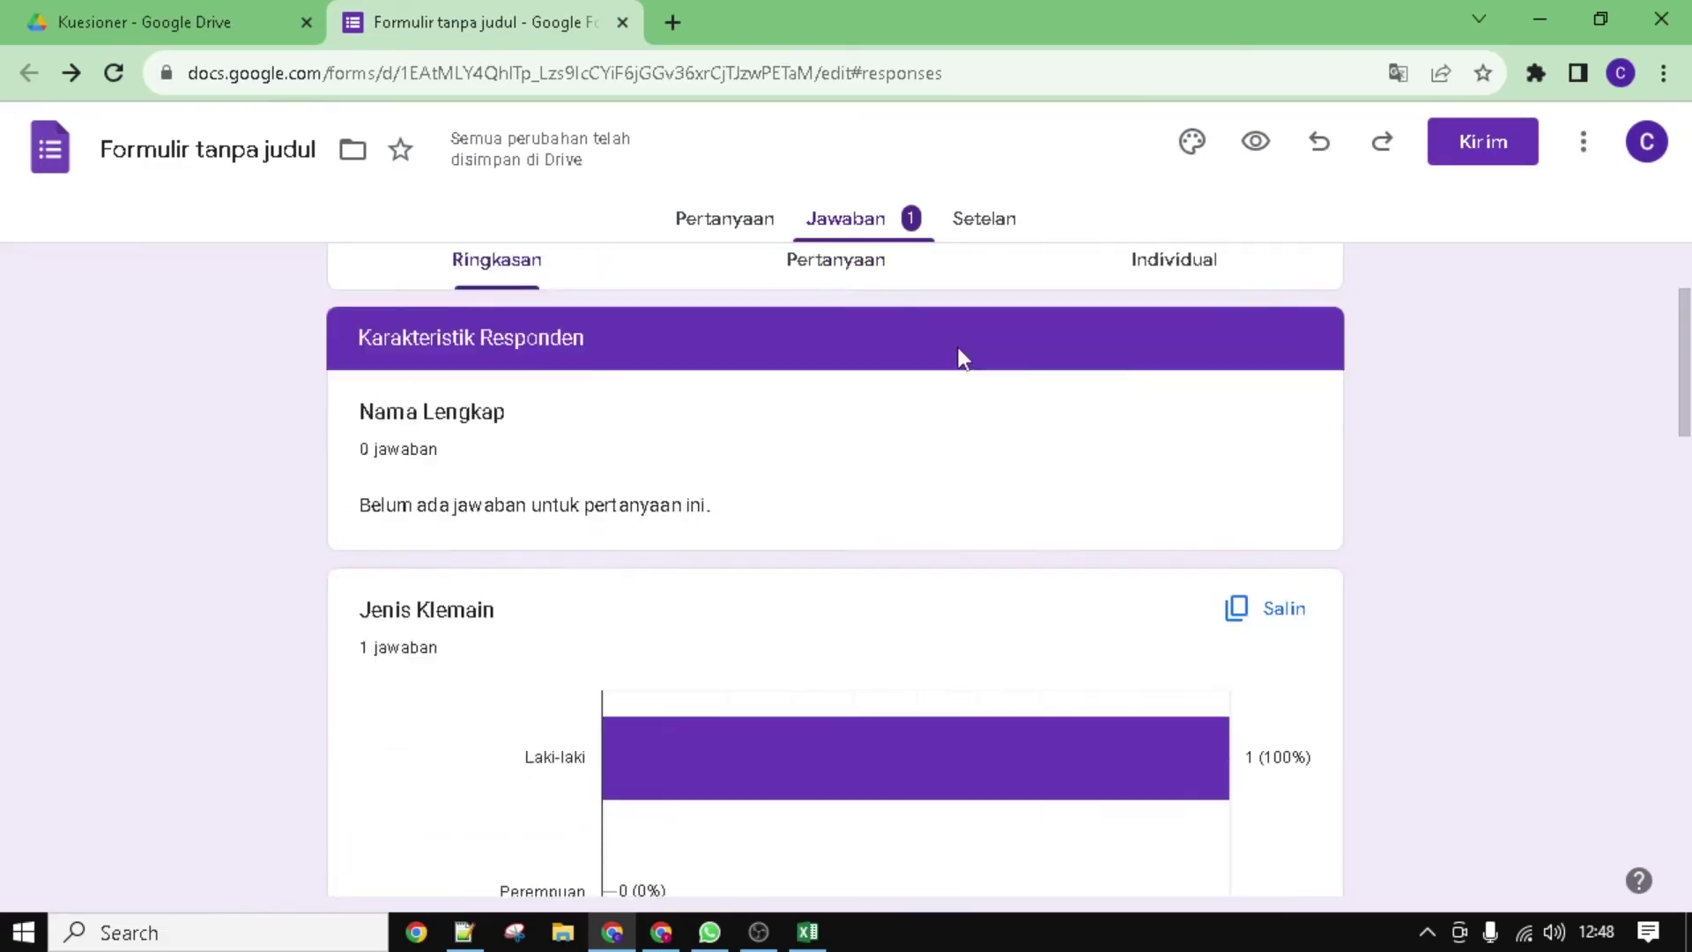
# Step: Set Kumpulkan alamat email to "Input responden" in the Jawaban section of the form's Setelan
pyautogui.click(1011, 236)
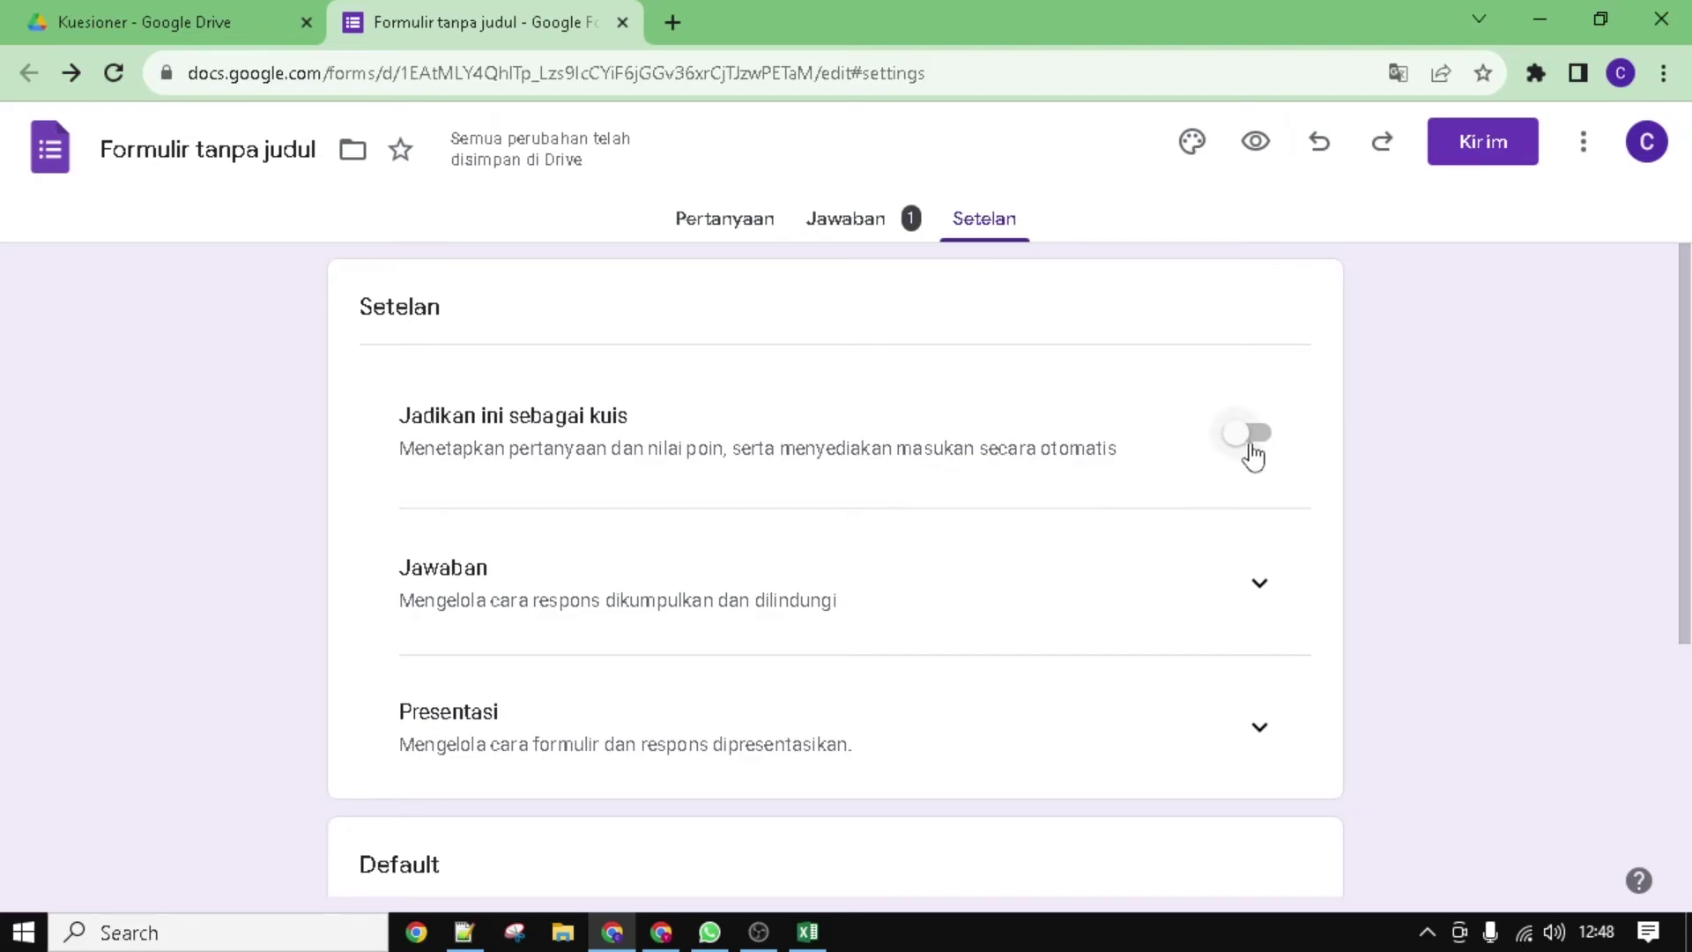
pyautogui.scroll(-1, 881, 563)
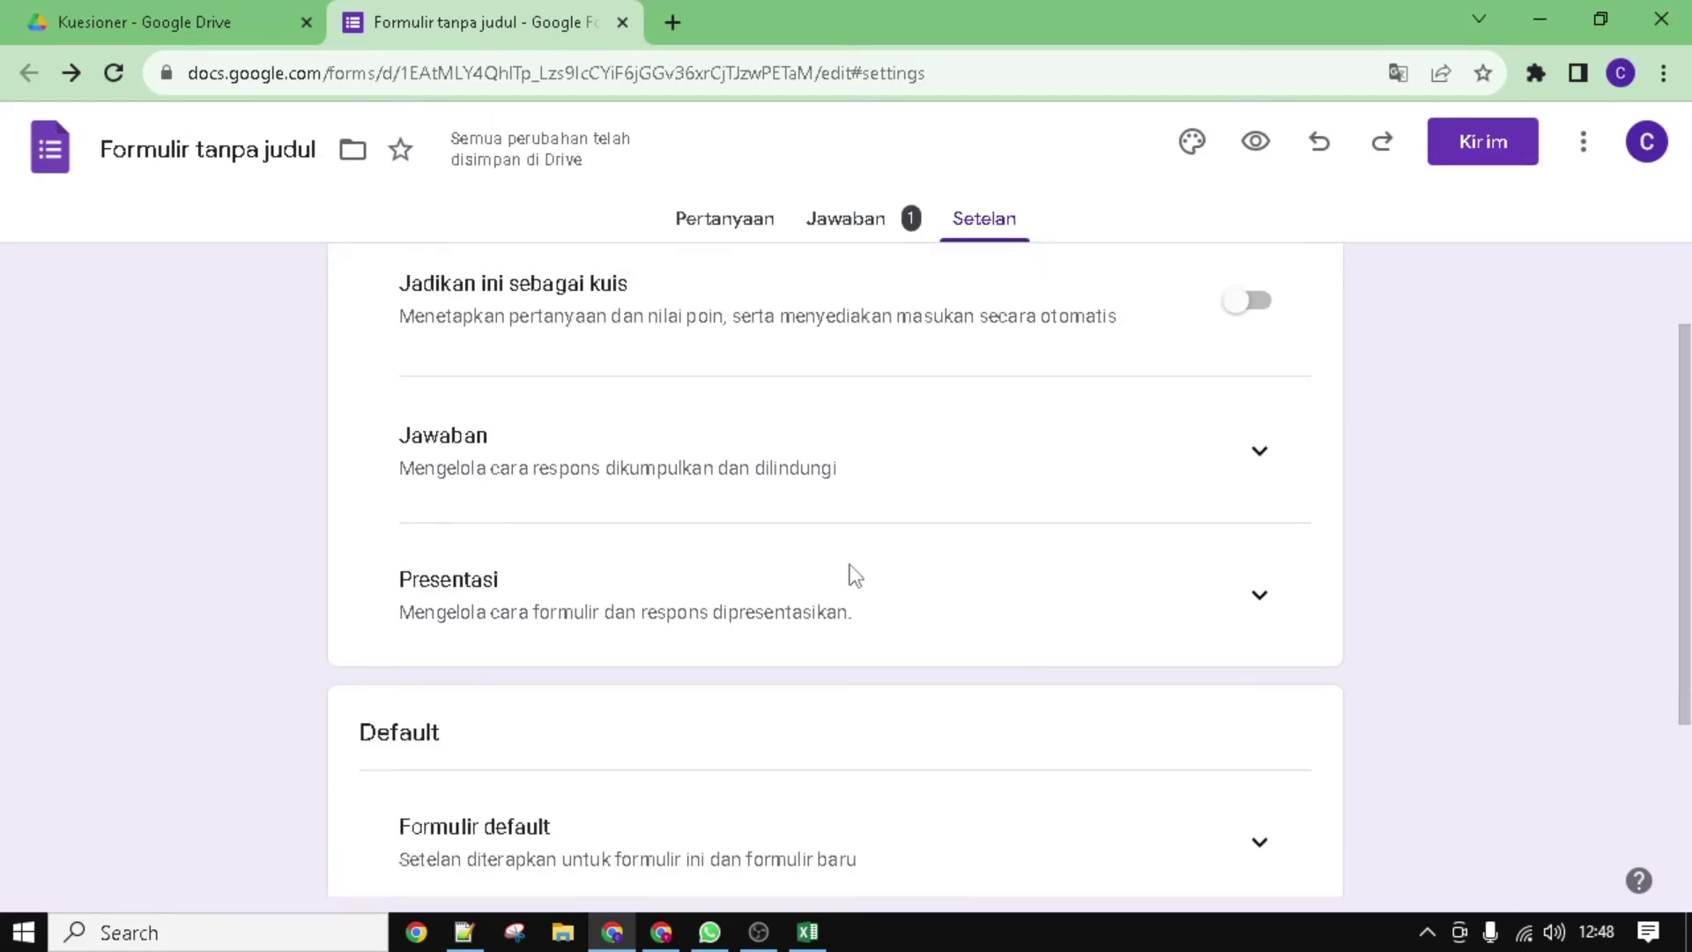
pyautogui.click(1254, 454)
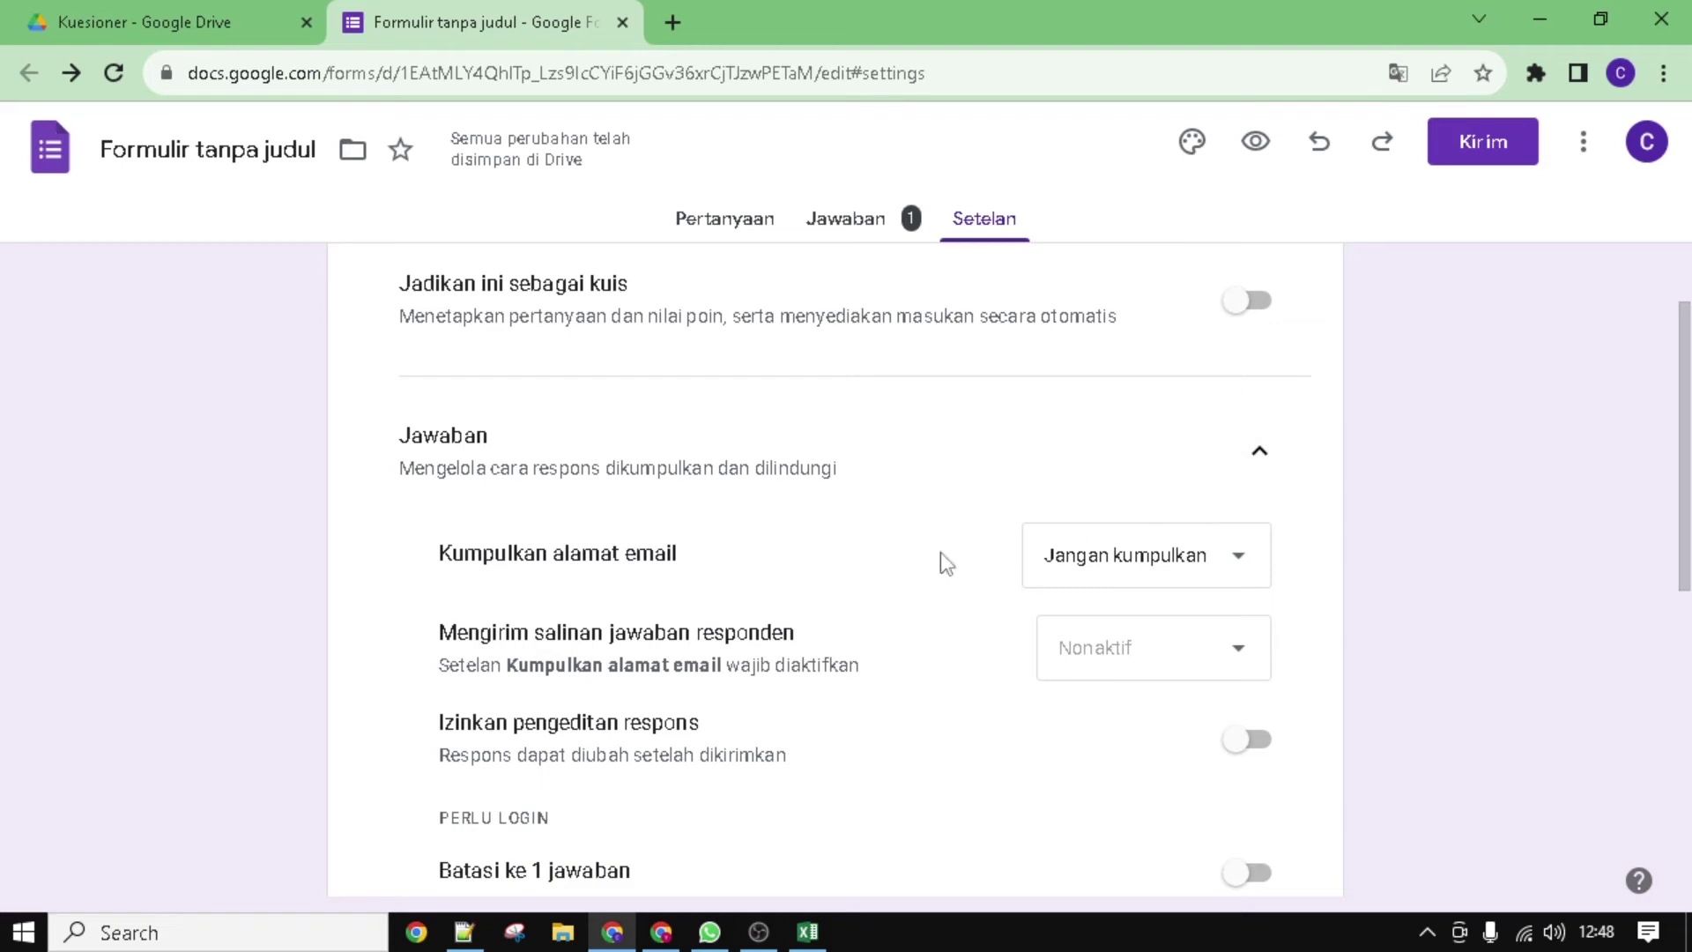
pyautogui.scroll(-1, 667, 598)
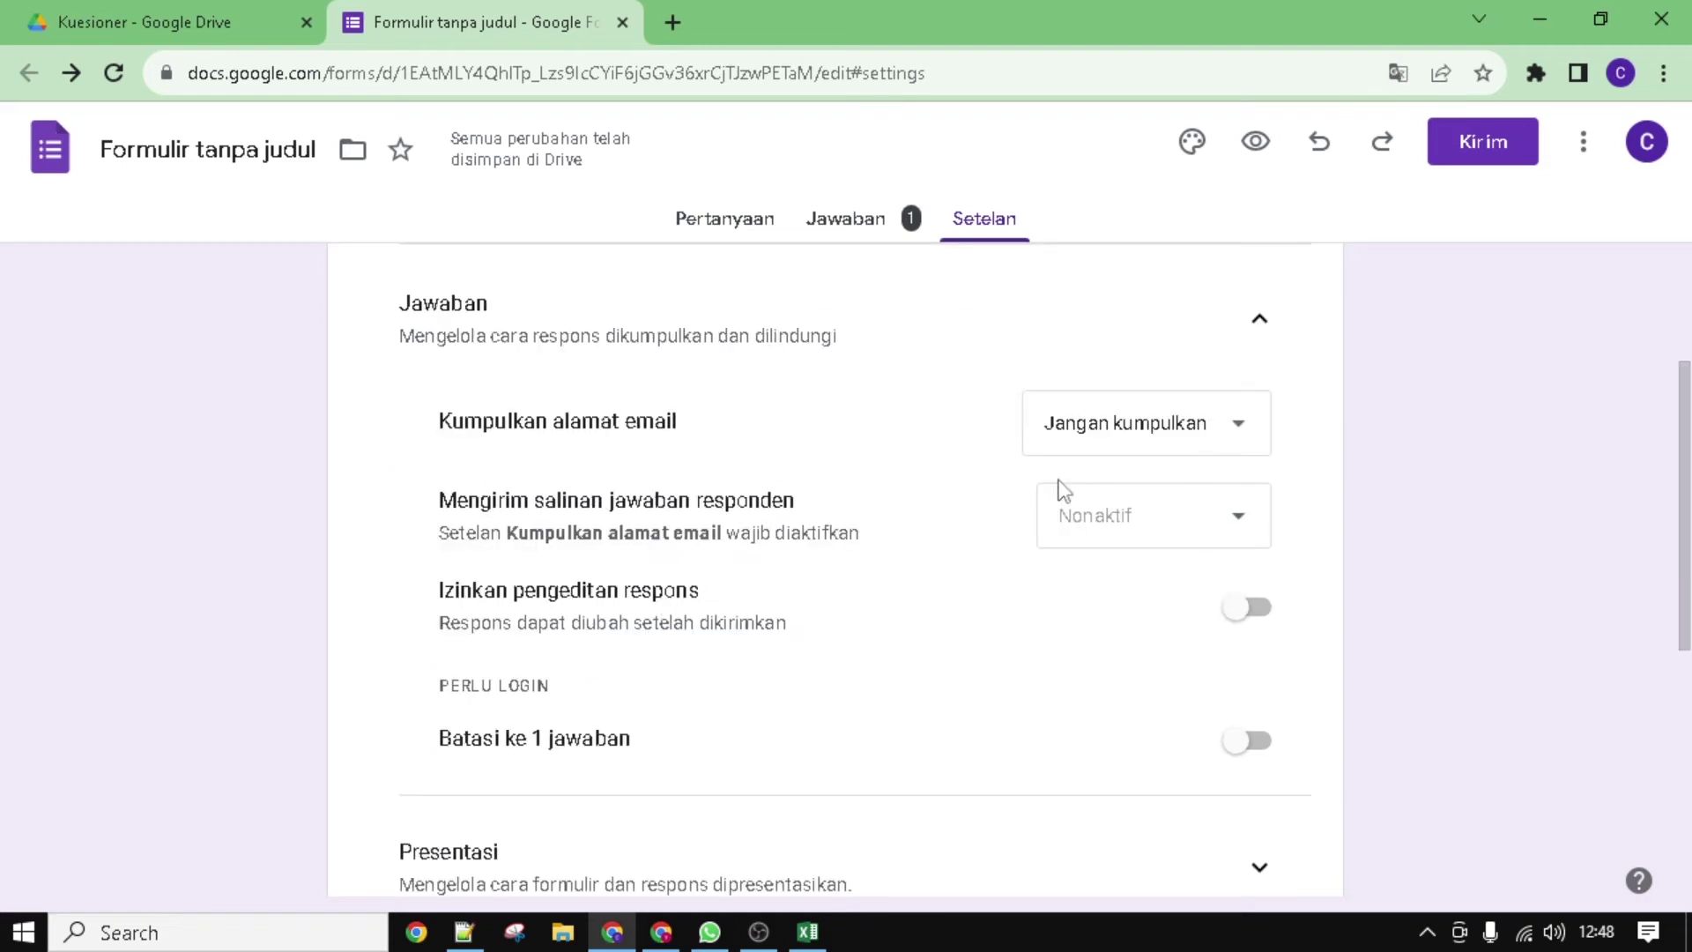
pyautogui.click(1110, 450)
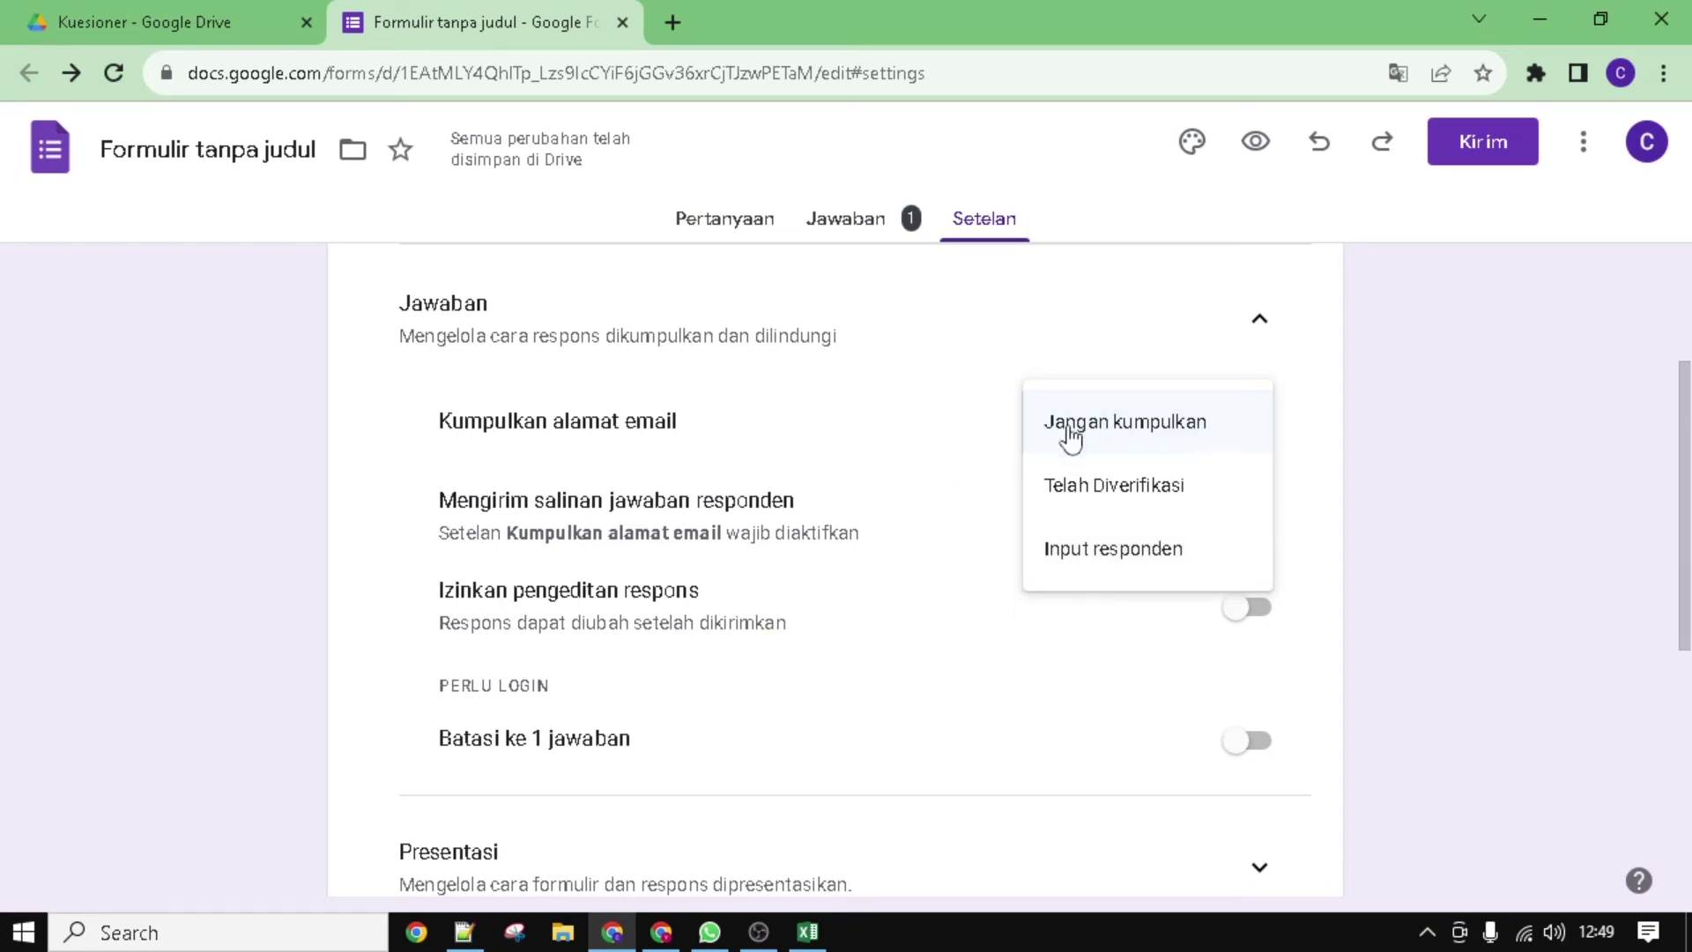
pyautogui.click(401, 498)
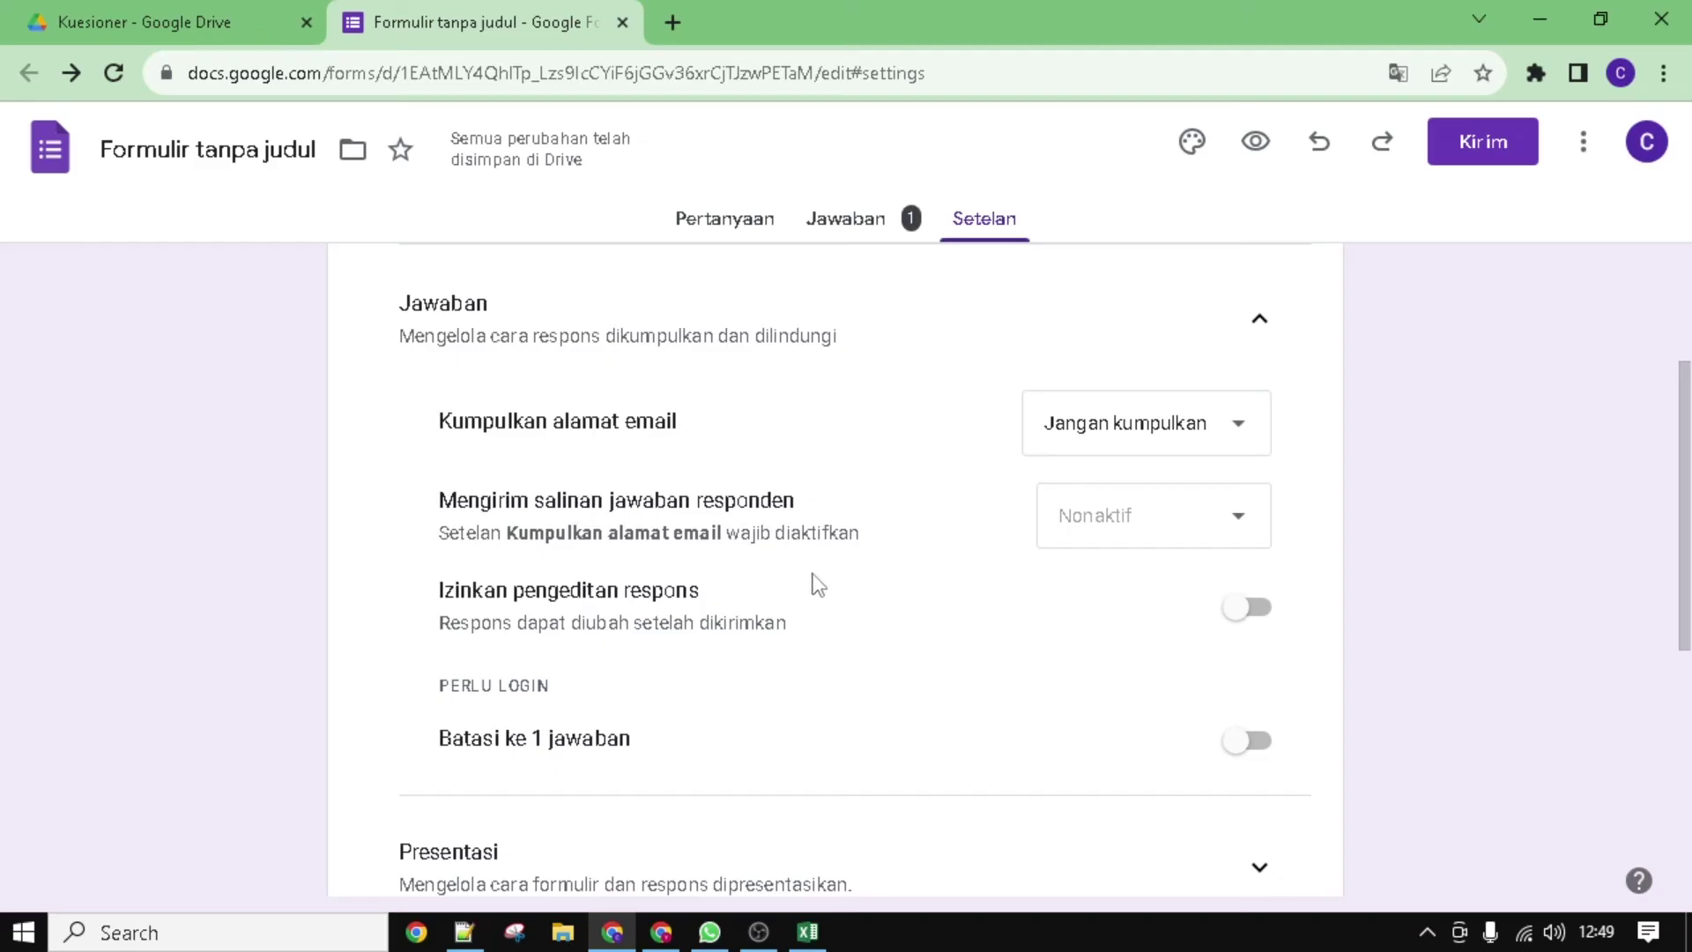
pyautogui.click(1102, 423)
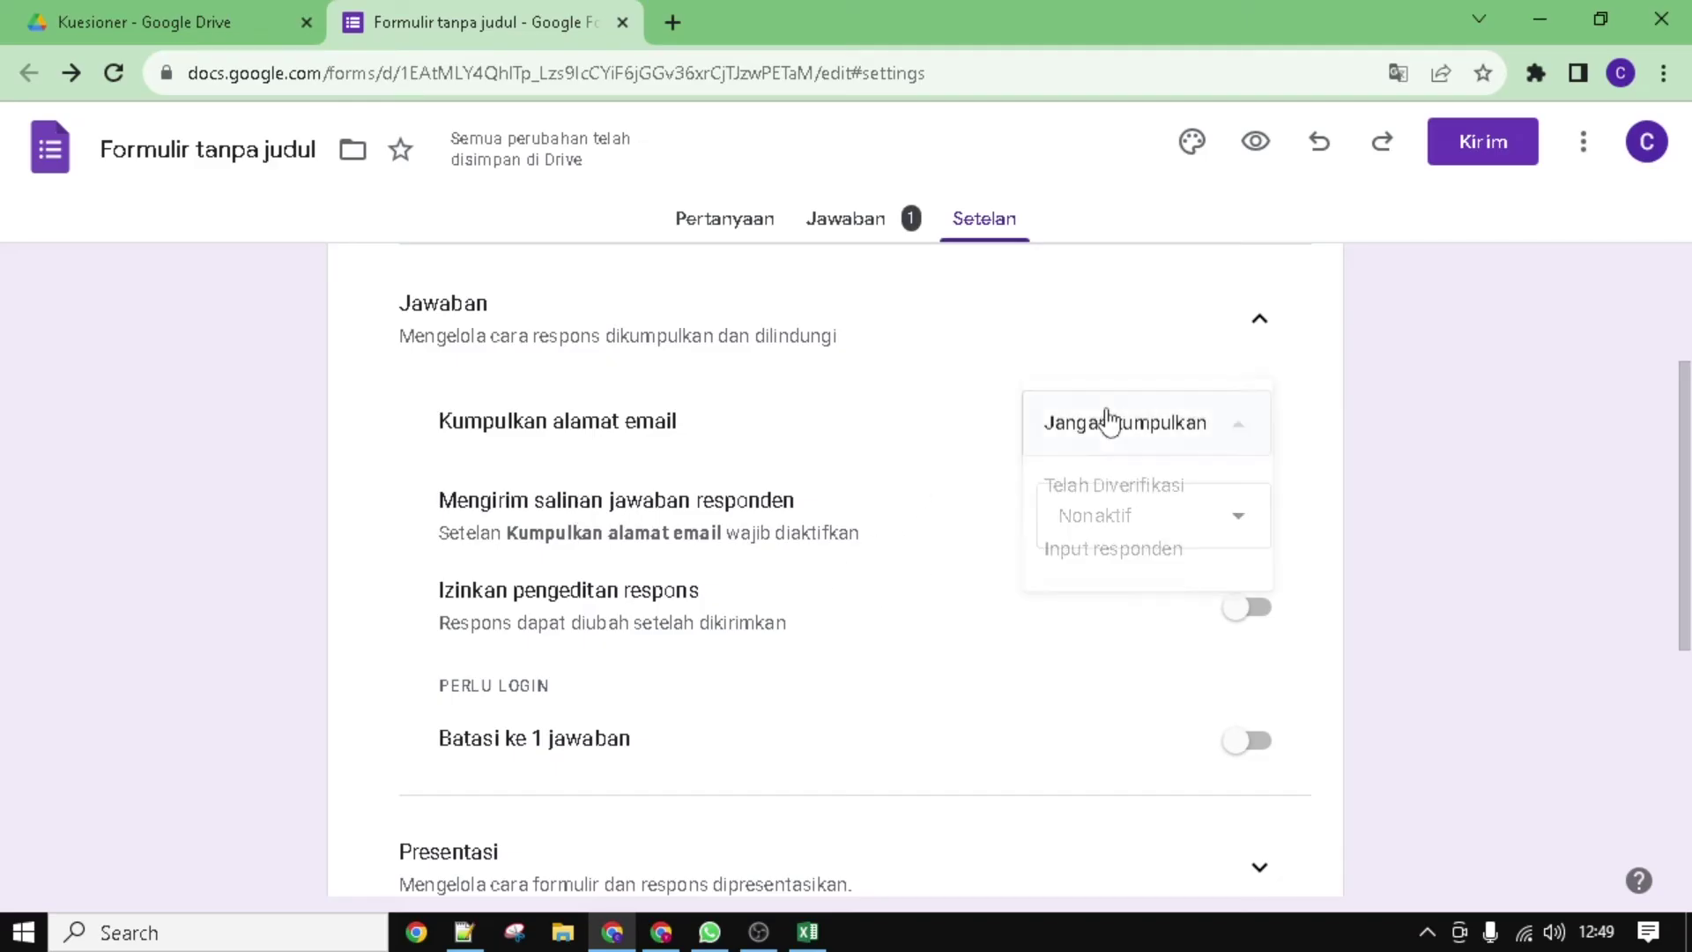
pyautogui.click(1089, 569)
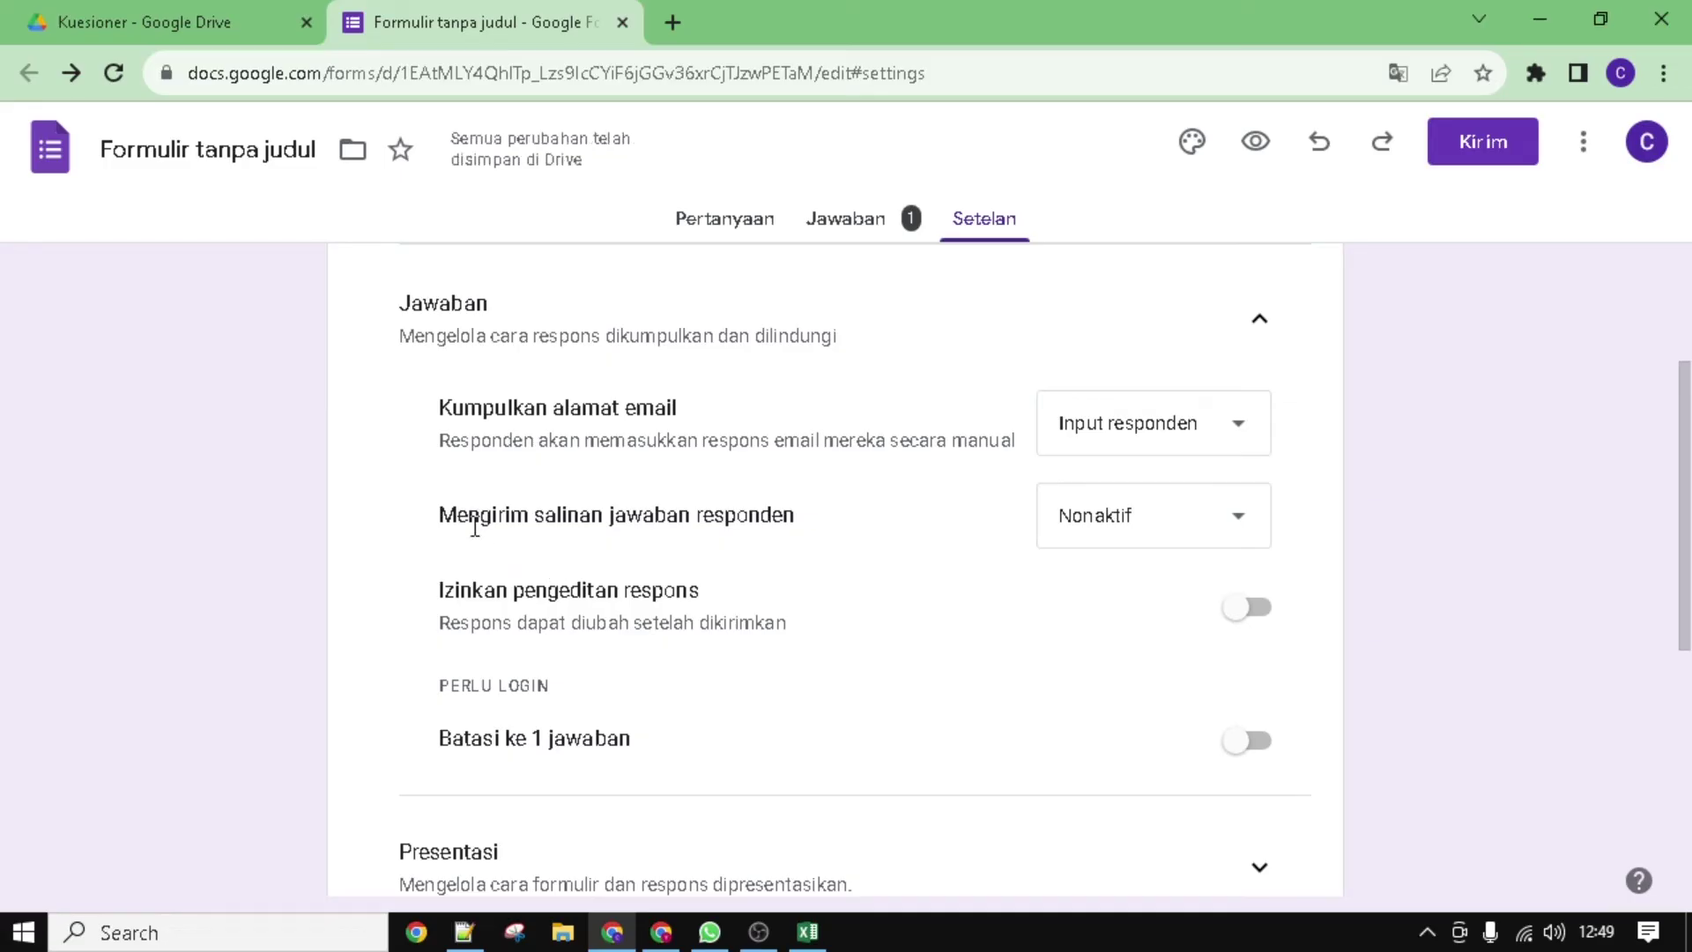
# Step: Examine the options for Mengirim salinan jawaban responden and the remaining Jawaban settings for response editing and limiting responses
pyautogui.moveTo(447, 523); pyautogui.dragTo(803, 523)
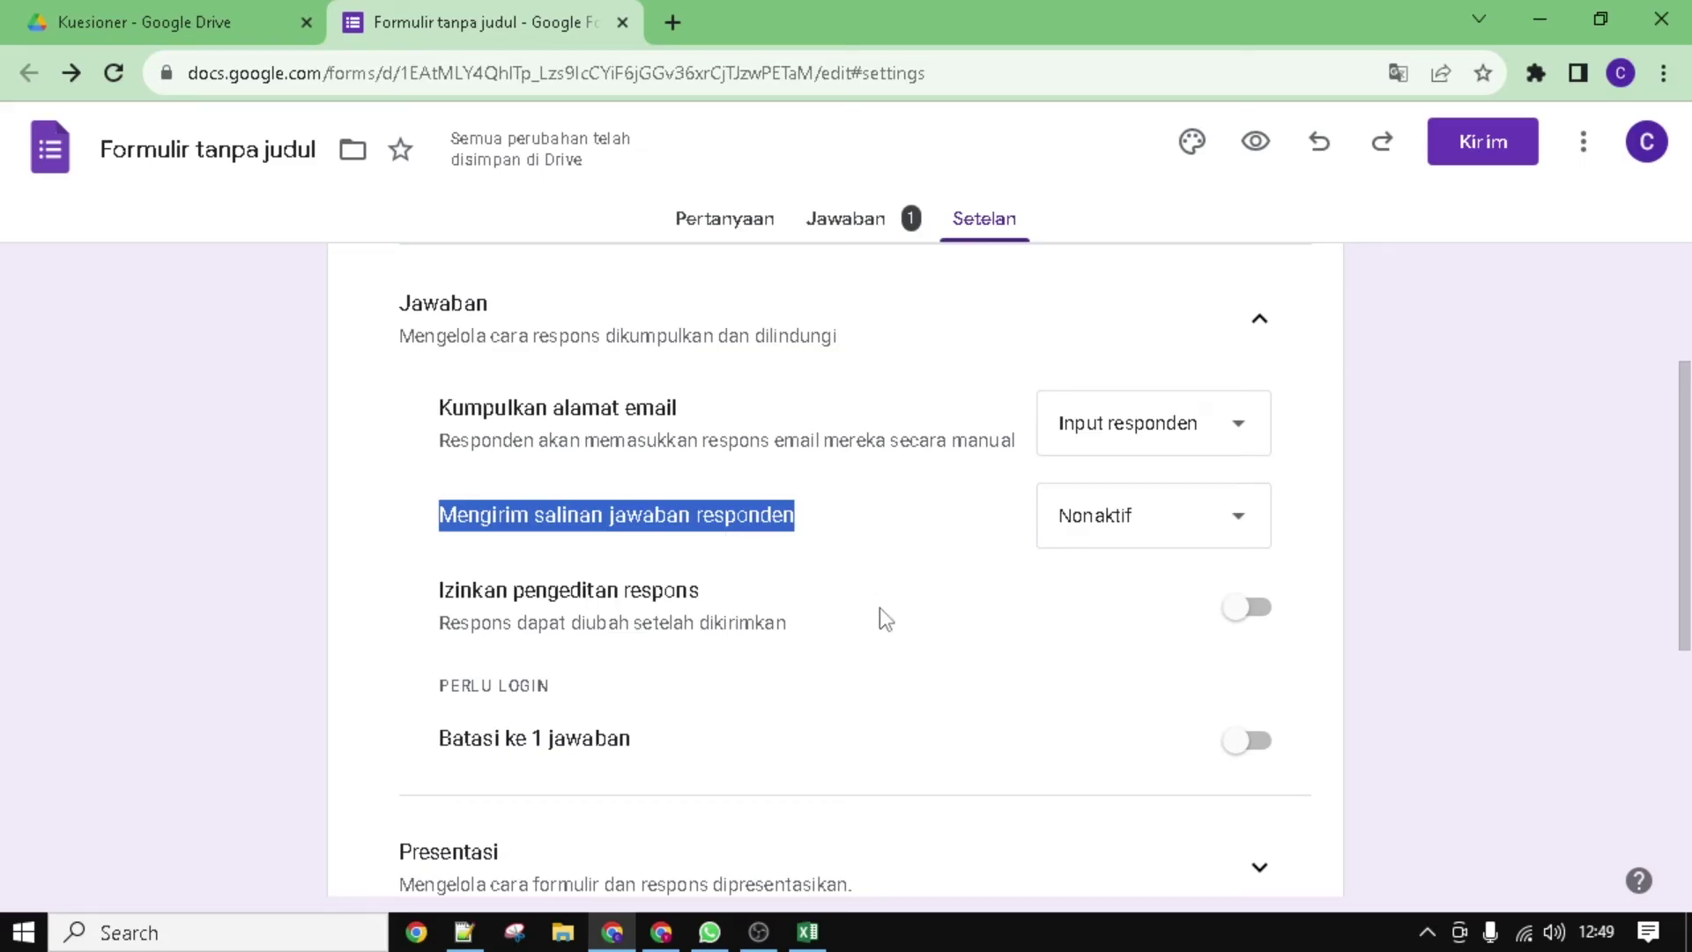
pyautogui.click(1119, 535)
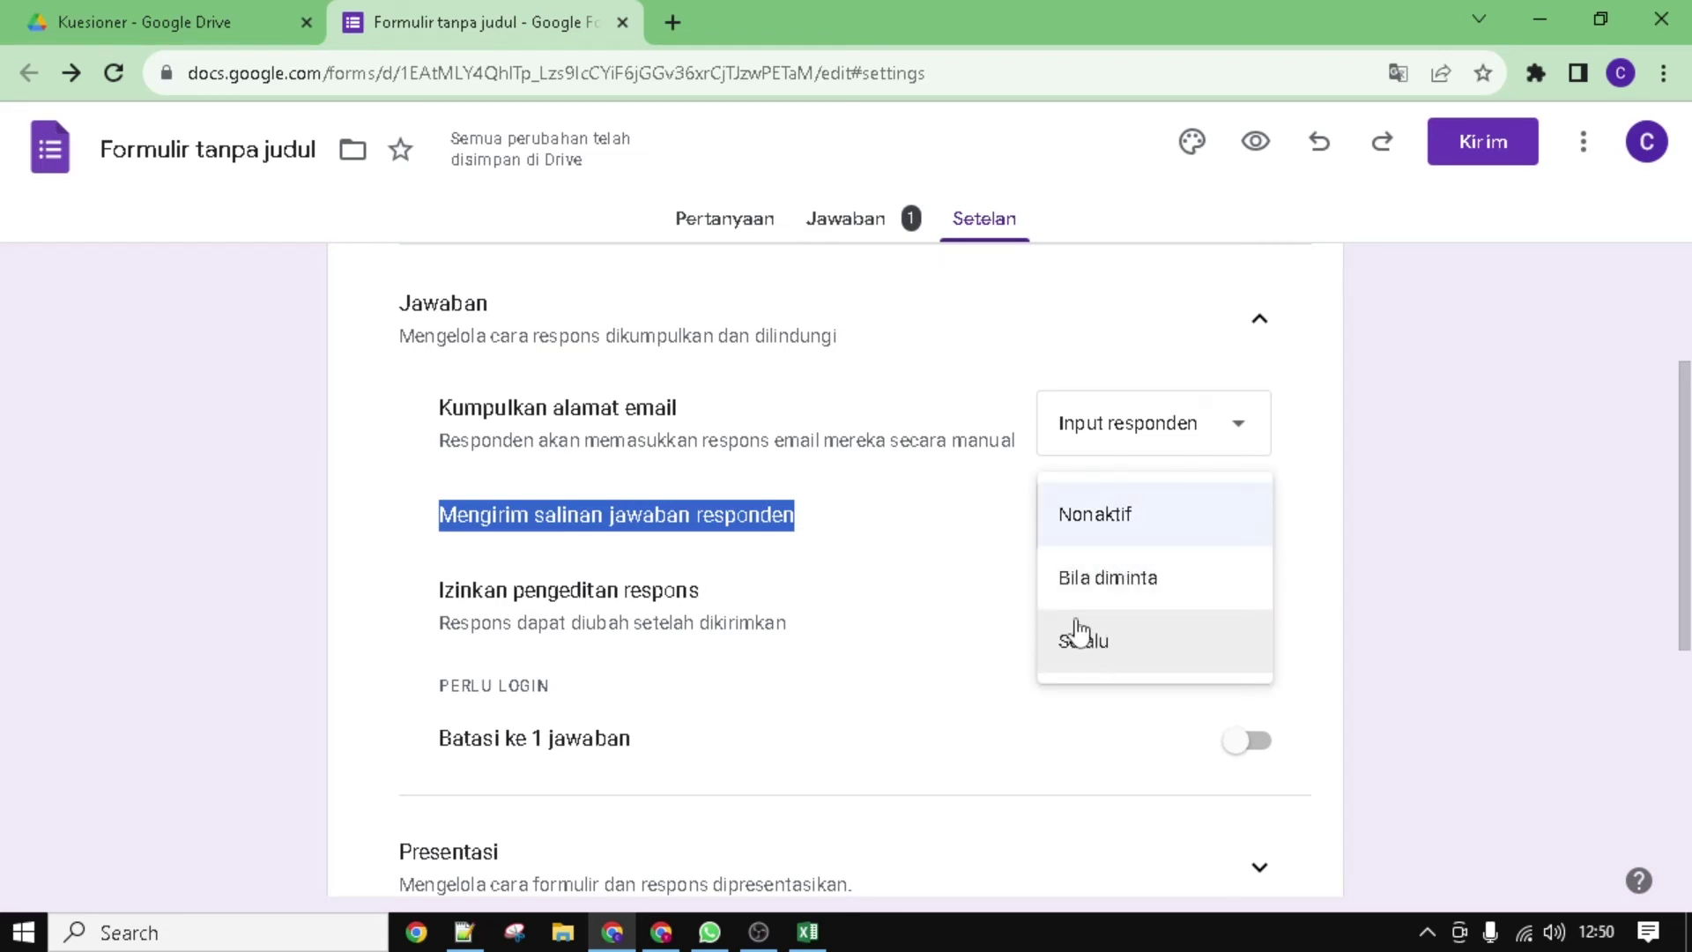
pyautogui.click(377, 626)
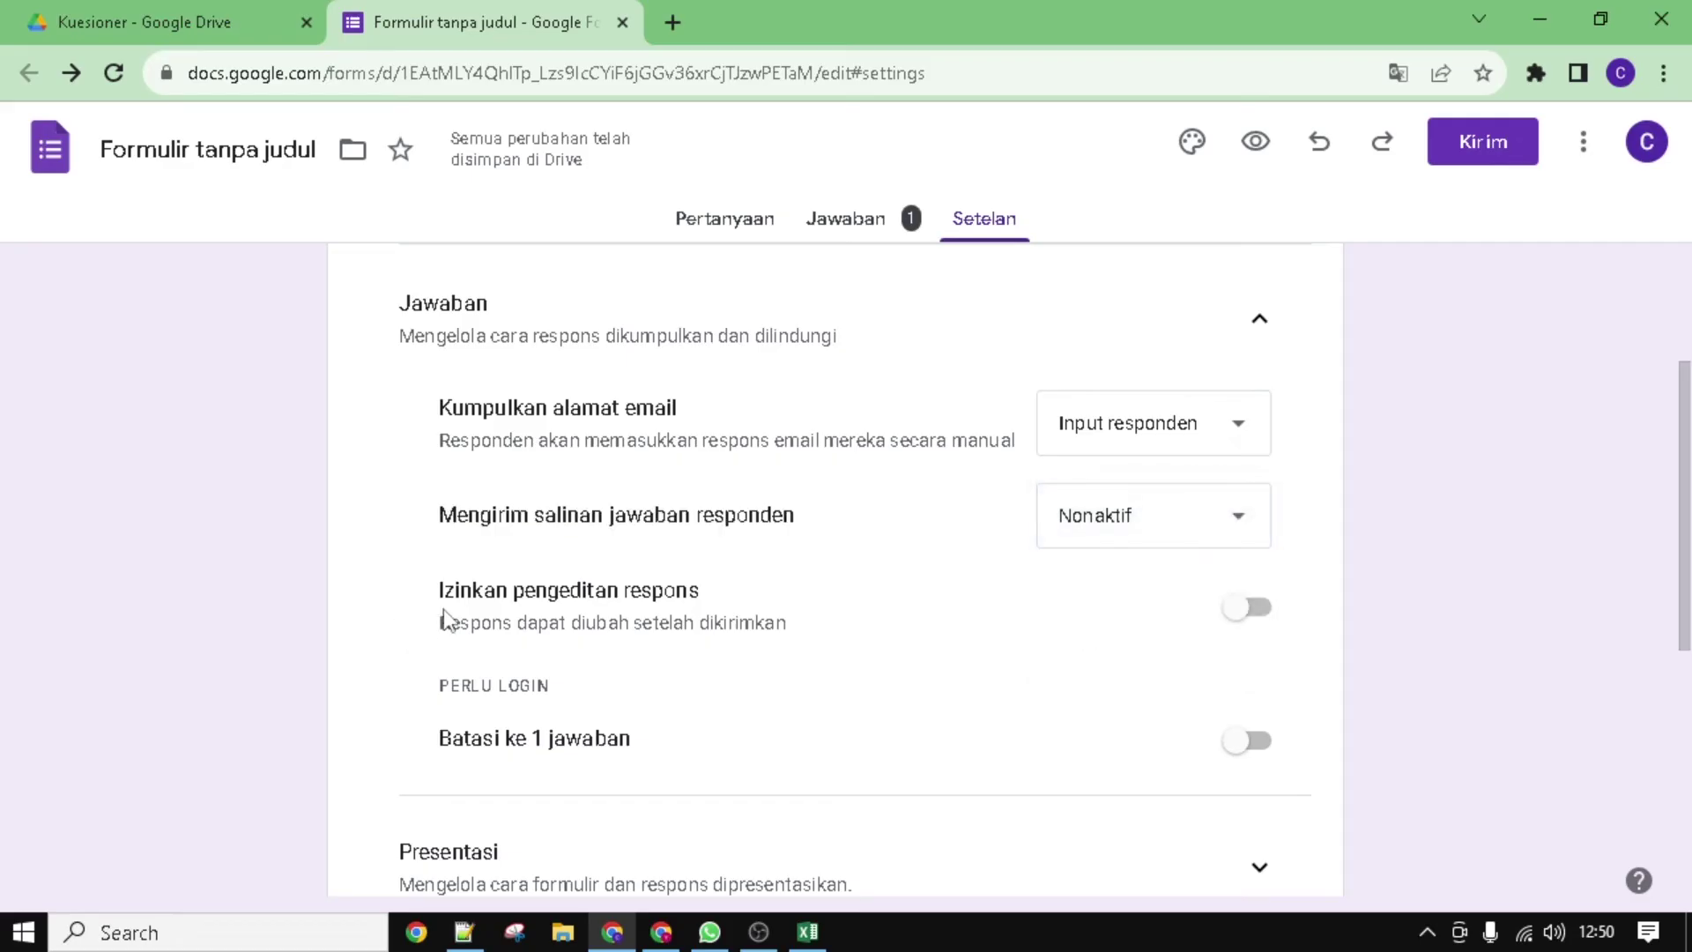
pyautogui.scroll(-2, 452, 621)
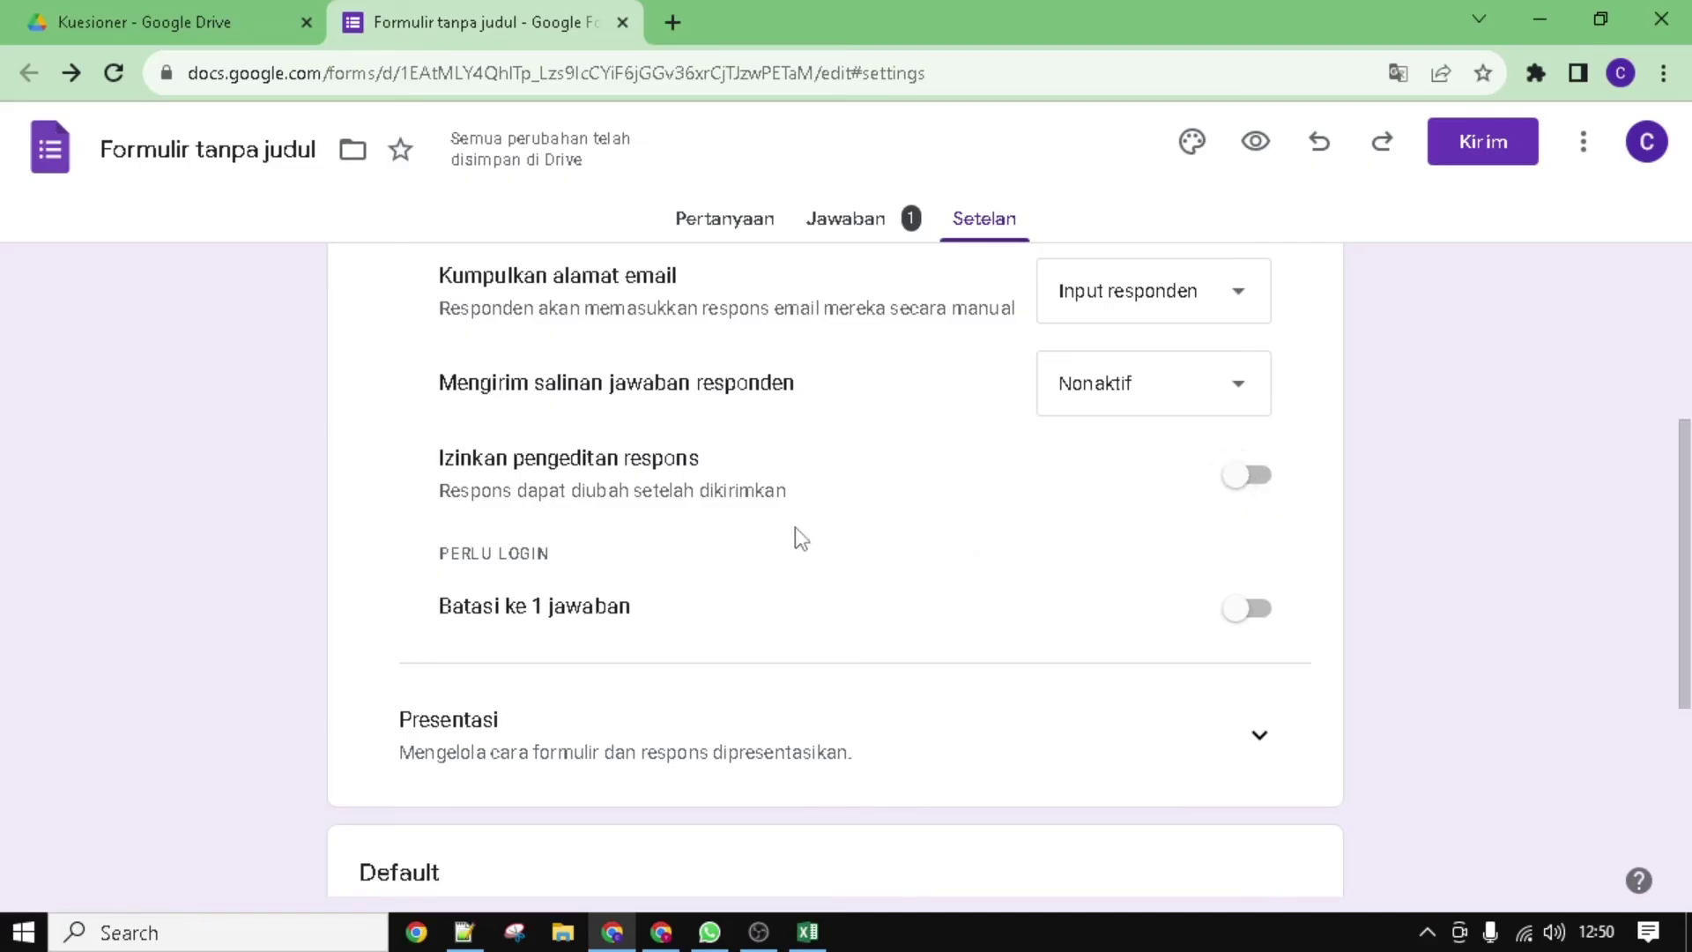
pyautogui.scroll(-2, 848, 573)
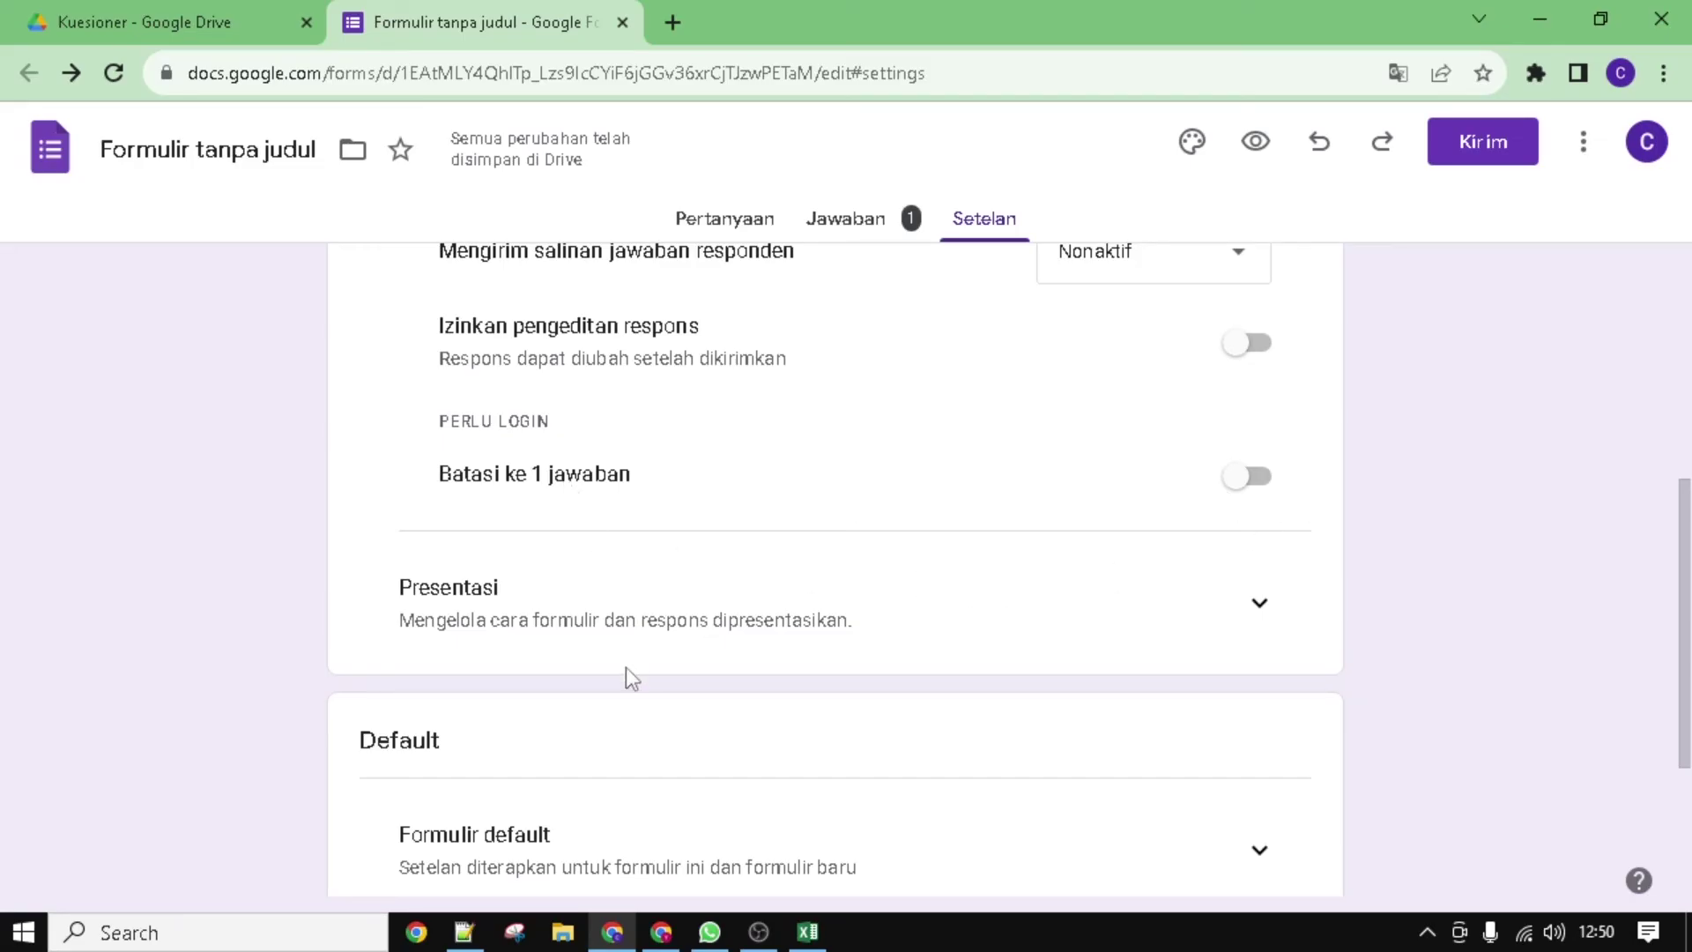
# Step: Save "Terimakasih atas partisipasi anda, jawaban anda telah kami terima" as the confirmation message in the Presentasi settings
pyautogui.scroll(-1, 992, 625)
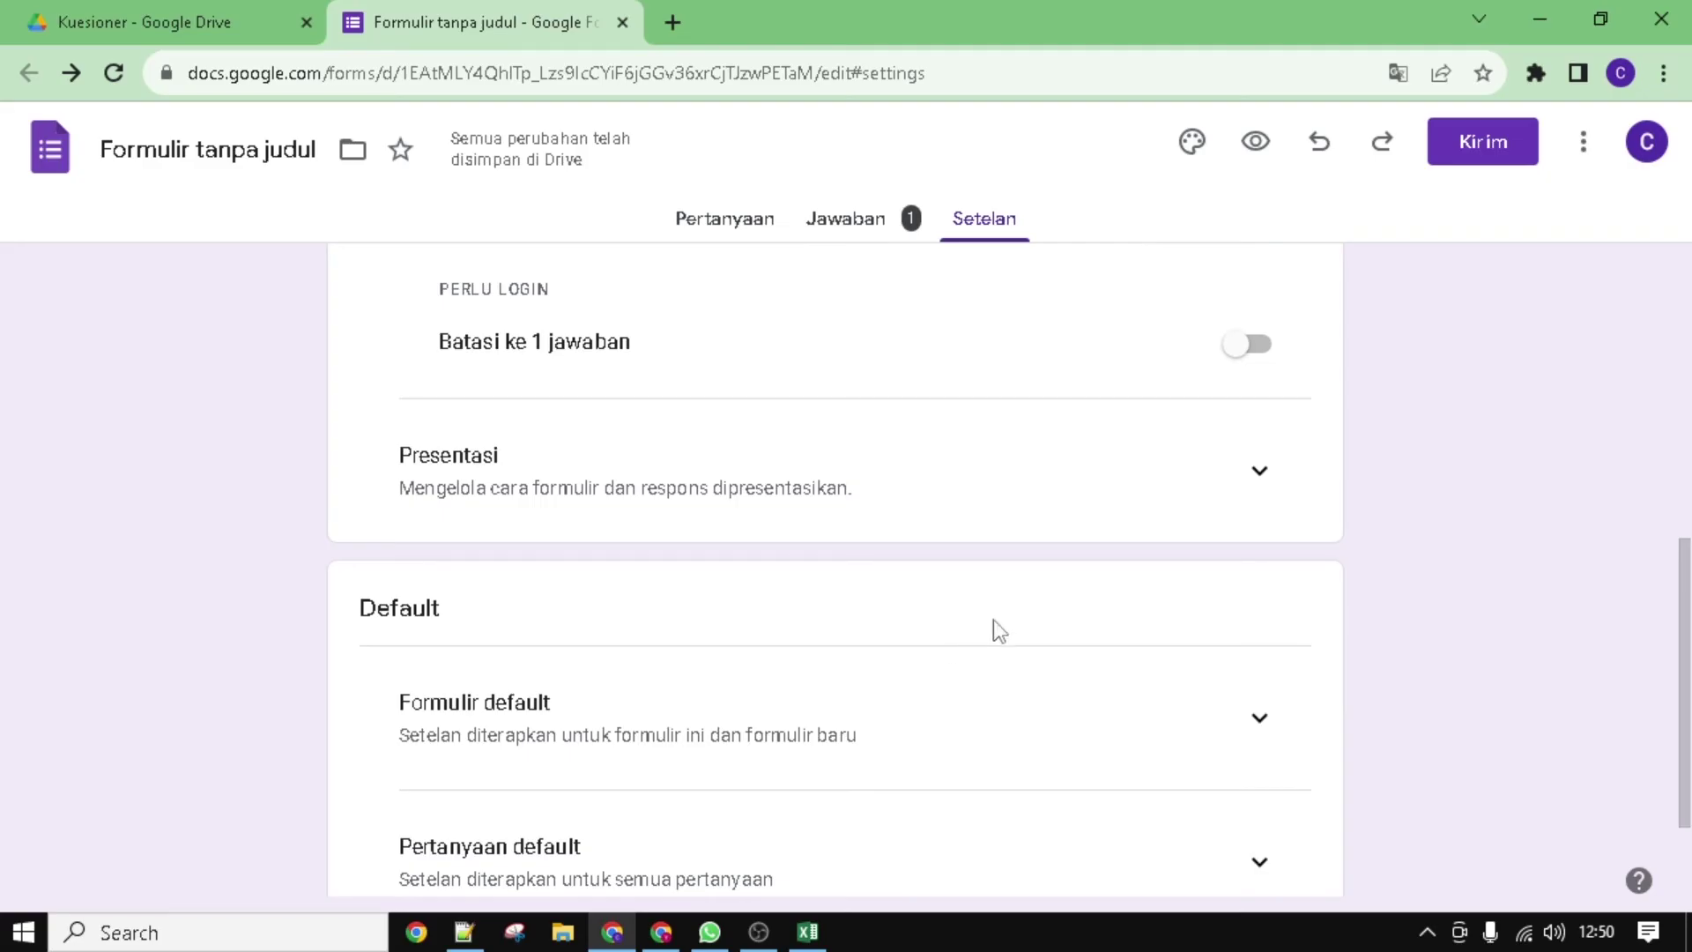
pyautogui.click(1274, 481)
pyautogui.scroll(-1, 766, 648)
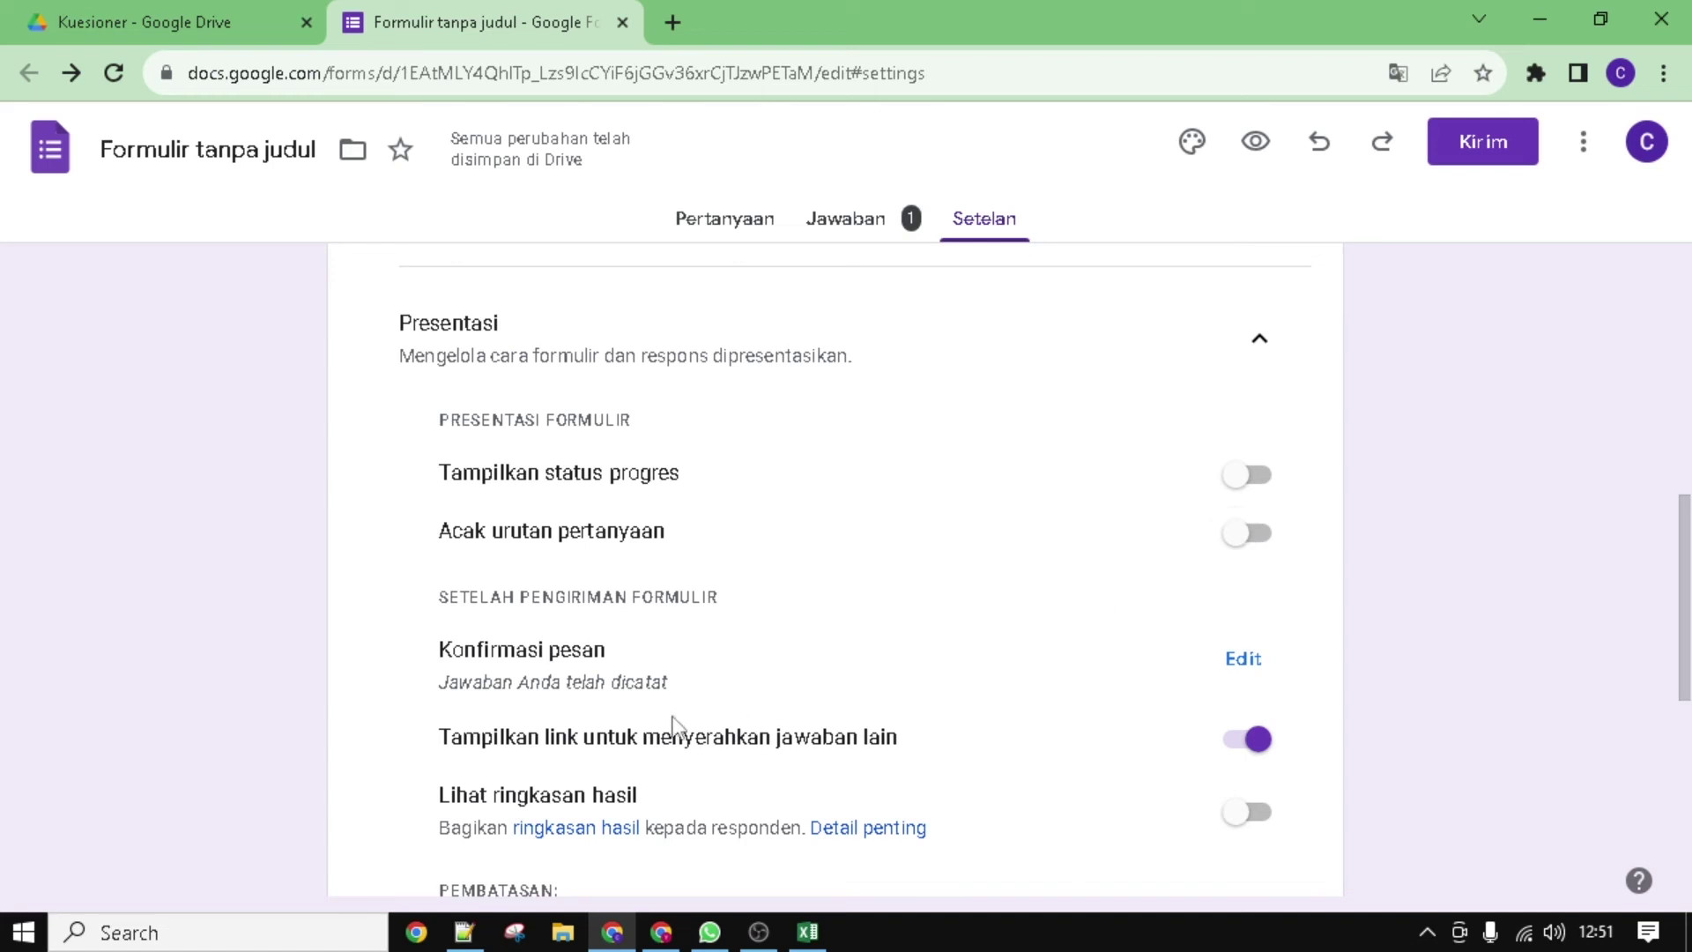
pyautogui.scroll(-1, 674, 724)
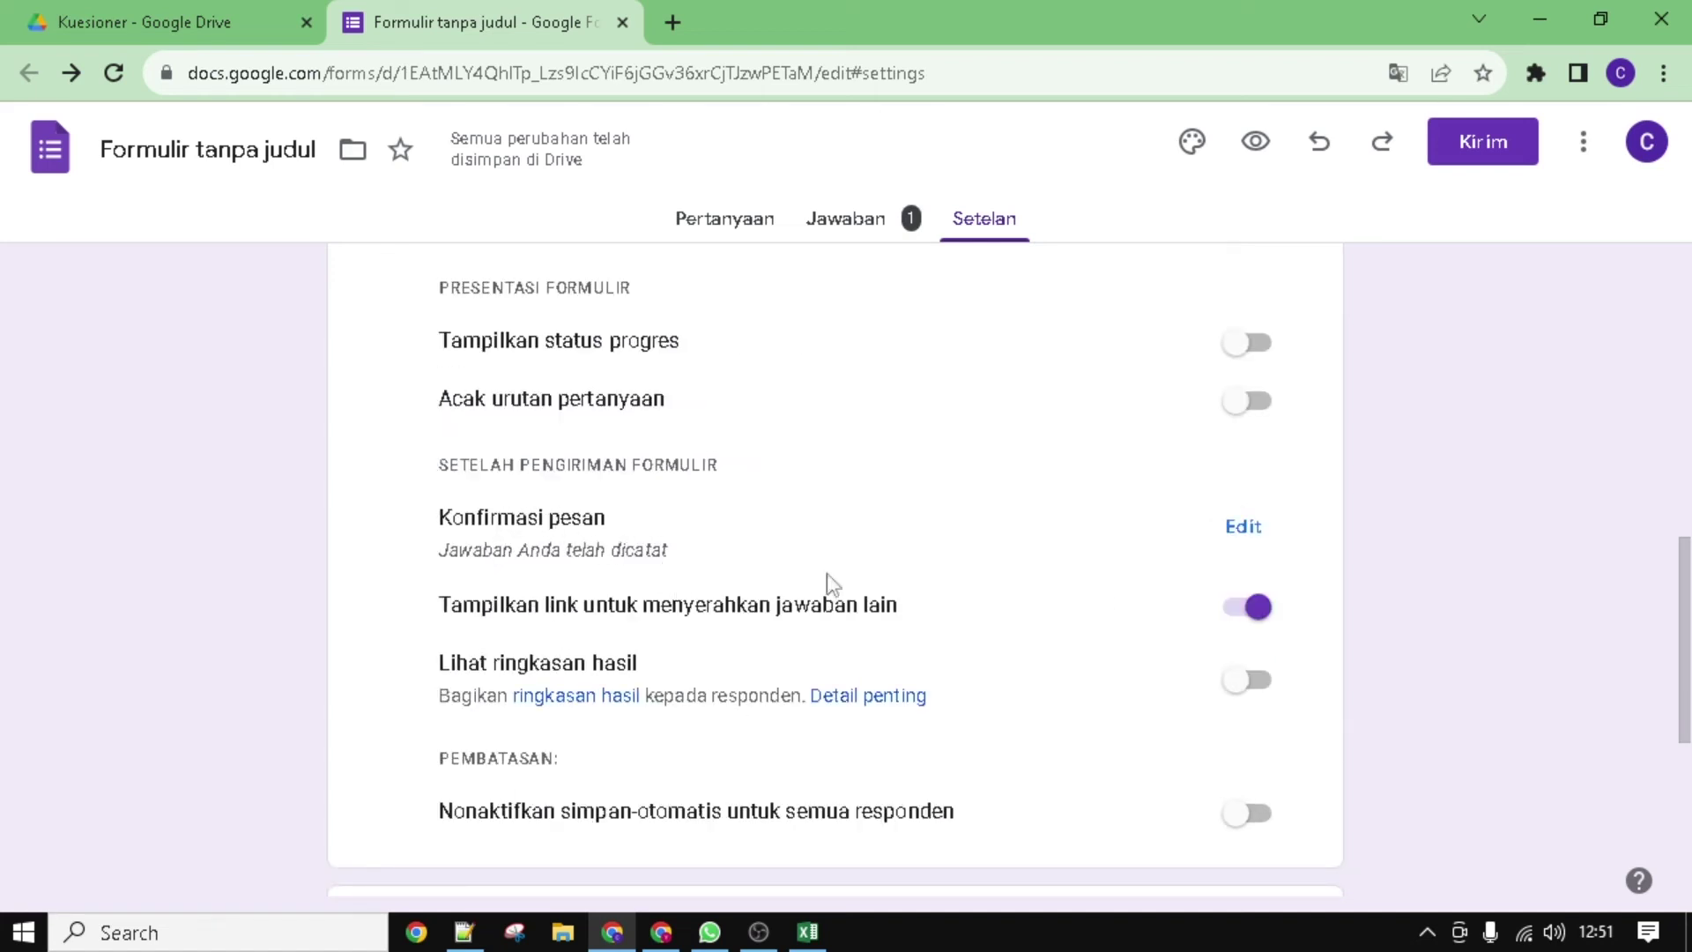
pyautogui.click(1250, 531)
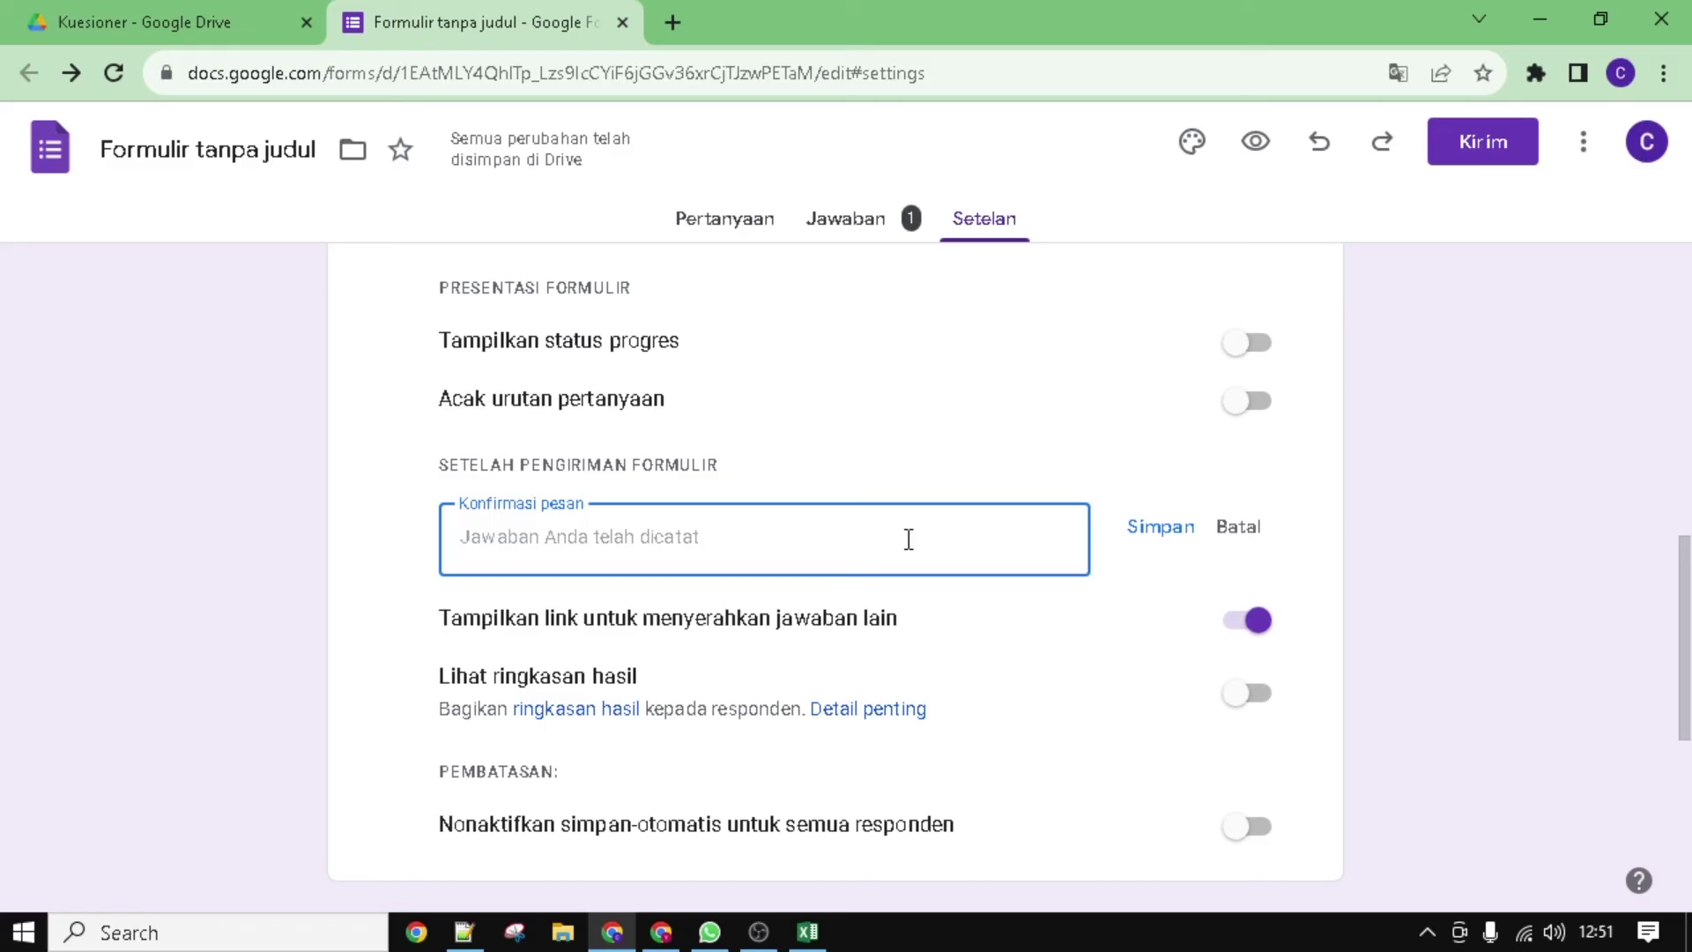
pyautogui.write('T')
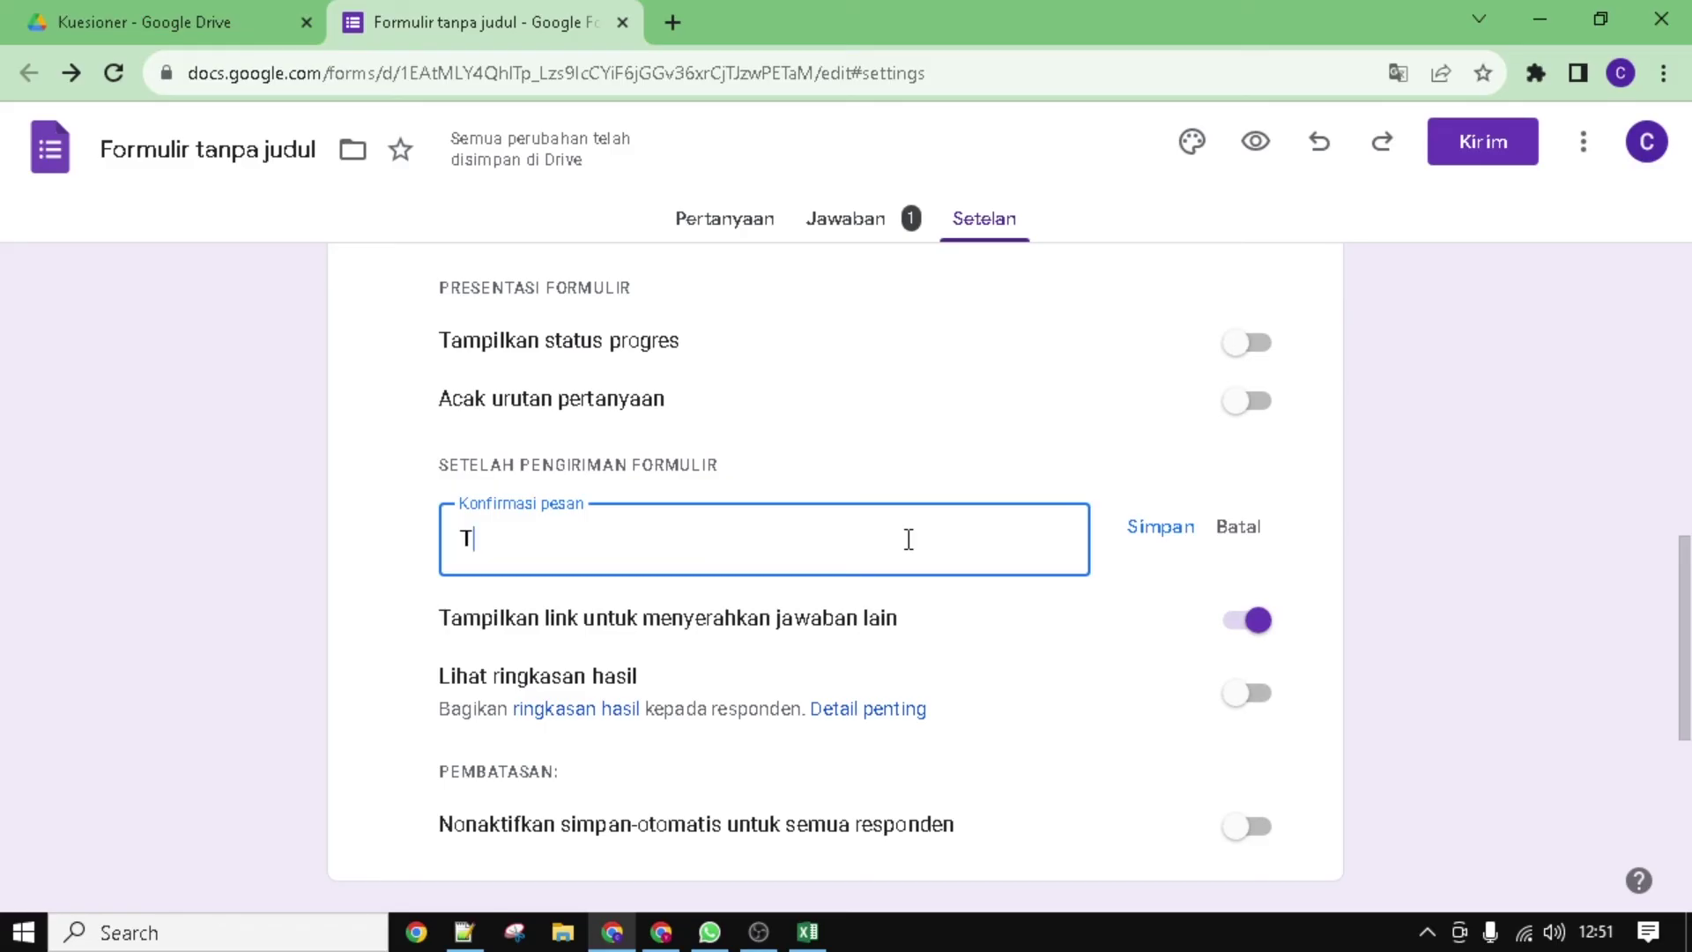
pyautogui.write('erimakasih at')
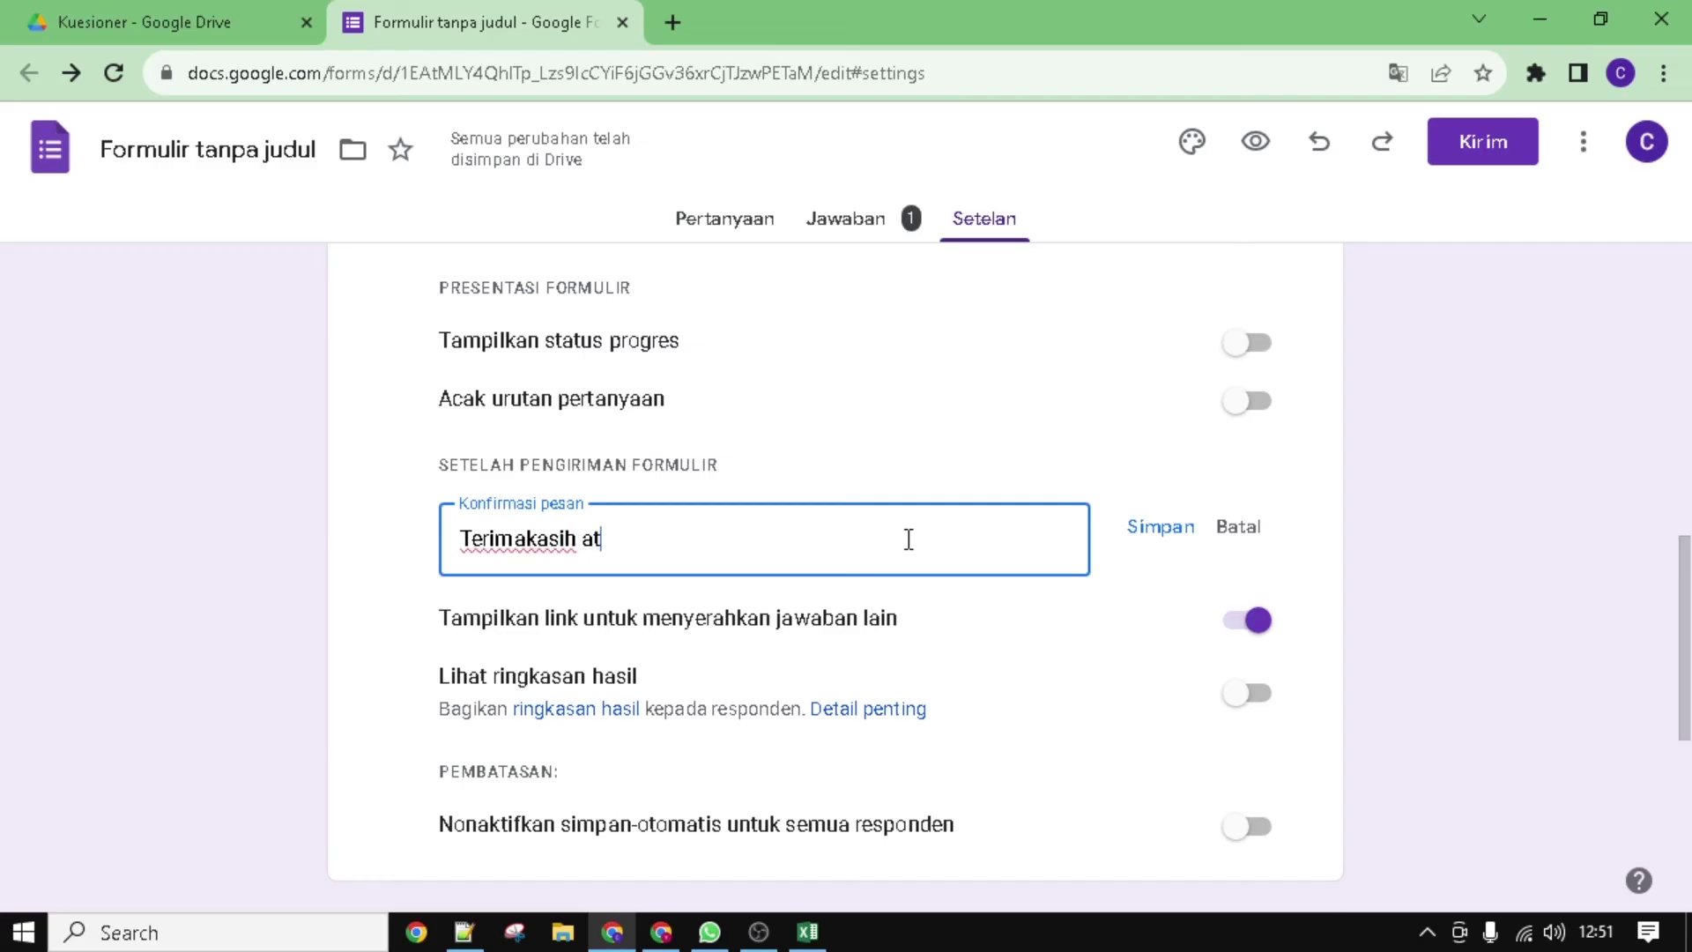
pyautogui.write('as partisipa')
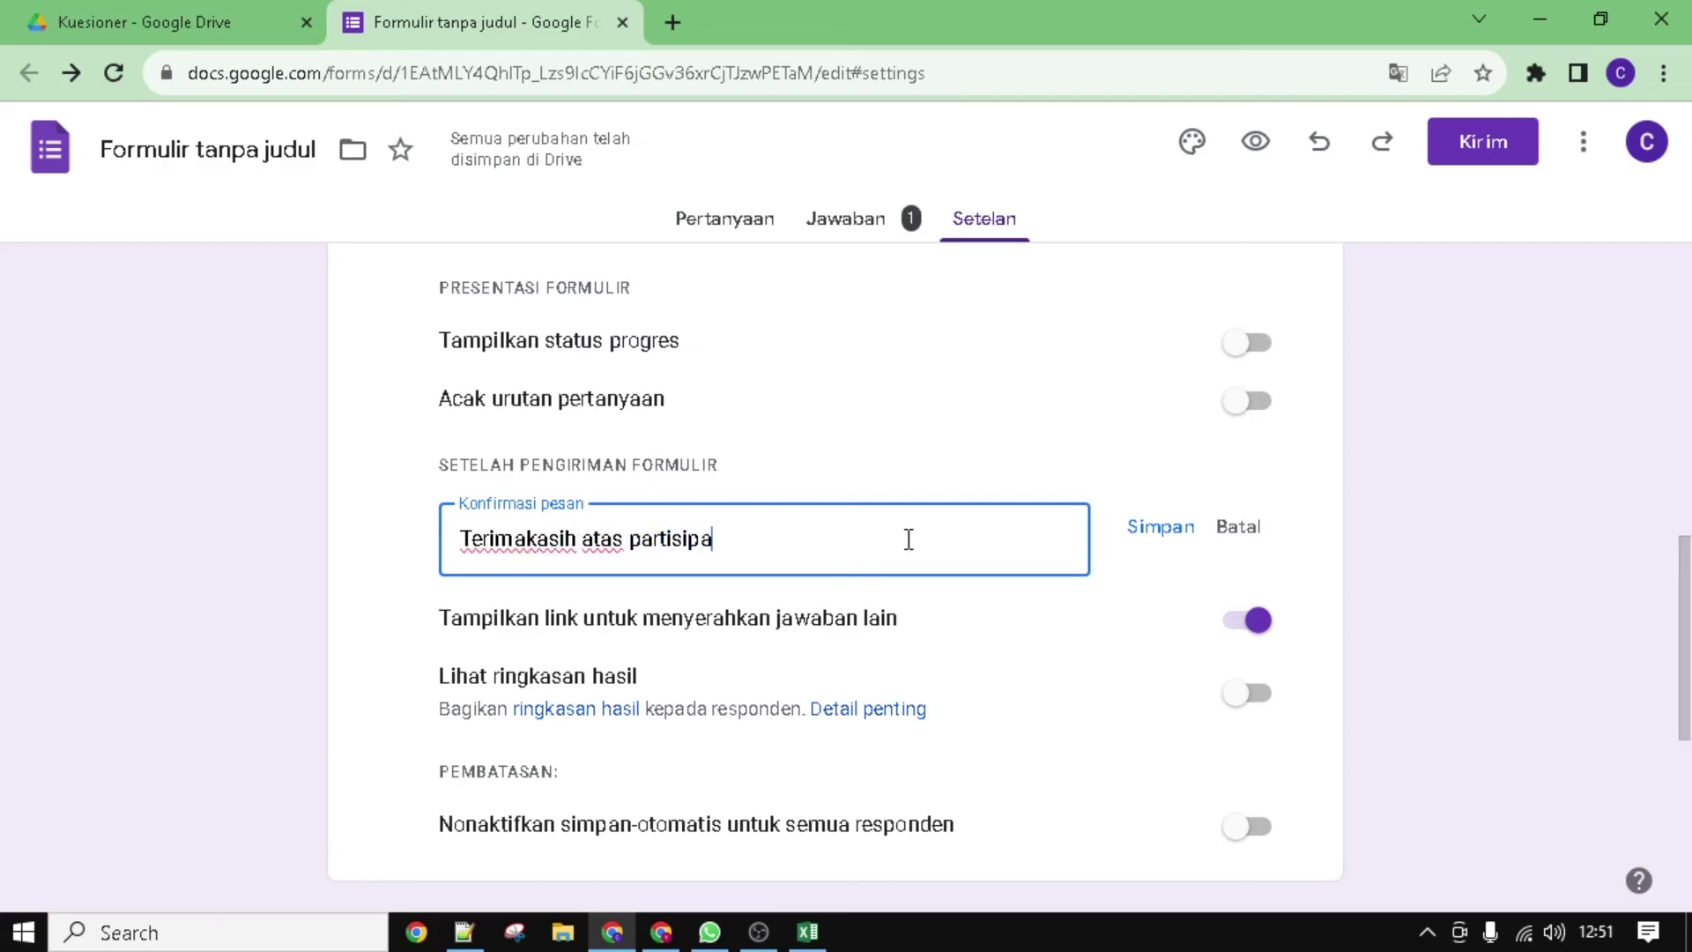
pyautogui.write('si anda, jawaban anda telah ')
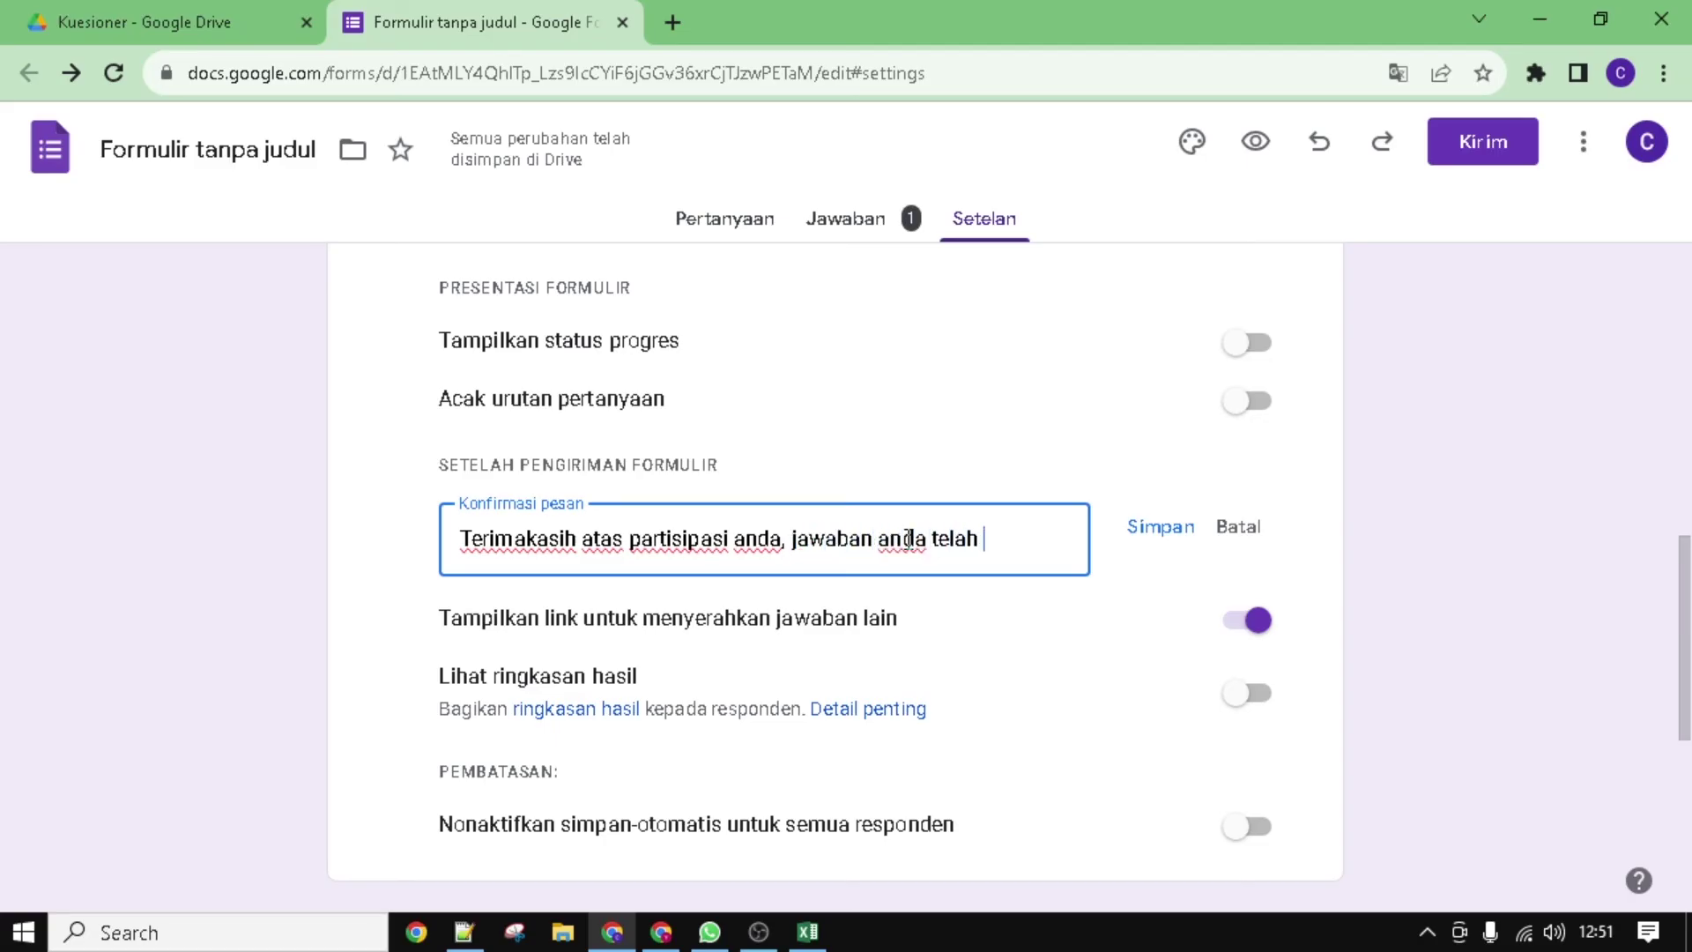
pyautogui.write('kami terima')
pyautogui.click(1151, 532)
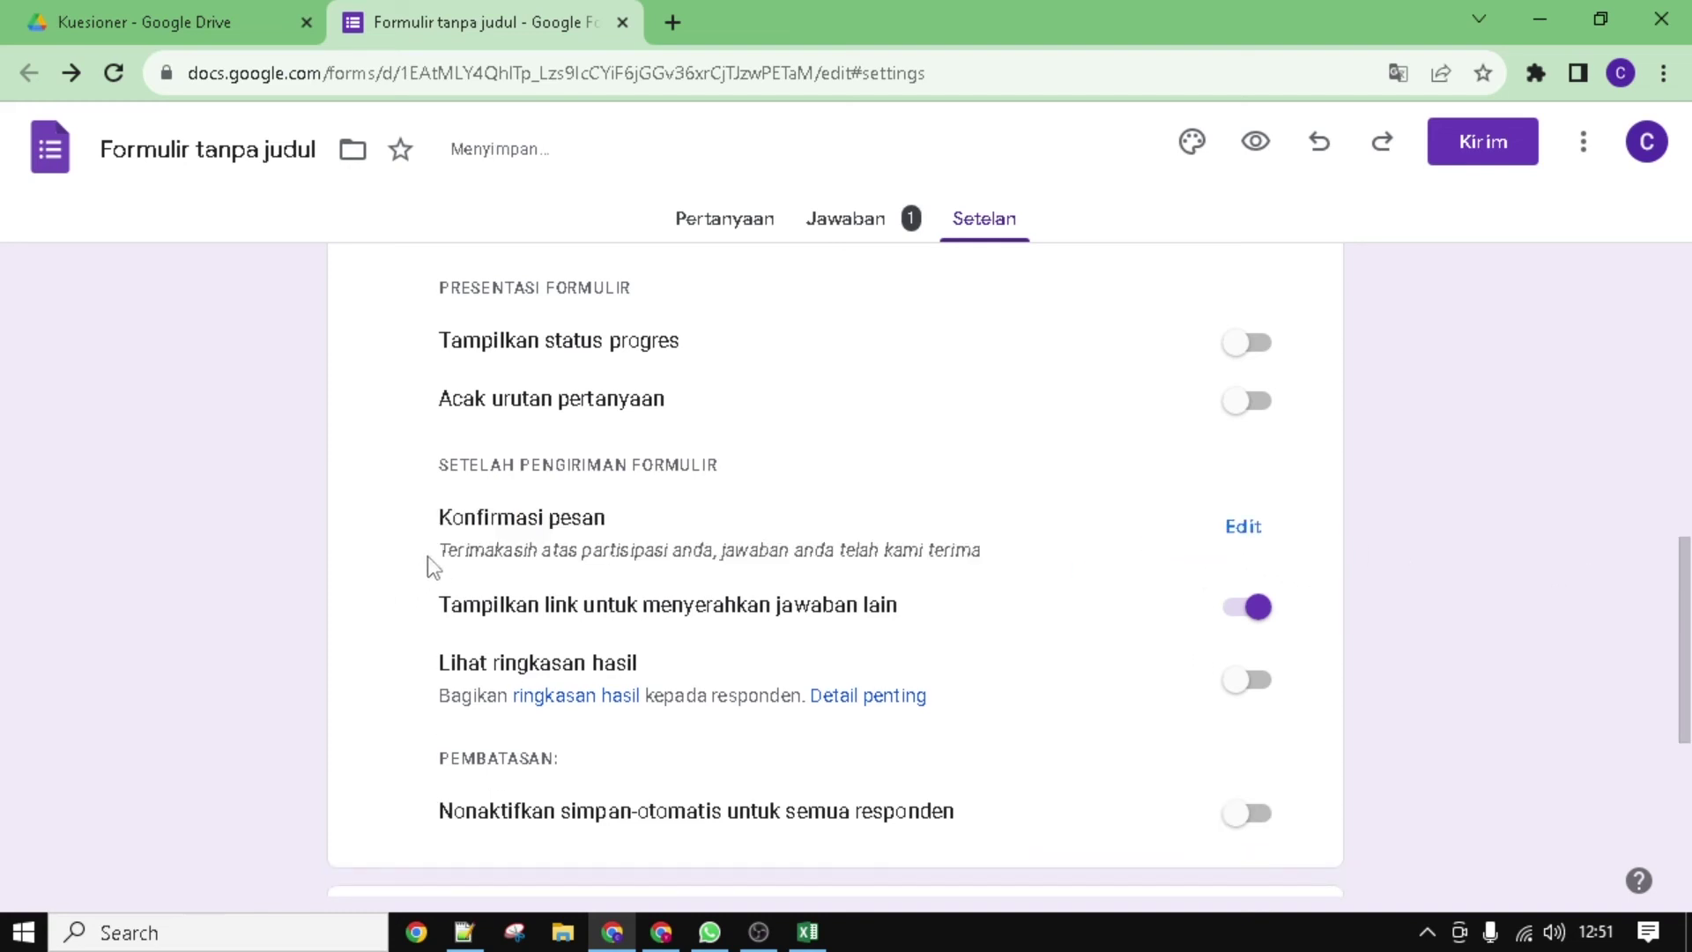
pyautogui.moveTo(439, 554); pyautogui.dragTo(1049, 564)
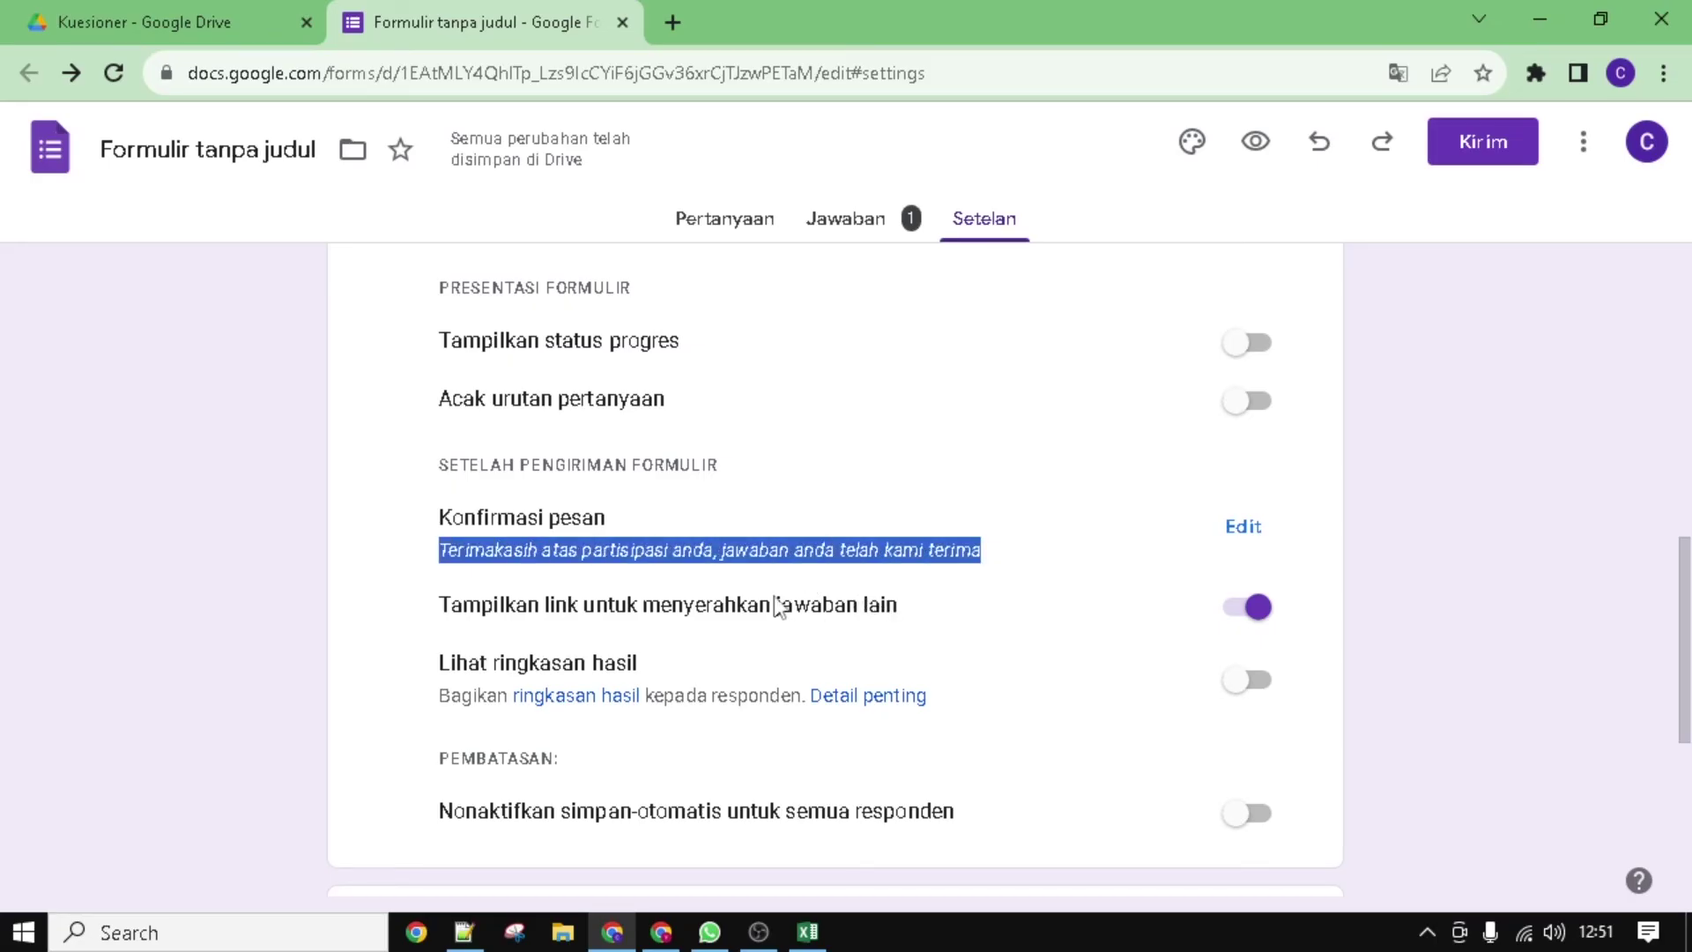
# Step: Examine the remaining Presentasi options and expand the Formulir default and Pertanyaan default settings to see their options
pyautogui.click(829, 556)
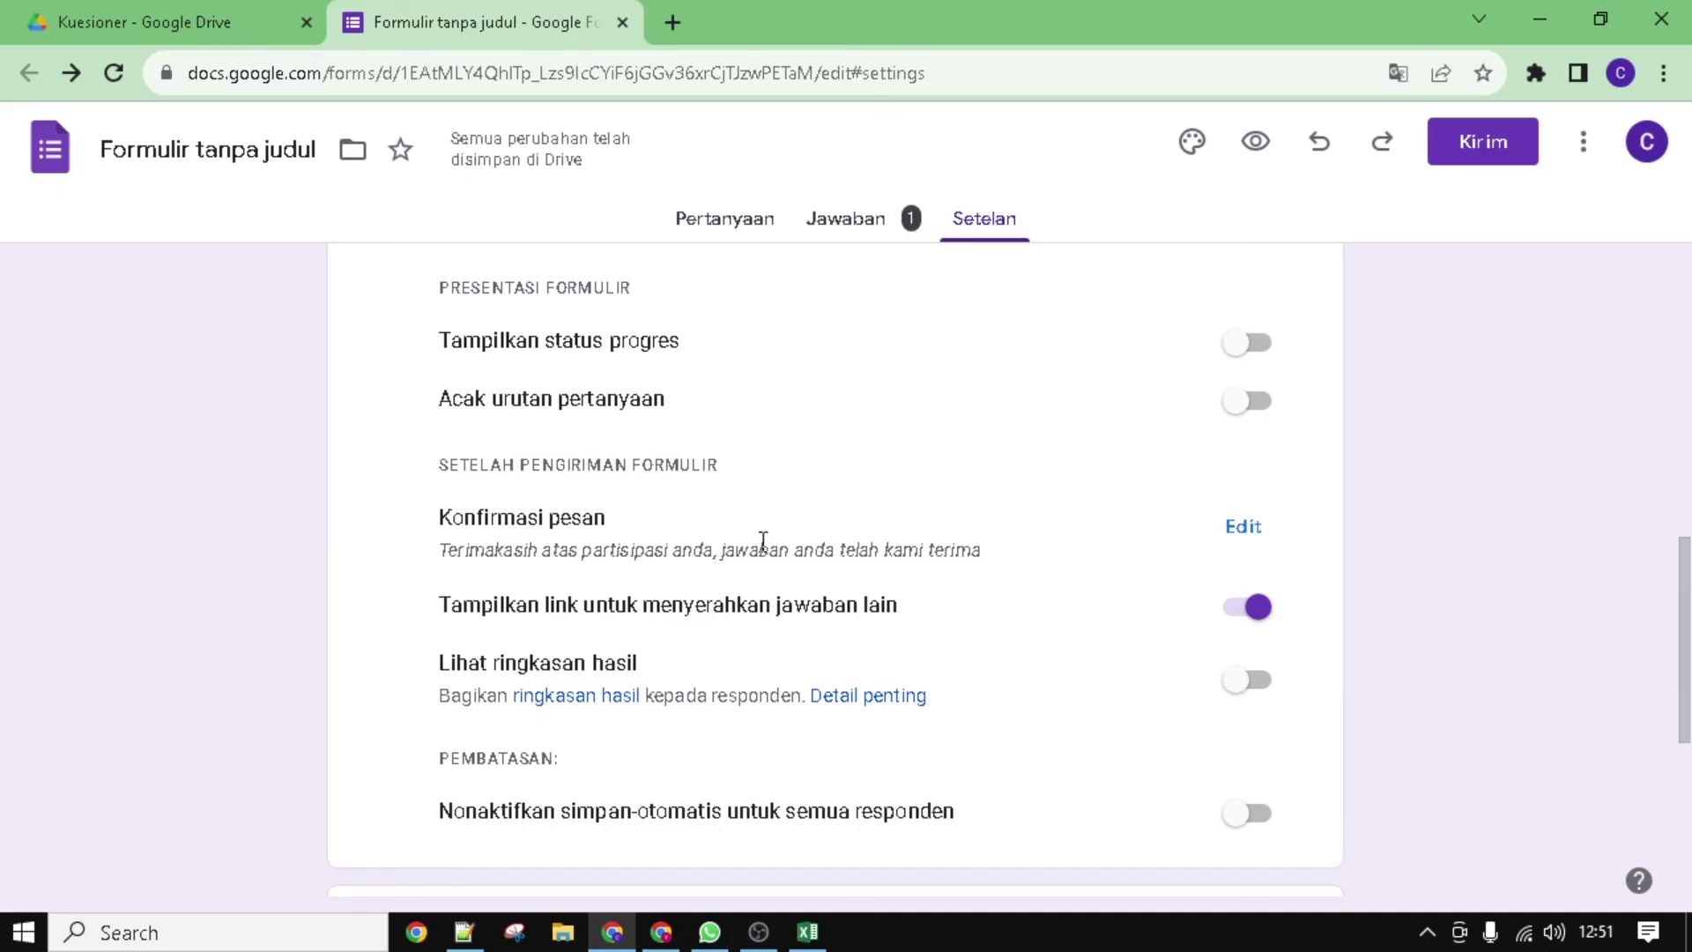
pyautogui.scroll(-2, 763, 540)
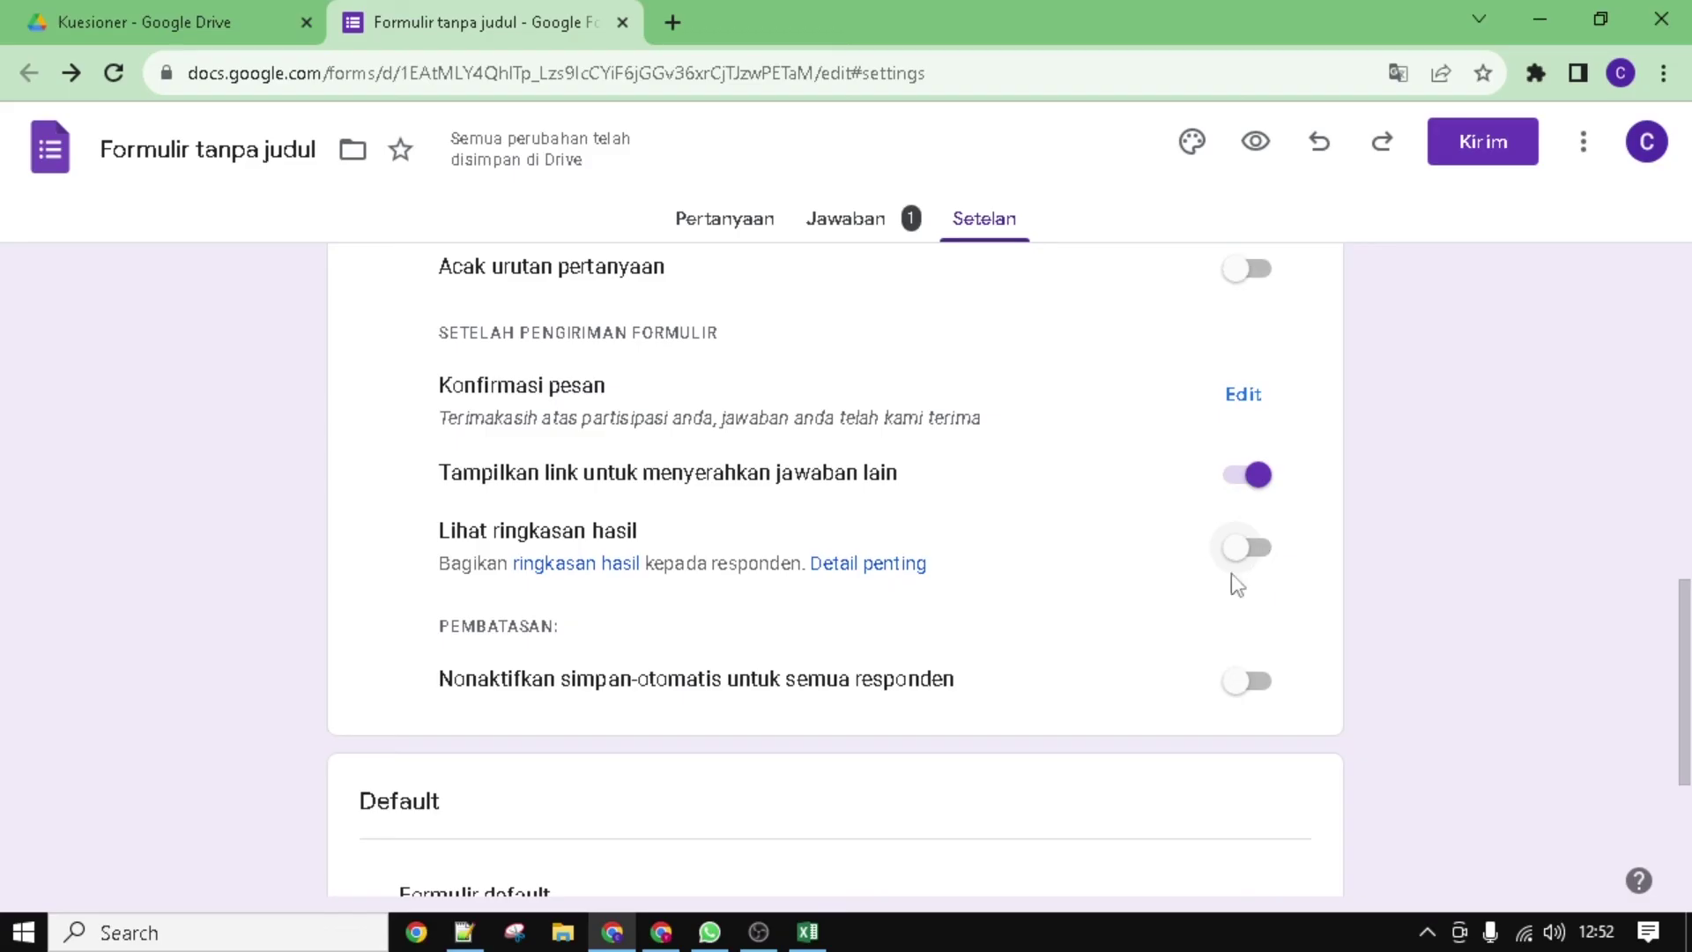
pyautogui.scroll(-1, 875, 670)
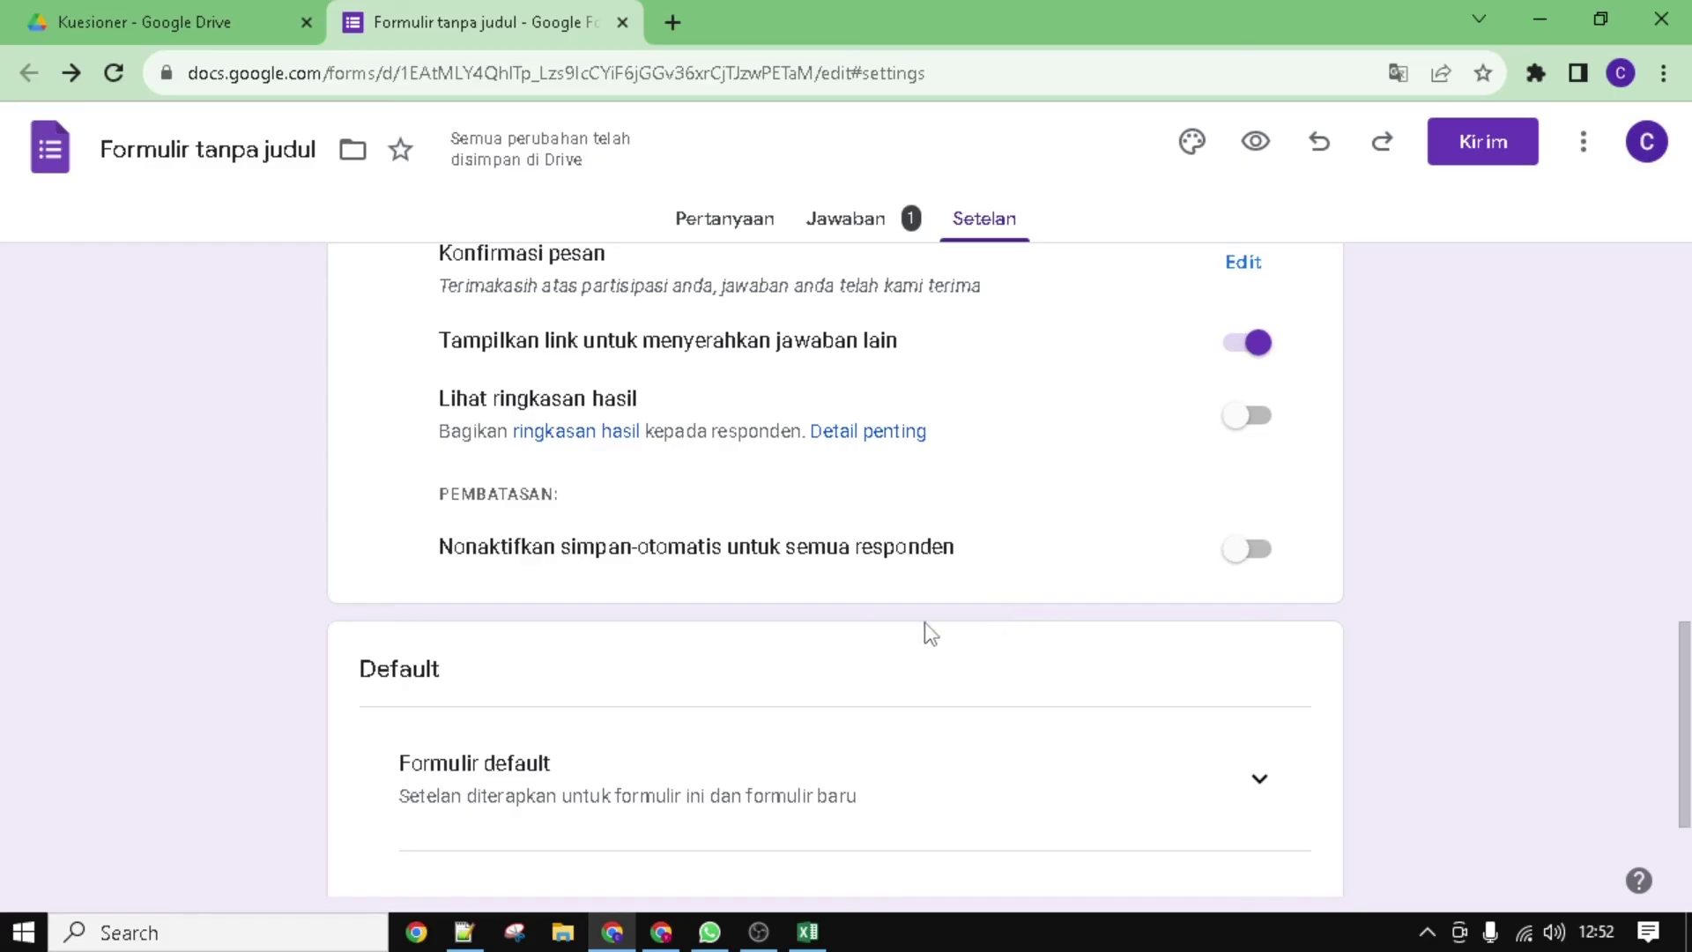
pyautogui.scroll(-2, 849, 691)
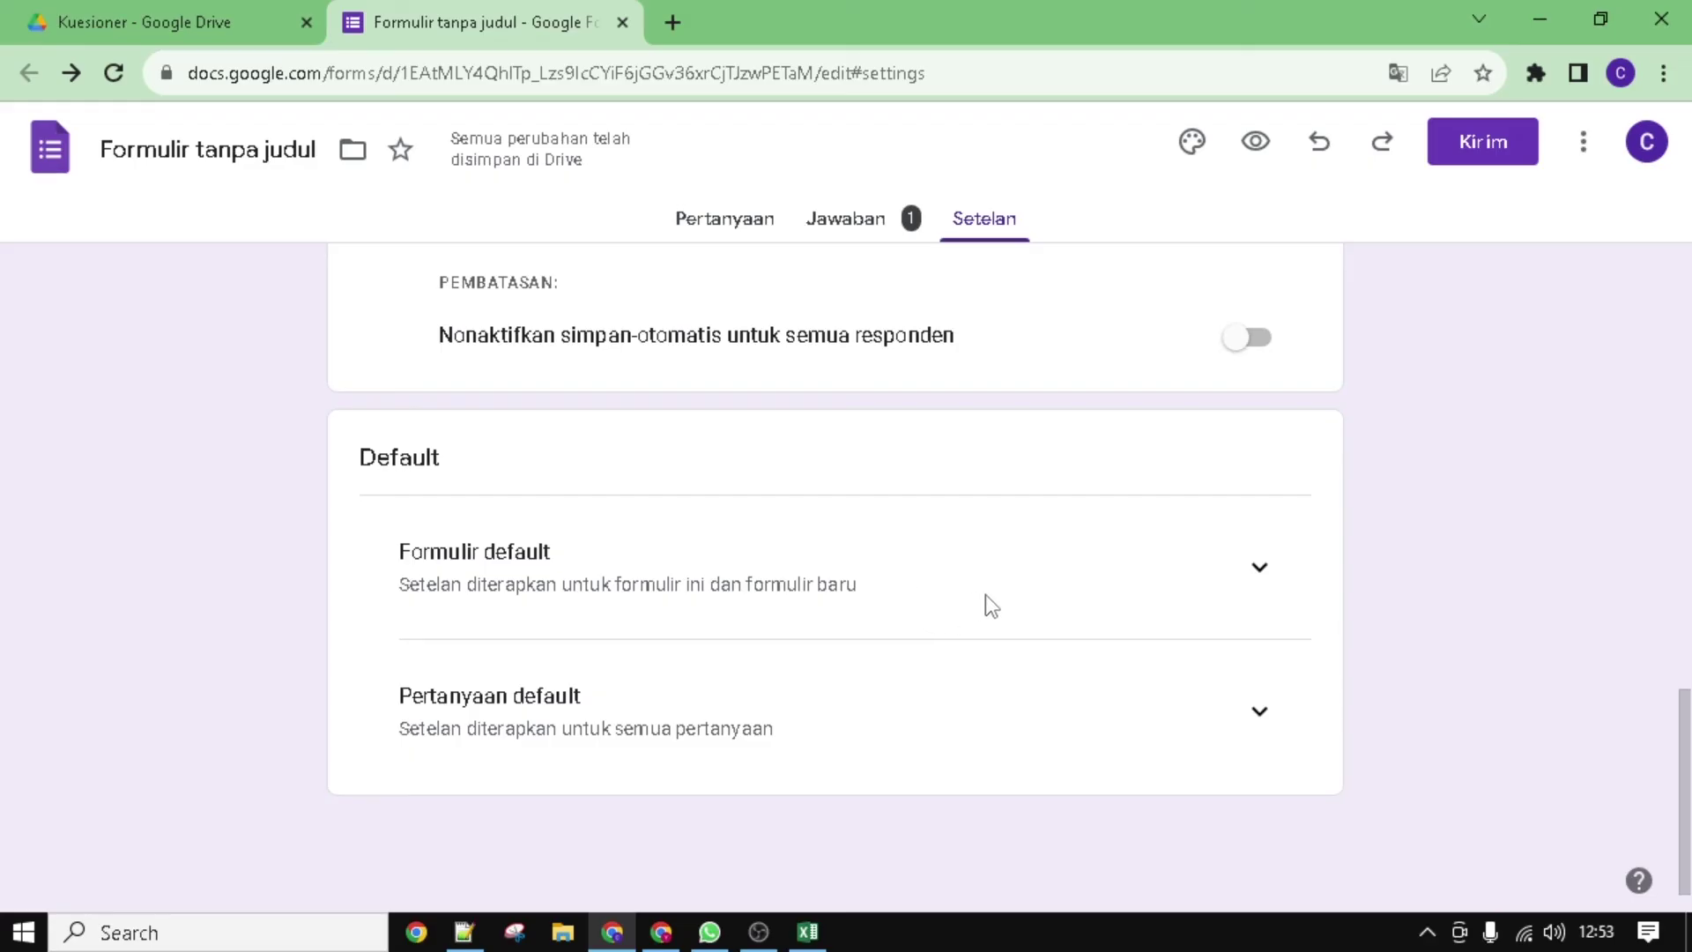
pyautogui.click(1248, 577)
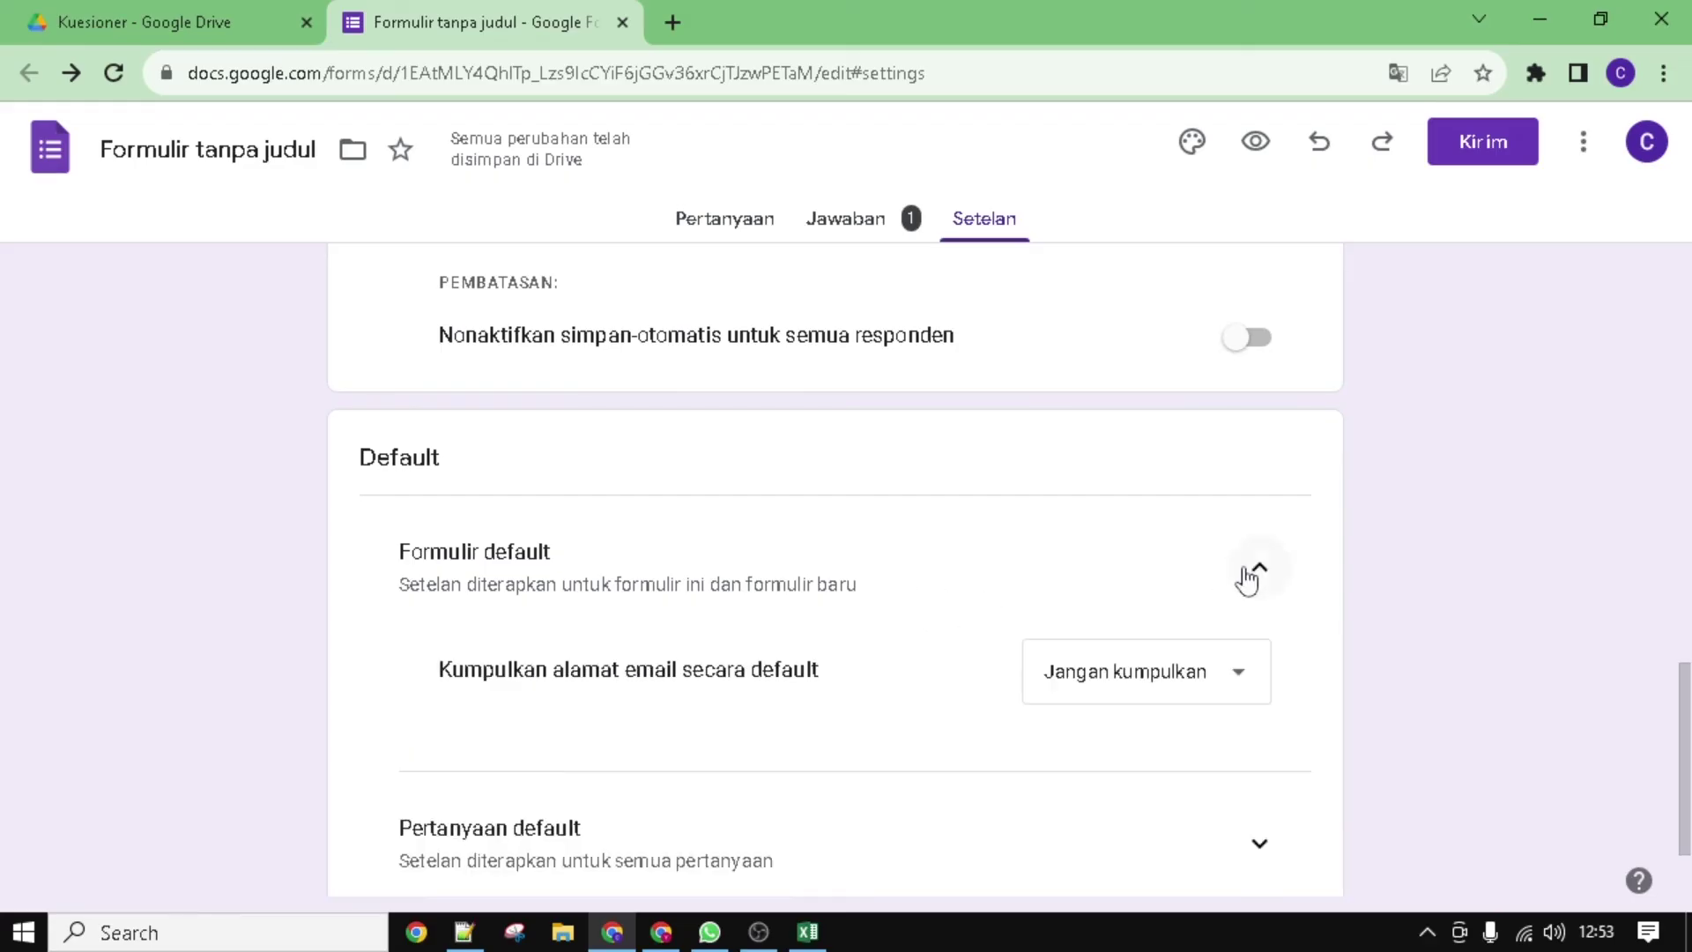
pyautogui.click(1248, 577)
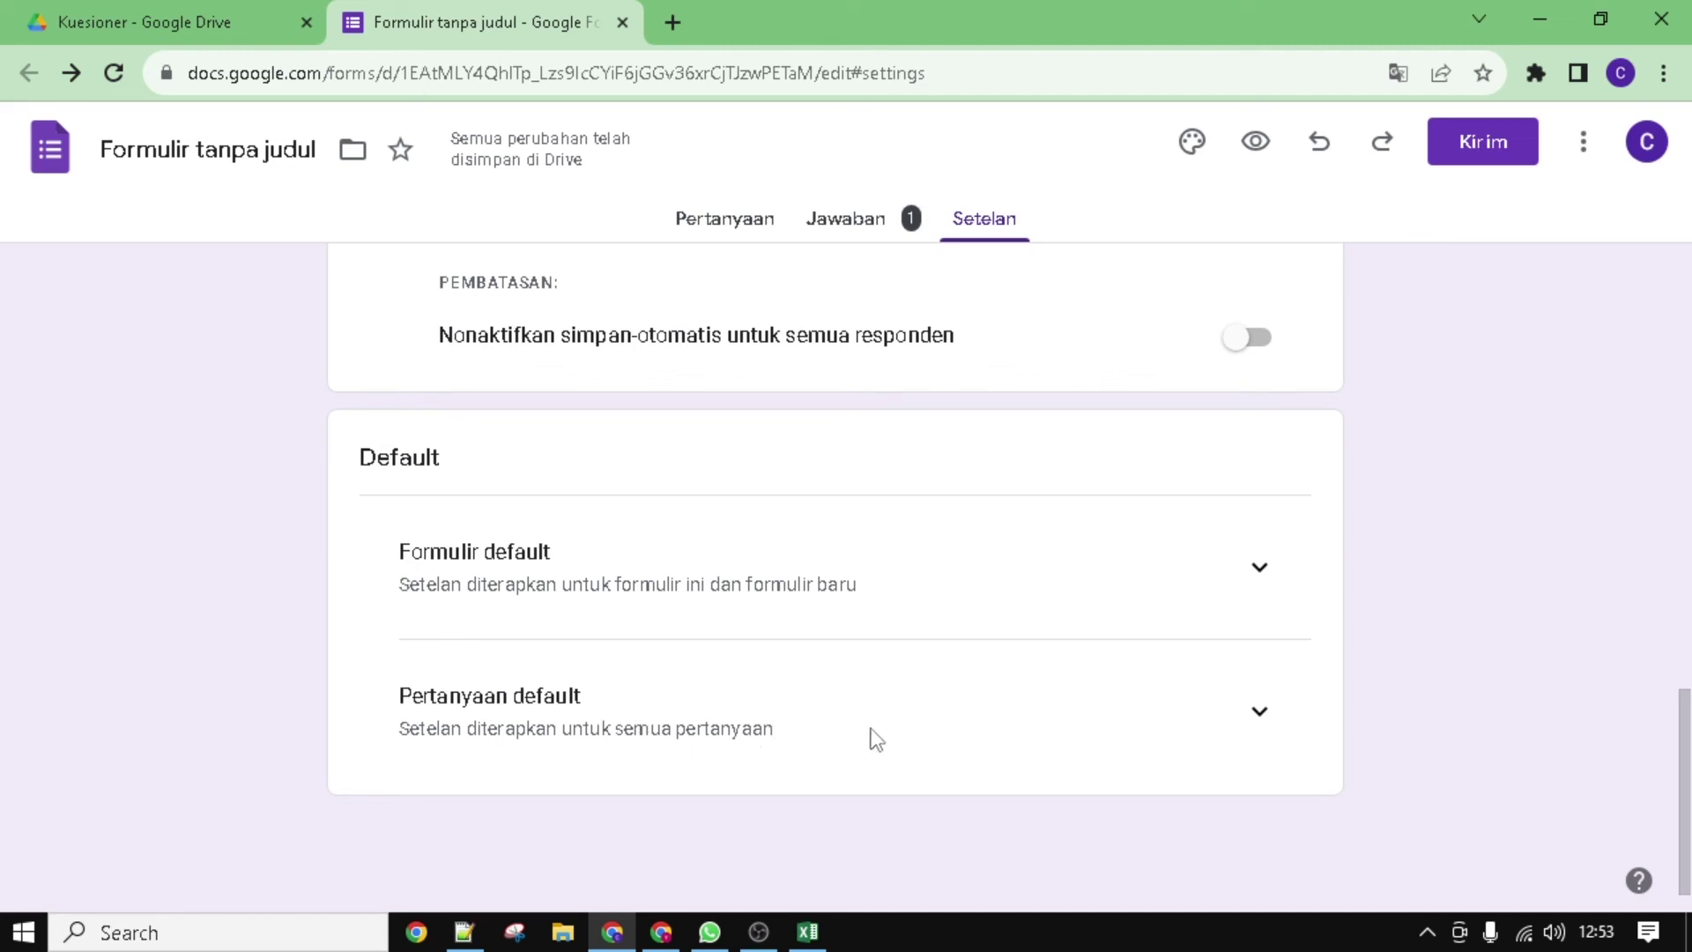
pyautogui.click(1238, 732)
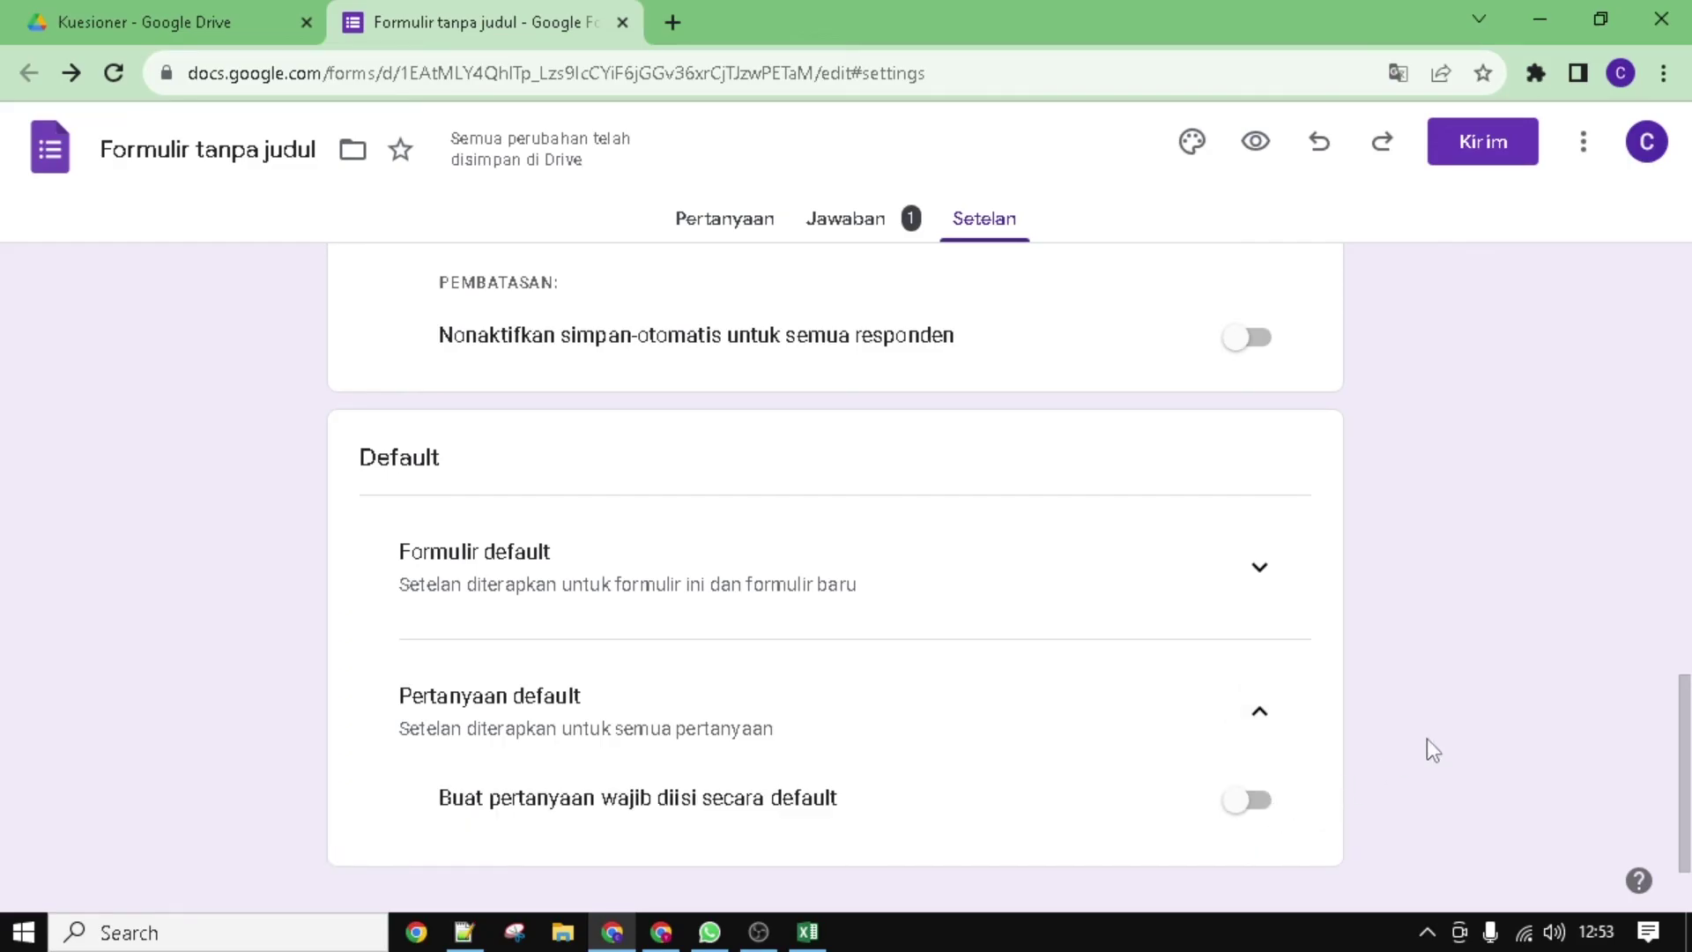
# Step: Return to the form's questions and look over the email sending options for the form, leaving without sending it
pyautogui.click(759, 231)
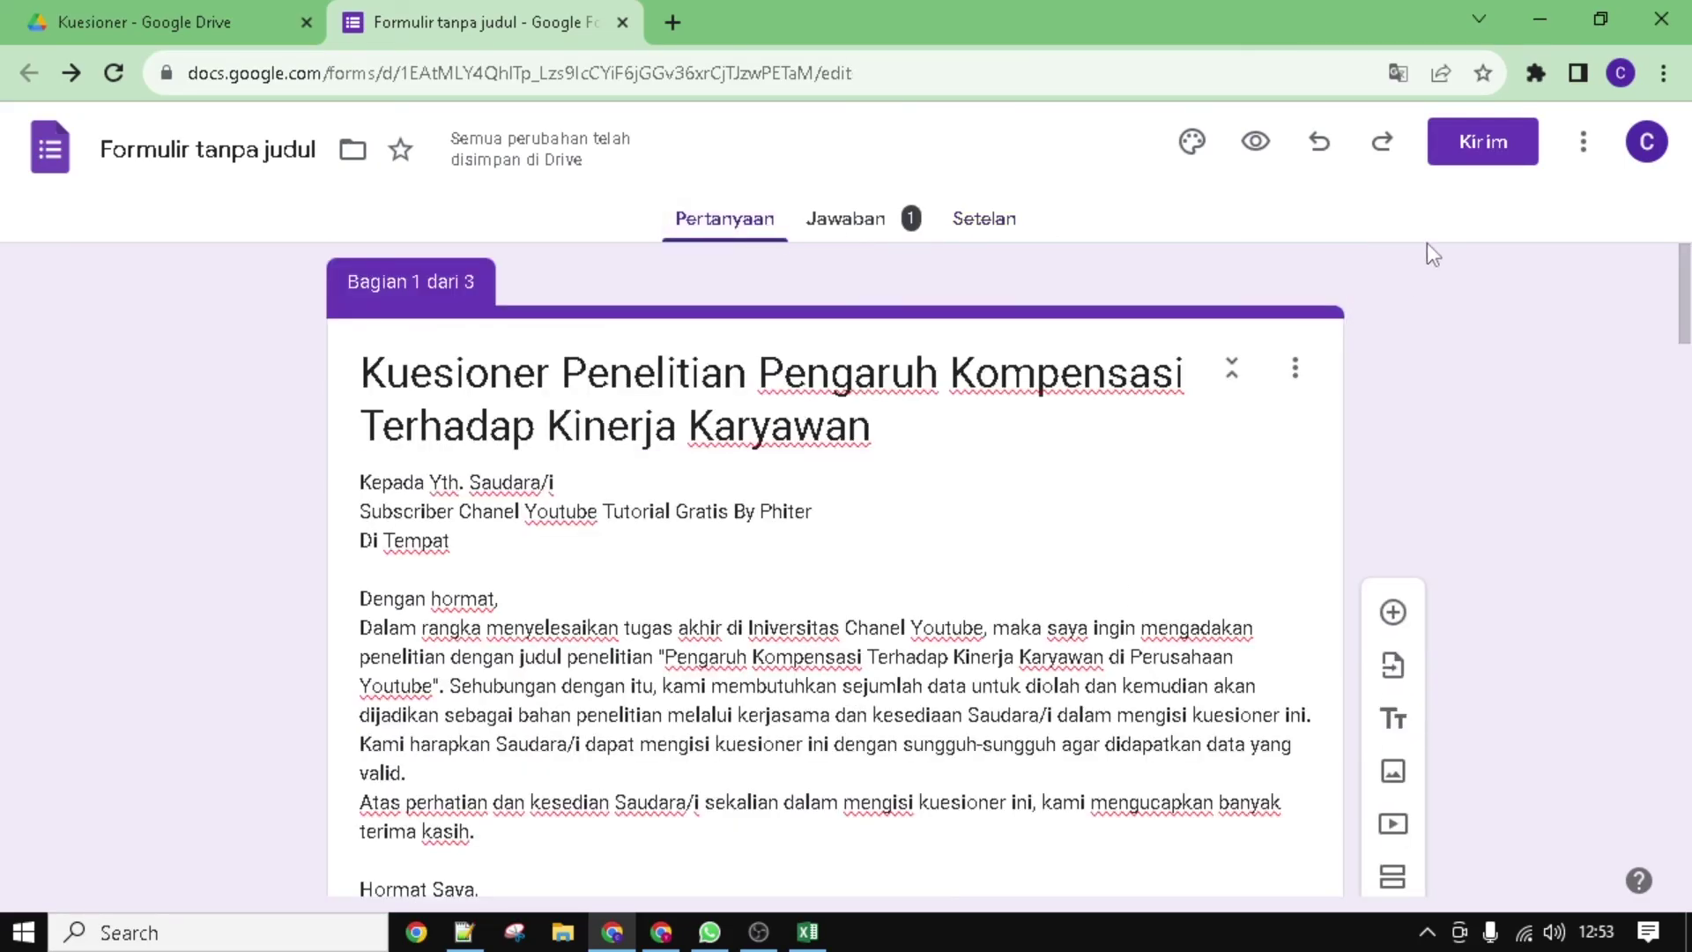
pyautogui.click(1506, 133)
pyautogui.click(1198, 196)
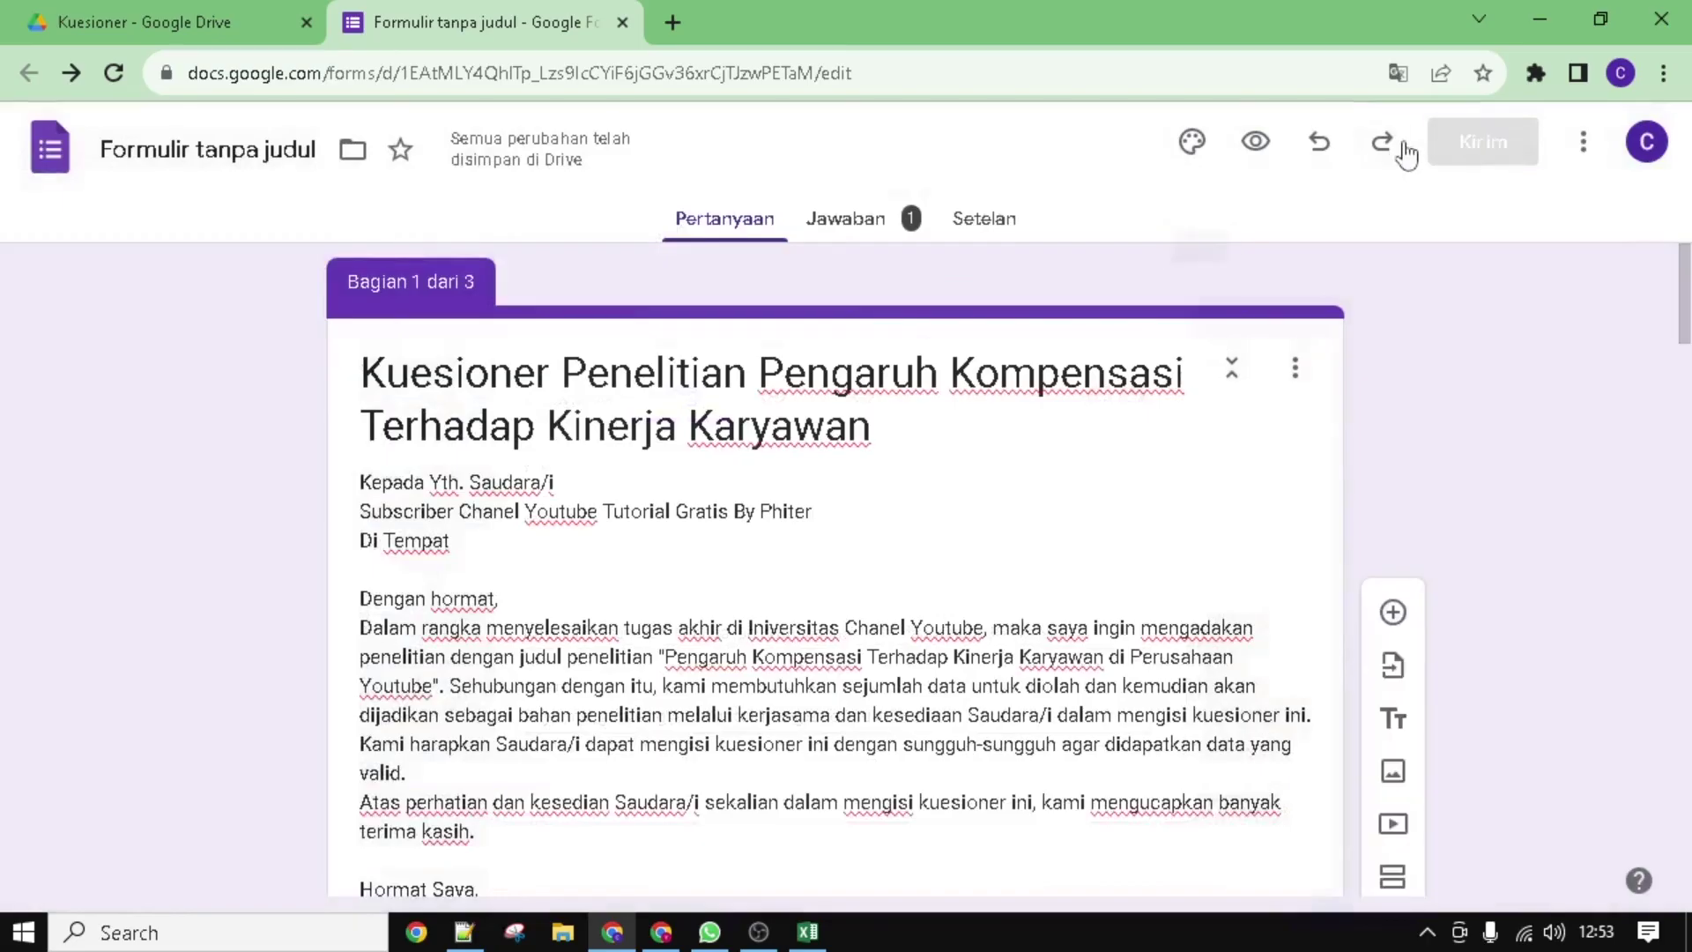
pyautogui.click(1467, 152)
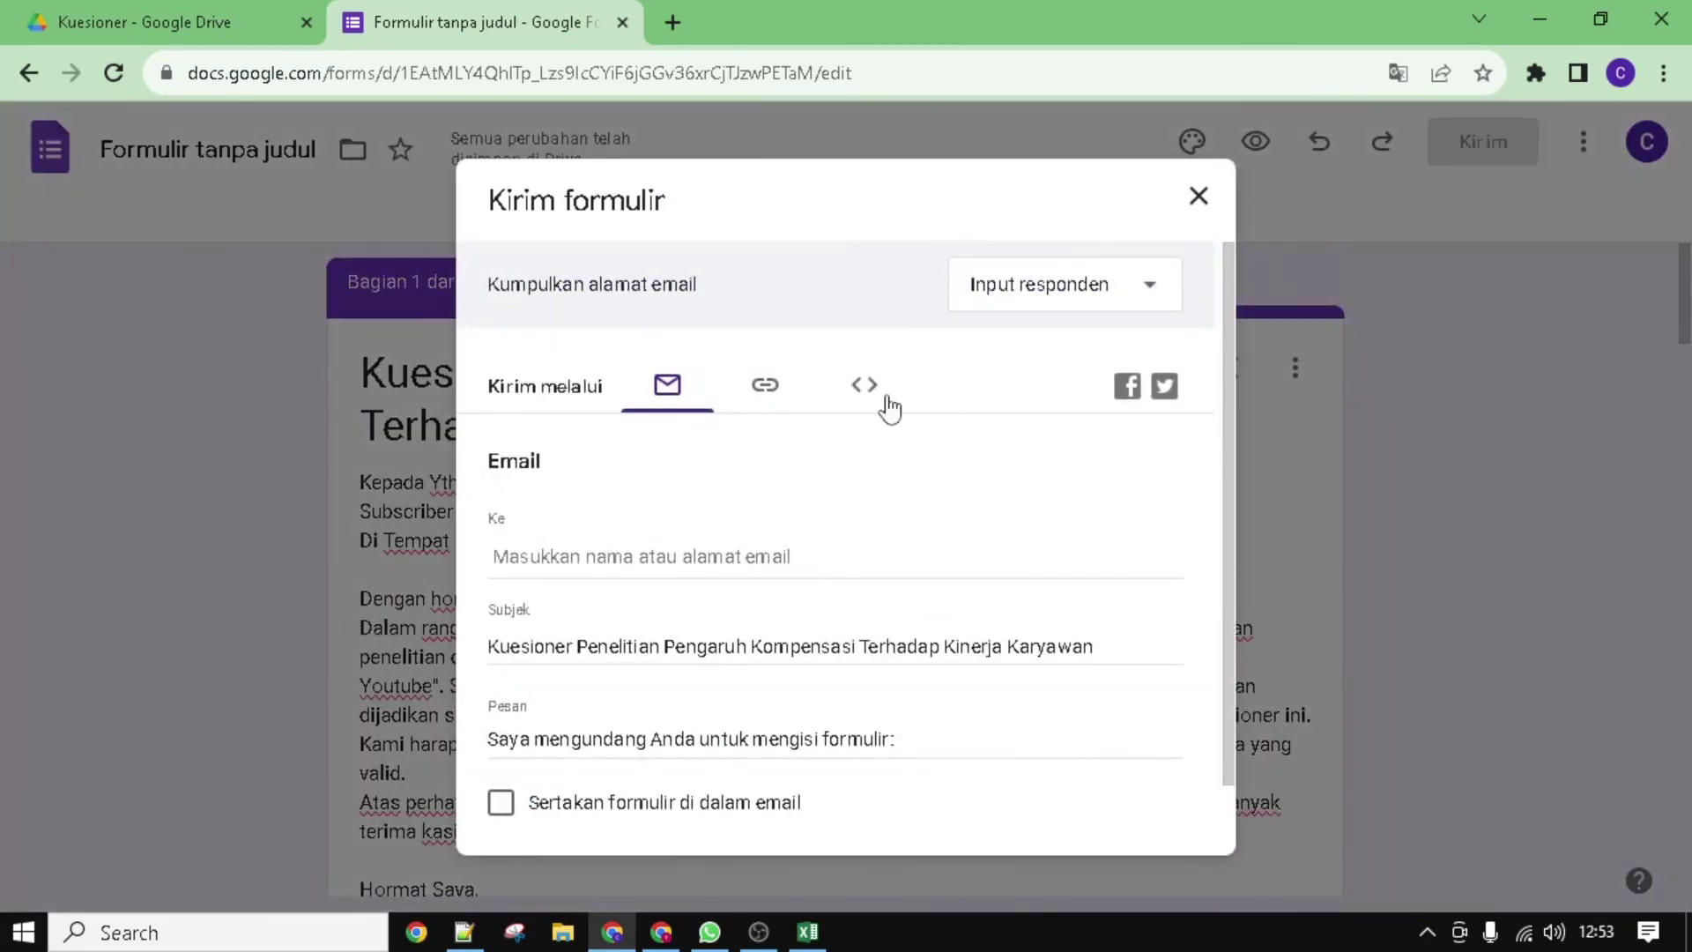
pyautogui.click(780, 555)
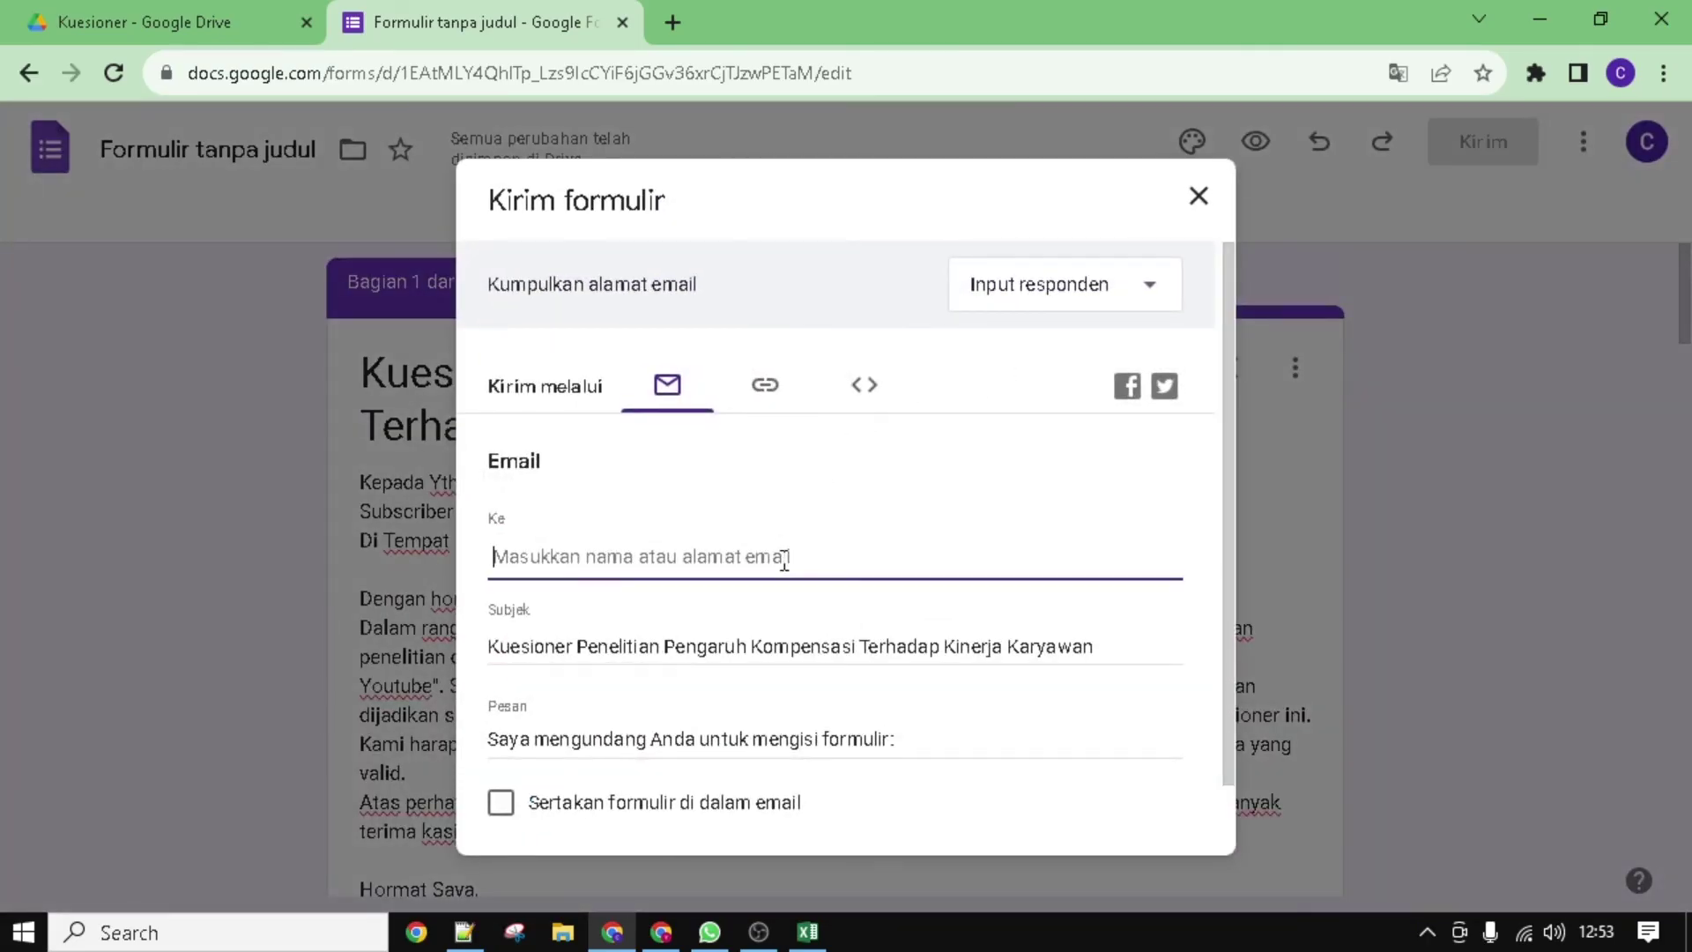
pyautogui.click(1196, 199)
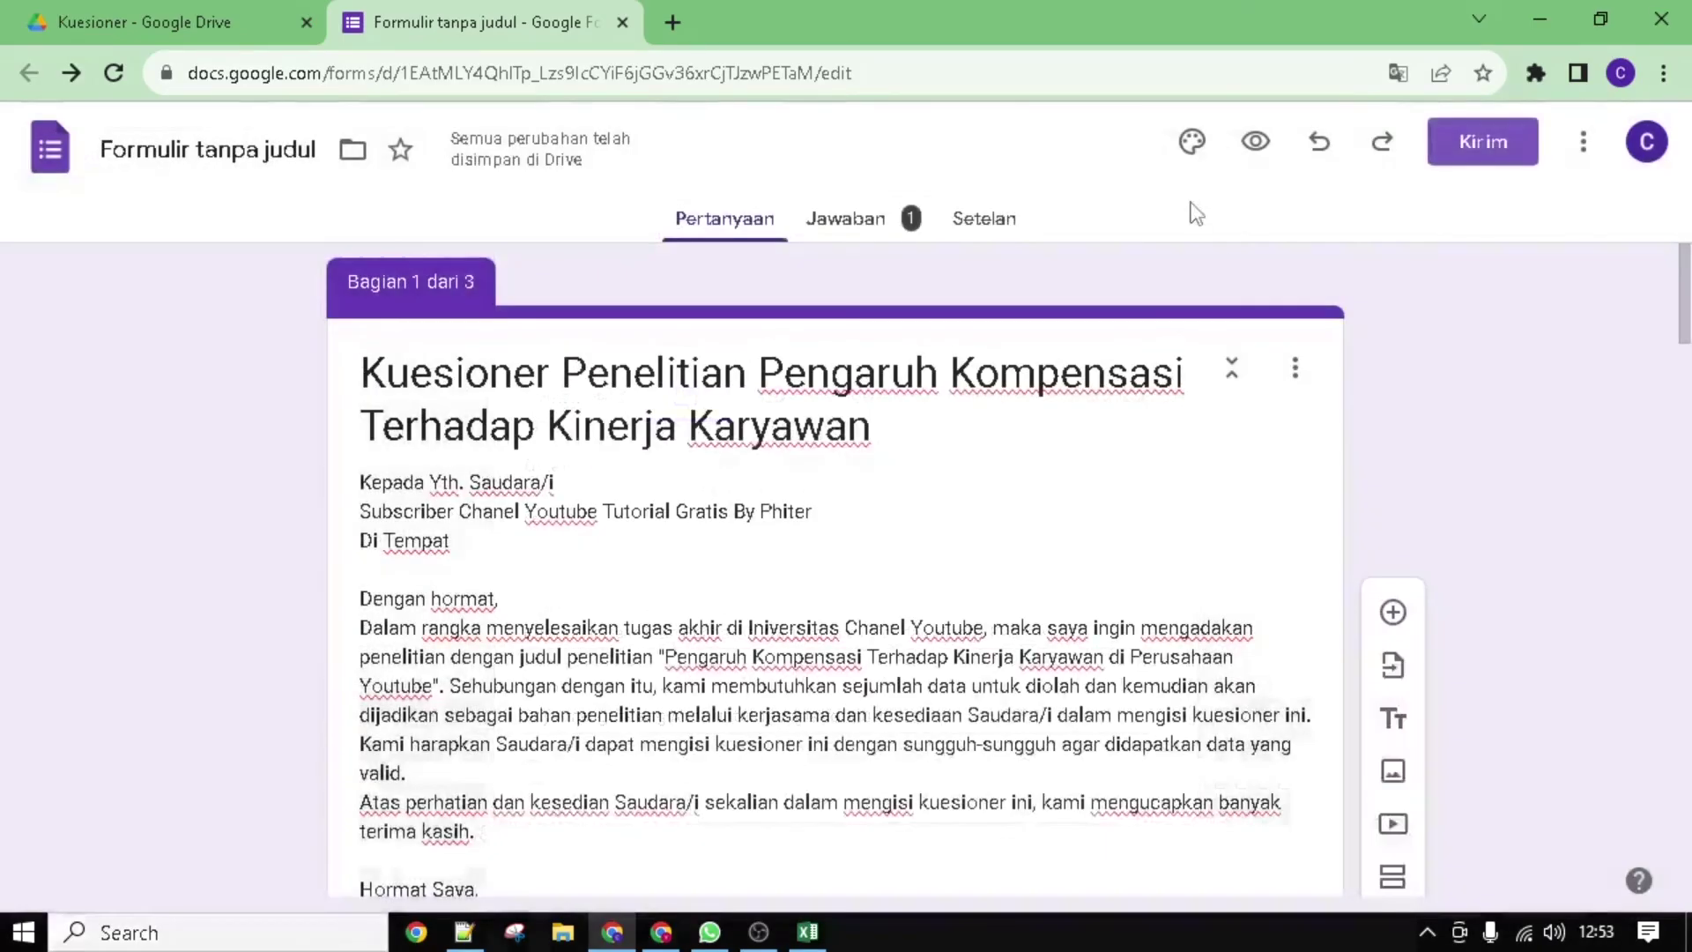
# Step: Open the form's "Dapatkan link yang sudah terisi" page, look through the questionnaire and close it
pyautogui.click(1584, 148)
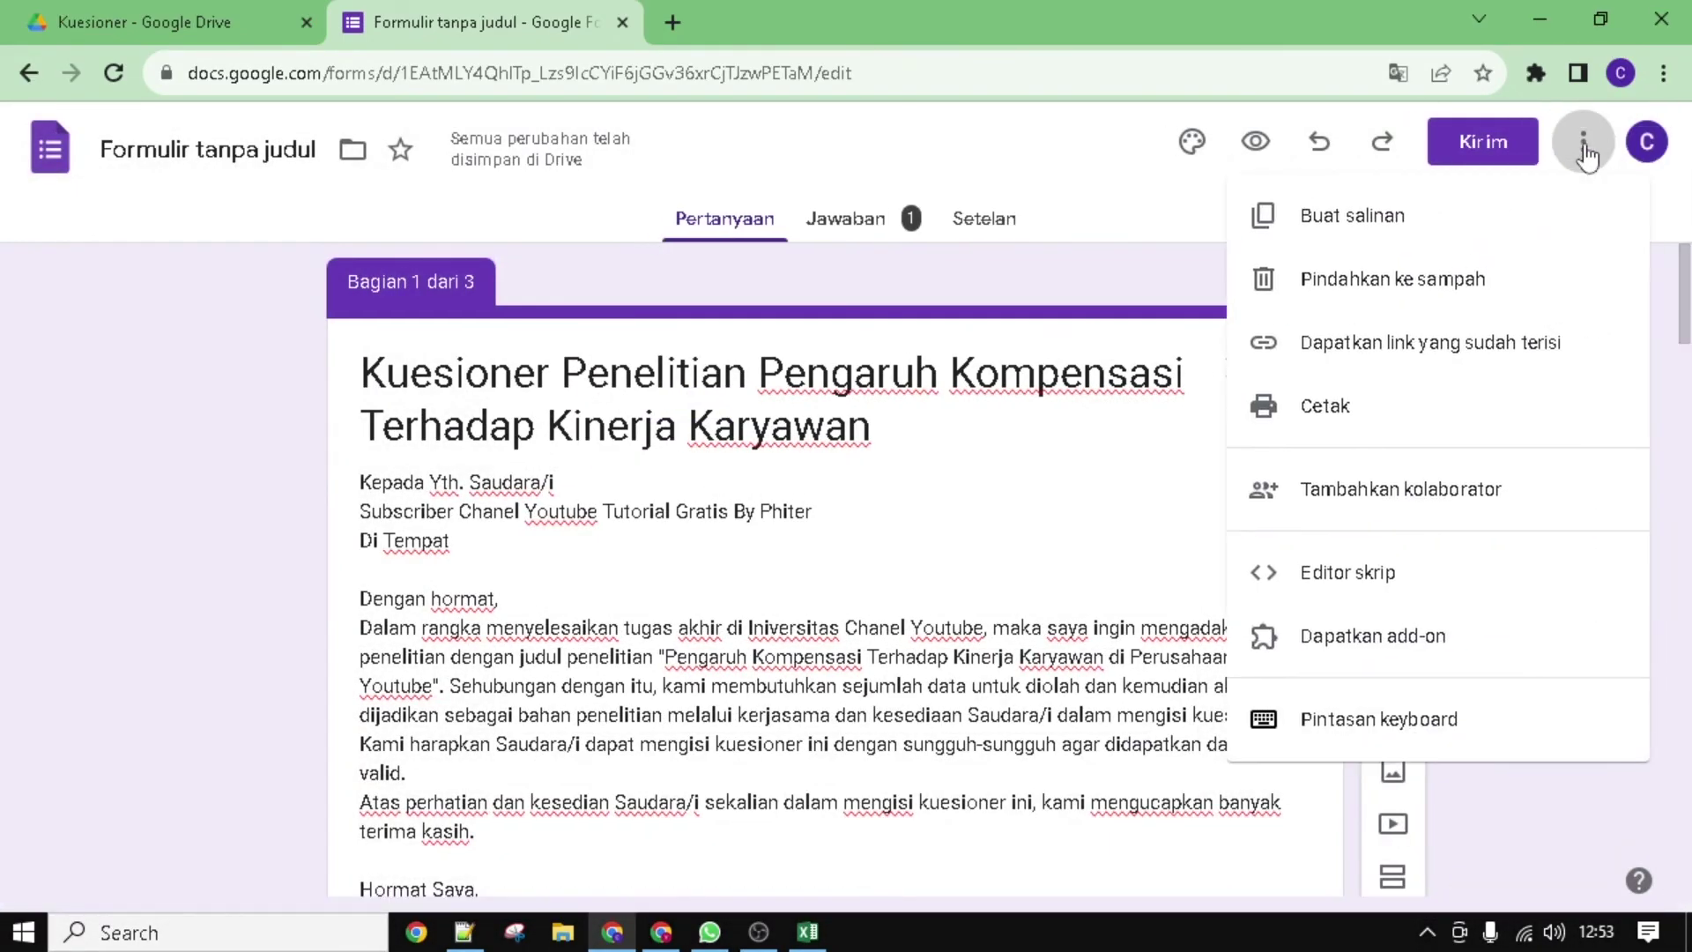
pyautogui.click(1372, 352)
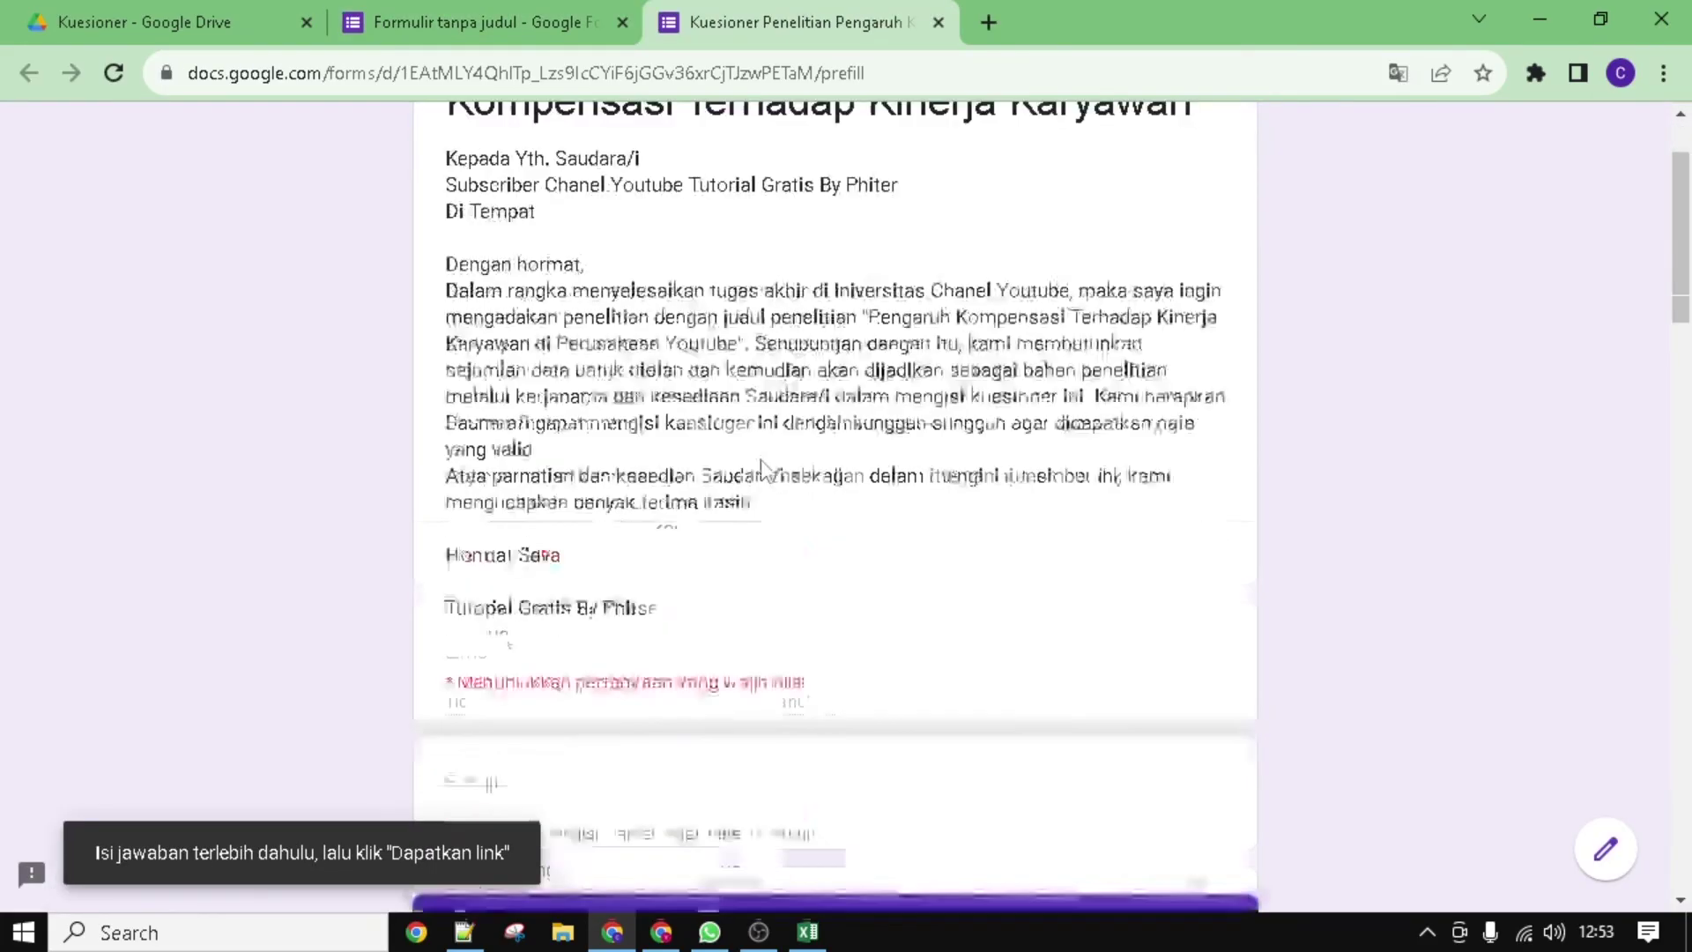
pyautogui.scroll(-20, 762, 466)
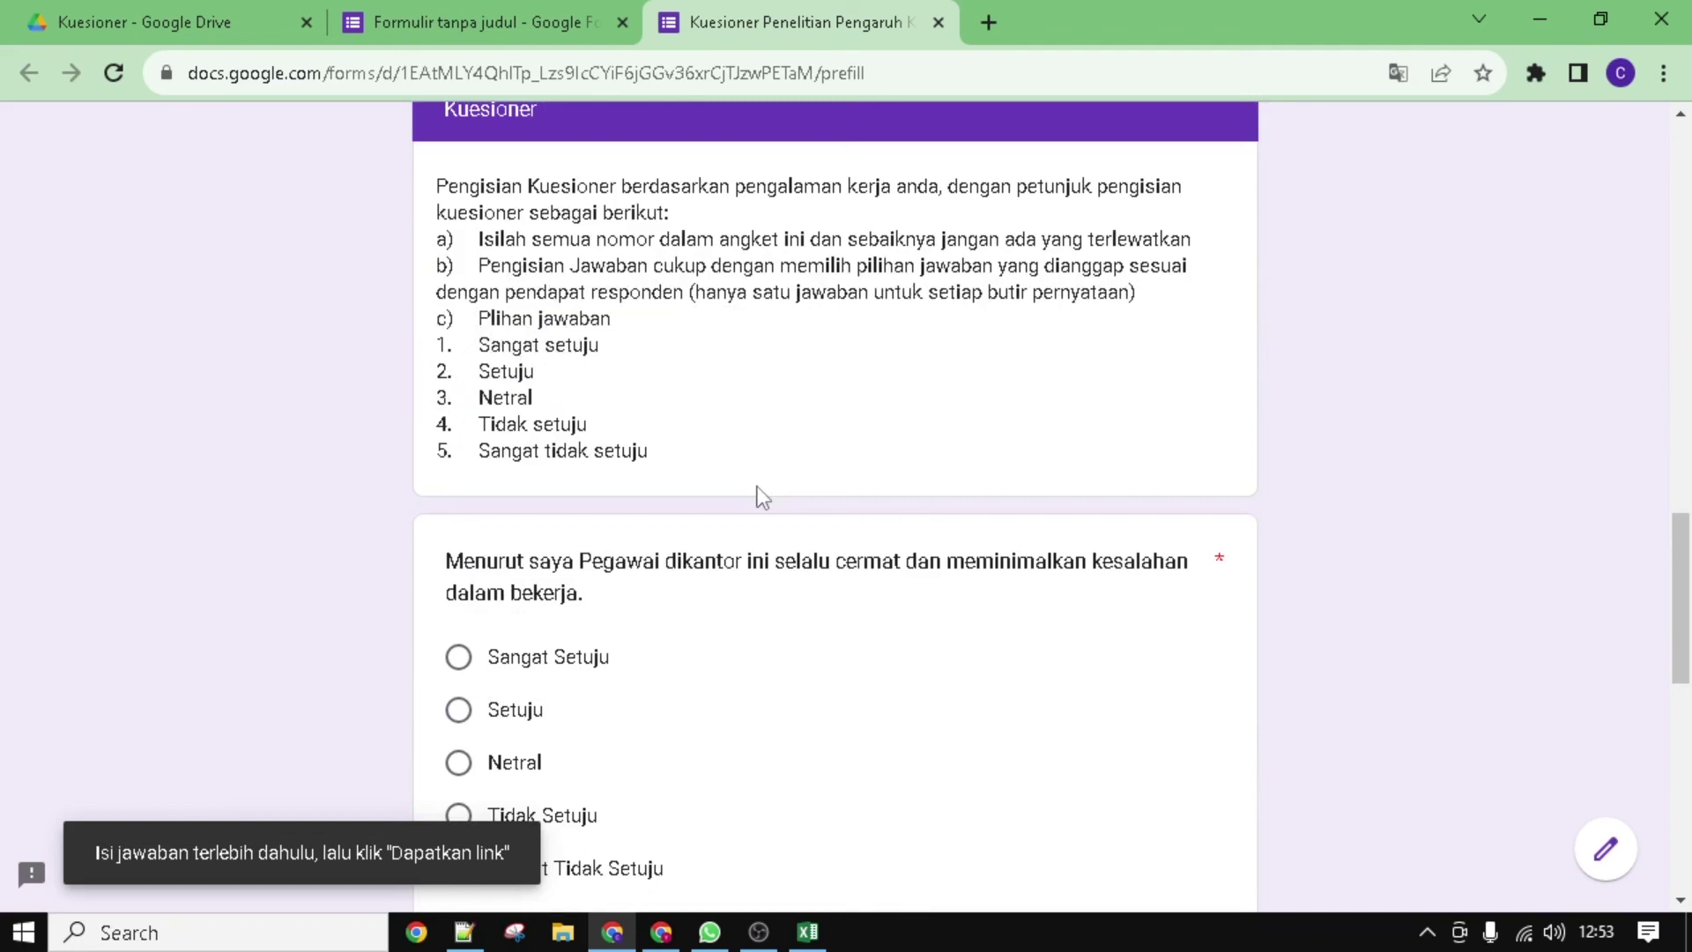
pyautogui.scroll(-5, 762, 496)
pyautogui.click(937, 22)
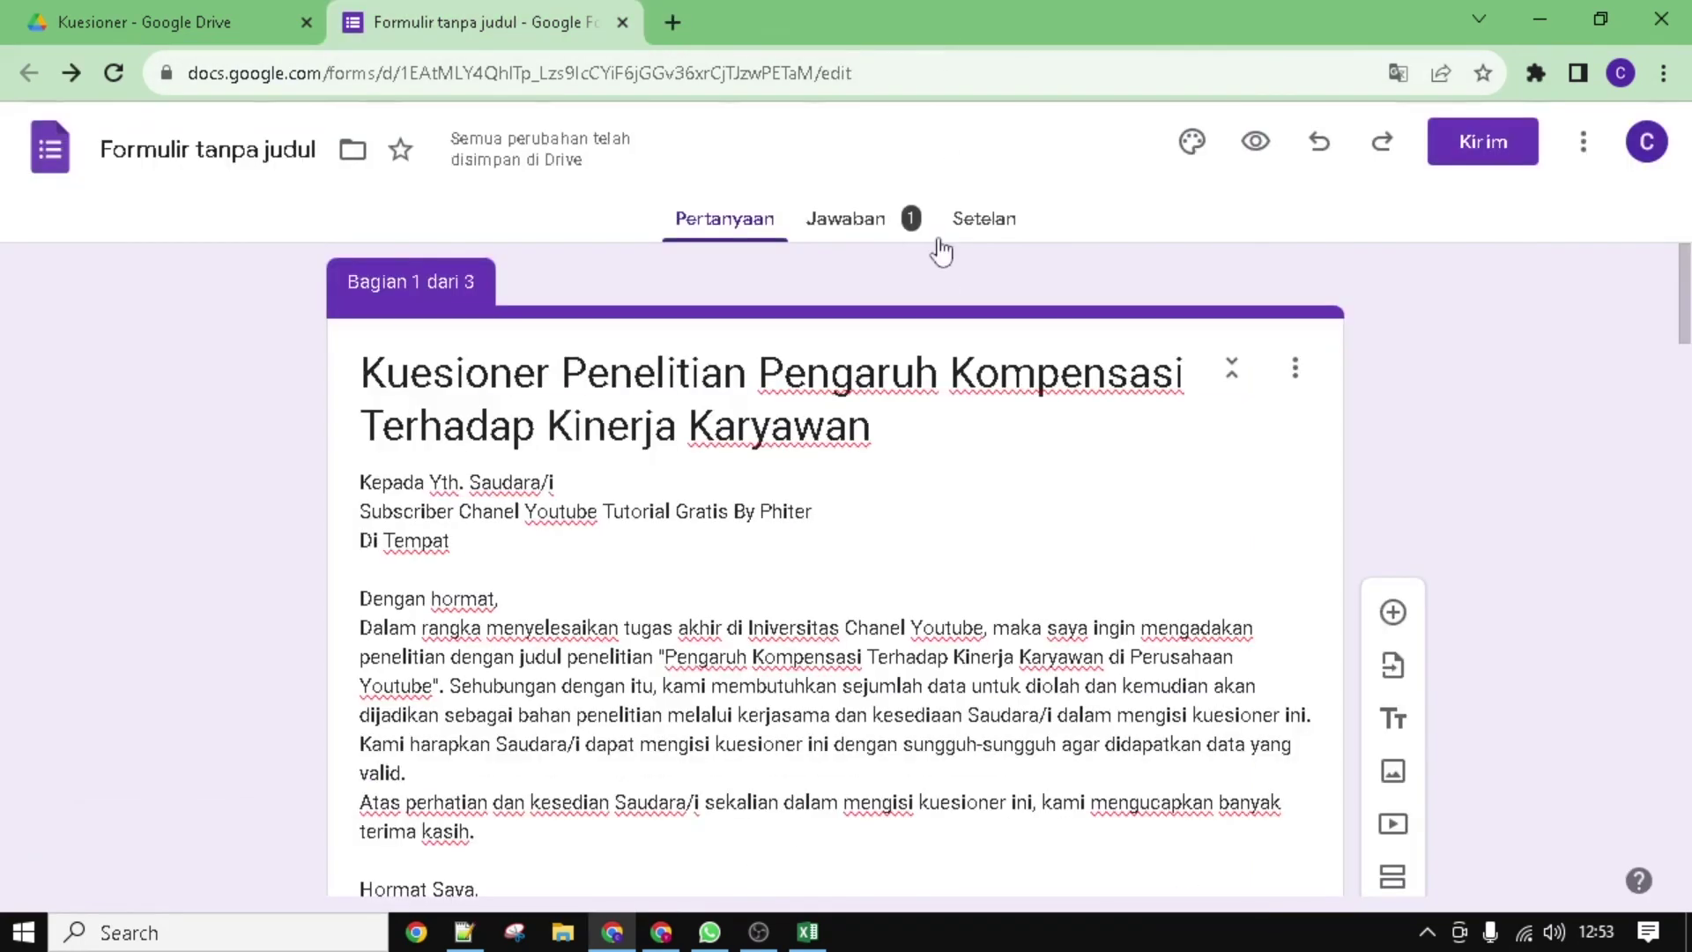
# Step: Close the form editor and set the form file's Akses umum in the Kuesioner Drive folder to "Siapa saja yang memiliki link"
pyautogui.click(624, 22)
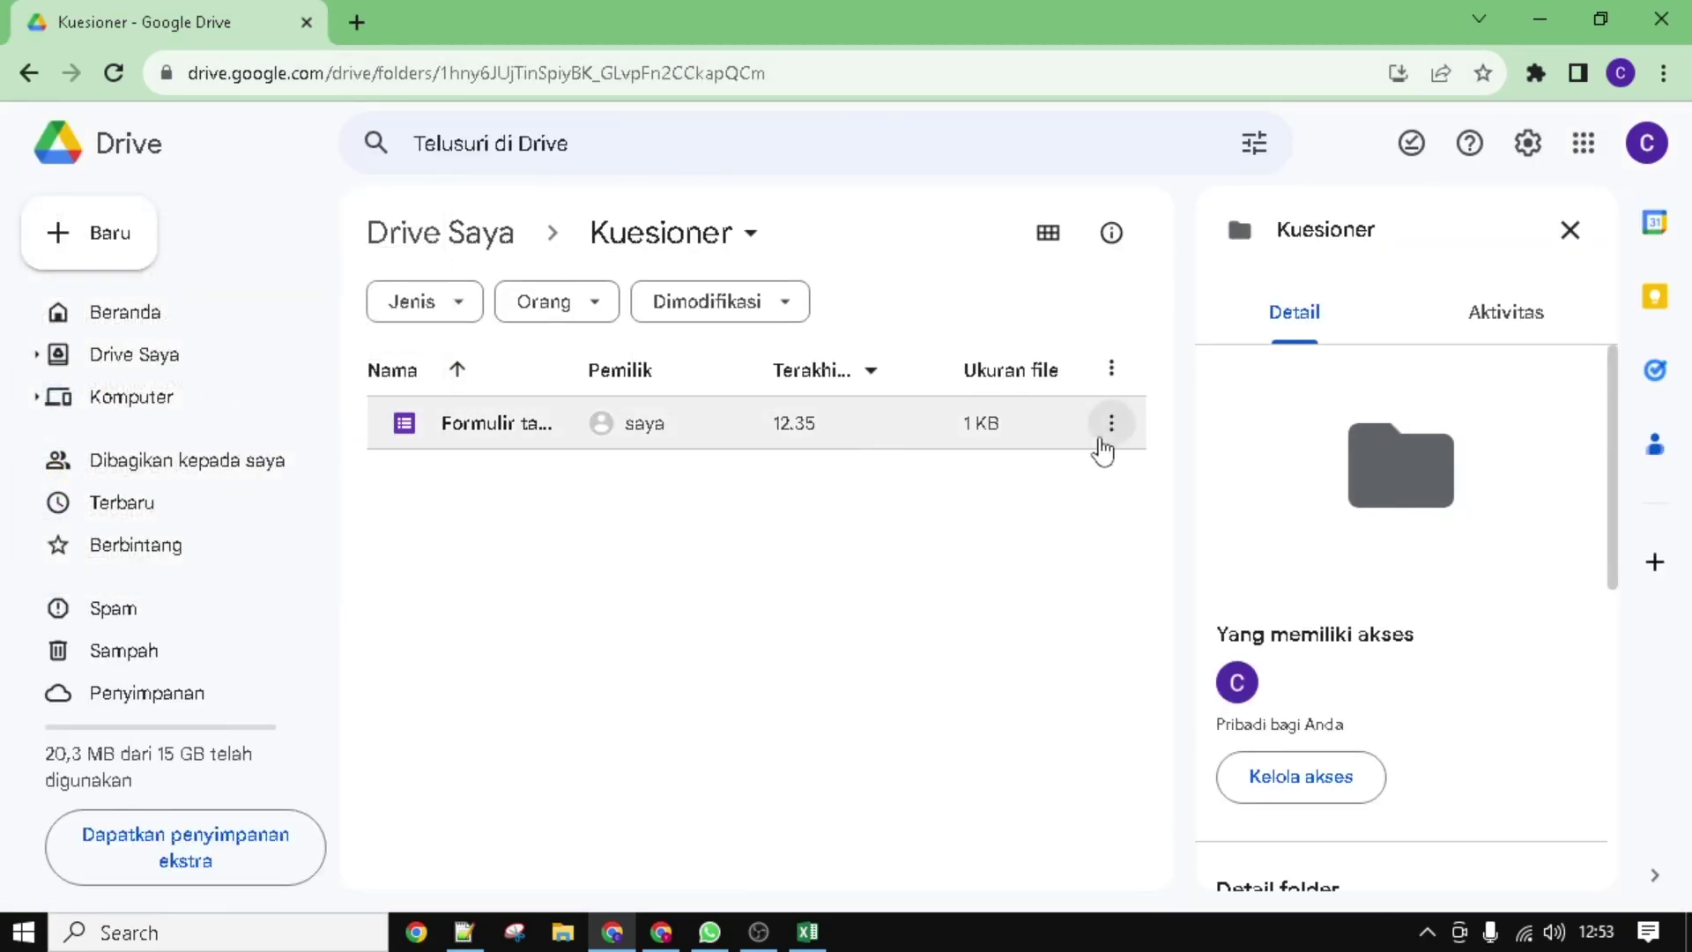
pyautogui.click(1112, 430)
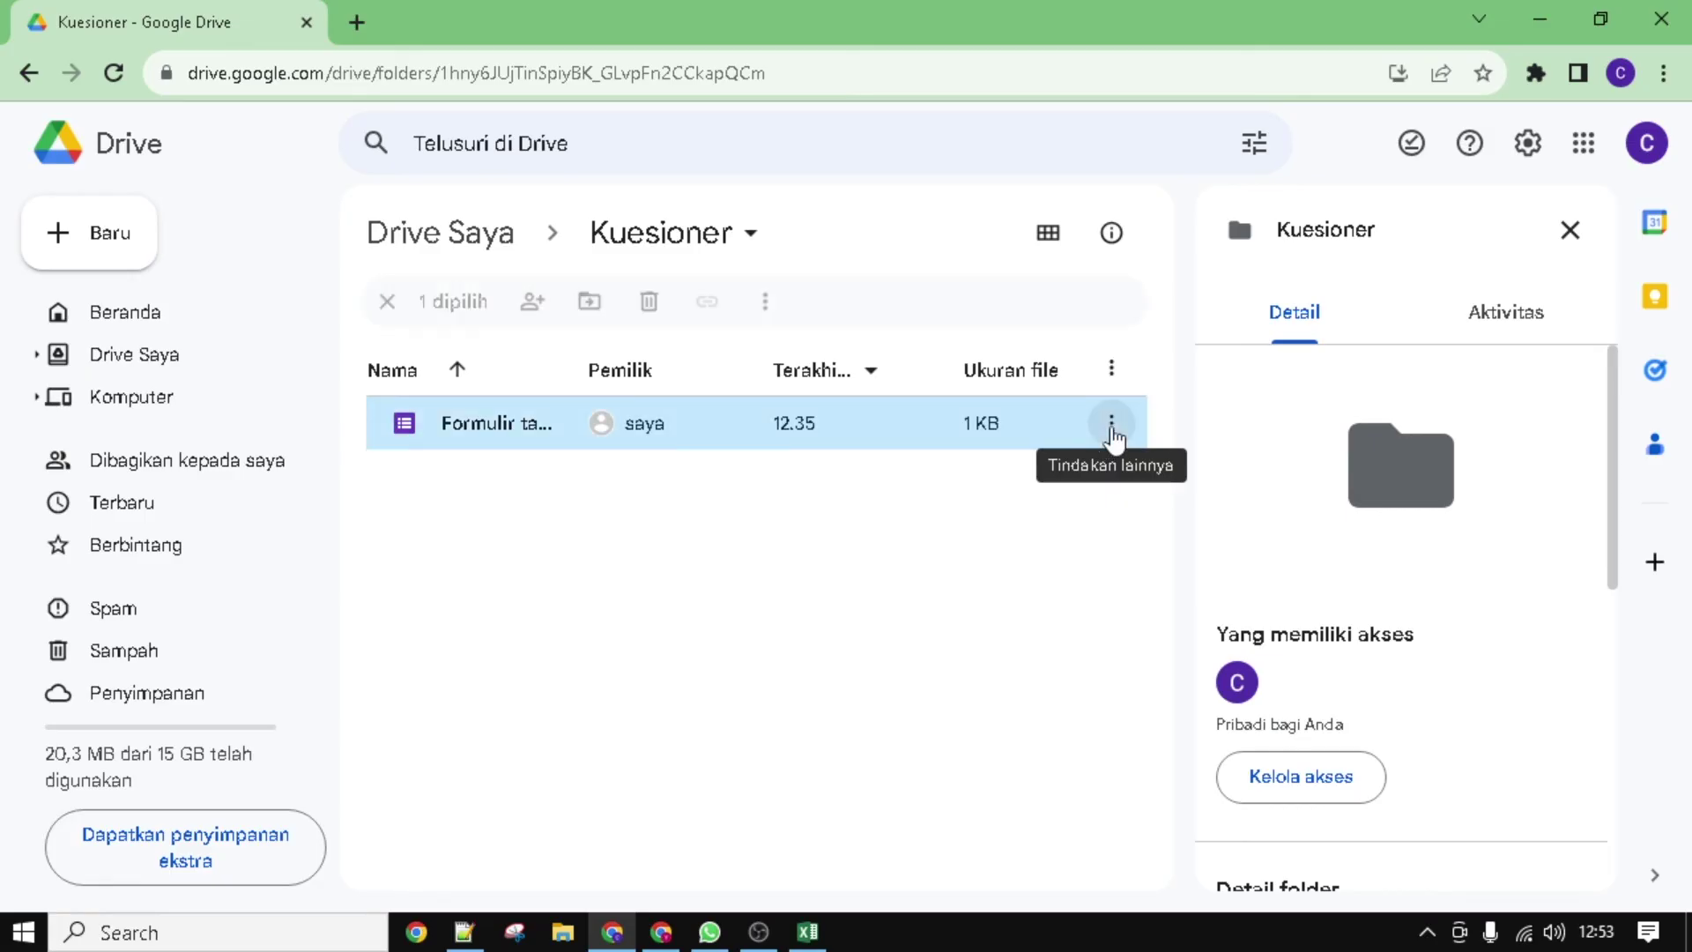
pyautogui.moveTo(1128, 650)
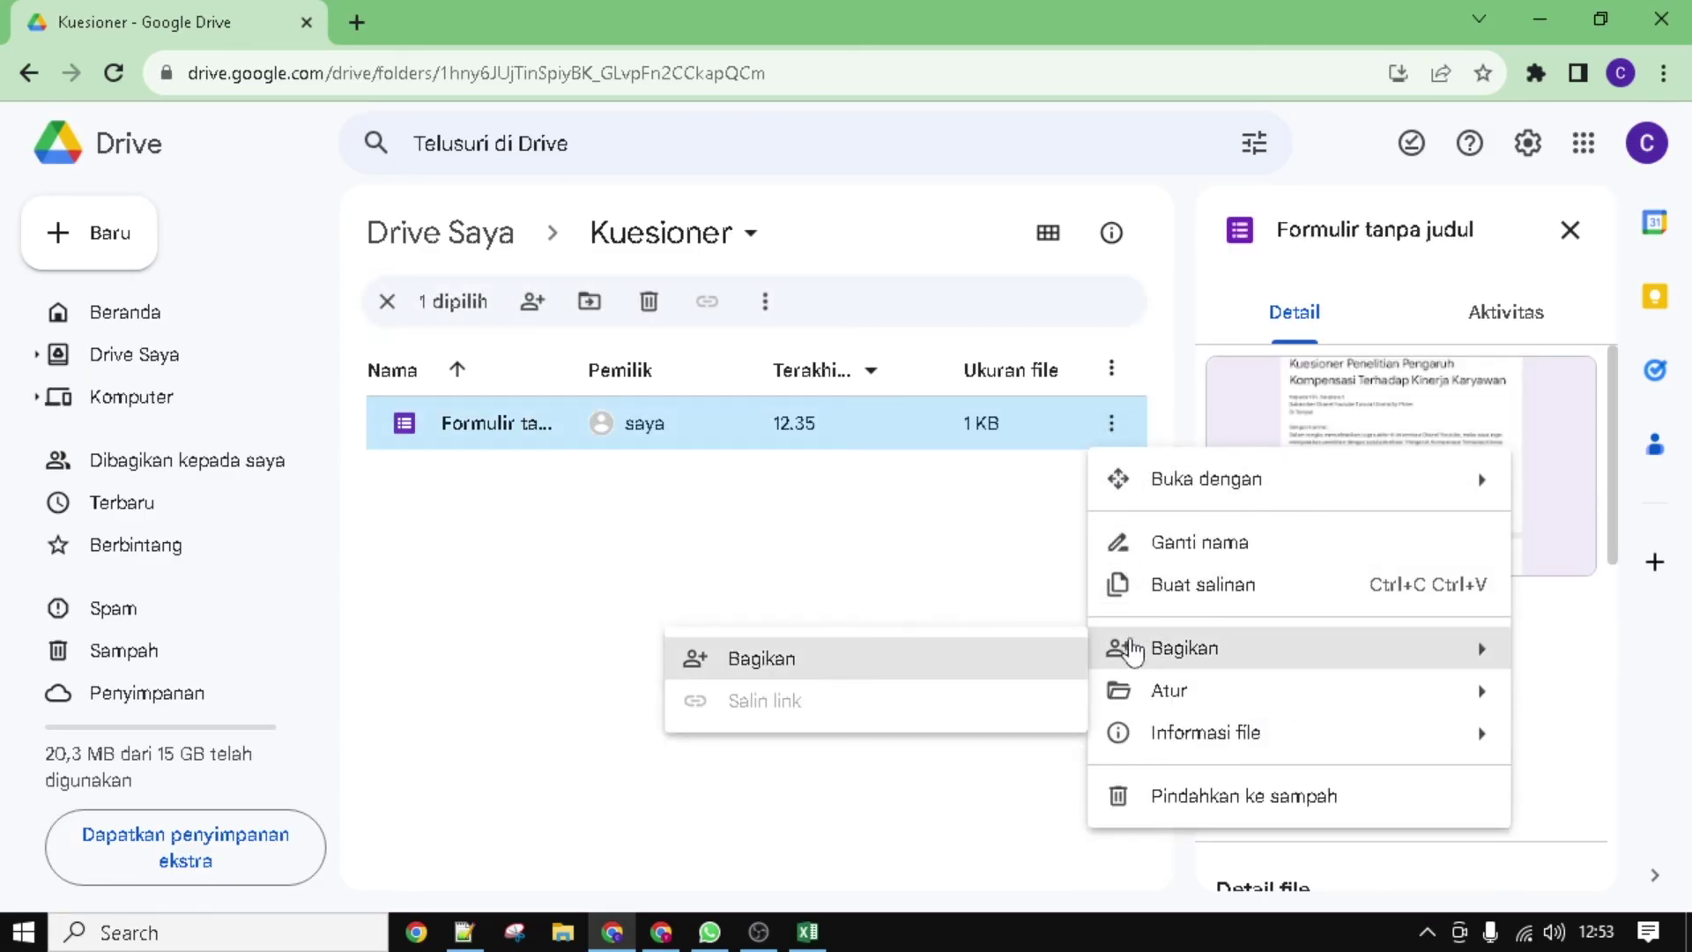
pyautogui.click(910, 667)
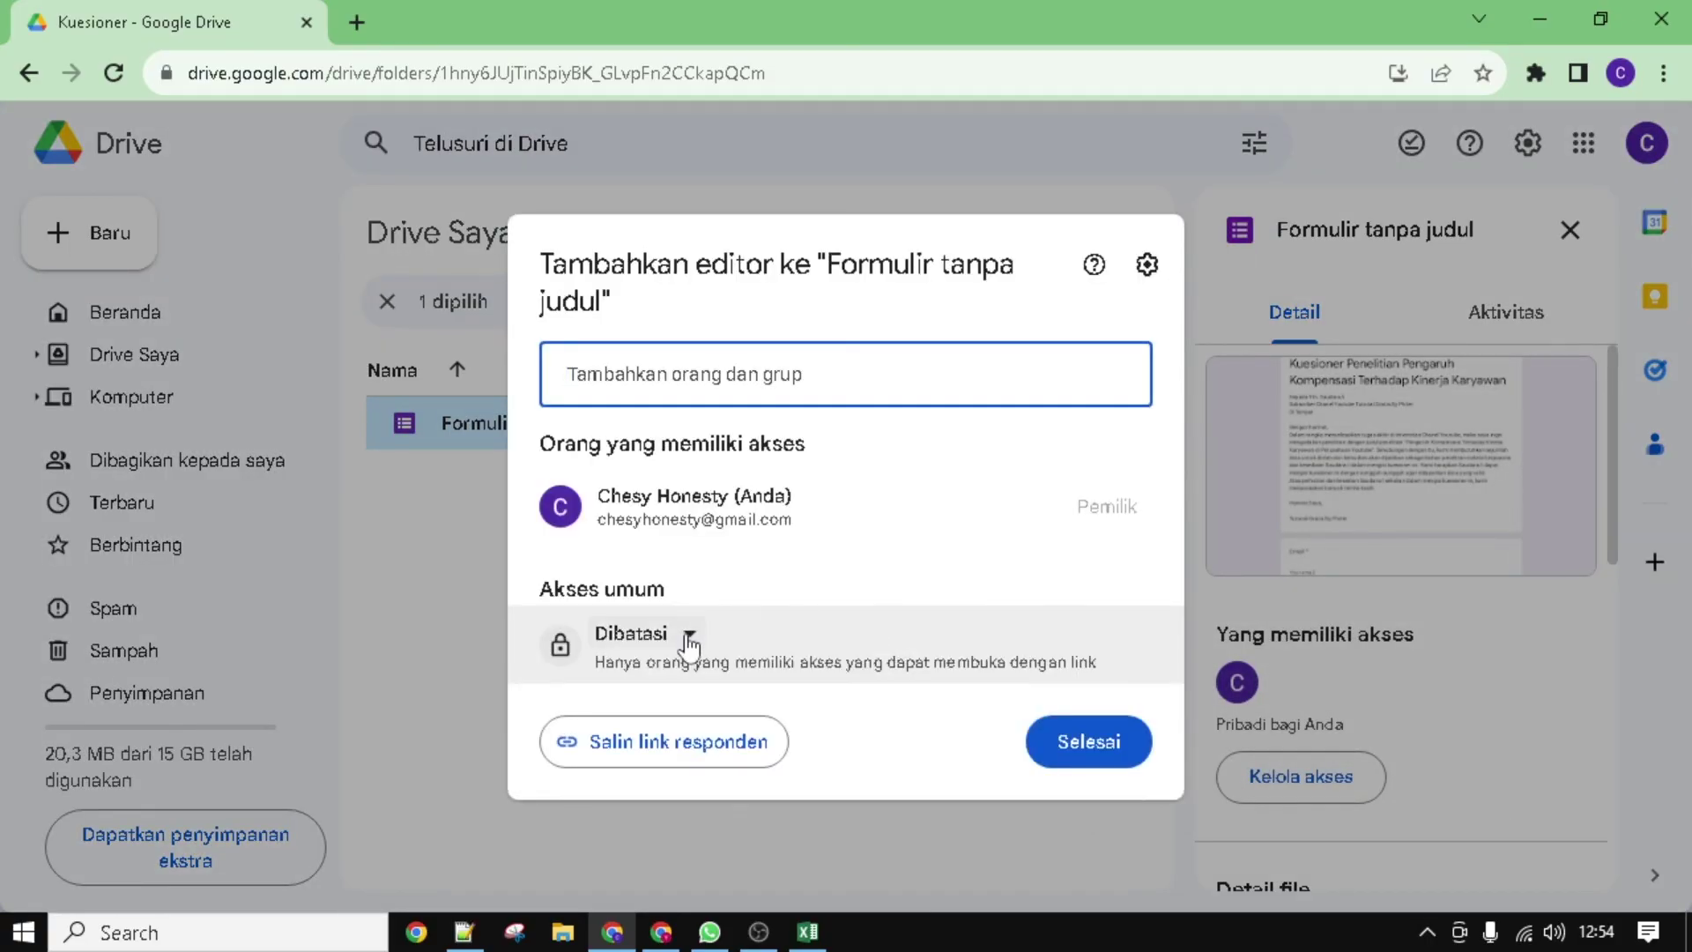
pyautogui.click(686, 636)
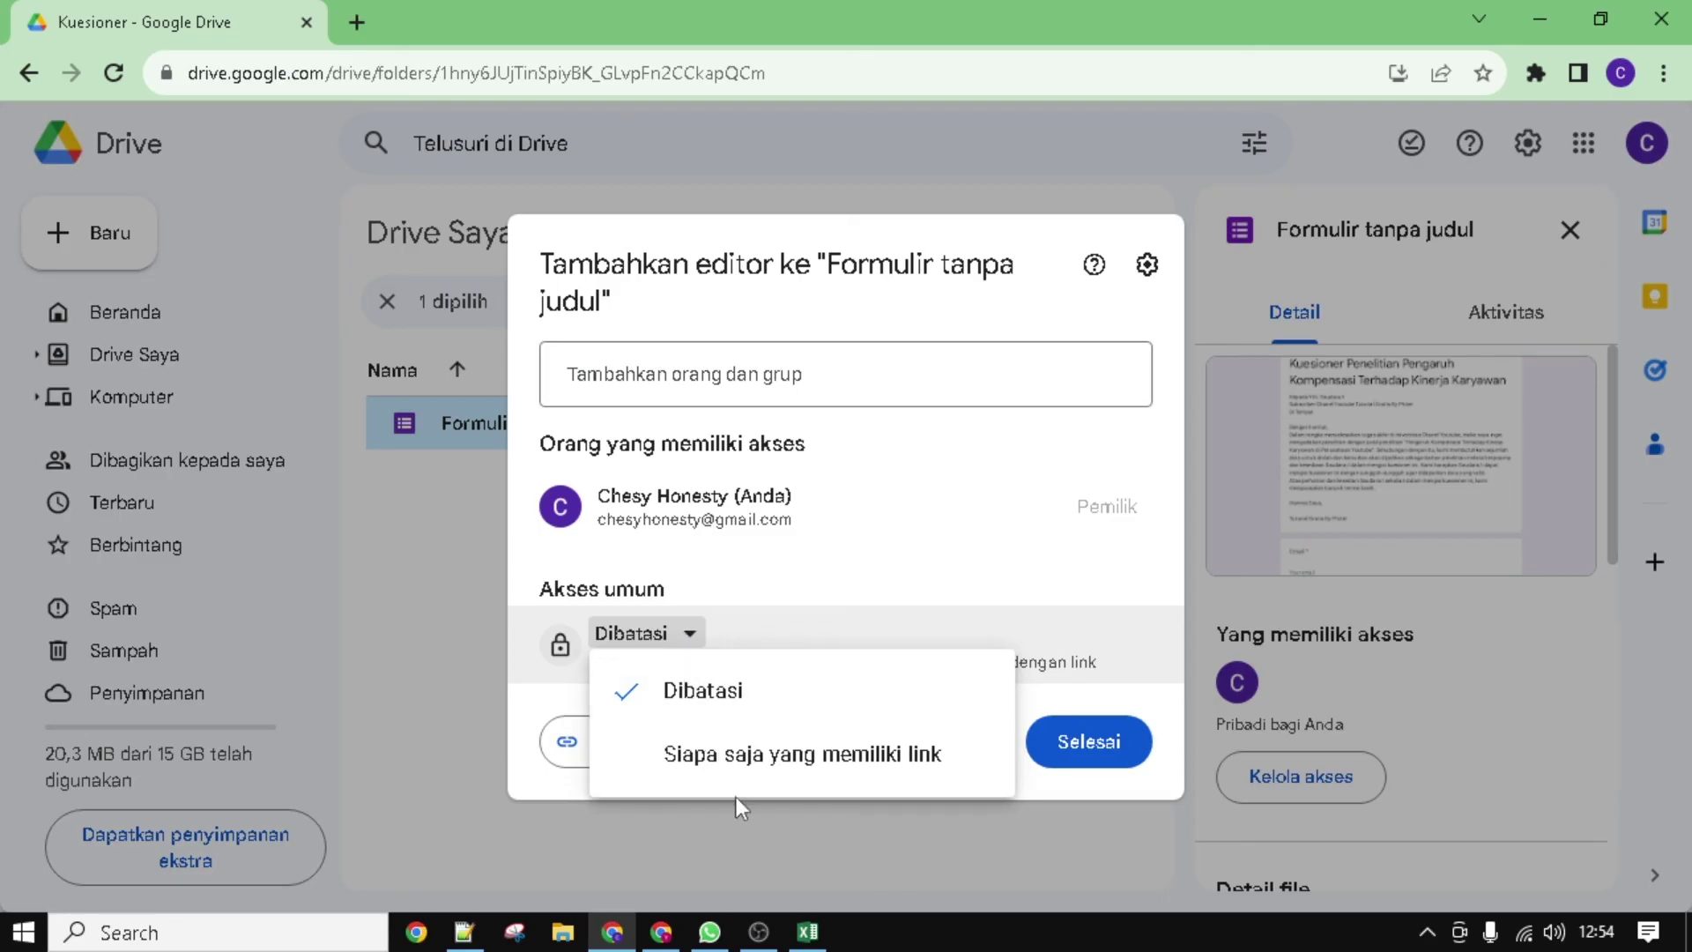
pyautogui.click(850, 758)
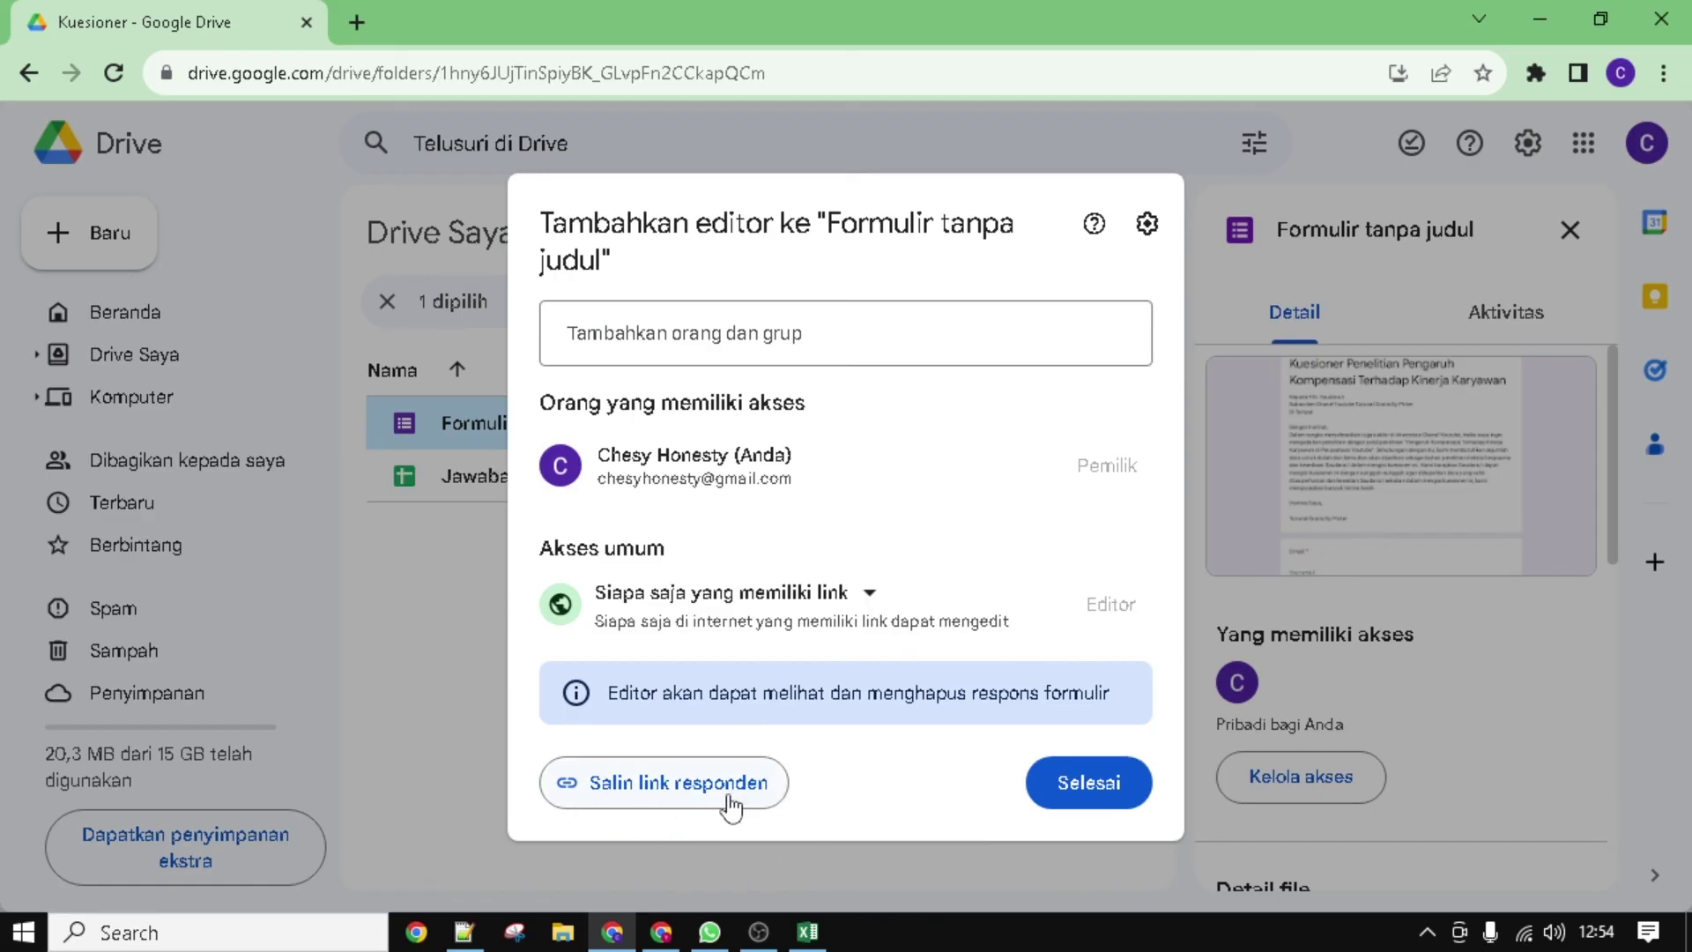
# Step: Copy the form's respondent link, finish sharing, and open the link in a new browser tab
pyautogui.click(645, 798)
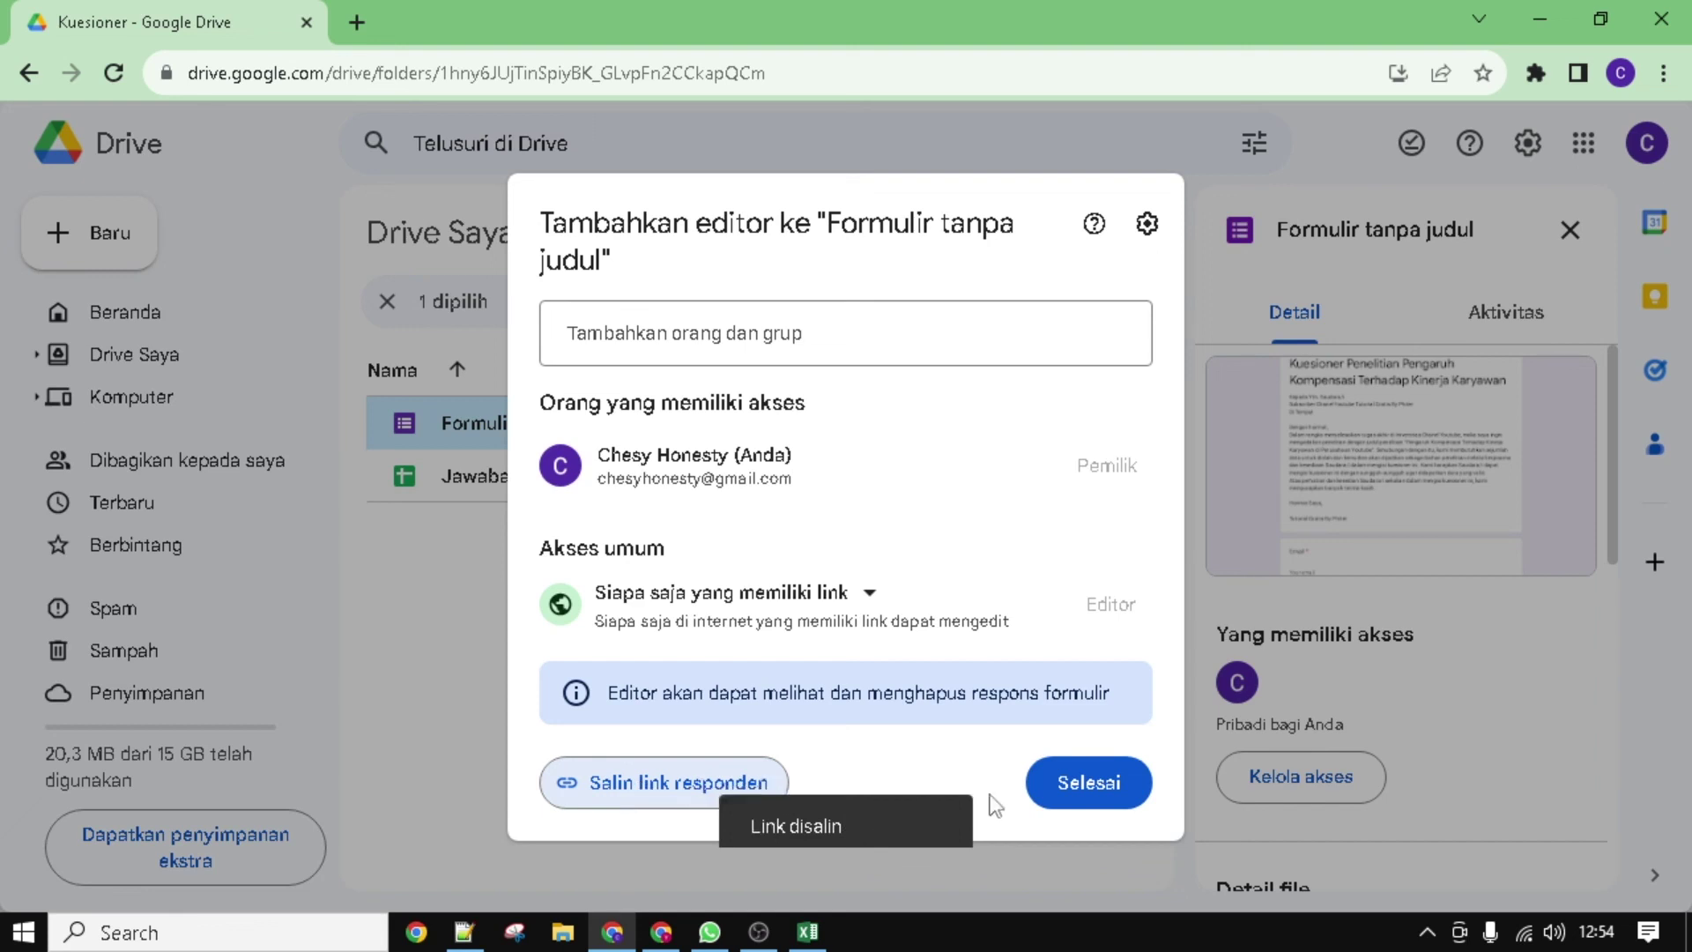
pyautogui.click(1106, 796)
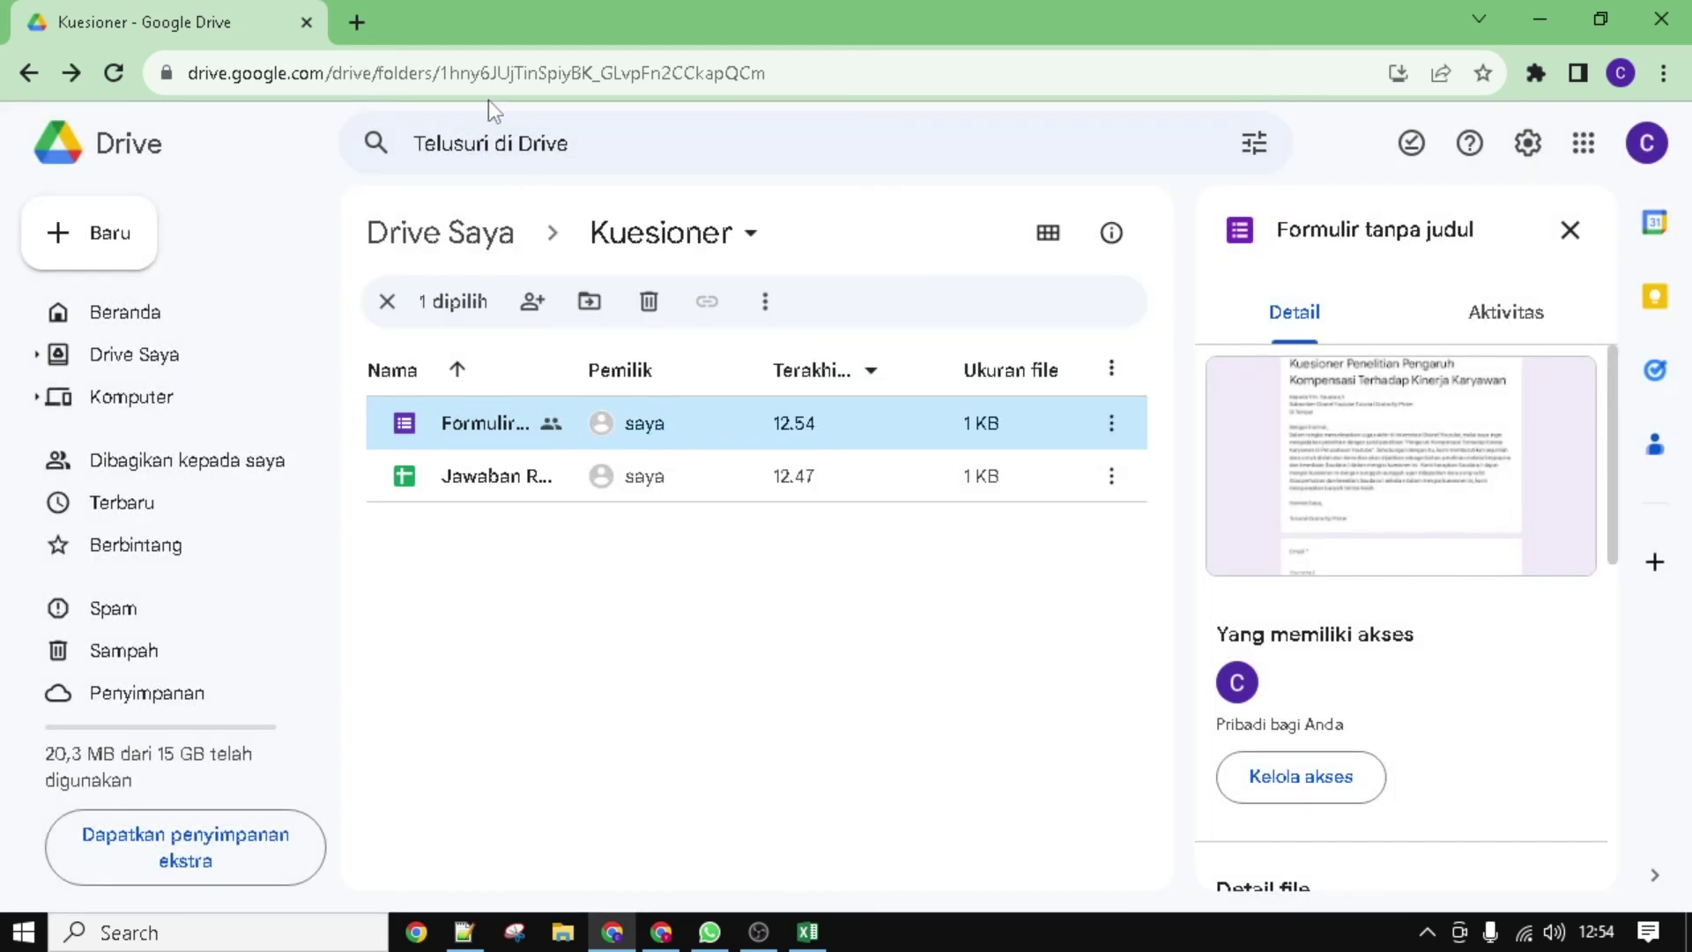
pyautogui.click(368, 30)
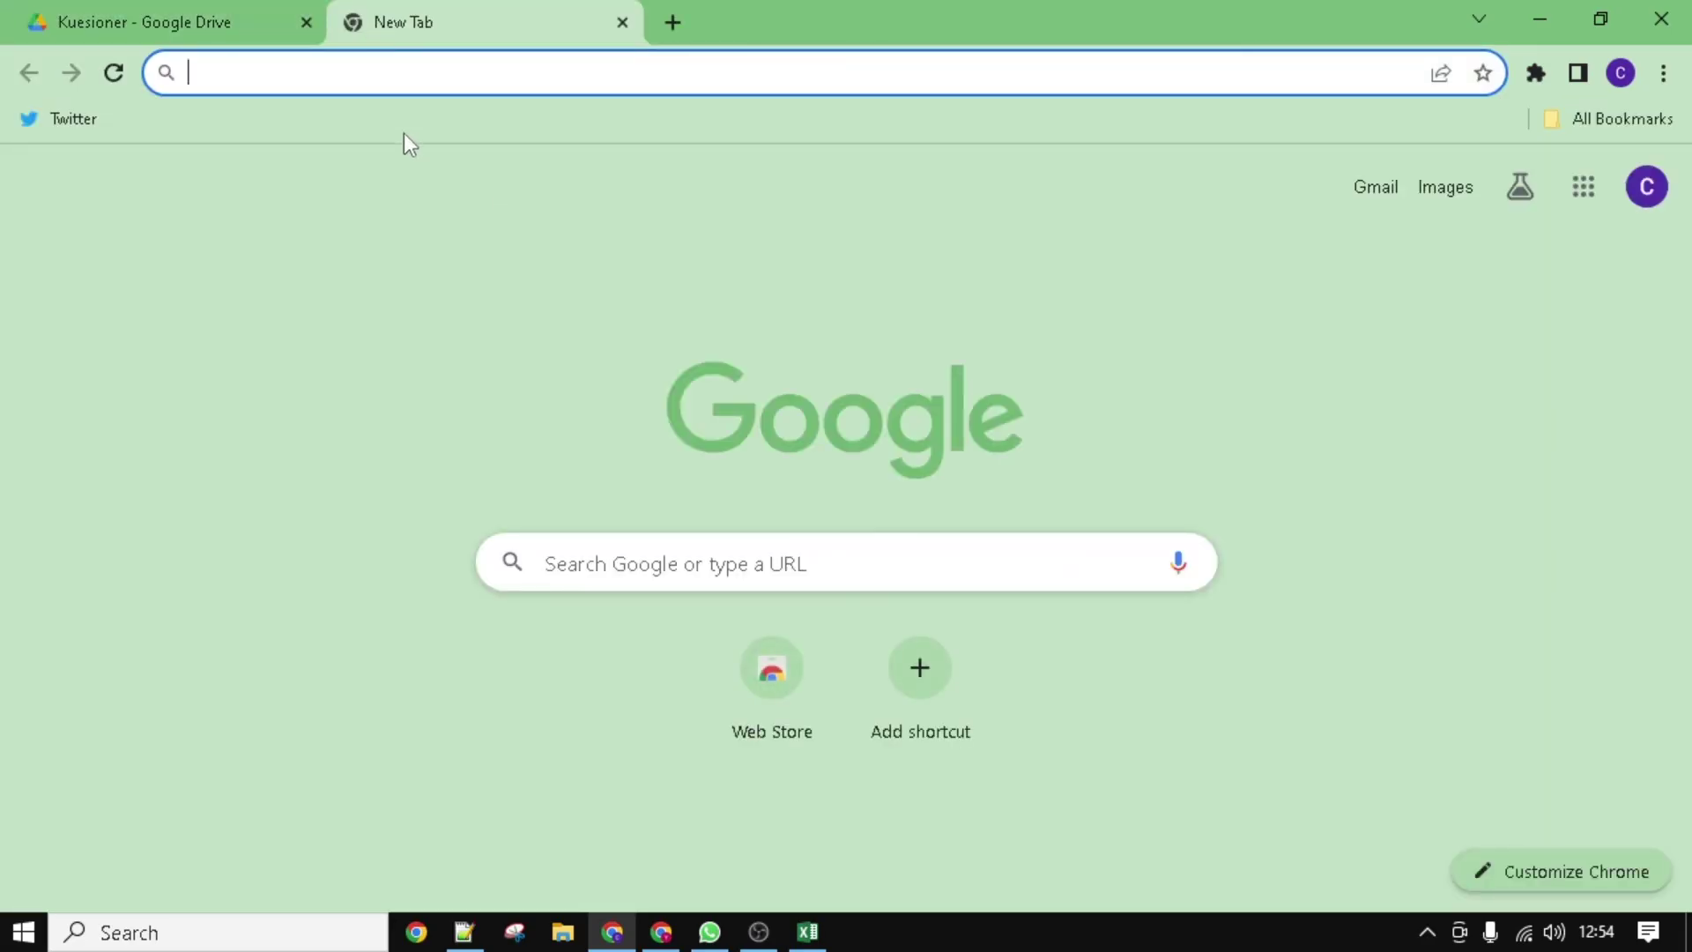
pyautogui.hotkey('ctrl', 'v')
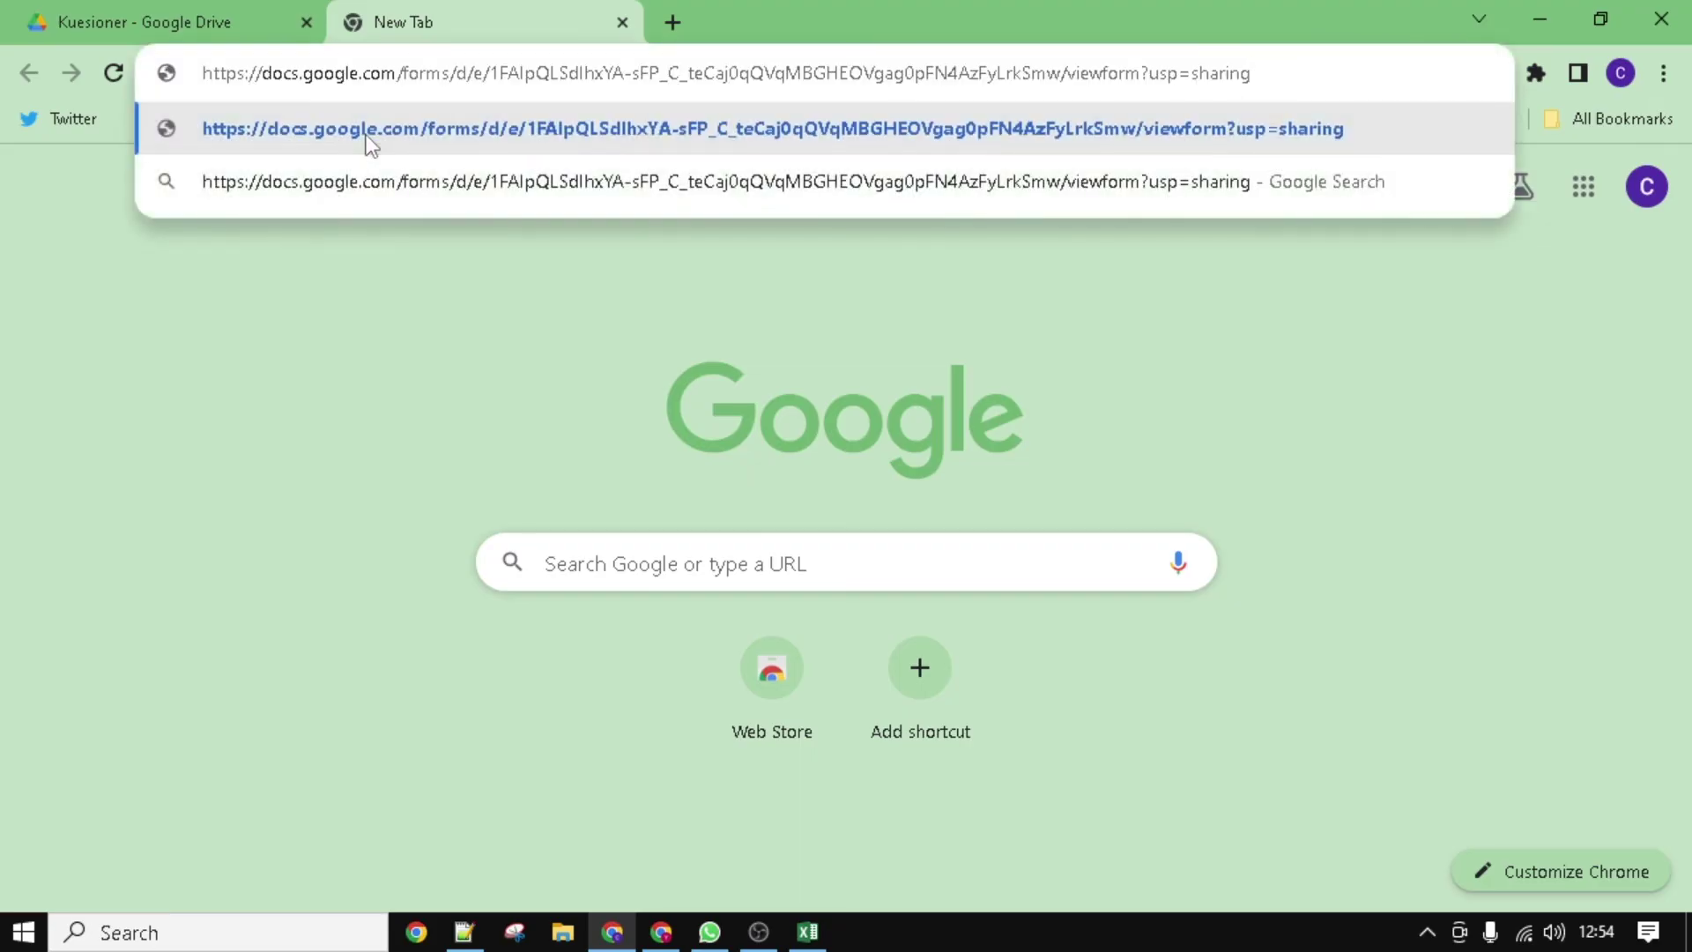
pyautogui.click(368, 132)
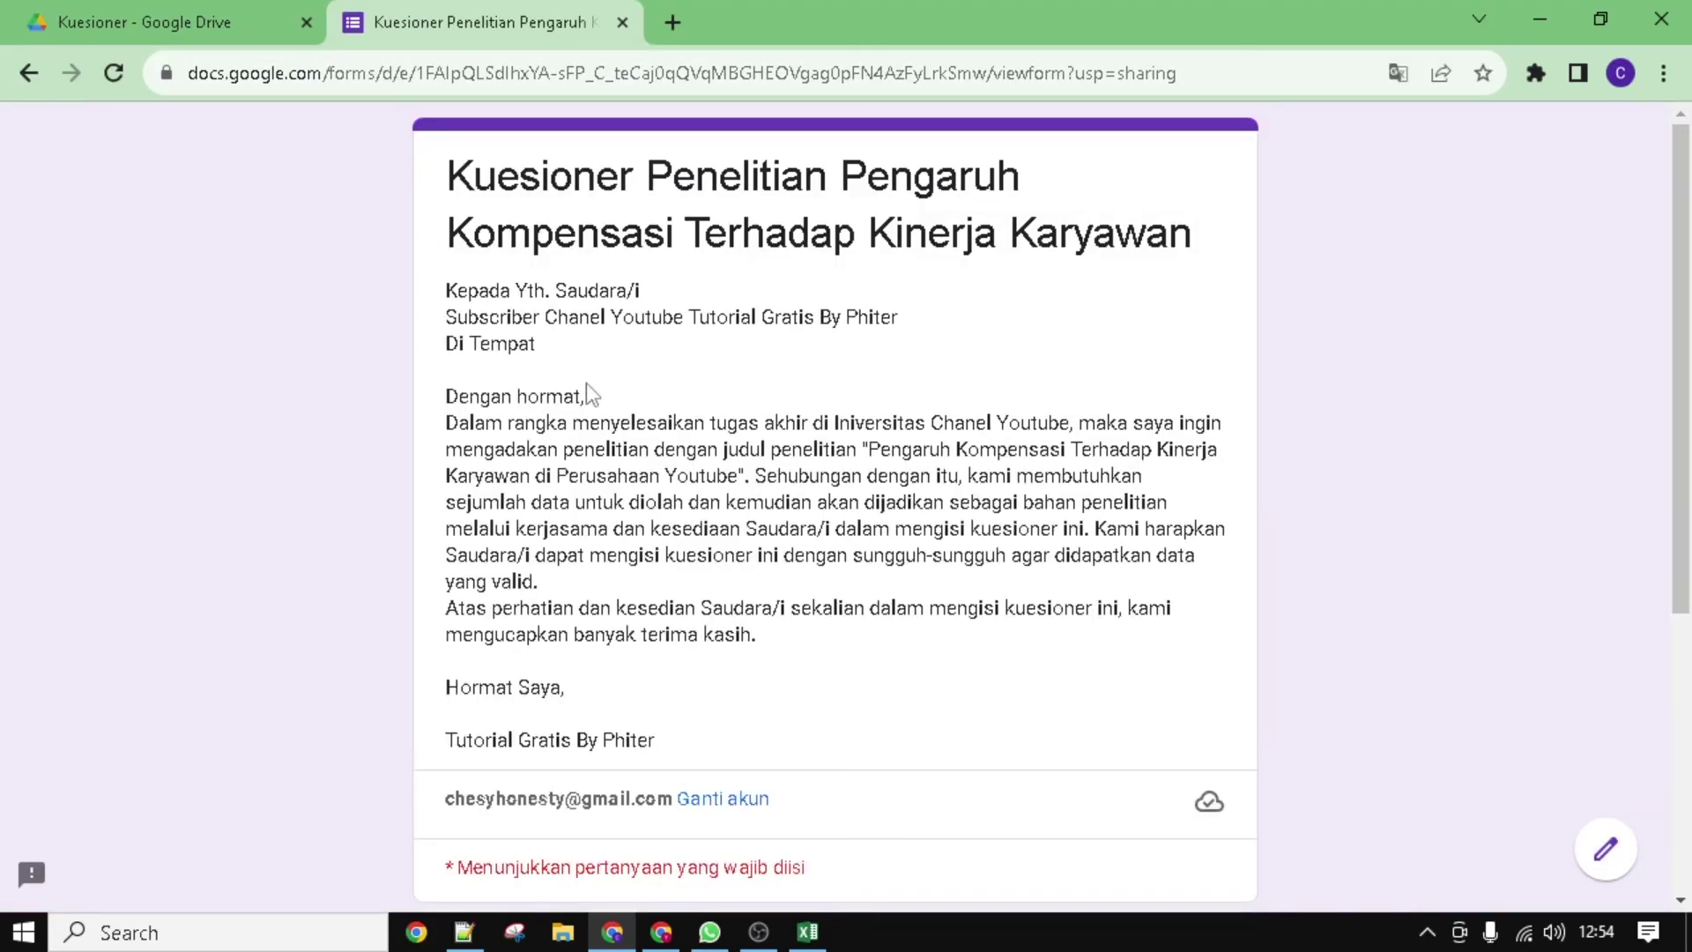
# Step: Examine the first page of the respondent form, from the introduction to the required Email field
pyautogui.scroll(-4, 652, 480)
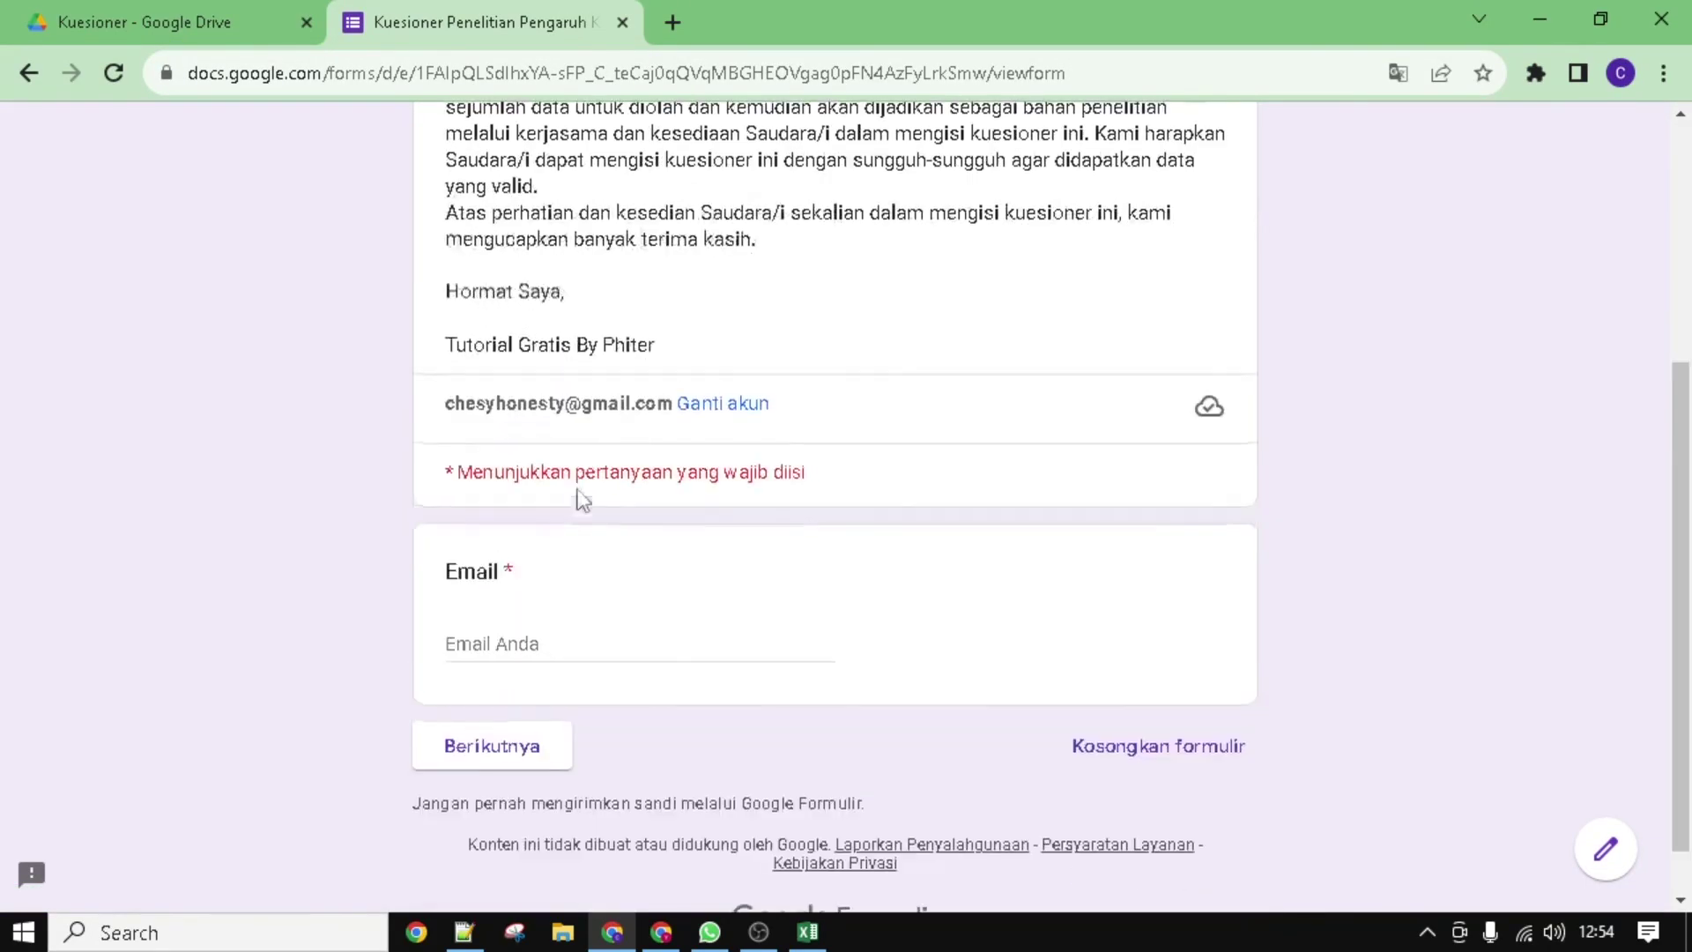
pyautogui.click(546, 638)
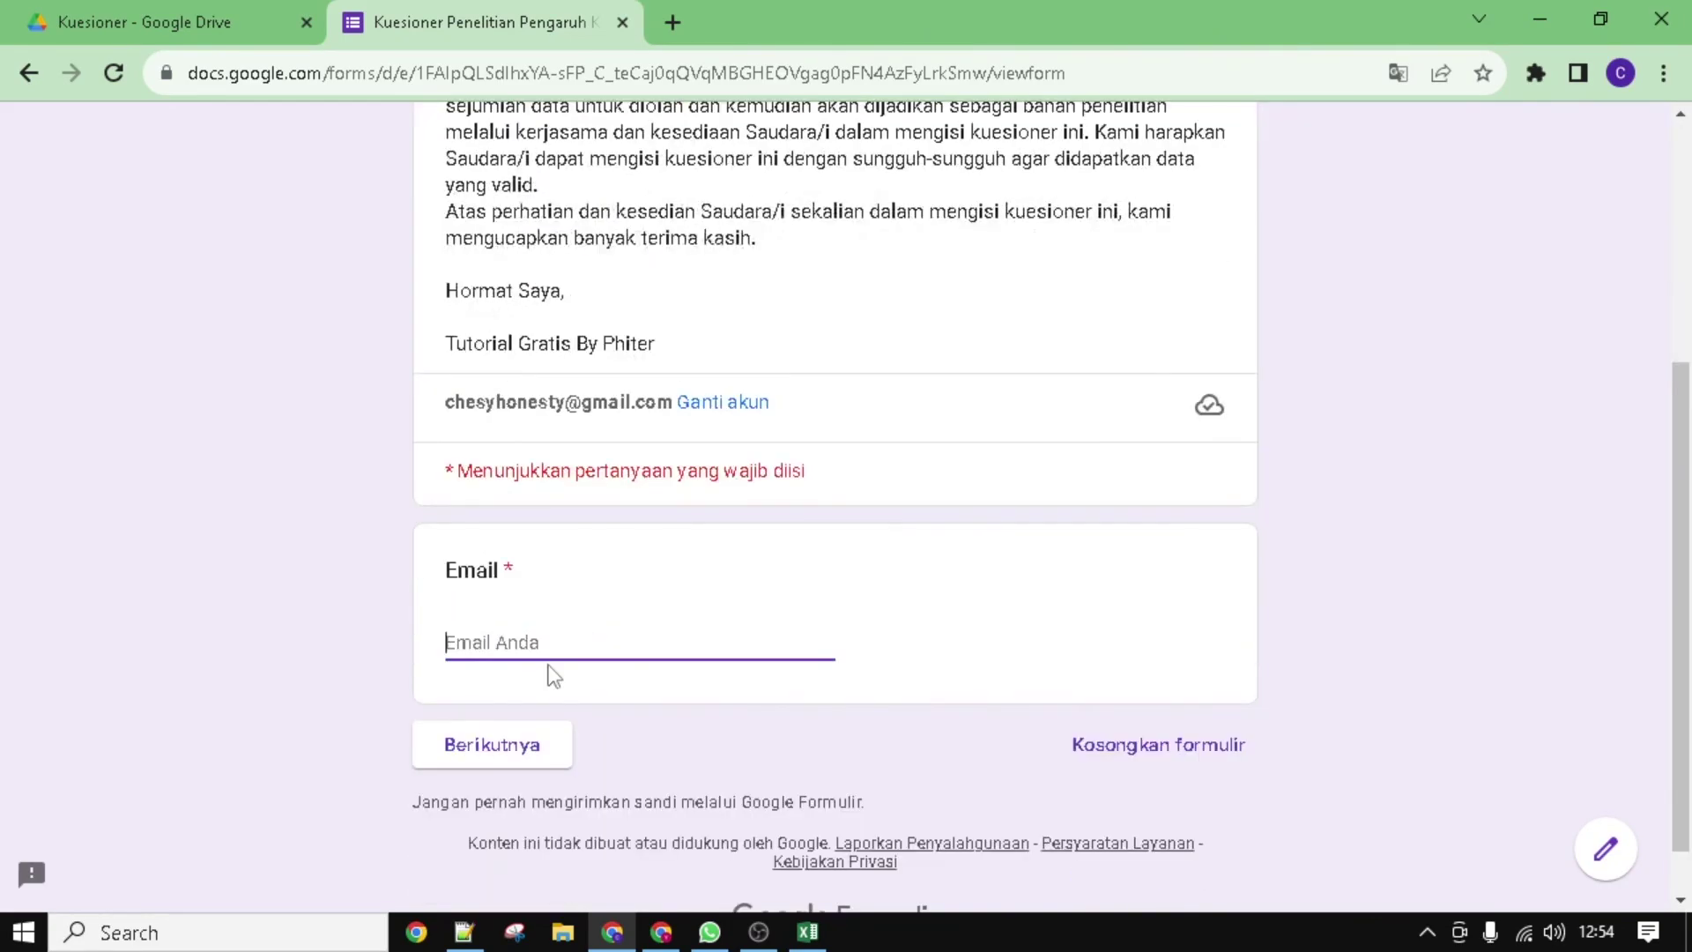
pyautogui.scroll(5, 529, 626)
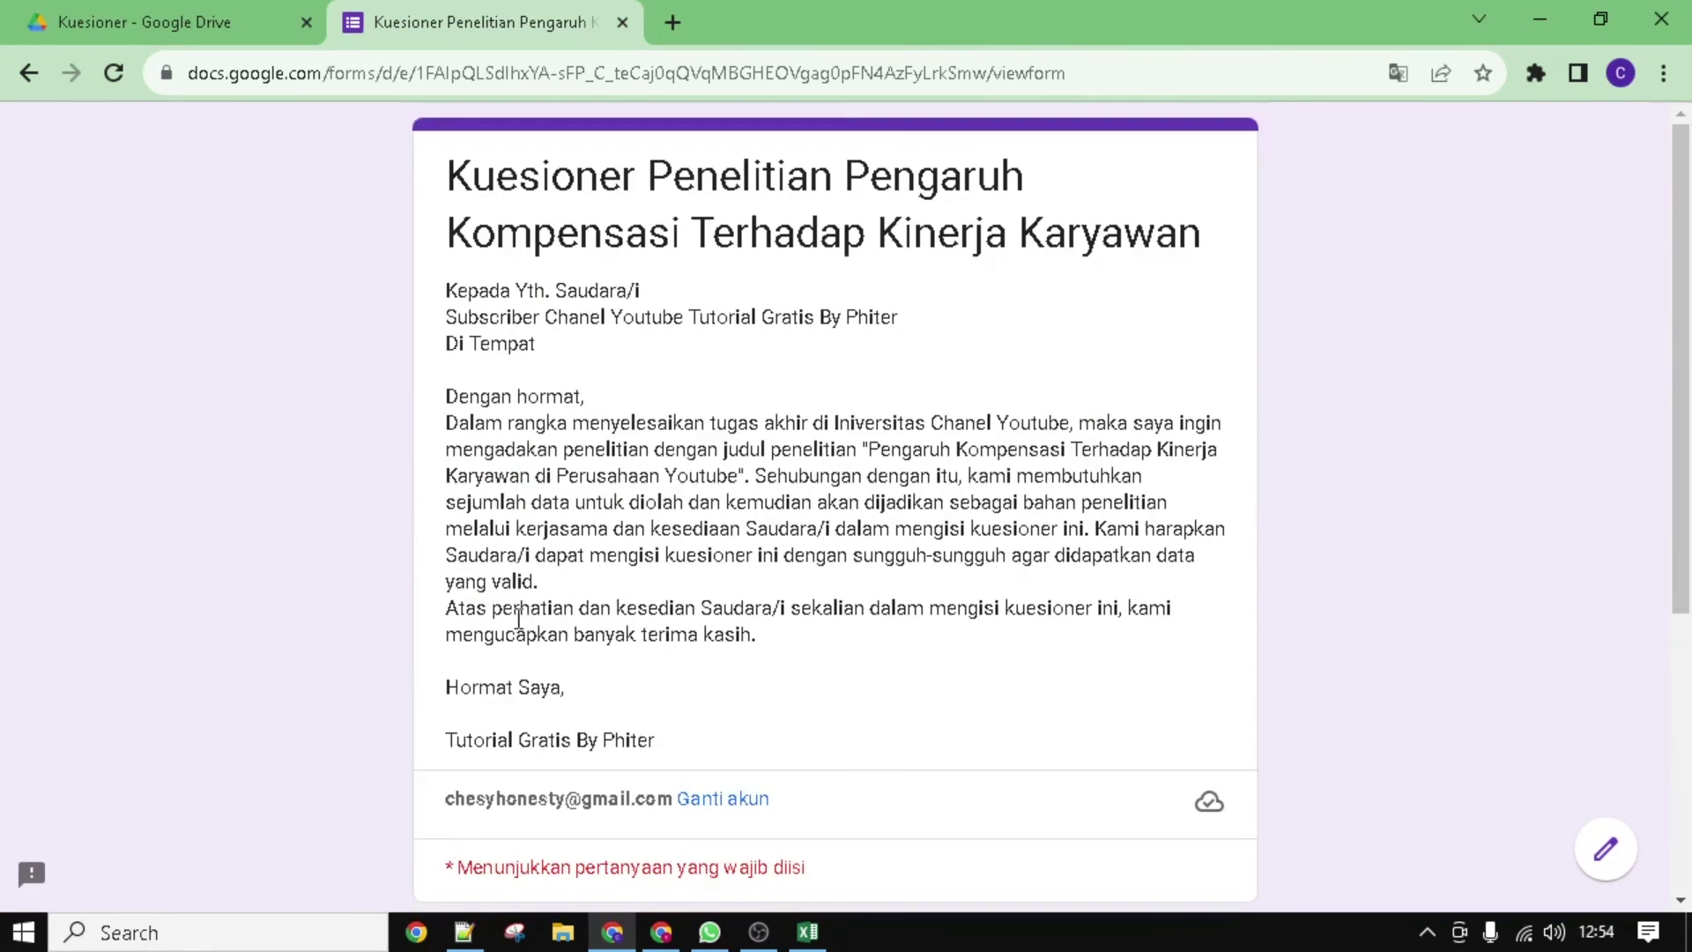
pyautogui.scroll(-5, 563, 621)
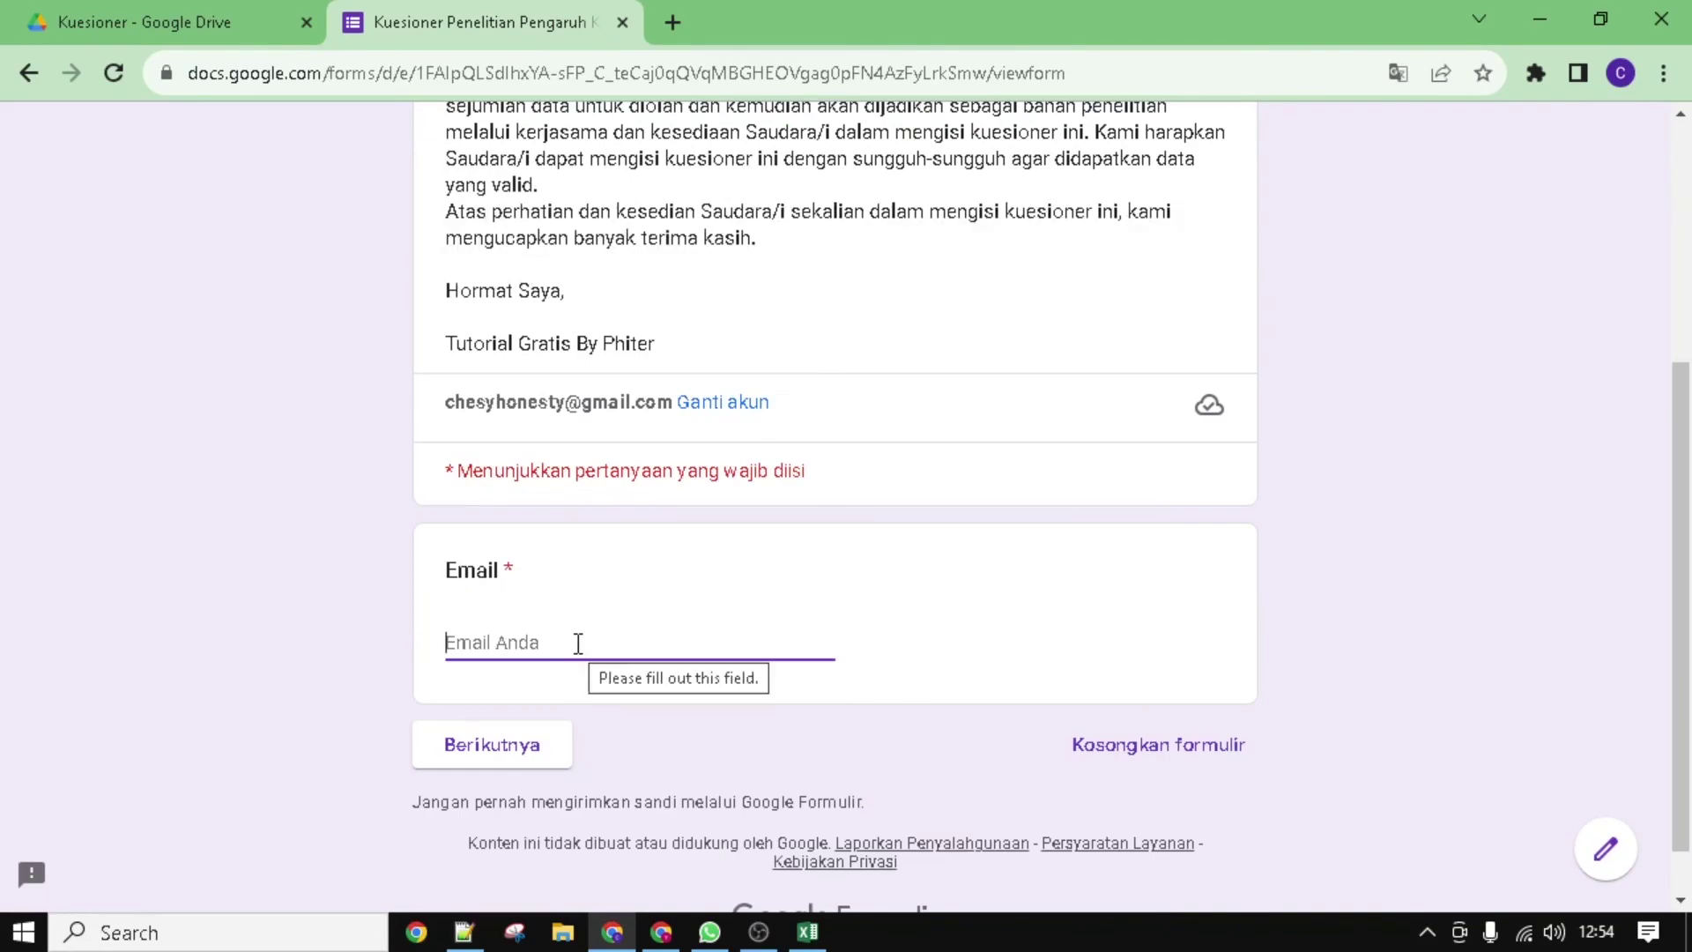
# Step: Reopen the form from the Kuesioner Drive folder and compare its Kumpulkan alamat email setting with the Email field on the respondent page
pyautogui.click(220, 7)
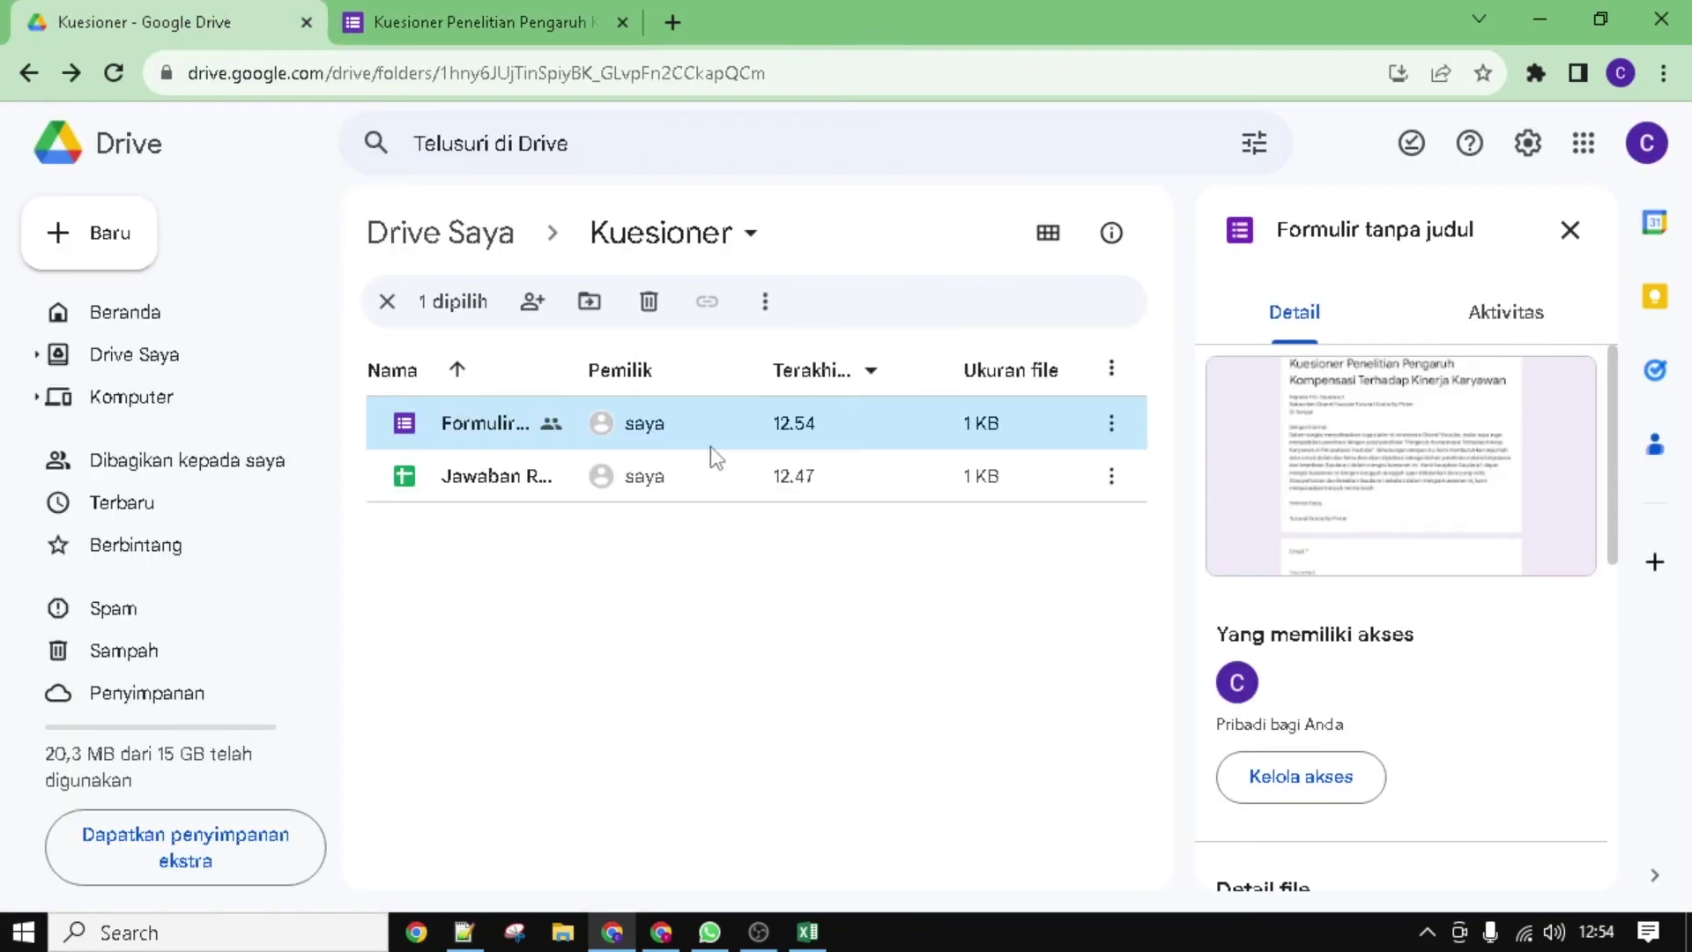
pyautogui.doubleClick(932, 425)
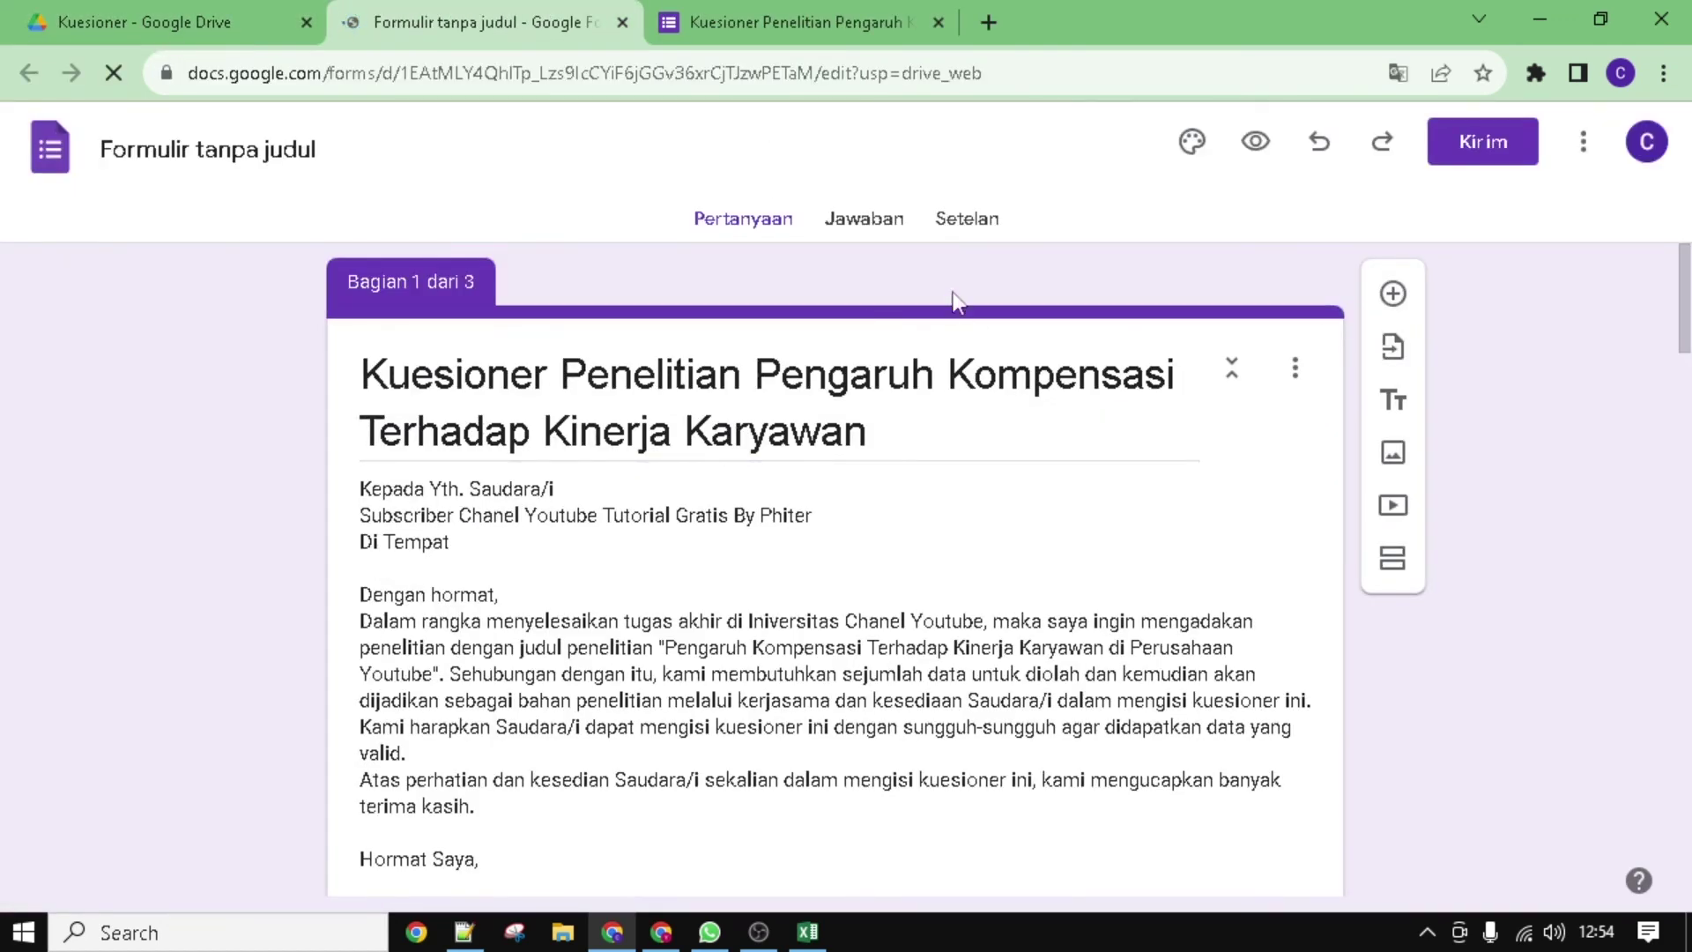
pyautogui.click(961, 218)
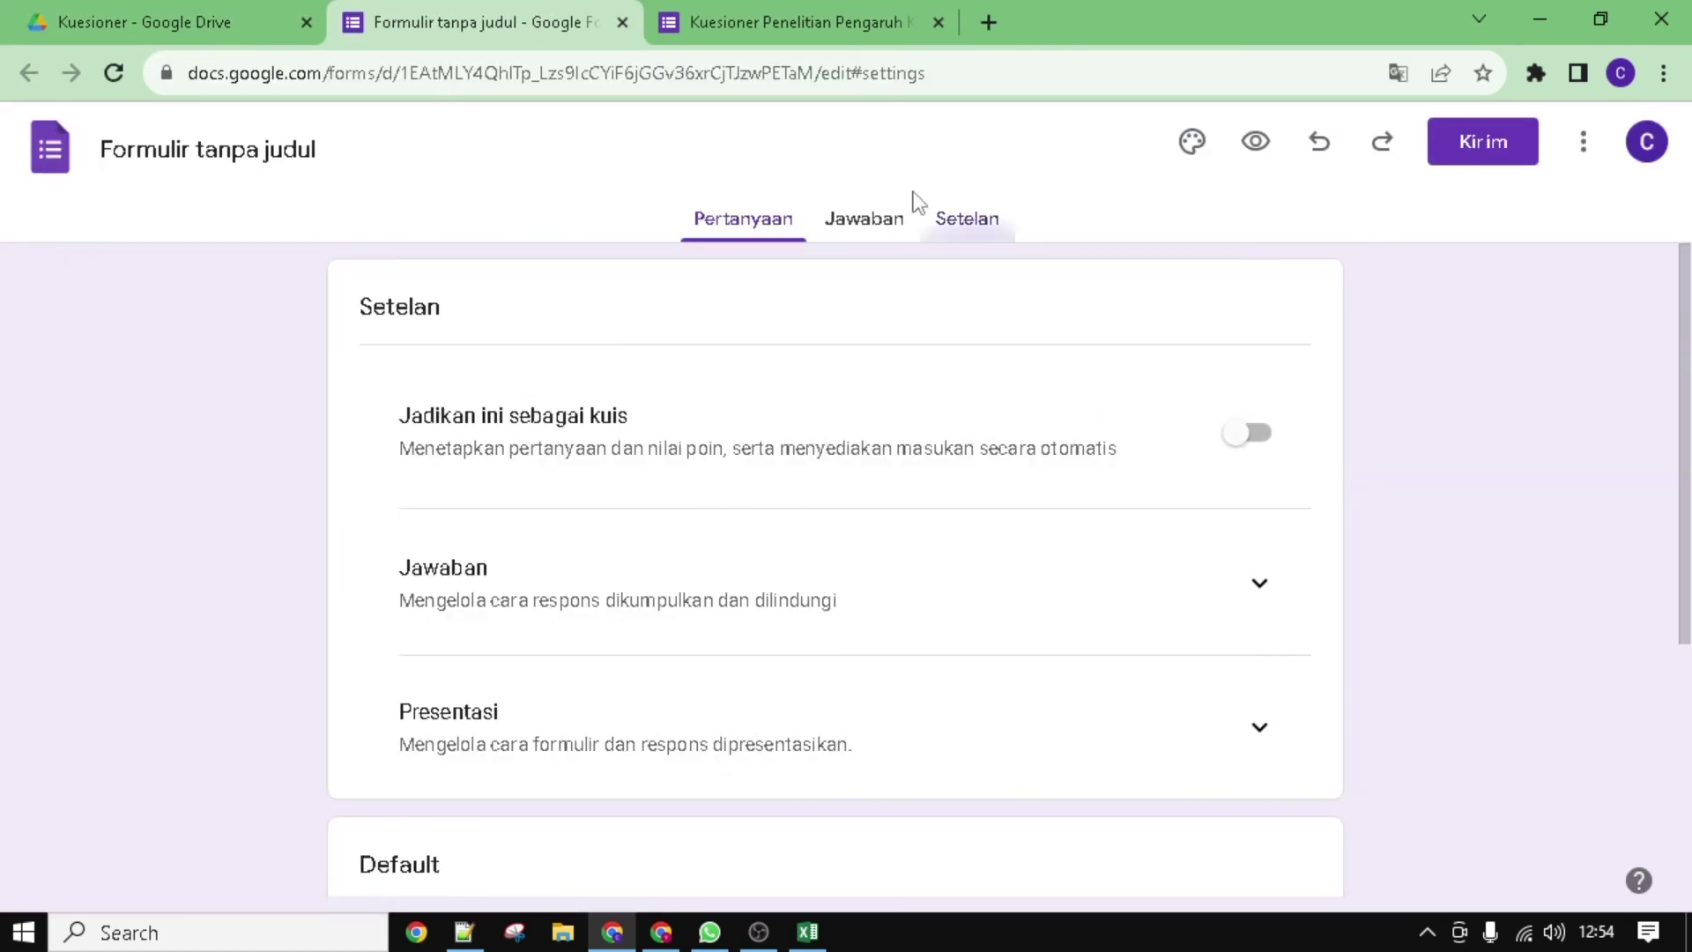
pyautogui.scroll(-4, 913, 582)
pyautogui.scroll(3, 917, 599)
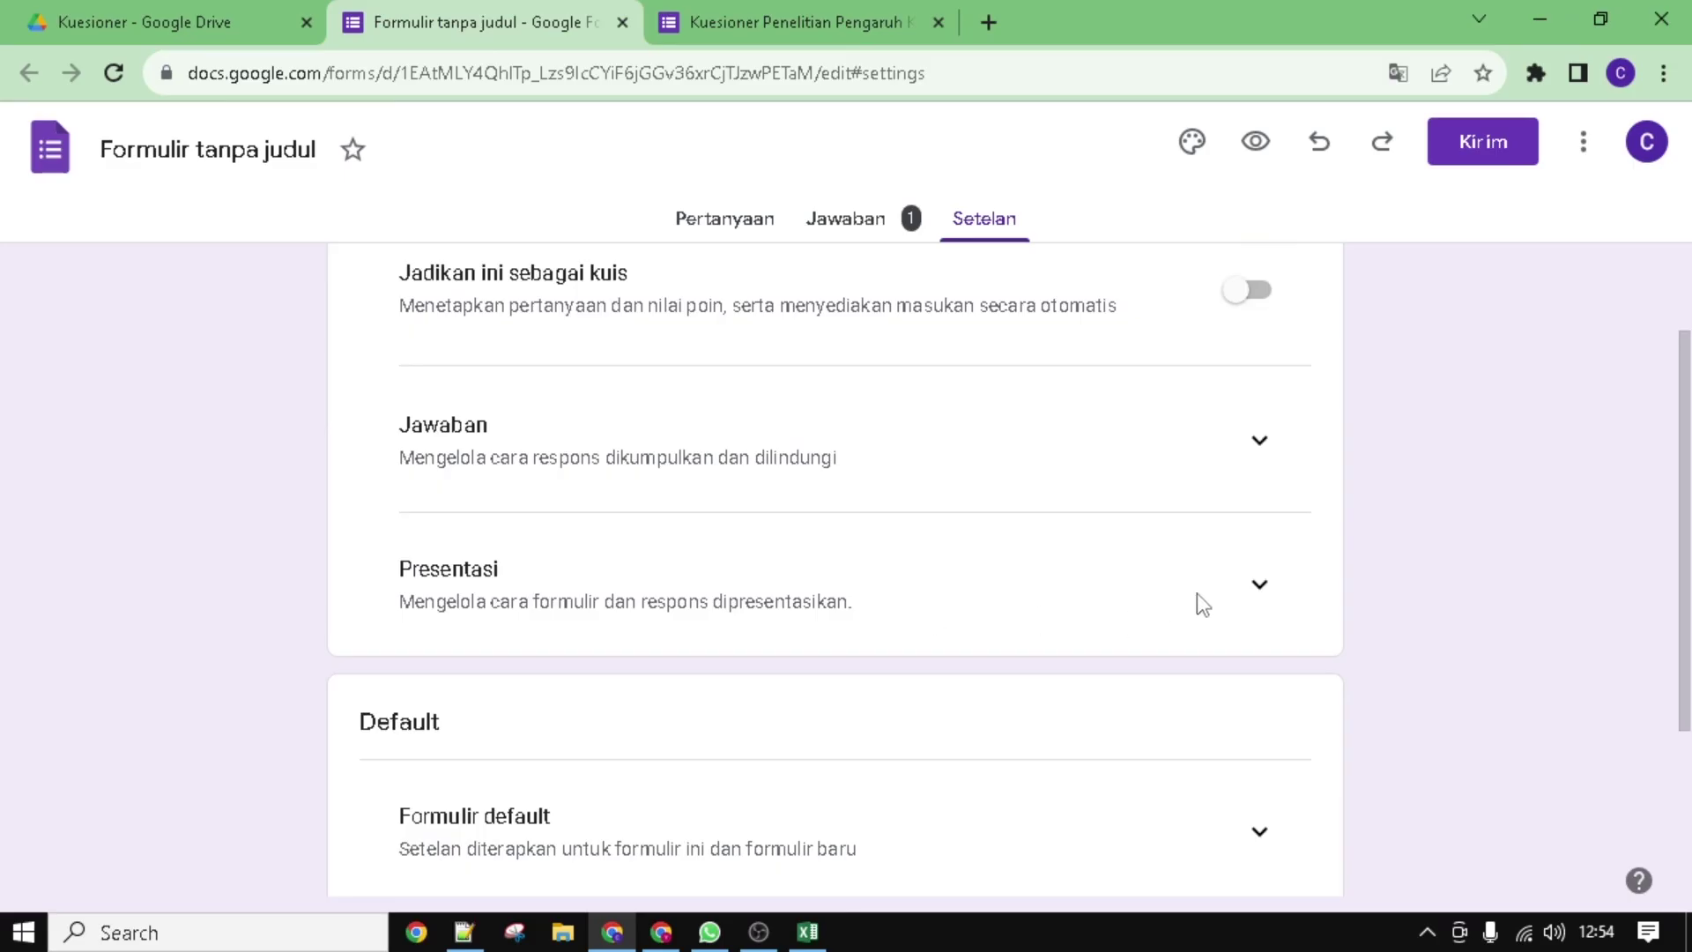
pyautogui.scroll(2, 1197, 599)
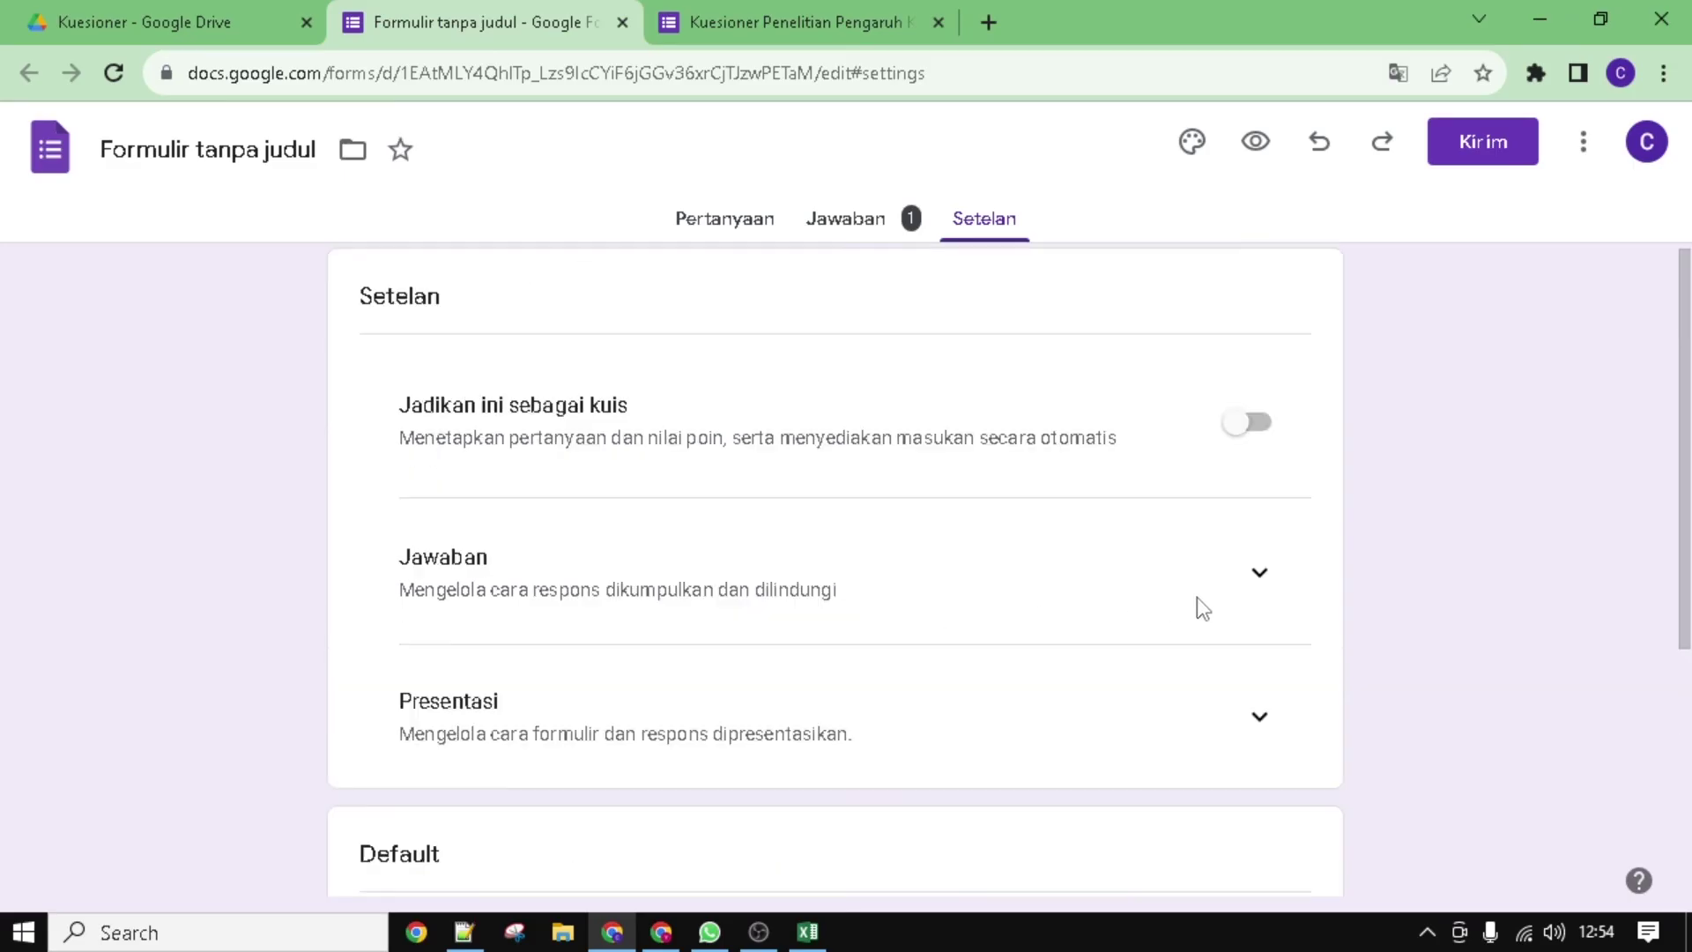
pyautogui.click(1244, 583)
pyautogui.scroll(-2, 1076, 684)
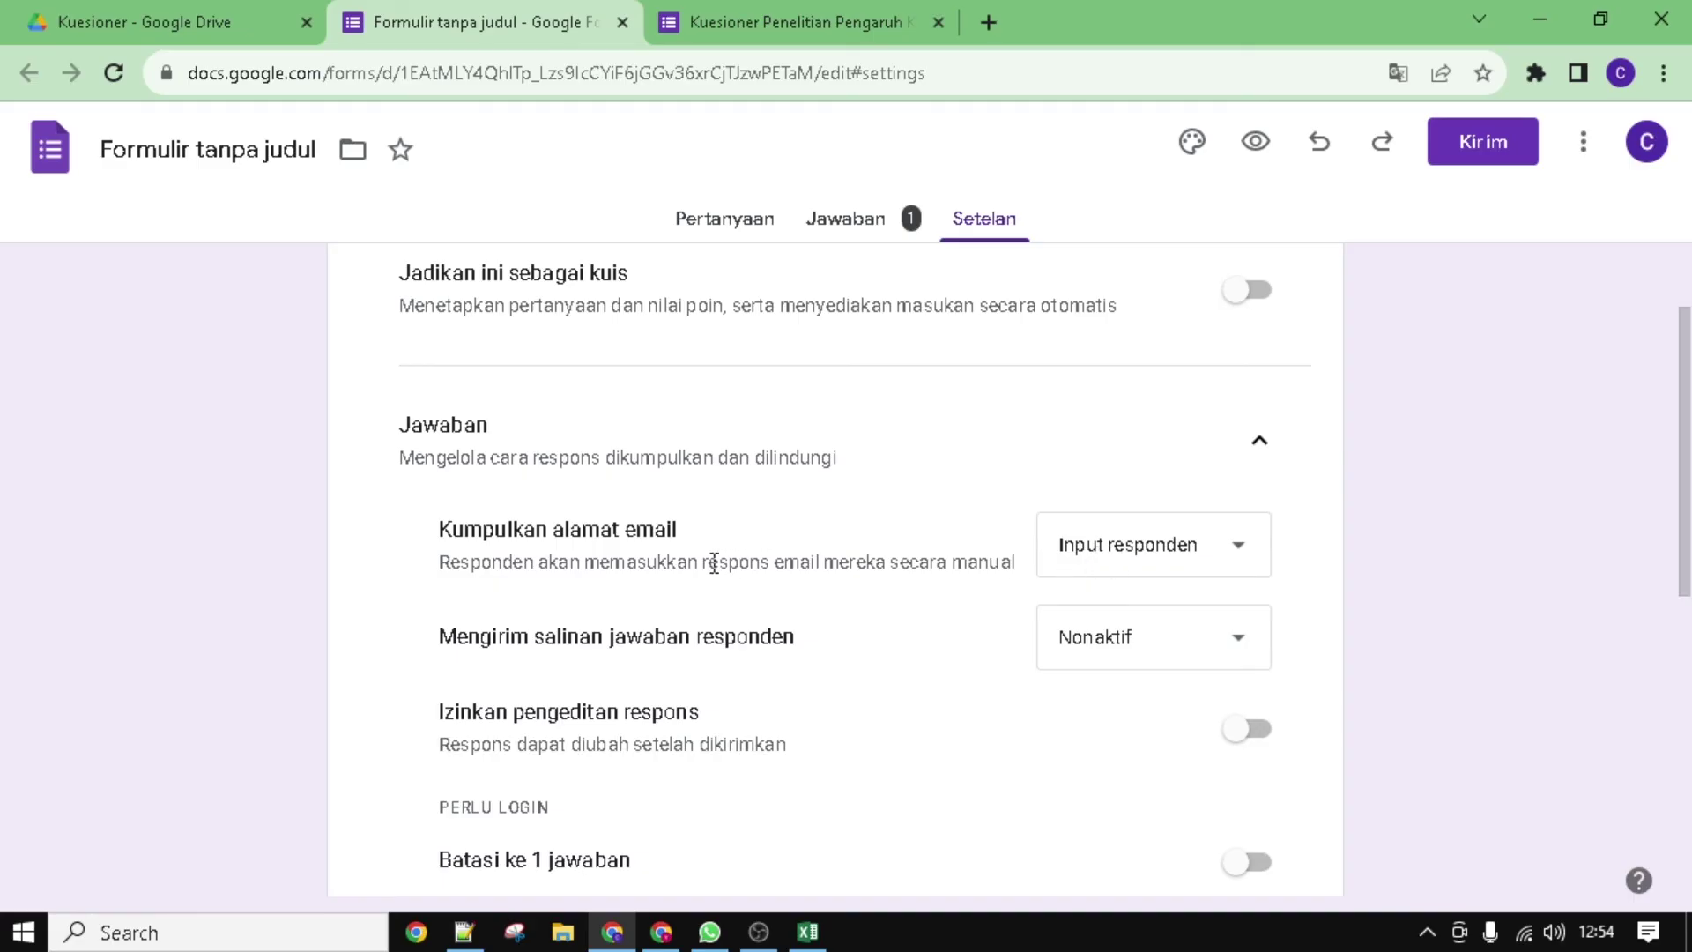
pyautogui.hotkey('ctrl', 'Tab')
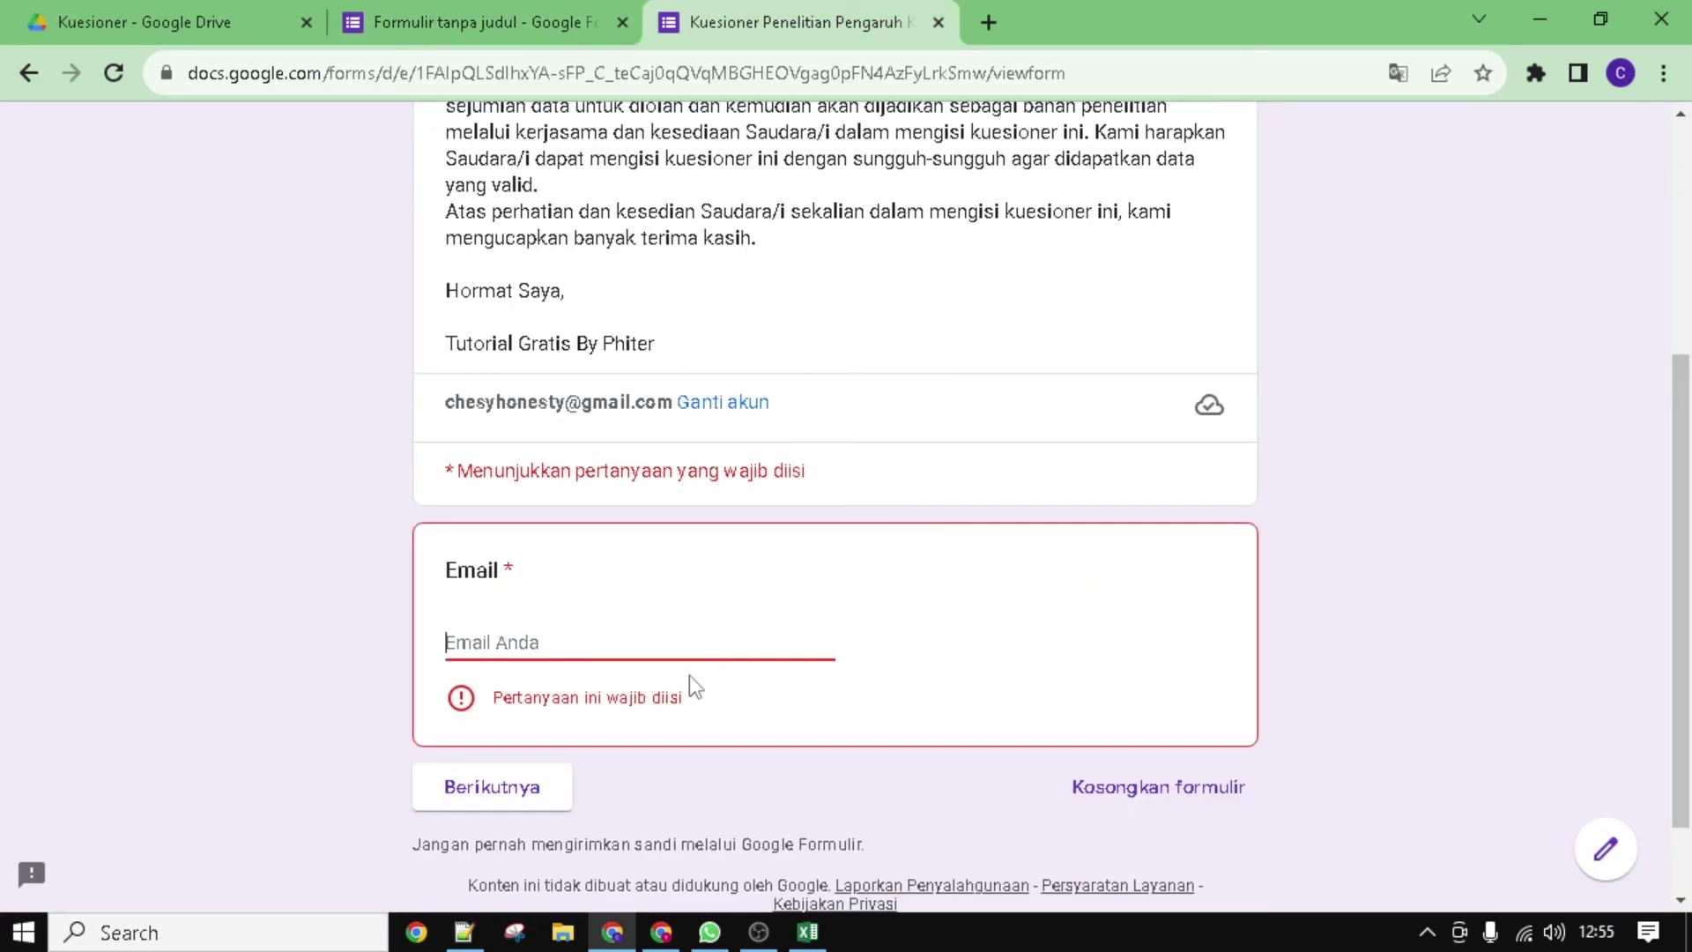
pyautogui.click(763, 811)
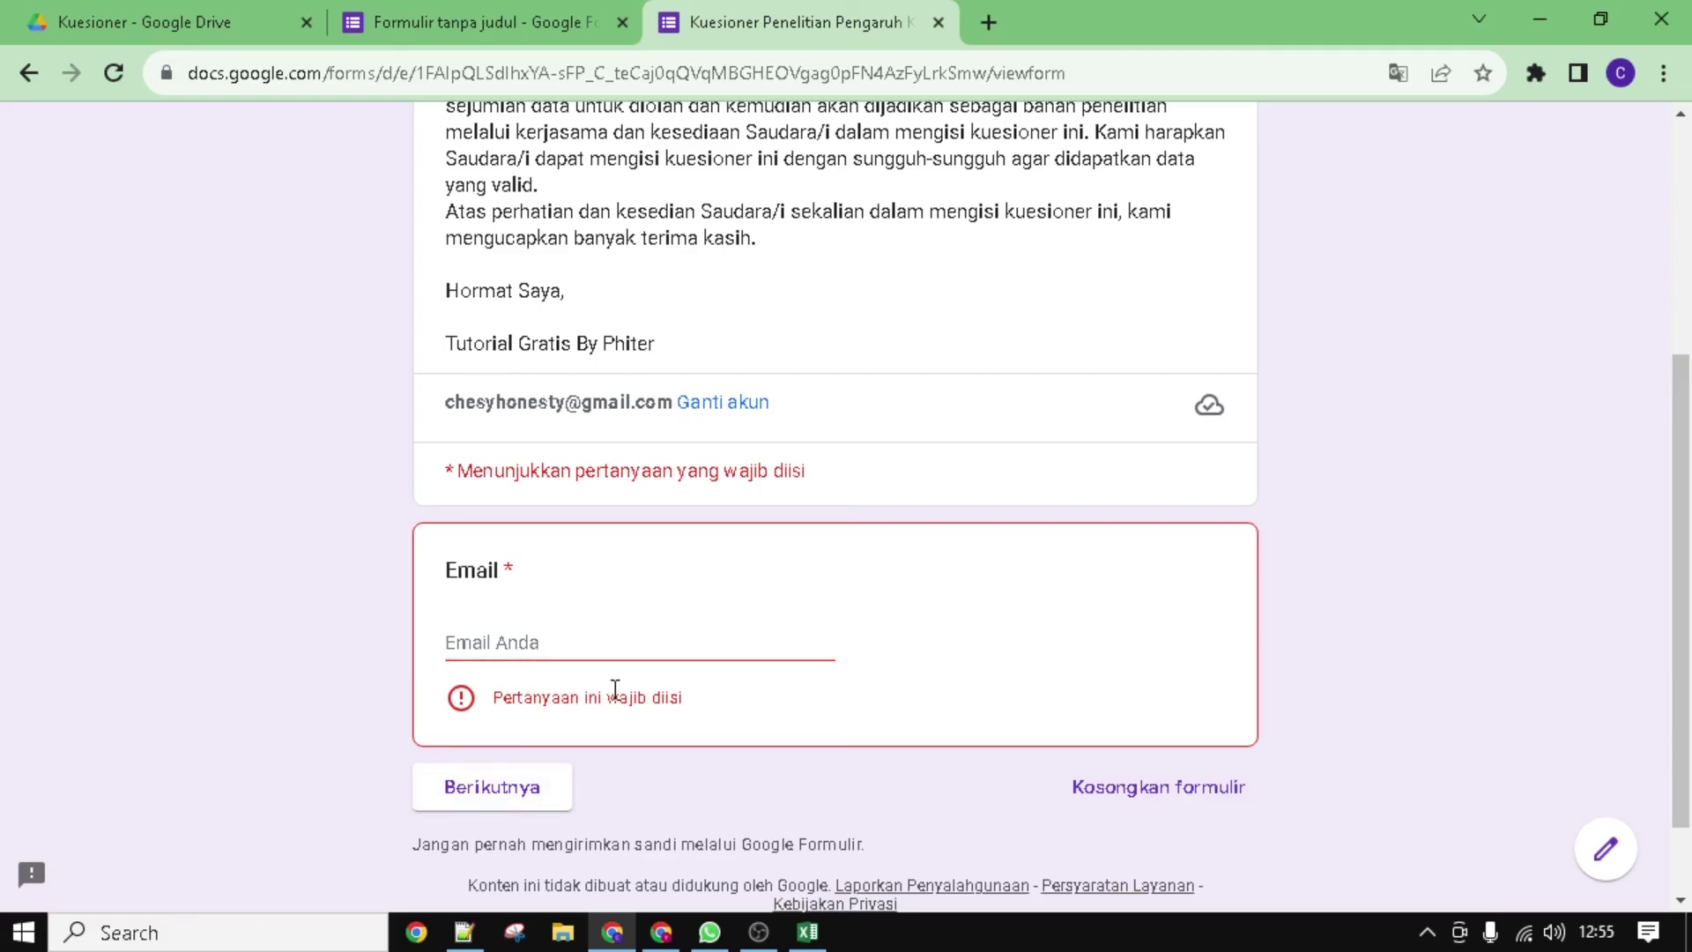